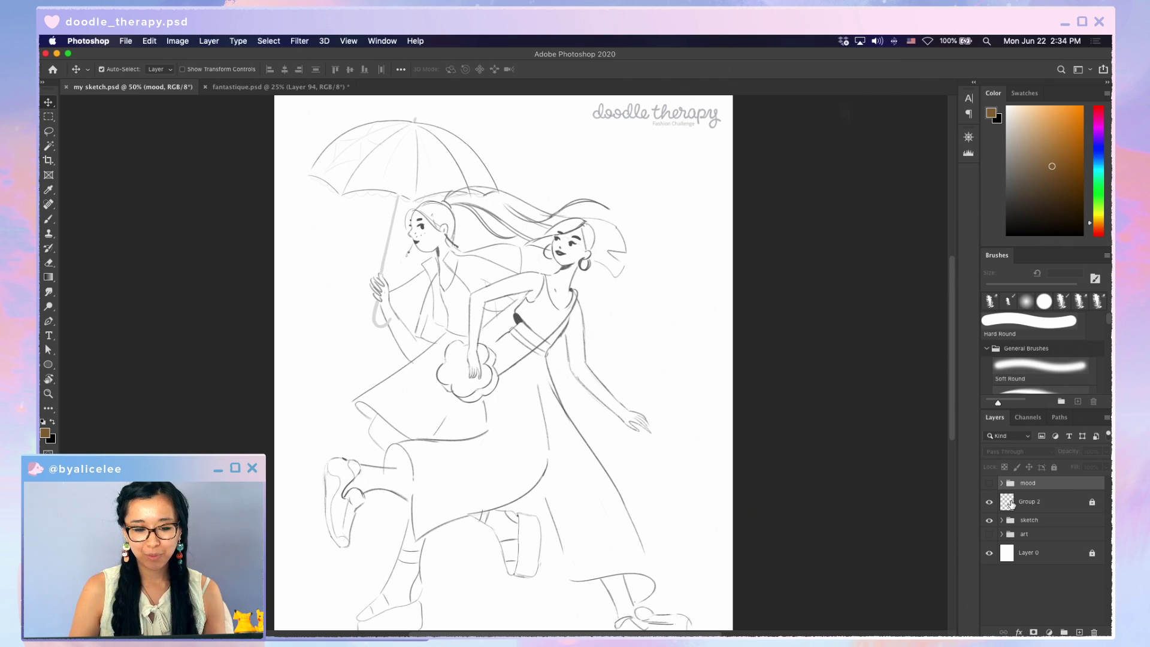
Enlarge the canvas workspace, add a new layer above Group 2, and reset the colors to default black and white
key("f")
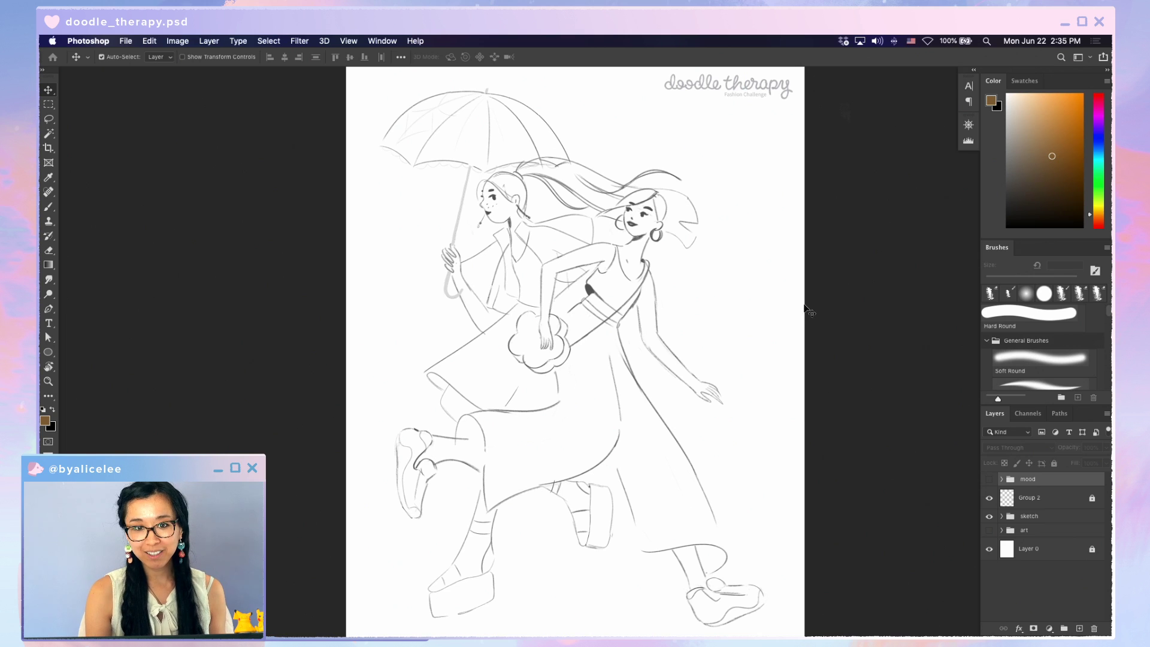
left_click_drag(816, 300, 866, 305)
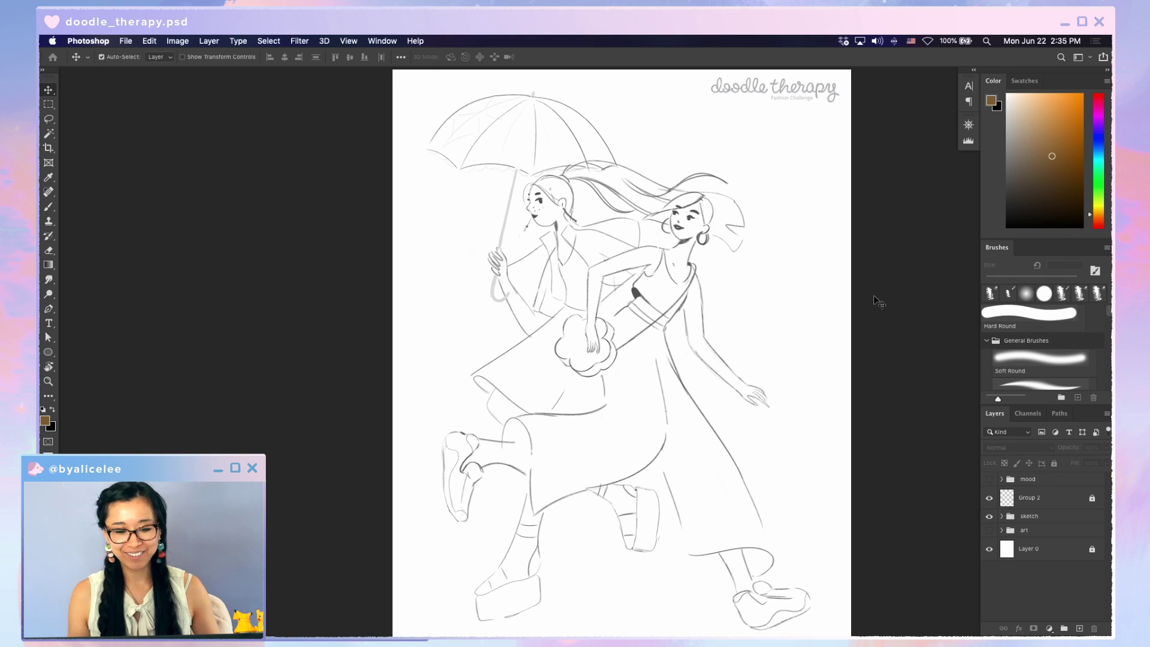
left_click(1039, 499)
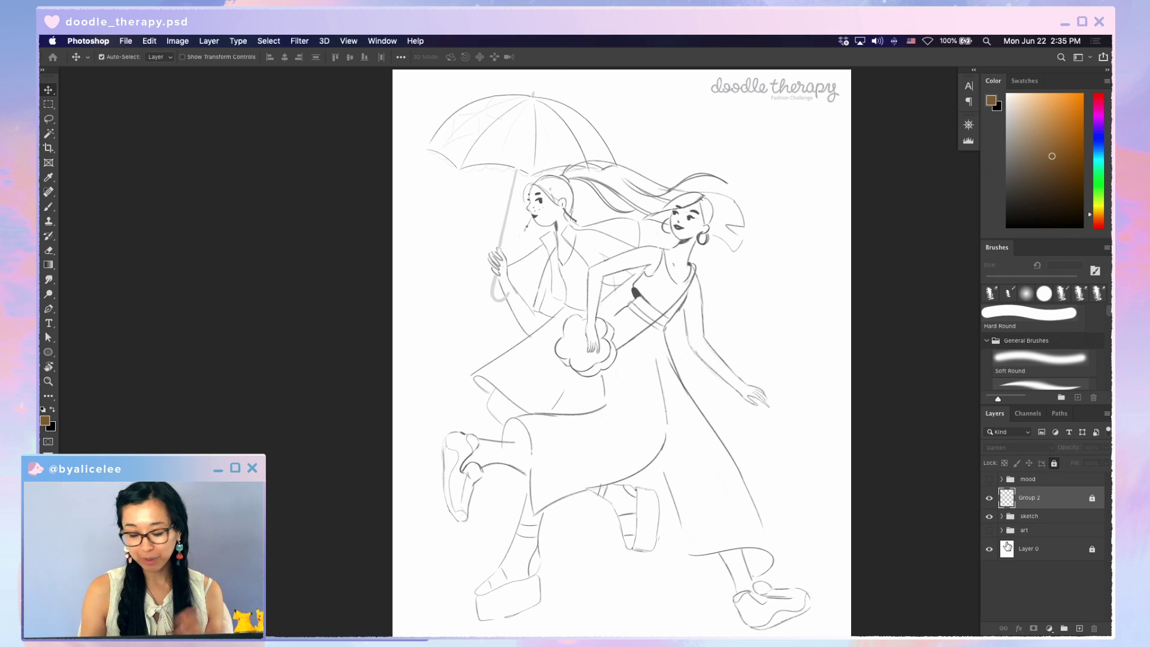
key("super+shift+n")
key("Return")
key("d")
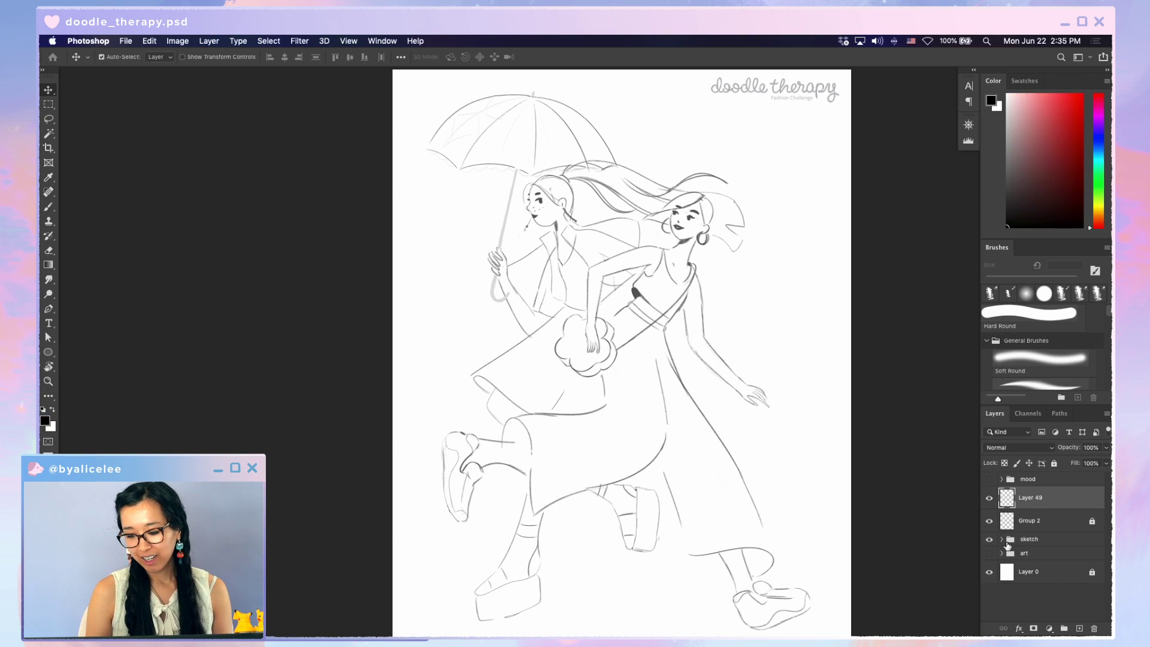
Sketch long flowing fold lines across the running woman's skirt with a 10 px brush
key("b")
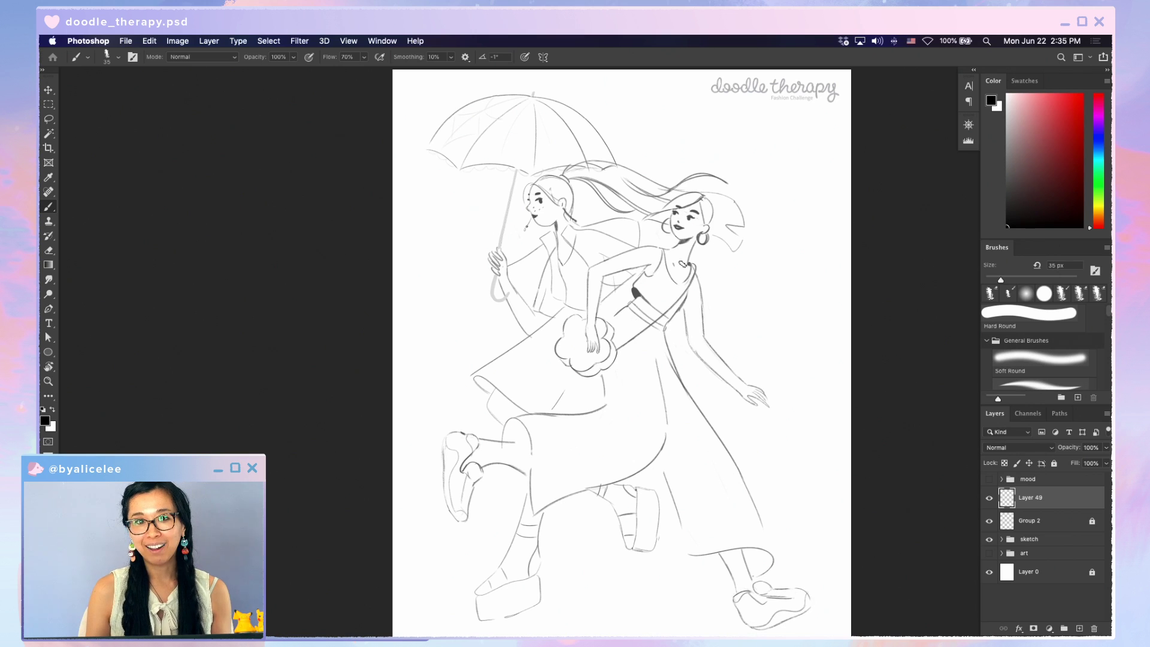
key("bracketleft")
key("bracketleft")
key("bracketleft")
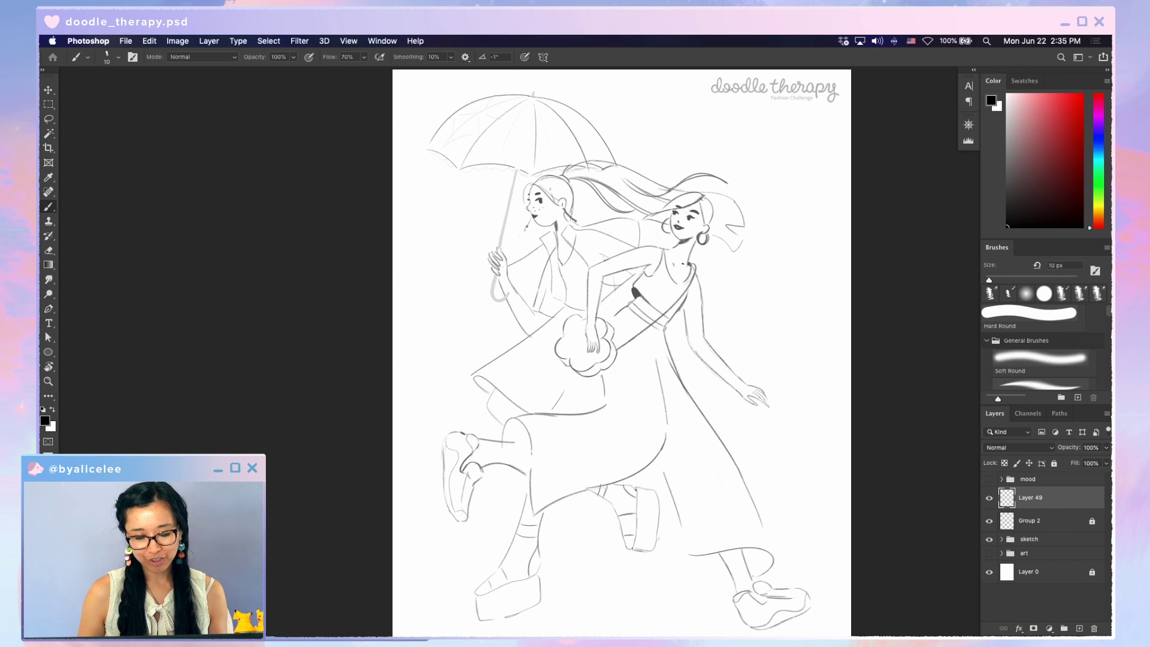
mouse_move(635, 312)
left_mouse_down()
mouse_move(614, 333)
mouse_move(620, 404)
left_mouse_up()
mouse_move(613, 351)
left_mouse_down()
mouse_move(621, 402)
mouse_move(531, 443)
left_mouse_up()
left_click_drag(620, 409, 587, 430)
mouse_move(589, 431)
left_mouse_down()
mouse_move(534, 449)
mouse_move(562, 443)
left_mouse_up()
left_click_drag(622, 358, 619, 382)
left_click_drag(631, 318, 616, 442)
mouse_move(626, 424)
left_mouse_down()
mouse_move(533, 499)
mouse_move(609, 444)
mouse_move(629, 397)
mouse_move(544, 488)
left_mouse_up()
Hide the layer with the skirt fold lines and show the mood group of reference photos
key("v")
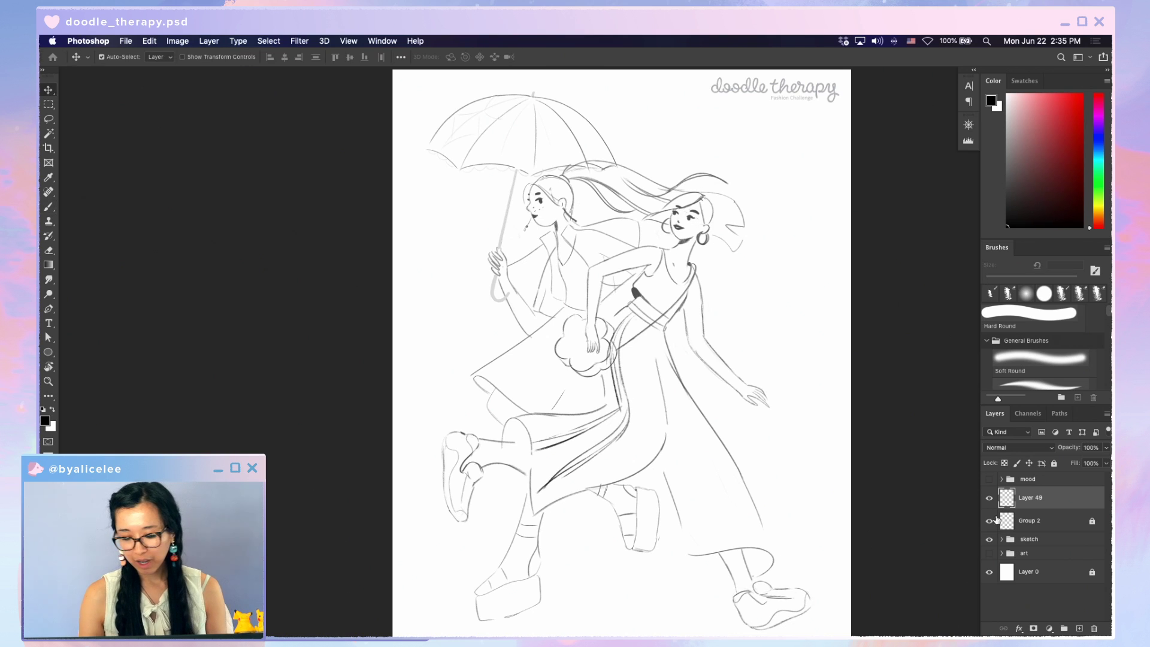
left_click(991, 498)
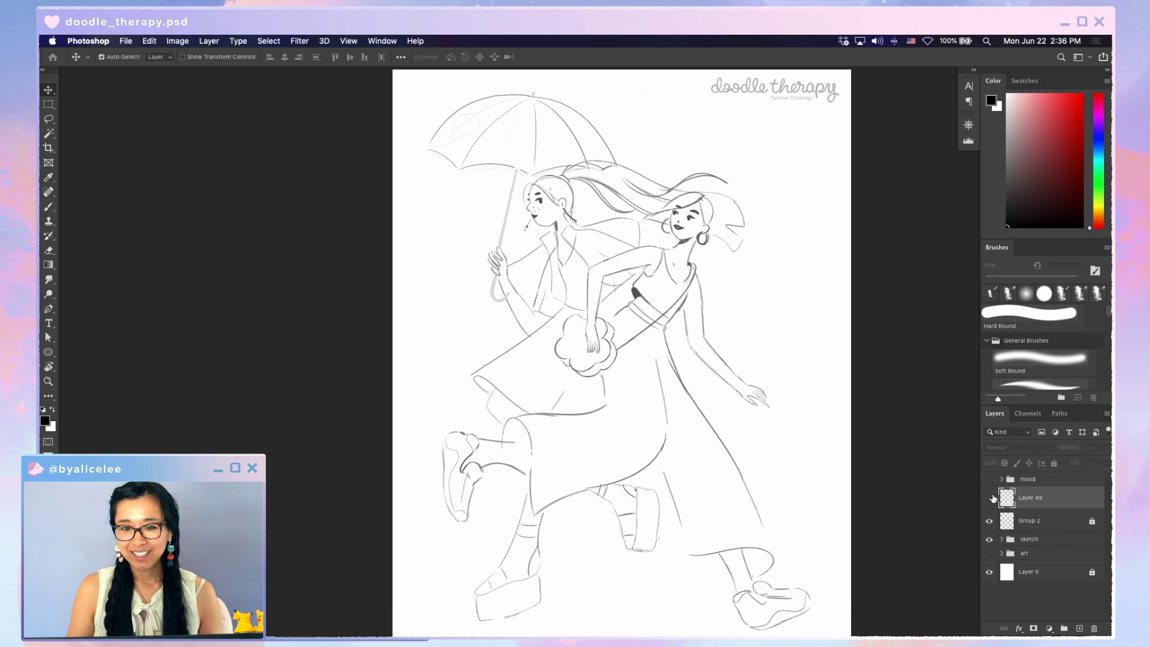
left_click(1043, 543)
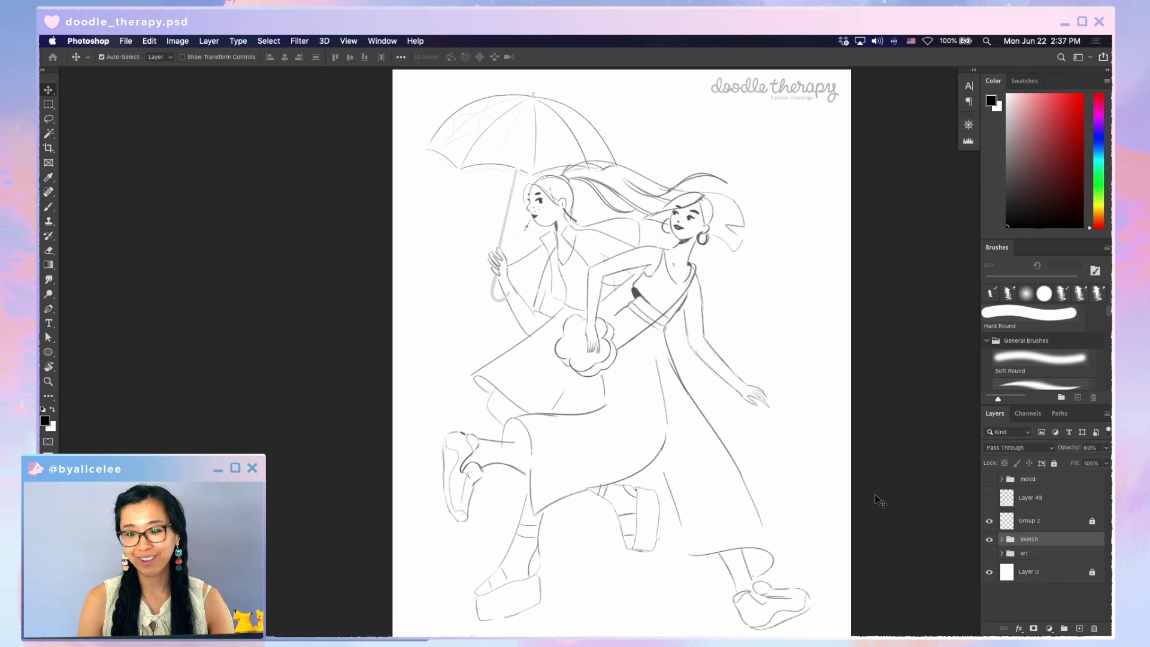
left_click(989, 479)
left_click_drag(787, 355, 786, 427)
scroll(780, 385, "up", 3)
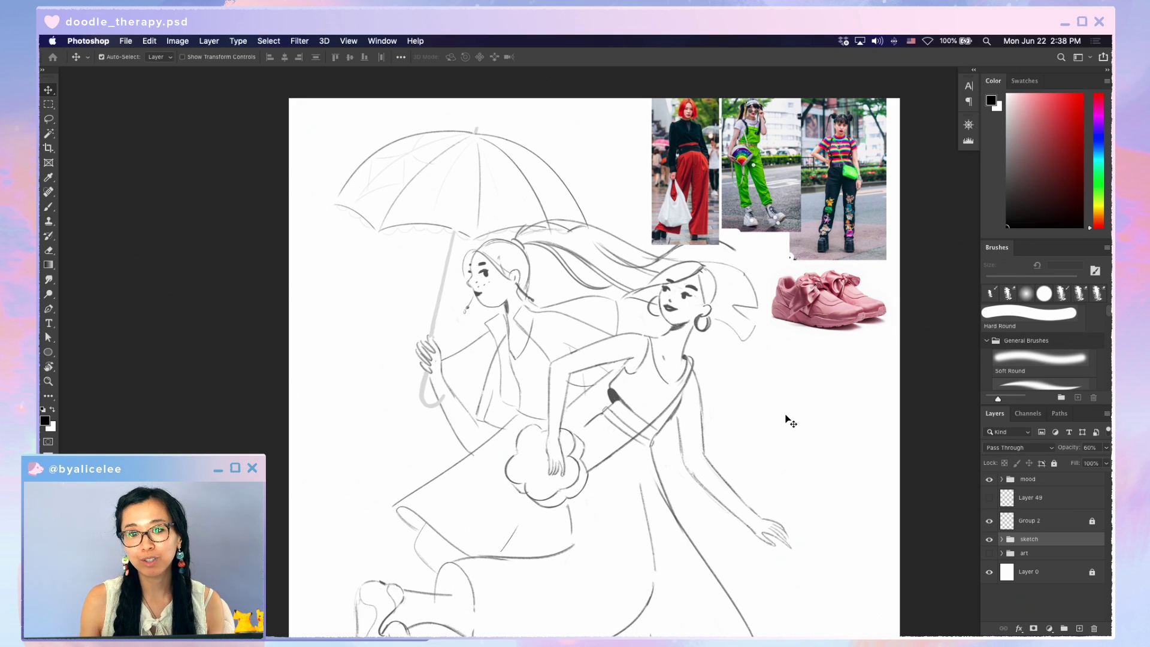
key("super+minus")
left_click_drag(790, 478, 821, 377)
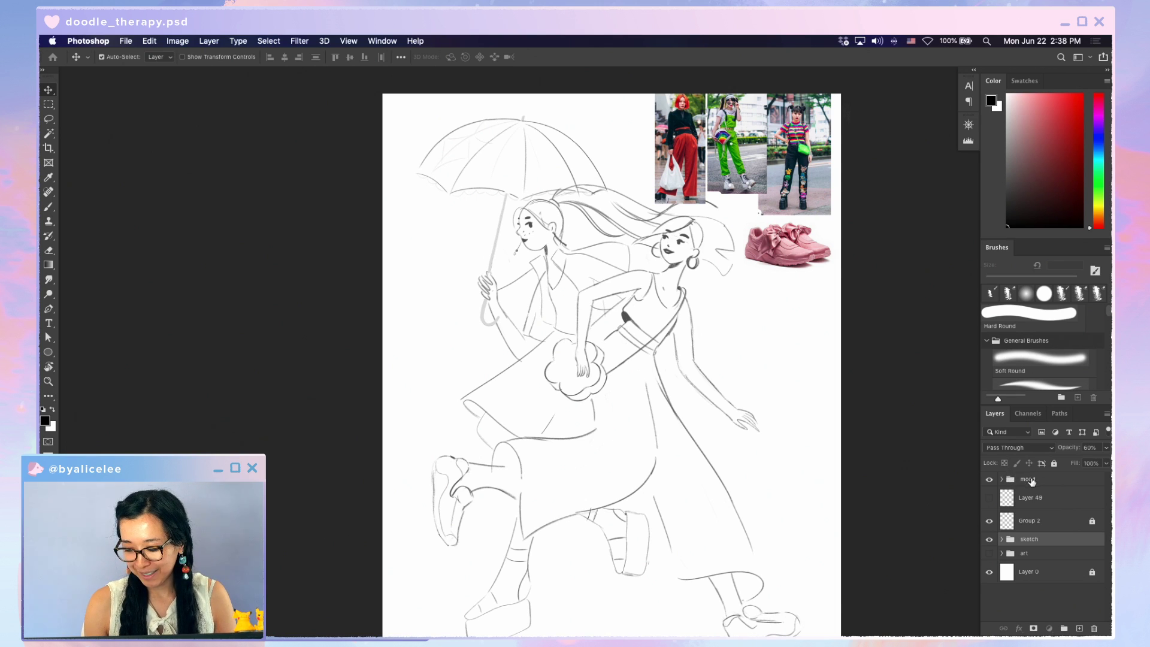
Scale the mood group down slightly and place it near the upper-right corner of the artwork
left_click(1028, 480)
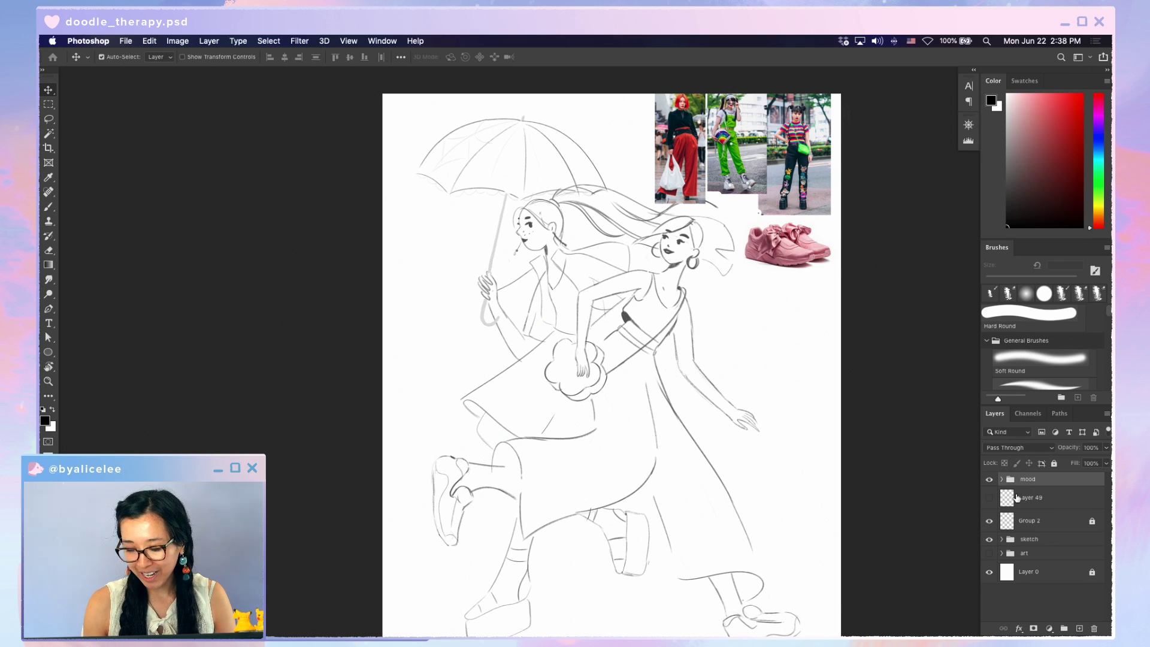
left_click(989, 520)
key("ctrl+t")
left_click_drag(838, 276, 824, 247)
key("Return")
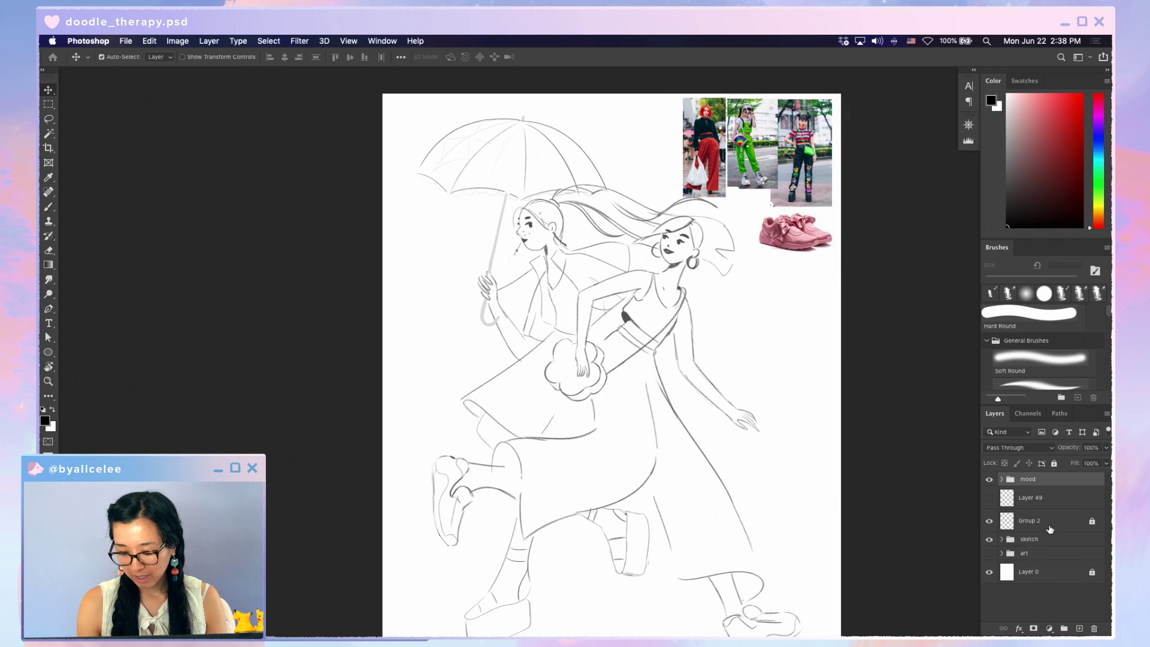
Add a new layer above the mood group and sketch leaf shapes on the dress's lower right side, erasing the excess lines
key("ctrl+shift+n")
key("Return")
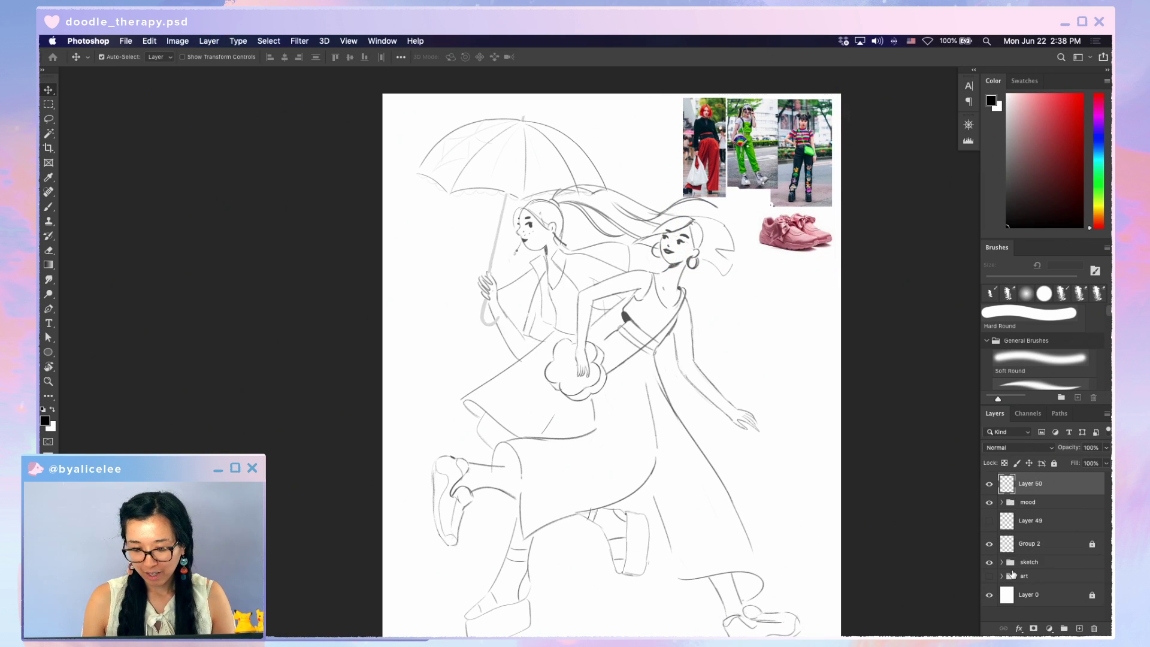
scroll(696, 428, "down", 2)
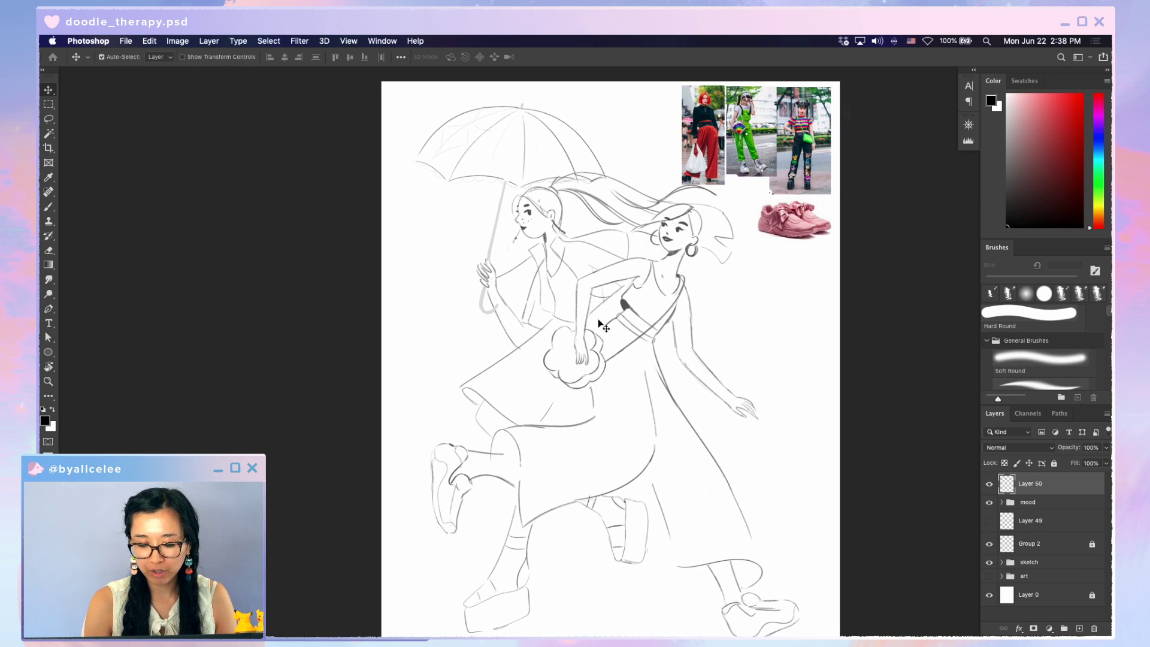
key("b")
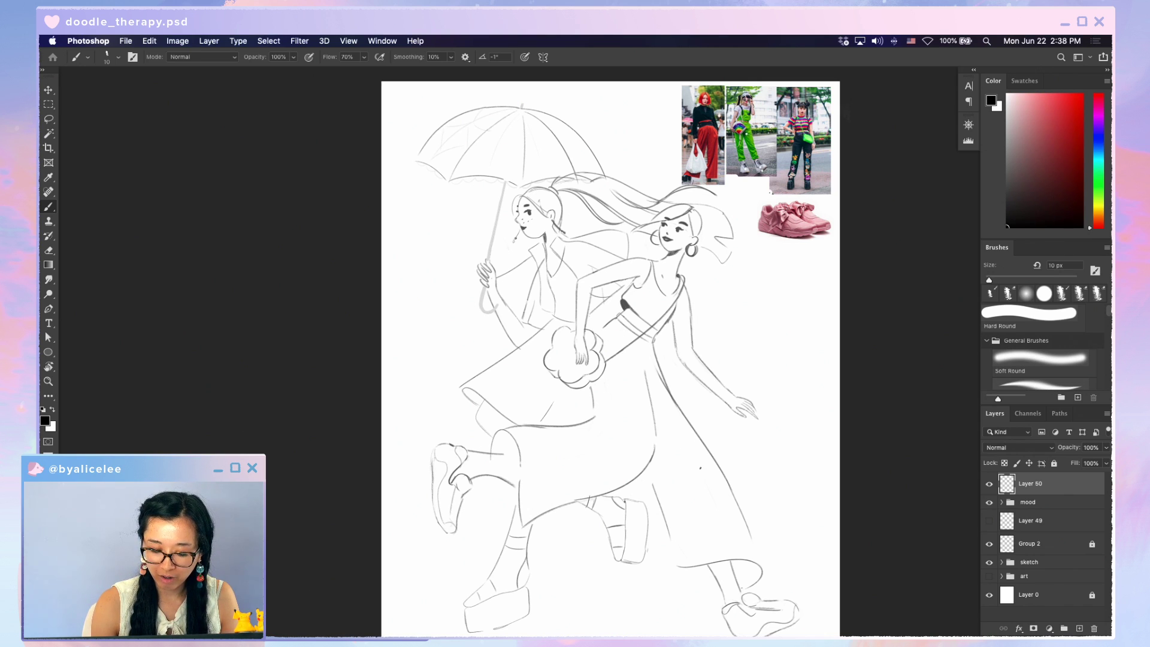
mouse_move(679, 446)
left_mouse_down()
mouse_move(690, 469)
mouse_move(681, 445)
mouse_move(695, 439)
mouse_move(694, 465)
mouse_move(681, 444)
mouse_move(693, 444)
mouse_move(695, 481)
mouse_move(710, 431)
mouse_move(683, 462)
mouse_move(687, 440)
mouse_move(723, 485)
mouse_move(690, 479)
mouse_move(698, 521)
left_mouse_up()
key("super+z")
left_click_drag(686, 476, 696, 513)
left_click_drag(695, 458, 719, 473)
mouse_move(704, 466)
left_mouse_down()
mouse_move(726, 474)
mouse_move(695, 509)
left_mouse_up()
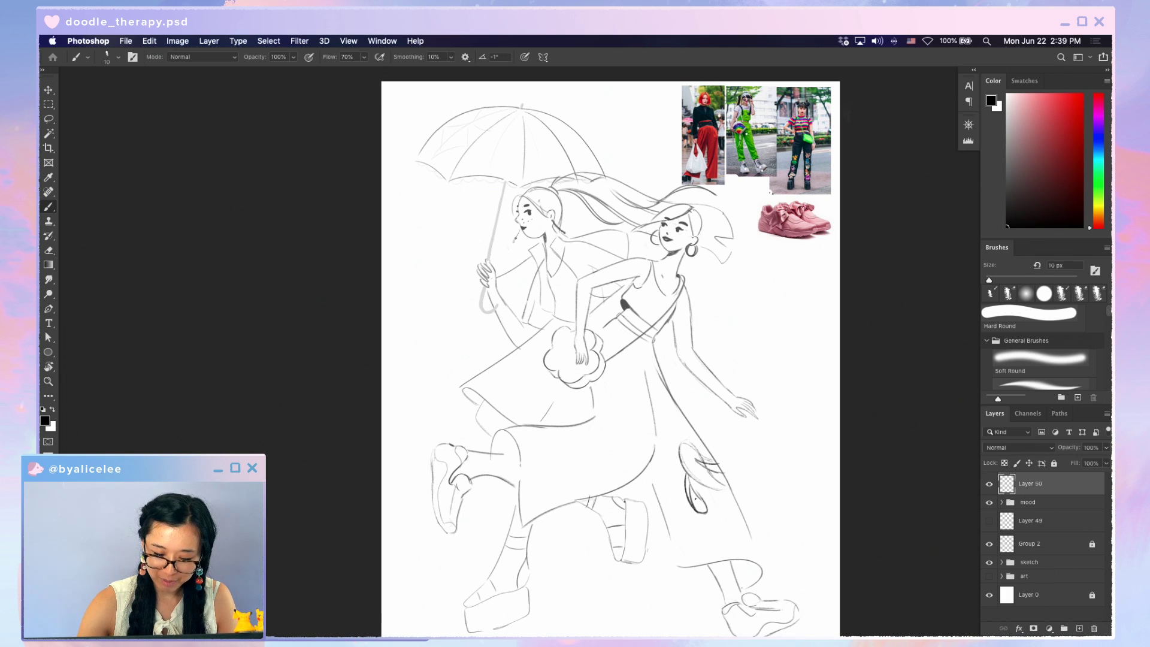
key("e")
left_click_drag(699, 504, 706, 513)
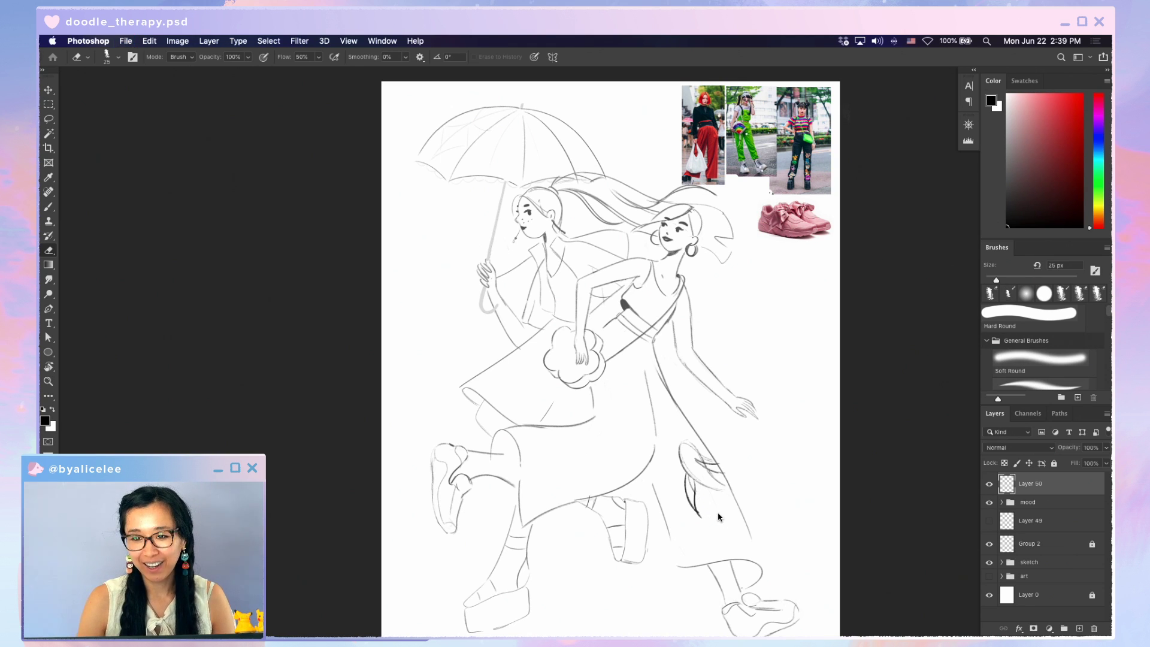
Extend the leaf sketch with curved lines running down to the dress's lower right hem
key("b")
mouse_move(683, 467)
left_mouse_down()
mouse_move(715, 492)
mouse_move(729, 485)
mouse_move(739, 510)
mouse_move(725, 548)
left_mouse_up()
key("ctrl+z")
mouse_move(726, 494)
left_mouse_down()
mouse_move(750, 557)
mouse_move(718, 549)
left_mouse_up()
key("e")
key("b")
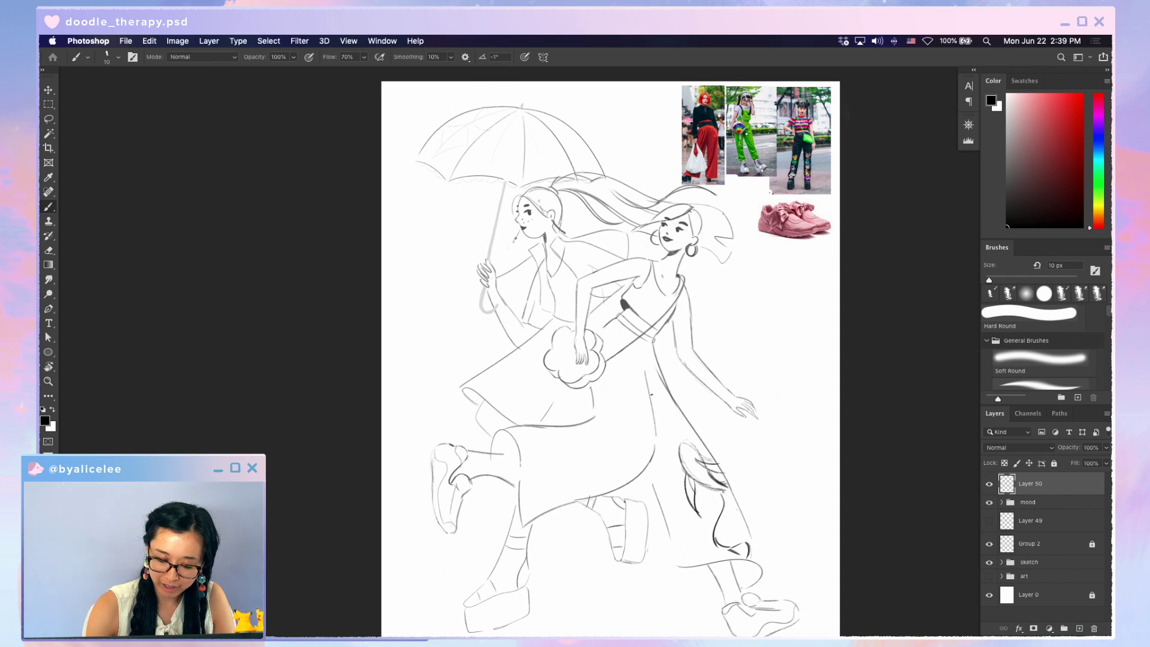
Sketch a cluster of curved leaf shapes down the middle of the skirt and clean up their upper strokes with the Eraser
left_click_drag(656, 419, 666, 481)
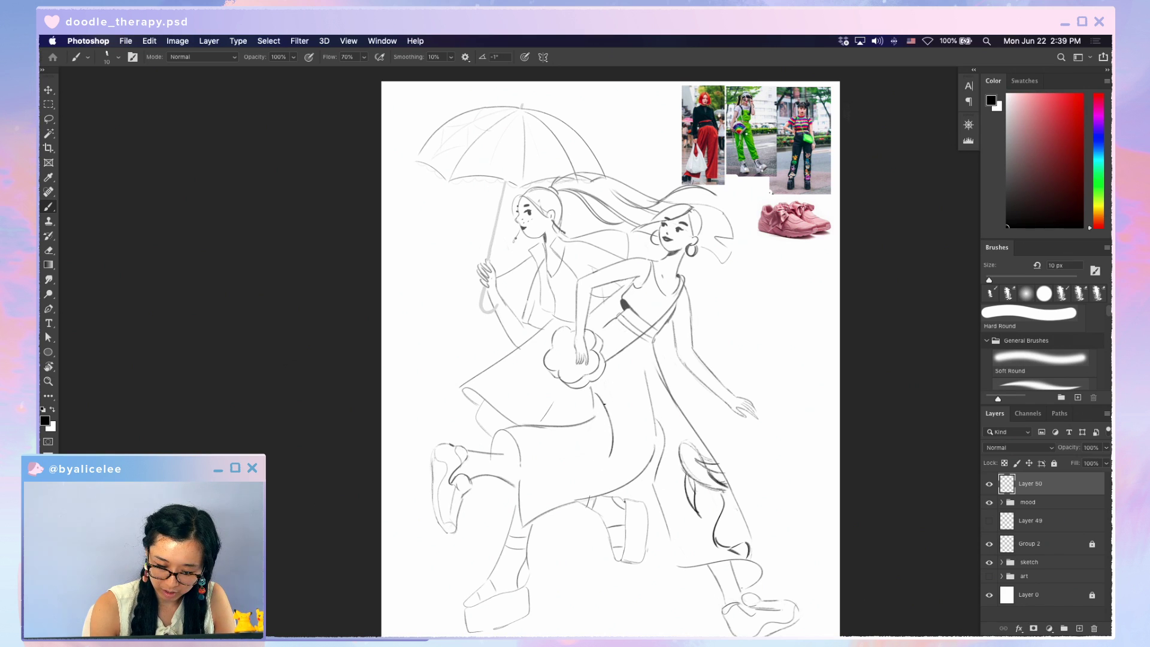
key("super+z")
mouse_move(605, 483)
left_mouse_down()
mouse_move(623, 458)
mouse_move(599, 448)
mouse_move(614, 439)
mouse_move(606, 483)
left_mouse_up()
mouse_move(646, 415)
left_mouse_down()
mouse_move(604, 477)
mouse_move(634, 459)
mouse_move(586, 446)
mouse_move(603, 414)
mouse_move(611, 443)
left_mouse_up()
mouse_move(612, 394)
left_mouse_down()
mouse_move(617, 427)
mouse_move(638, 363)
left_mouse_up()
mouse_move(649, 394)
left_mouse_down()
mouse_move(623, 451)
mouse_move(624, 441)
mouse_move(585, 481)
left_mouse_up()
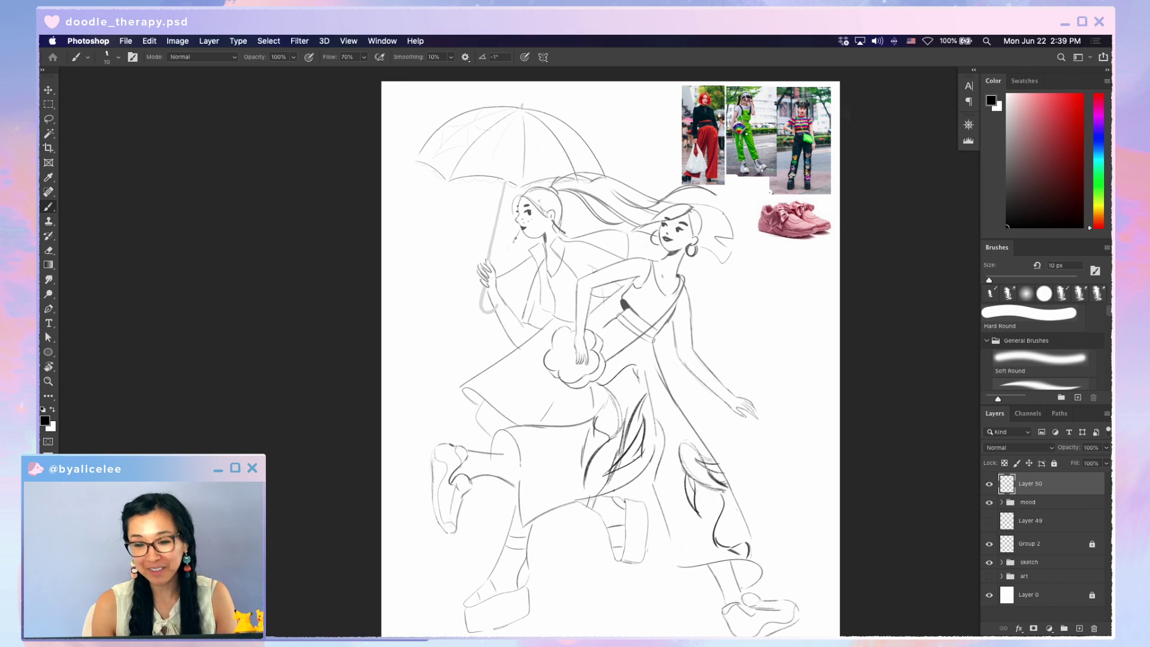
key("e")
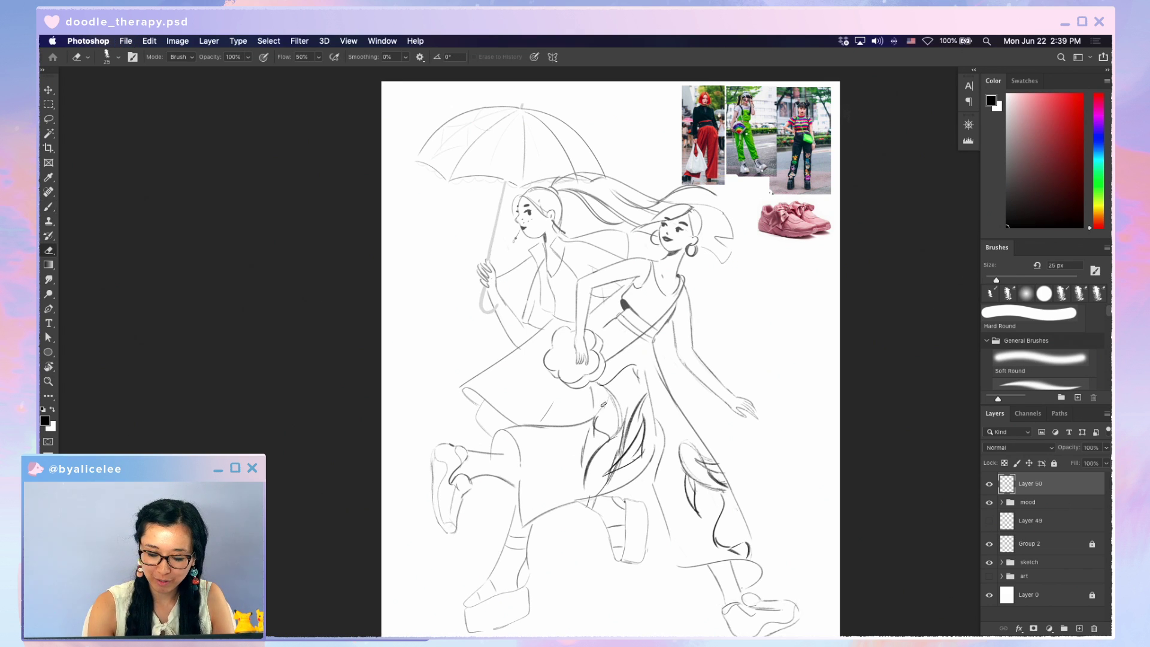
mouse_move(602, 402)
left_mouse_down()
mouse_move(605, 413)
mouse_move(636, 366)
left_mouse_up()
key("b")
Set the leaf sketch layer's opacity to 30%, then erase and redraw the leaf details in the middle of the skirt
key("v")
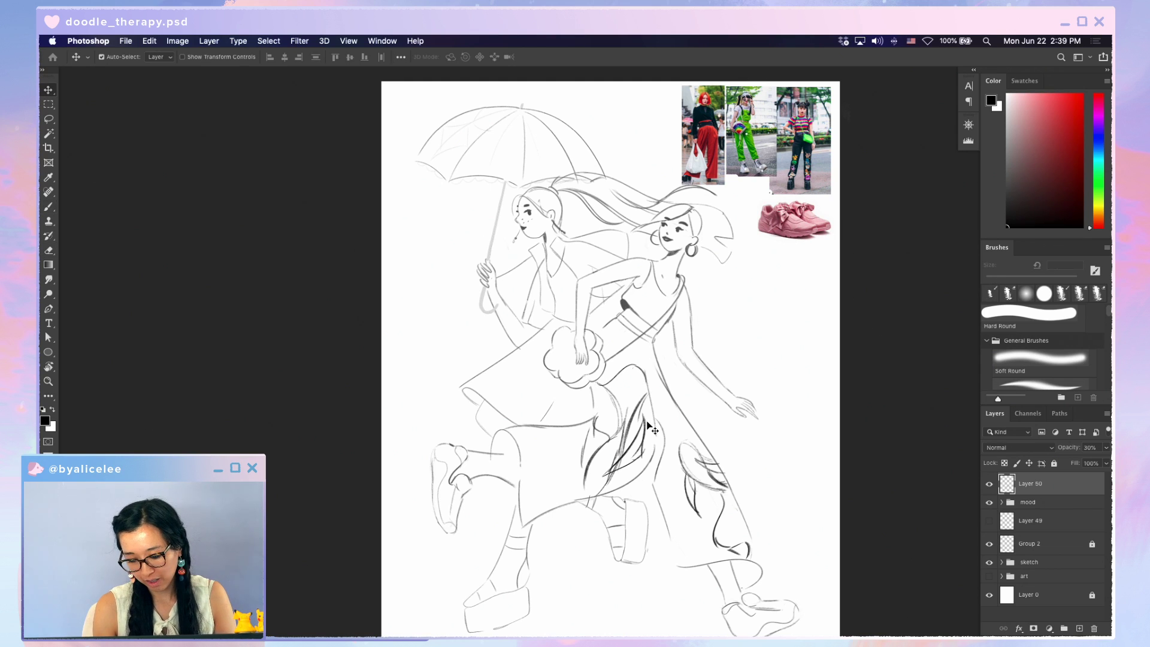
key("3")
key("super+plus")
scroll(772, 459, "down", 3)
key("e")
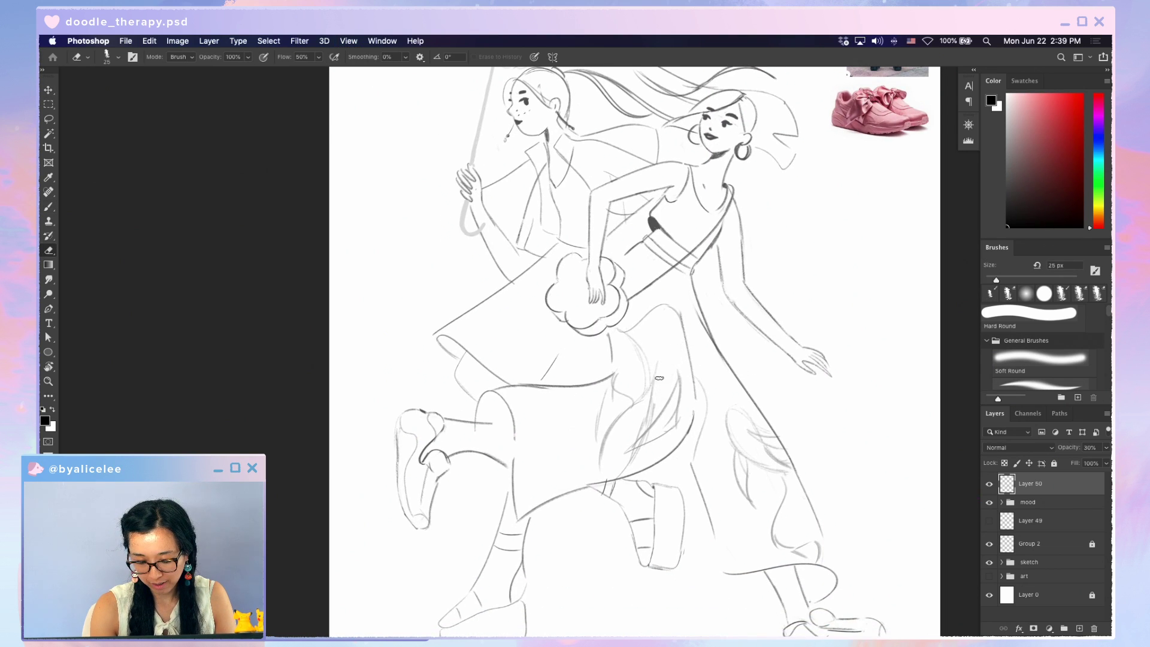
mouse_move(683, 376)
left_mouse_down()
mouse_move(676, 421)
mouse_move(629, 454)
left_mouse_up()
key("b")
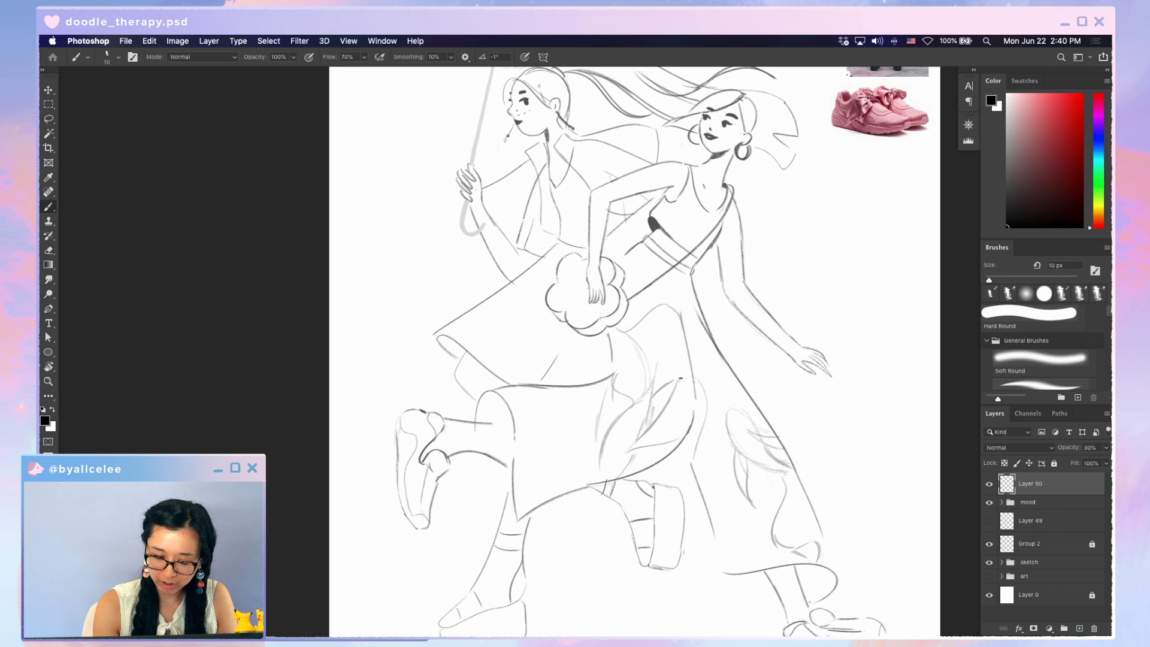
mouse_move(685, 380)
left_mouse_down()
mouse_move(693, 413)
mouse_move(677, 430)
left_mouse_up()
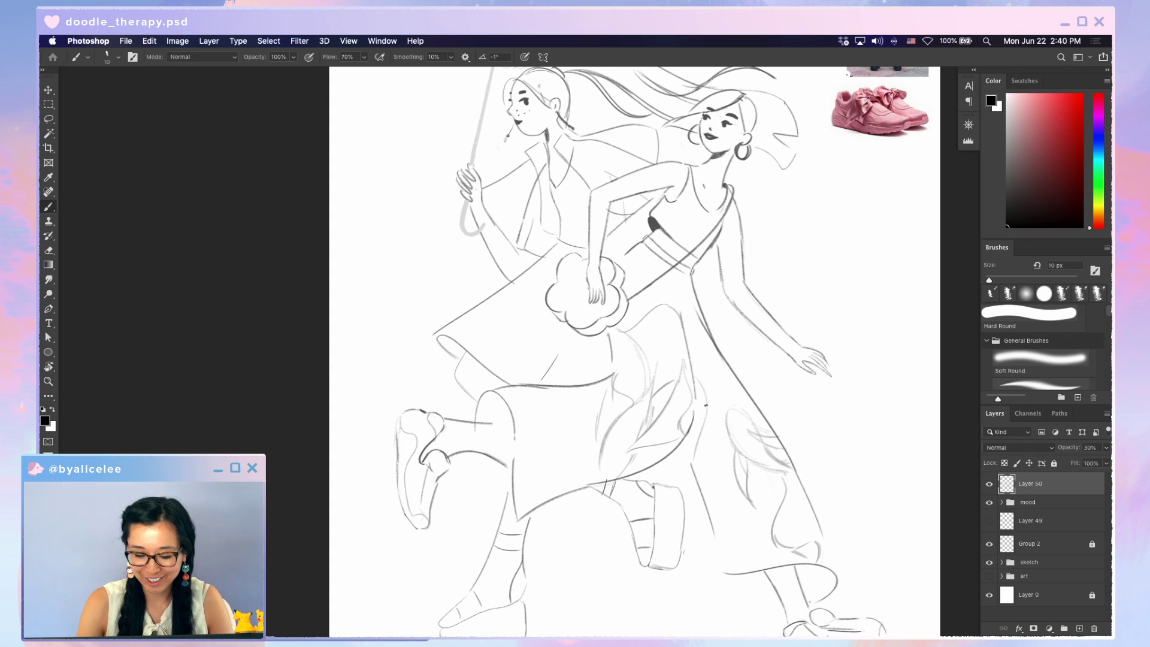
Sketch a stem with branching leaves on the left part of the skirt, down to its hem
mouse_move(535, 389)
left_mouse_down()
mouse_move(529, 434)
mouse_move(545, 402)
mouse_move(548, 472)
mouse_move(549, 387)
mouse_move(550, 439)
mouse_move(558, 415)
mouse_move(575, 471)
mouse_move(551, 458)
mouse_move(580, 435)
mouse_move(536, 505)
left_mouse_up()
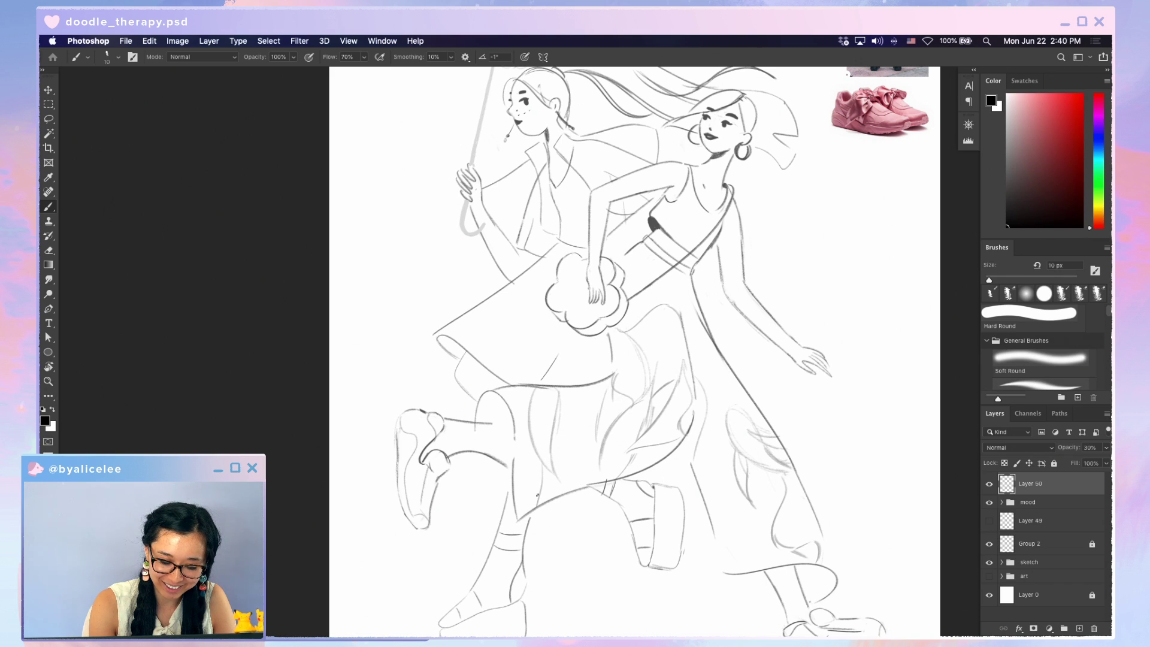
left_click_drag(554, 447, 584, 476)
mouse_move(548, 415)
left_mouse_down()
mouse_move(587, 427)
mouse_move(549, 412)
mouse_move(589, 455)
left_mouse_up()
left_click_drag(550, 418, 566, 443)
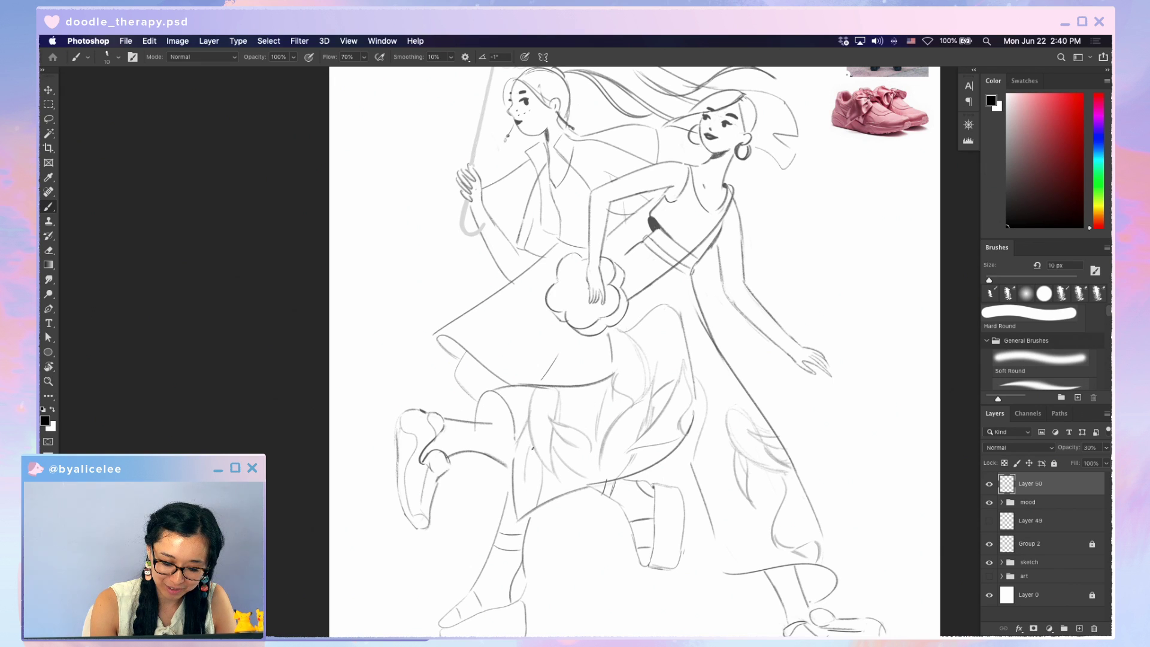
left_click_drag(531, 442, 509, 497)
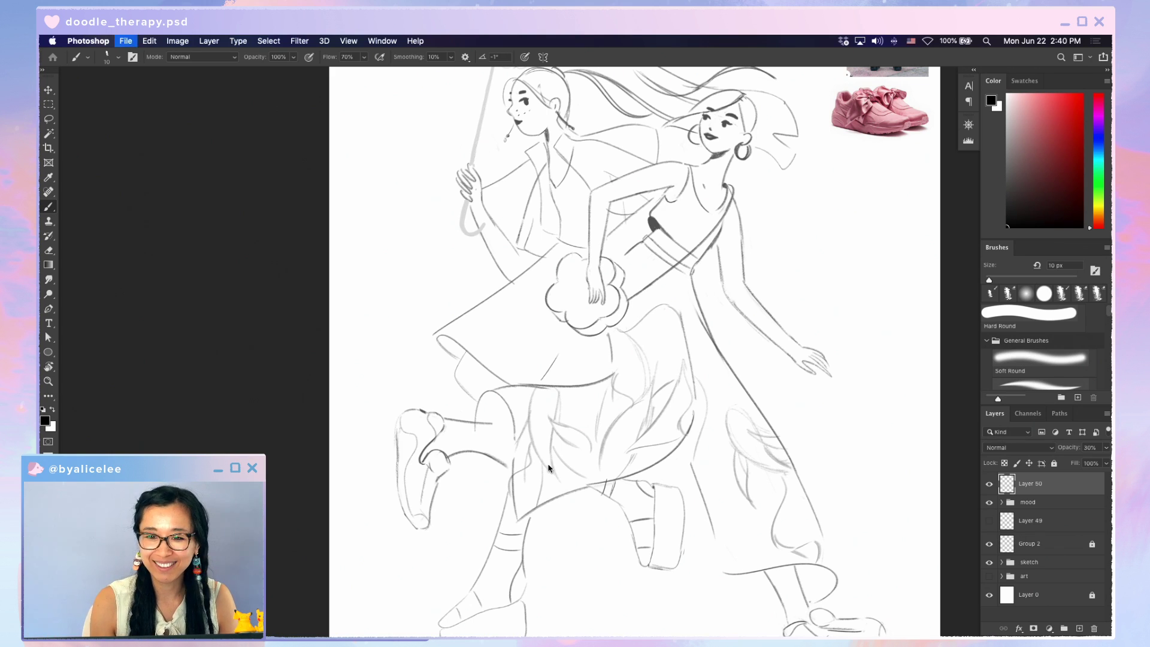
Refine the curved line at the upper end of the skirt's middle leaf cluster
left_click_drag(726, 296, 694, 306)
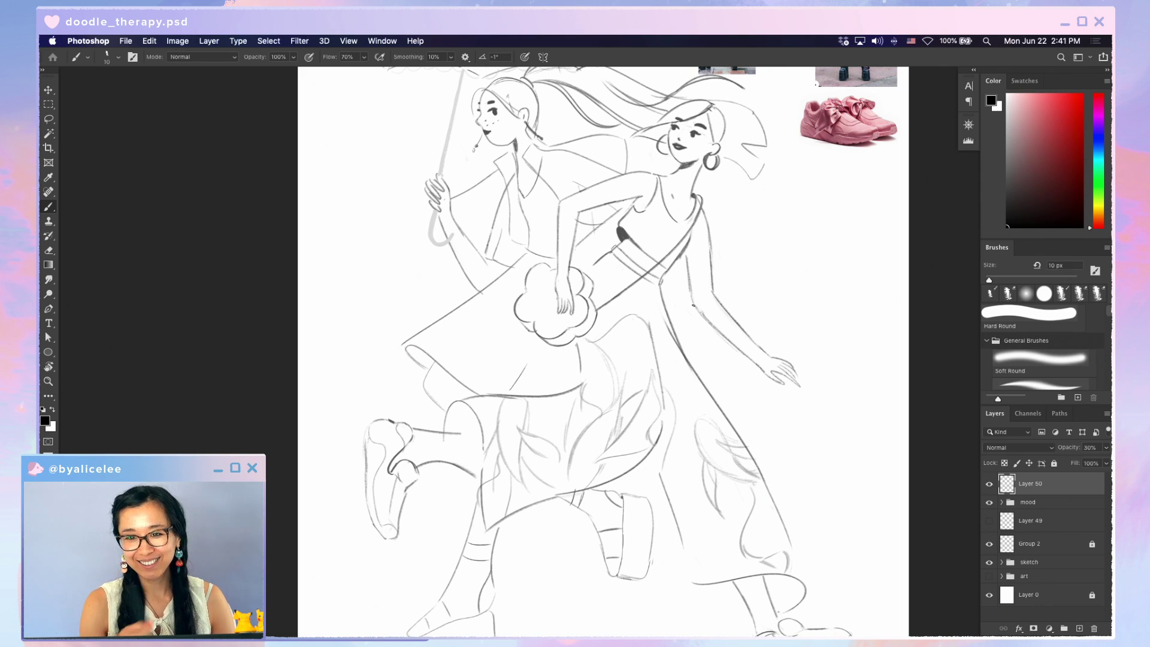
key("e")
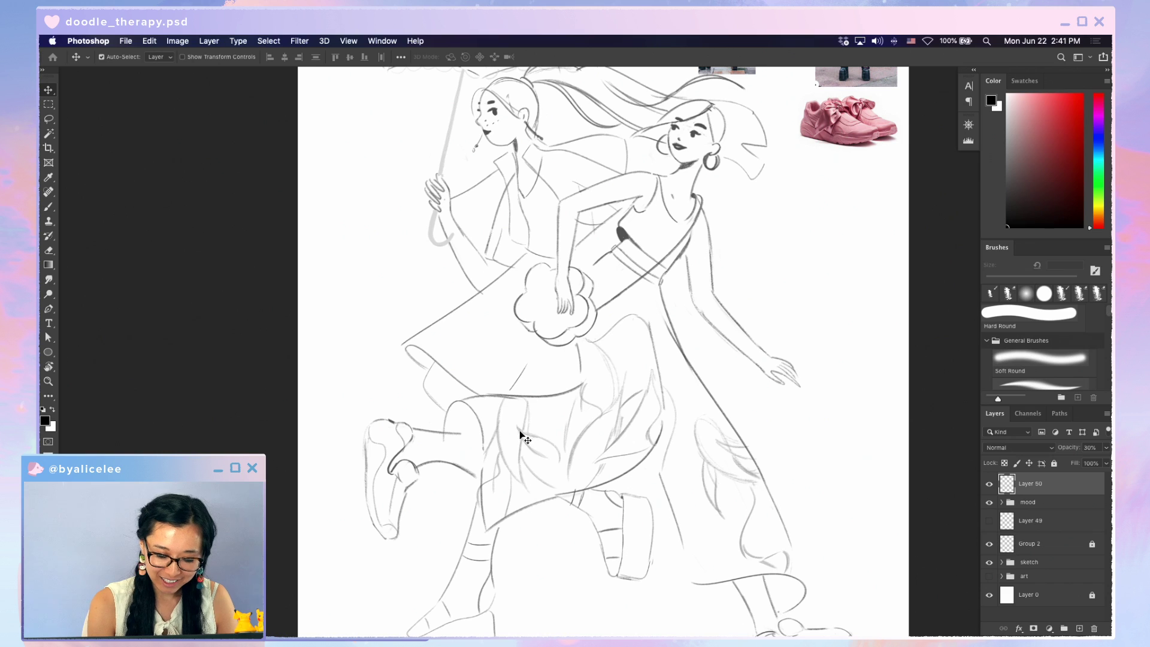
key("b")
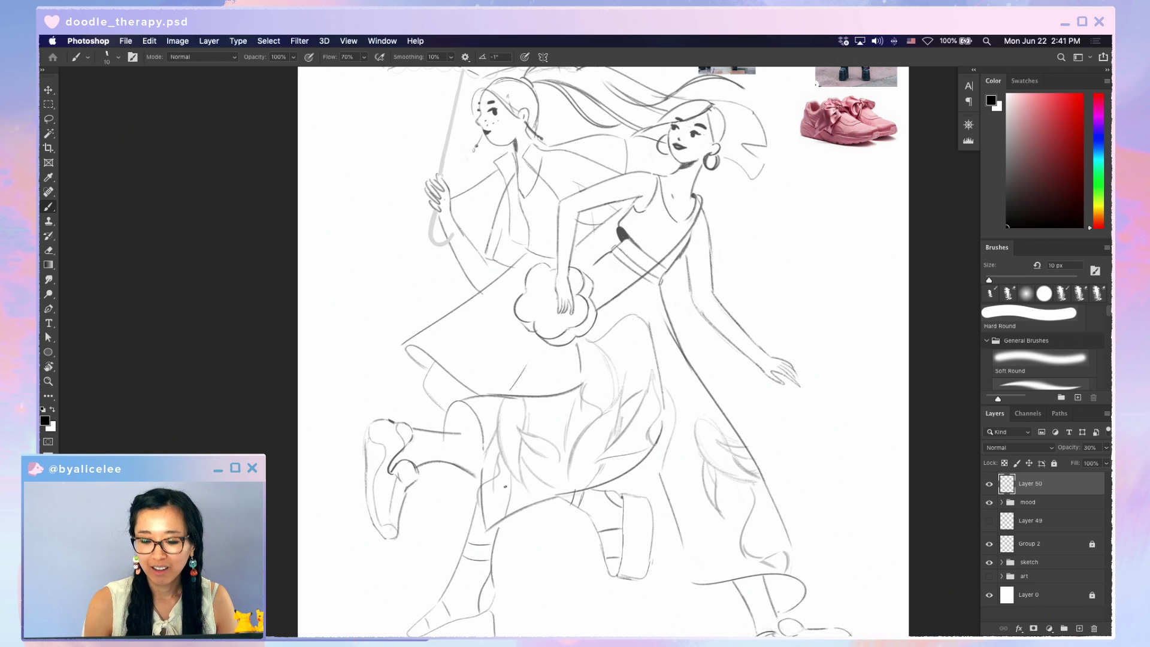
key("e")
left_click_drag(636, 314, 654, 363)
key("b")
key("v")
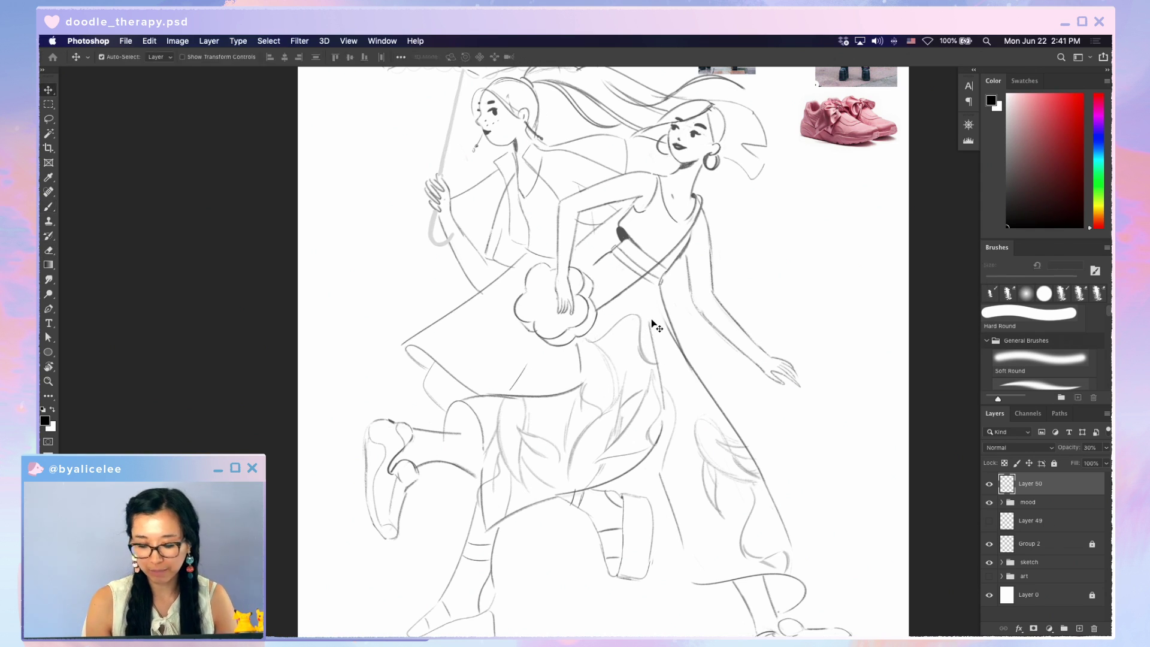
Set the leaf sketch layer's opacity to 10% and sketch curved lines on the skirt just below the waist
key("1")
key("b")
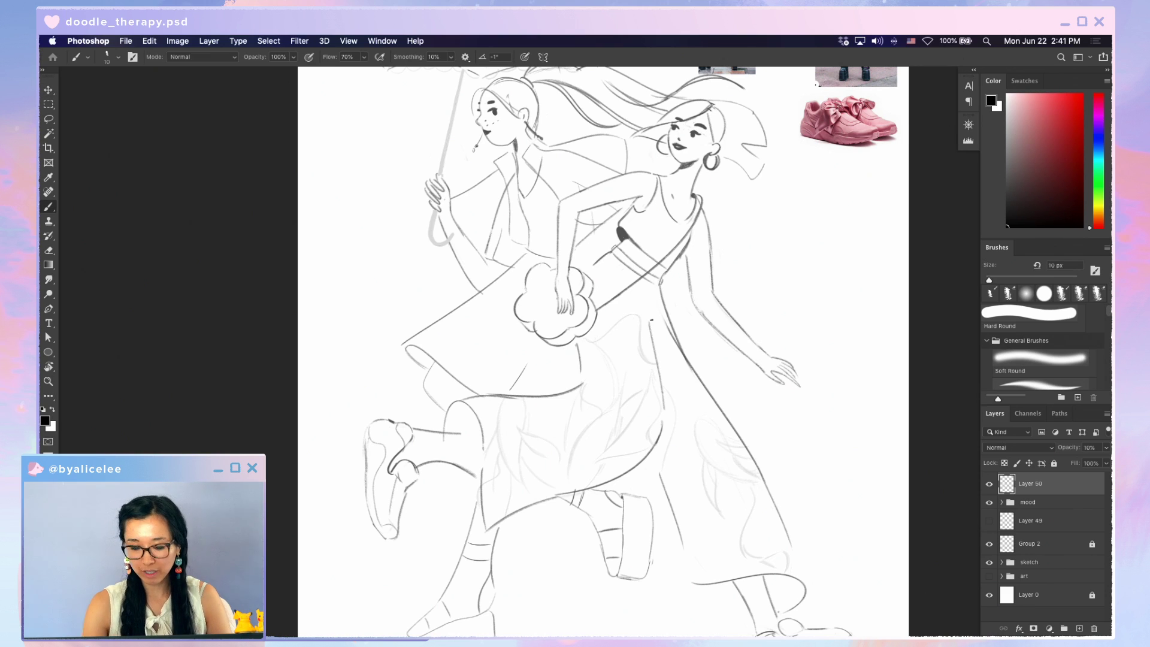
mouse_move(660, 287)
left_mouse_down()
mouse_move(667, 353)
mouse_move(700, 383)
mouse_move(654, 306)
left_mouse_up()
key("super+z")
key("super+z")
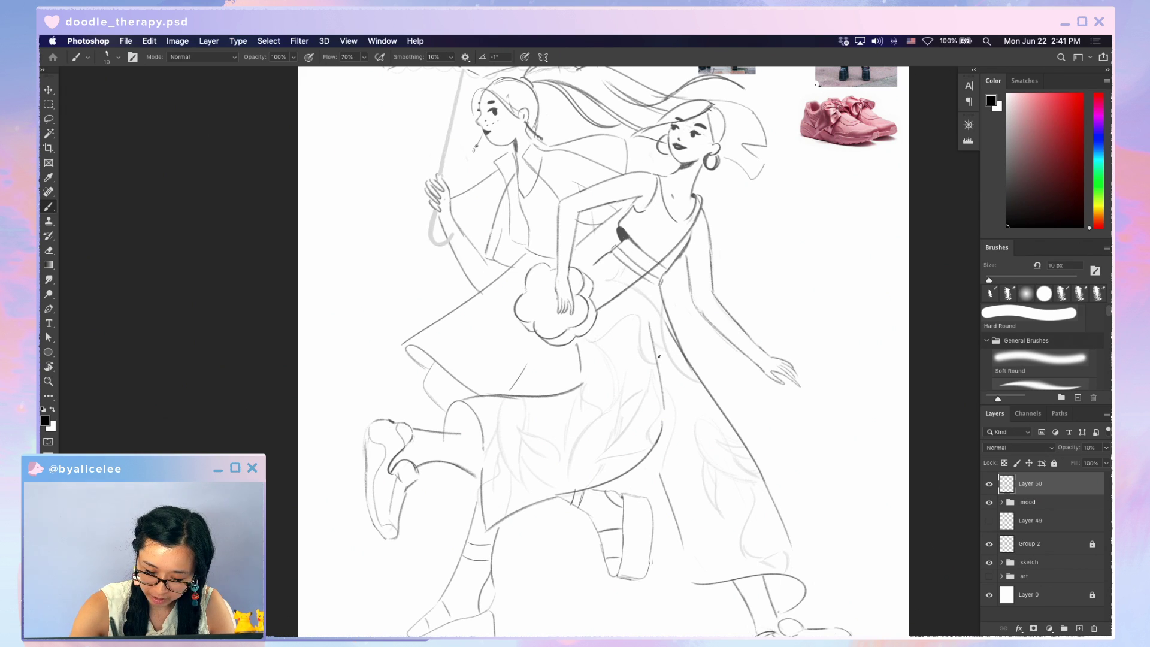
Set the leaf sketch layer's opacity to 40% and sketch long curved leaves on the lower part of the skirt's trailing panel
key("v")
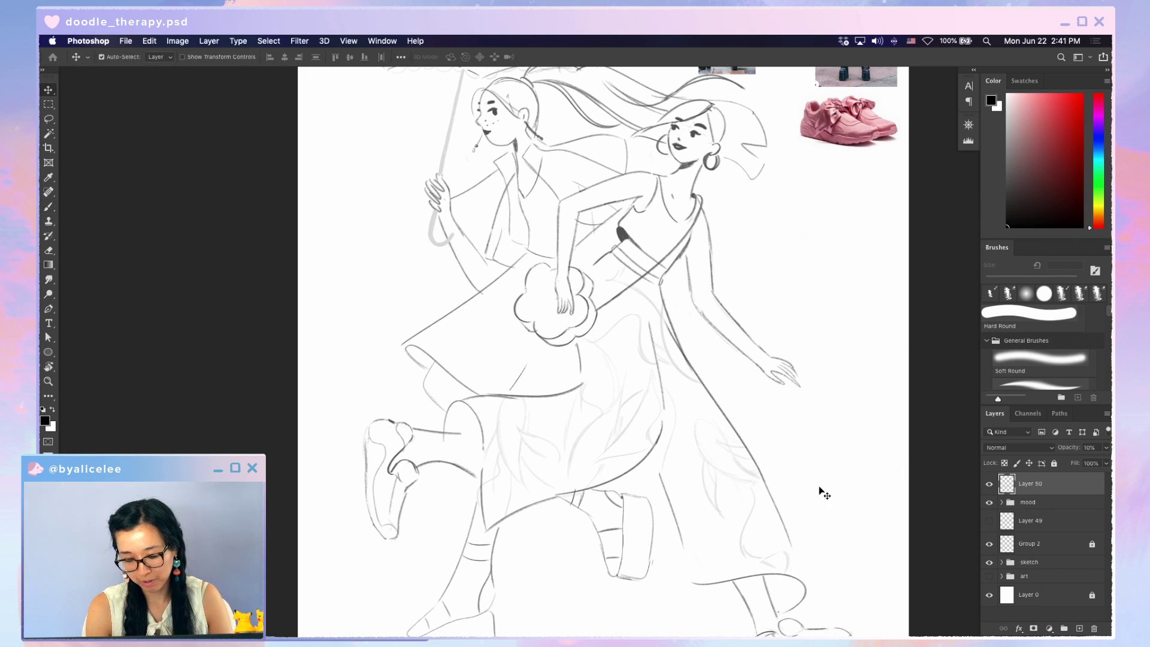
key("4")
key("b")
mouse_move(707, 468)
left_mouse_down()
mouse_move(674, 565)
mouse_move(677, 553)
left_mouse_up()
left_click_drag(706, 553, 721, 585)
left_click_drag(726, 519, 713, 577)
left_click_drag(741, 491, 727, 526)
left_click_drag(739, 527, 717, 593)
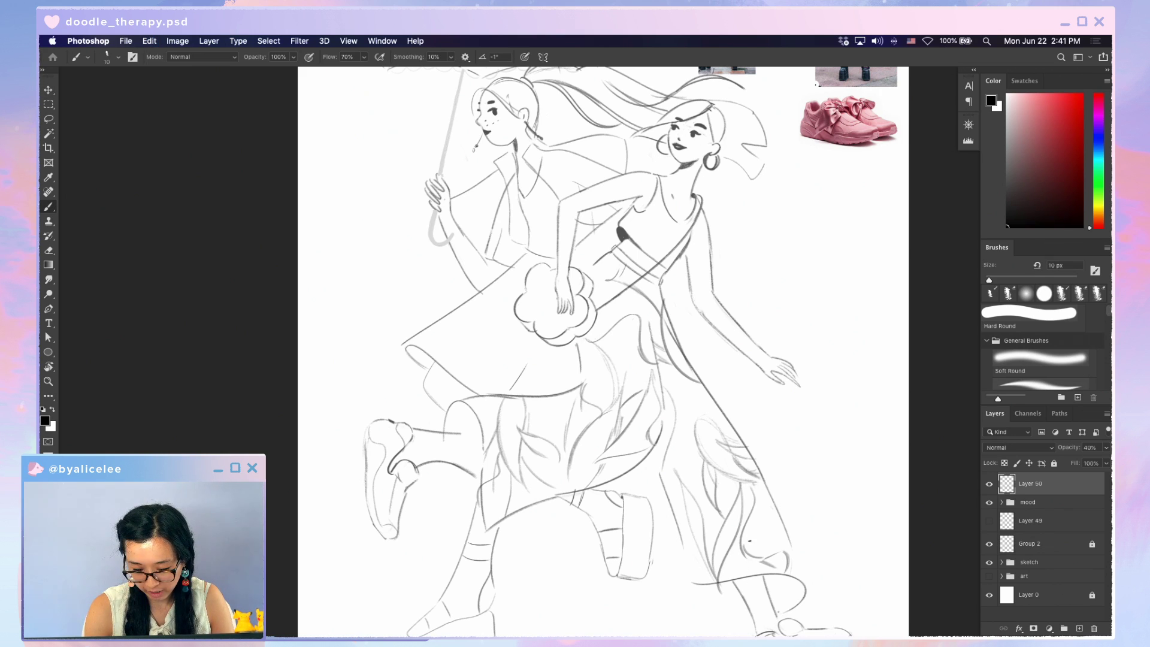
Sketch a narrow leaf stroke on the upper part of the skirt's trailing panel, redoing it once
left_click_drag(690, 379, 679, 436)
key("super+z")
left_click_drag(688, 385, 680, 426)
key("super+plus")
key("super+minus")
key("super+minus")
key("super+minus")
key("super+plus")
key("super+plus")
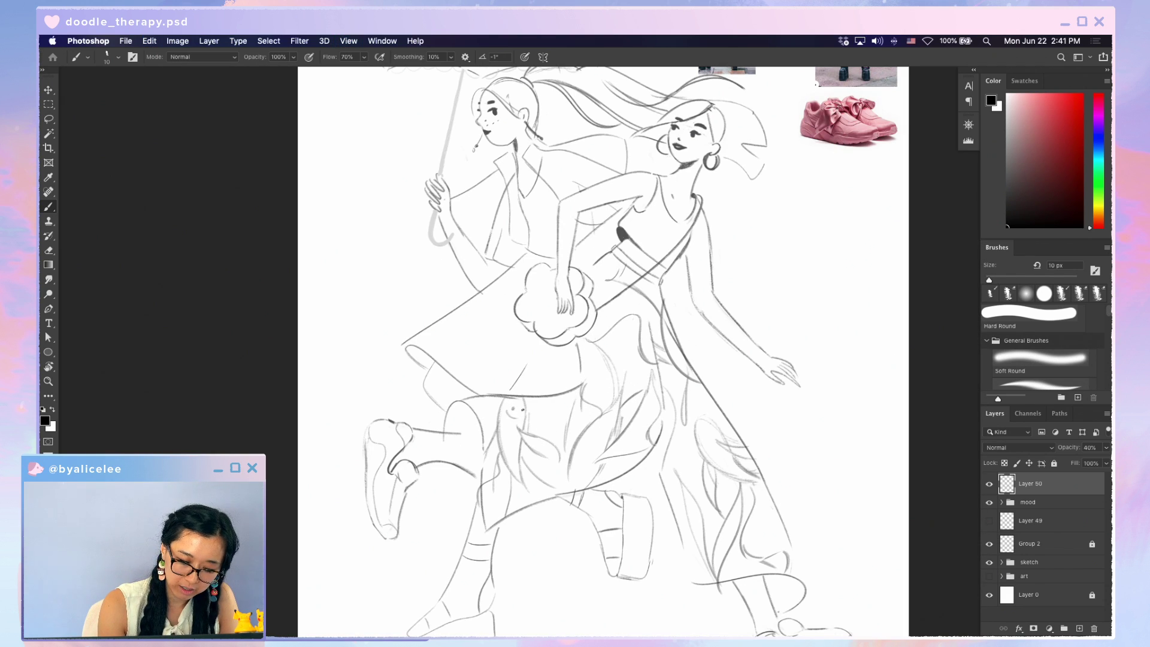
Switch to the sketch layer holding the flower-shaped bag and erase the bag from under the front woman's hand
scroll(670, 524, "up", 5)
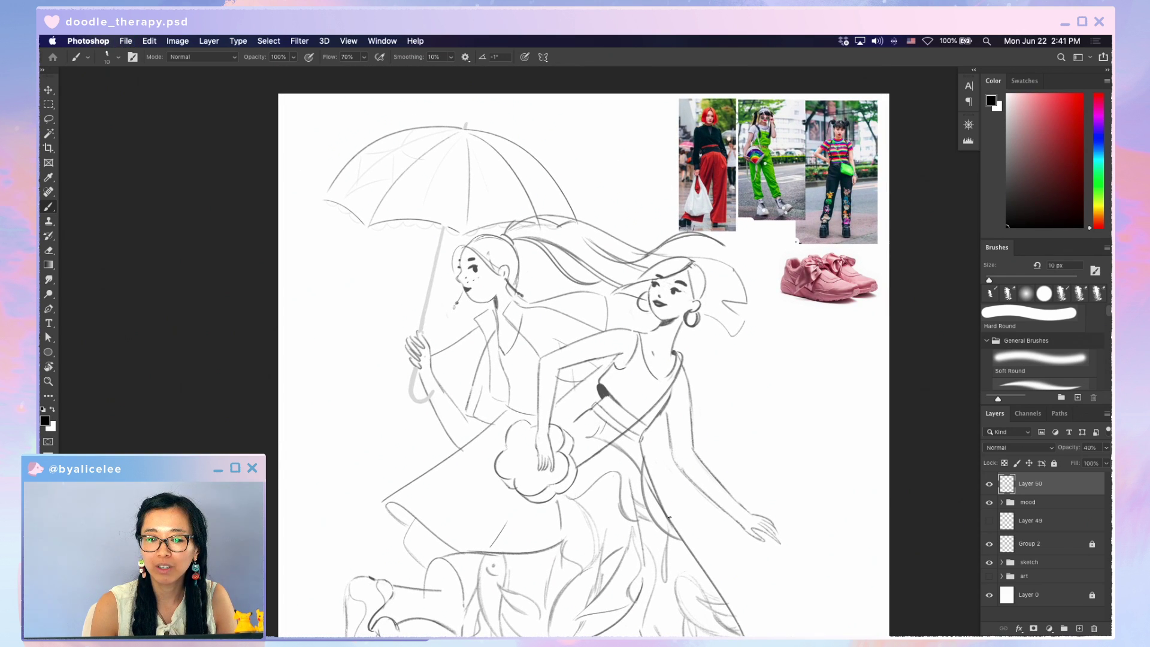
left_click_drag(694, 475, 758, 419)
key("v")
mouse_move(637, 421)
left_mouse_down()
mouse_move(641, 393)
mouse_move(638, 418)
mouse_move(578, 382)
mouse_move(566, 430)
mouse_move(562, 406)
mouse_move(591, 461)
mouse_move(598, 436)
mouse_move(619, 447)
mouse_move(624, 420)
mouse_move(638, 436)
mouse_move(615, 457)
mouse_move(641, 390)
mouse_move(623, 357)
left_mouse_up()
key("e")
key("r")
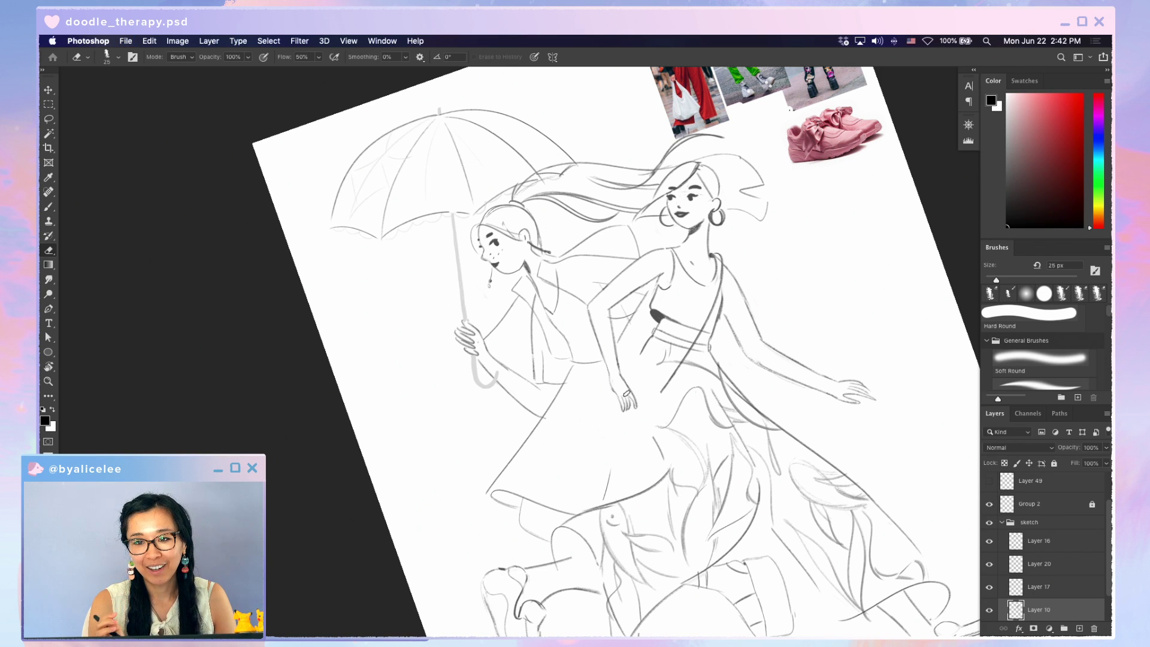
Draw the outline of a round frog-shaped bag with two eye bumps under the front woman's hand
key("b")
mouse_move(626, 393)
left_mouse_down()
mouse_move(644, 331)
mouse_move(689, 331)
left_mouse_up()
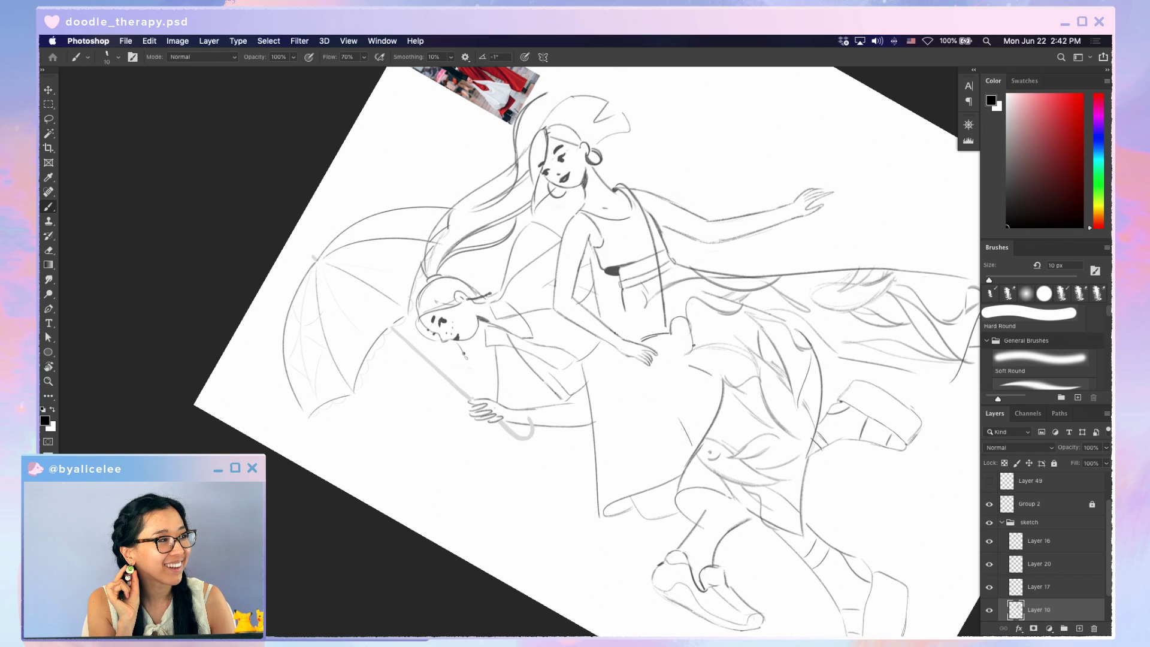
mouse_move(642, 336)
left_mouse_down()
mouse_move(622, 345)
mouse_move(622, 368)
left_mouse_up()
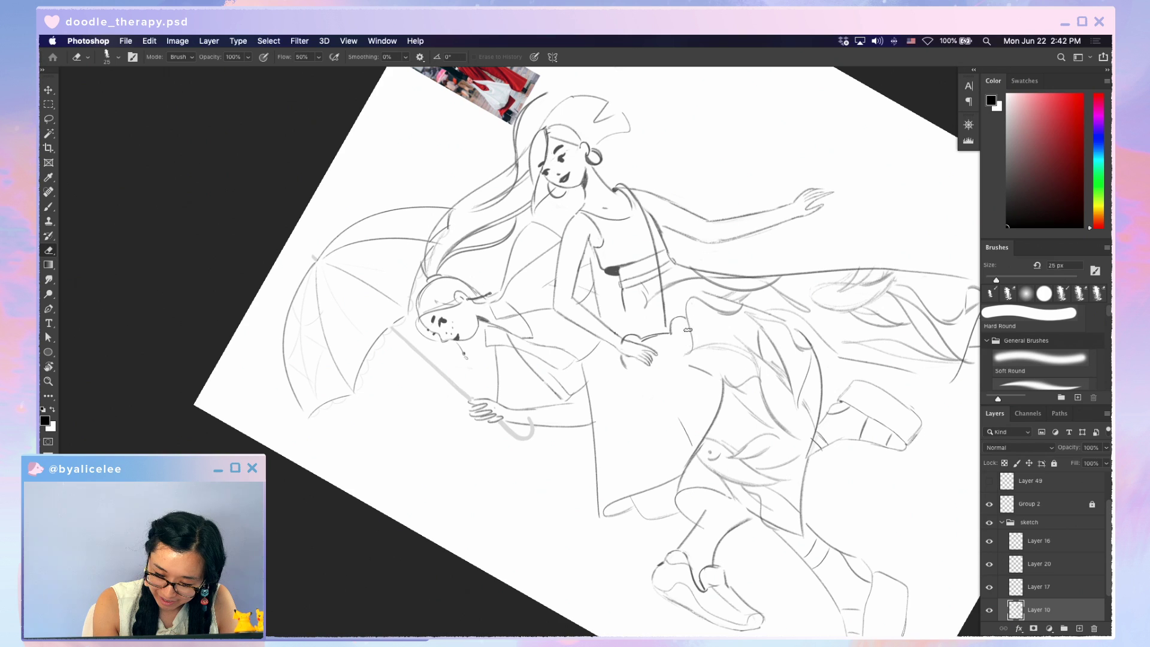
left_click_drag(688, 320, 692, 344)
left_click_drag(624, 356, 635, 391)
left_click_drag(697, 331, 691, 395)
mouse_move(630, 357)
left_mouse_down()
mouse_move(623, 393)
mouse_move(660, 406)
mouse_move(692, 385)
left_mouse_up()
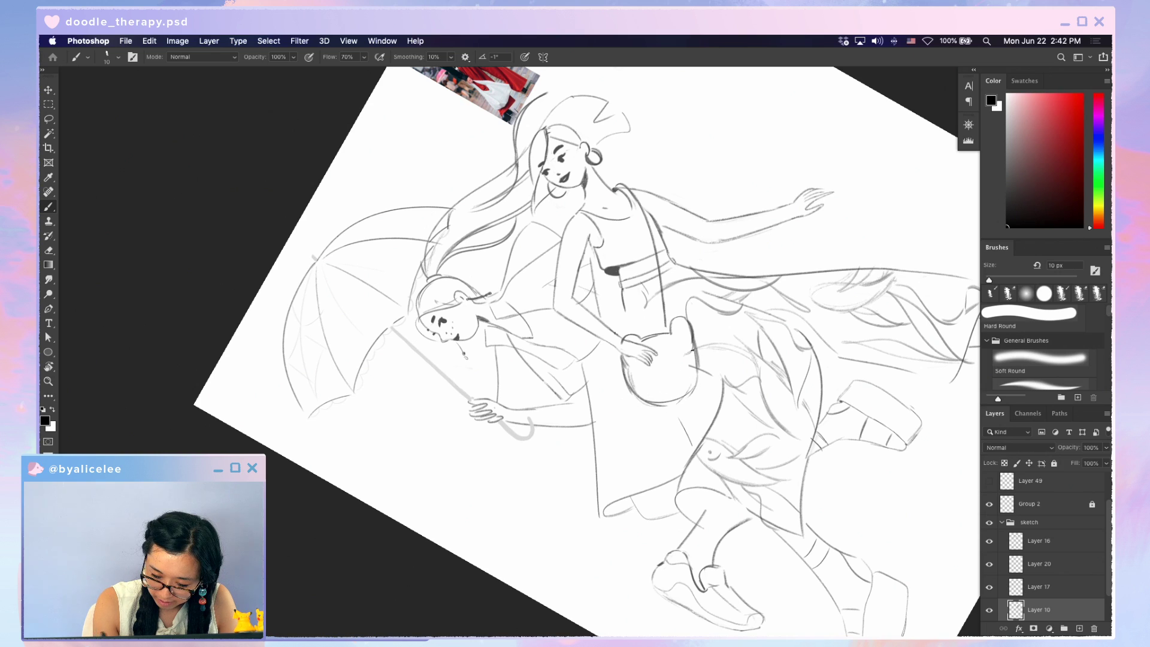
Draw the frog bag's round eye with a dark pupil, its mouth line and the curved patches on its body
mouse_move(675, 335)
left_mouse_down()
mouse_move(679, 322)
mouse_move(689, 336)
mouse_move(681, 326)
left_mouse_up()
key("l")
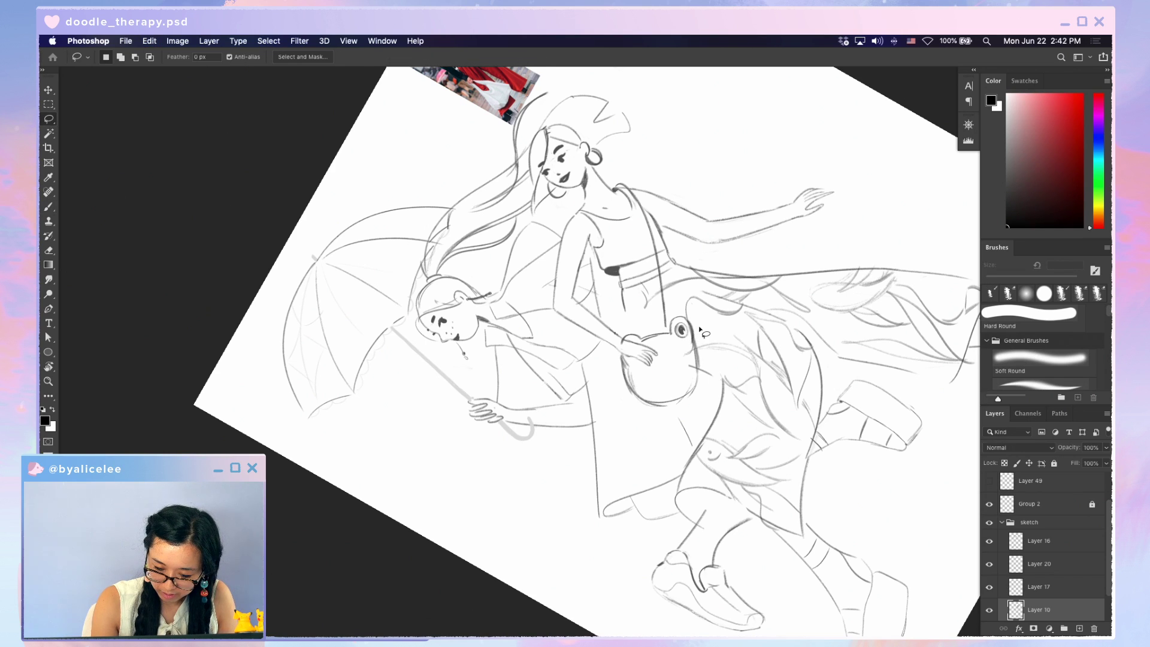
key("b")
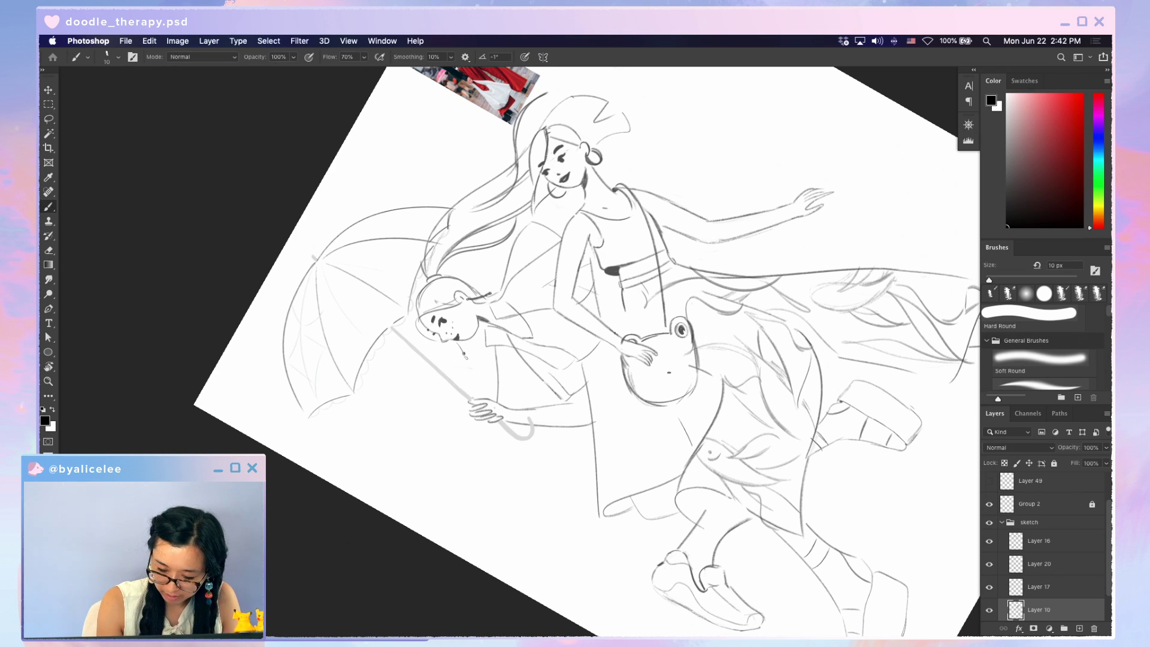
mouse_move(644, 372)
left_mouse_down()
mouse_move(681, 362)
mouse_move(698, 388)
left_mouse_up()
mouse_move(690, 346)
left_mouse_down()
mouse_move(683, 383)
mouse_move(627, 397)
mouse_move(629, 385)
mouse_move(581, 440)
mouse_move(748, 413)
mouse_move(831, 343)
mouse_move(818, 277)
left_mouse_up()
key("r")
key("r")
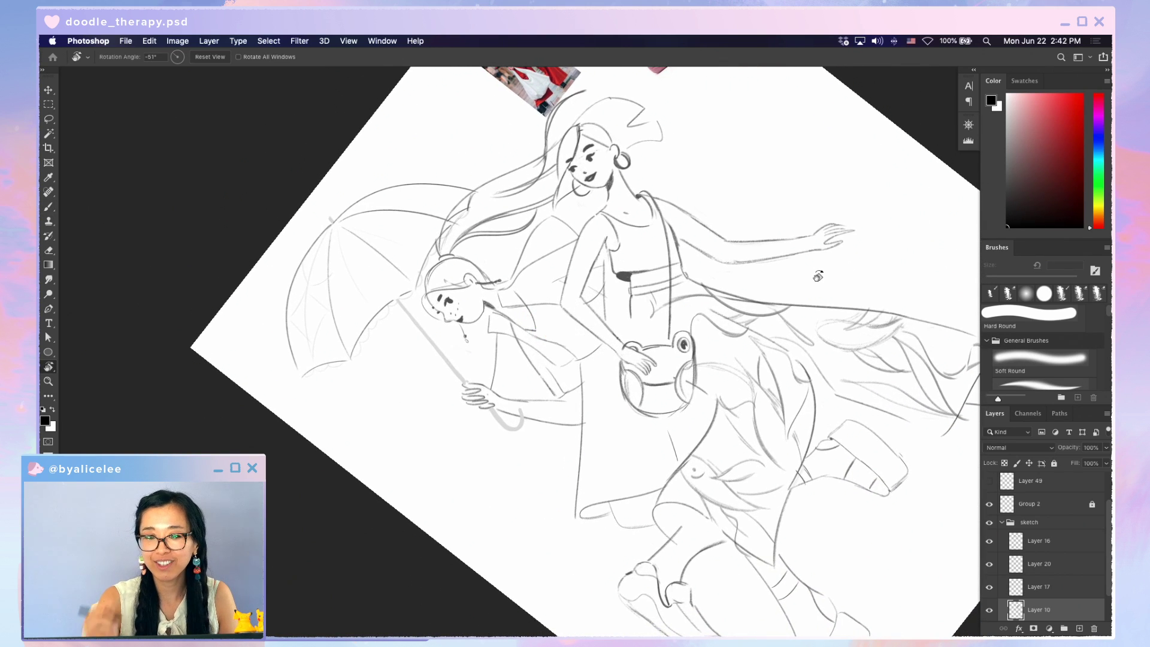
key("Escape")
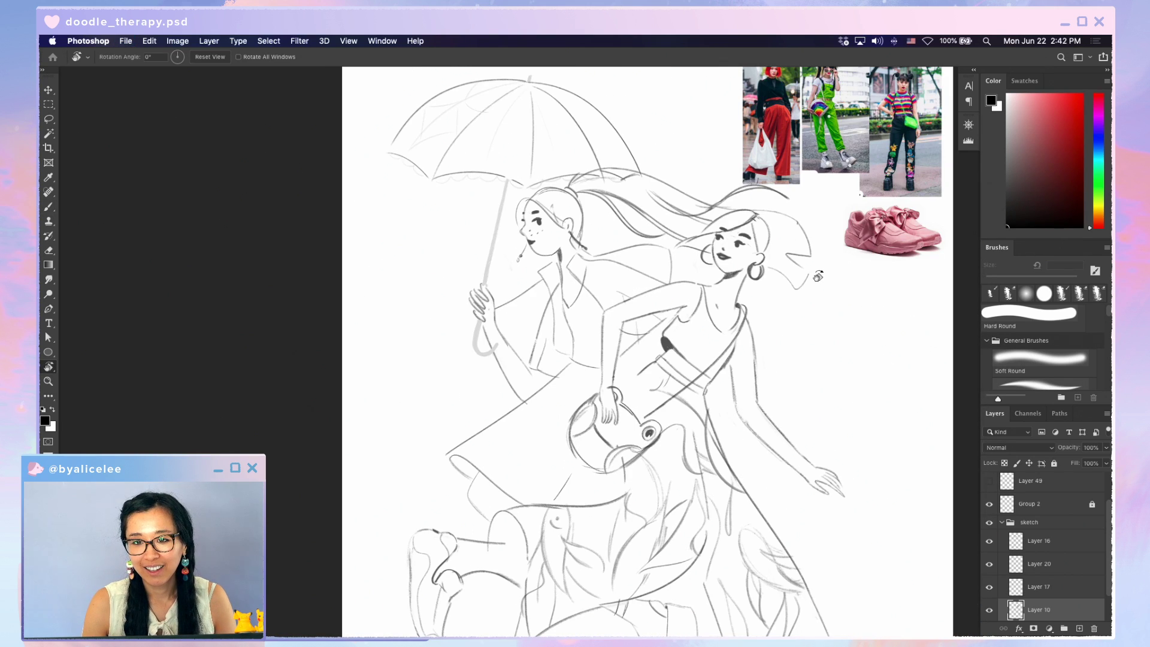
Select the frog bag's eye with the pupil using the Lasso and adjust its placement with Free Transform
scroll(789, 441, "down", 5)
key("l")
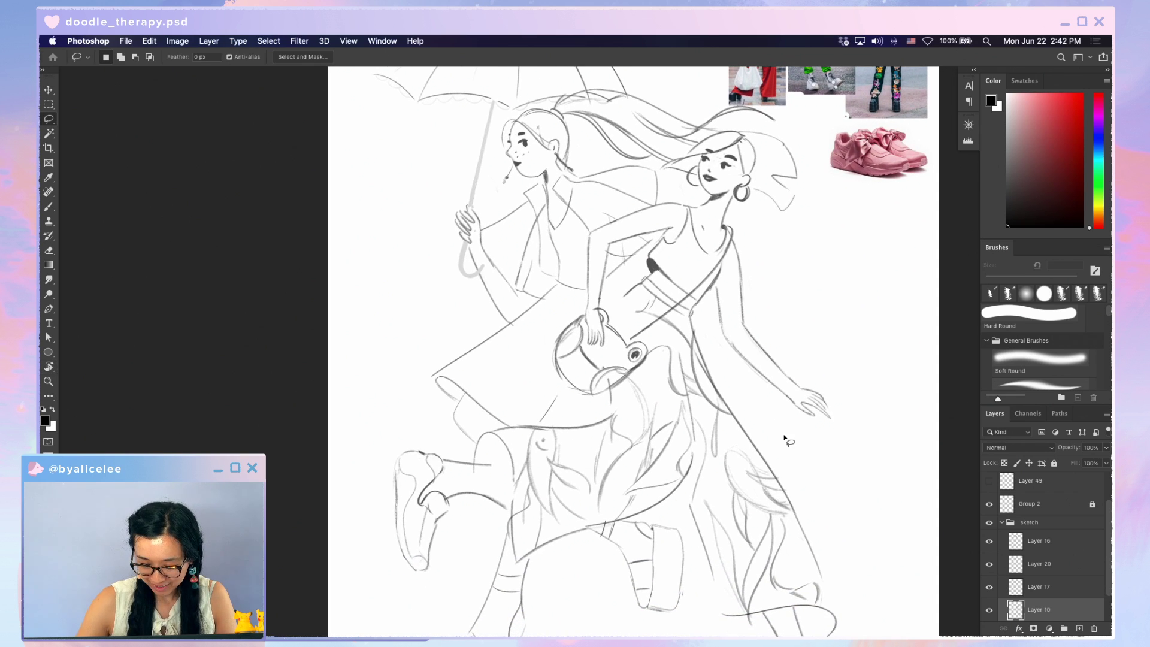
mouse_move(624, 339)
left_mouse_down()
mouse_move(601, 302)
mouse_move(562, 320)
mouse_move(548, 370)
mouse_move(585, 405)
mouse_move(607, 396)
mouse_move(649, 348)
mouse_move(626, 340)
mouse_move(602, 294)
mouse_move(653, 302)
left_mouse_up()
key("ctrl+t")
key("Return")
key("ctrl+d")
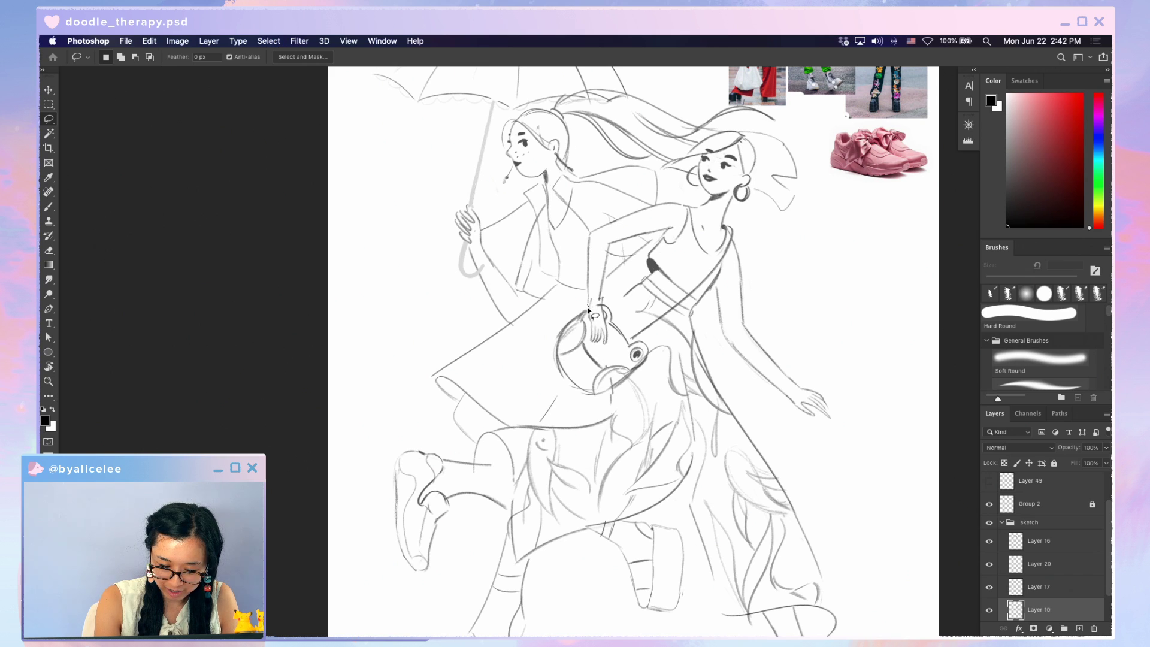
Select the frog bag's part beside the hand with the Lasso and adjust it with Free Transform
mouse_move(587, 325)
left_mouse_down()
mouse_move(609, 379)
mouse_move(594, 400)
mouse_move(548, 372)
mouse_move(578, 312)
mouse_move(593, 308)
mouse_move(567, 306)
left_mouse_up()
key("ctrl+t")
key("Return")
key("super+d")
Clean up the frog bag's outline with the Eraser and redraw the lines around the wrist and hand
key("b")
key("e")
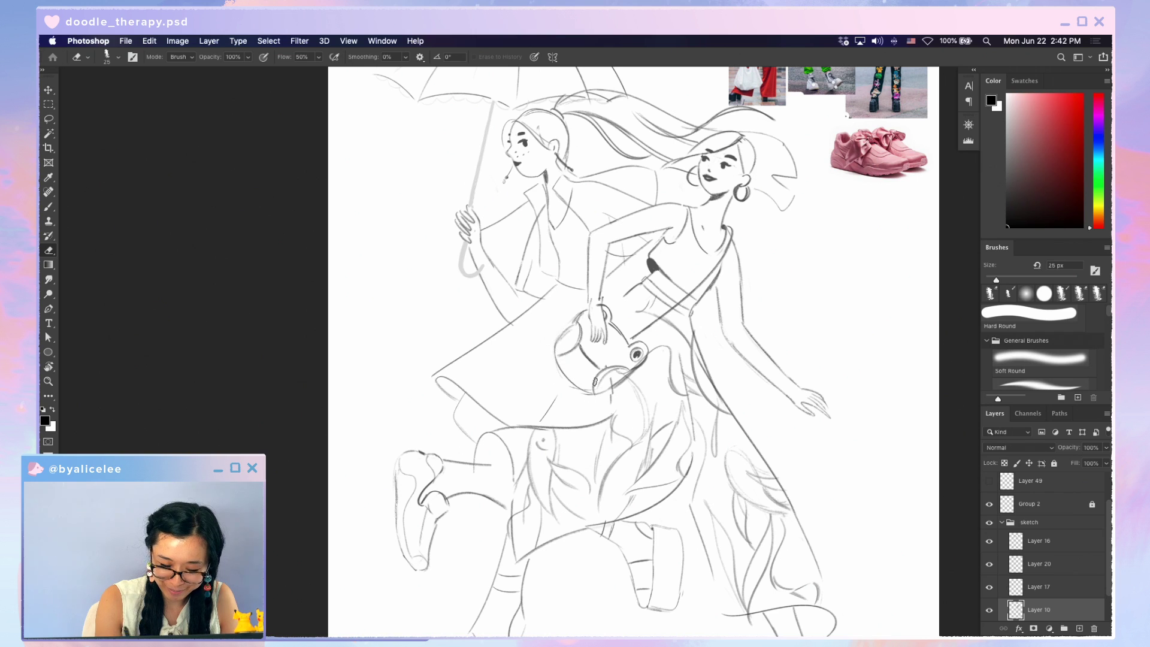
left_click_drag(549, 342, 588, 388)
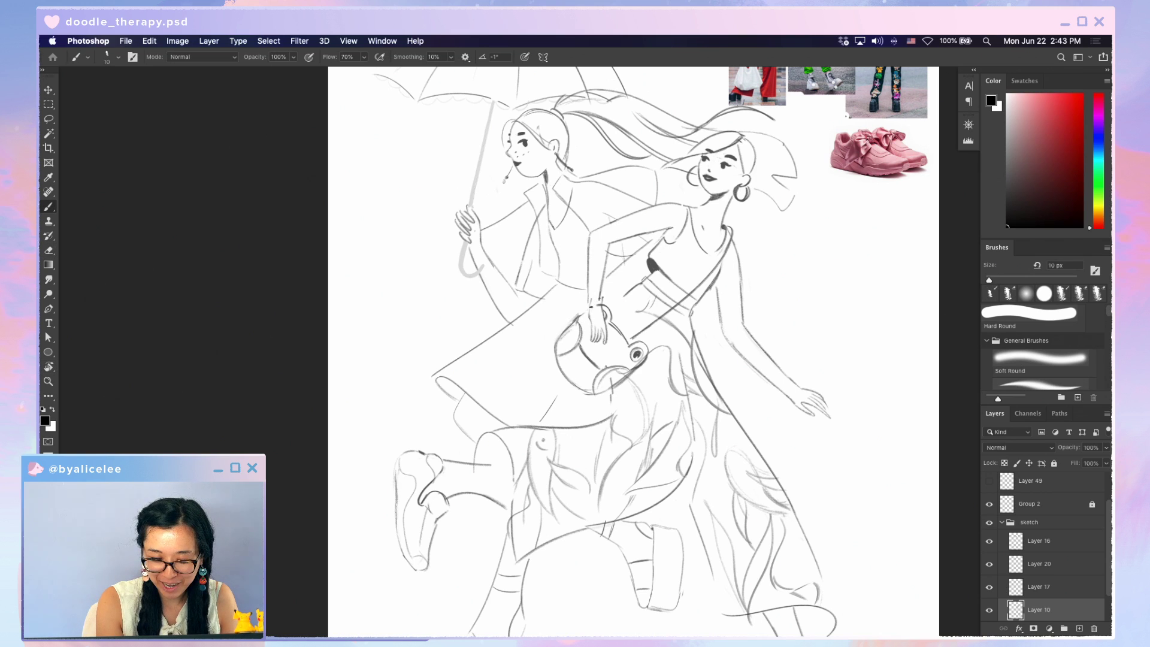
key("e")
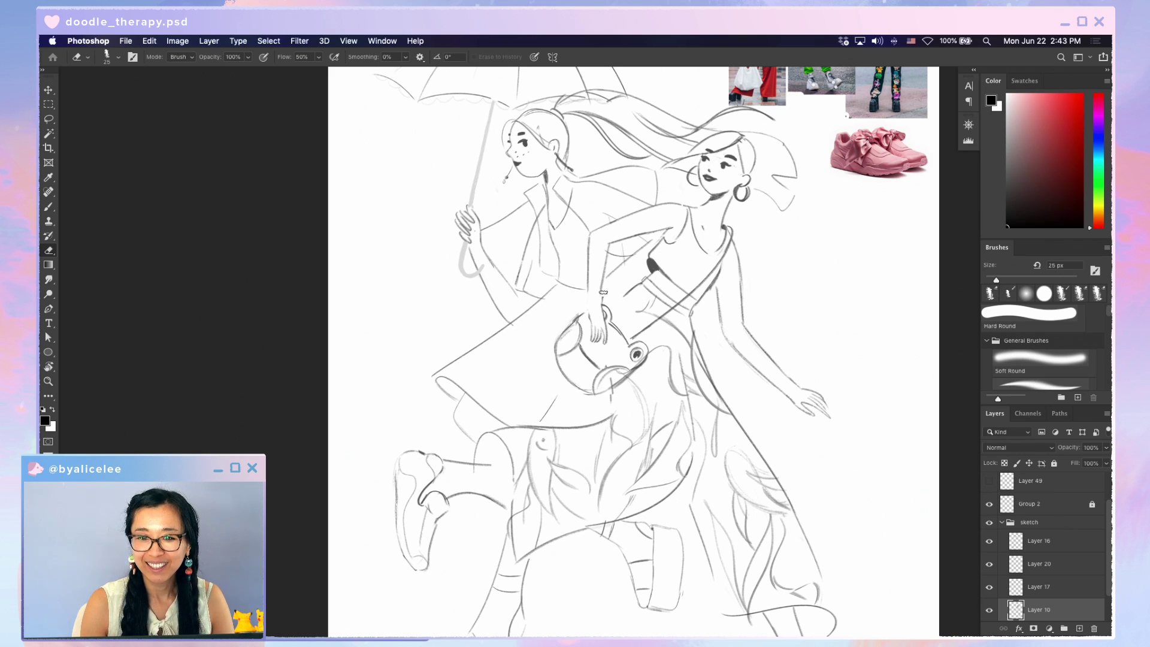
scroll(577, 350, "up", 1)
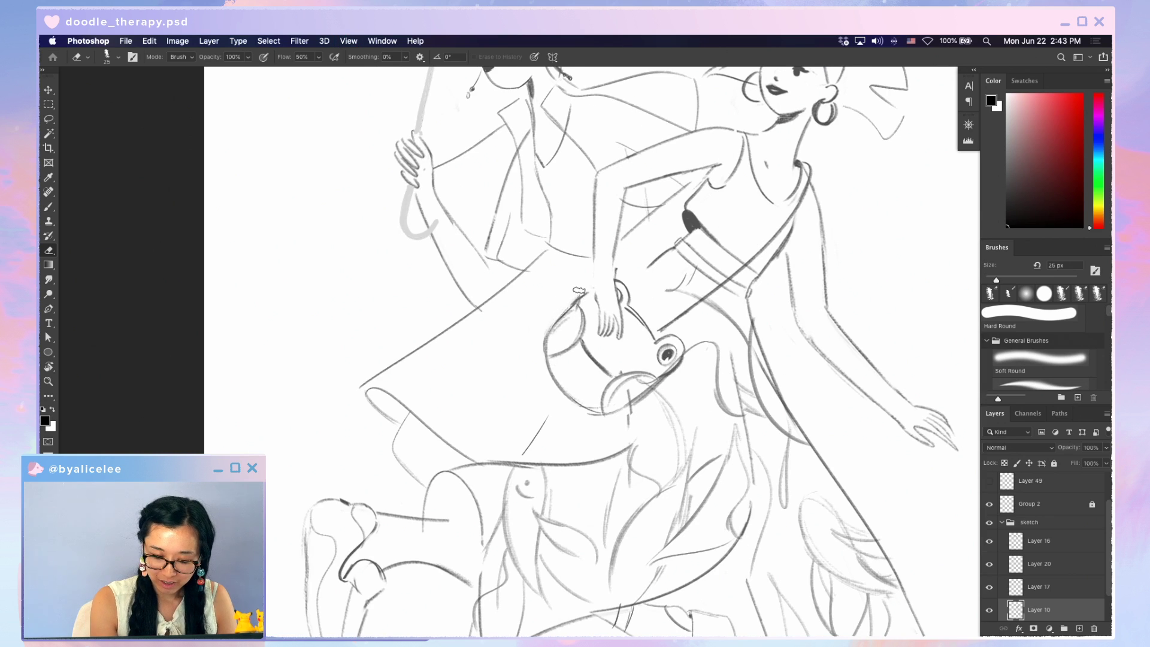
key("b")
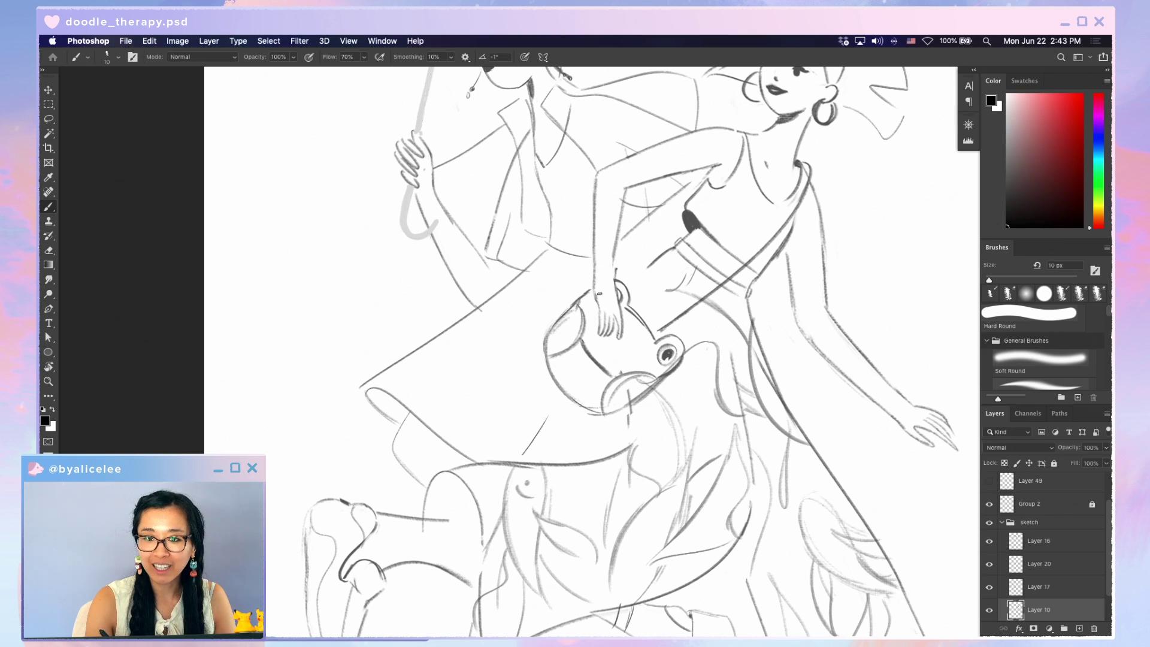
key("e")
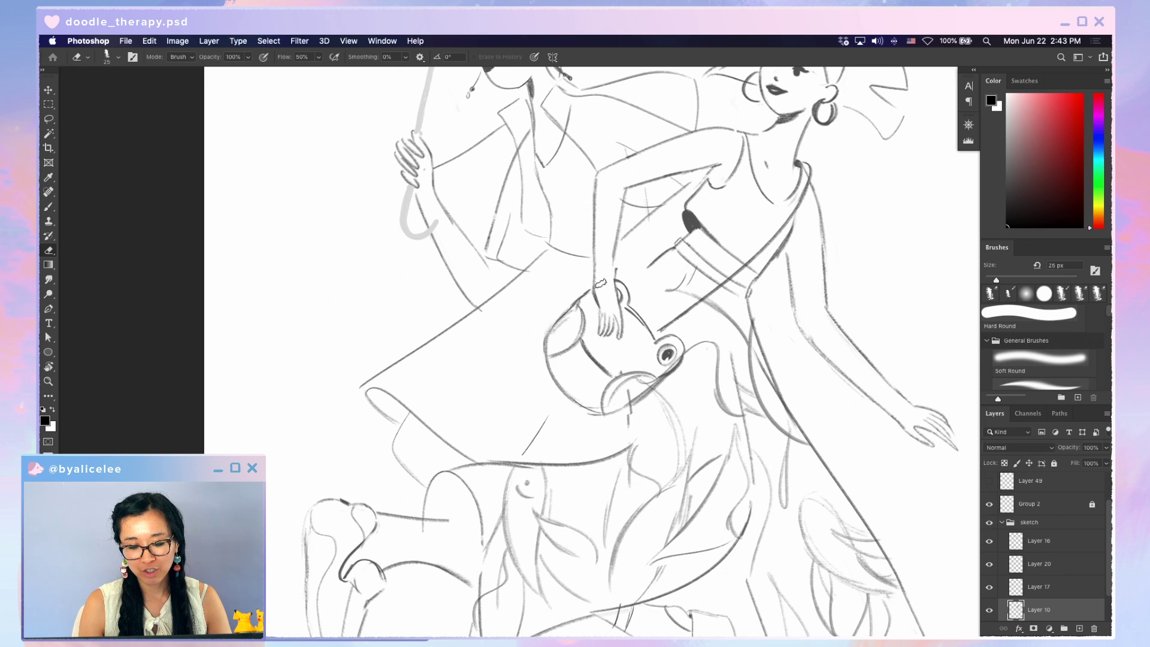
key("b")
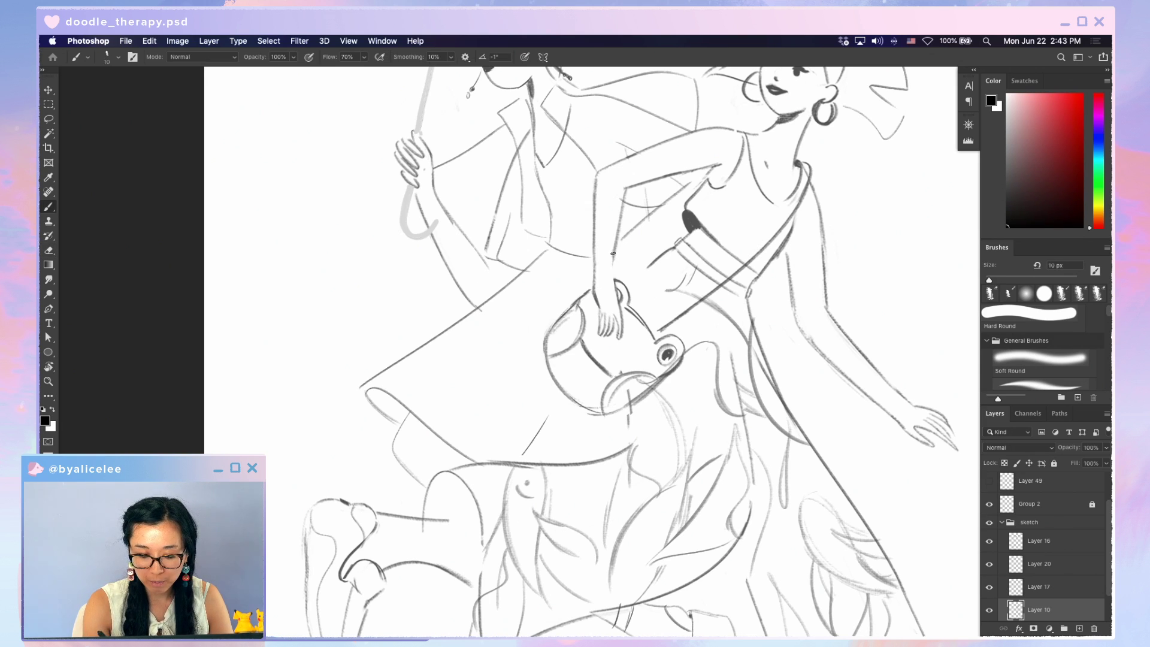
mouse_move(614, 257)
left_mouse_down()
mouse_move(612, 288)
mouse_move(612, 277)
left_mouse_up()
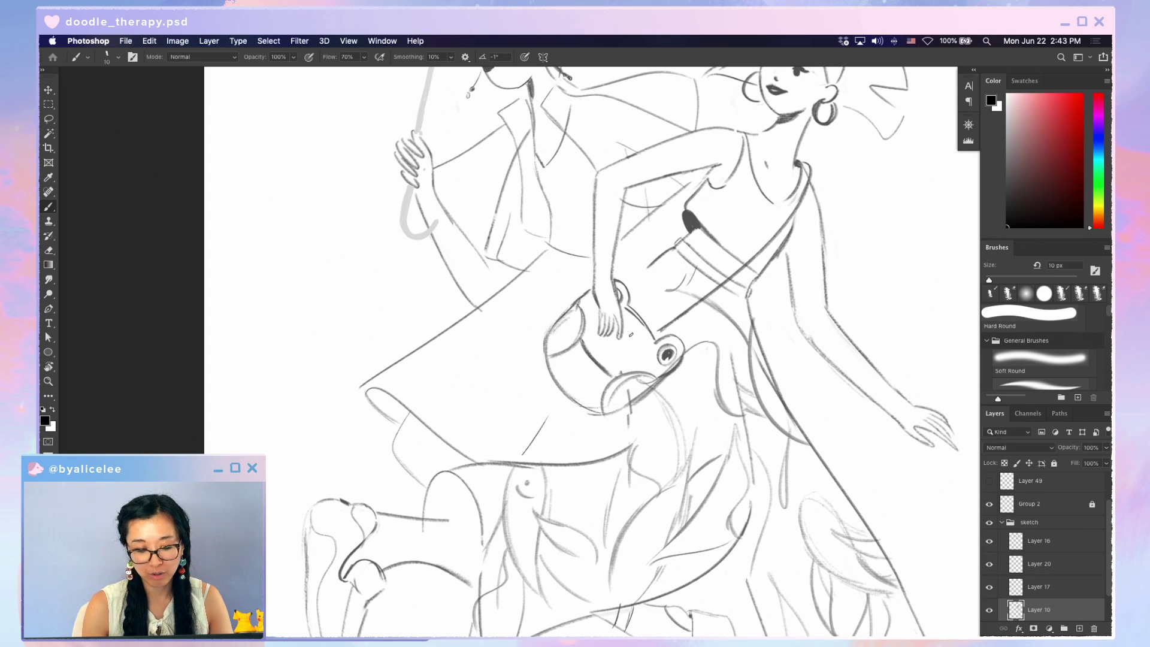
Erase the leaf and skirt lines that overlap the lower part of the frog bag on their layers
key("e")
key("alt+period")
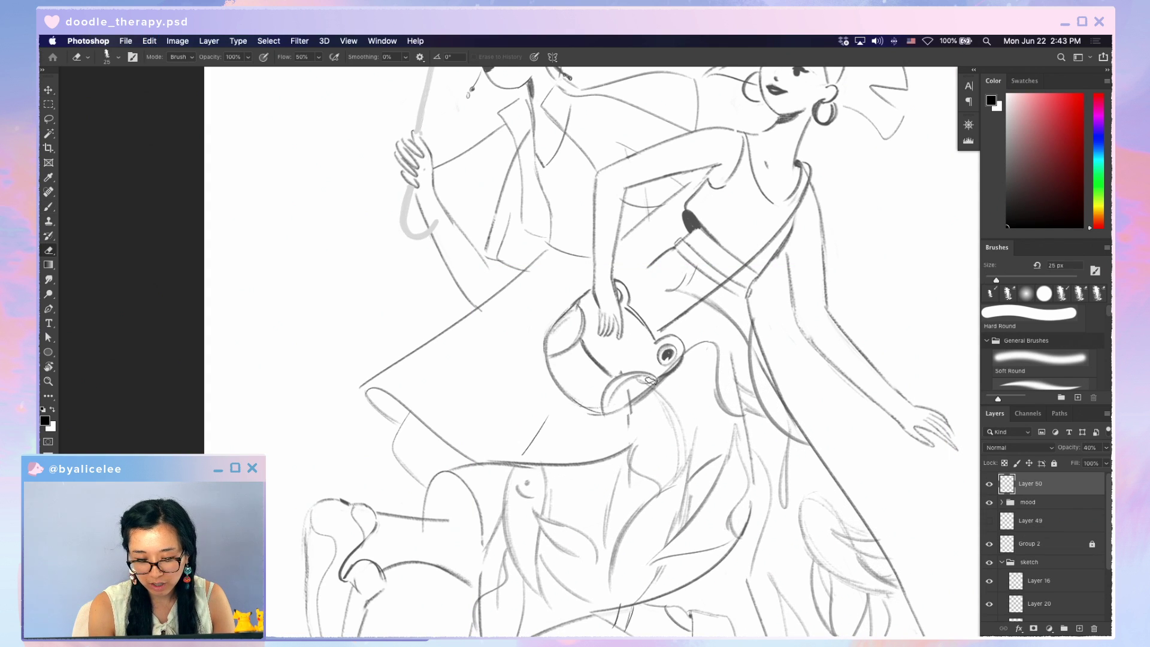
key("v")
left_click(643, 388)
left_click(642, 388)
left_click_drag(653, 379, 663, 368)
key("e")
left_click(632, 392, "ctrl")
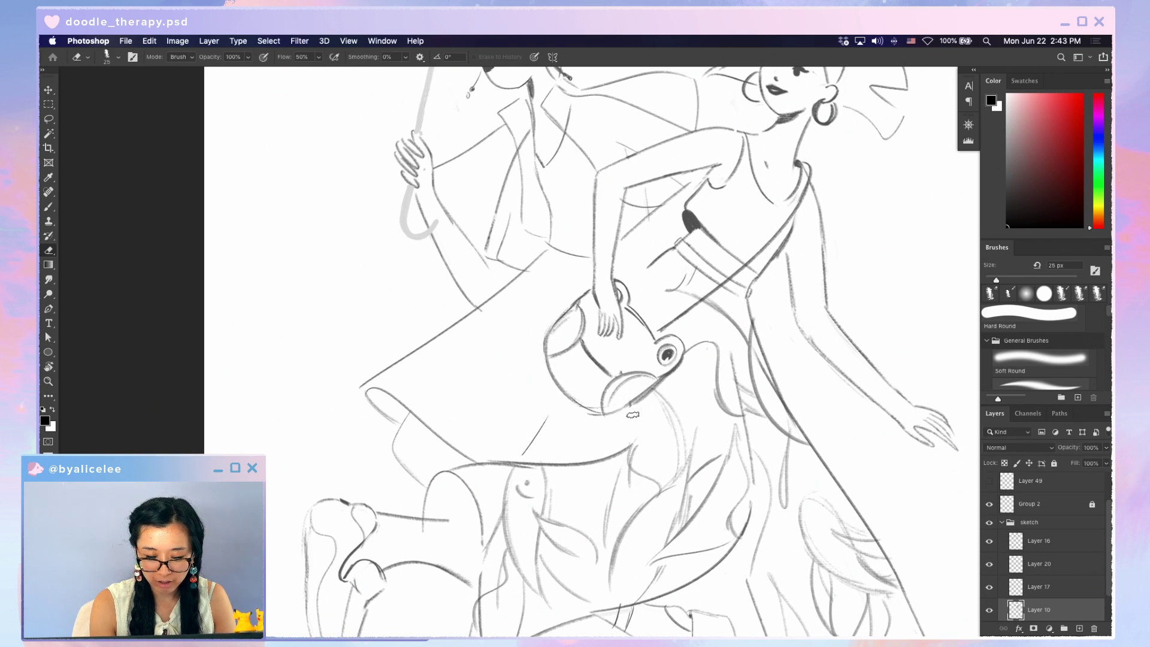
Redraw the corner edge of the back woman's skirt just below the frog bag
key("b")
key("ctrl+minus")
key("ctrl+minus")
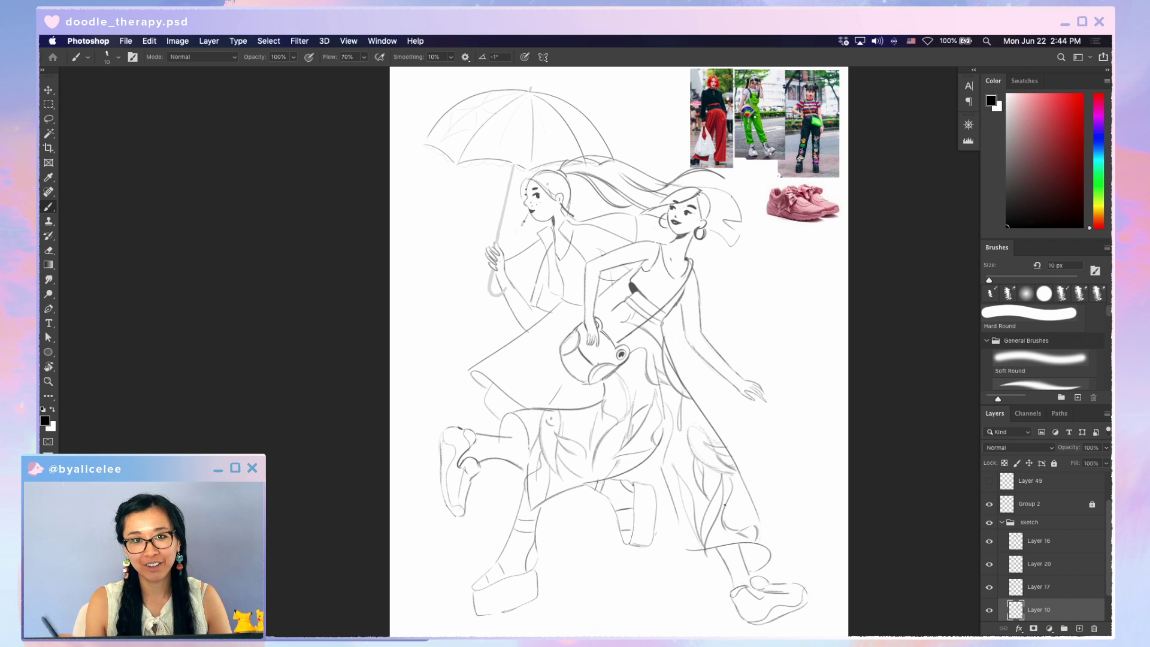
scroll(573, 352, "up", 2)
key("e")
key("b")
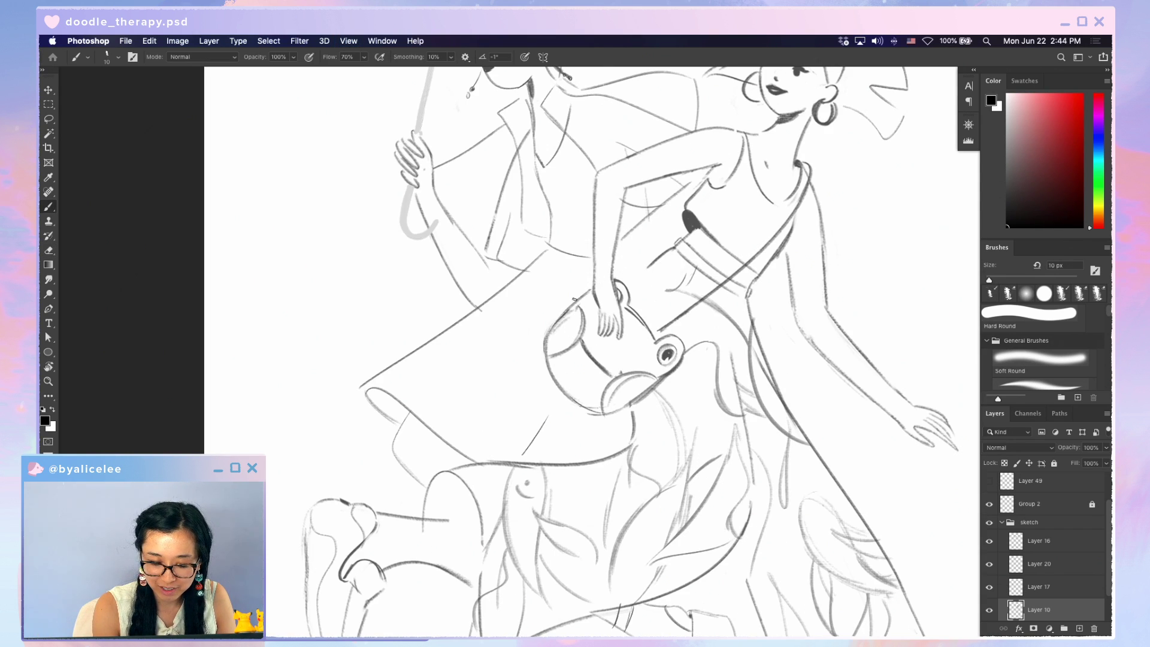
Erase the frog bag's lower outline and reshape the curved patch at its lower edge
scroll(830, 464, "down", 3)
scroll(535, 196, "up", 1)
scroll(582, 340, "up", 2)
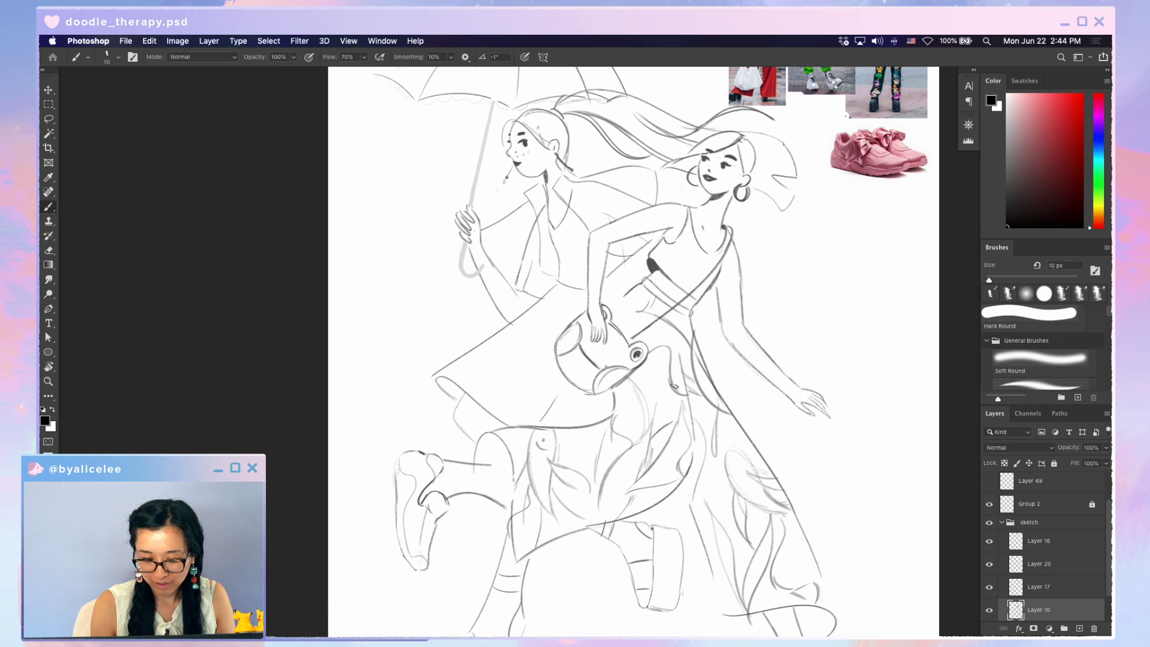
left_click_drag(623, 379, 601, 393)
key("e")
key("b")
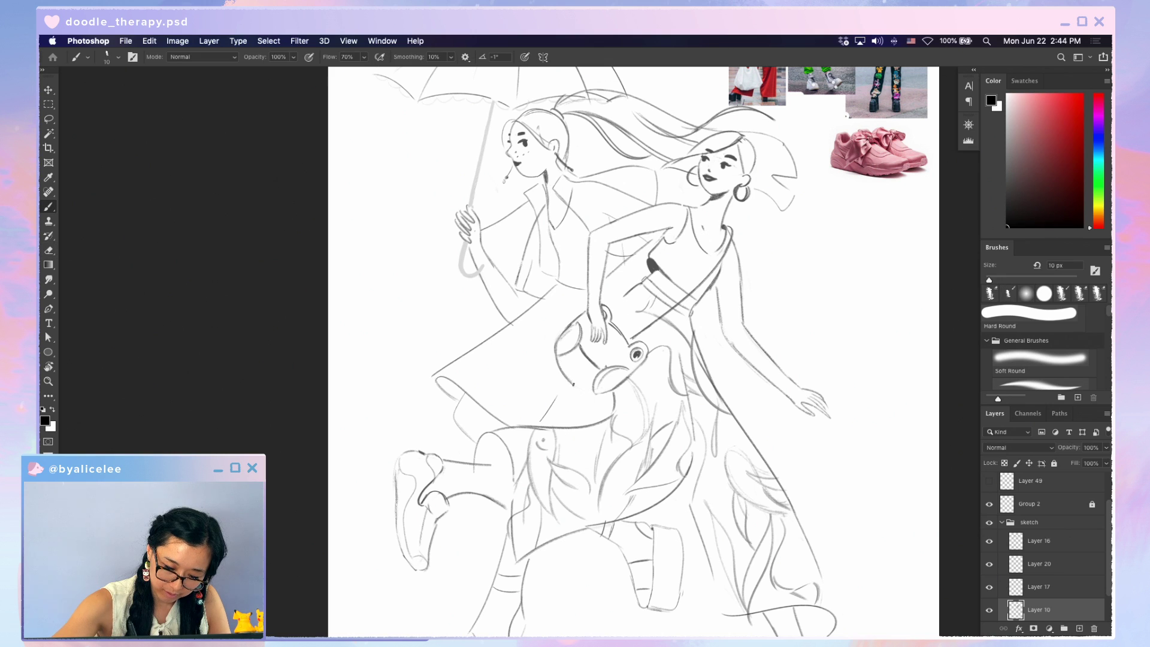
scroll(582, 382, "down", 5)
key("super+equal")
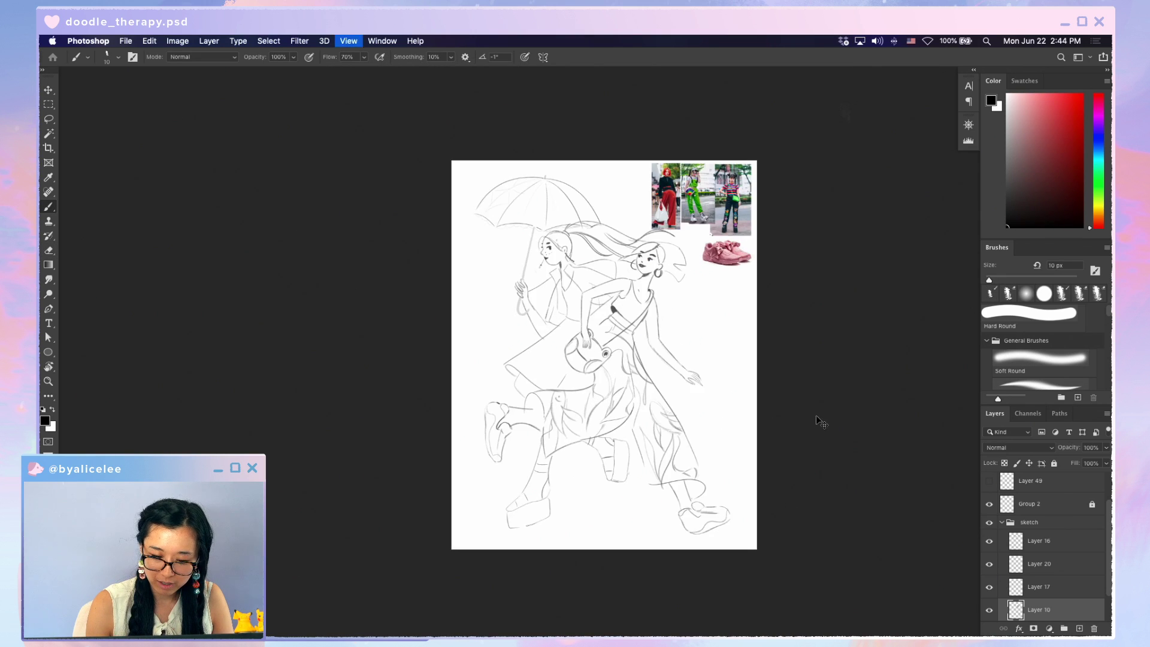
key("super+minus")
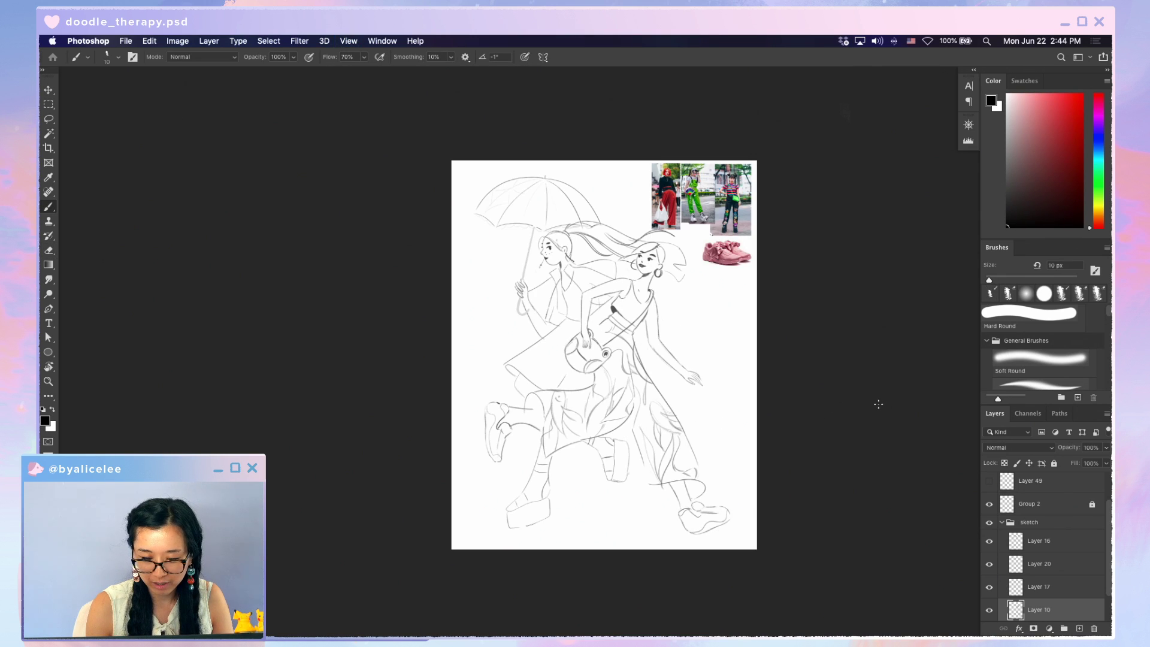
key("super+equal")
key("v")
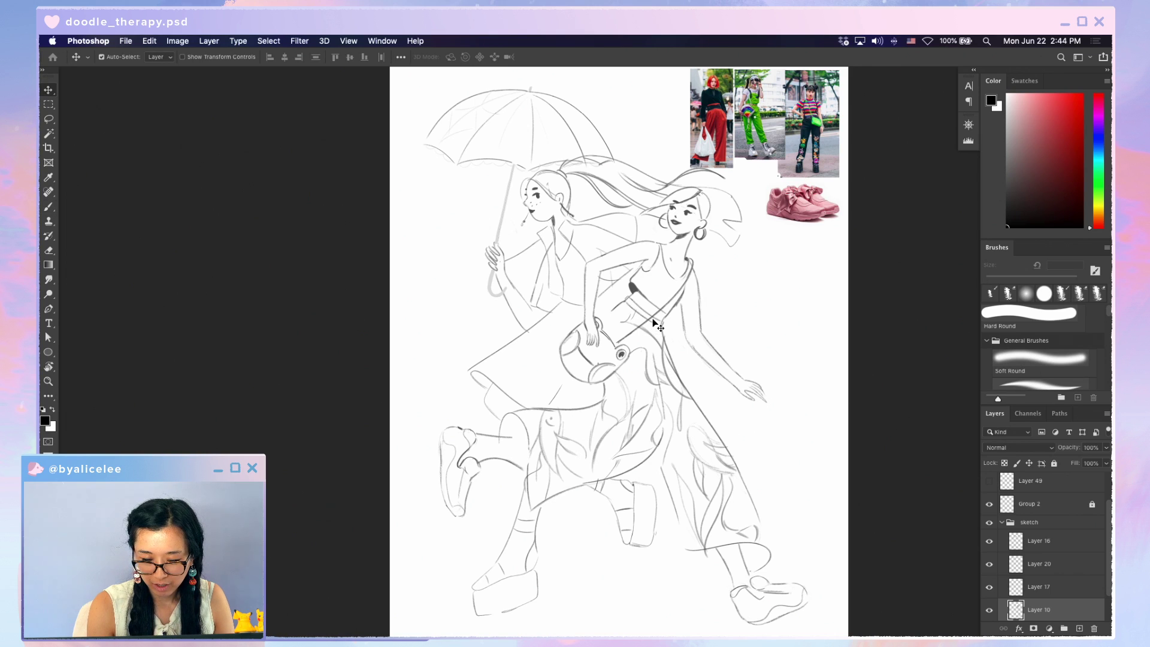
left_click_drag(630, 301, 623, 305)
key("super+z")
key("b")
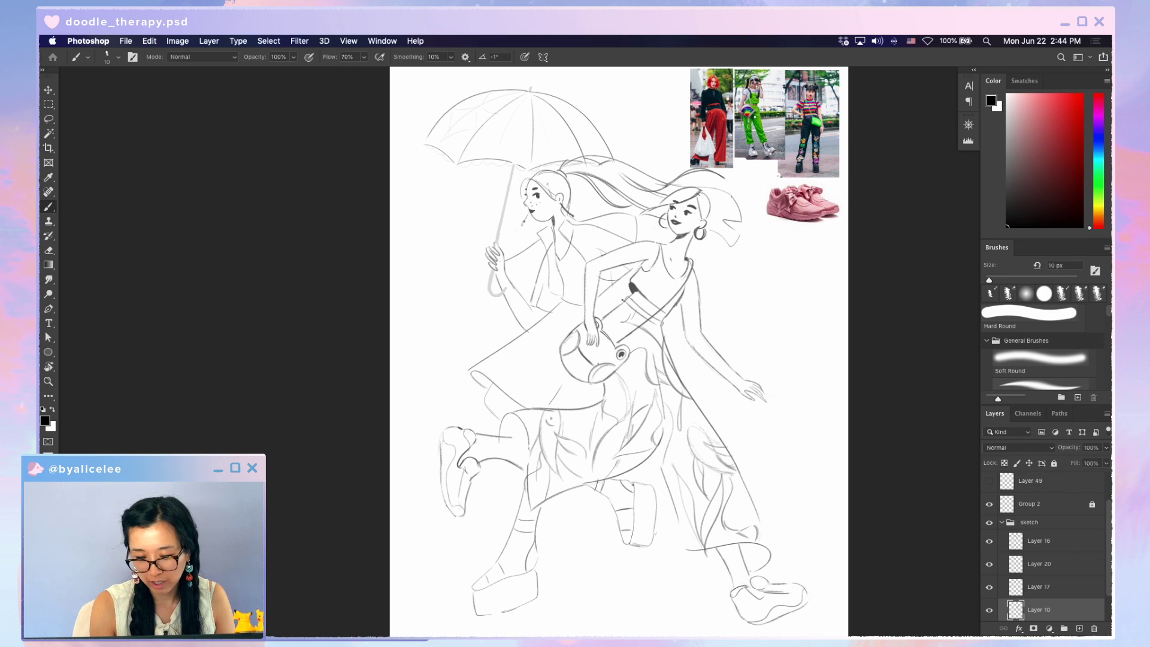
key("super+minus")
key("super+equal")
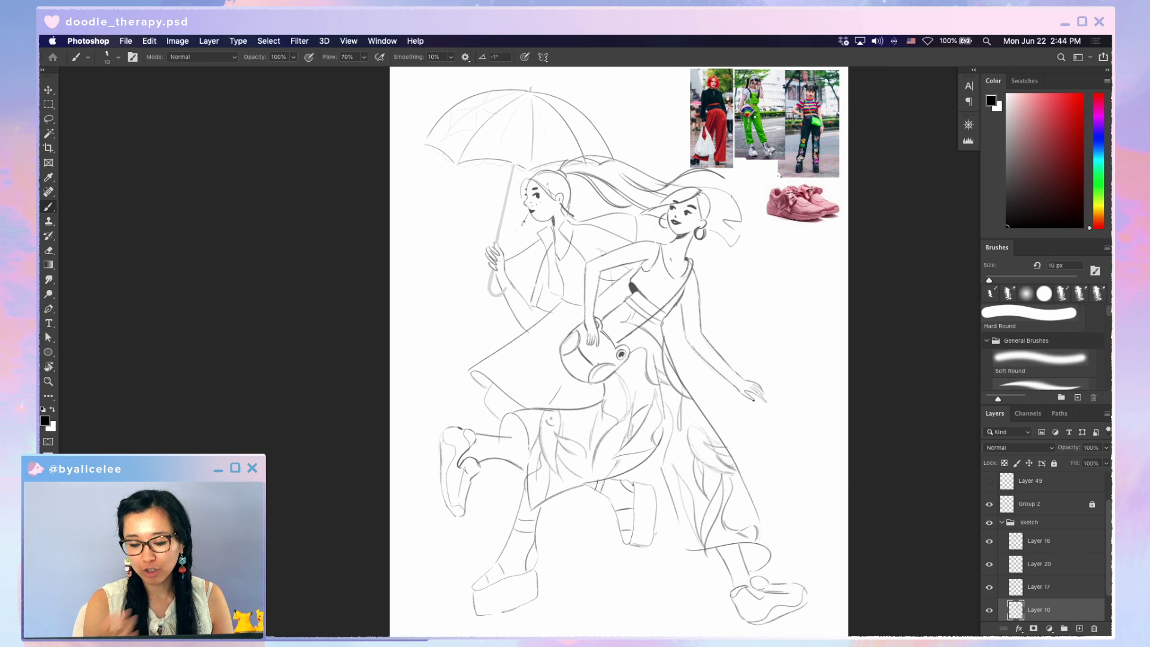
key("v")
key("super+equal")
mouse_move(665, 251)
left_mouse_down()
mouse_move(654, 247)
mouse_move(677, 248)
left_mouse_up()
key("super+z")
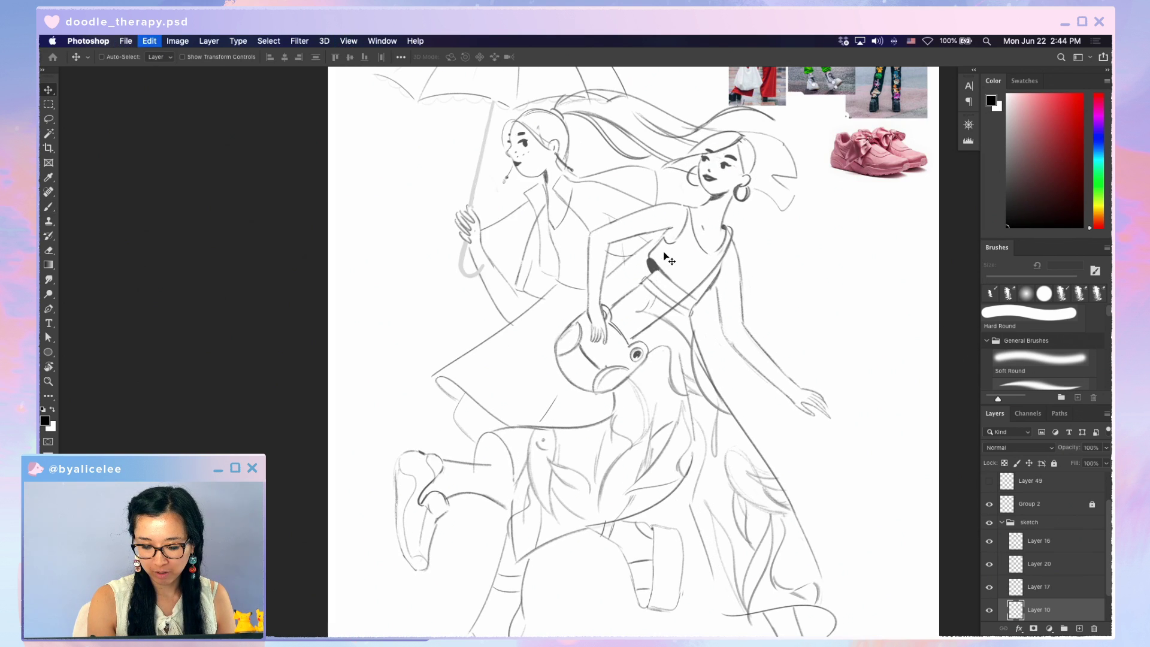
Collapse the sketch group, show the art group, and lower the sketch group's opacity to 20%
key("super+minus")
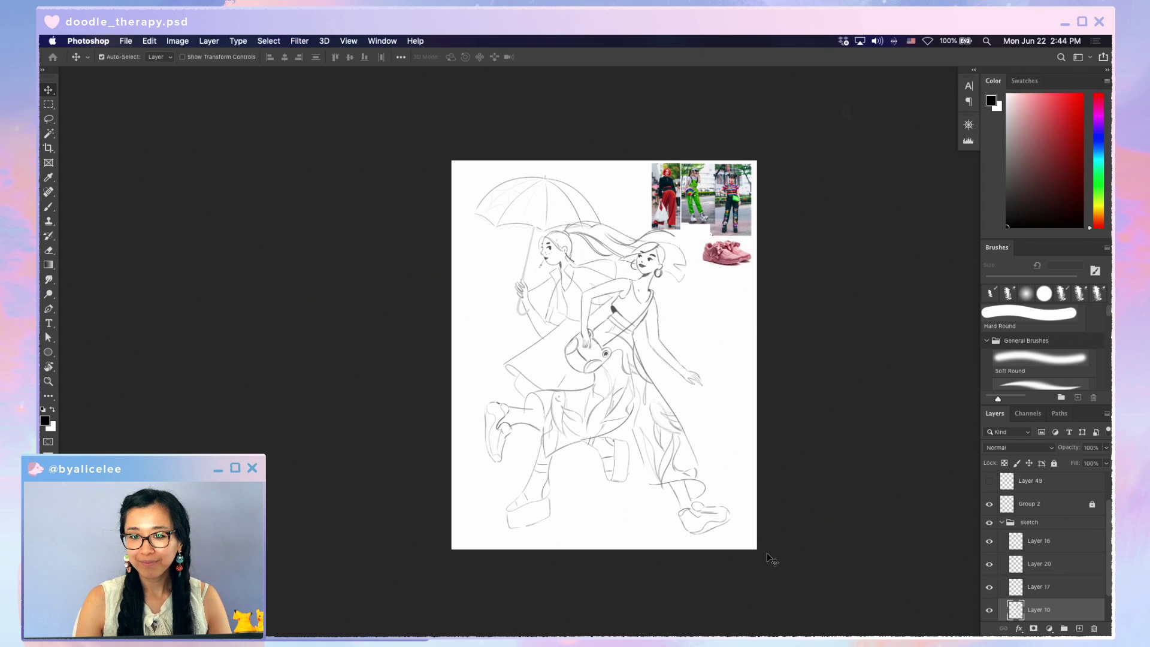
left_click(1002, 522)
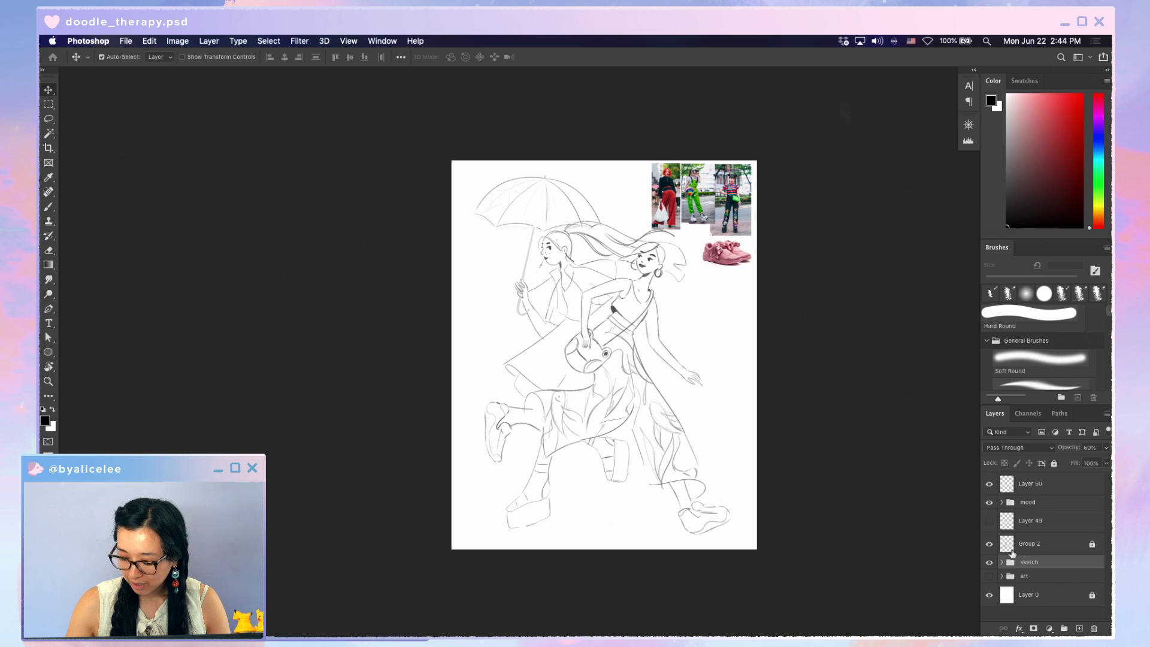
left_click(989, 576)
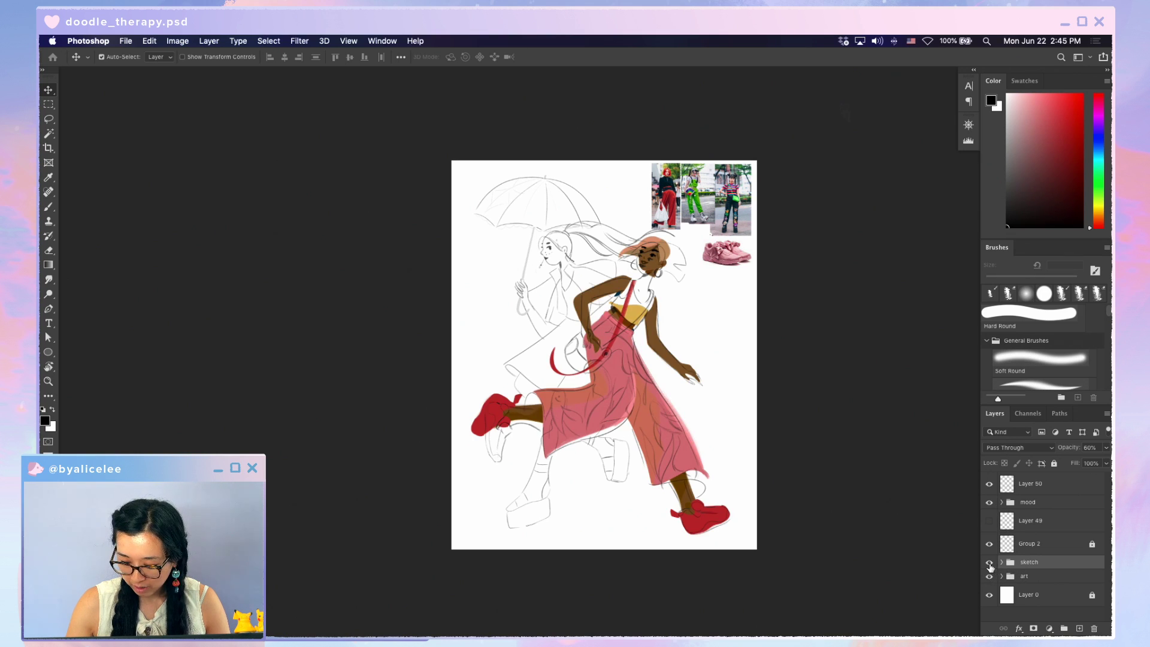
key("1")
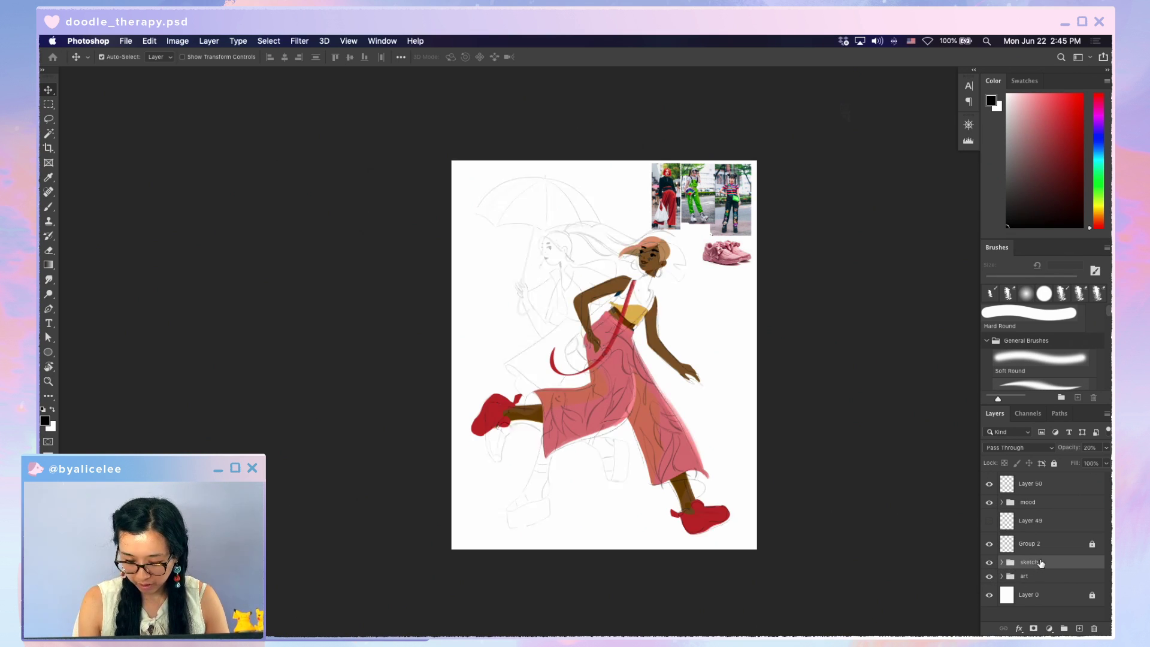
key("2")
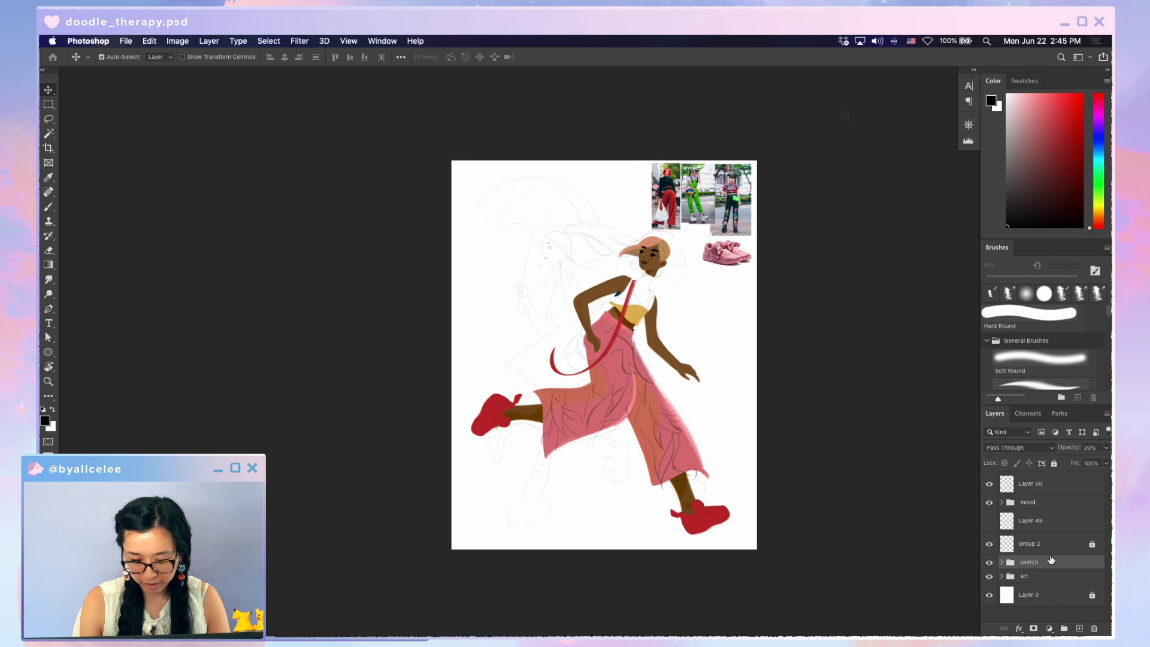
key("1")
key("2")
Select the pink pants' layer, inspect it by switching its visibility off and on, and sample the pants' pink
key("super+plus")
key("super+plus")
left_click_drag(613, 347, 680, 393)
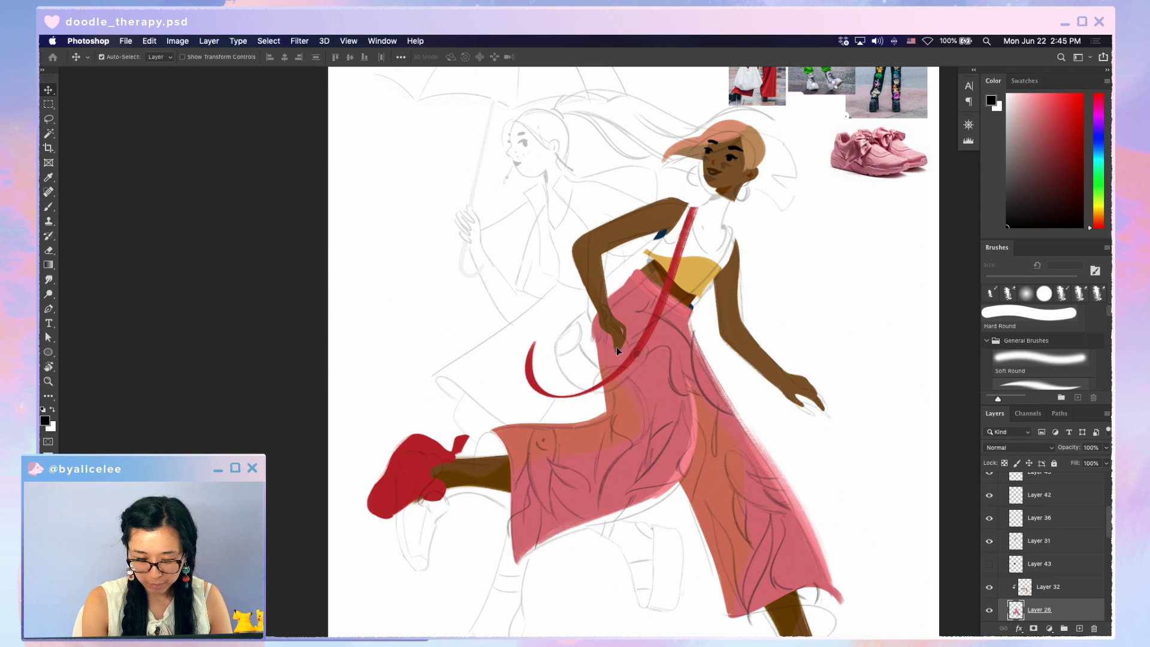
key("super+z")
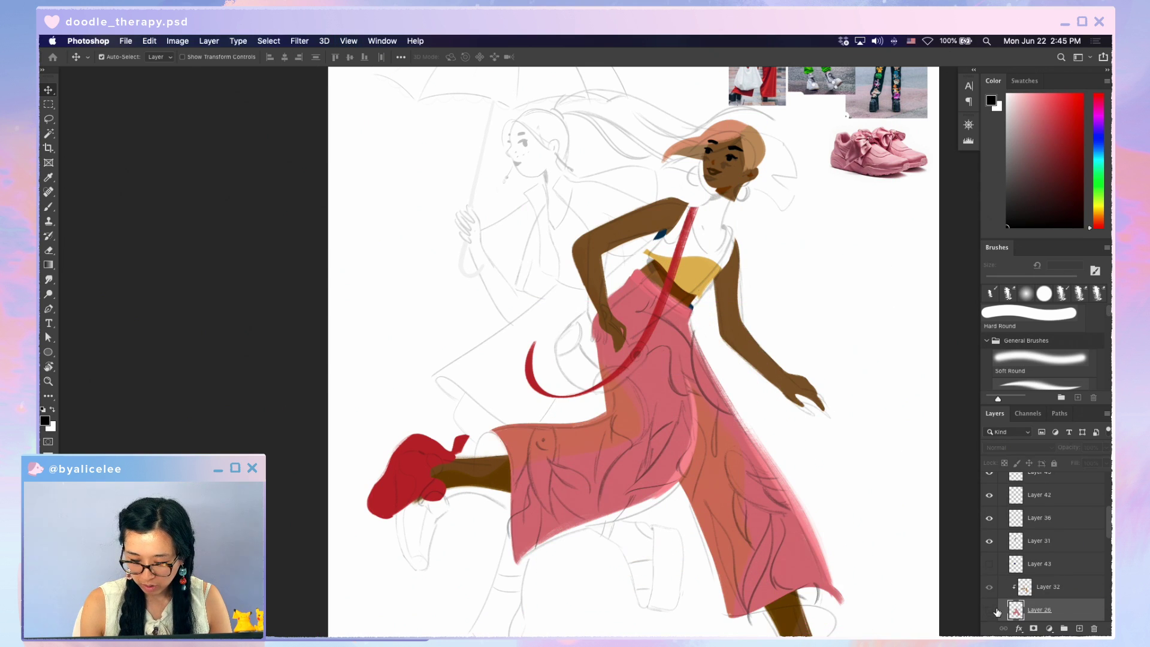
left_click(992, 610)
key("super+z")
key("i")
left_click(667, 396)
left_click(989, 610)
key("v")
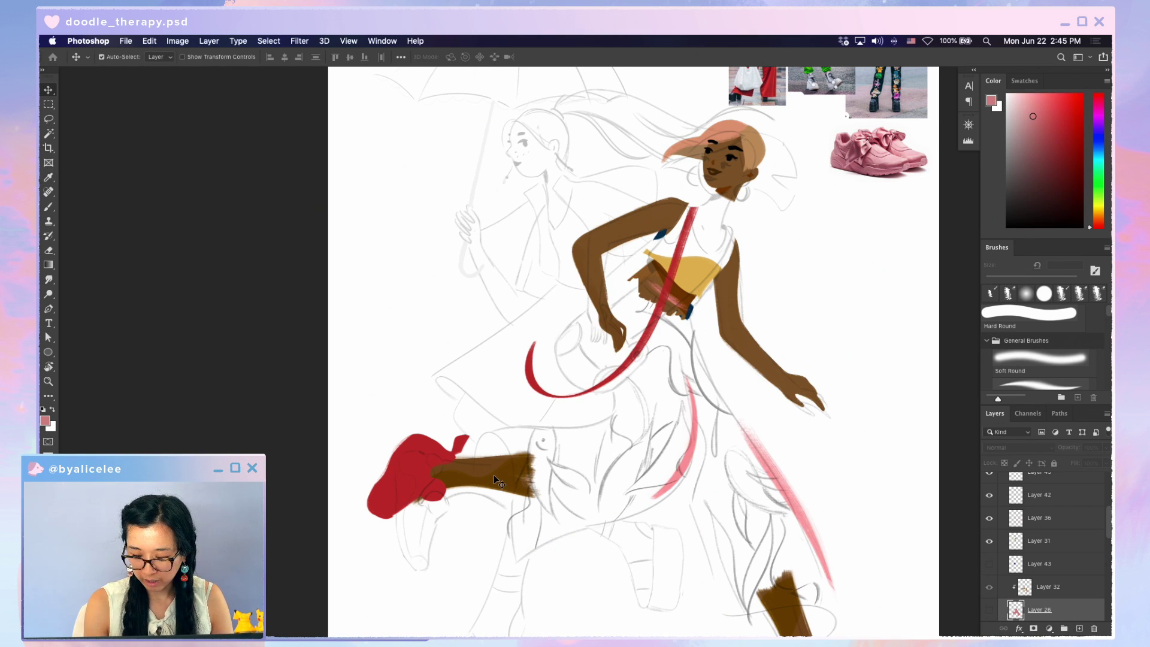
key("super+z")
key("e")
mouse_move(594, 339)
left_mouse_down()
mouse_move(593, 315)
mouse_move(596, 343)
left_mouse_up()
key("b")
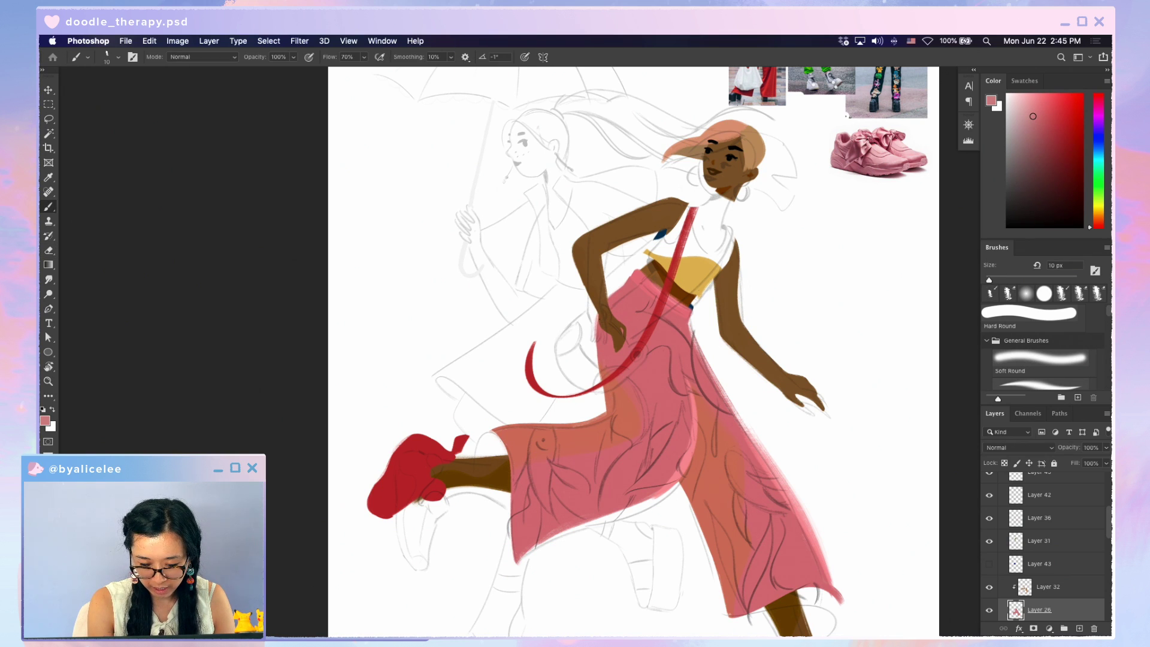
key("e")
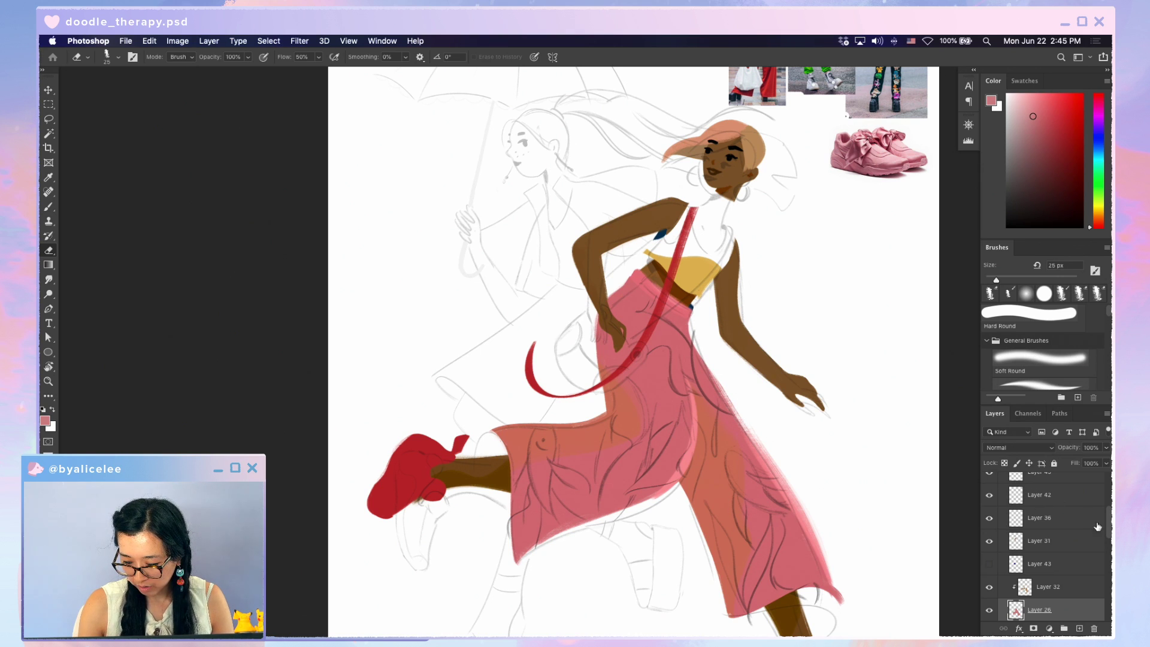
Compare the line sketch with the colored art by toggling both groups' visibility, leaving the art group shown and the sketch group hidden
scroll(1049, 539, "up", 10)
left_click(989, 539)
key("super+minus")
key("super+minus")
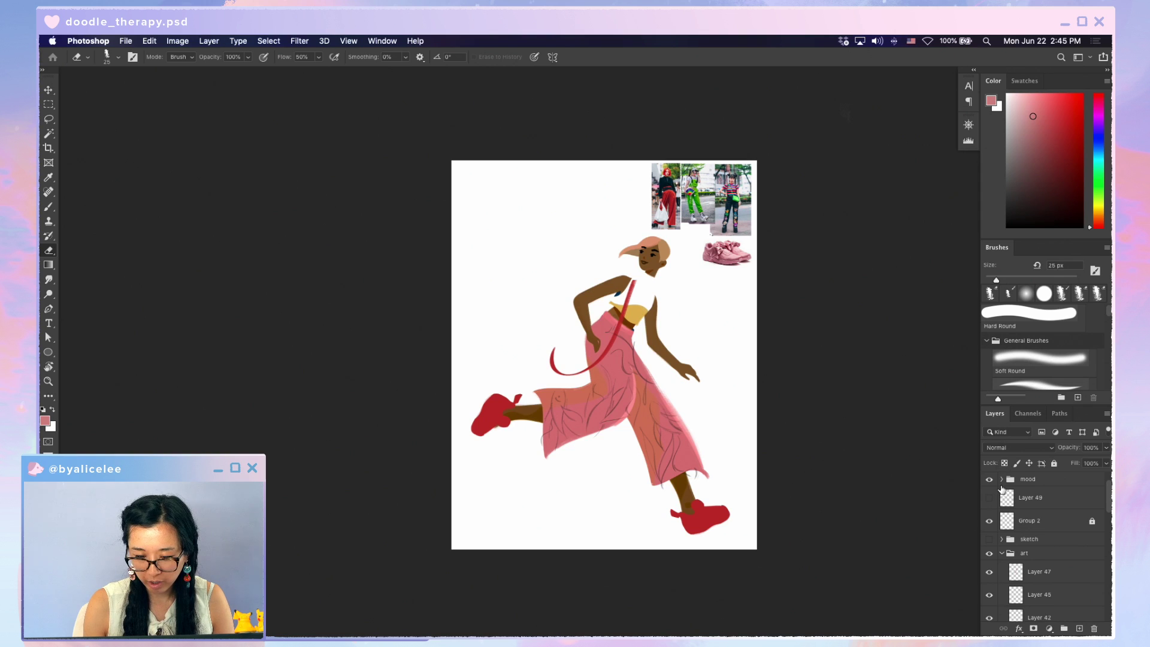
key("super+0")
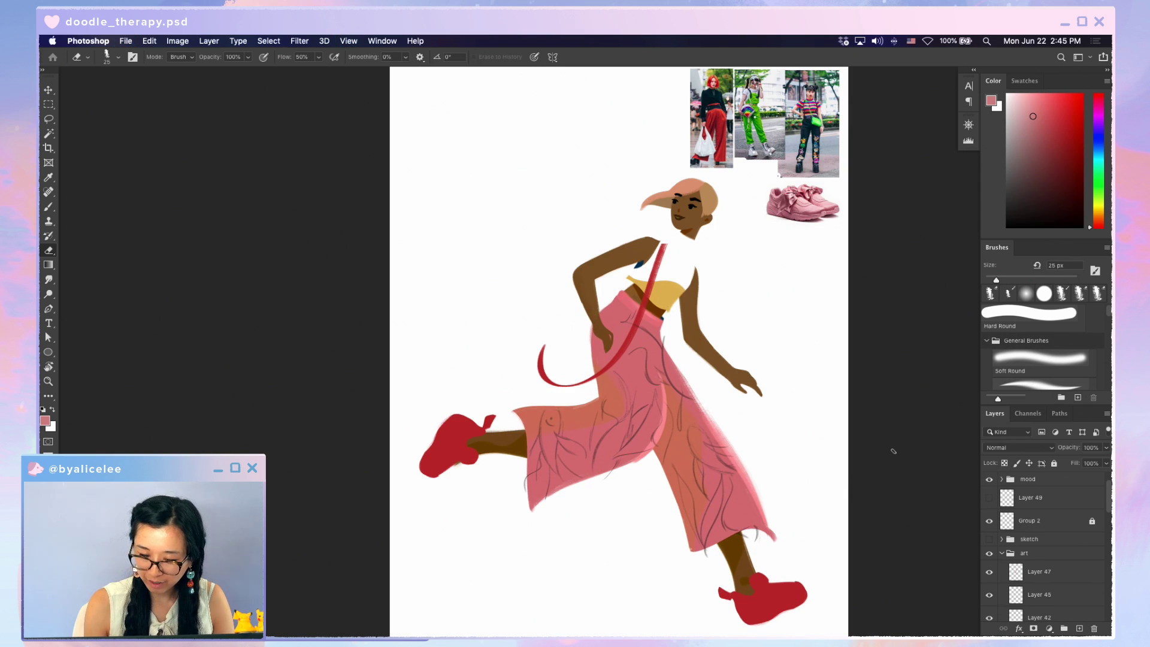
left_click(989, 539)
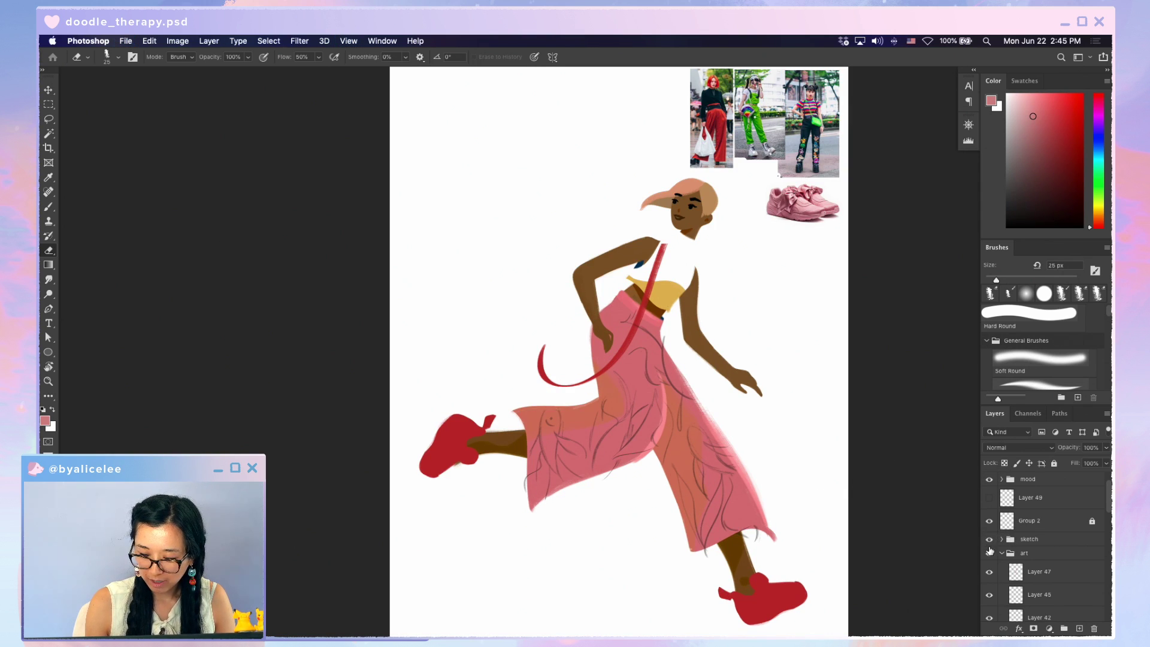
left_click(989, 553)
left_click(989, 553)
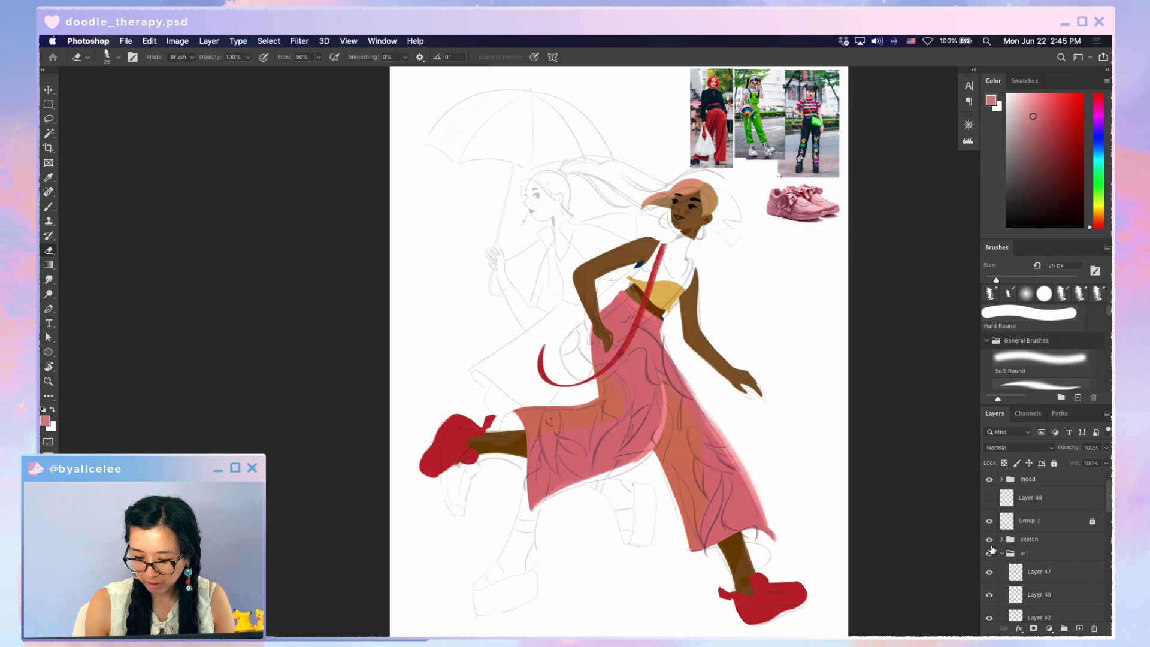
left_click(989, 539)
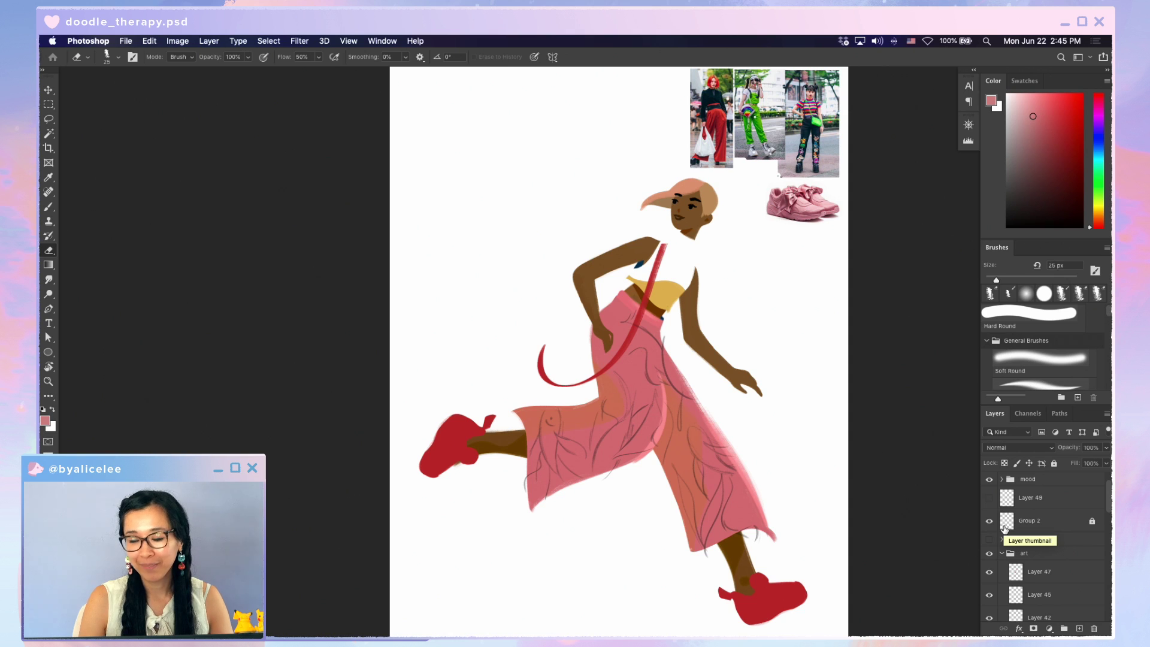
left_click(989, 539)
left_click(989, 553)
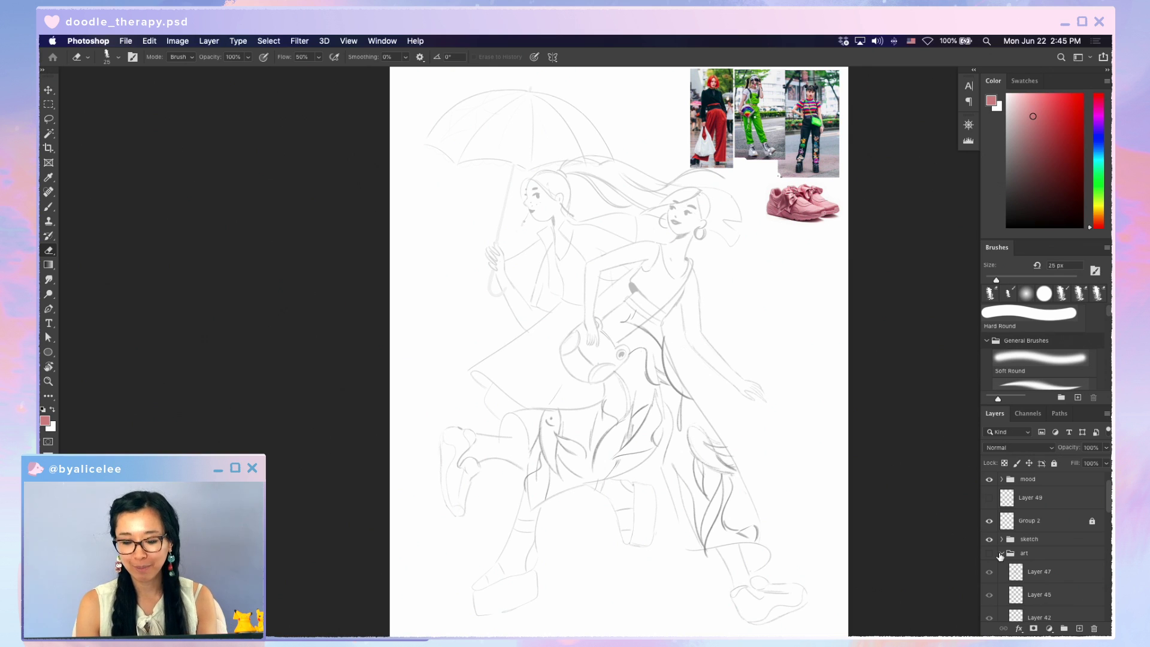
left_click(990, 539)
left_click(990, 553)
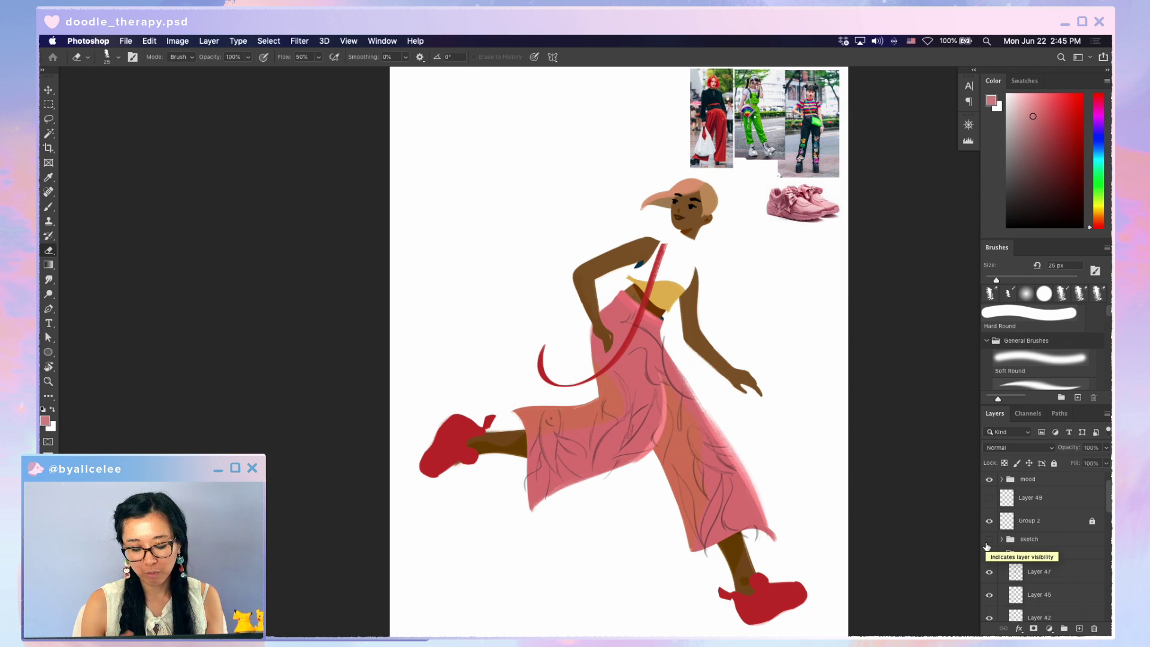
Select the leaf pattern line layer over the pants and lower its opacity to 10%
key("v")
key("super+v")
key("4")
mouse_move(661, 357)
left_mouse_down()
mouse_move(674, 329)
mouse_move(809, 380)
mouse_move(712, 358)
left_mouse_up()
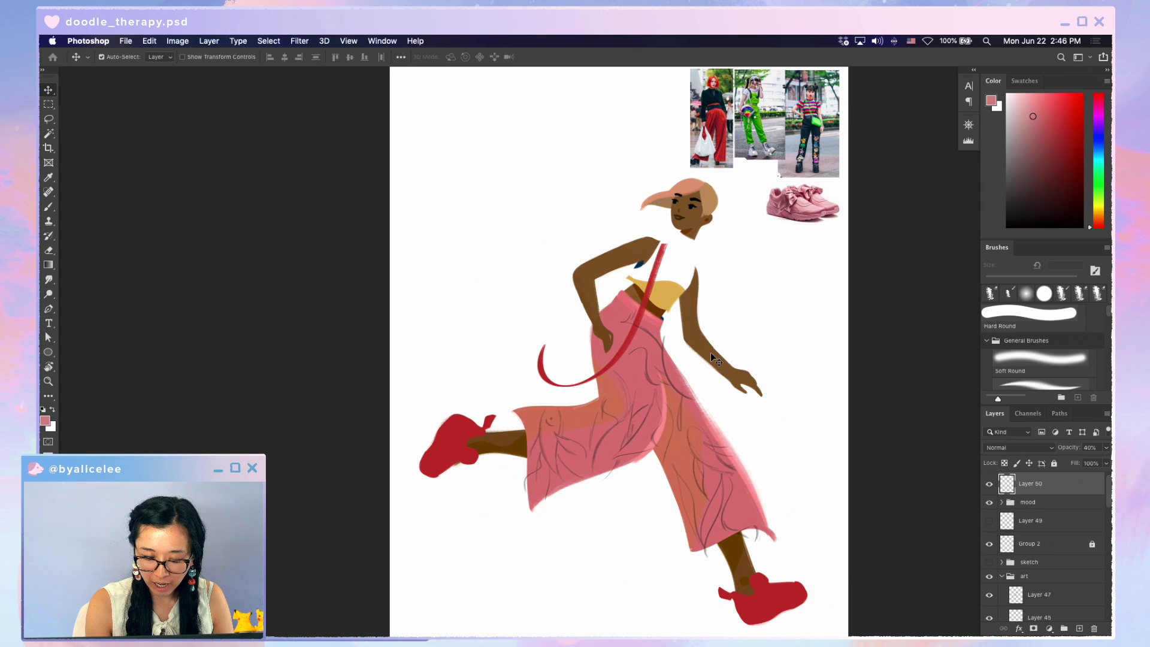
key("1")
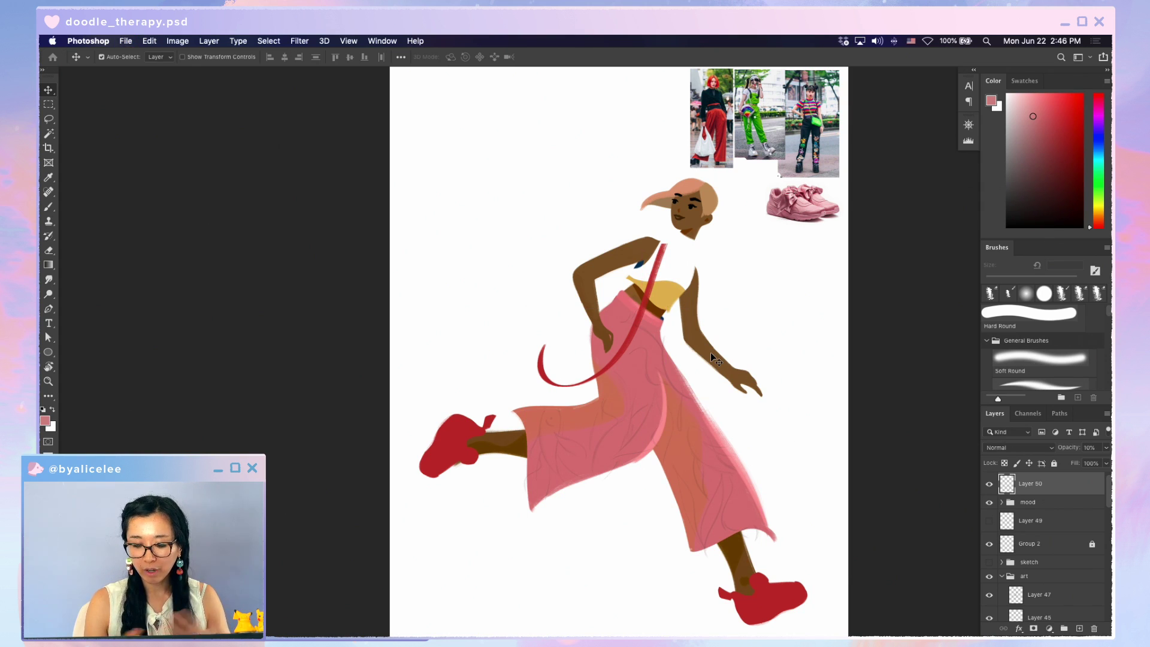
Select the layer with the blue patch beside the pants' waistband and erase the part sticking out at the hip
left_click(654, 354)
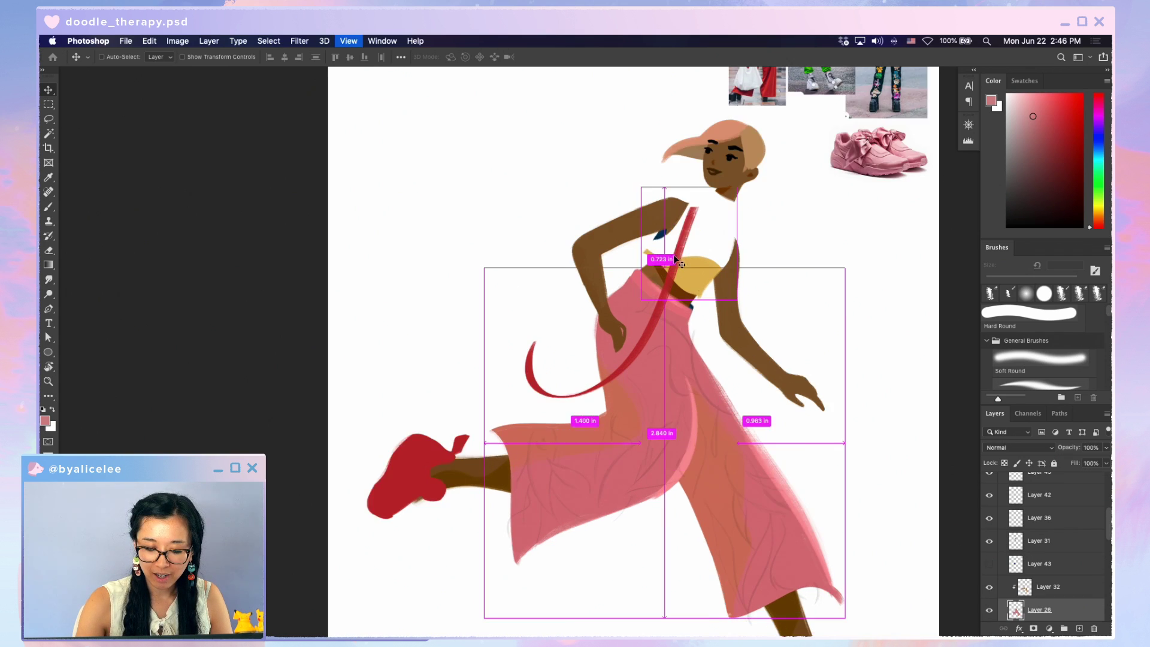
key("super+equal")
key("e")
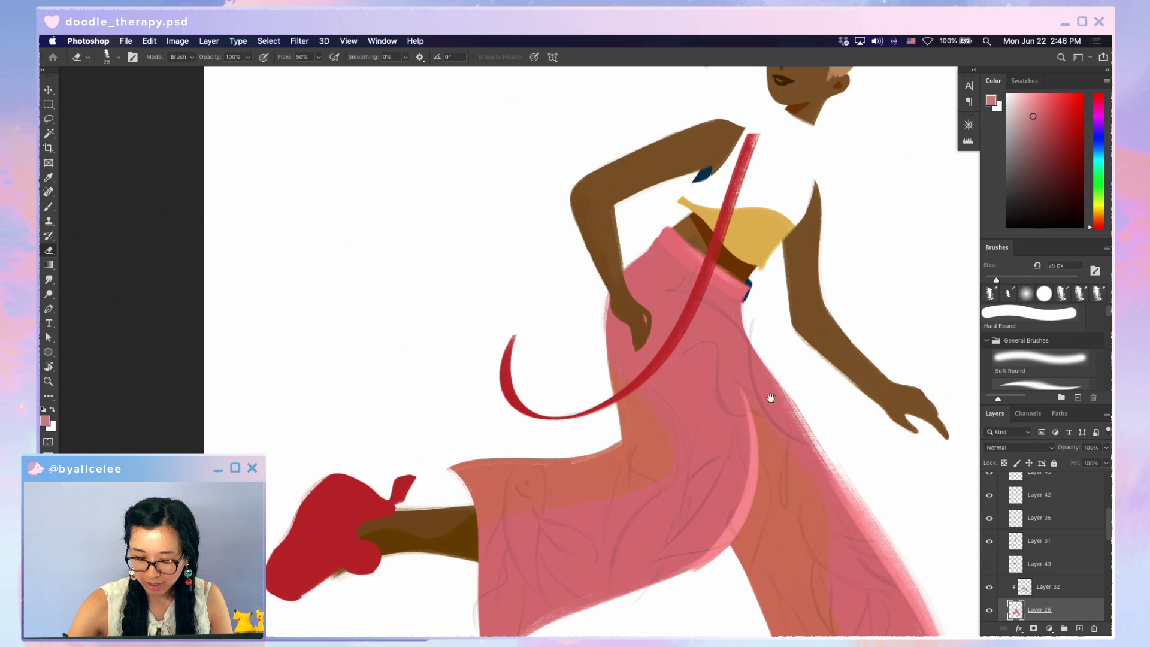
left_click_drag(773, 396, 668, 382)
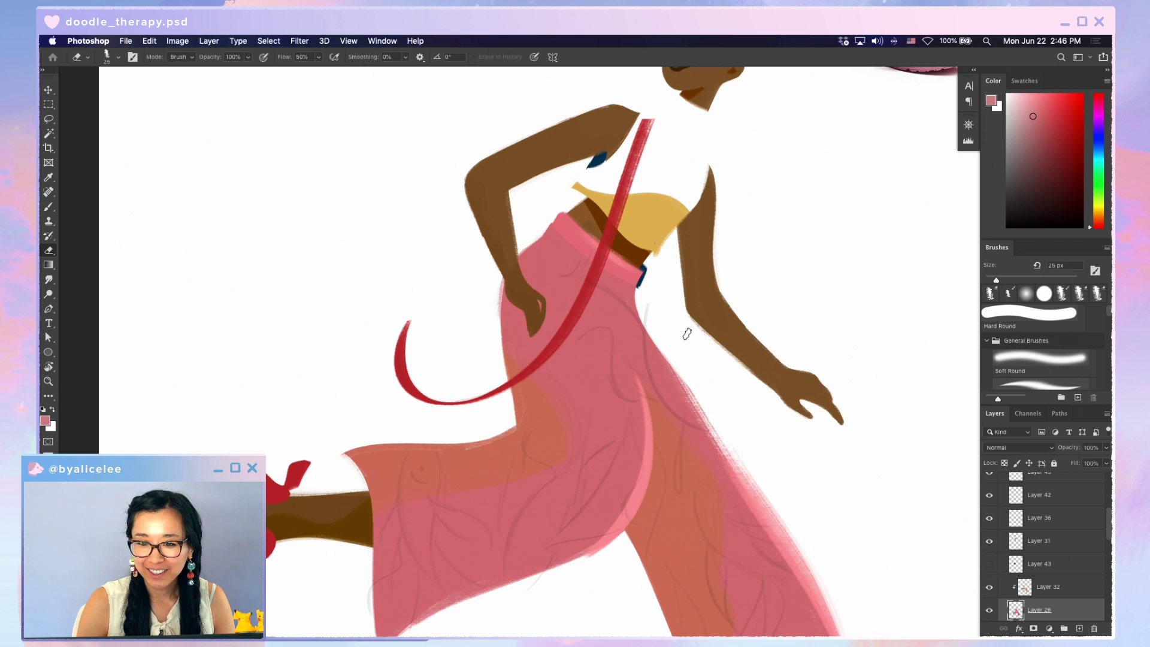
key("v")
left_click_drag(642, 262, 644, 263)
key("e")
key("super+minus")
key("super+minus")
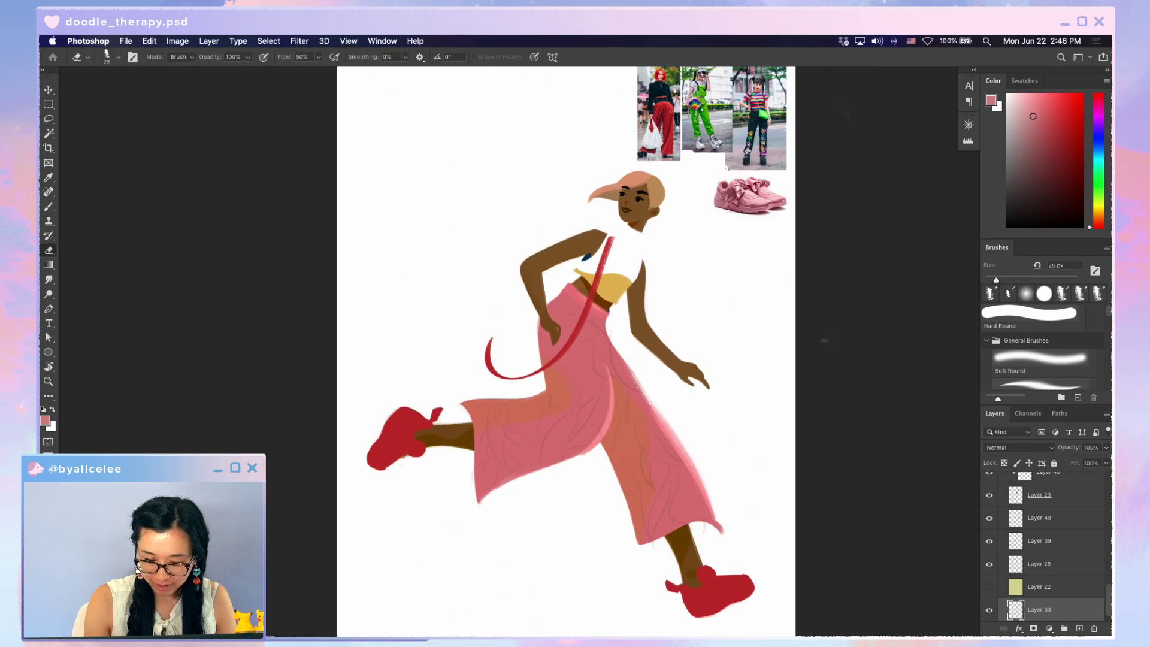
Select the pink pants' layer and add a new layer next to it for the leaf pattern
key("super+plus")
key("v")
left_click_drag(635, 386, 645, 380)
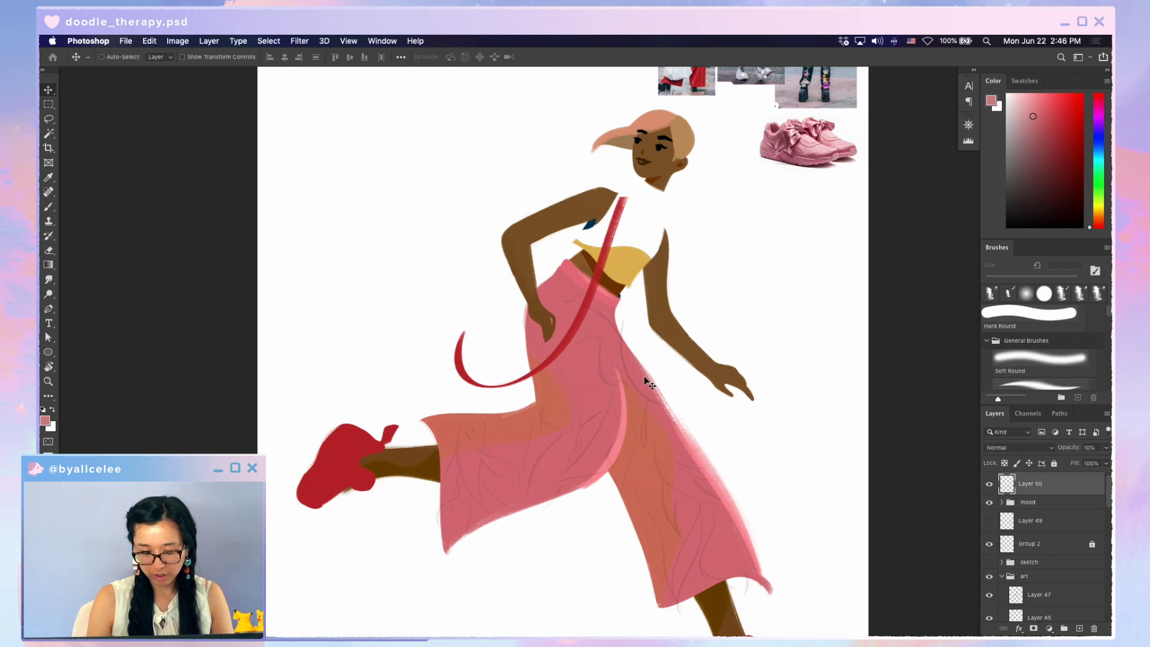
key("super")
left_click_drag(637, 391, 638, 382)
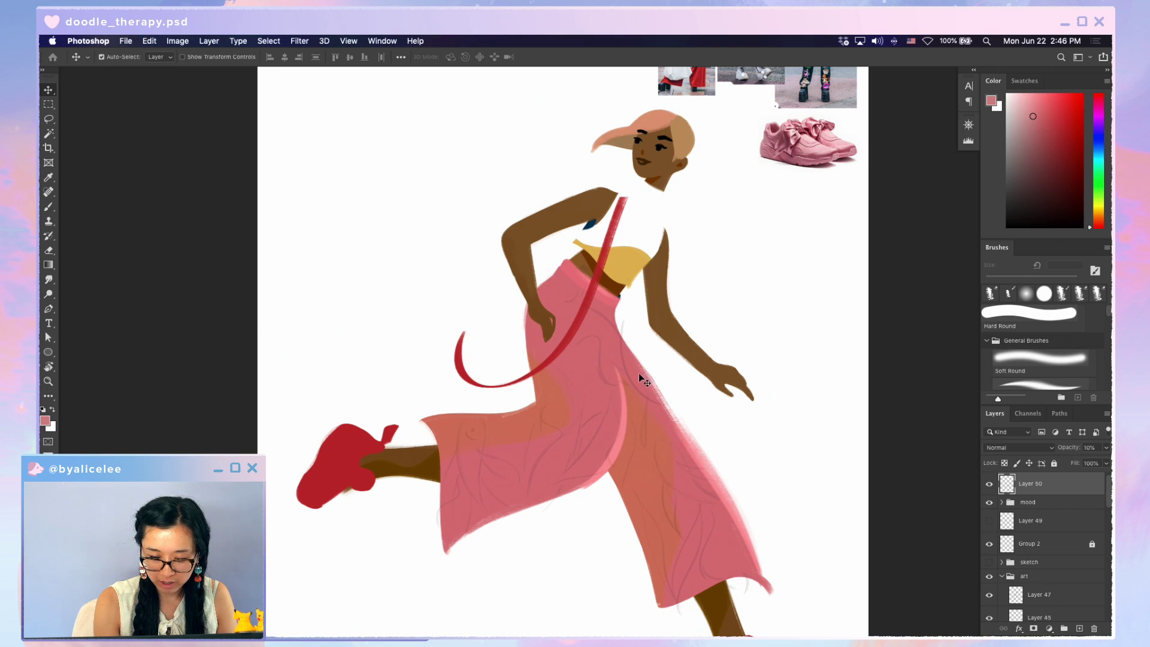
left_click(637, 372, "super")
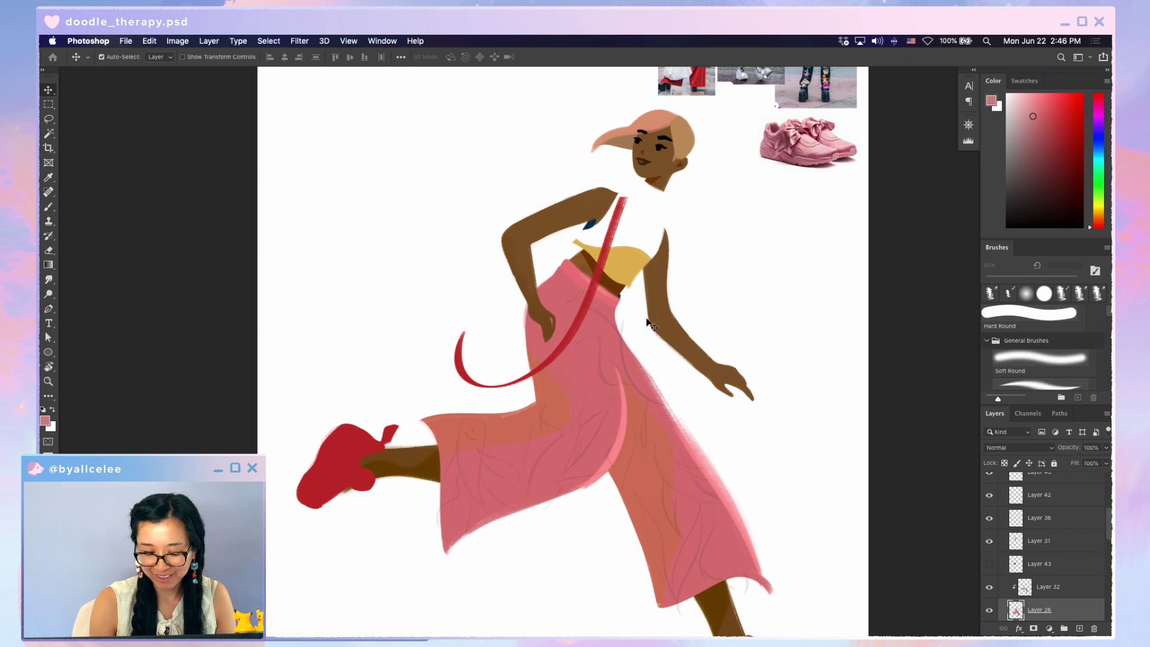
key("super+shift+n")
key("Return")
key("super+equal")
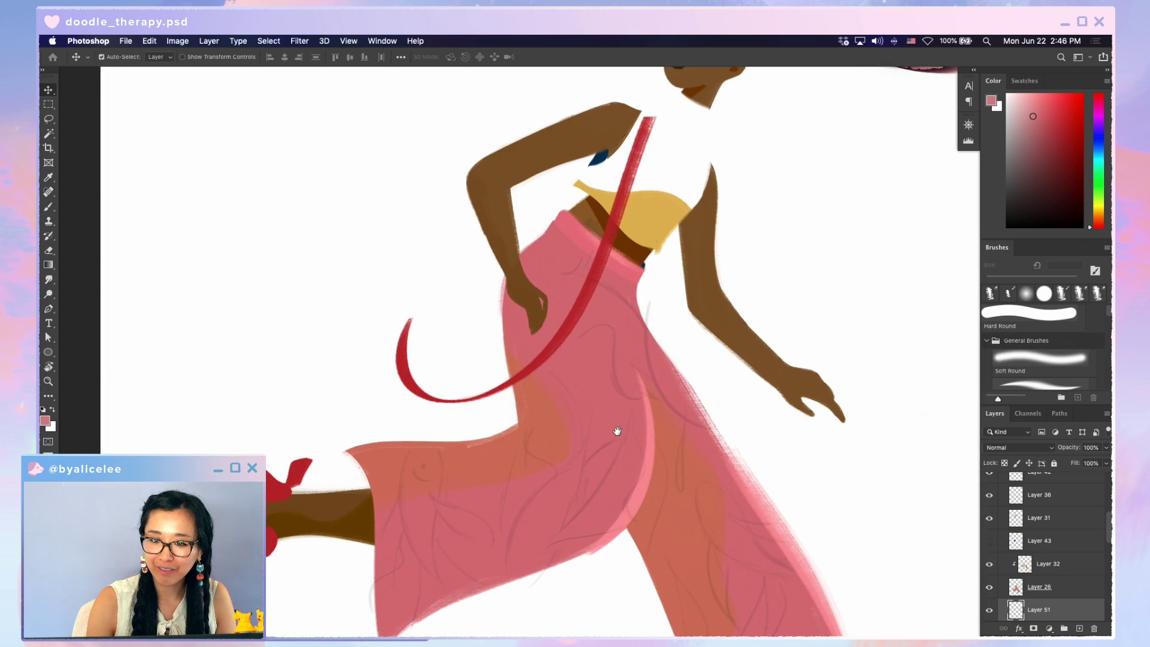
Choose a mustard yellow brush color and move the new layer above the pants' layer so it is clipped to it
left_click_drag(614, 438, 688, 336)
key("i")
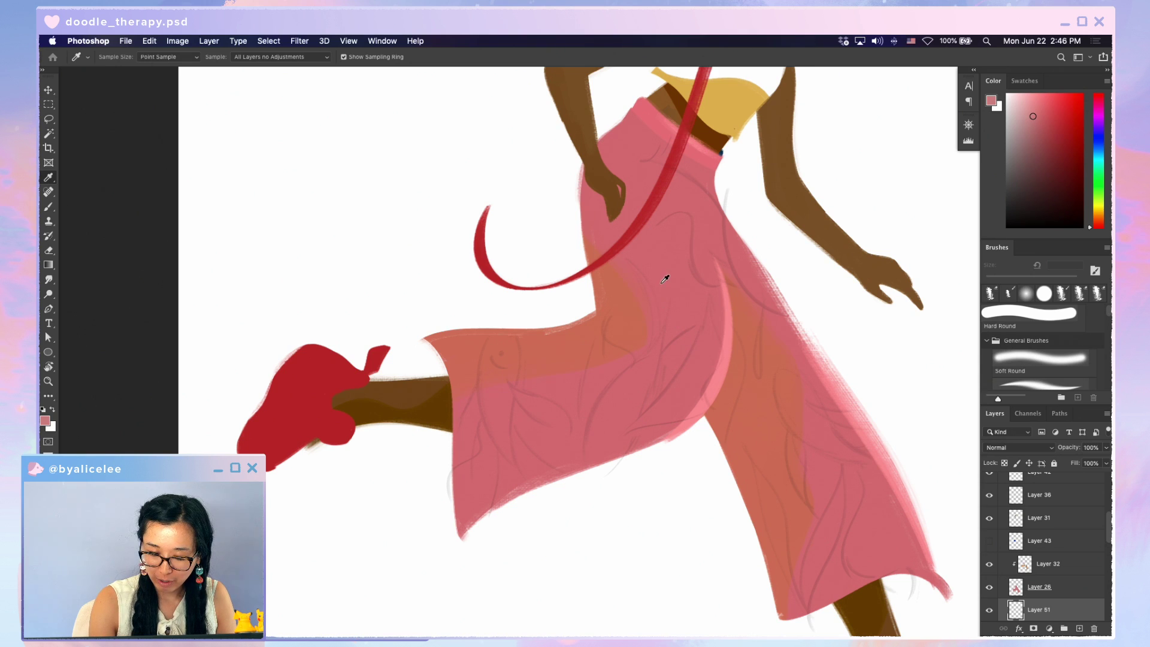
left_click_drag(1101, 215, 1100, 208)
left_click_drag(1042, 108, 1056, 115)
key("b")
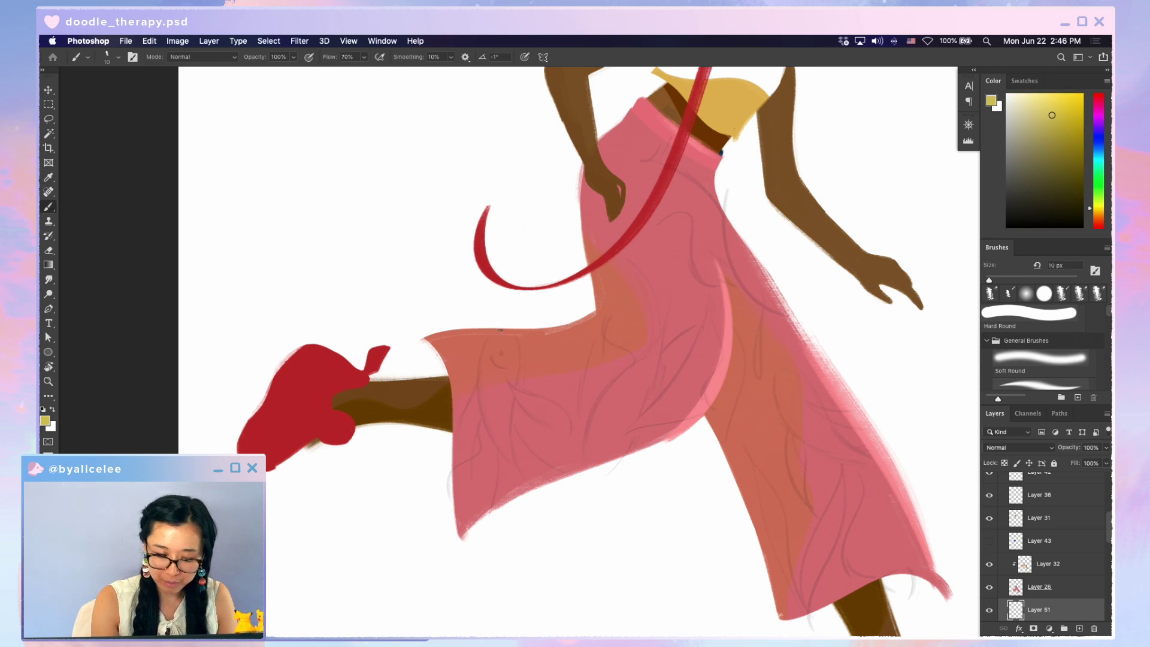
key("ctrl+bracketright")
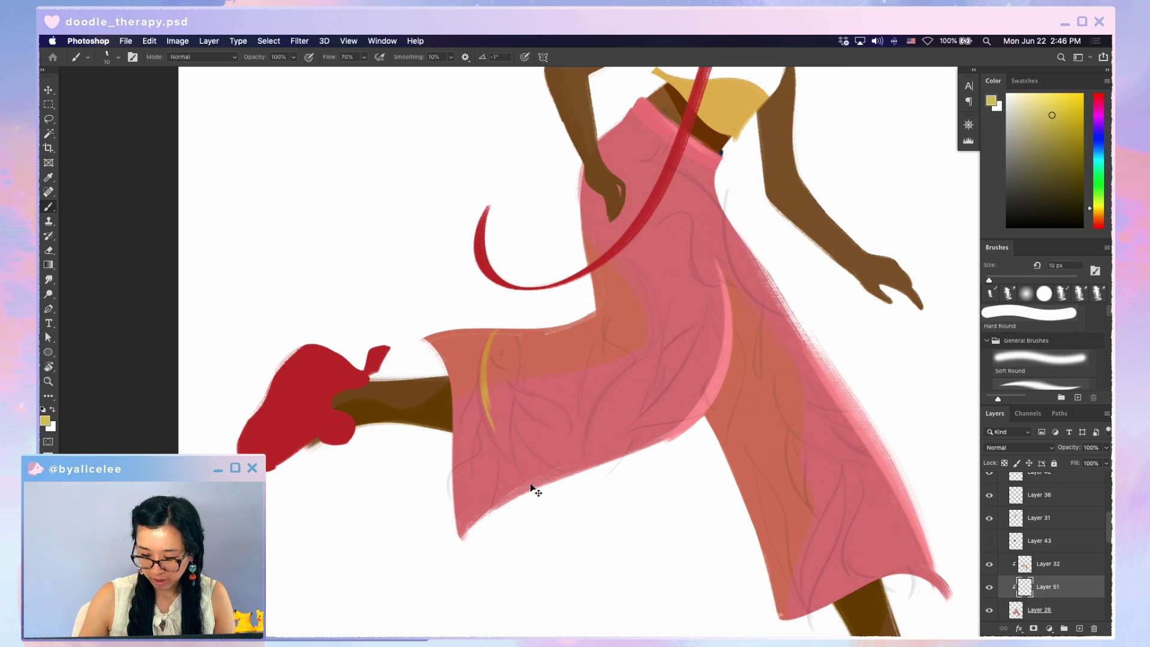
Paint a filled yellow leaf down the raised leg of the pants with the brush at 30 px
key("bracketright")
key("bracketright")
key("bracketright")
left_click_drag(506, 341, 509, 458)
mouse_move(503, 329)
left_mouse_down()
mouse_move(504, 412)
mouse_move(513, 327)
mouse_move(519, 466)
mouse_move(508, 393)
mouse_move(510, 418)
mouse_move(534, 473)
mouse_move(506, 447)
mouse_move(492, 394)
left_mouse_up()
key("super+z")
key("super+z")
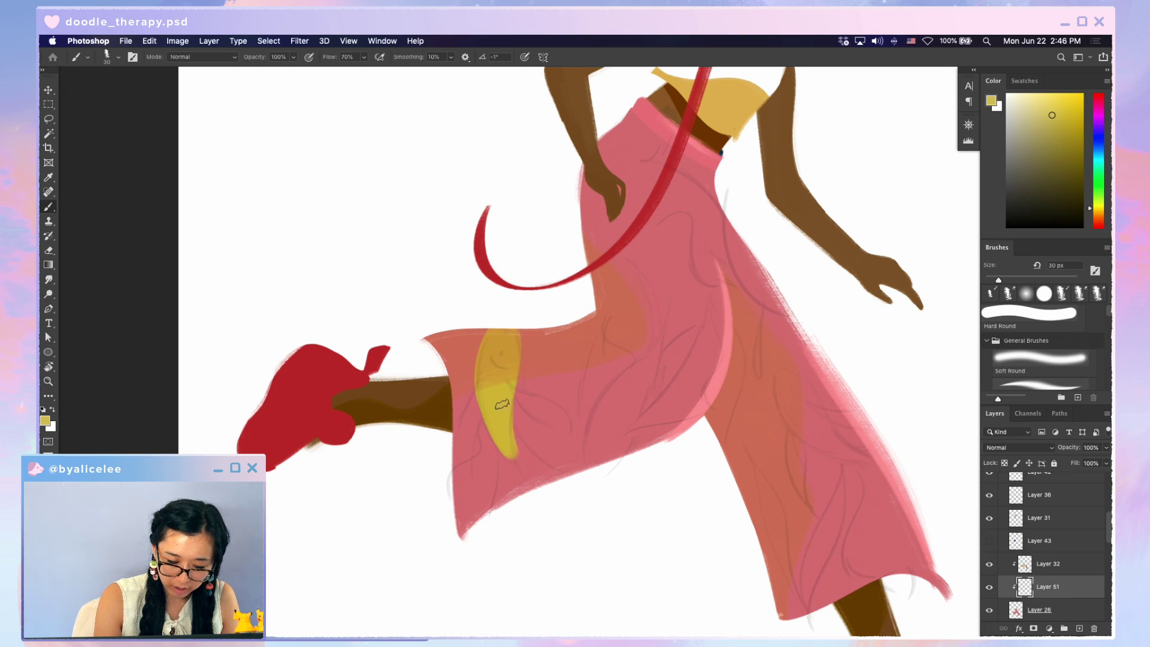
Refine the yellow leaf's edges and taper its lower tip to a point using the Brush and Eraser
key("e")
key("b")
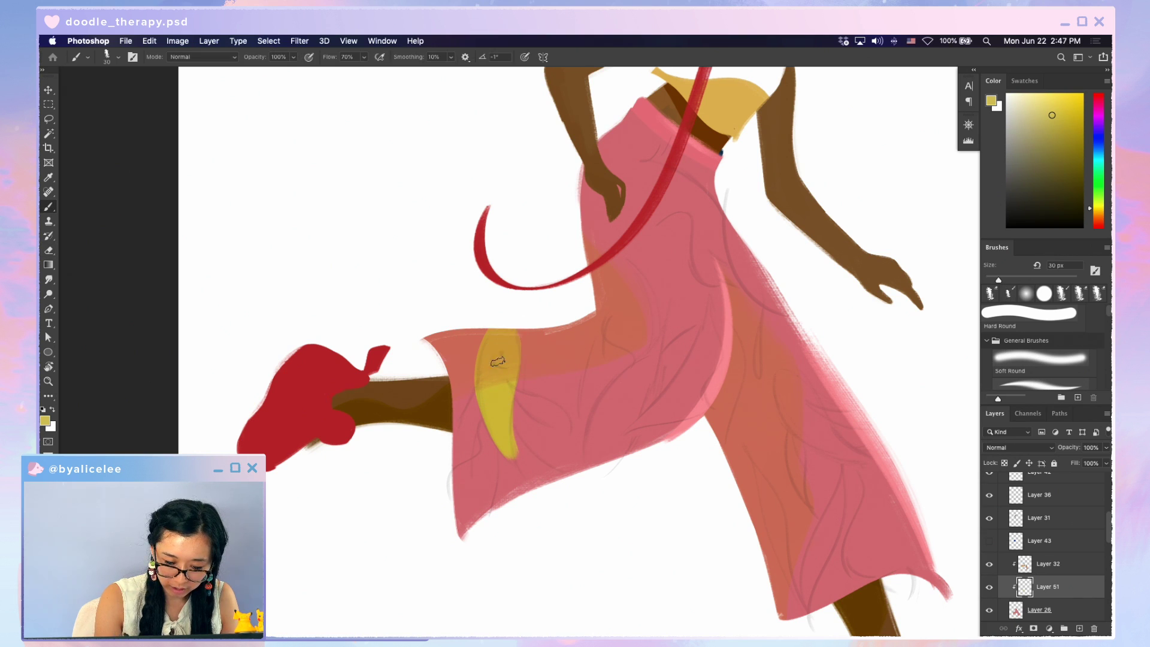
key("e")
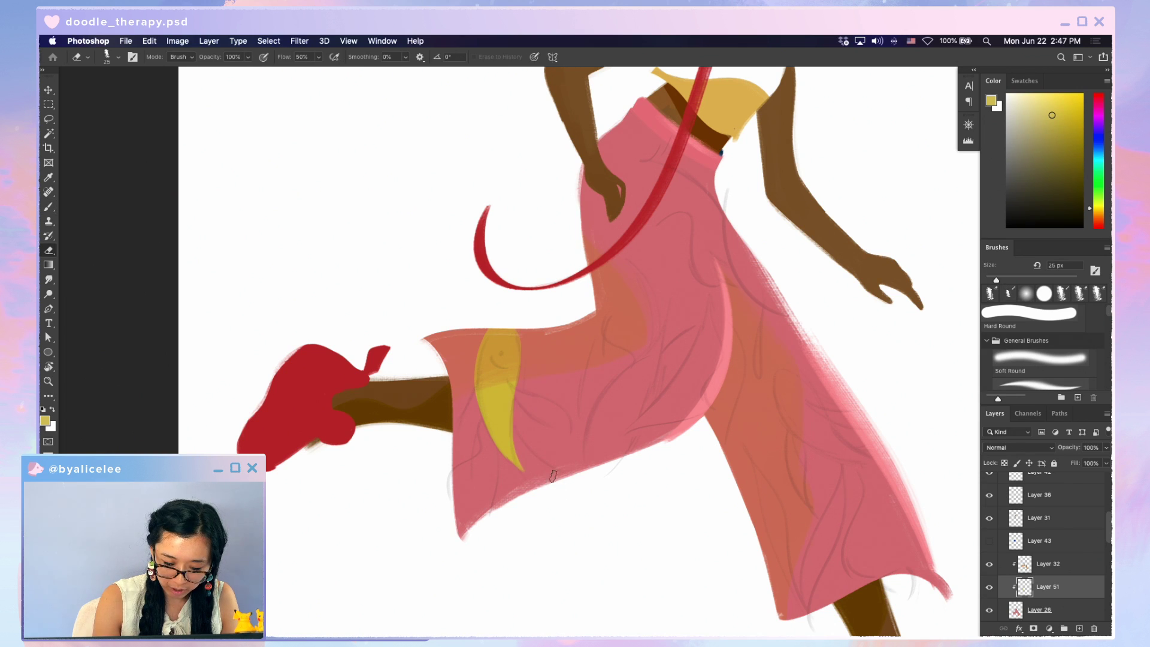
key("b")
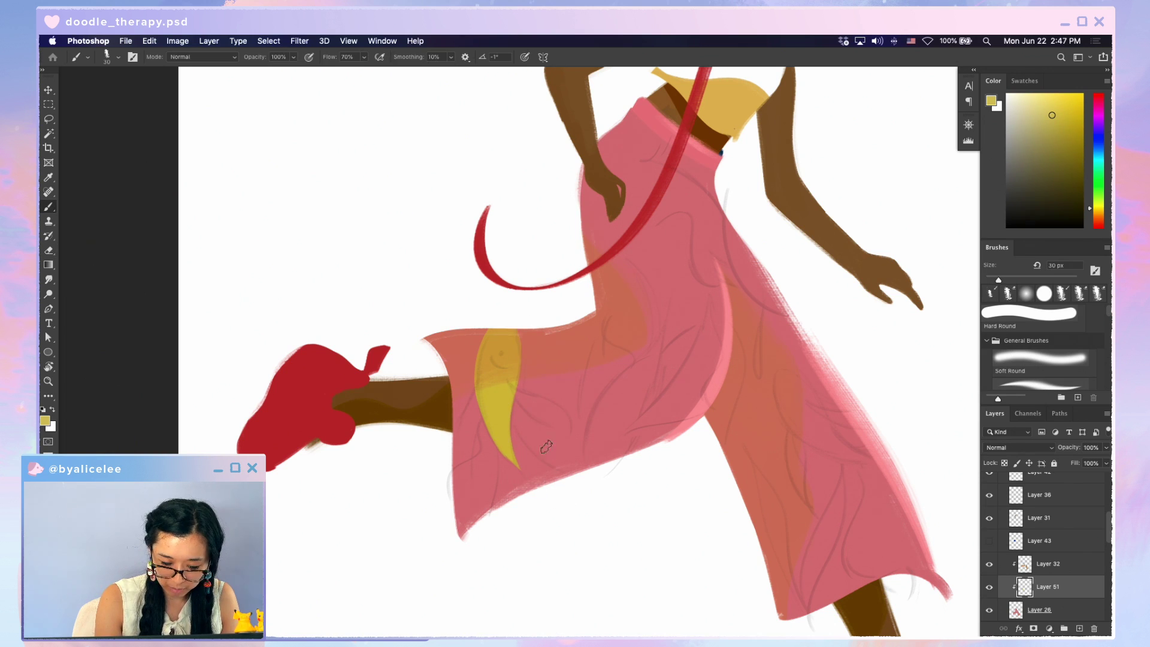
Paint a second filled yellow leaf on the raised thigh reaching the lower hem, and trim its edge with the Eraser
mouse_move(589, 467)
left_mouse_down()
mouse_move(634, 357)
mouse_move(653, 376)
mouse_move(637, 450)
left_mouse_up()
mouse_move(626, 366)
left_mouse_down()
mouse_move(632, 458)
mouse_move(604, 410)
mouse_move(643, 368)
left_mouse_up()
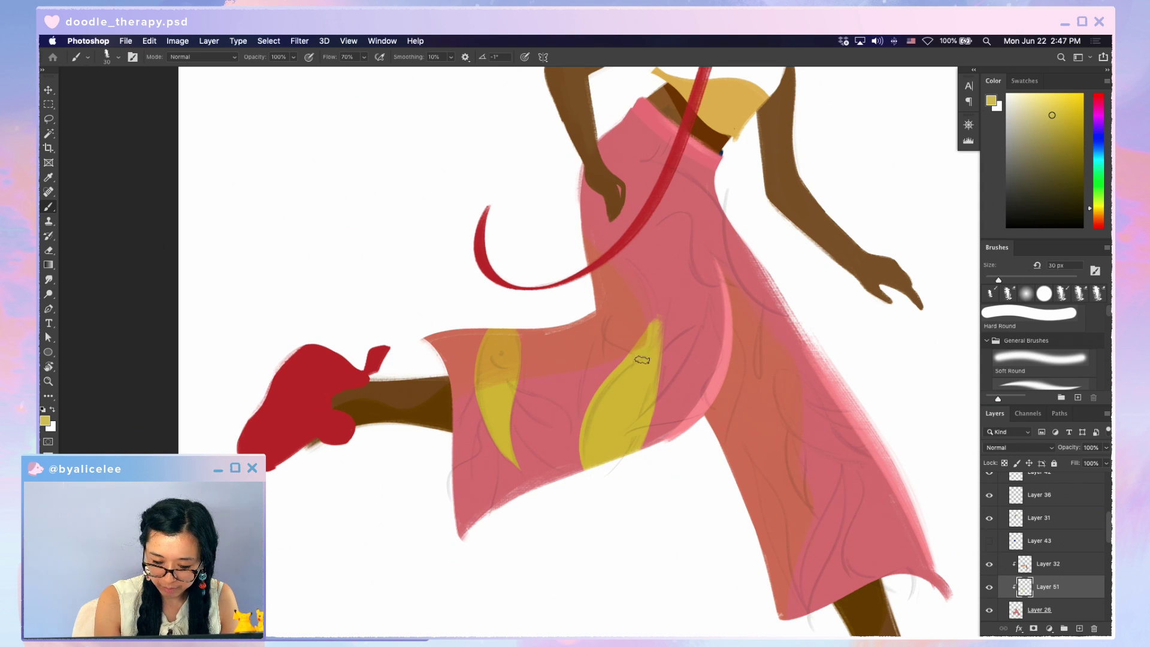
key("e")
left_click_drag(659, 330, 642, 447)
key("b")
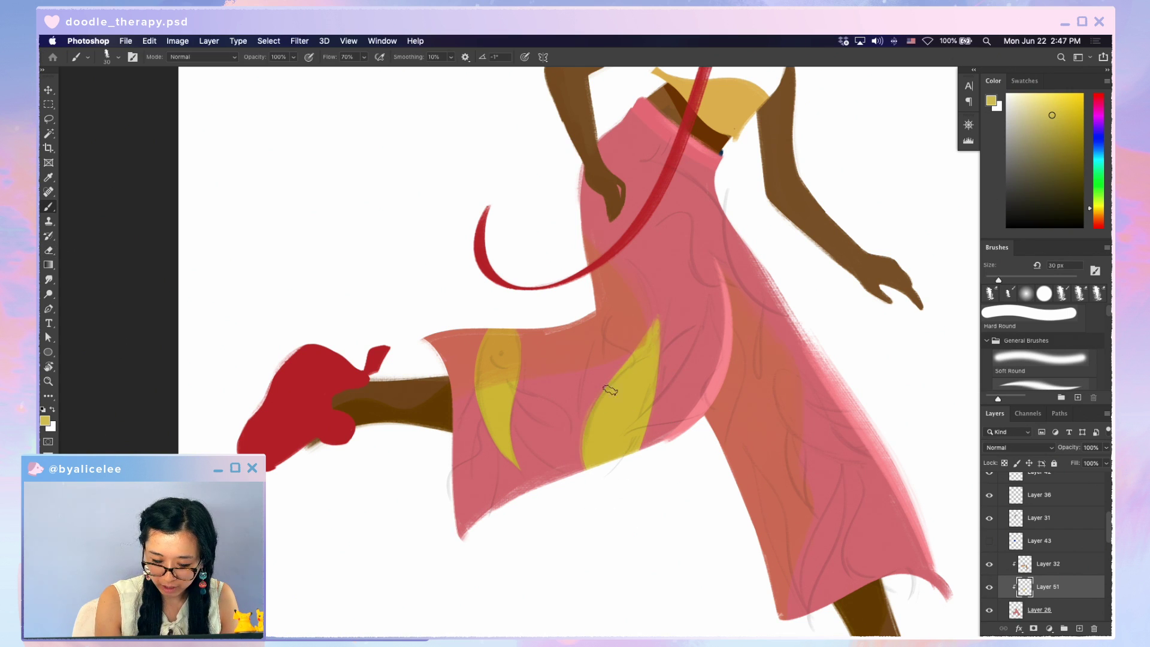
Paint a yellow leaf along the outer hip edge of the pants below the waist
left_click_drag(701, 421, 560, 428)
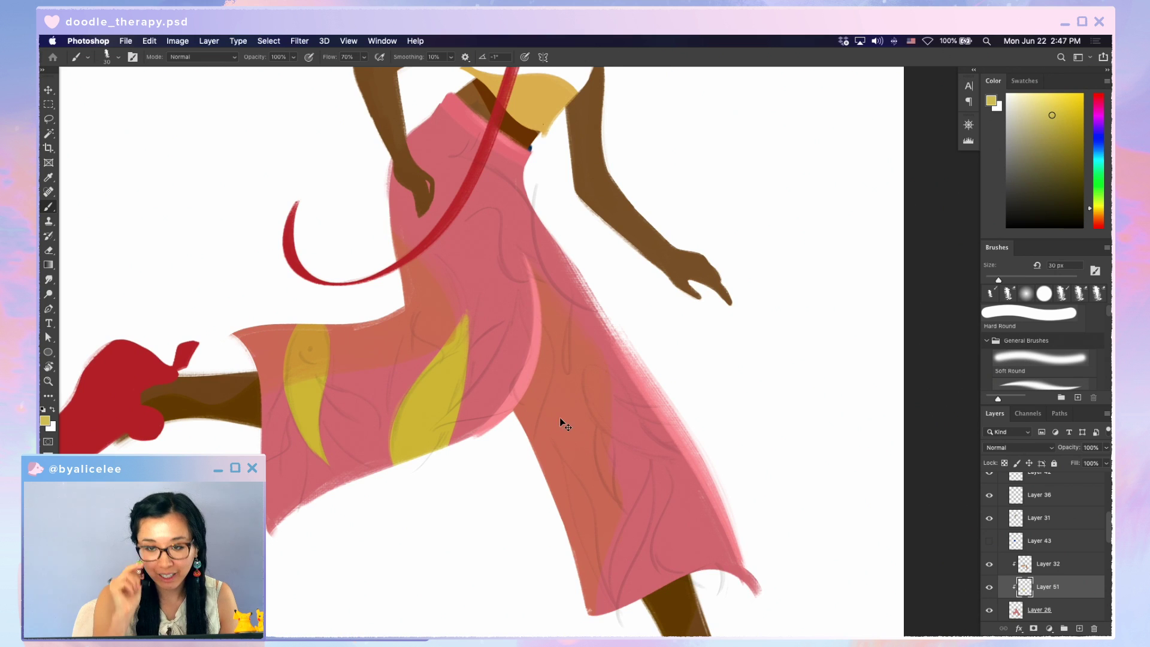
left_click_drag(634, 327, 755, 359)
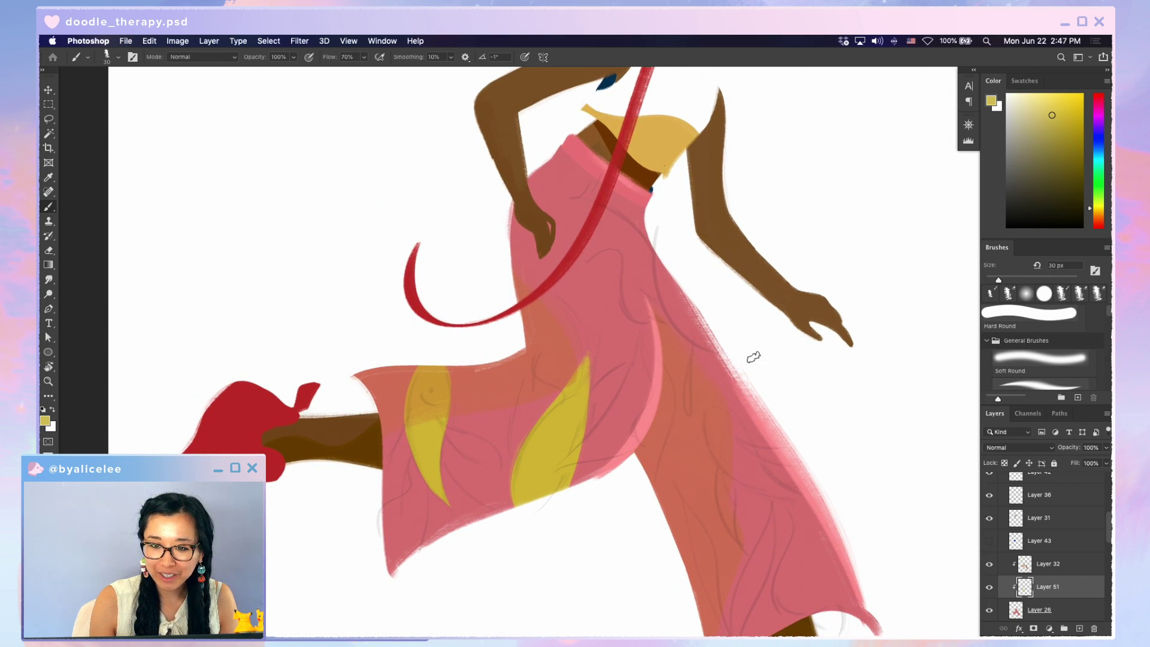
mouse_move(659, 250)
left_mouse_down()
mouse_move(725, 350)
mouse_move(662, 258)
mouse_move(717, 323)
left_mouse_up()
Paint a filled yellow leaf across the standing leg of the pants and clean up its upper edge with the Eraser
left_click_drag(746, 385, 746, 287)
left_click_drag(696, 316, 803, 412)
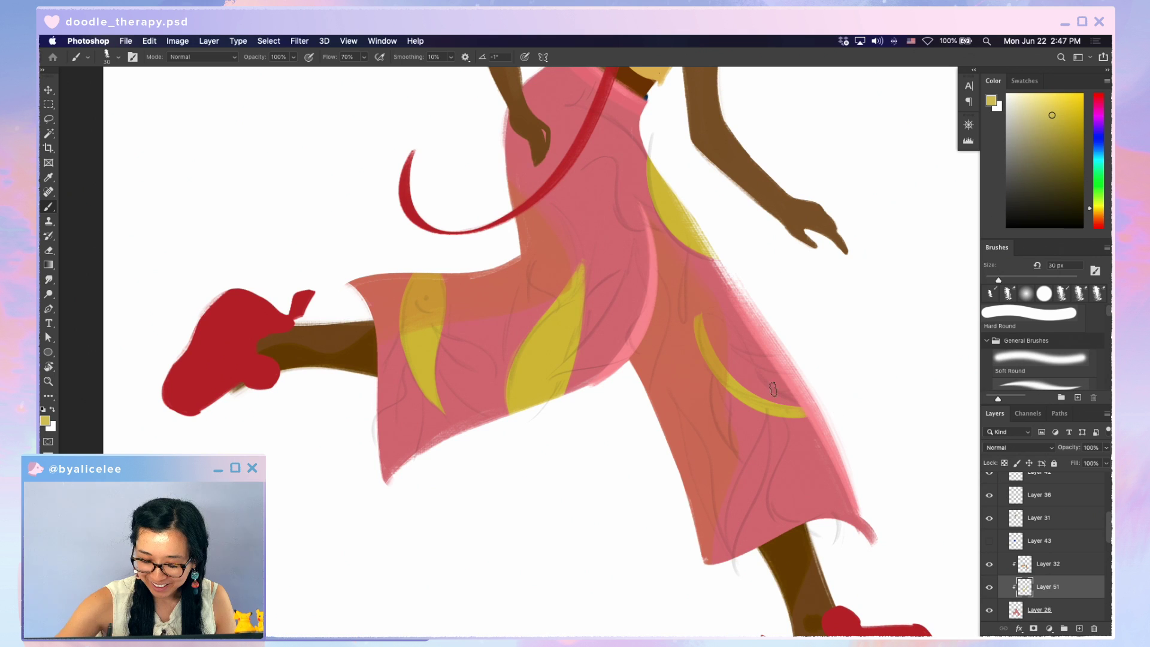
mouse_move(705, 311)
left_mouse_down()
mouse_move(797, 409)
mouse_move(727, 345)
mouse_move(775, 398)
mouse_move(739, 385)
mouse_move(720, 355)
mouse_move(704, 363)
mouse_move(703, 334)
mouse_move(771, 411)
mouse_move(707, 350)
mouse_move(823, 408)
left_mouse_up()
key("e")
left_click_drag(753, 363, 829, 398)
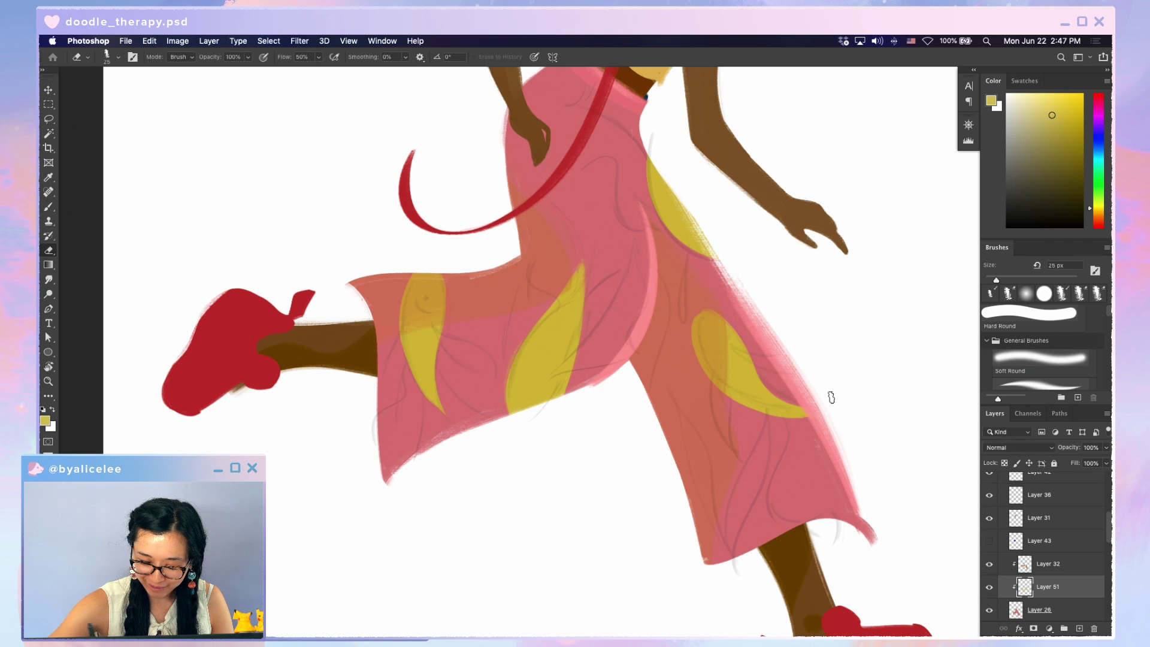
key("b")
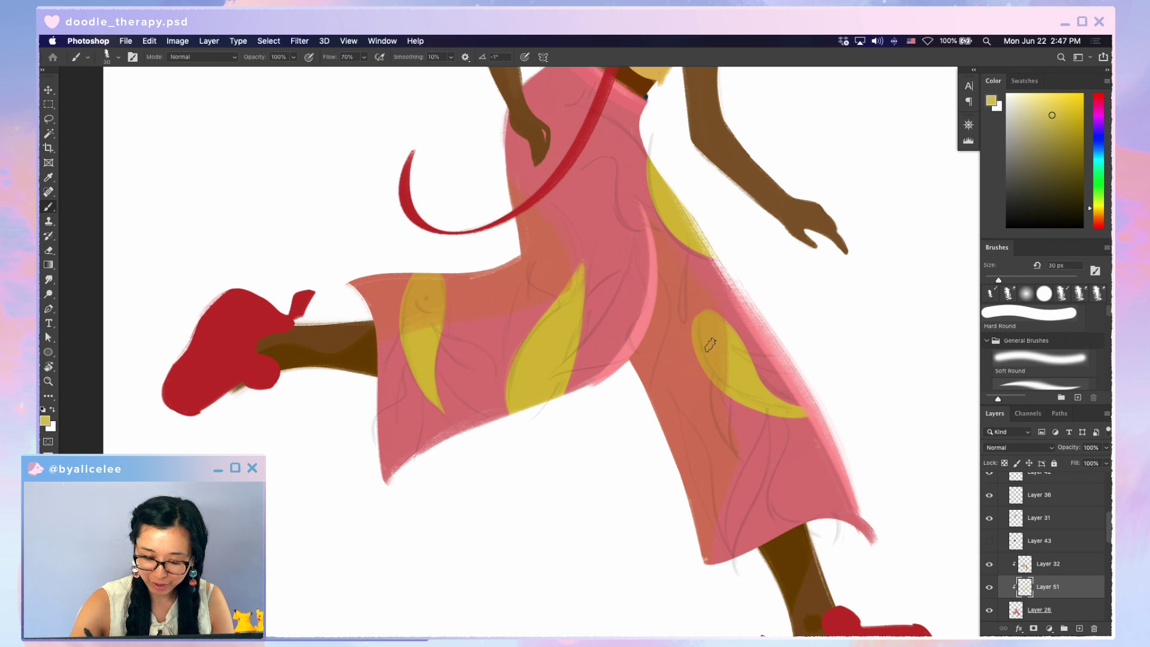
Refine the outline of the standing leg's yellow leaf with the Eraser and Brush, undoing the last two strokes
key("e")
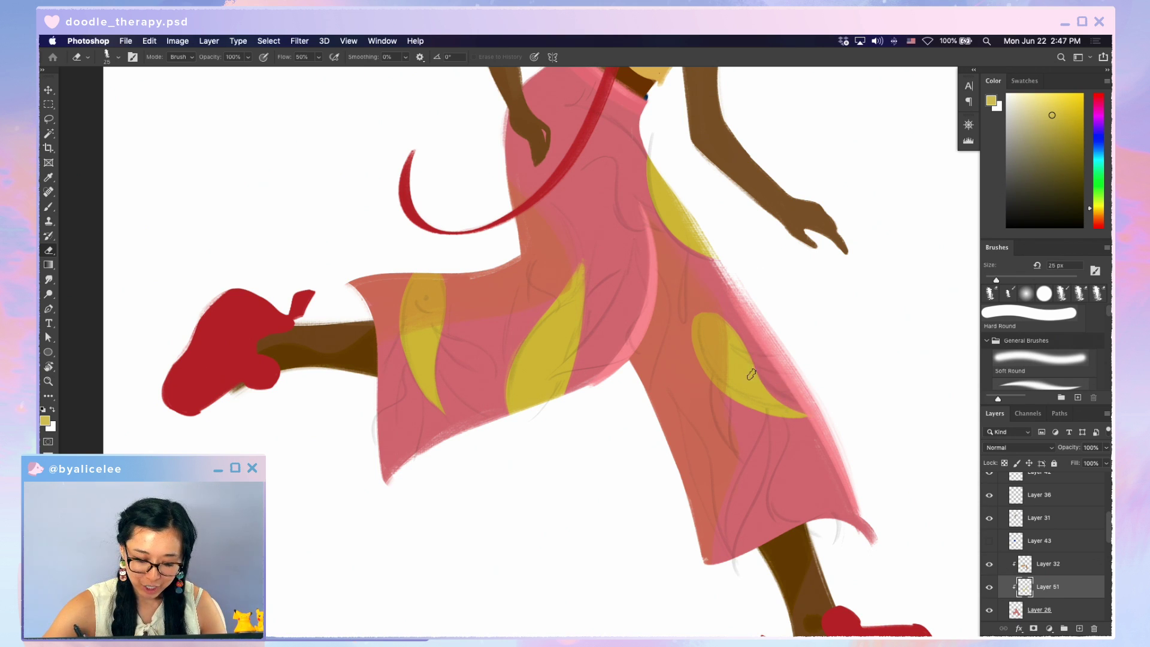
key("b")
key("e")
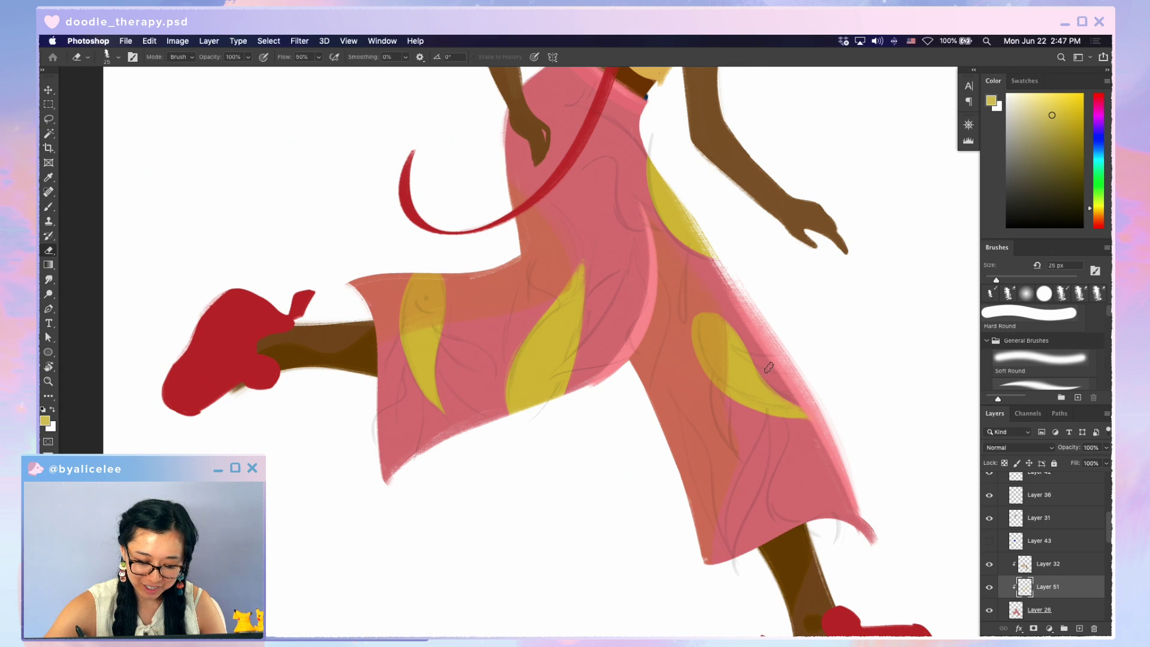
key("super+z")
key("super+z")
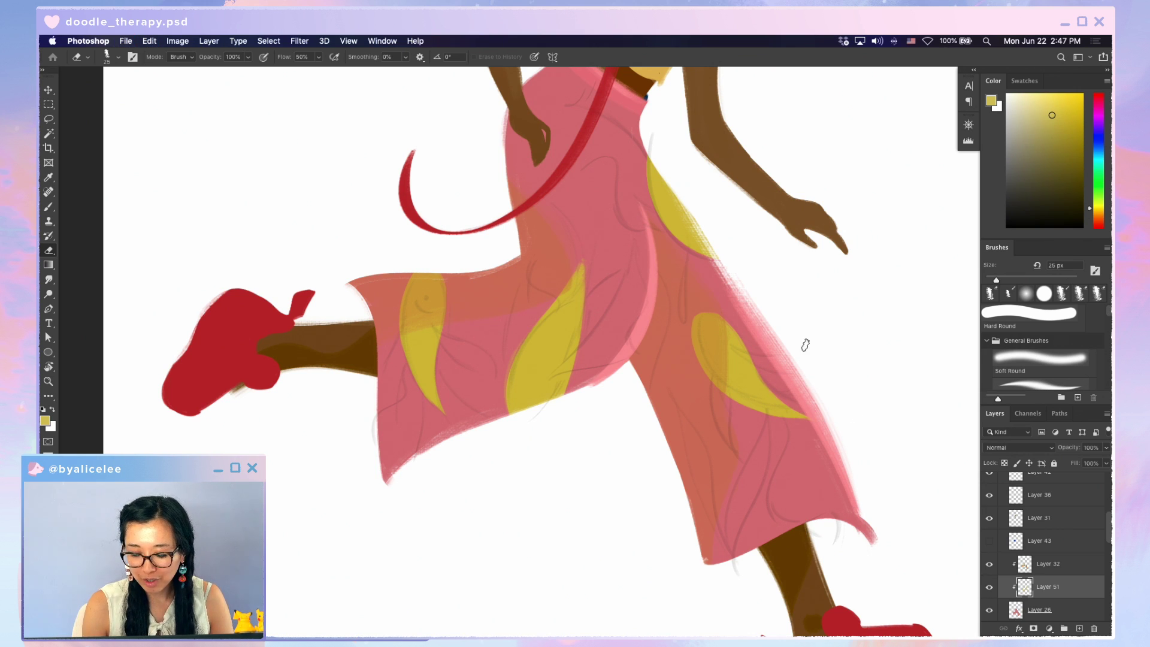
key("b")
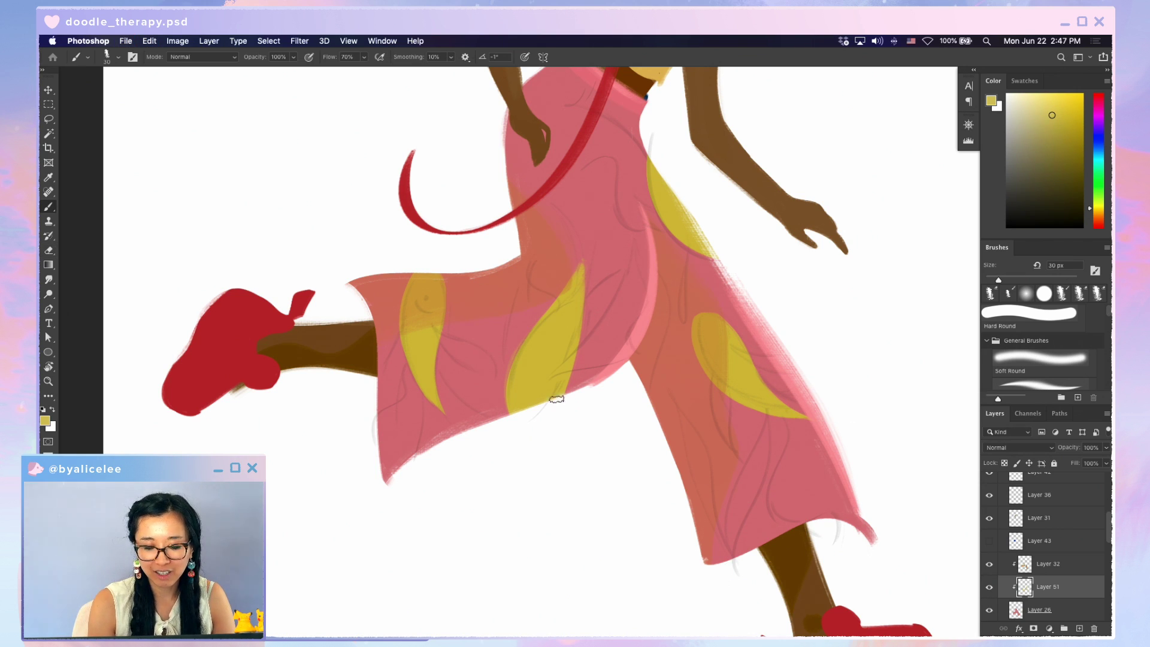
Smooth the edges and upper tip of the yellow leaf on the raised thigh using the Eraser and Brush
scroll(554, 397, "left", 3)
scroll(555, 398, "up", 1)
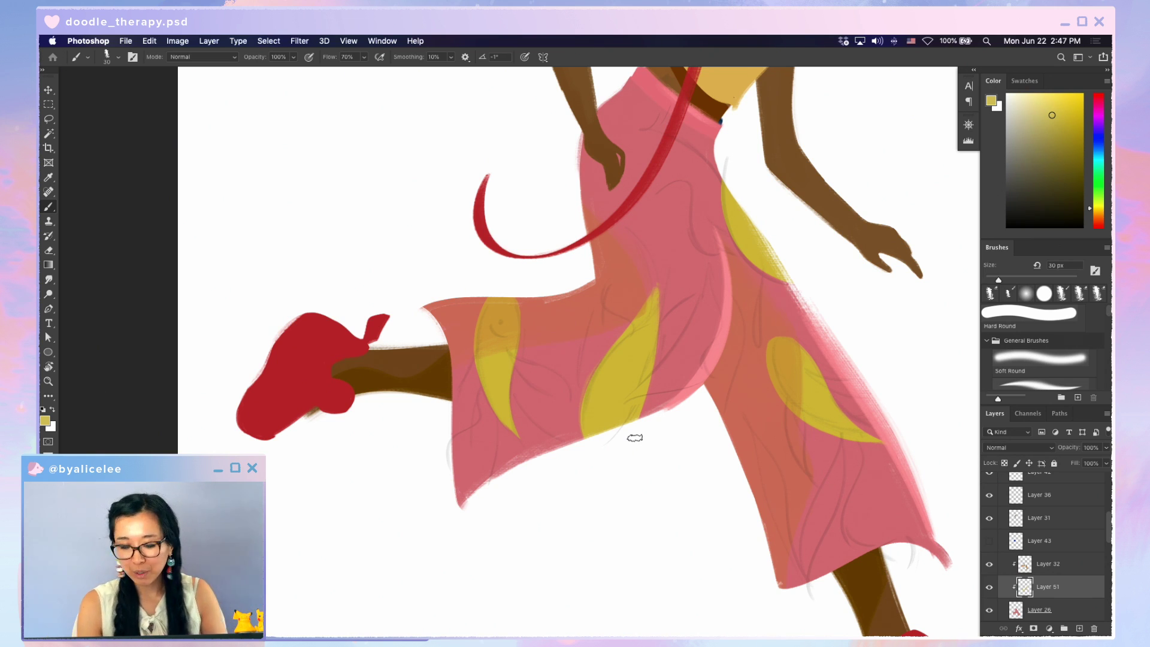
key("e")
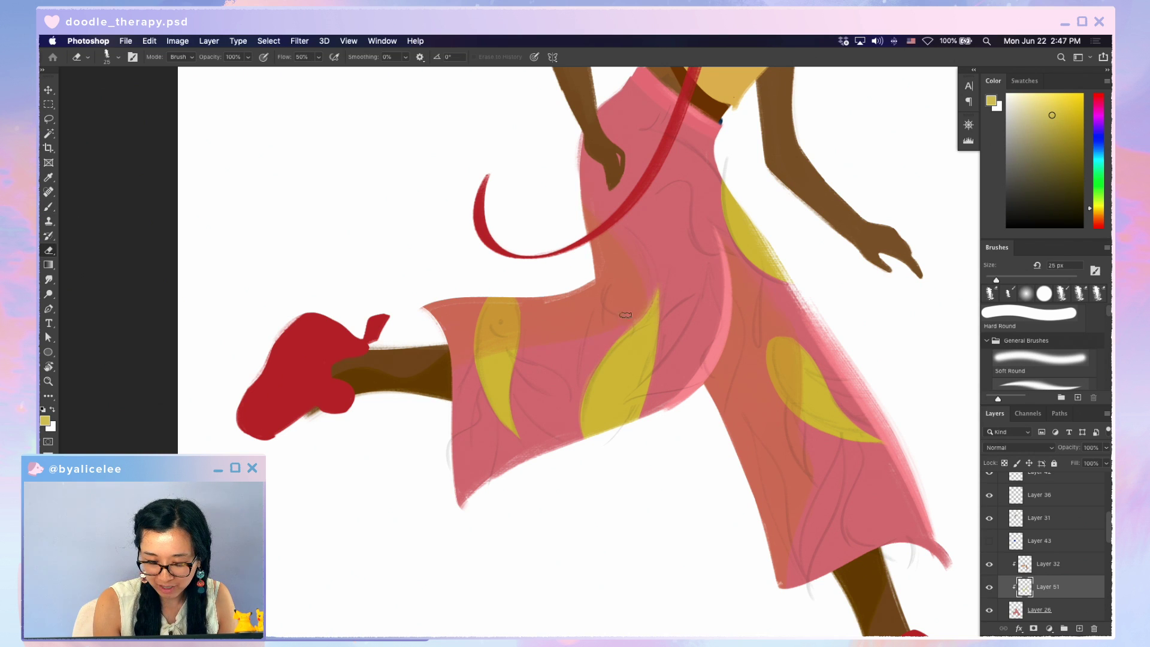
key("b")
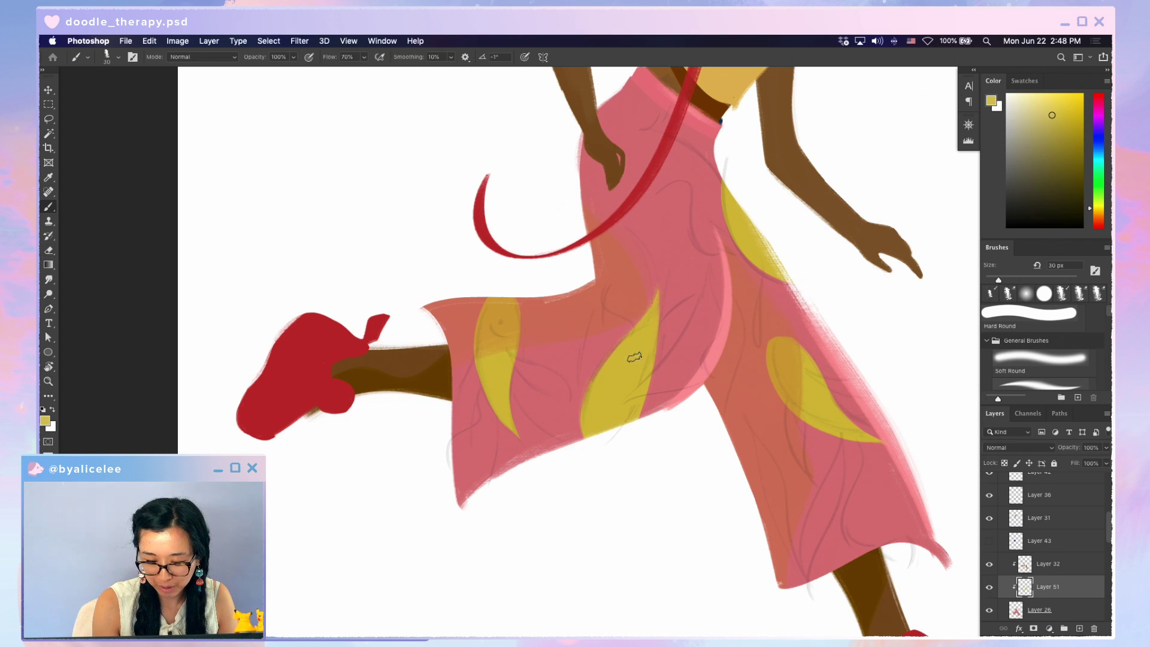
key("e")
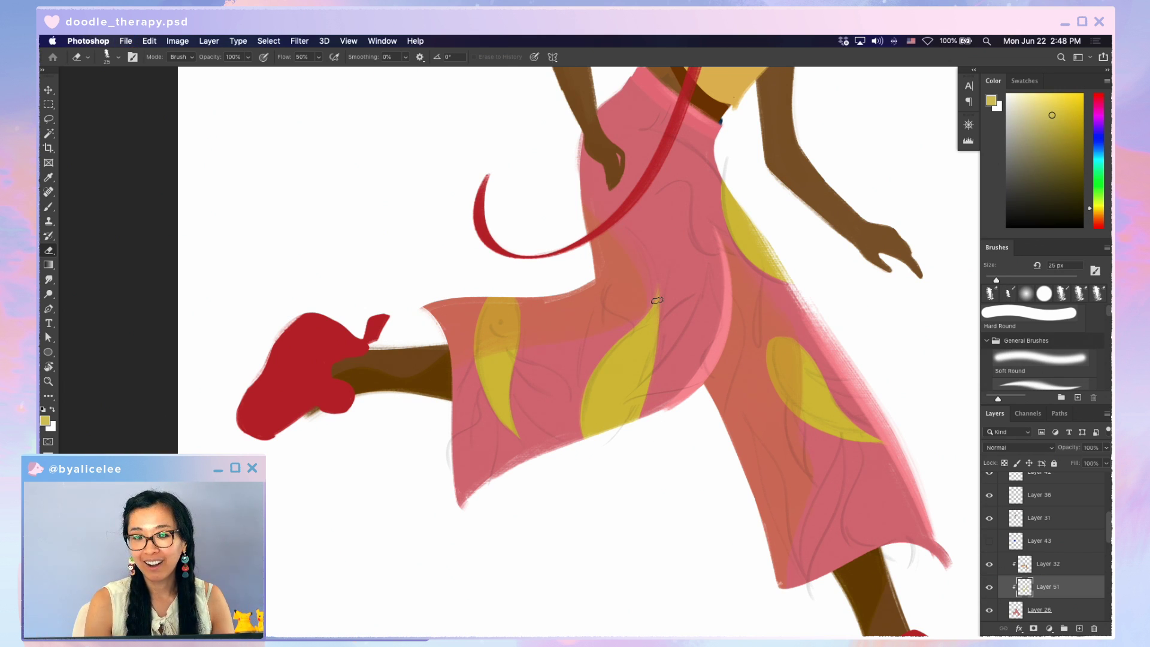
key("b")
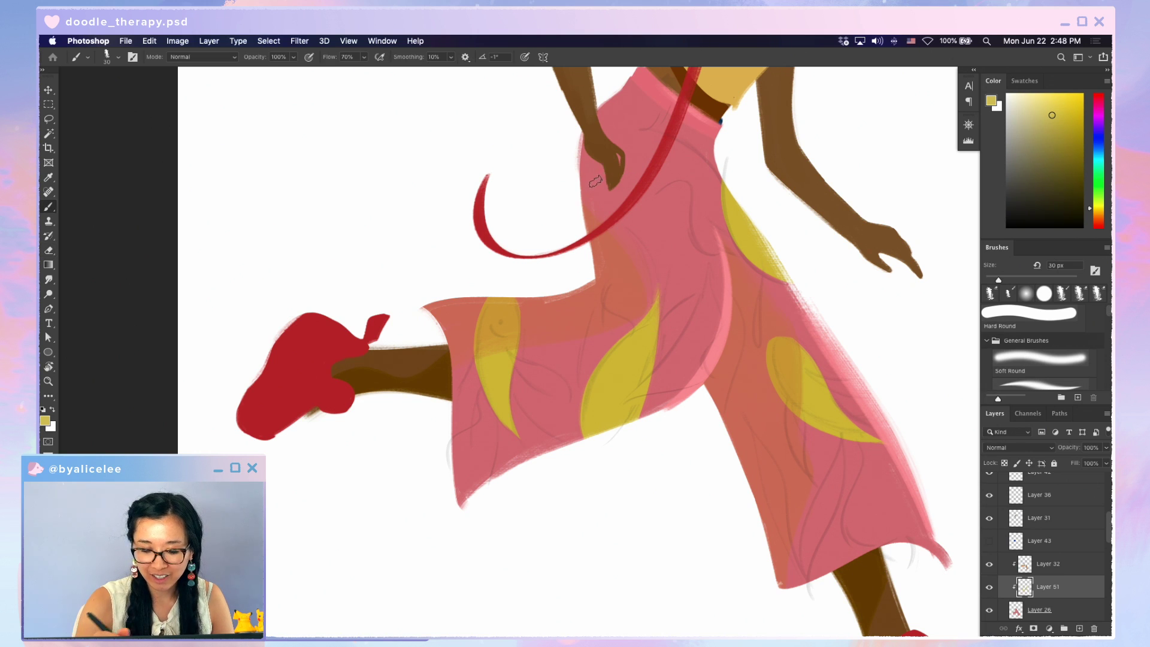
Add a new clipped layer below the yellow leaf layer and set the foreground color to white
scroll(714, 293, "up", 2)
scroll(714, 294, "down", 3)
key("e")
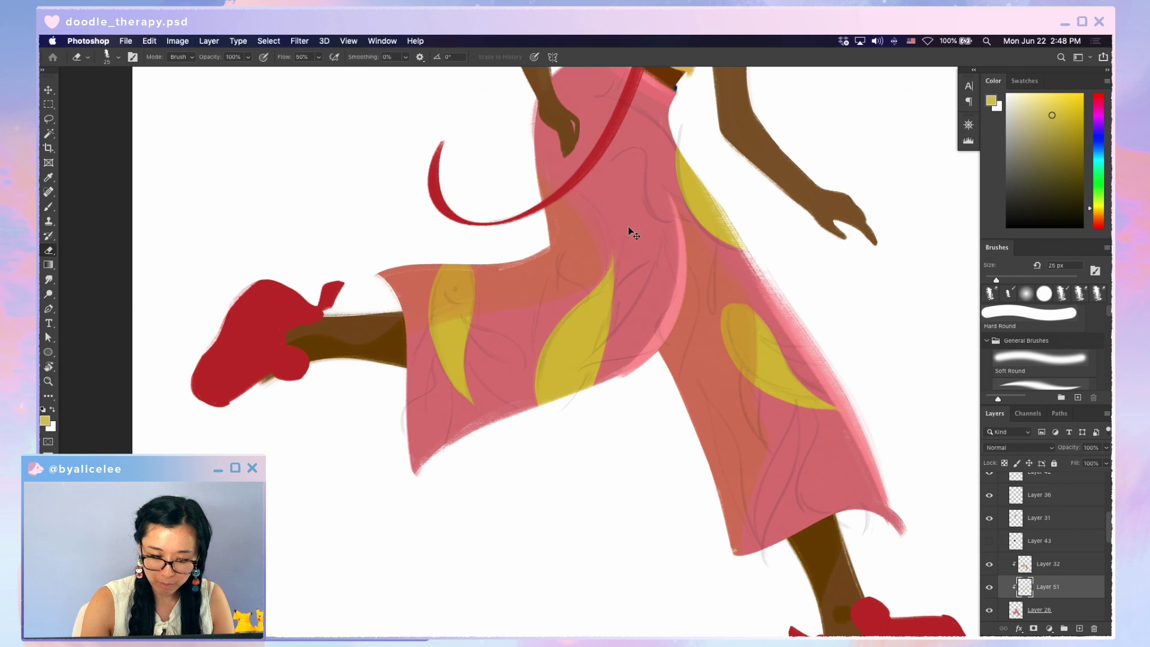
key("super+shift+n")
key("Return")
key("d")
key("x")
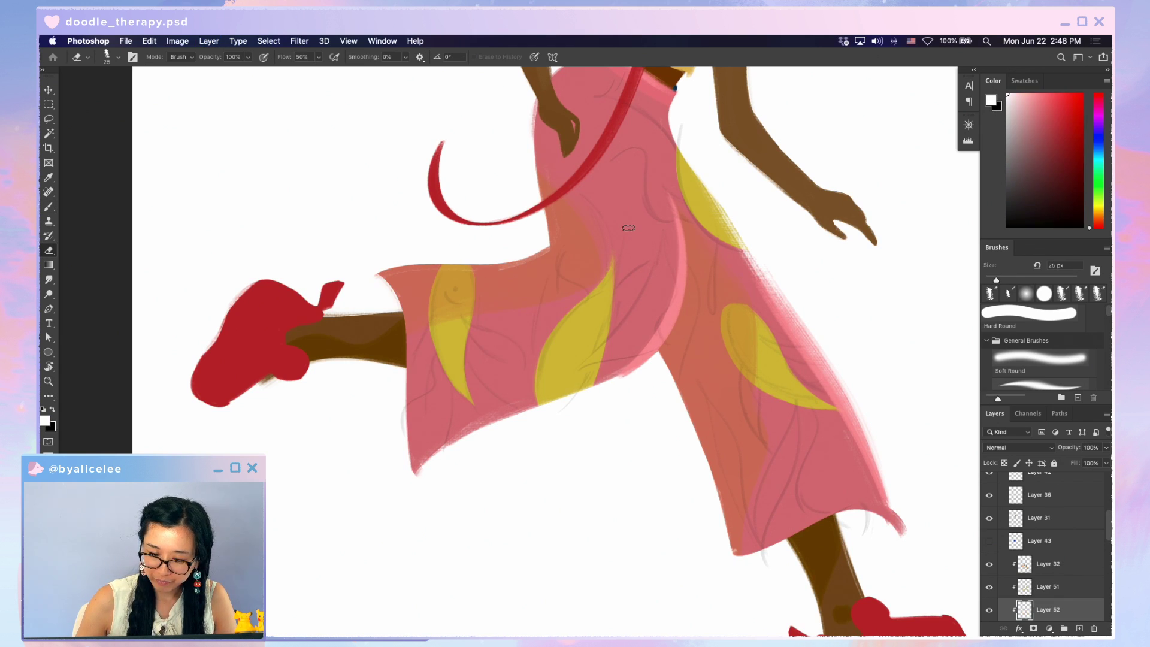
Paint a white leaf shape at the raised leg's hem beside the first yellow leaf, and set the layer opacity to 40%
key("b")
mouse_move(443, 354)
left_mouse_down()
mouse_move(453, 456)
mouse_move(468, 371)
mouse_move(553, 413)
left_mouse_up()
mouse_move(453, 384)
left_mouse_down()
mouse_move(456, 427)
mouse_move(481, 440)
mouse_move(522, 415)
mouse_move(494, 419)
left_mouse_up()
key("v")
key("b")
key("v")
key("4")
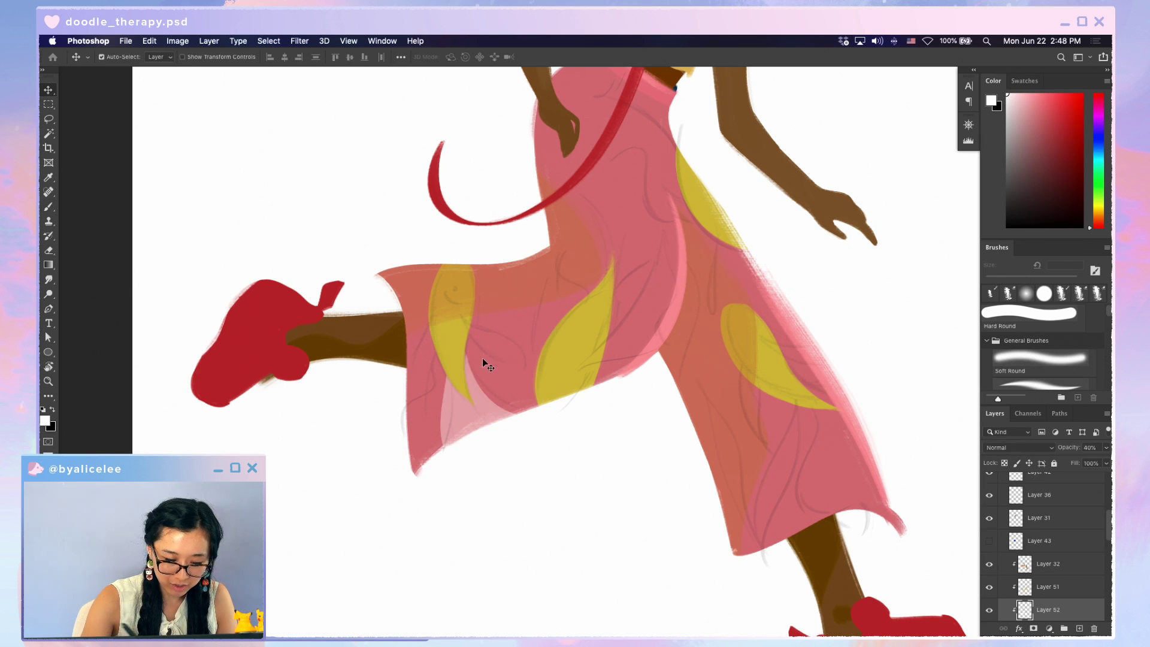
Paint a large translucent white shape across the upper thigh under the red ribbon and trim its lower edge with the Eraser
key("e")
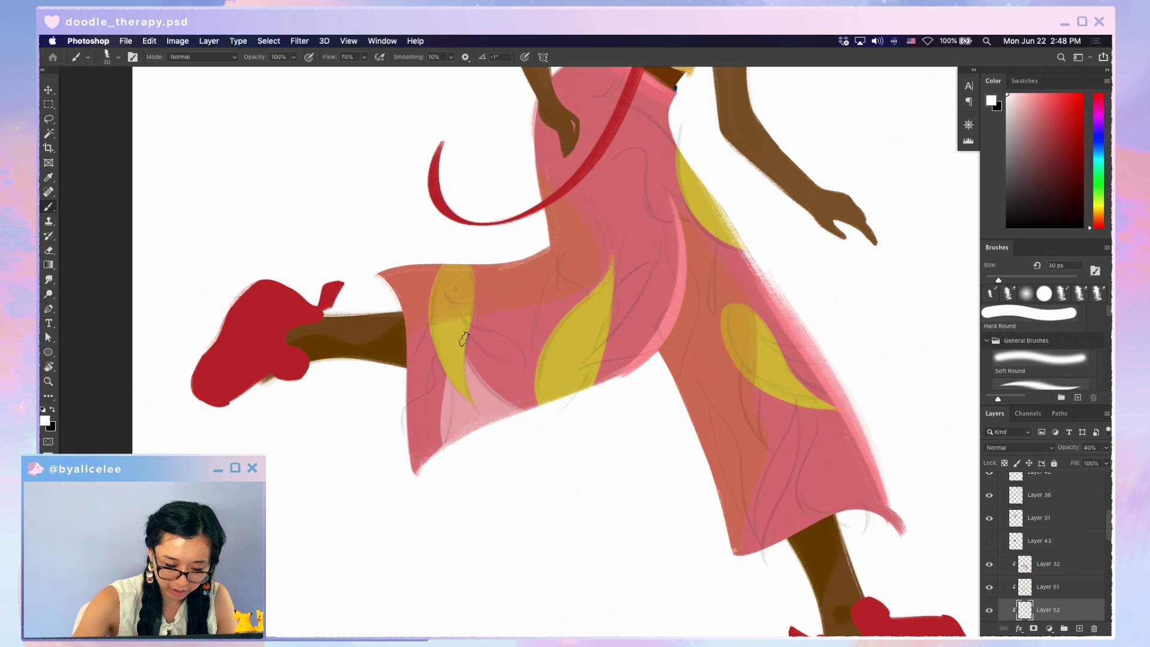
key("b")
left_click_drag(604, 289, 598, 231)
left_click_drag(560, 192, 596, 282)
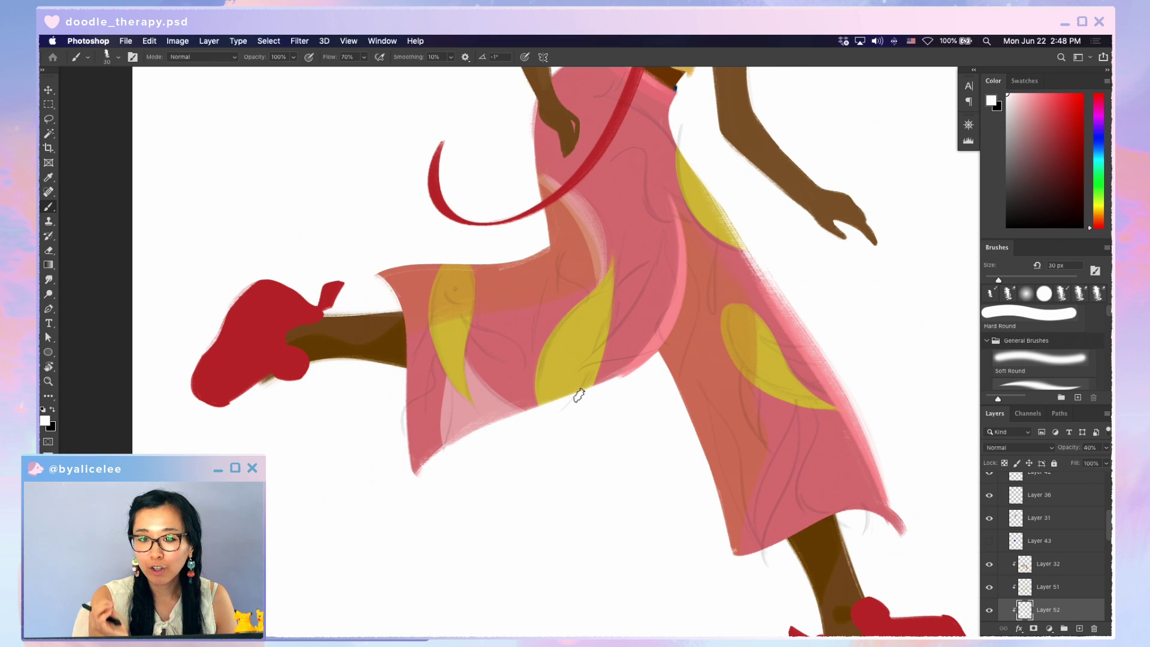
mouse_move(540, 178)
left_mouse_down()
mouse_move(594, 208)
mouse_move(607, 139)
mouse_move(554, 175)
mouse_move(615, 170)
mouse_move(650, 275)
left_mouse_up()
mouse_move(638, 203)
left_mouse_down()
mouse_move(670, 256)
mouse_move(650, 339)
left_mouse_up()
mouse_move(614, 299)
left_mouse_down()
mouse_move(624, 273)
mouse_move(653, 252)
mouse_move(617, 269)
mouse_move(614, 225)
mouse_move(599, 212)
mouse_move(616, 269)
mouse_move(640, 223)
mouse_move(630, 187)
mouse_move(613, 217)
left_mouse_up()
key("e")
mouse_move(630, 285)
left_mouse_down()
mouse_move(682, 258)
mouse_move(647, 351)
mouse_move(668, 307)
left_mouse_up()
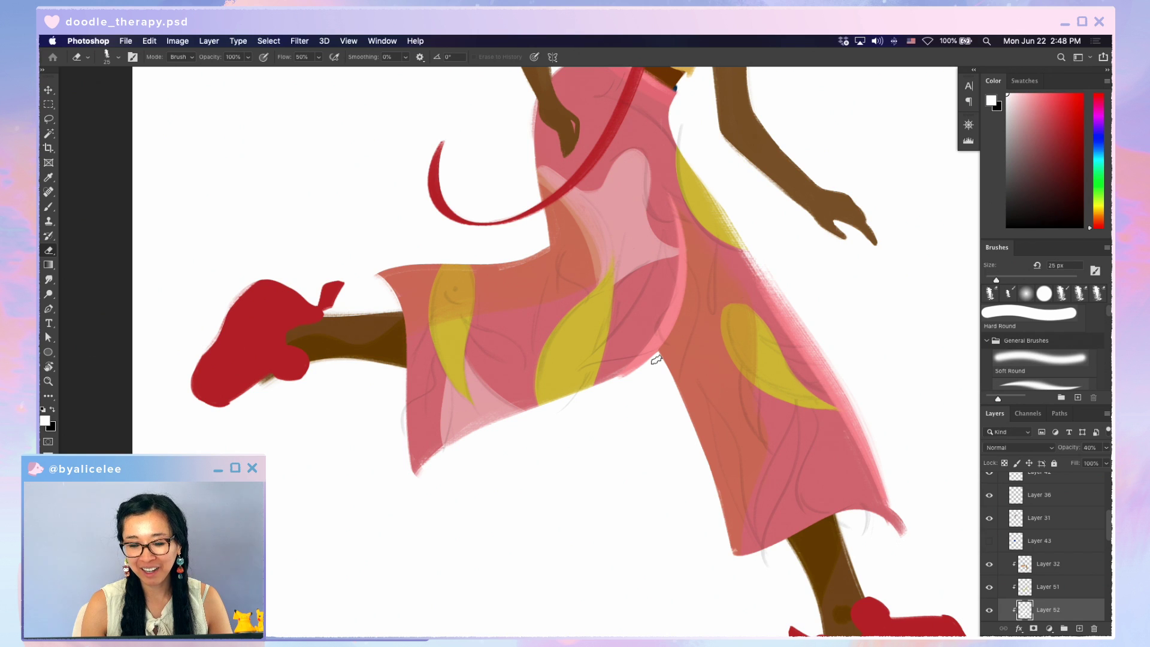
Refine the contour of the white upper-thigh shape, reshaping its top and side edges using the Brush and Eraser
key("b")
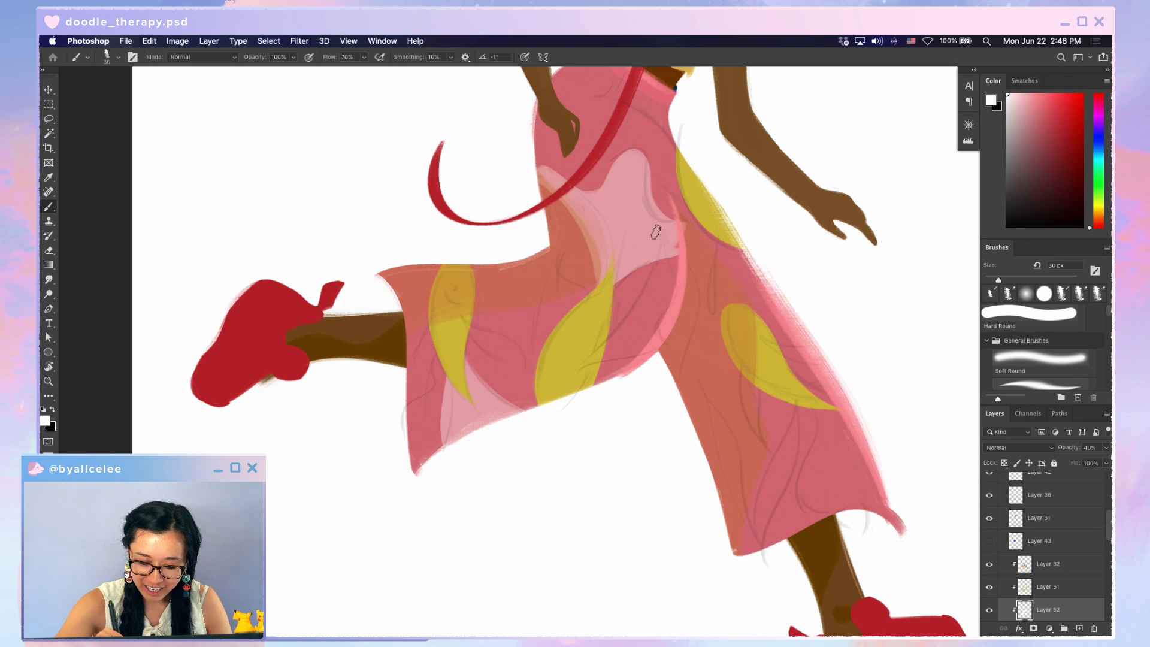
key("e")
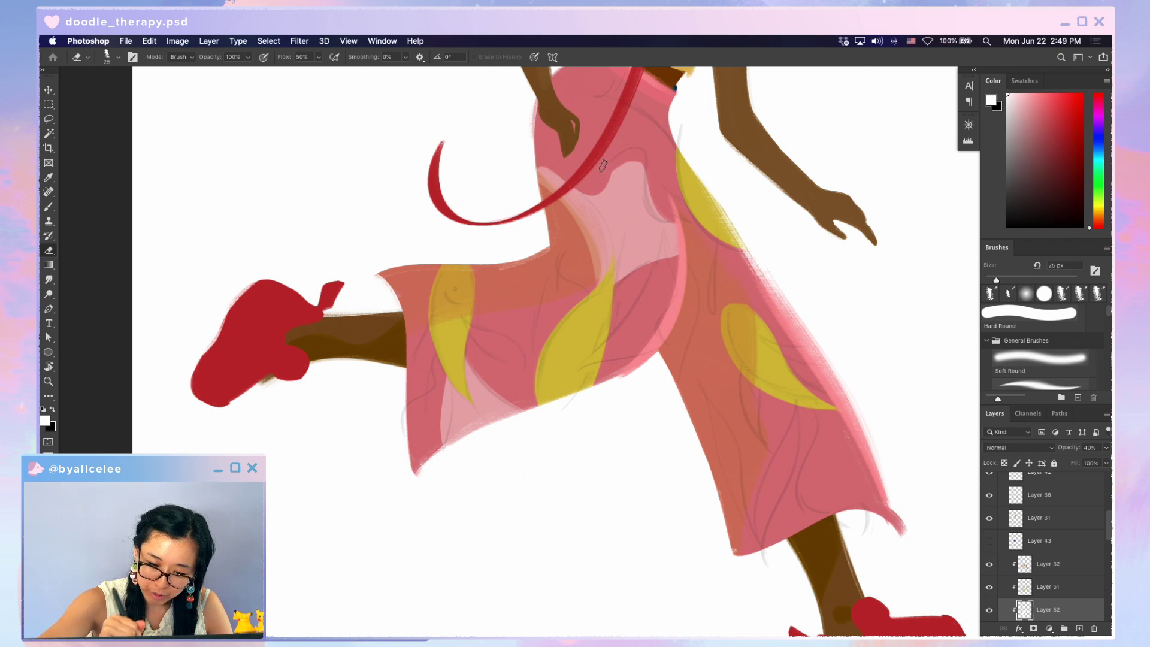
key("b")
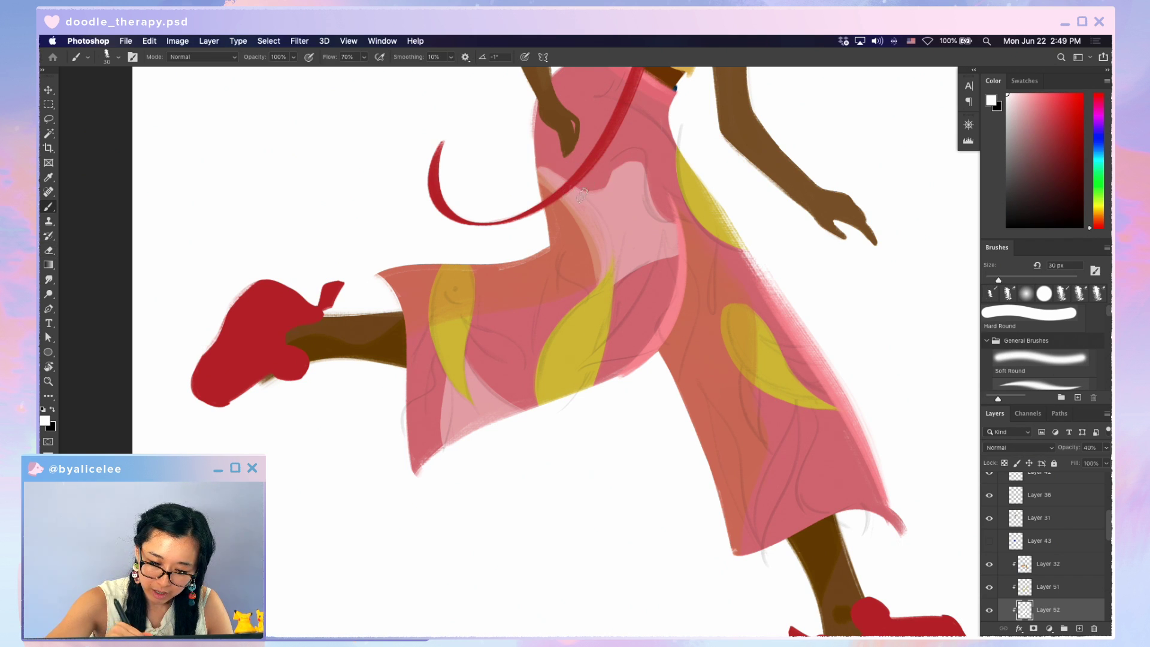
key("e")
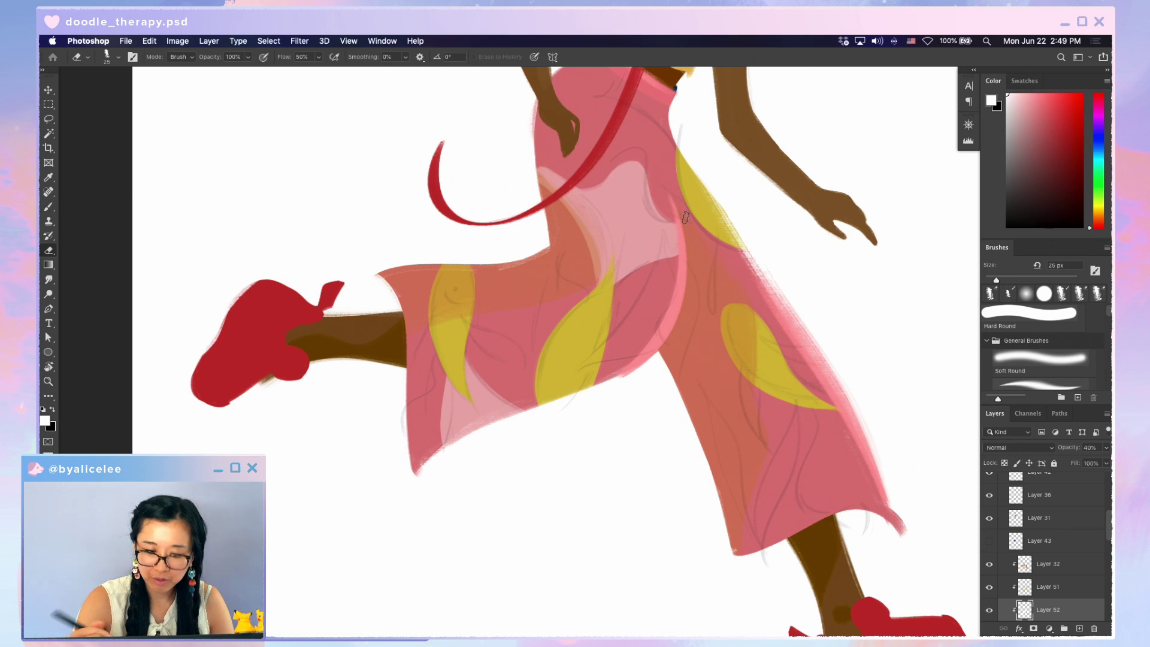
key("b")
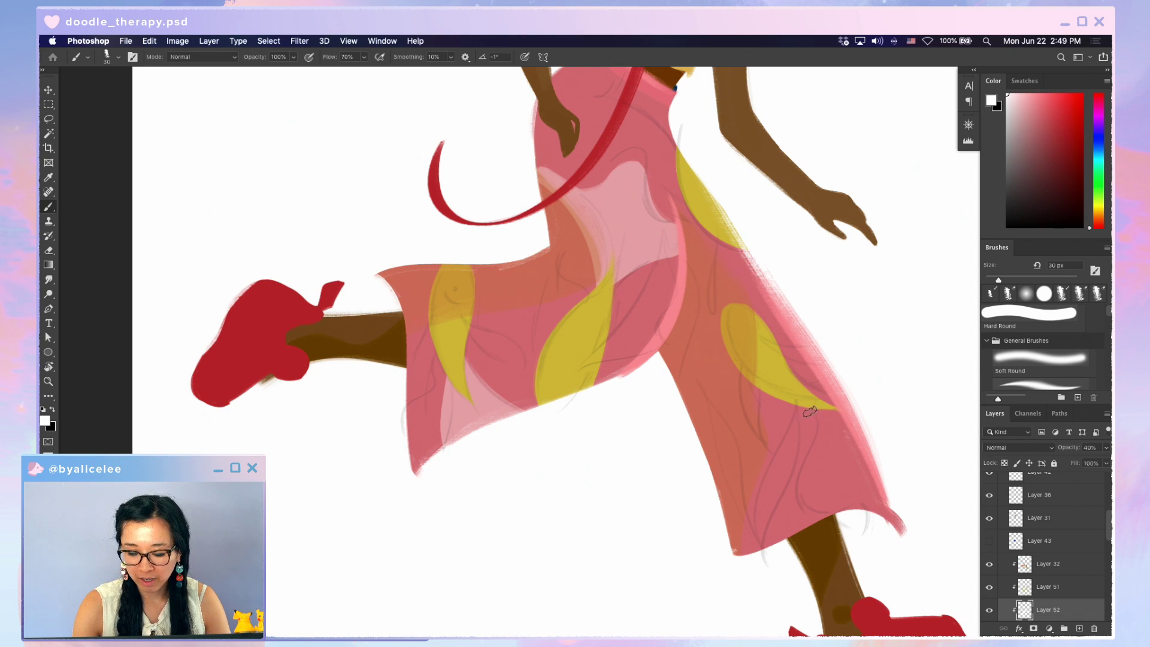
Paint a filled translucent white shape on the standing leg between the yellow leaf and the hem, undoing one outline stroke
left_click_drag(816, 413, 804, 527)
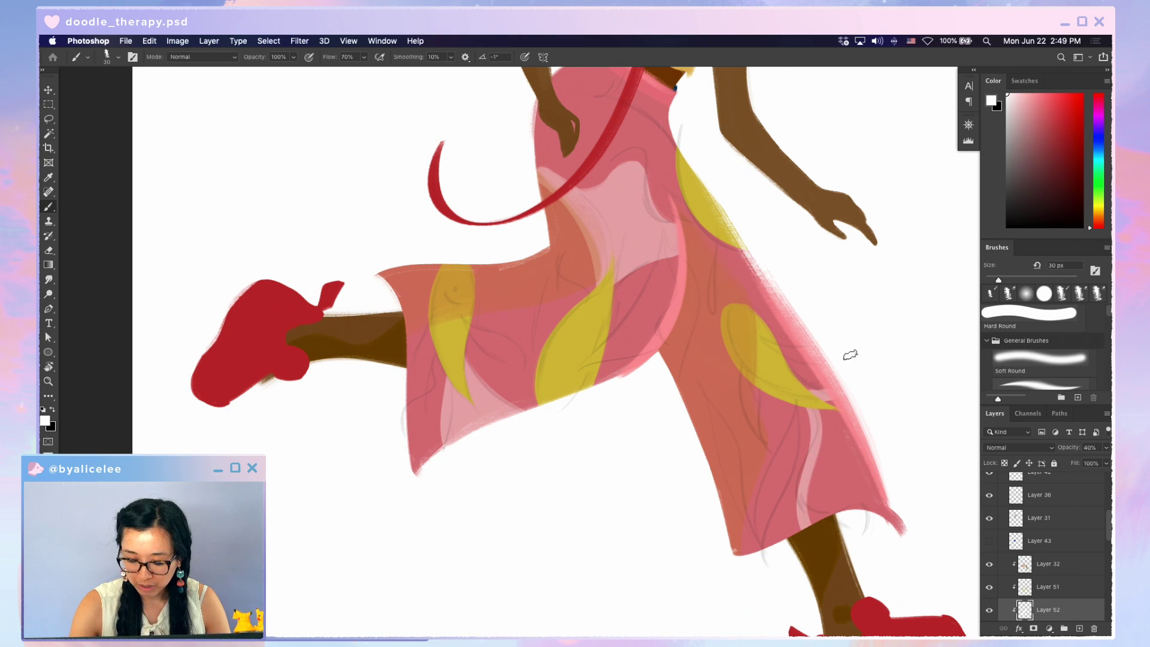
left_click_drag(794, 392, 825, 384)
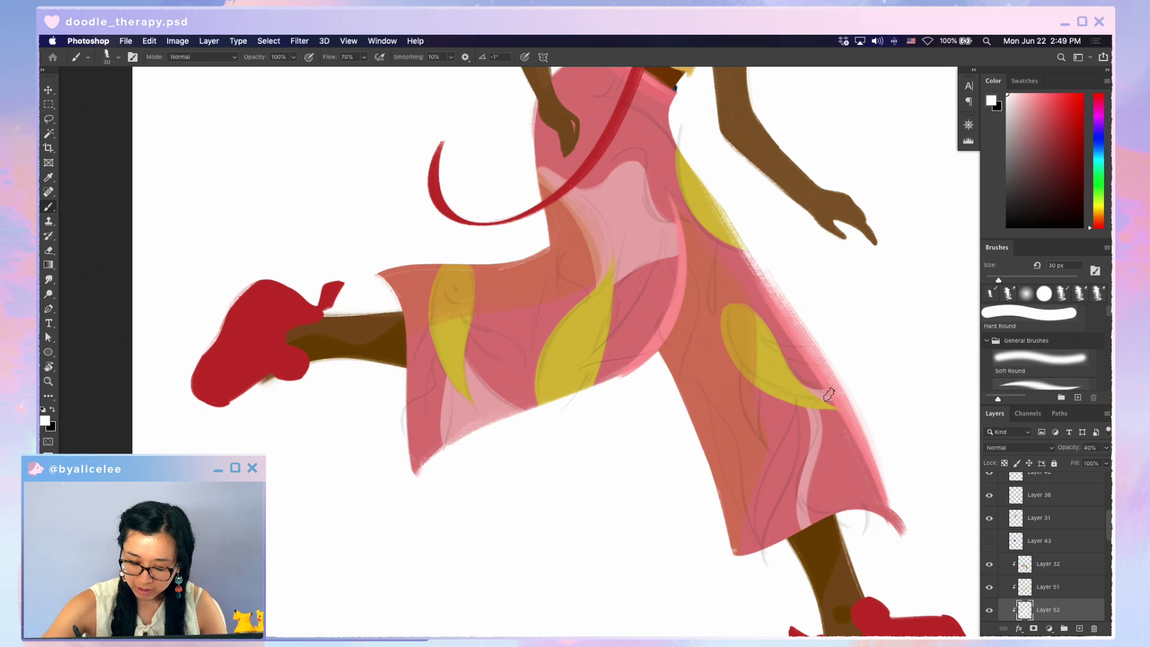
key("e")
key("b")
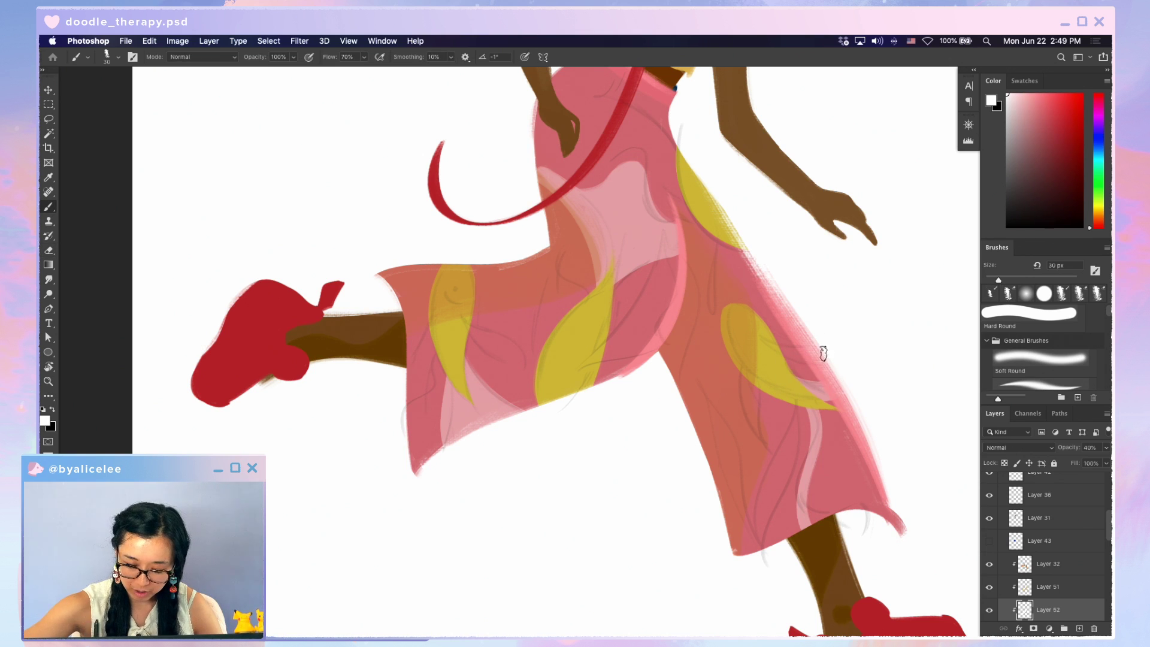
left_click_drag(826, 412, 814, 521)
key("super+z")
mouse_move(816, 401)
left_mouse_down()
mouse_move(809, 522)
mouse_move(820, 480)
mouse_move(814, 418)
mouse_move(845, 517)
mouse_move(827, 516)
mouse_move(831, 421)
mouse_move(866, 479)
mouse_move(863, 431)
left_mouse_up()
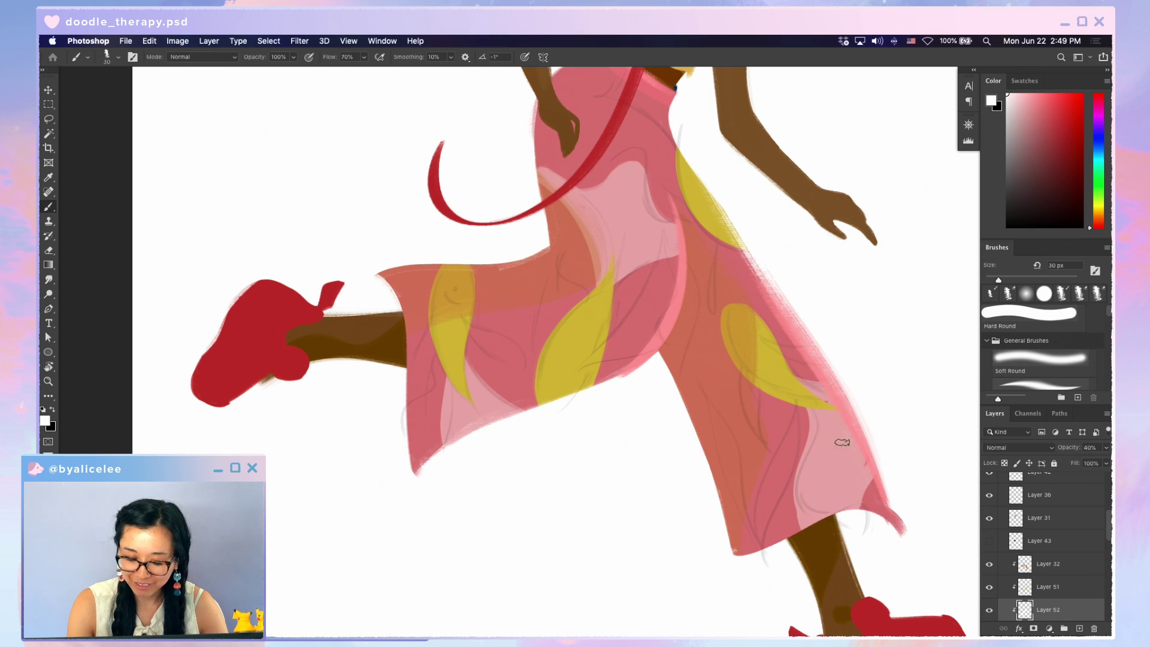
Trim and smooth the edges of the white shape near the standing leg's hem using the Eraser and Brush
key("e")
left_click_drag(802, 467, 840, 500)
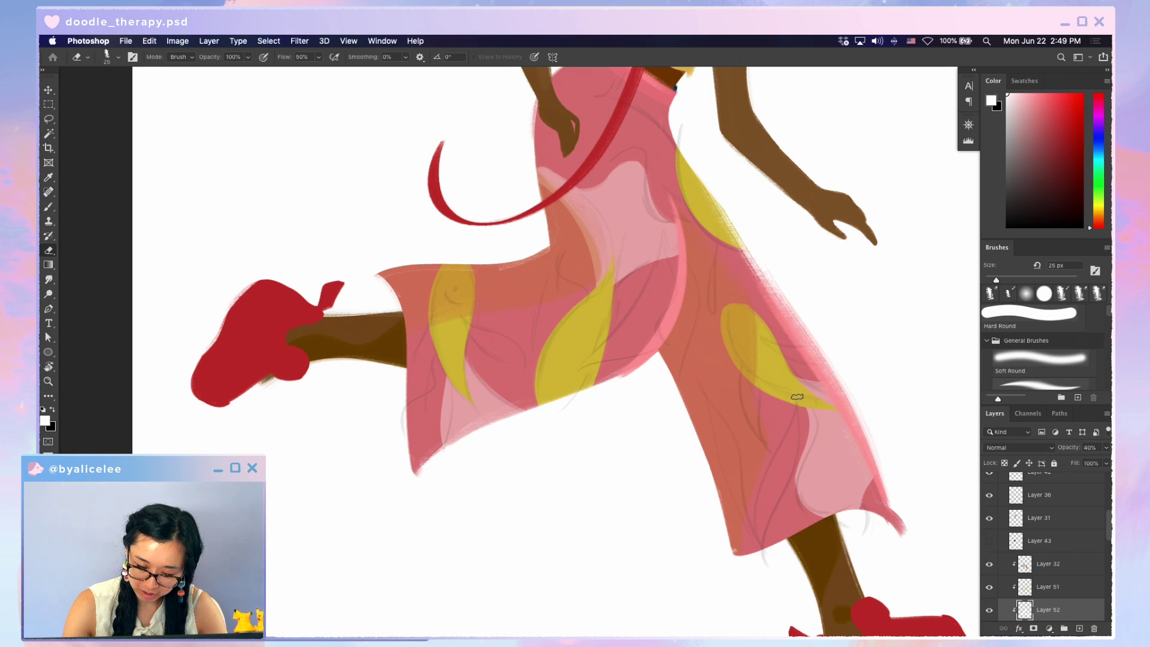
key("b")
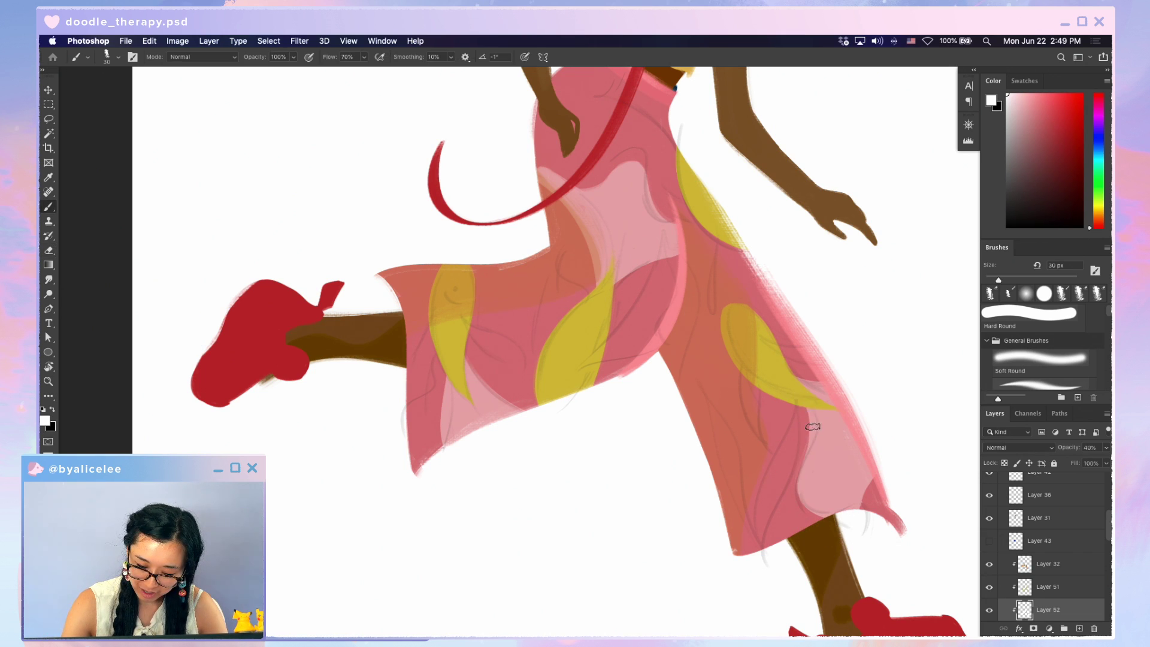
key("e")
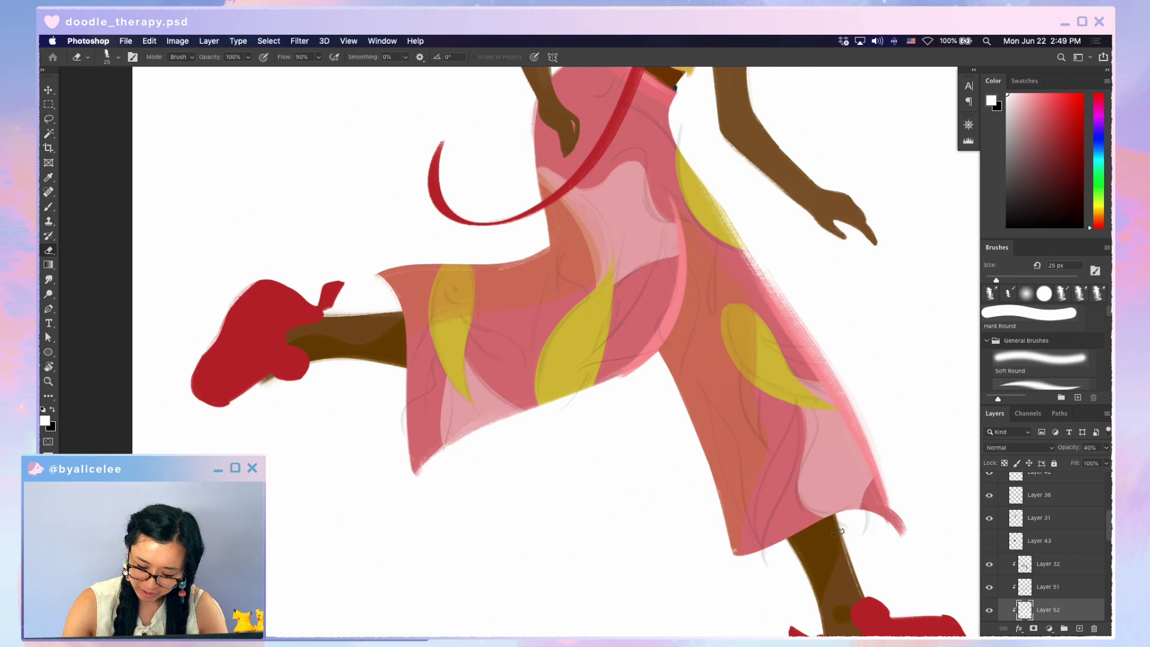
key("b")
key("e")
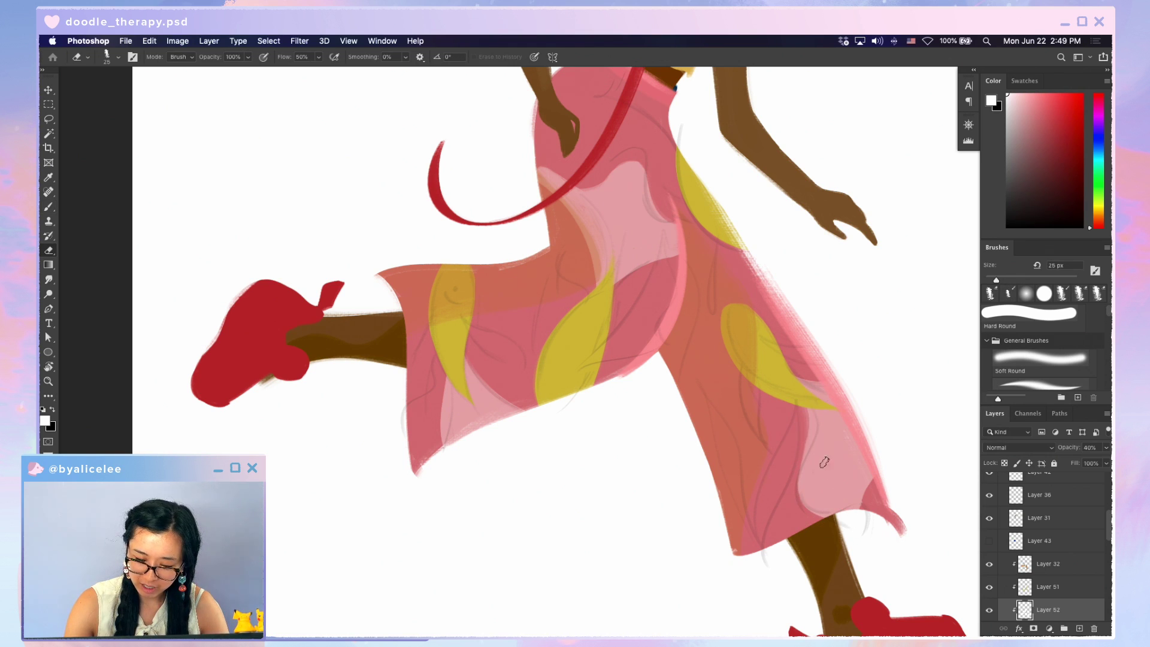
Save the document and carve back the white shape's outer edge near the standing leg's hem with the Eraser, undoing the last stroke
key("super+s")
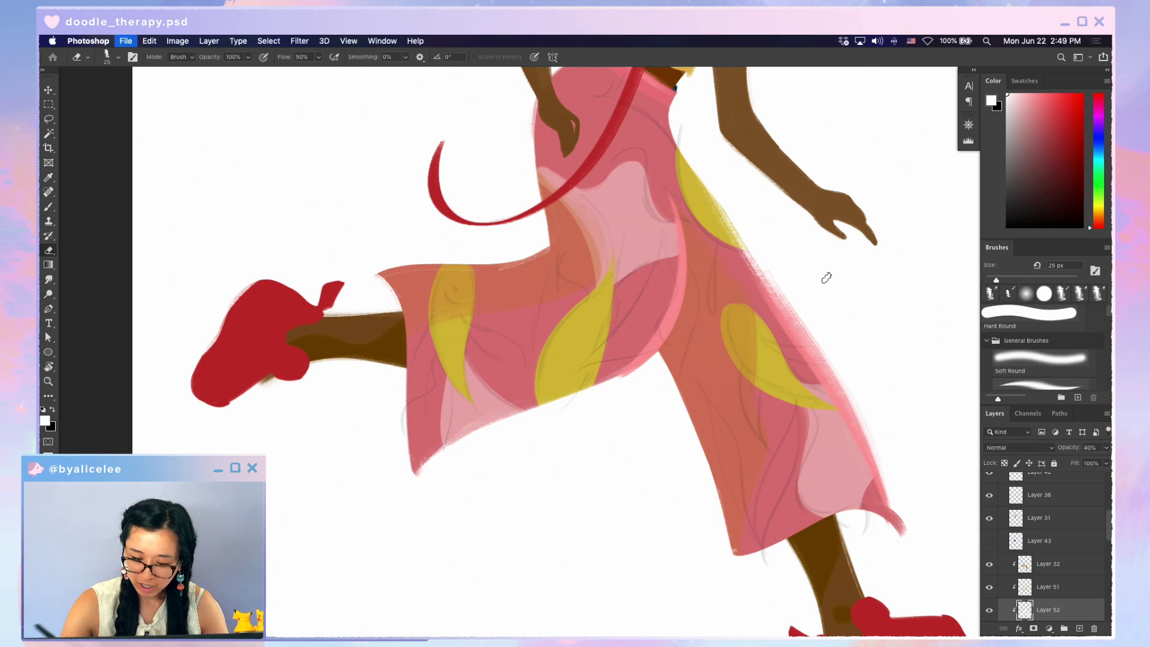
left_click_drag(863, 512, 856, 466)
key("b")
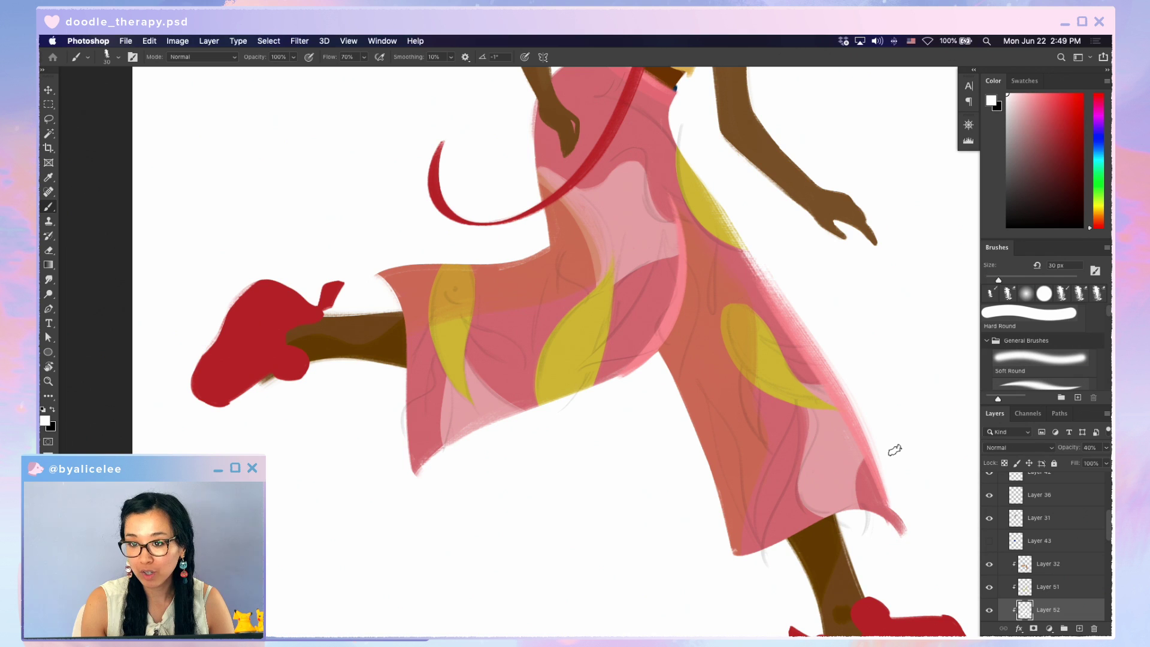
key("e")
left_click_drag(874, 458, 864, 519)
left_click_drag(874, 460, 854, 480)
key("ctrl+z")
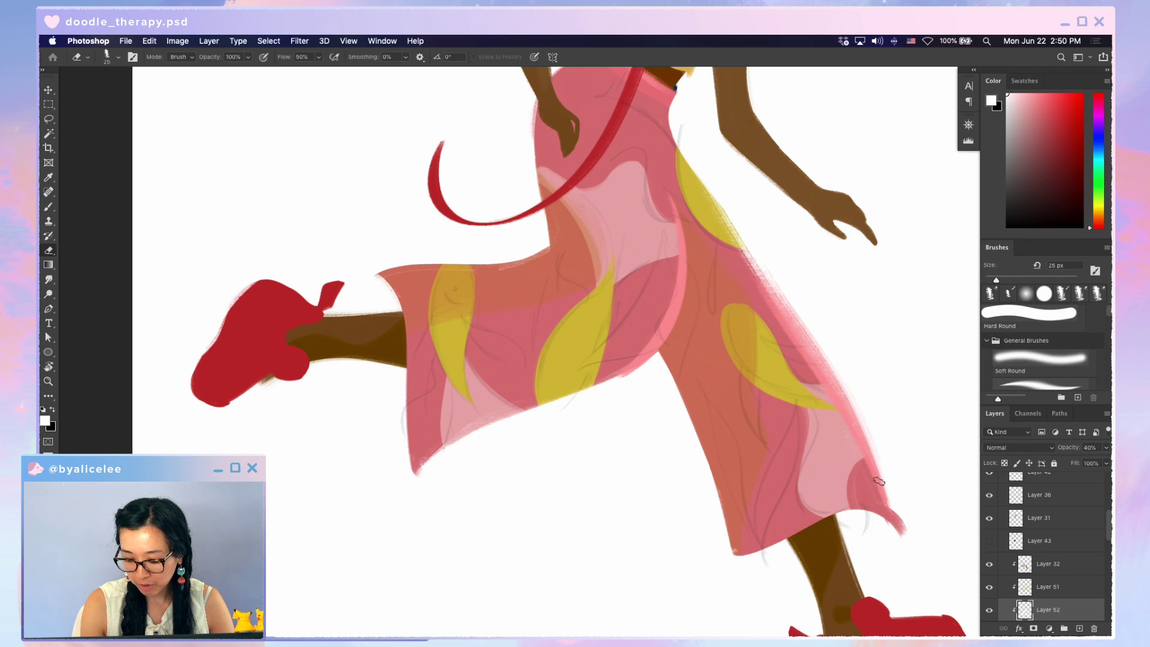
Paint a filled translucent white shape down the standing leg's upper half, around the yellow leaf, redoing one outline stroke
key("b")
left_click_drag(706, 172, 714, 193)
left_click_drag(719, 288, 689, 396)
key("ctrl+z")
mouse_move(722, 266)
left_mouse_down()
mouse_move(662, 381)
mouse_move(700, 342)
mouse_move(743, 477)
left_mouse_up()
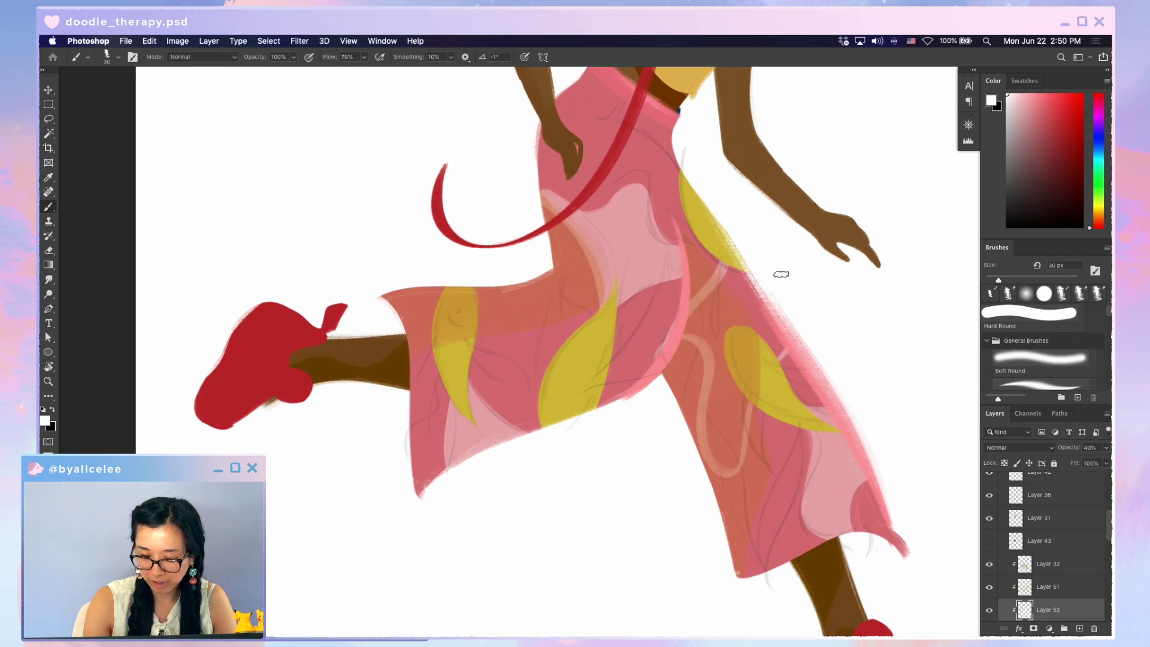
key("e")
key("b")
mouse_move(706, 308)
left_mouse_down()
mouse_move(726, 359)
mouse_move(756, 317)
mouse_move(789, 312)
mouse_move(782, 336)
mouse_move(743, 323)
mouse_move(720, 374)
mouse_move(701, 326)
mouse_move(719, 372)
mouse_move(742, 361)
mouse_move(748, 370)
mouse_move(728, 463)
left_mouse_up()
Clean up the edges of the new white shape on the standing leg using the Eraser and Brush
key("e")
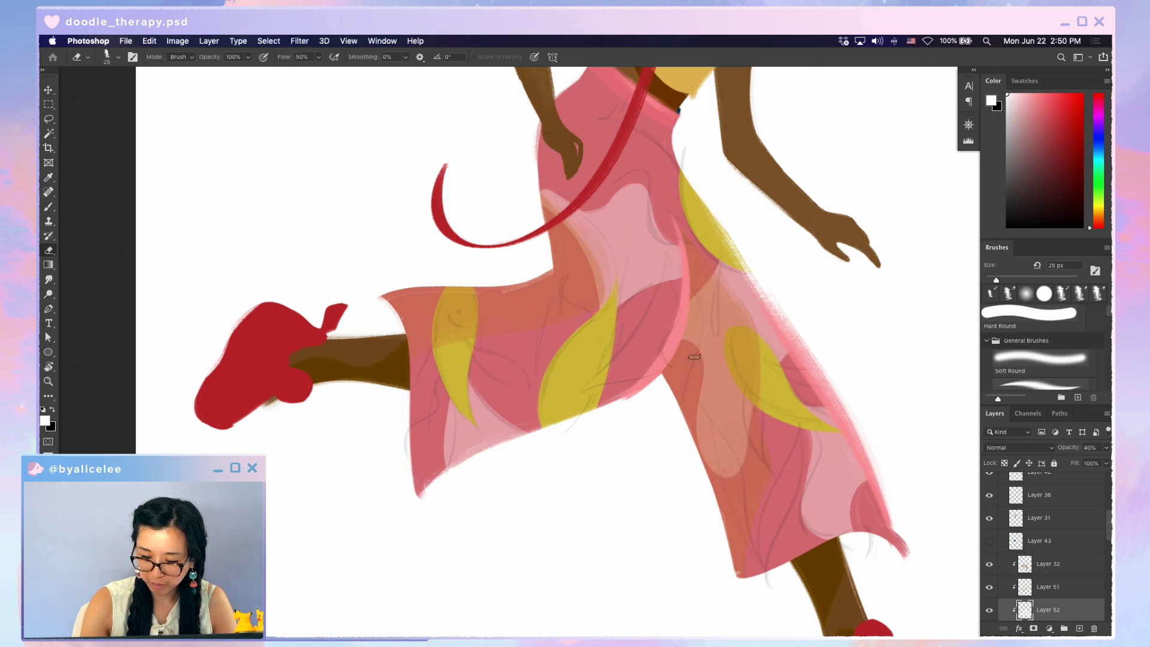
key("r")
mouse_move(832, 384)
left_mouse_down()
mouse_move(677, 560)
mouse_move(506, 491)
left_mouse_up()
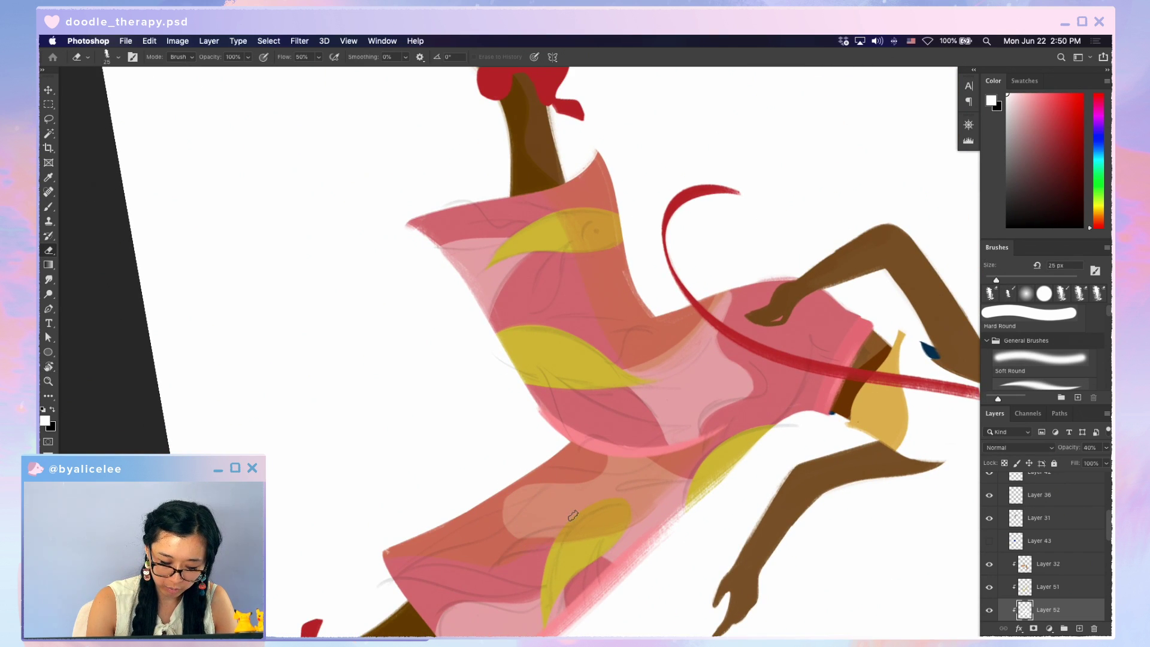
key("Escape")
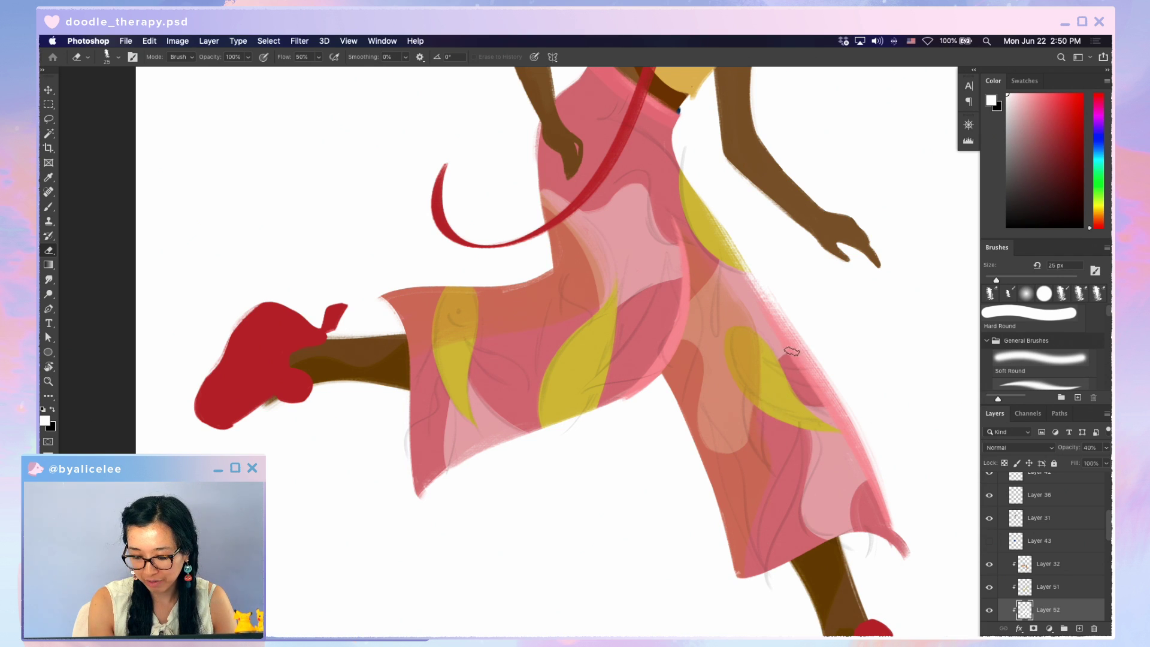
key("b")
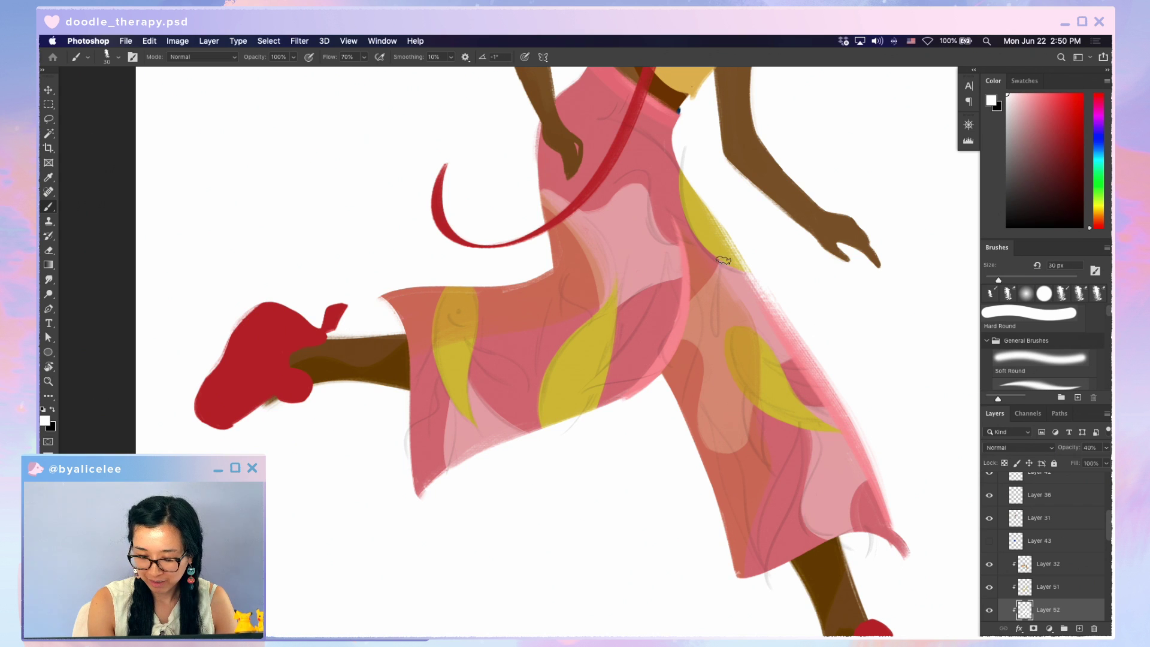
key("e")
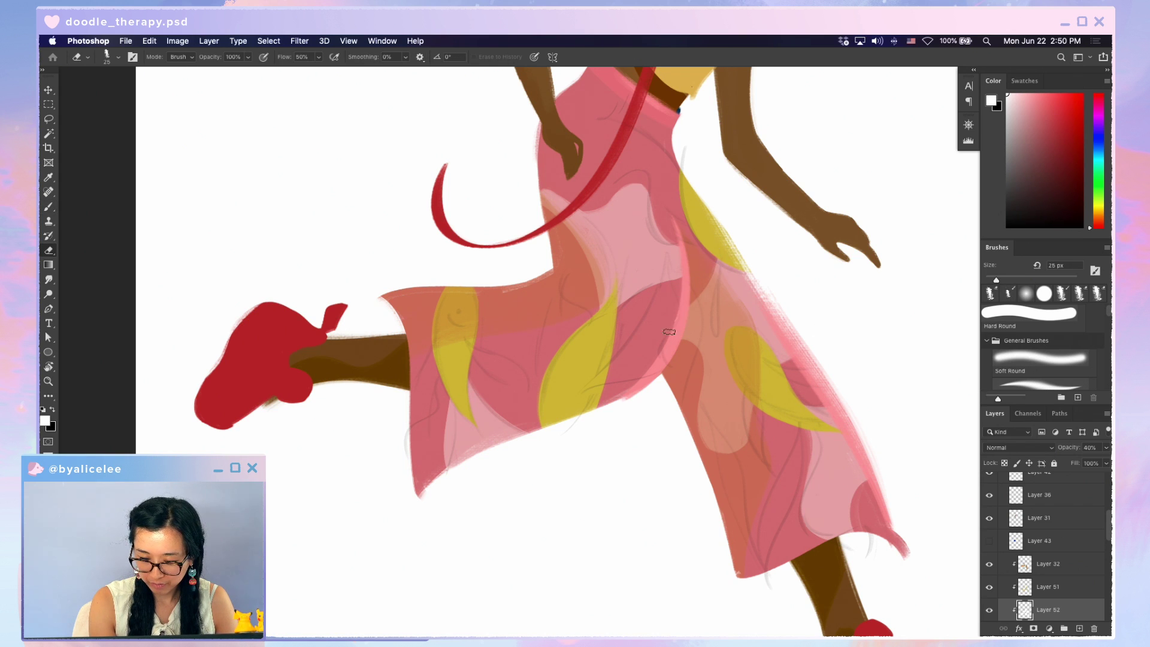
Paint a translucent white shape at the waist of the pants and set the white shapes' layer opacity to 30%
key("super+minus")
key("super+minus")
key("super+equal")
key("super+equal")
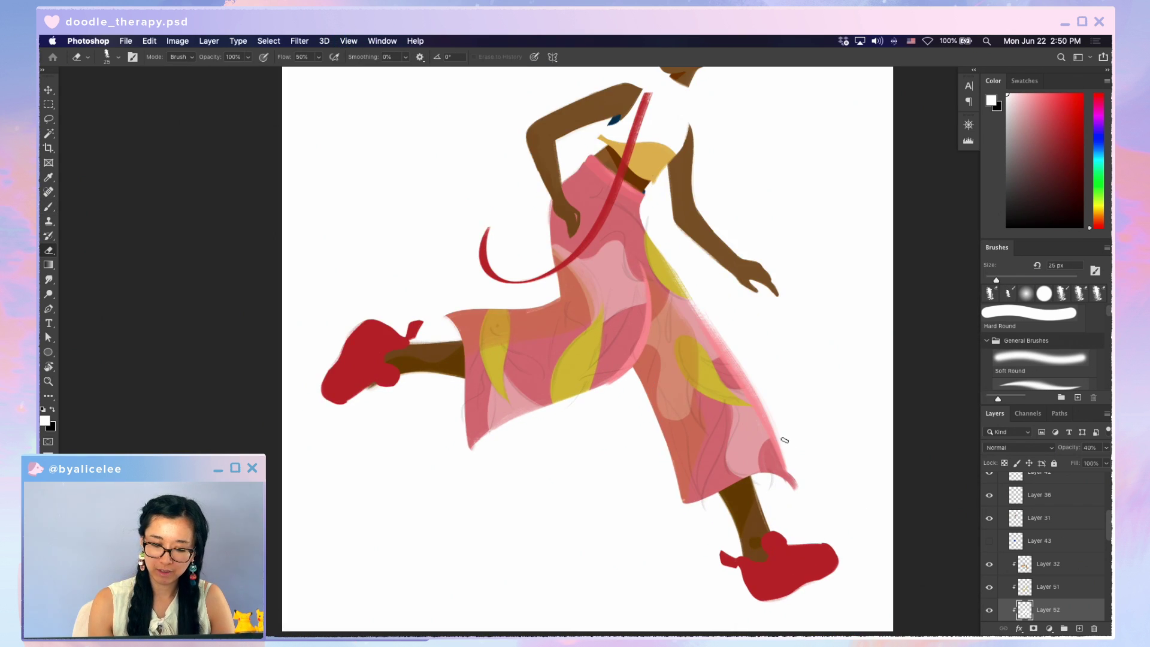
key("b")
mouse_move(545, 172)
left_mouse_down()
mouse_move(622, 170)
mouse_move(553, 177)
mouse_move(607, 184)
mouse_move(604, 160)
left_mouse_up()
key("v")
key("3")
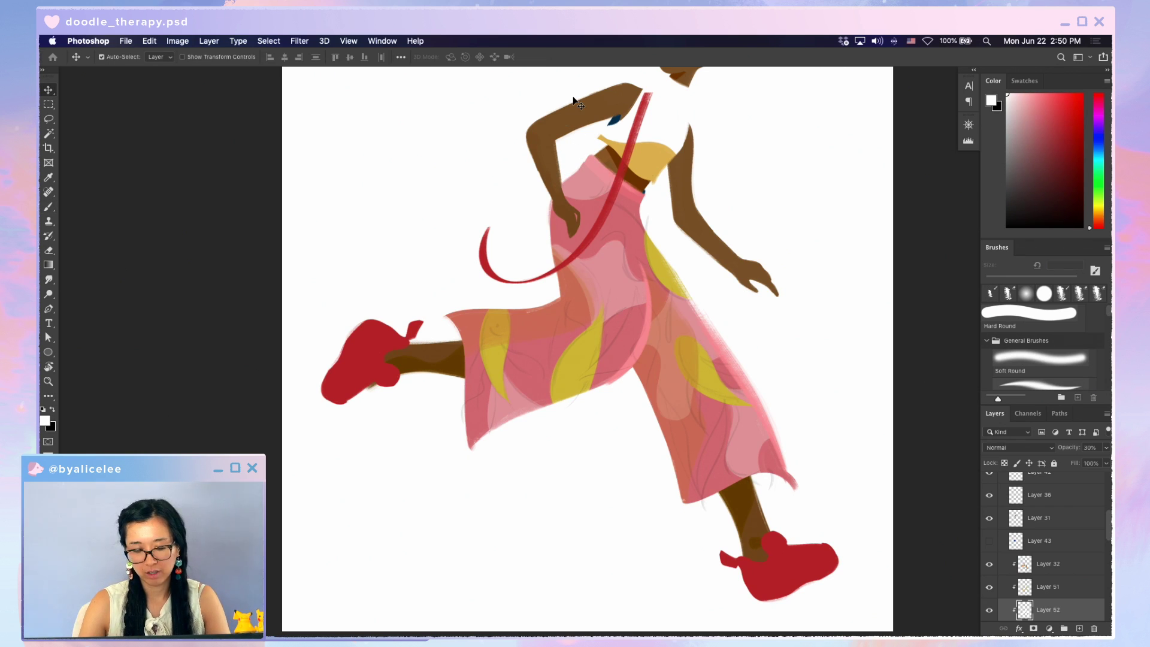
Hide the orange shading layer over the pants and reselect the white shapes' layer, keeping its opacity at 30%
key("super+minus")
left_click(659, 353)
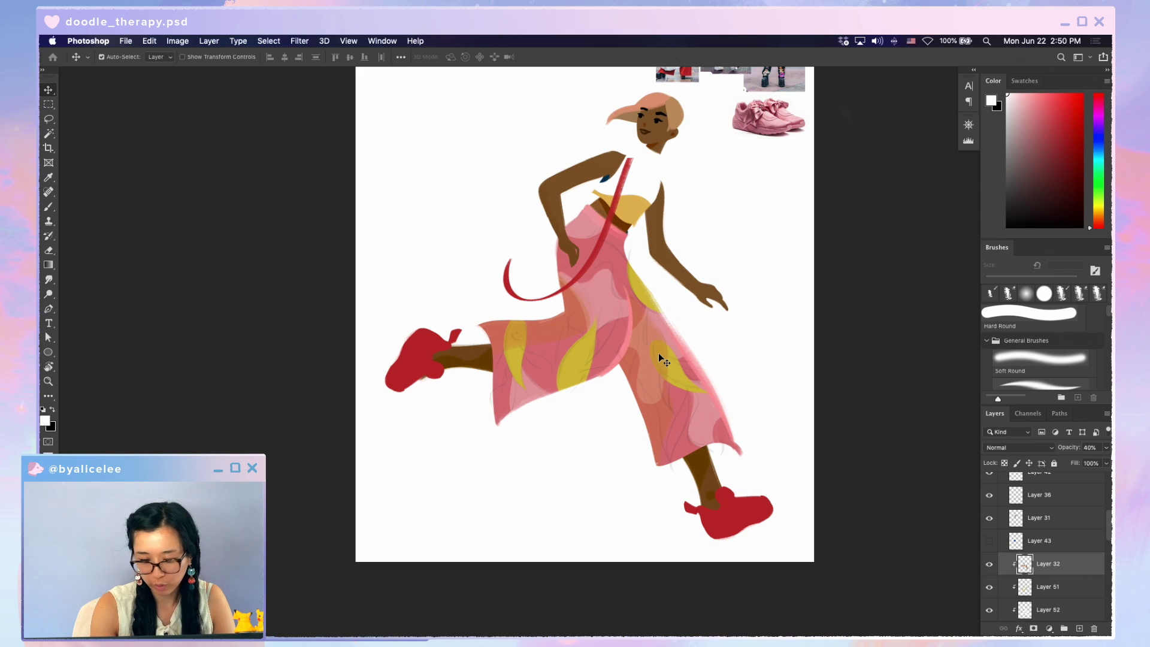
left_click(990, 566)
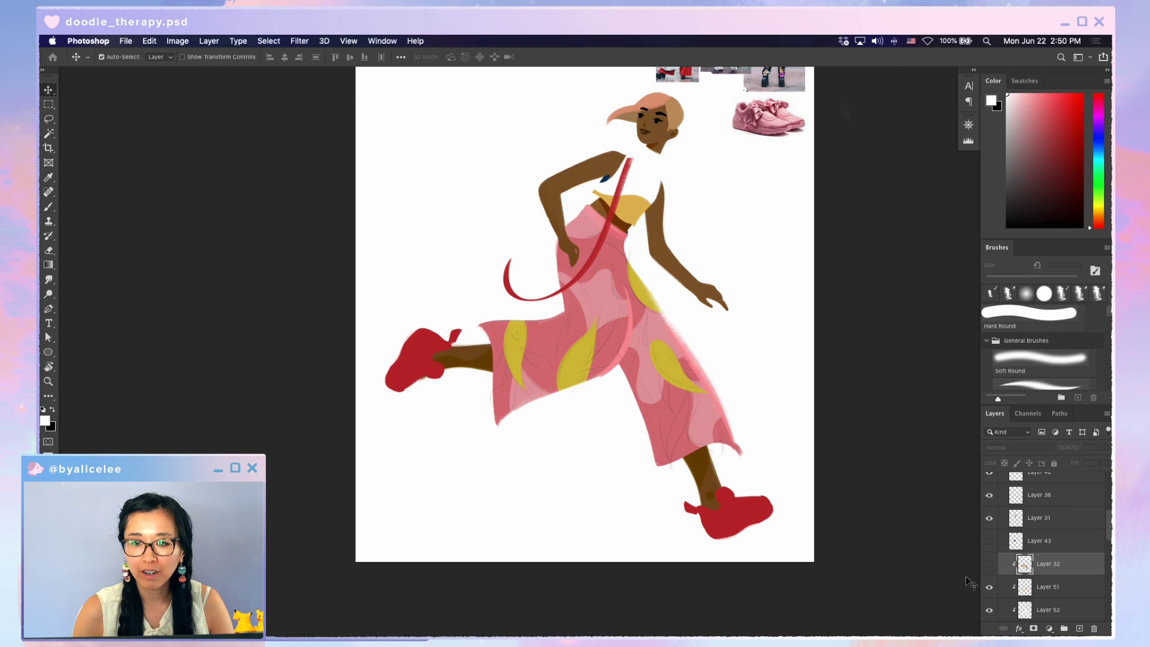
left_click(656, 332)
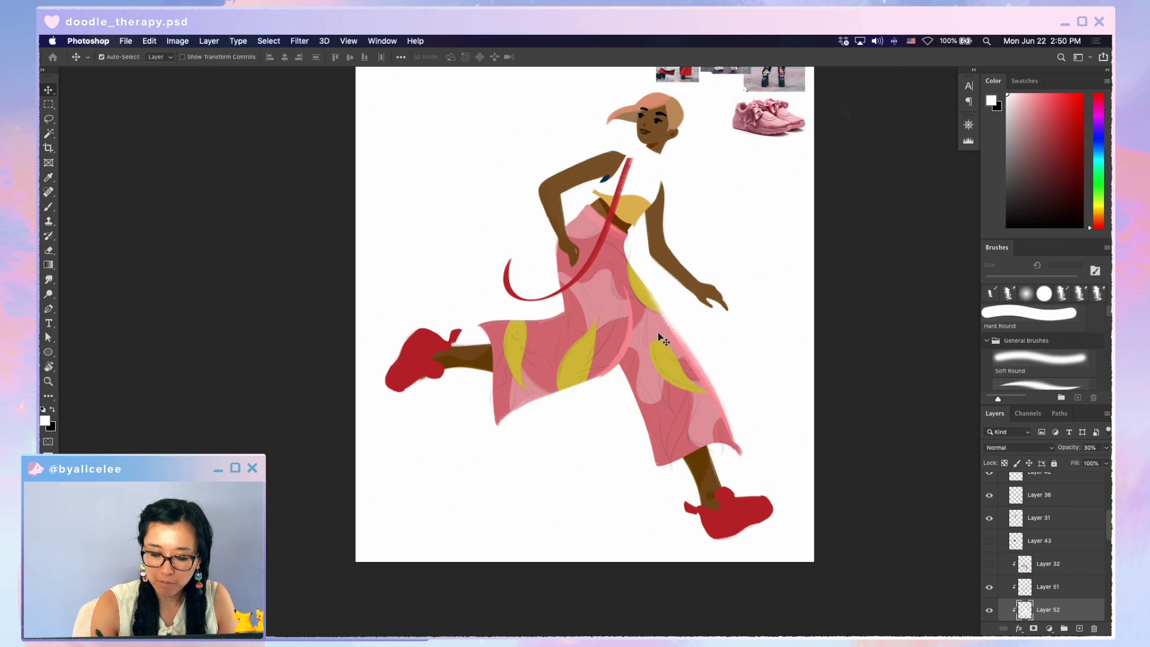
key("3")
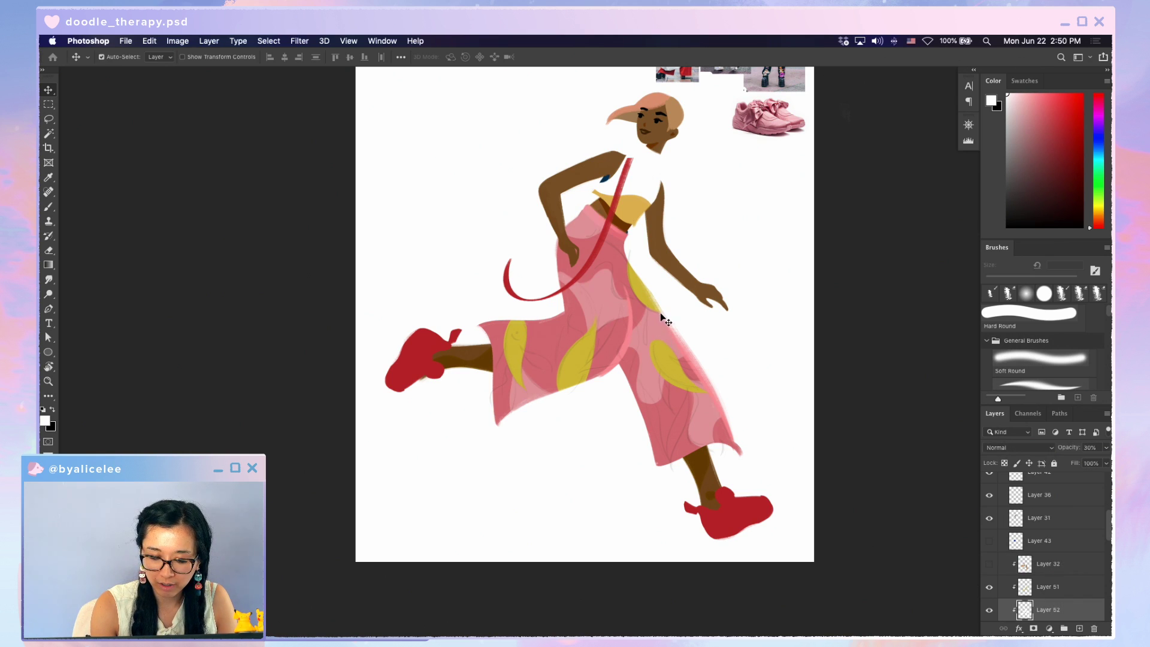
Refine the edges of the white shapes on the waist and standing leg with the Brush and Eraser
scroll(664, 302, "up", 2)
key("super+equal")
key("super+equal")
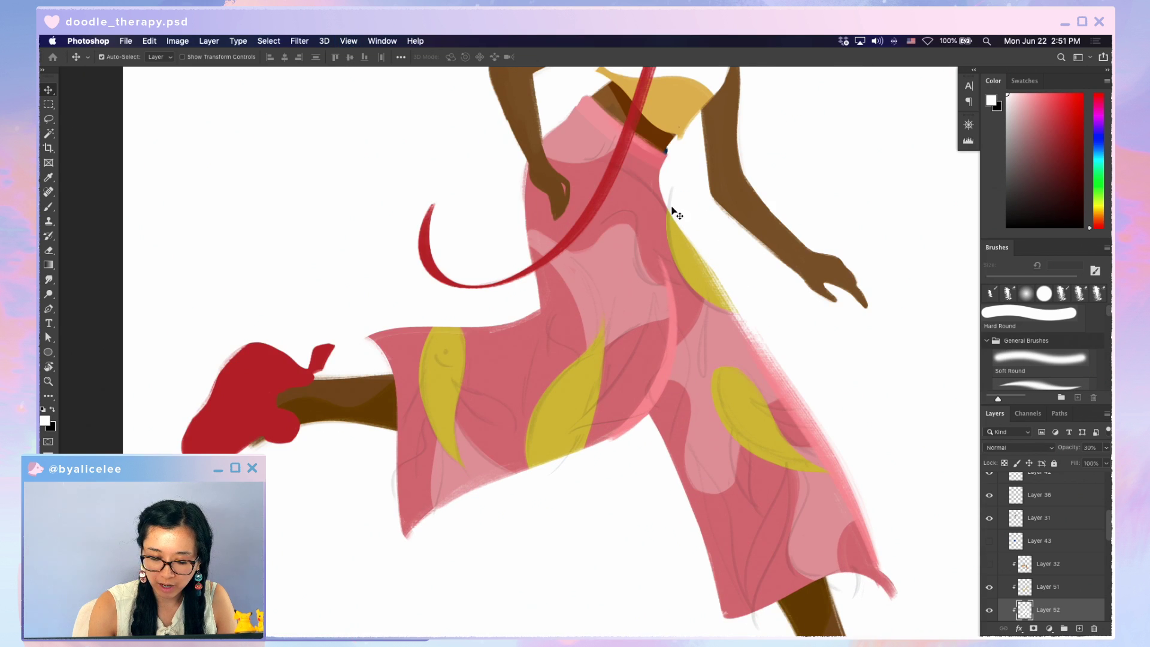
key("b")
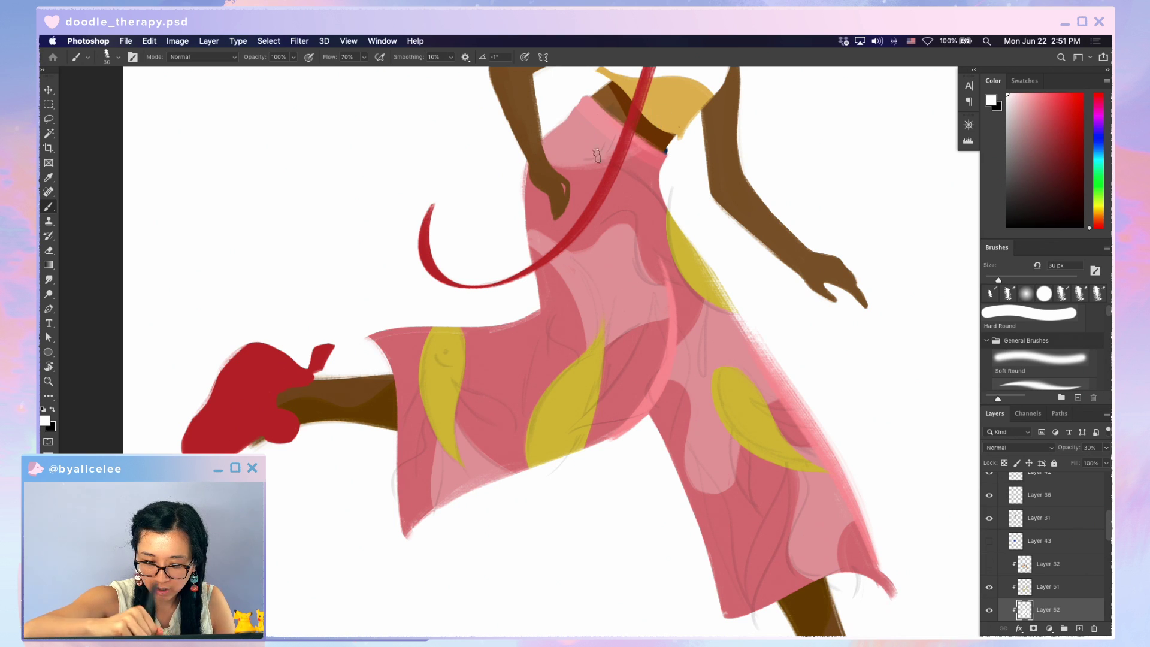
key("e")
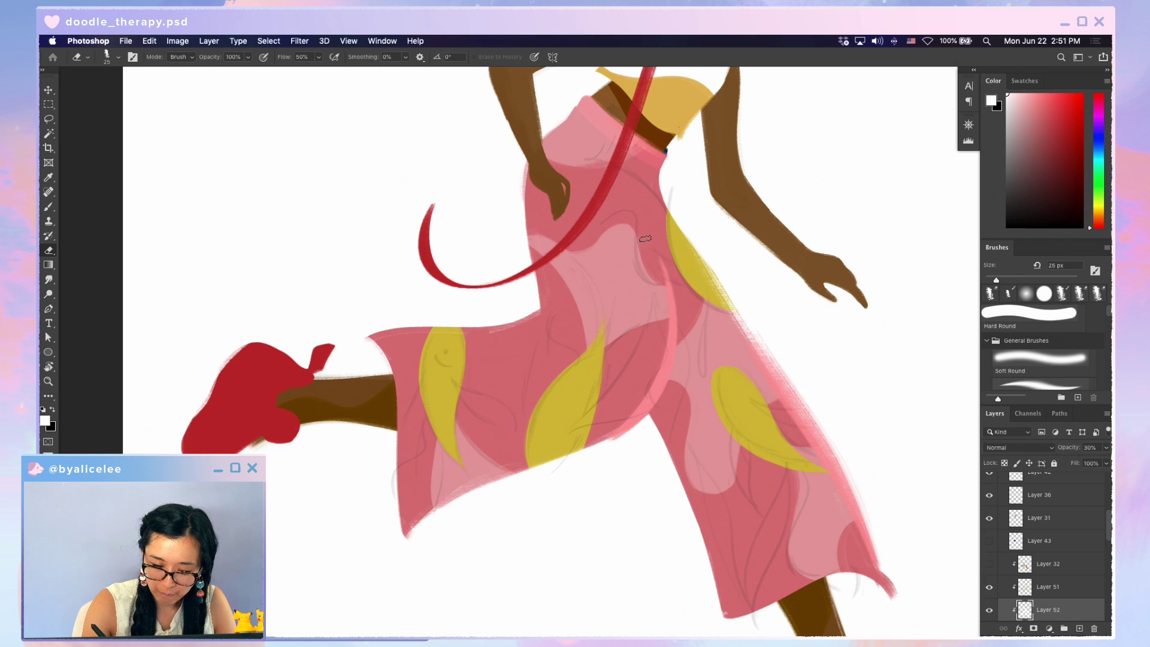
key("b")
key("e")
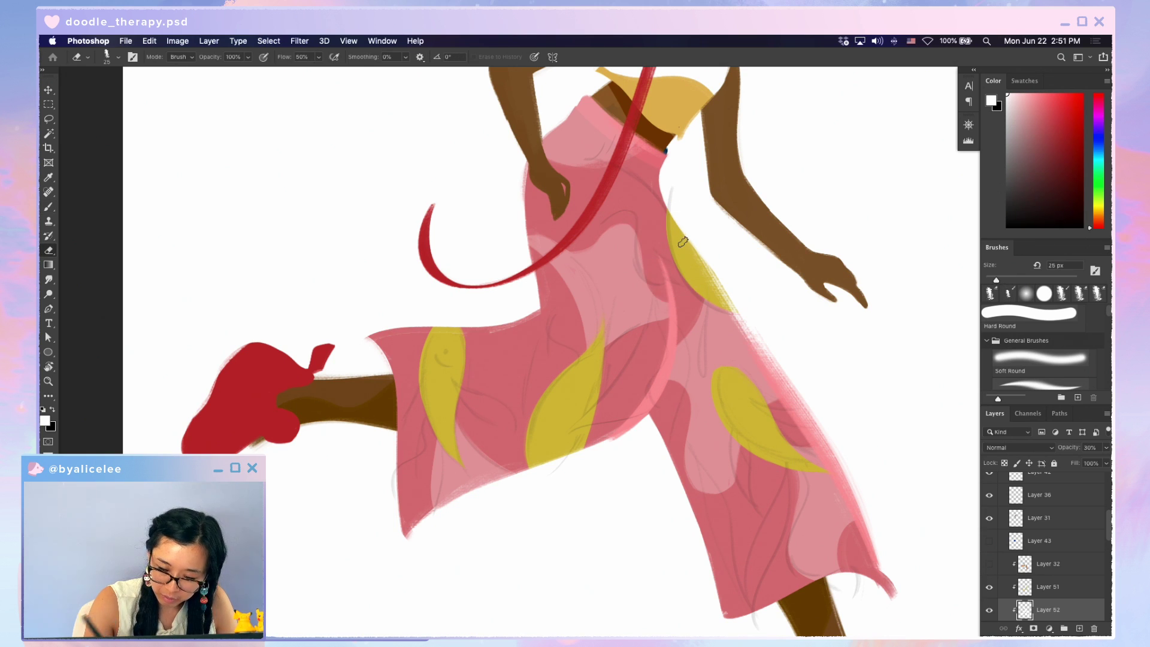
key("ctrl+minus")
key("ctrl+minus")
key("ctrl+plus")
key("ctrl+plus")
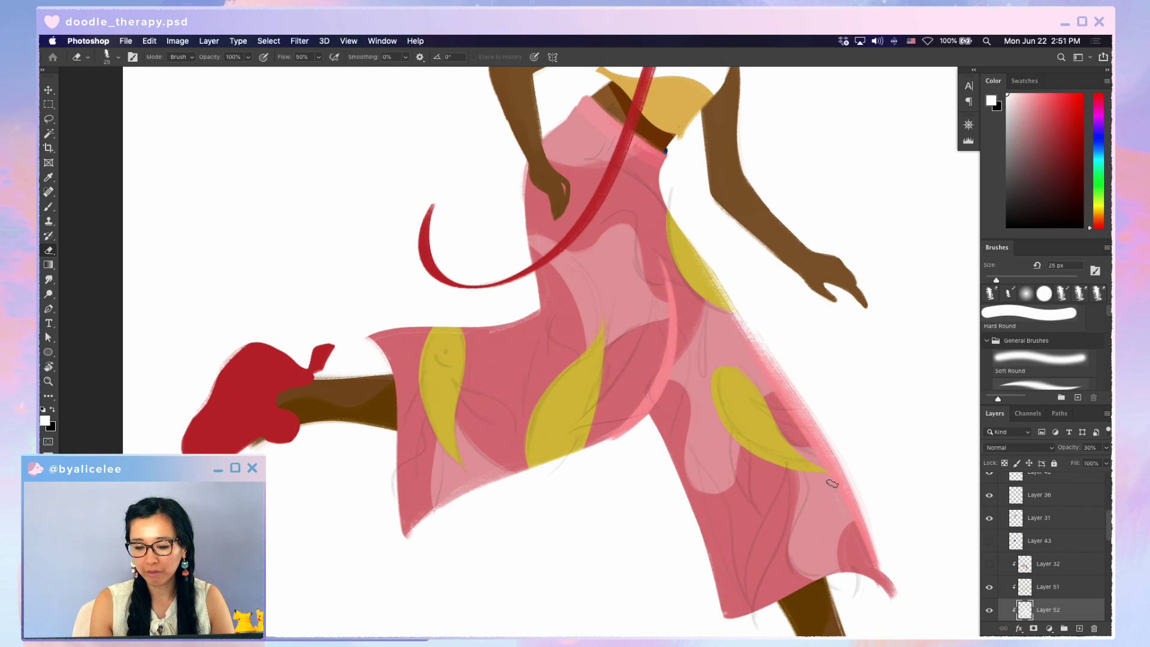
key("ctrl+minus")
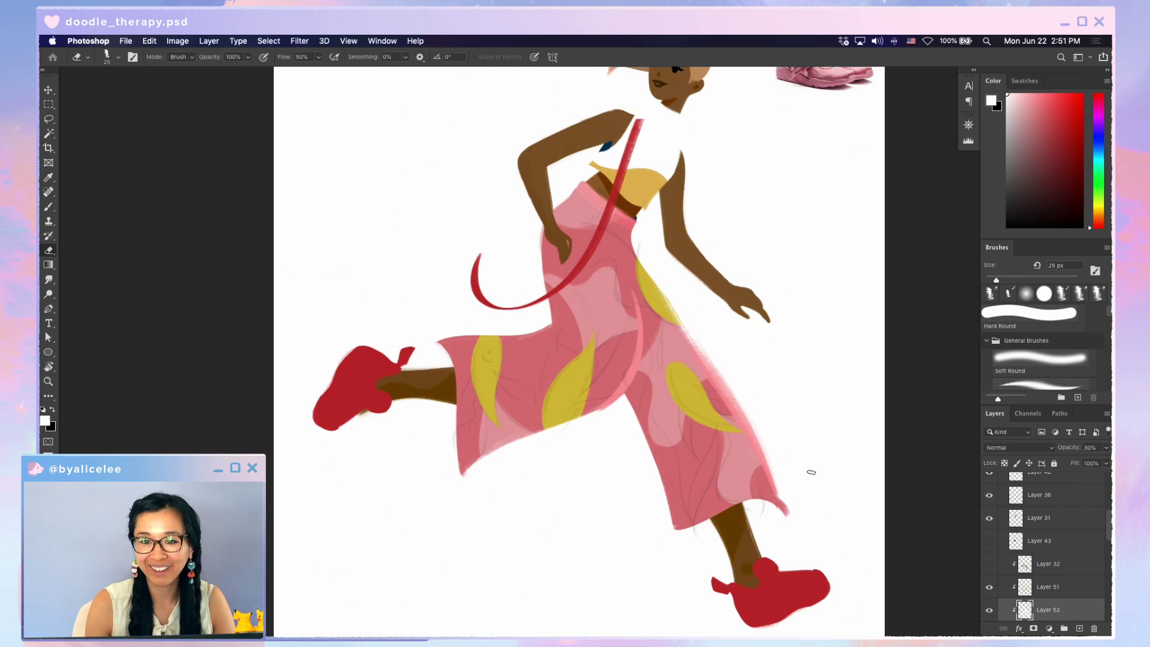
Tint the white shapes with a gradient of pink sampled from the pants, locking transparent pixels, and set the layer opacity to 40%
key("v")
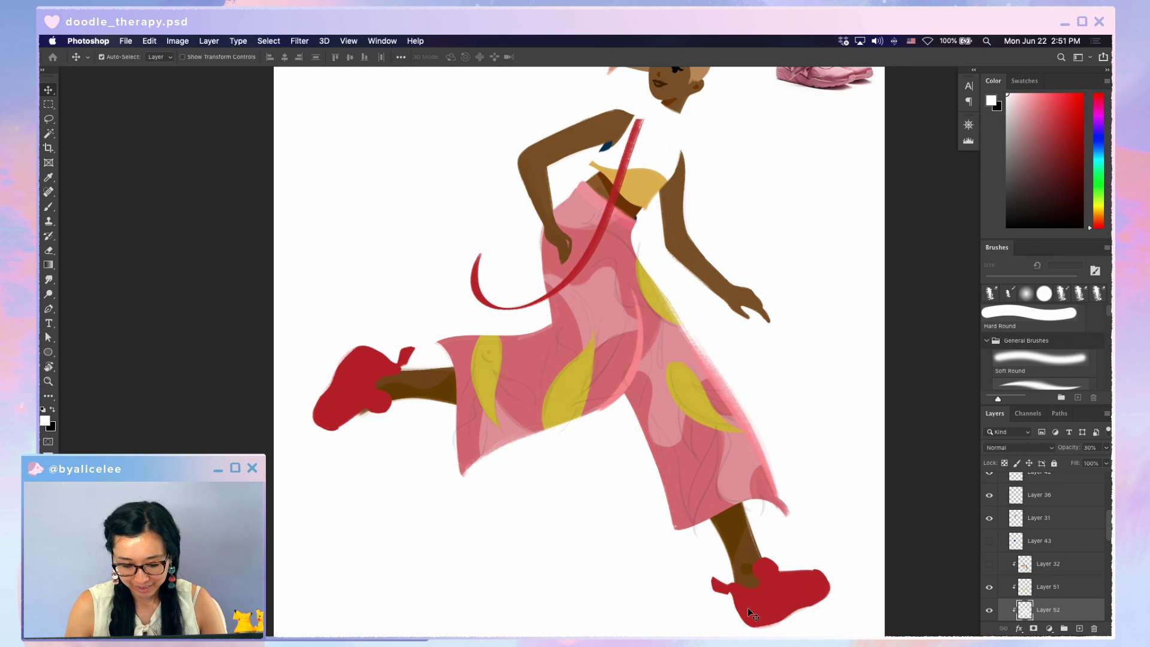
key("2")
key("slash")
key("g")
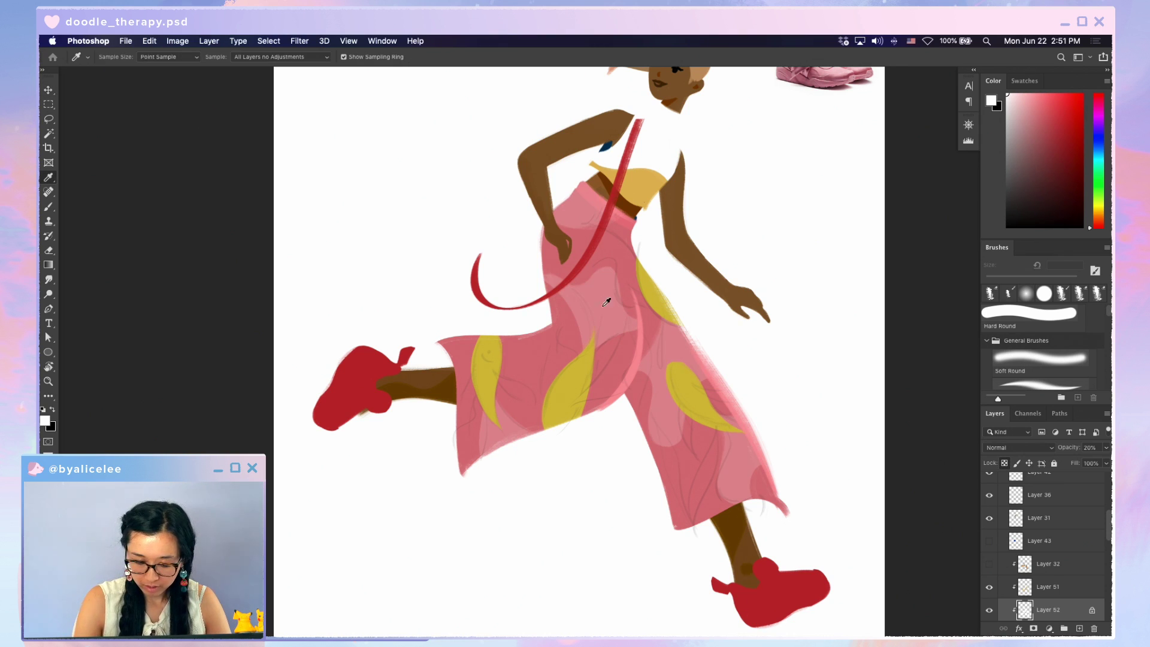
left_click(606, 231, "alt")
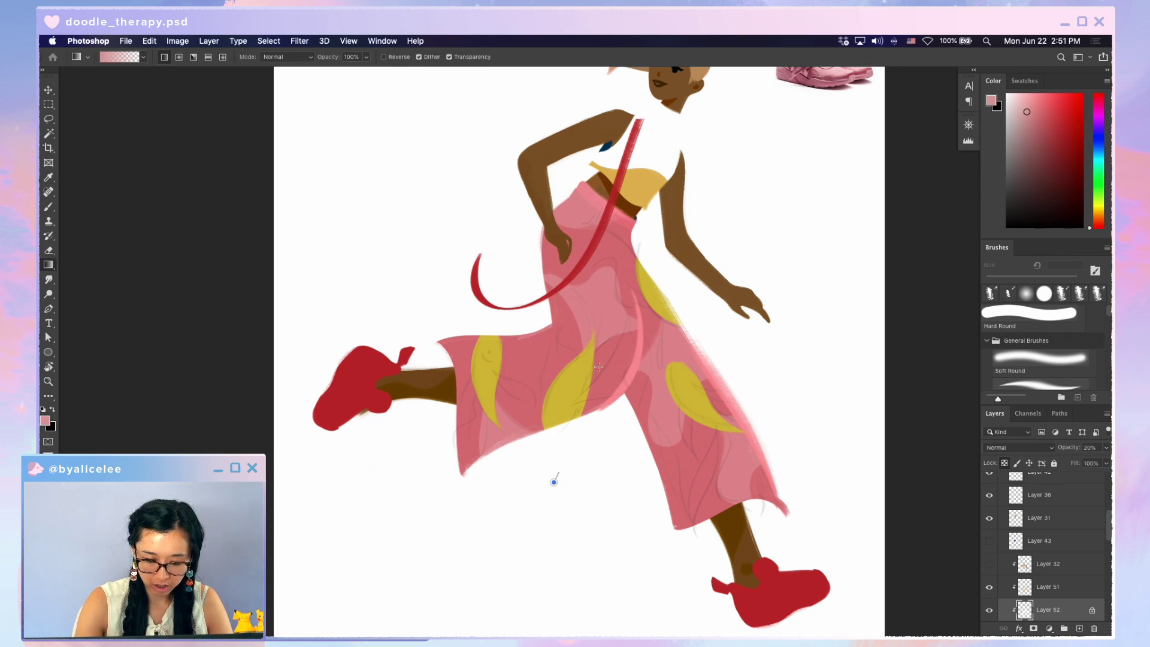
key("v")
key("0")
key("4")
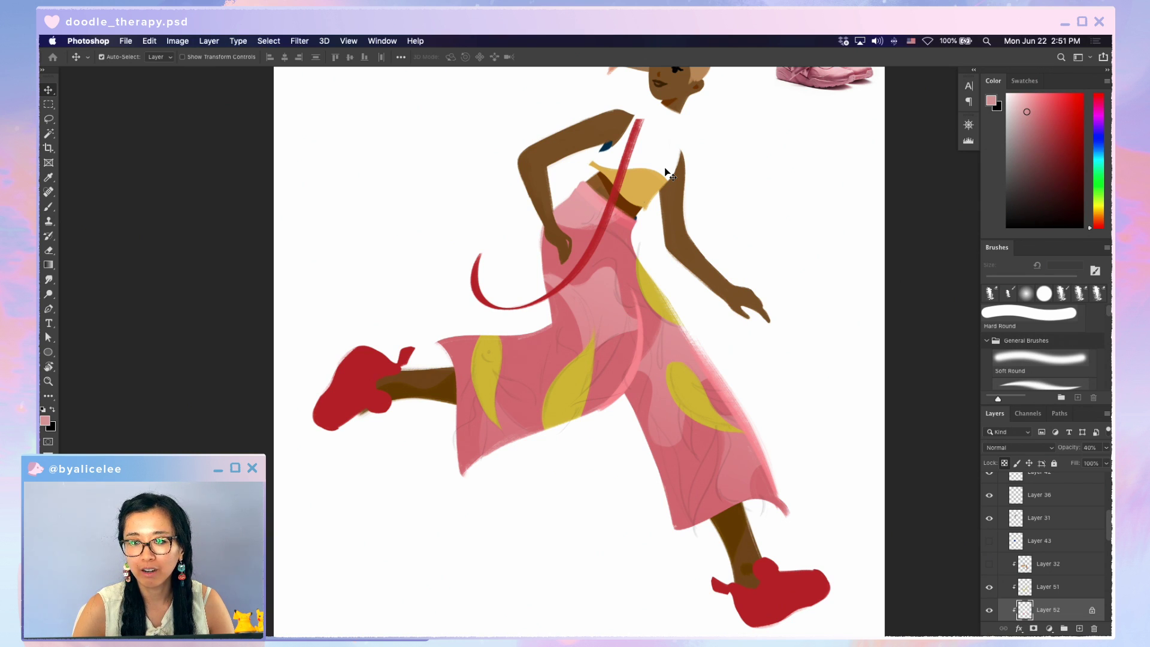
Add a new layer above the yellow leaves and mix a salmon-orange painting color starting from the sampled leaf yellow
key("super+plus")
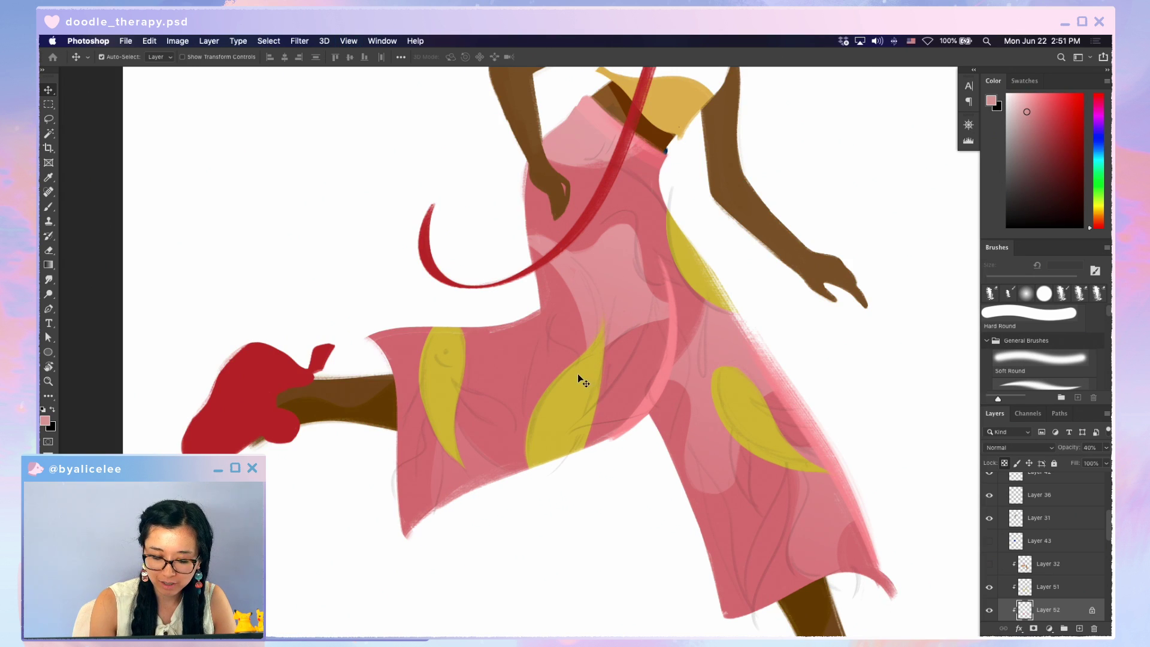
left_click(578, 376, "super")
key("super+shift+n")
key("Return")
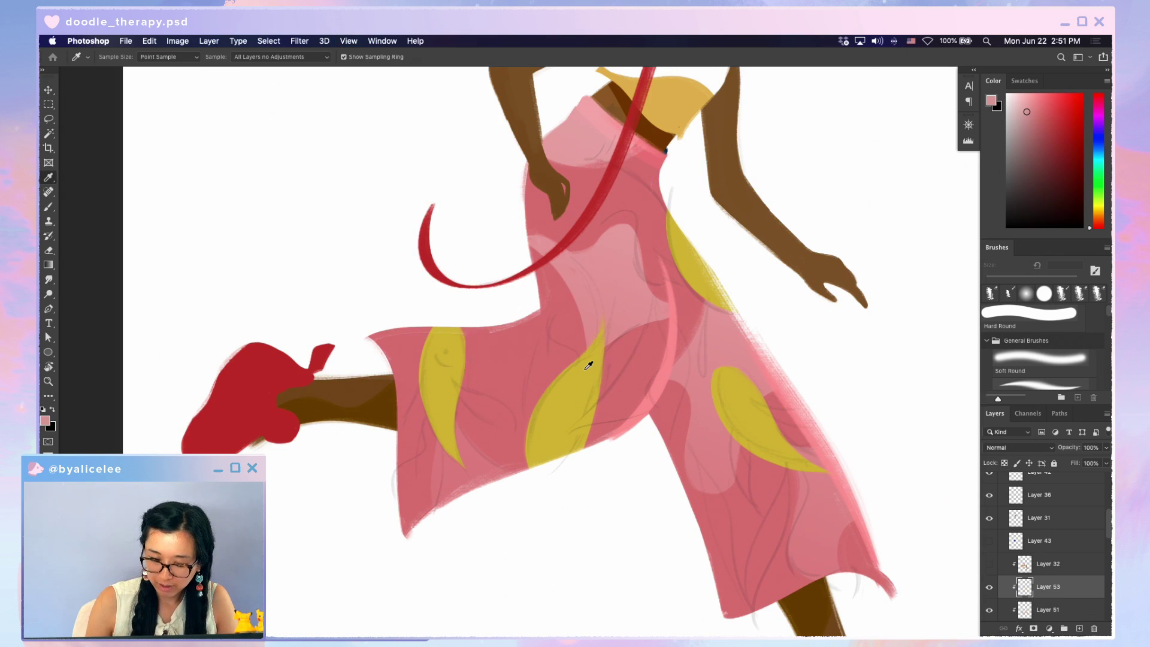
key("i")
left_click(590, 366)
left_click(1099, 213)
left_click(1029, 95)
left_click(1039, 102)
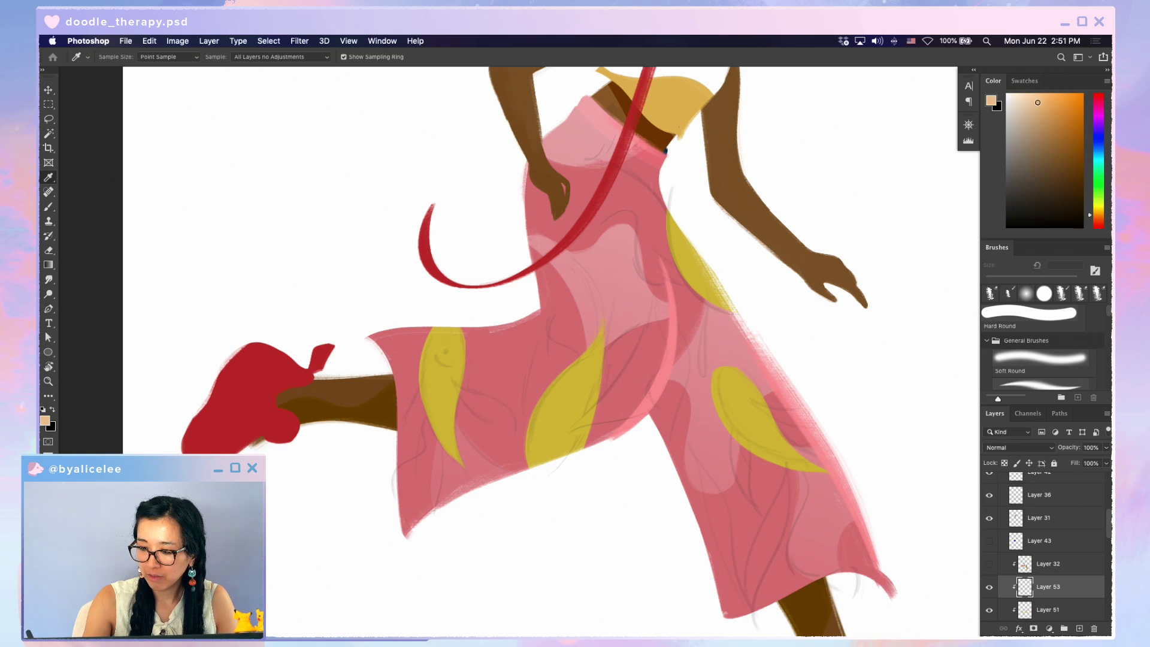
left_click(1101, 222)
Paint a filled salmon-orange leaf on the raised leg beside the yellow leaf, near the pants' front edge
key("b")
mouse_move(573, 423)
left_mouse_down()
mouse_move(640, 299)
mouse_move(657, 319)
mouse_move(638, 366)
left_mouse_up()
left_click_drag(652, 312, 637, 407)
mouse_move(650, 341)
left_mouse_down()
mouse_move(578, 426)
mouse_move(642, 406)
mouse_move(607, 406)
mouse_move(655, 362)
mouse_move(609, 404)
left_mouse_up()
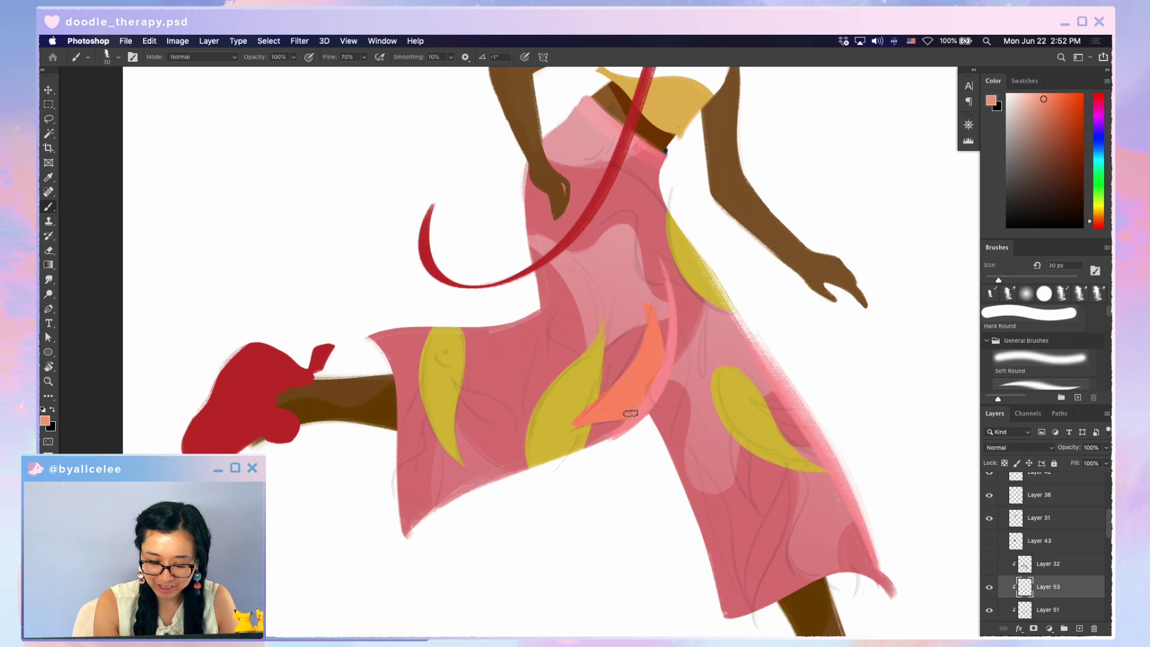
Reshape the orange leaf's tips and sides with the Eraser and Brush, undoing one erasing stroke and adding a second lobe
key("e")
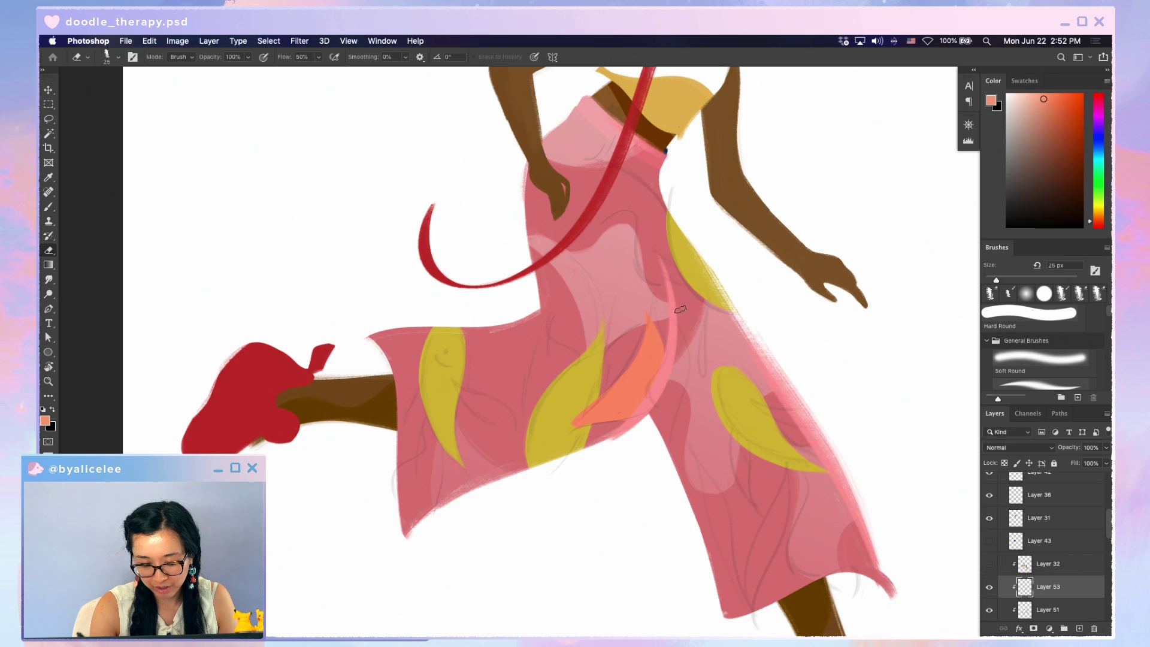
left_click_drag(667, 353, 644, 401)
key("super+z")
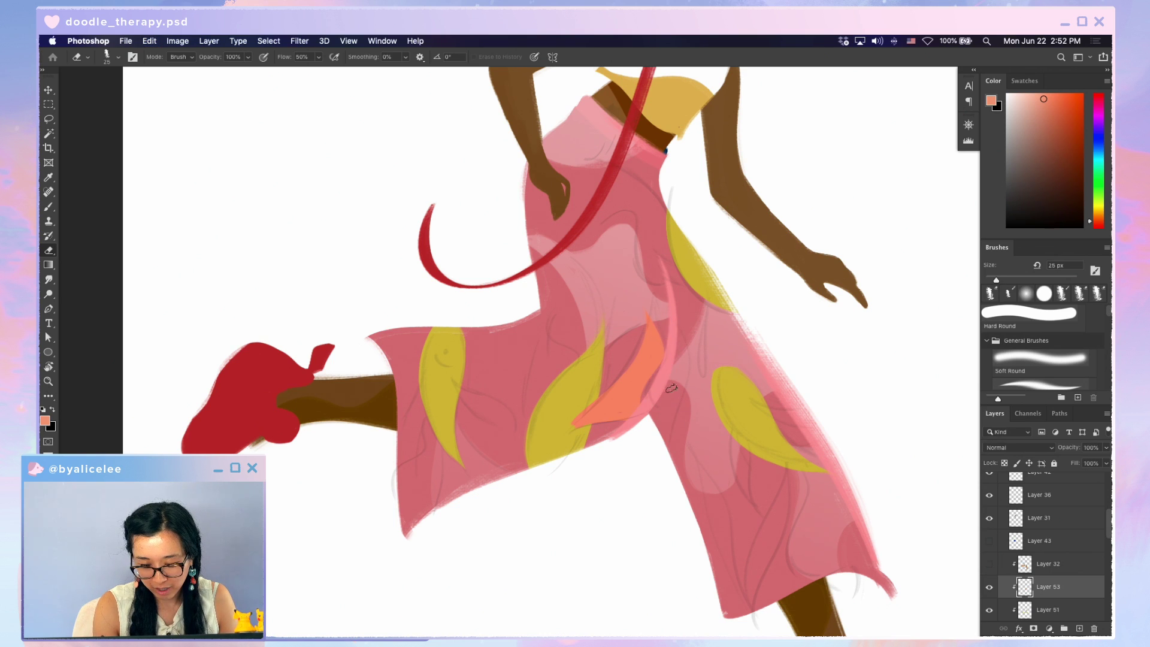
mouse_move(647, 308)
left_mouse_down()
mouse_move(679, 358)
mouse_move(643, 318)
mouse_move(587, 405)
mouse_move(648, 319)
mouse_move(642, 310)
mouse_move(567, 419)
left_mouse_up()
key("b")
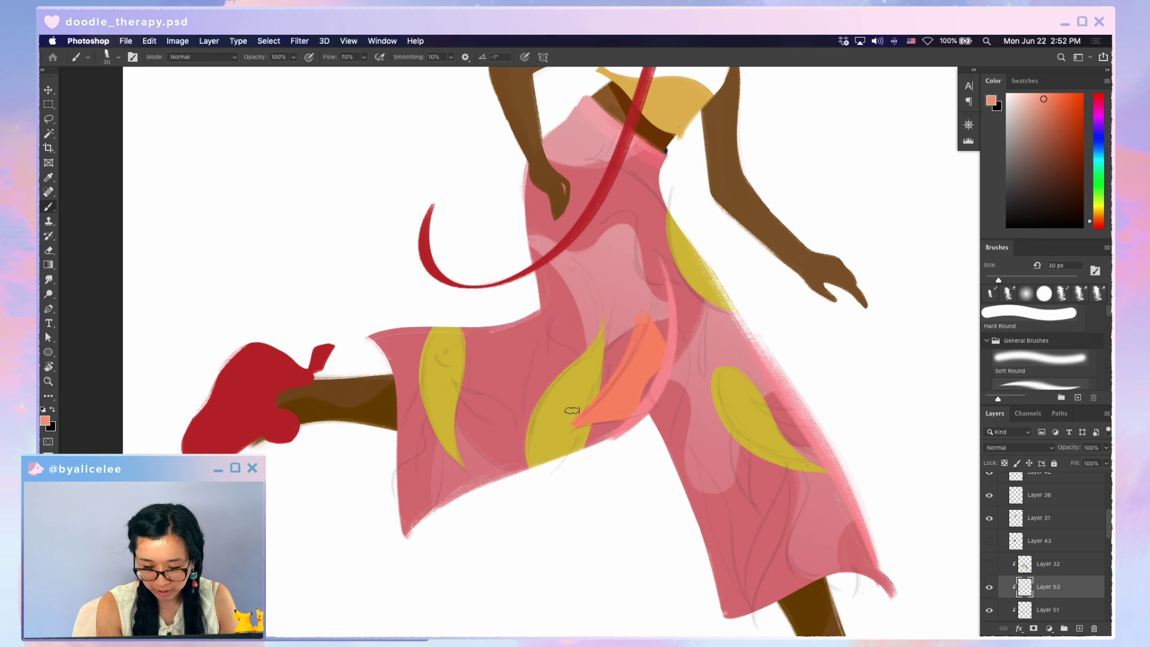
left_click_drag(639, 311, 579, 437)
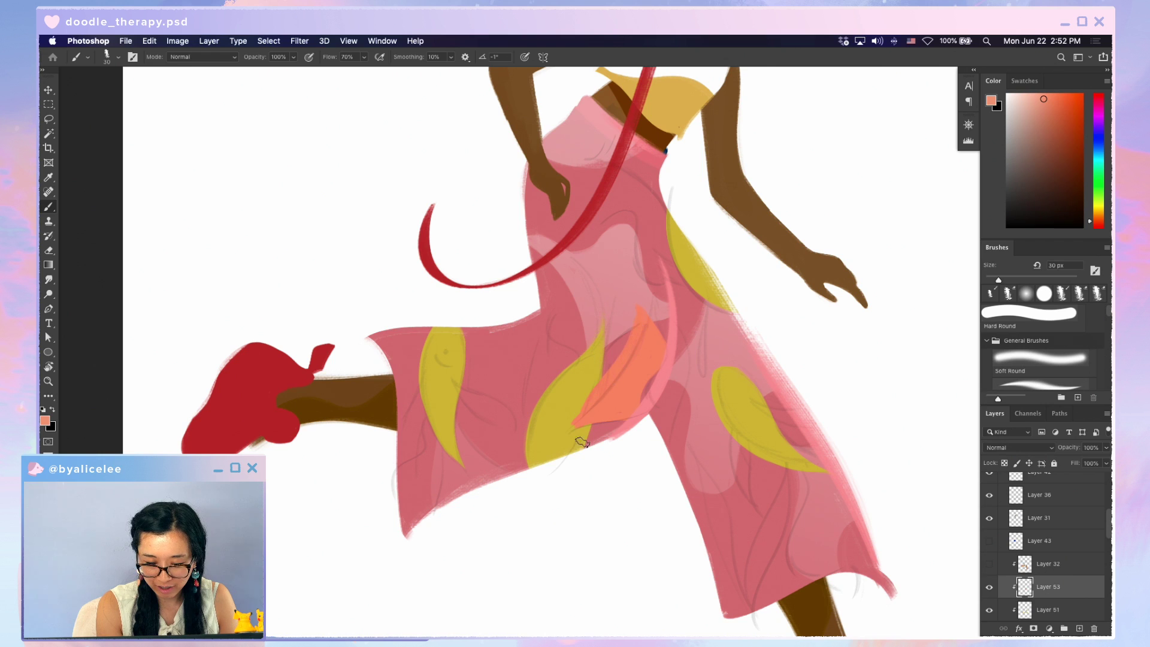
key("e")
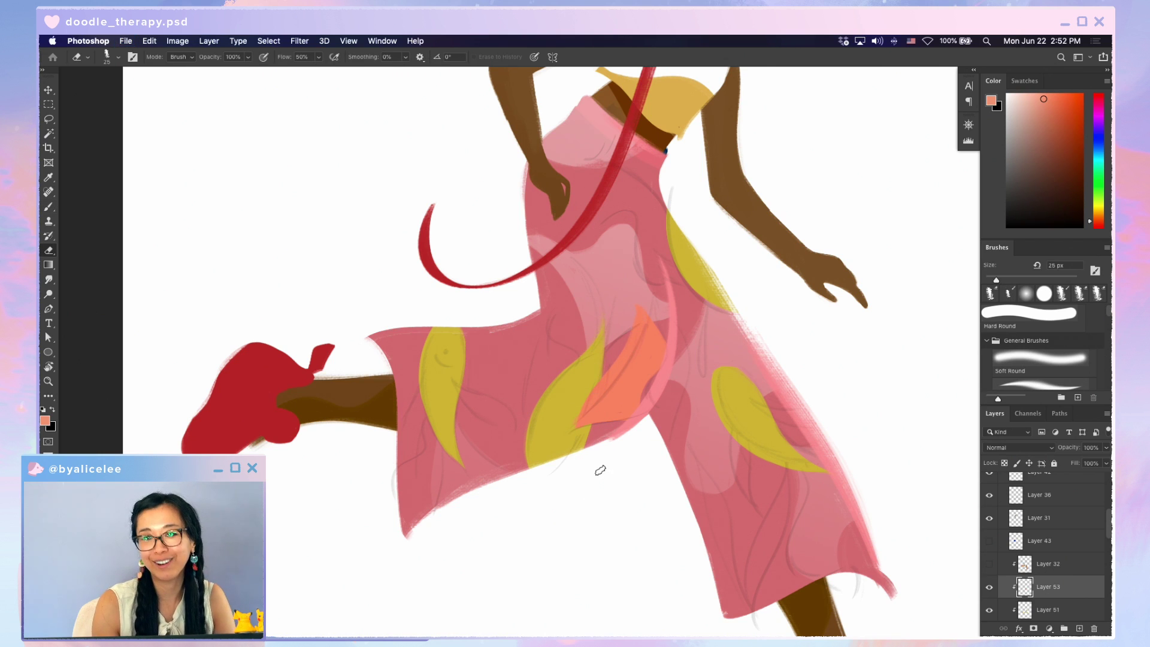
key("b")
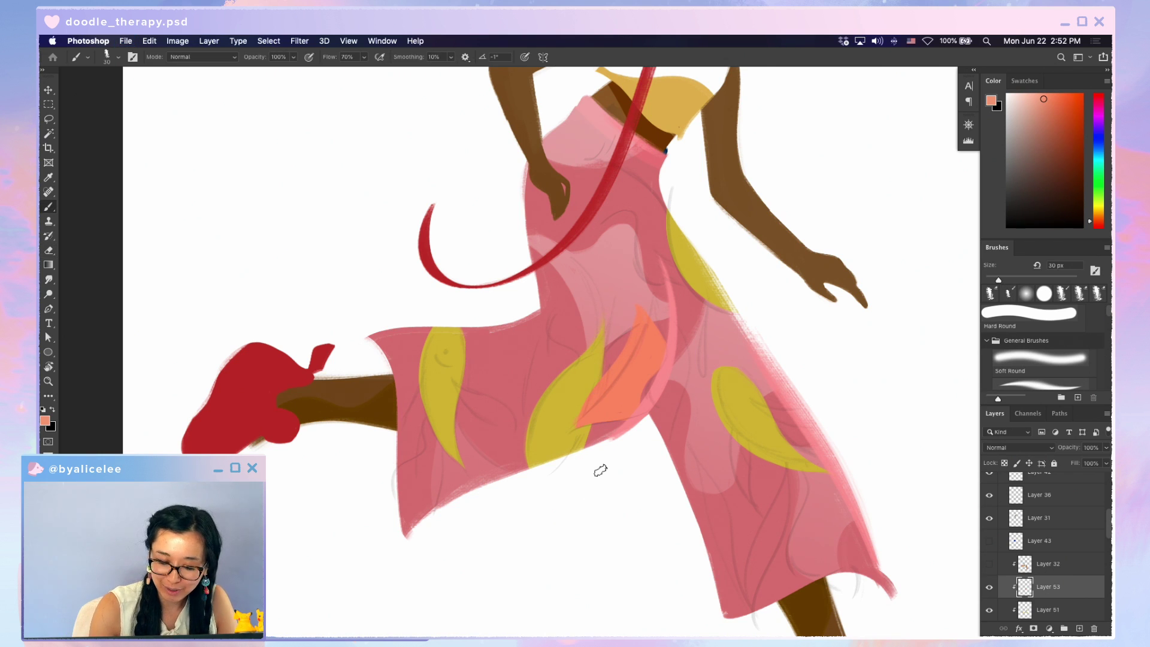
Paint salmon-orange leaves over the front leg's yellow leaf and beside the yellow leaf near the raised leg's cuff
mouse_move(764, 407)
left_mouse_down()
mouse_move(812, 425)
mouse_move(770, 416)
mouse_move(688, 533)
mouse_move(672, 413)
left_mouse_up()
key("e")
key("Escape")
left_click_drag(642, 376, 773, 372)
key("b")
mouse_move(507, 343)
left_mouse_down()
mouse_move(544, 346)
mouse_move(505, 336)
mouse_move(588, 305)
mouse_move(558, 369)
mouse_move(568, 357)
mouse_move(552, 372)
mouse_move(523, 354)
mouse_move(551, 354)
mouse_move(577, 328)
left_mouse_up()
key("e")
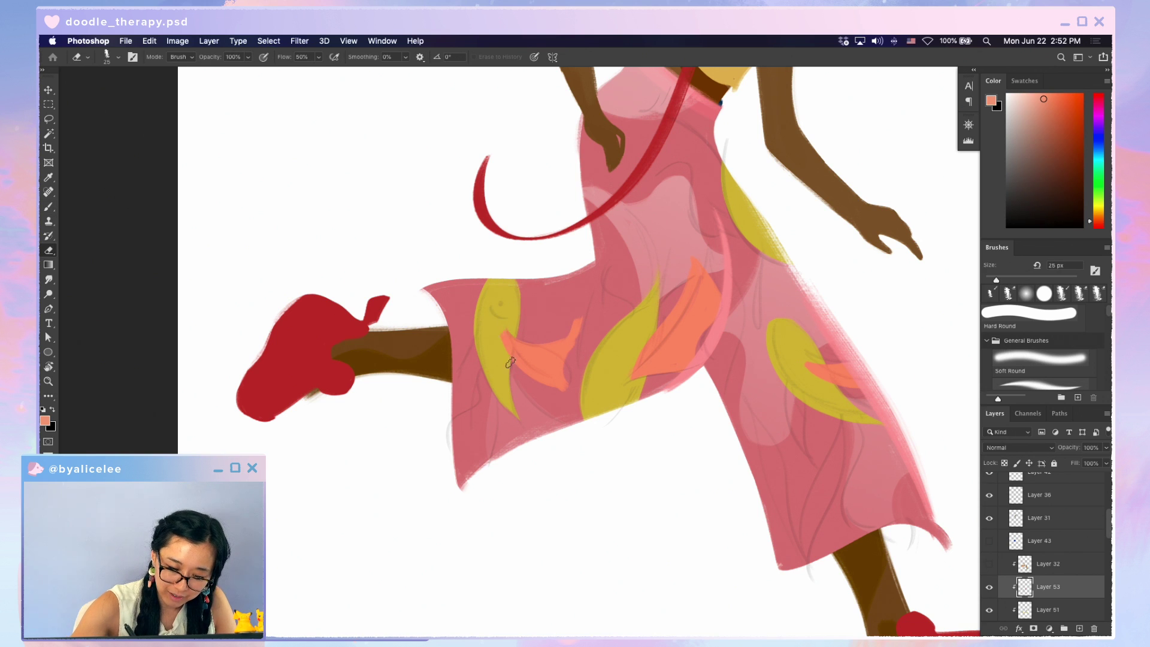
Trim and round the small salmon-orange leaf near the raised leg's cuff with the Eraser
key("r")
left_click_drag(654, 306, 669, 441)
key("Escape")
key("e")
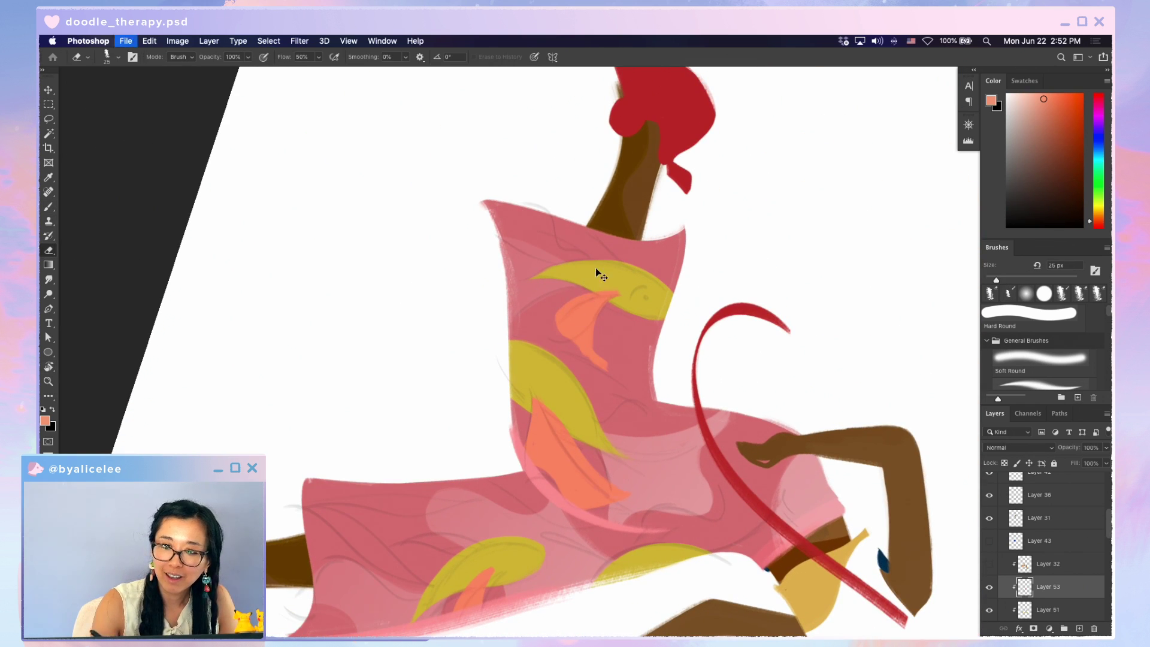
scroll(595, 270, "down", 5)
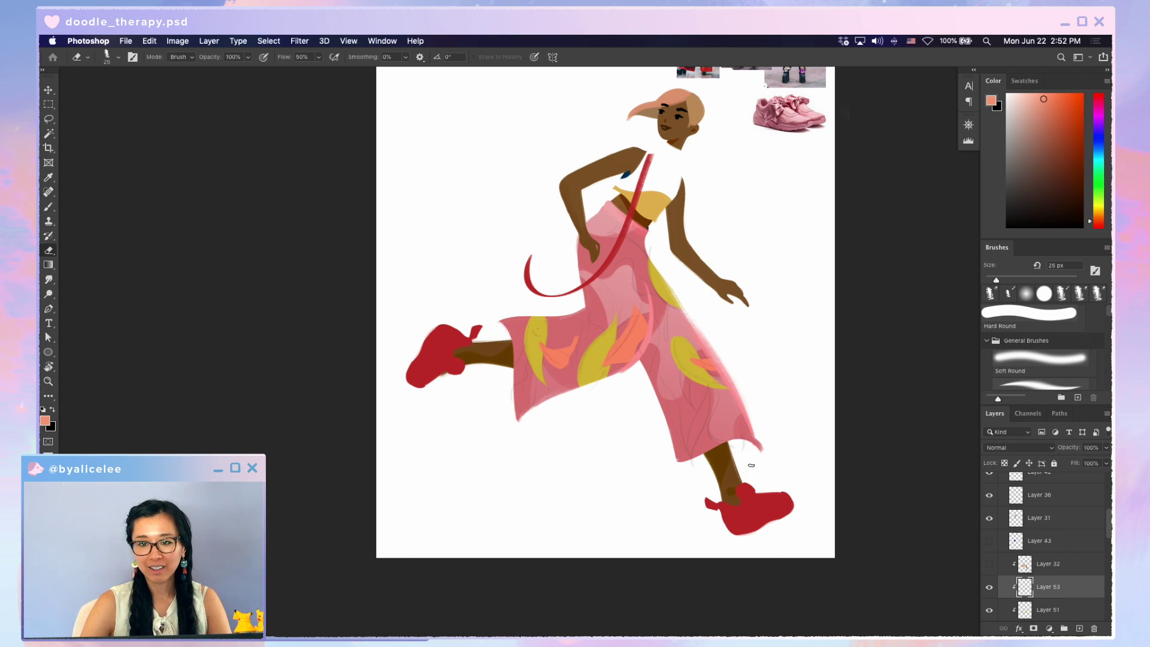
scroll(575, 396, "up", 4)
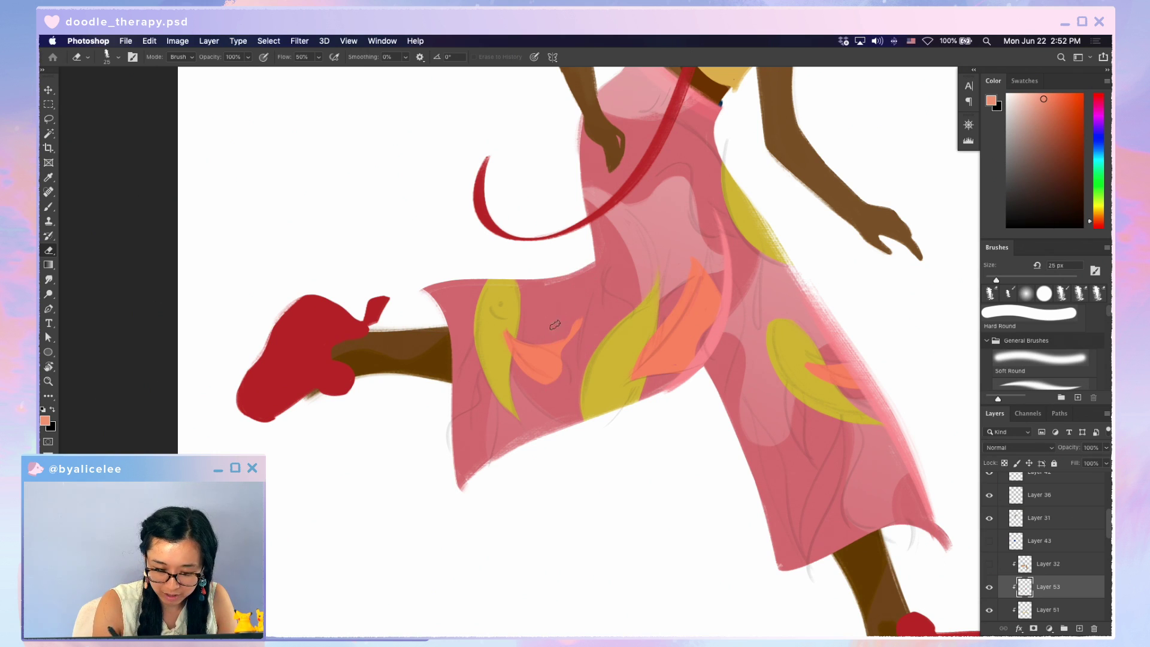
scroll(720, 438, "down", 4)
left_click_drag(748, 430, 731, 461)
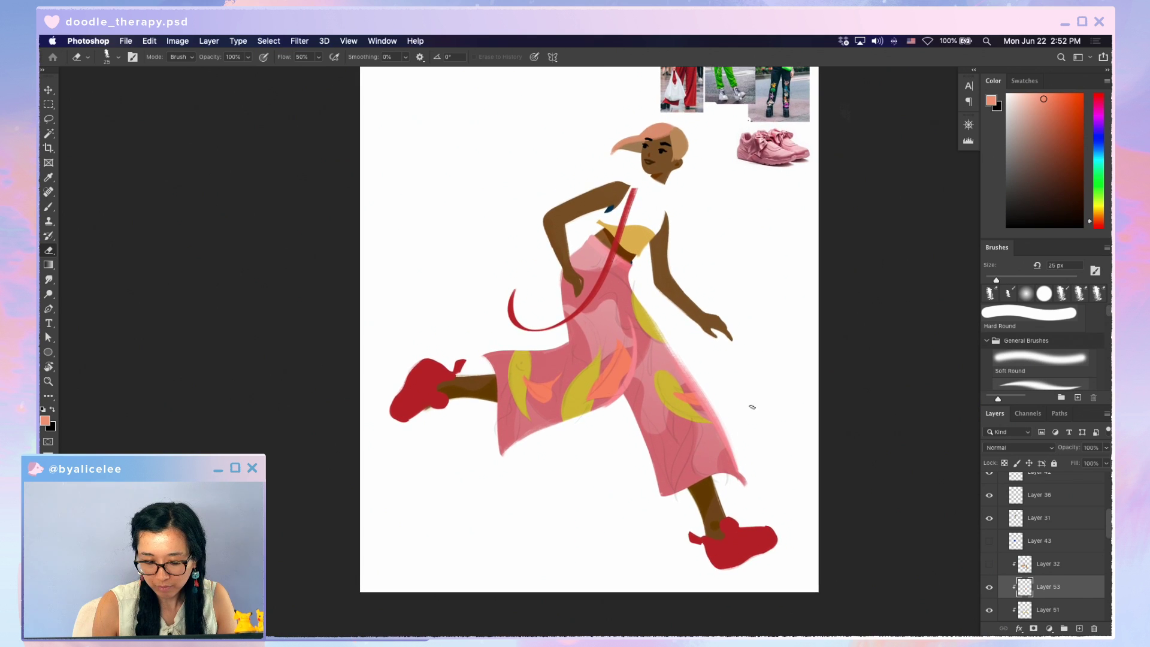
Set the dark pattern sketch layer's opacity to 100% and hide the layer
scroll(575, 329, "up", 2)
key("v")
mouse_move(677, 339)
left_mouse_down()
mouse_move(799, 397)
mouse_move(765, 457)
mouse_move(678, 448)
left_mouse_up()
key("9")
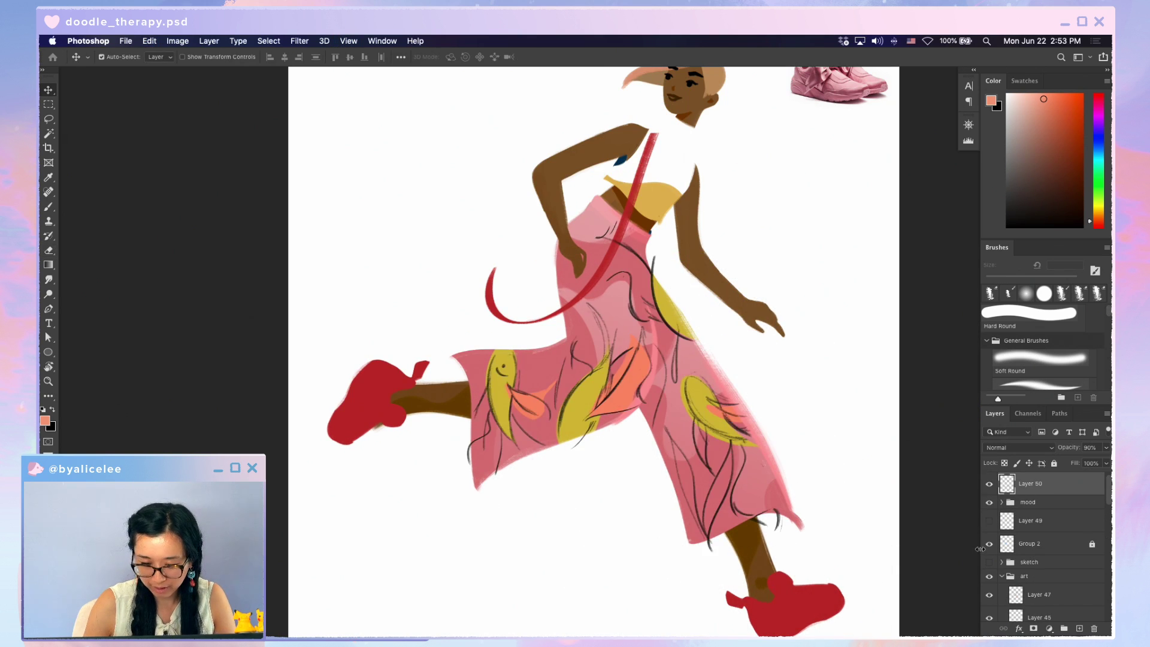
key("0")
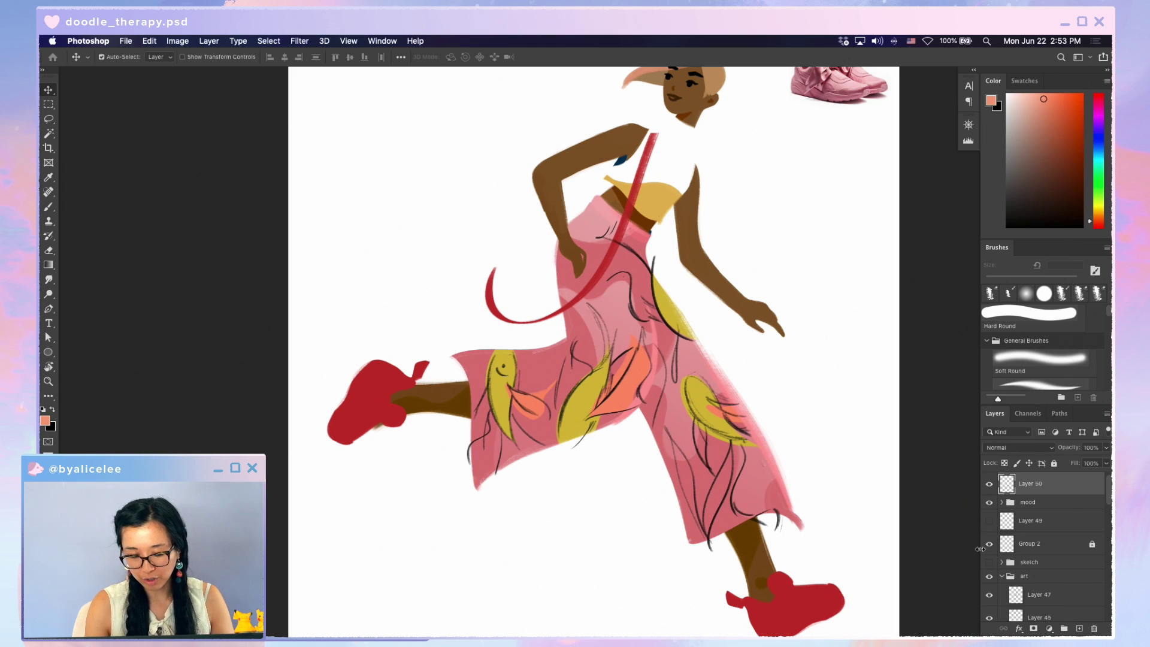
left_click(989, 484)
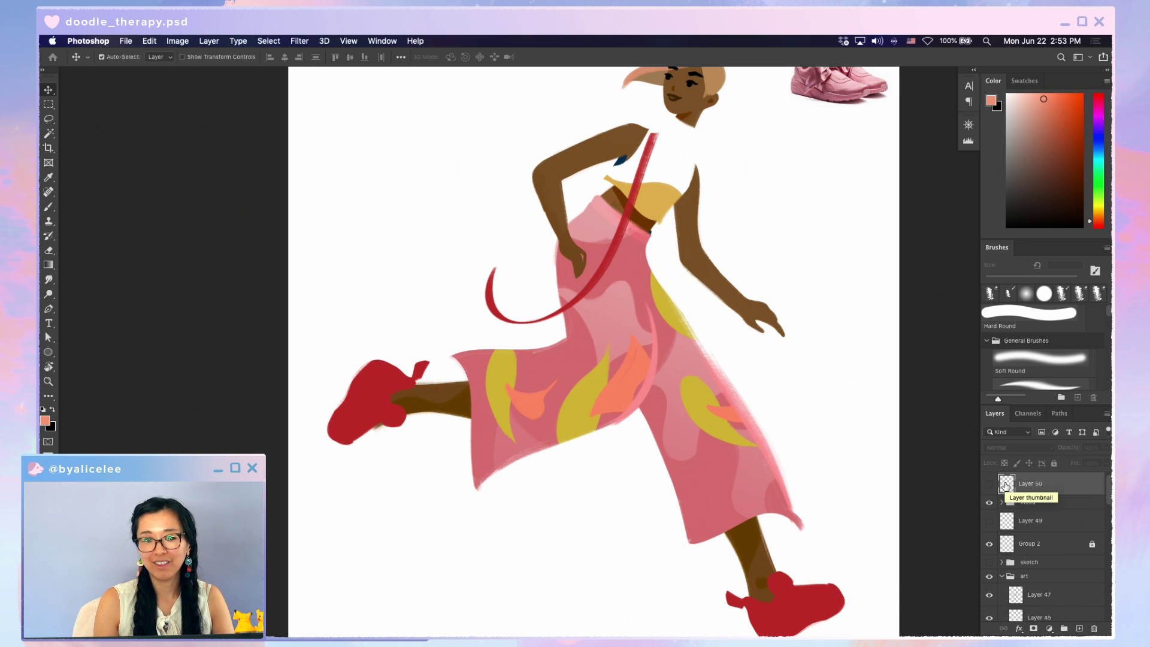
Return to the salmon-orange leaf layer and refine the tips and curved sides of the raised leg's leaves with Brush and Eraser
left_click(641, 378)
key("e")
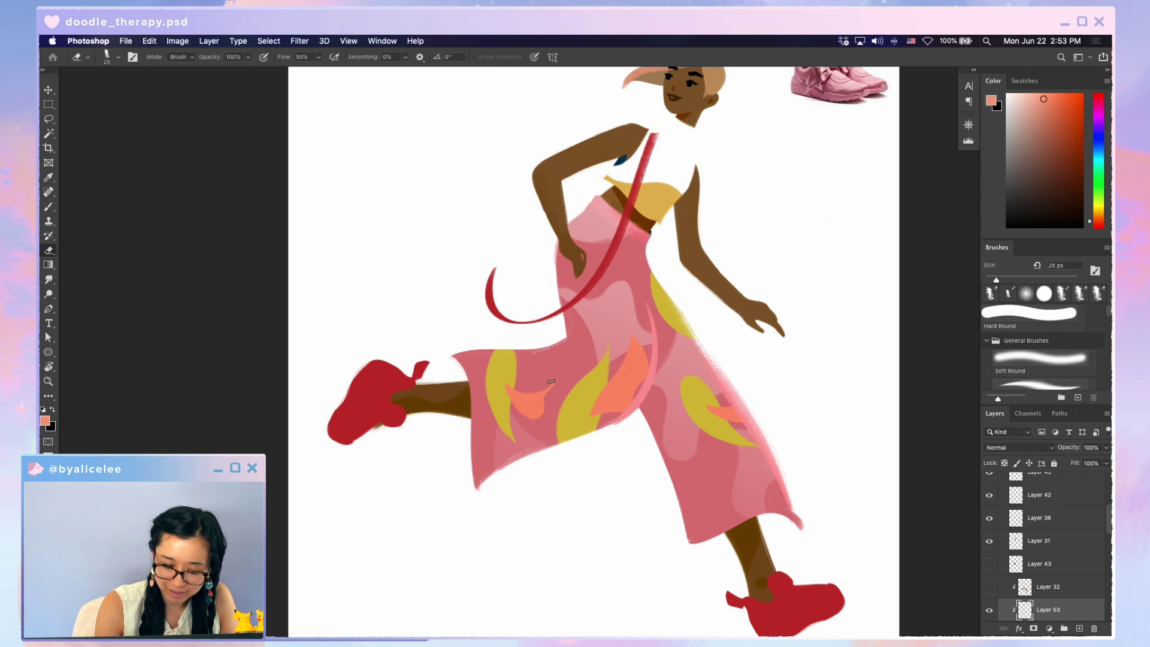
scroll(572, 353, "up", 1)
key("b")
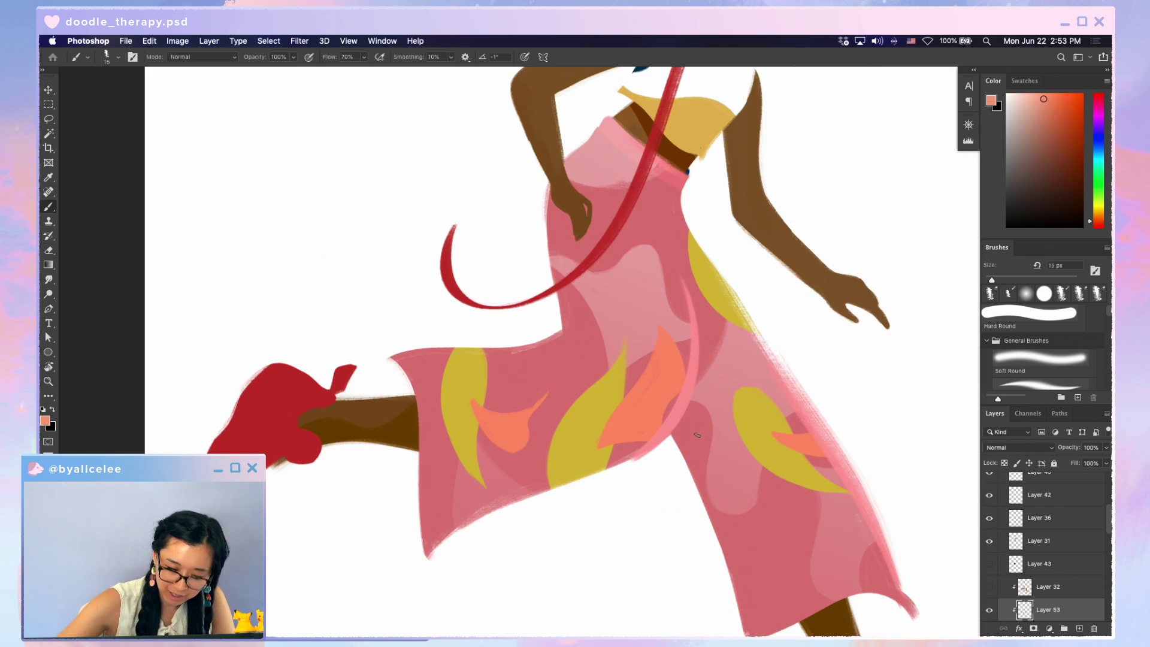
mouse_move(517, 414)
left_mouse_down()
mouse_move(557, 375)
mouse_move(555, 388)
left_mouse_up()
key("e")
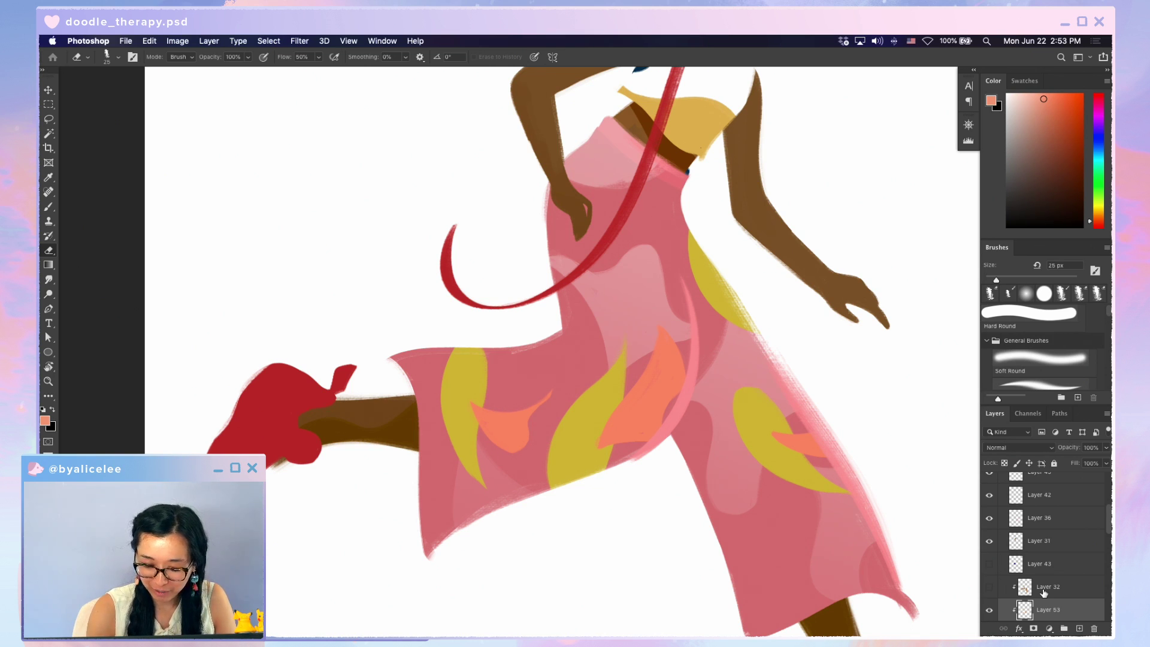
key("r")
mouse_move(759, 359)
left_mouse_down()
mouse_move(635, 389)
mouse_move(517, 383)
left_mouse_up()
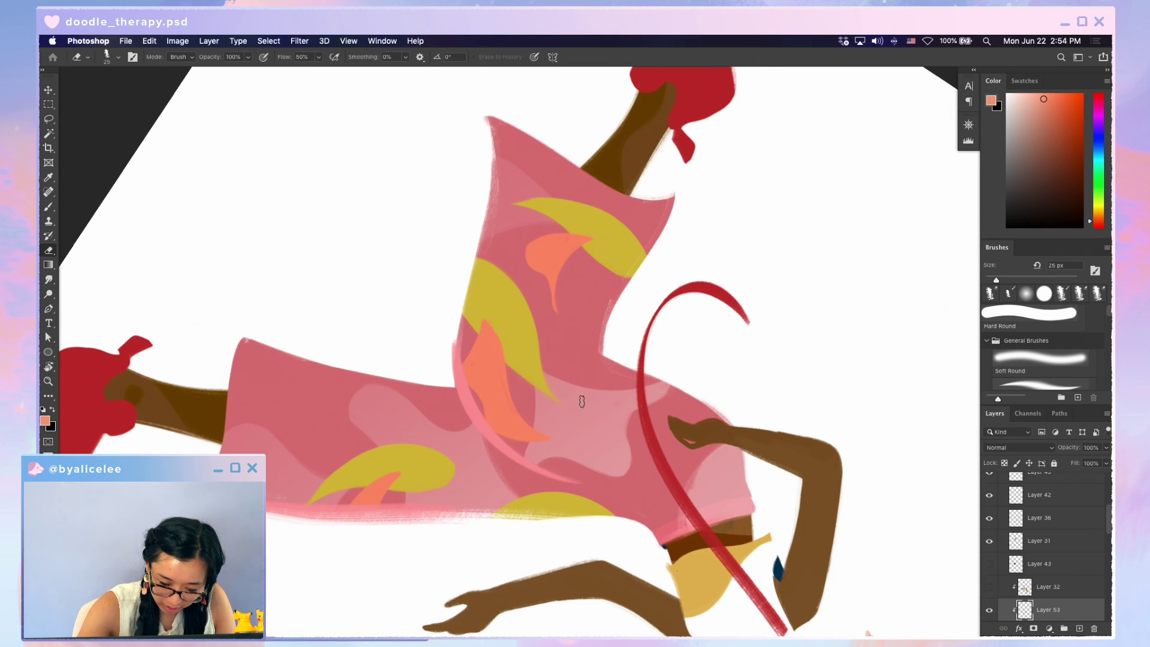
key("Escape")
scroll(753, 432, "right", 5)
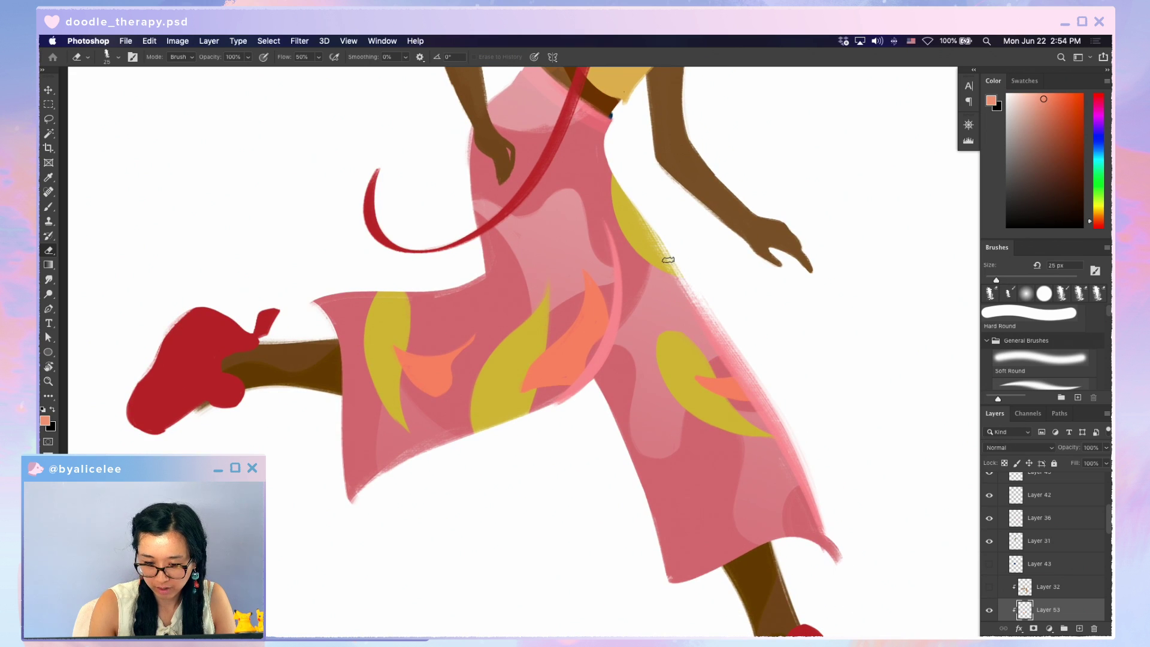
Paint a slim salmon-orange leaf at the hip overlapping the upper yellow leaf, and trim its edges
scroll(669, 261, "up", 5)
key("b")
mouse_move(642, 271)
left_mouse_down()
mouse_move(660, 354)
mouse_move(671, 325)
mouse_move(657, 349)
mouse_move(654, 284)
mouse_move(641, 309)
mouse_move(647, 264)
left_mouse_up()
key("e")
key("b")
left_click_drag(651, 313, 646, 305)
key("e")
left_click_drag(671, 357, 662, 288)
key("b")
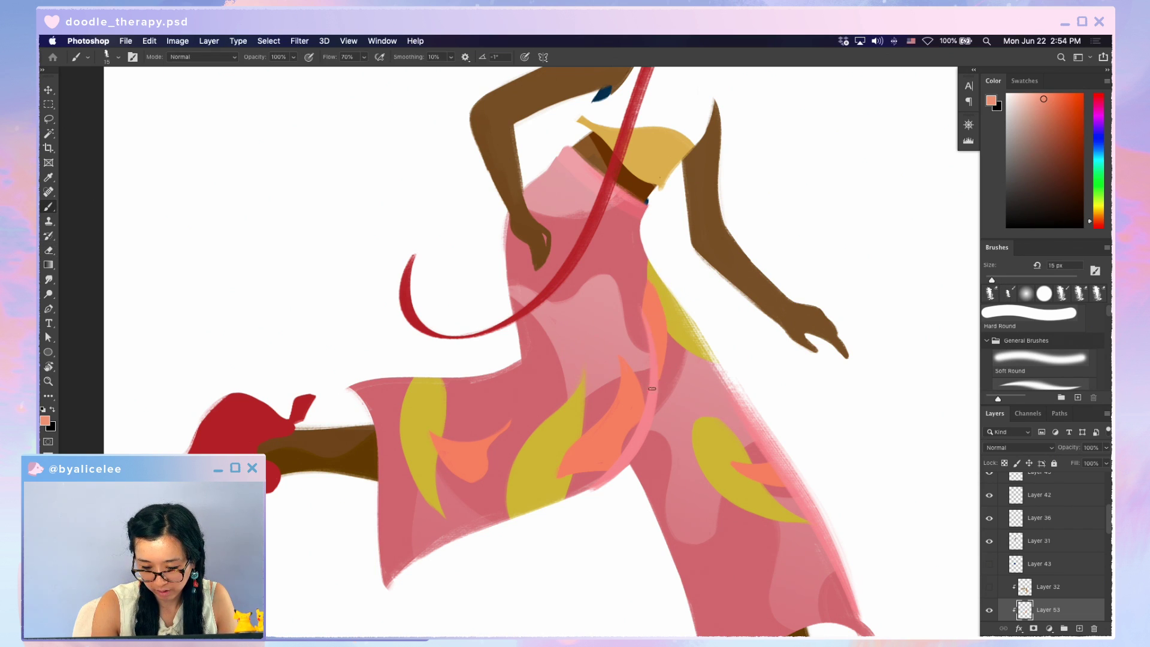
key("e")
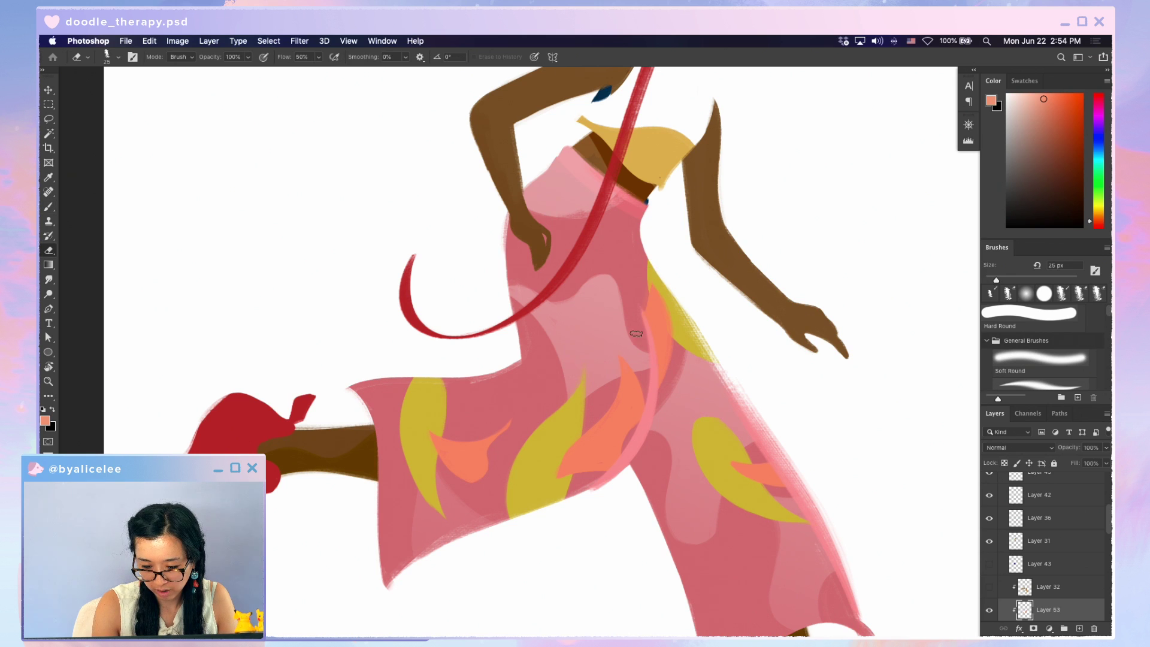
Add a new clipped layer below the yellow leaves and pick a deeper, more saturated orange
key("super+minus")
key("super+minus")
key("r")
mouse_move(775, 444)
left_mouse_down()
mouse_move(763, 469)
mouse_move(783, 436)
left_mouse_up()
key("super+plus")
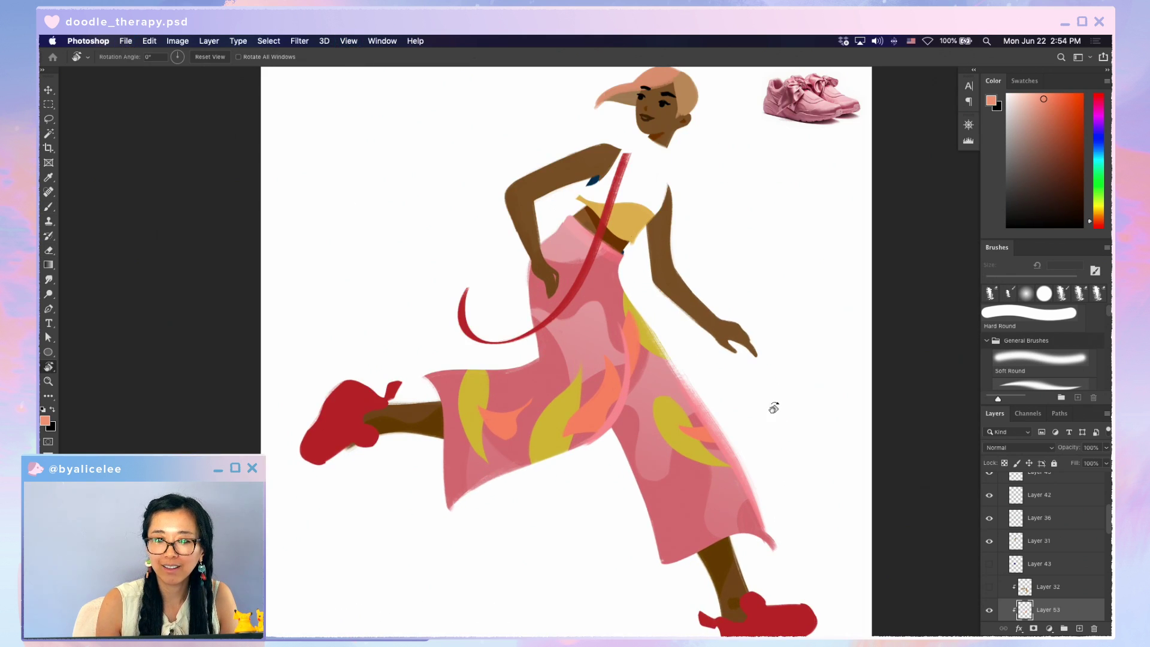
key("v")
key("super+plus")
key("alt+bracketleft")
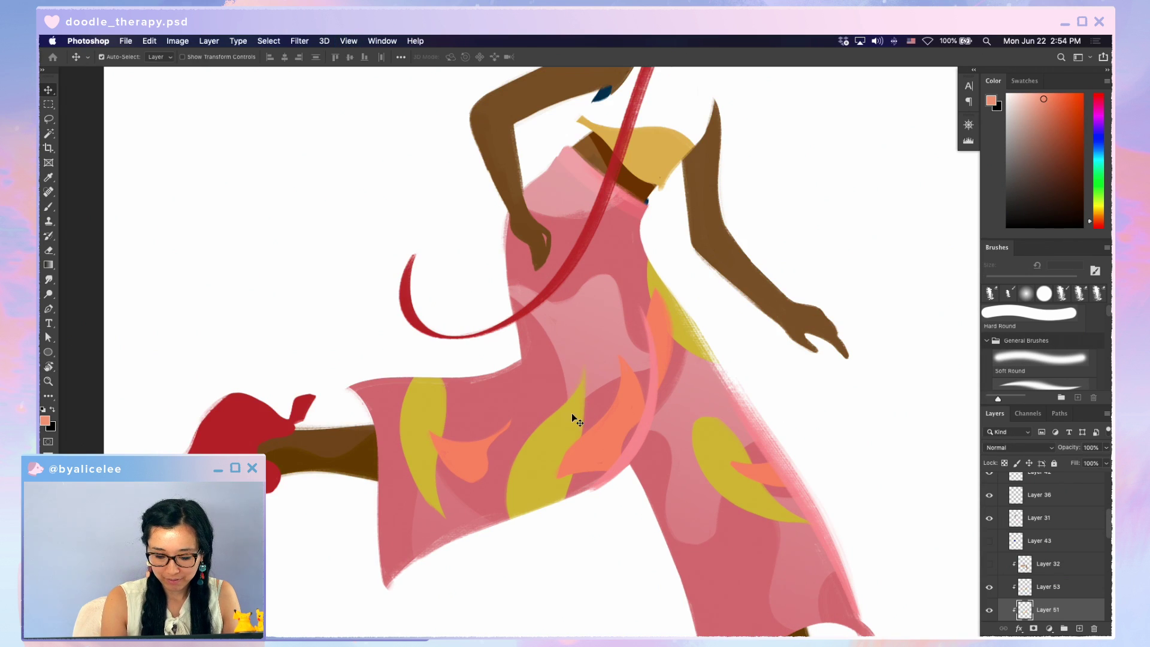
key("super+shift+n")
key("Return")
left_click(1053, 106)
Try to paint a filled deep orange leaf near the raised leg's knee with an enlarged 35 px brush
key("b")
left_click_drag(499, 367, 514, 454)
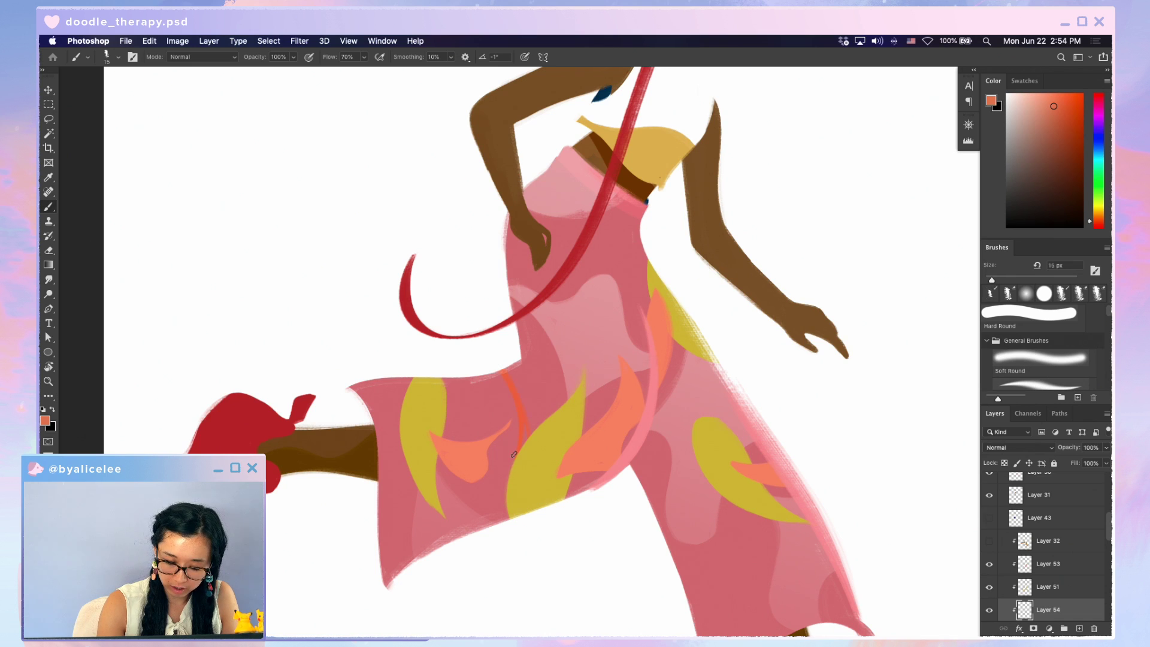
key("bracketright")
key("bracketright")
key("bracketright")
key("bracketright")
mouse_move(497, 368)
left_mouse_down()
mouse_move(506, 428)
mouse_move(515, 450)
left_mouse_up()
key("e")
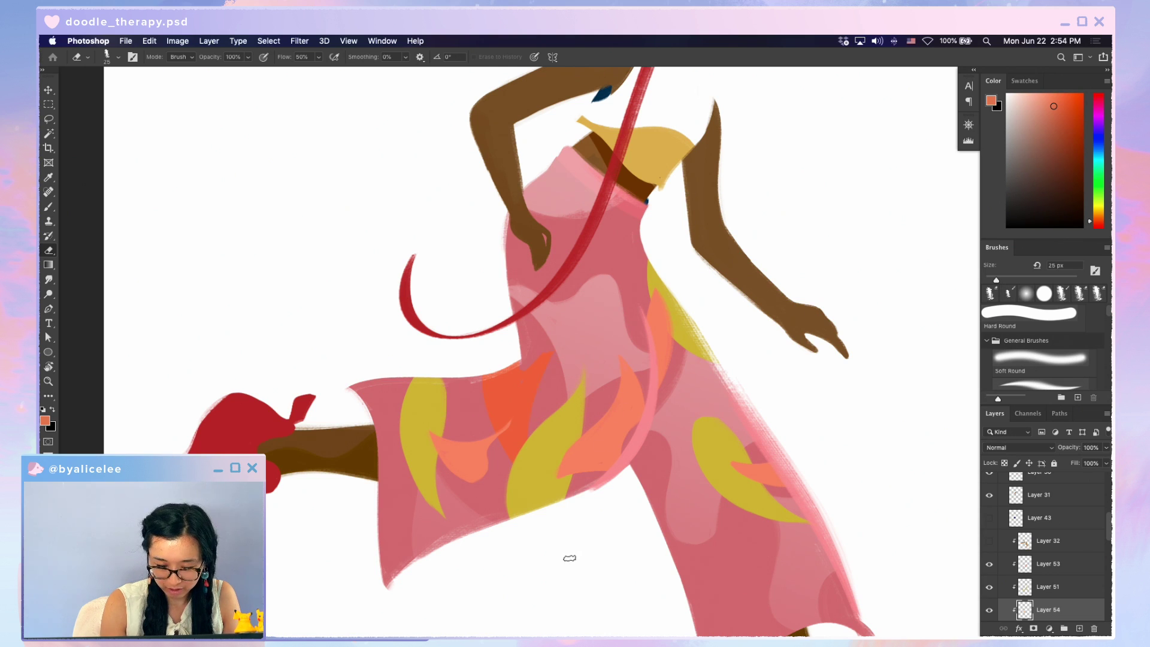
Try to extend the deep orange knee leaf upward and reshape its sides with Brush and Eraser
key("ctrl+0")
key("ctrl+plus")
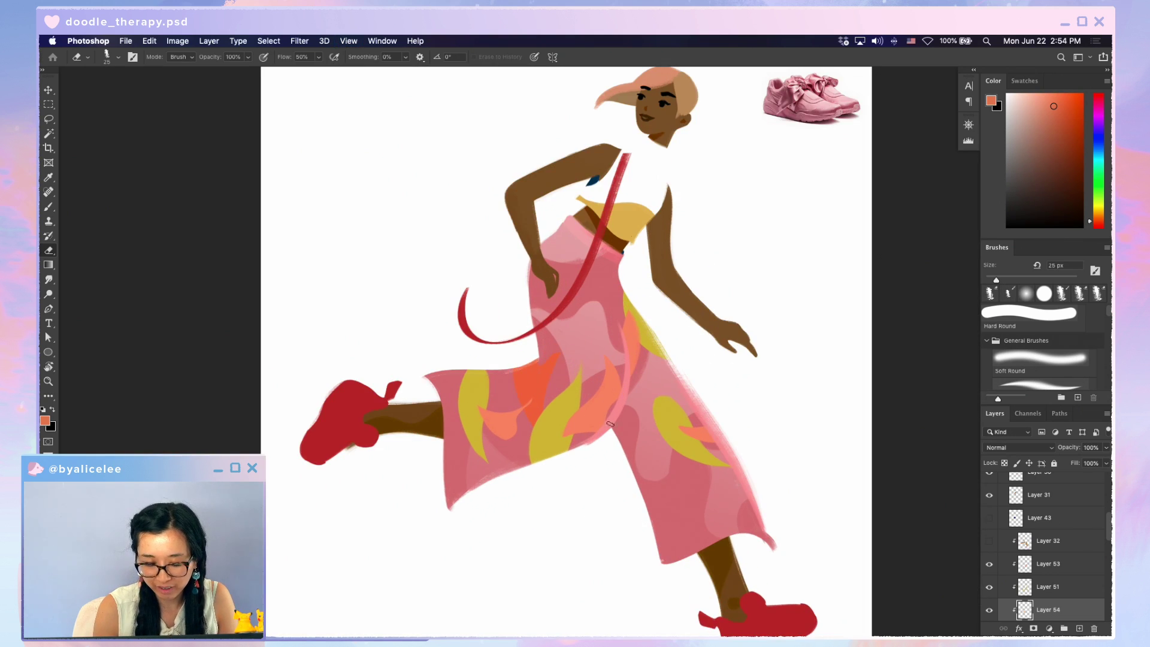
key("b")
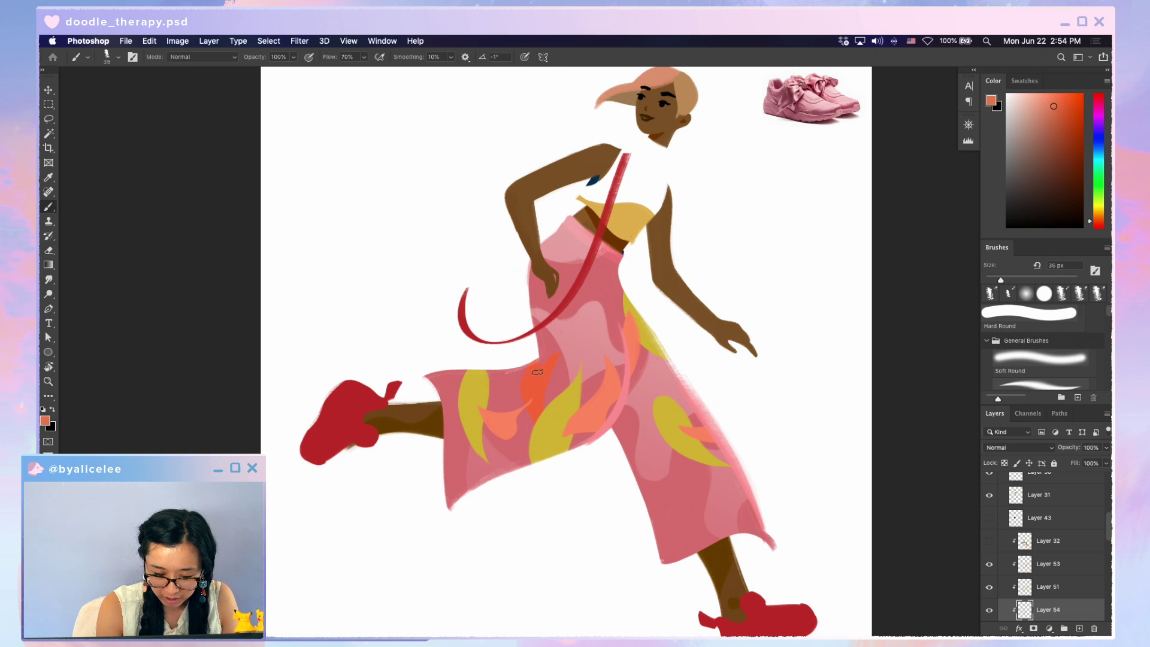
left_click_drag(554, 341, 547, 370)
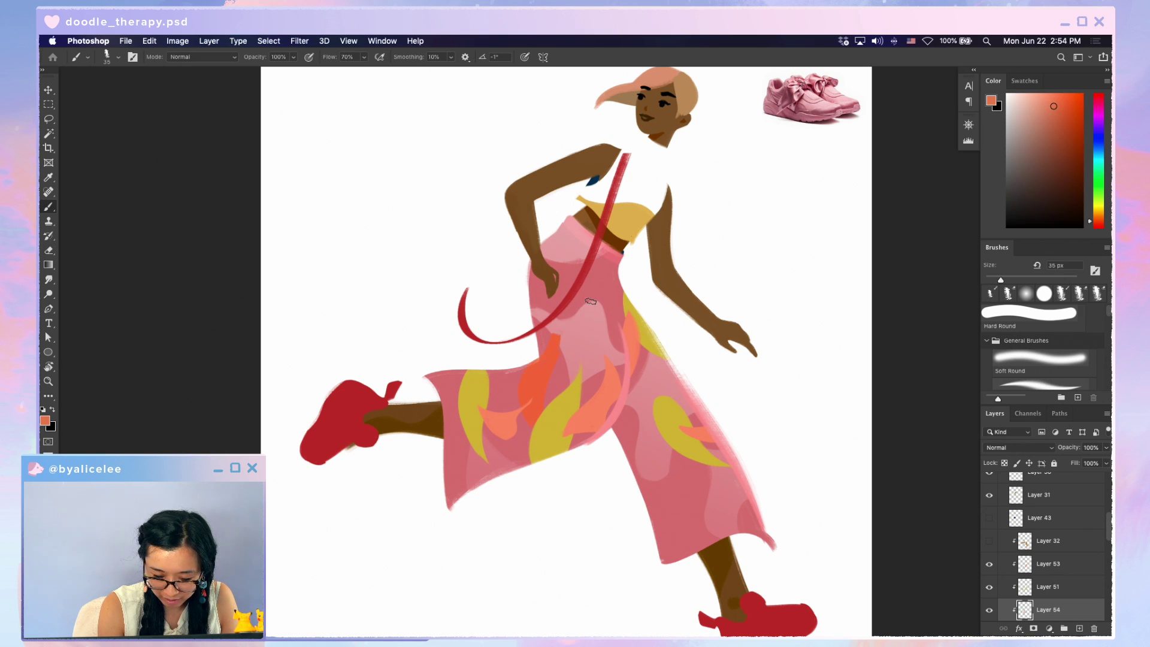
key("e")
left_click_drag(584, 327, 575, 336)
key("b")
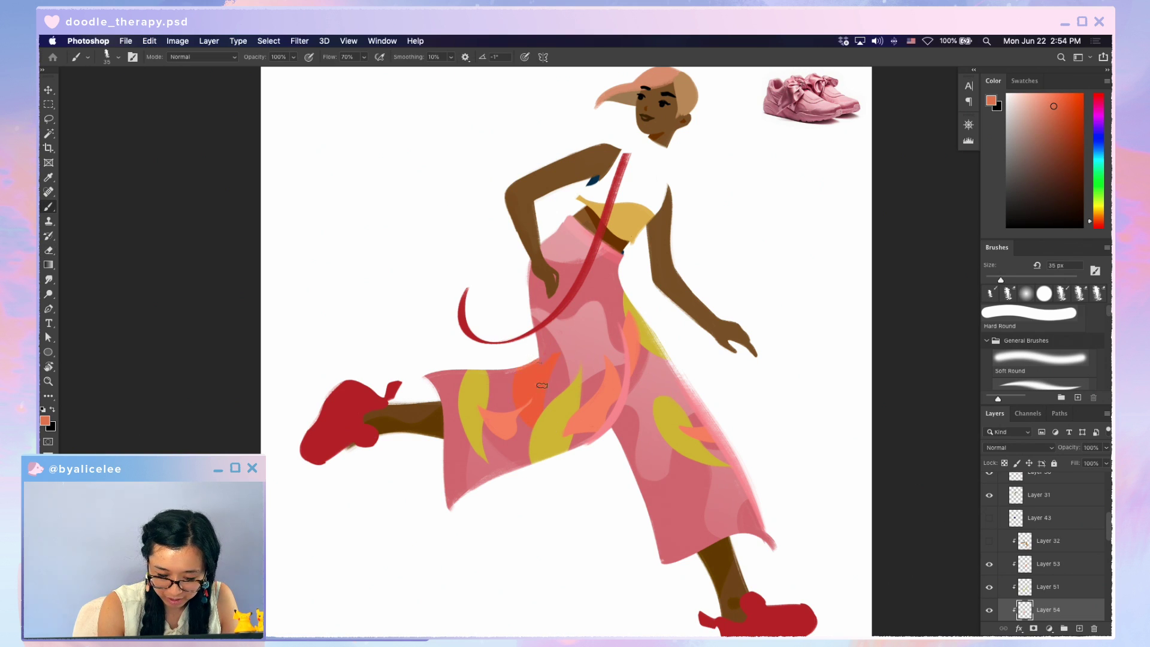
key("e")
left_click_drag(550, 405, 572, 387)
Paint a deep orange leaf hanging below the front leg's yellow leaf and erase it to a pointed tip
key("b")
left_click_drag(670, 444, 666, 479)
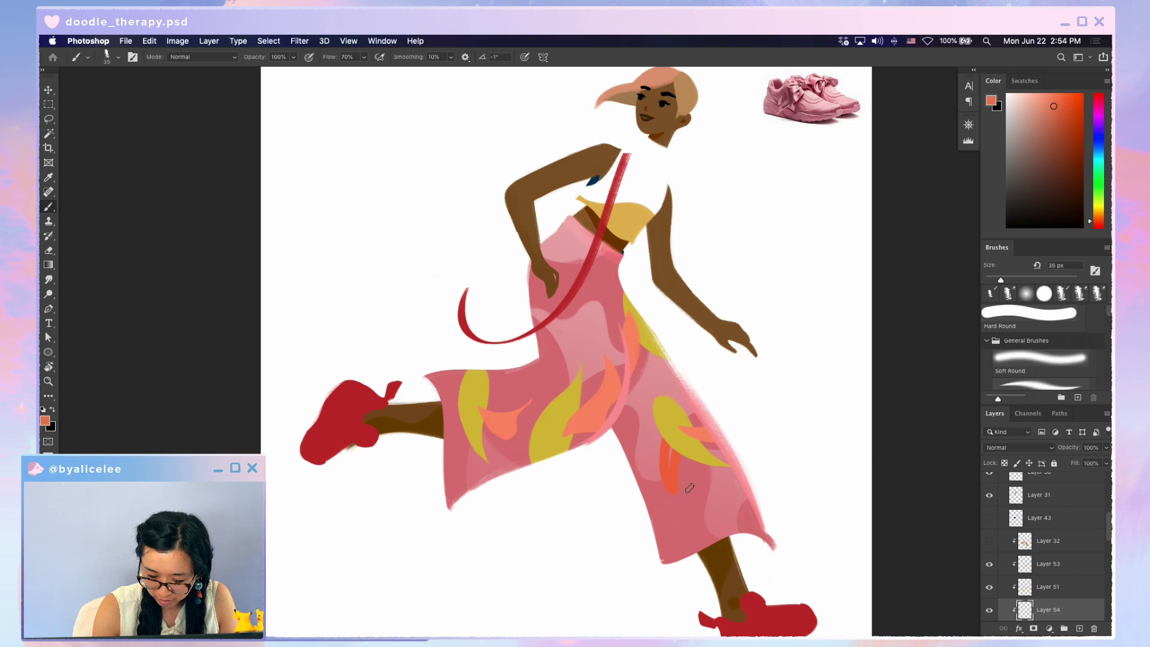
mouse_move(669, 433)
left_mouse_down()
mouse_move(665, 478)
mouse_move(654, 478)
left_mouse_up()
key("e")
left_click_drag(666, 430, 659, 478)
key("super+equal")
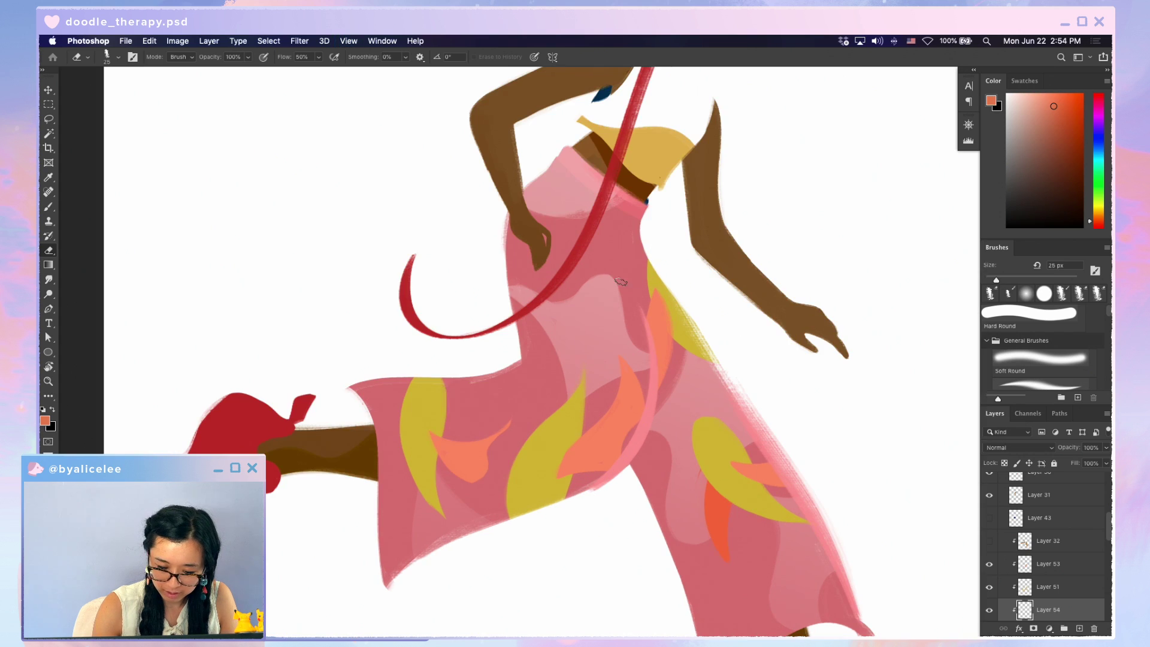
Paint narrow deep orange leaves behind the yellow leaves near the raised leg's knee and at its cuff
key("b")
mouse_move(524, 465)
left_mouse_down()
mouse_move(533, 378)
mouse_move(547, 440)
mouse_move(540, 377)
mouse_move(519, 348)
mouse_move(500, 479)
mouse_move(521, 344)
mouse_move(503, 489)
mouse_move(533, 363)
mouse_move(528, 483)
mouse_move(531, 411)
mouse_move(544, 474)
mouse_move(528, 356)
mouse_move(545, 485)
mouse_move(562, 431)
mouse_move(390, 494)
mouse_move(414, 426)
mouse_move(391, 465)
mouse_move(418, 465)
mouse_move(395, 442)
mouse_move(420, 464)
mouse_move(377, 441)
left_mouse_up()
key("e")
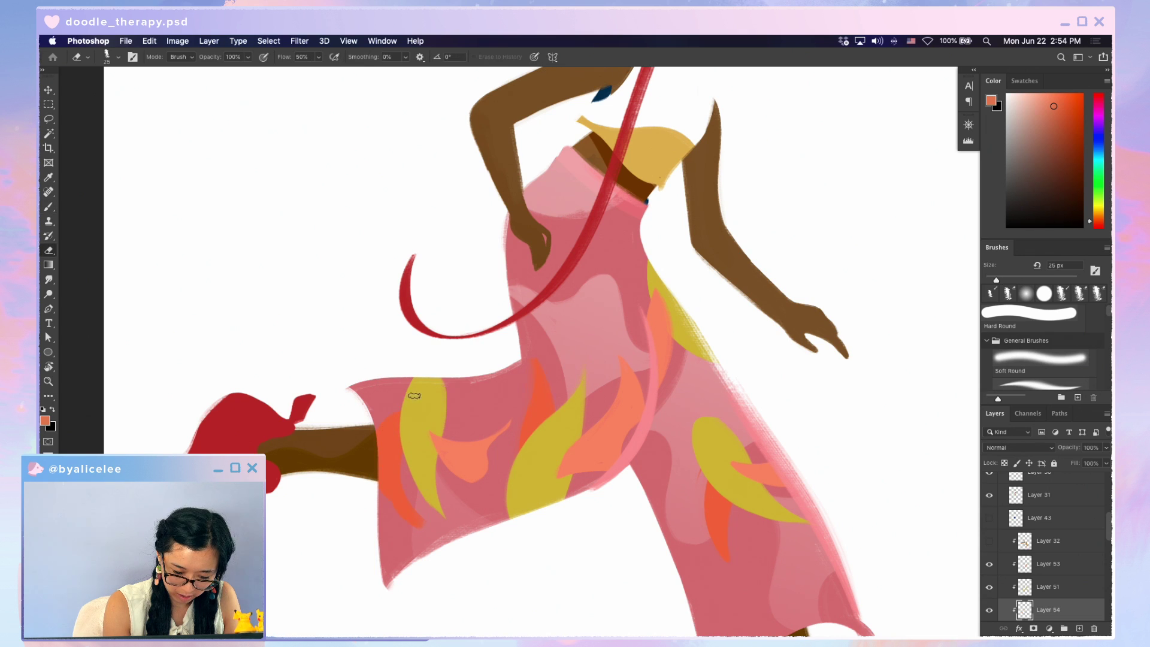
key("super+0")
key("super+minus")
key("super+plus")
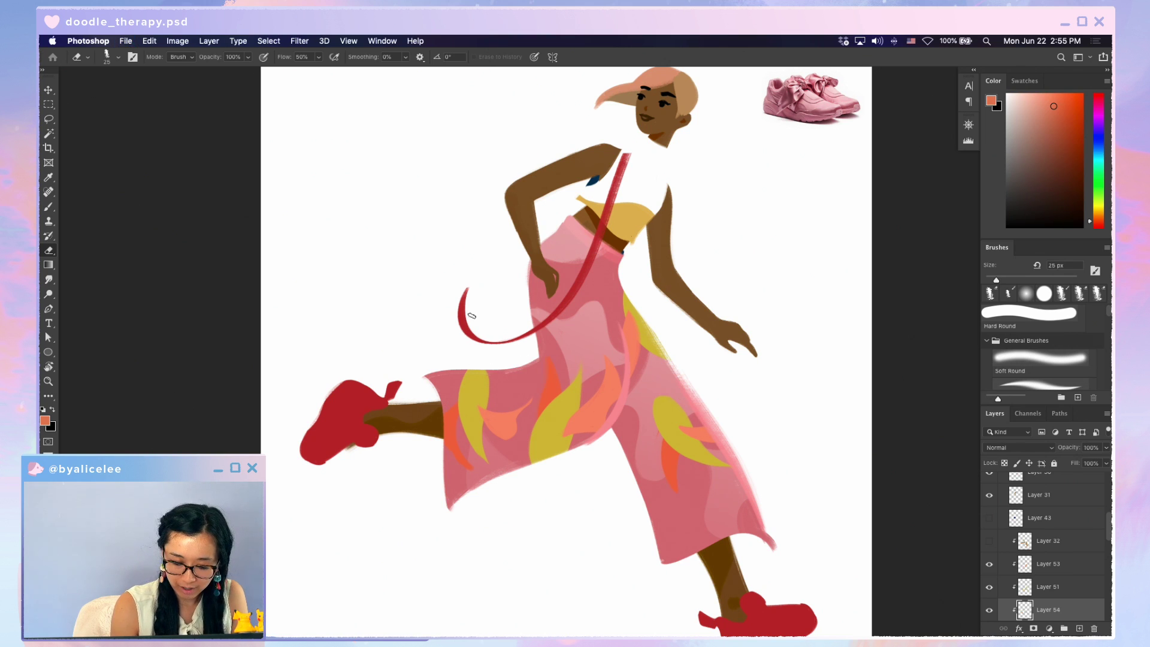
Select the deep orange leaf at the raised leg's cuff, shift it slightly upward and deselect
key("super+plus")
key("w")
left_click(396, 446)
key("v")
left_click_drag(395, 447, 397, 423)
key("ctrl+d")
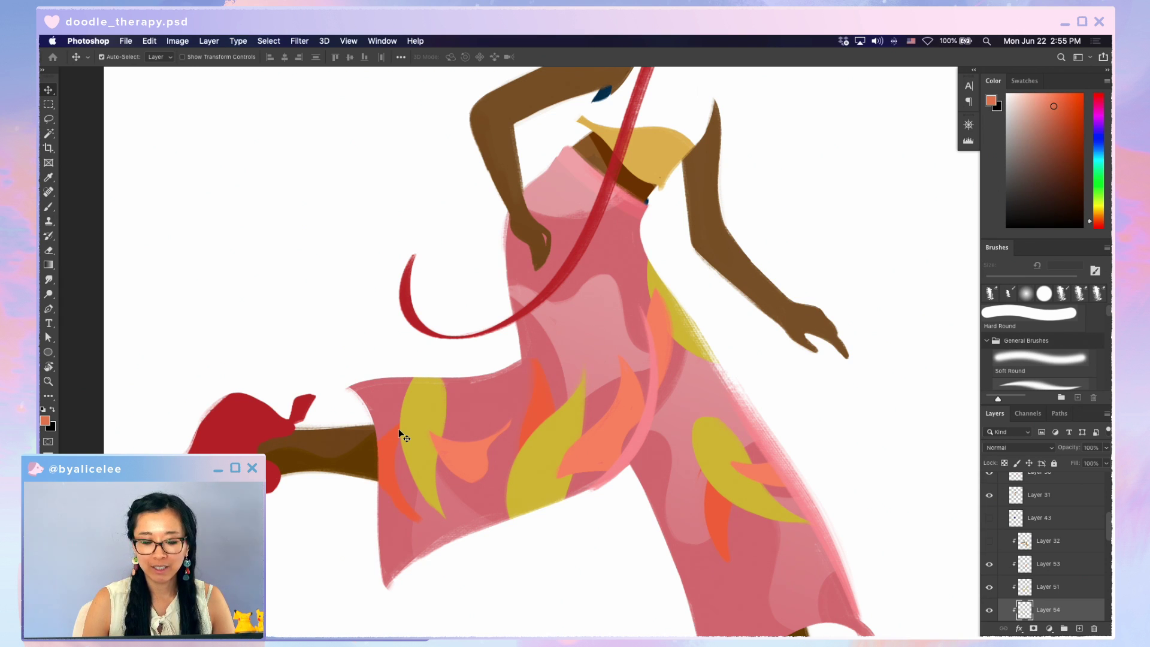
Touch up the deep orange cuff leaf, and trim the hip leaf on the salmon-orange layer with the Eraser
key("b")
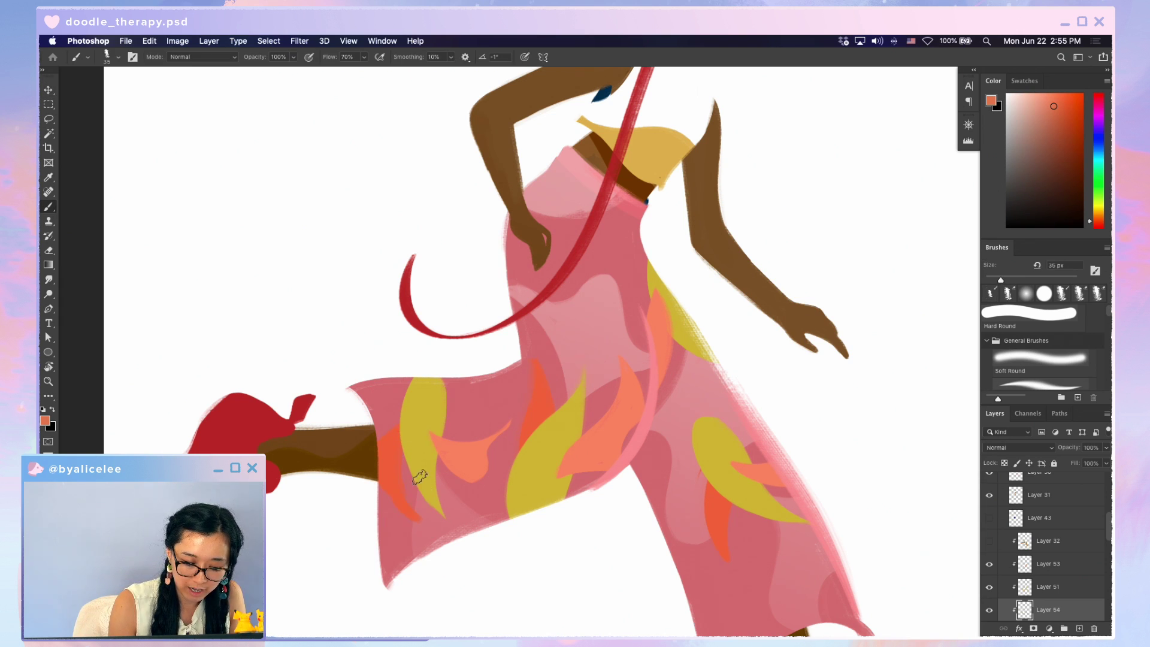
key("e")
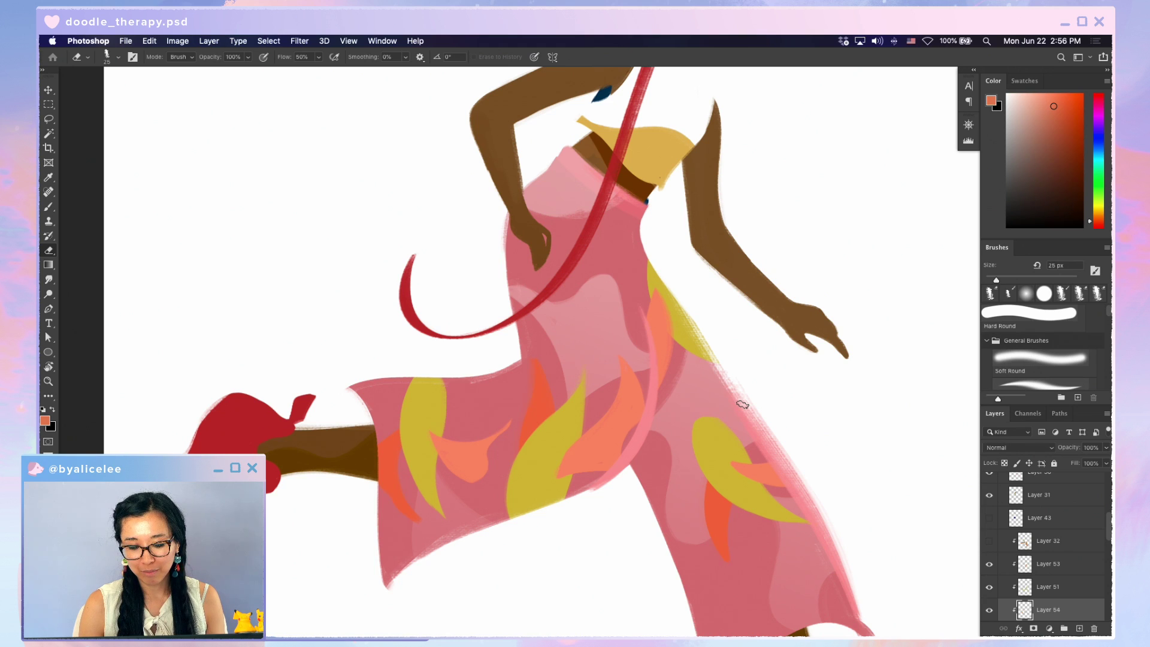
left_click(661, 320, "super")
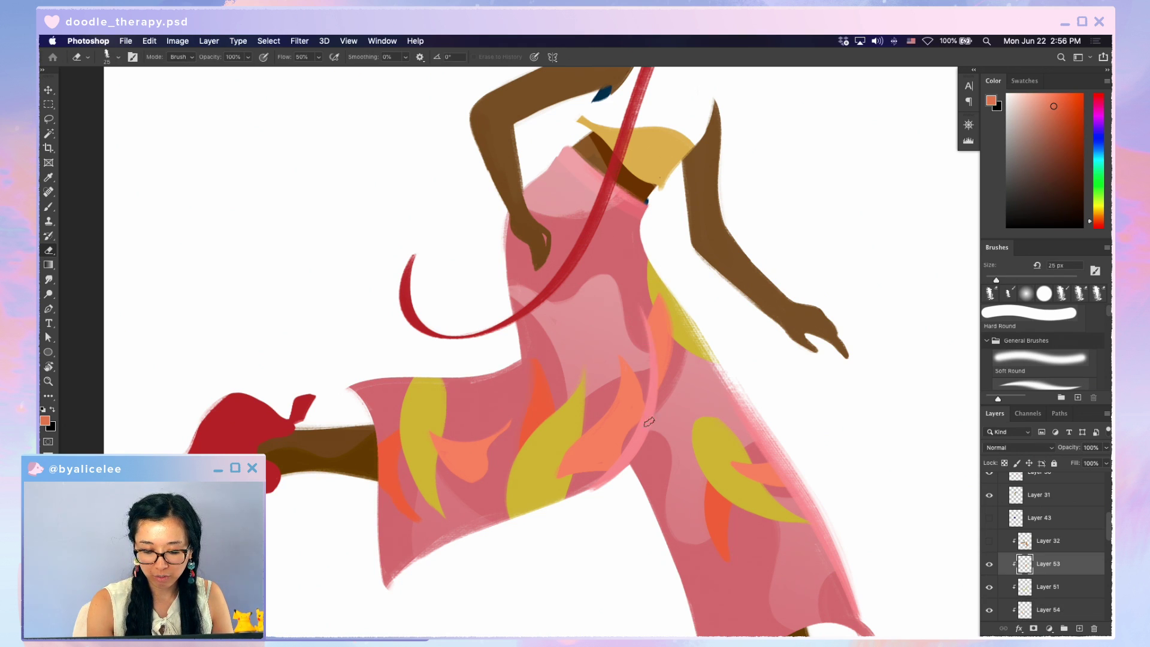
key("super+0")
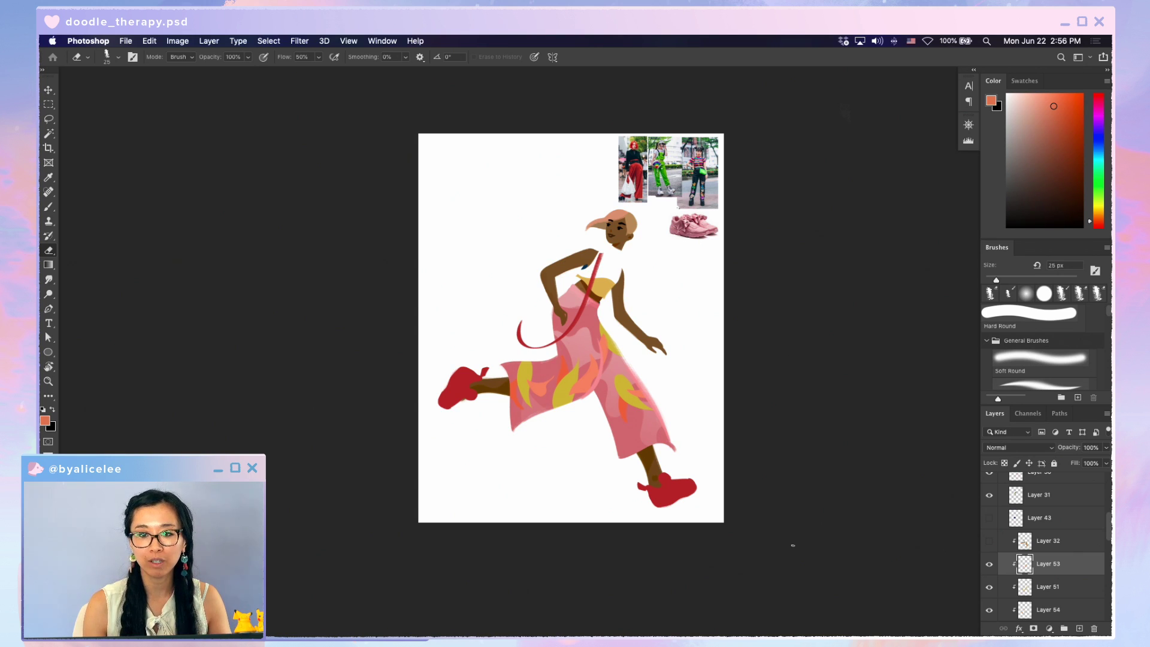
Slightly reduce the saturation and raise the lightness of the yellow leaf layer with Hue/Saturation
key("super+equal")
key("v")
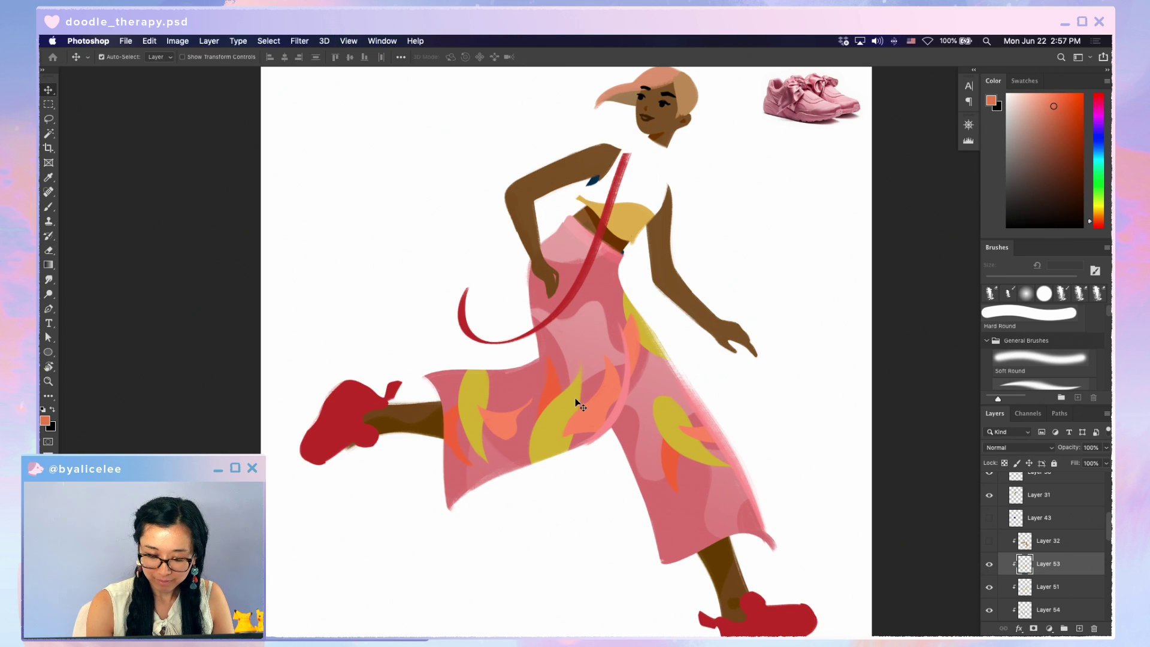
left_click(579, 391)
key("super+u")
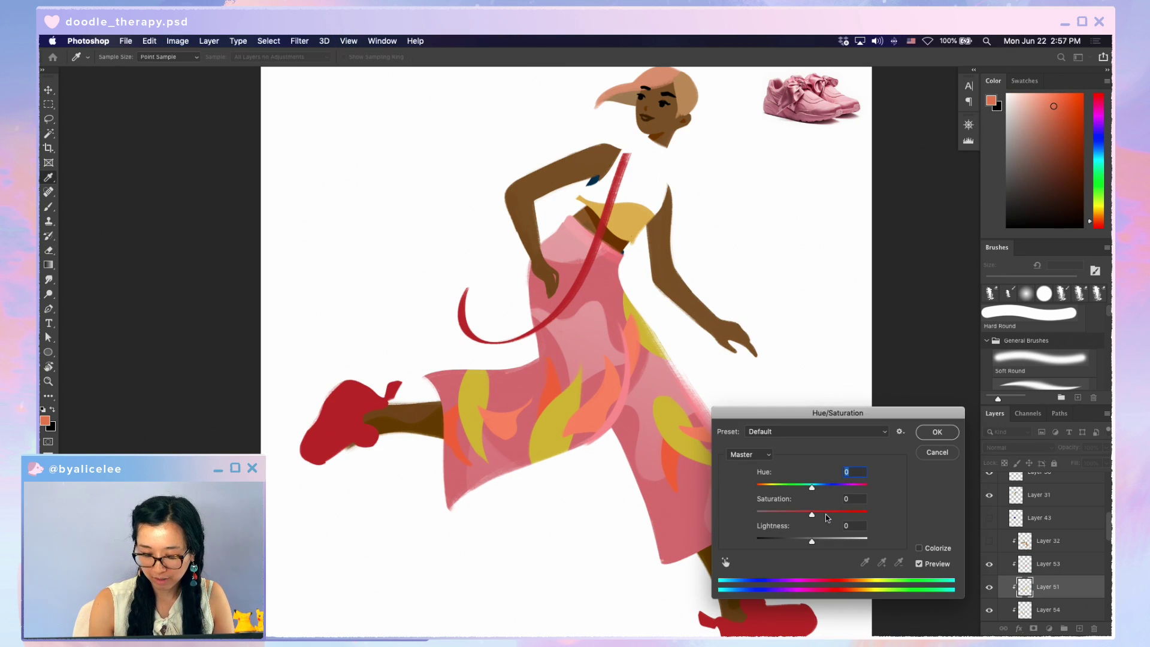
left_click(825, 513)
left_click_drag(825, 516, 813, 516)
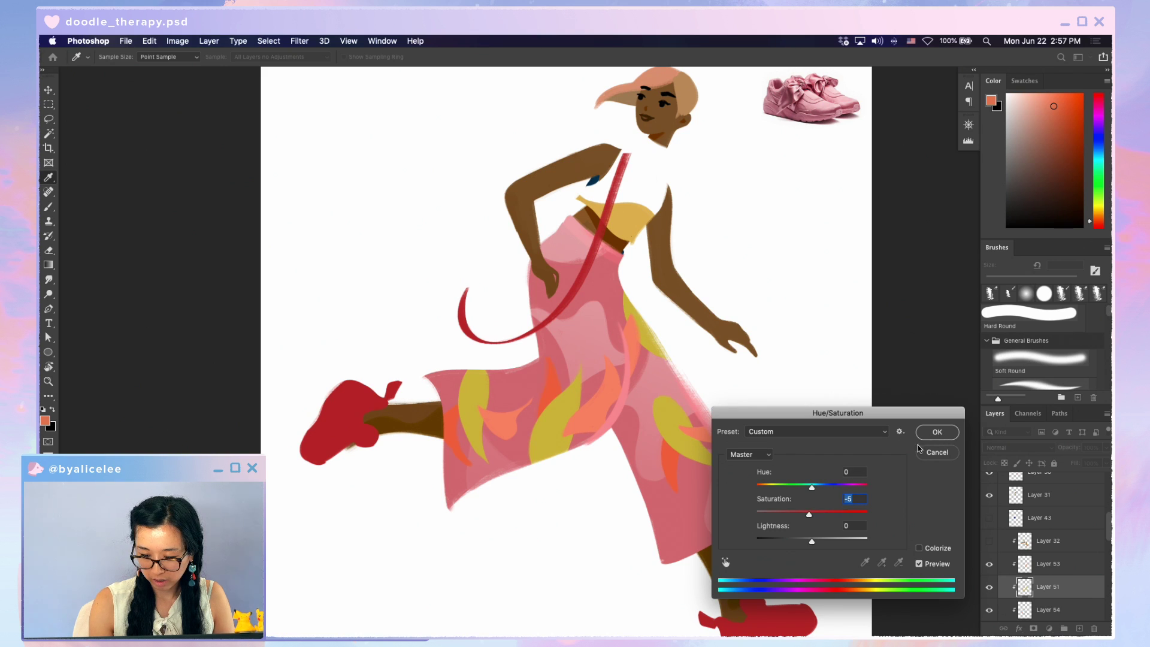
left_click(821, 543)
left_click(933, 431)
key("v")
key("super+minus")
key("super+minus")
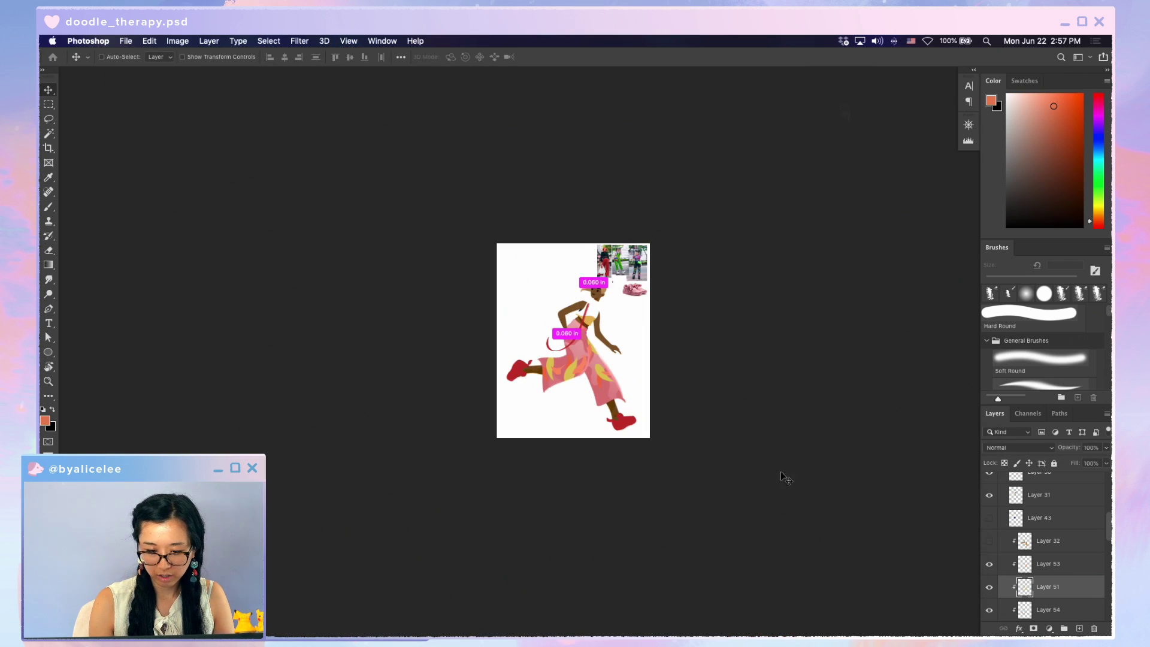
key("super+plus")
key("super+plus")
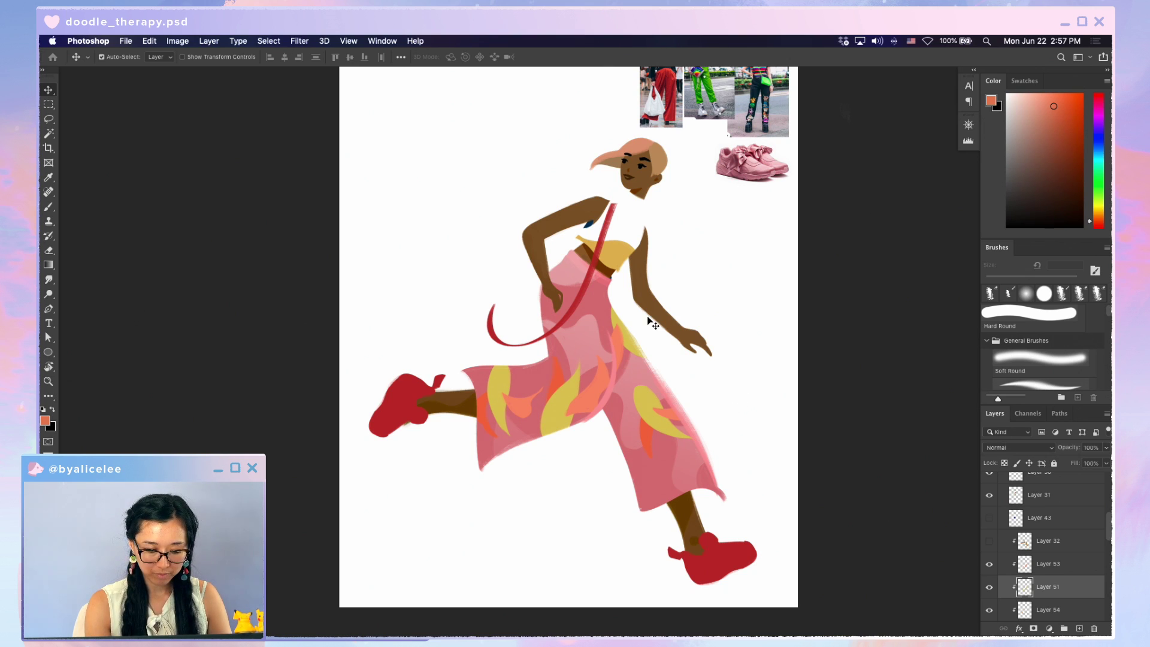
Collapse the art group, compare the illustration with the sketch group hidden and shown, and leave the sketch visible
left_click(703, 340, "super")
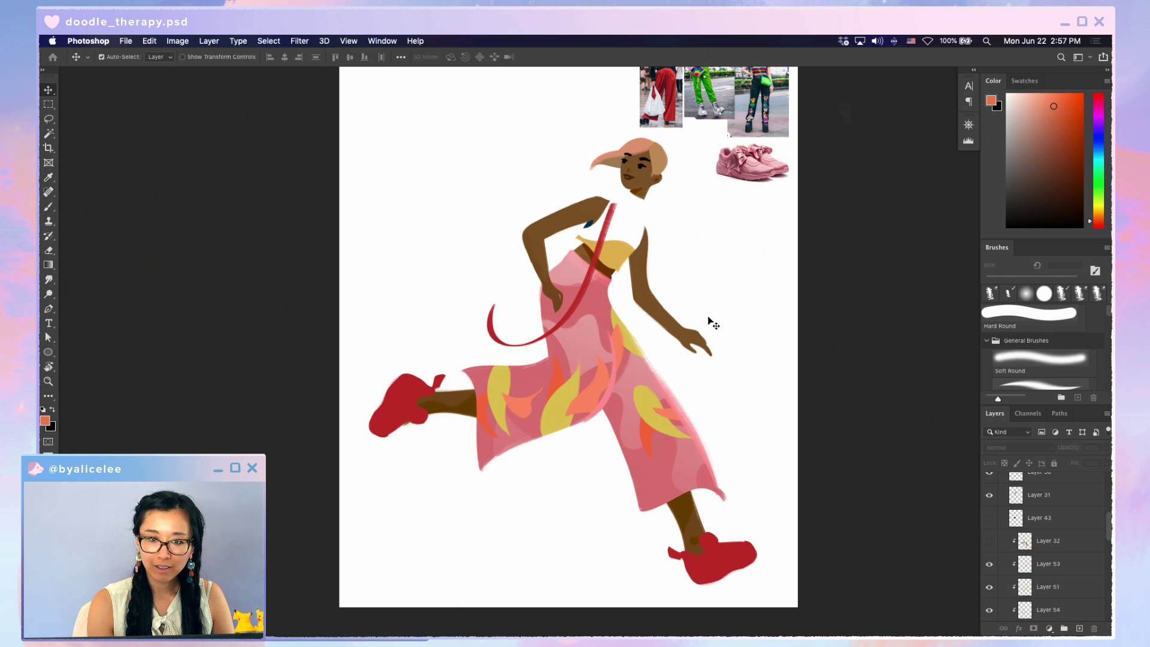
key("super+equal")
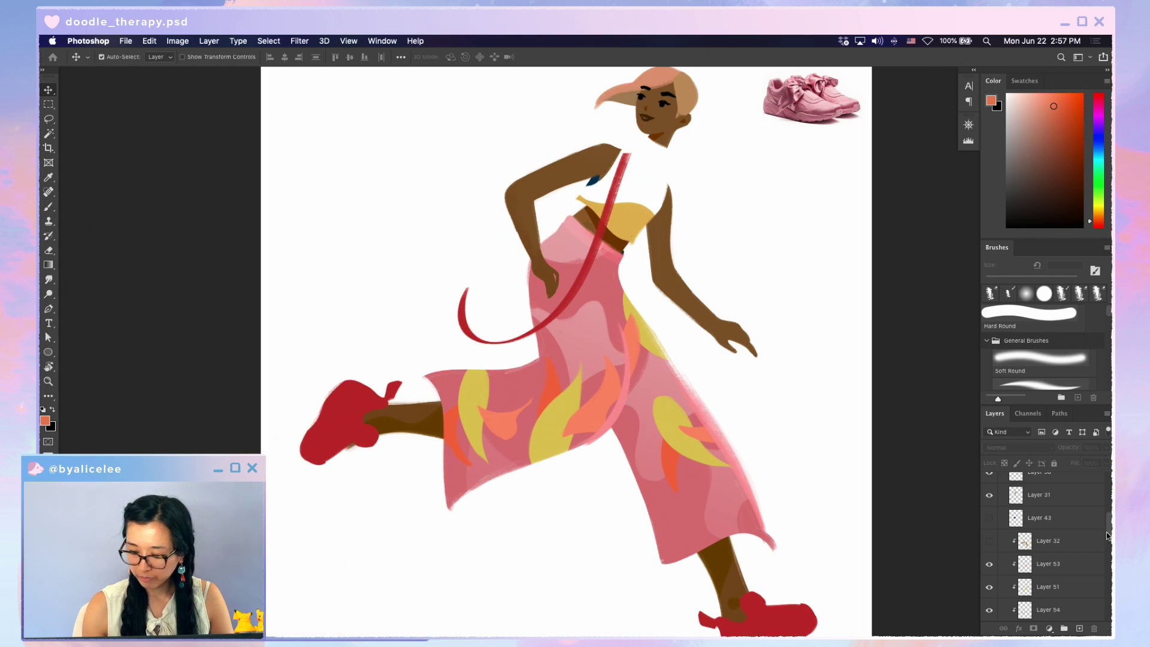
left_click_drag(1109, 530, 1110, 496)
left_click(1002, 576)
left_click(990, 562)
key("super+minus")
key("super+minus")
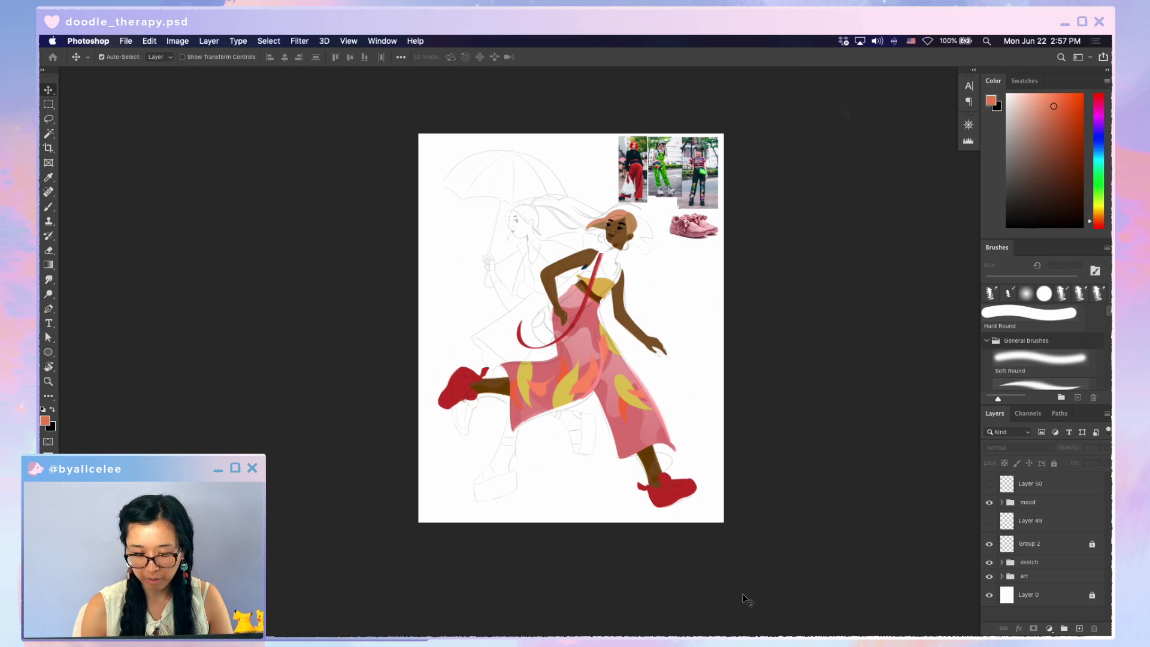
left_click(990, 562)
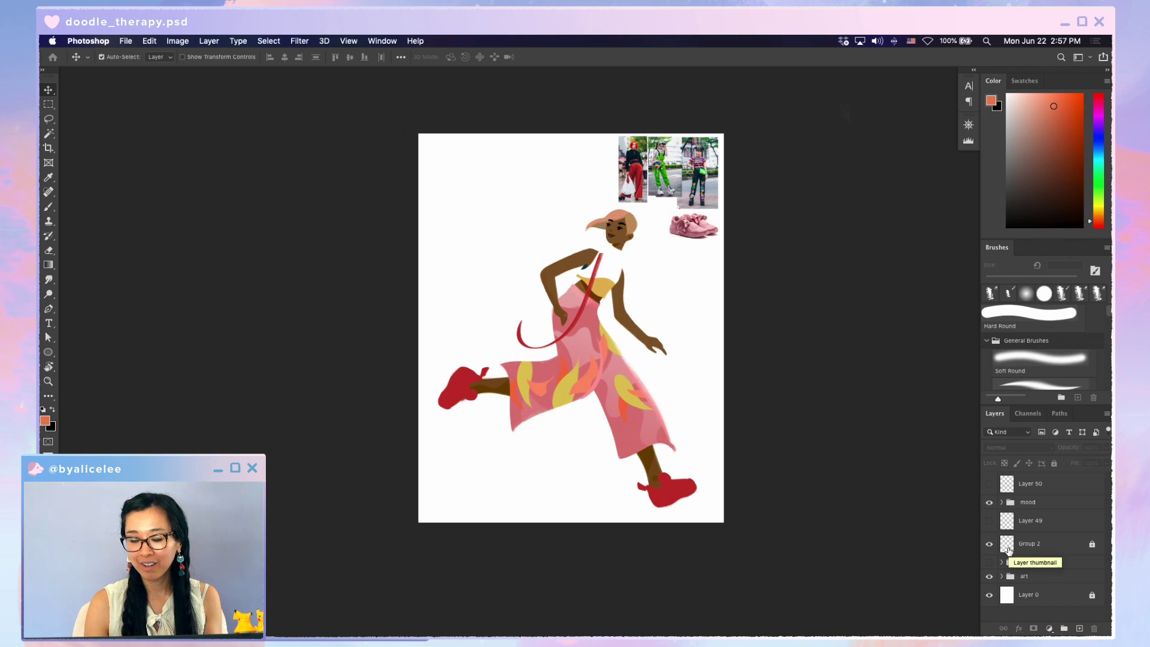
key("super+plus")
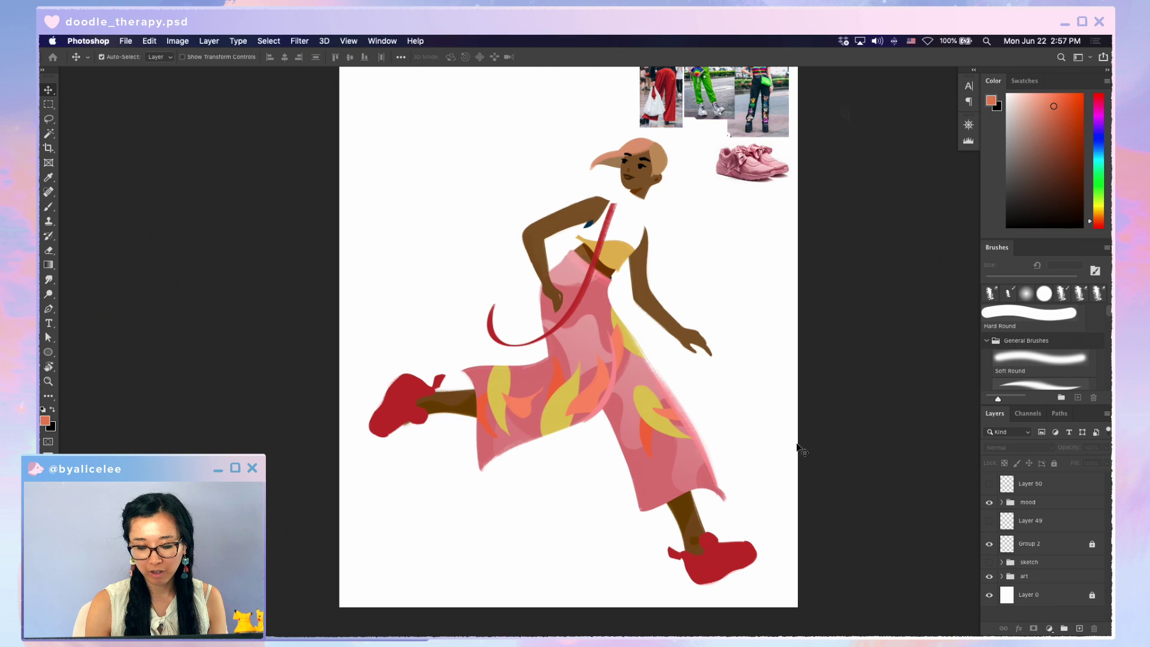
left_click(991, 563)
left_click(990, 562)
left_click(990, 563)
left_click(990, 562)
left_click(990, 562)
Show Layer 49 with the dark pants fold lines and set its opacity to 10%
left_click(989, 521)
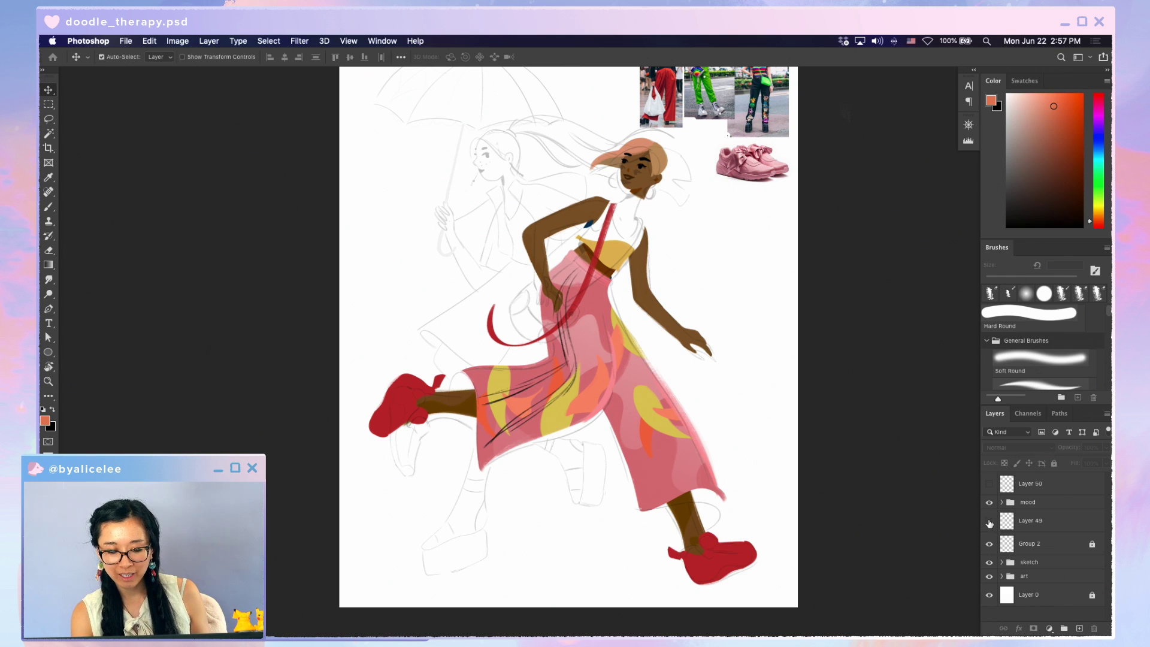
left_click(988, 521)
left_click(1046, 519)
left_click(989, 520)
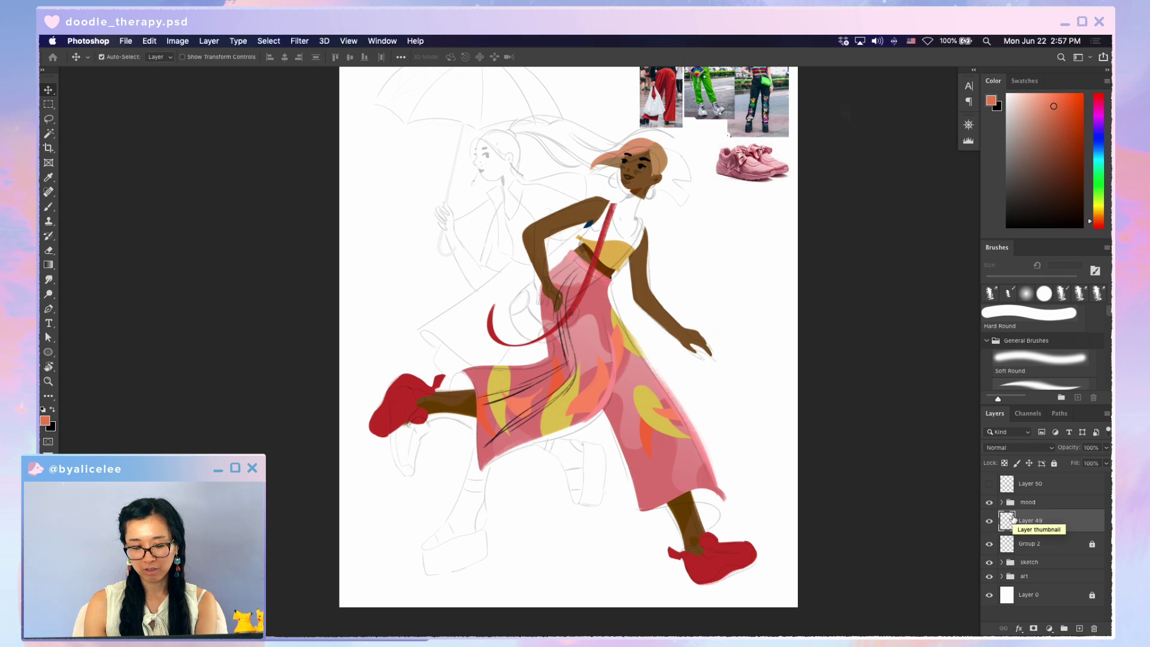
key("1")
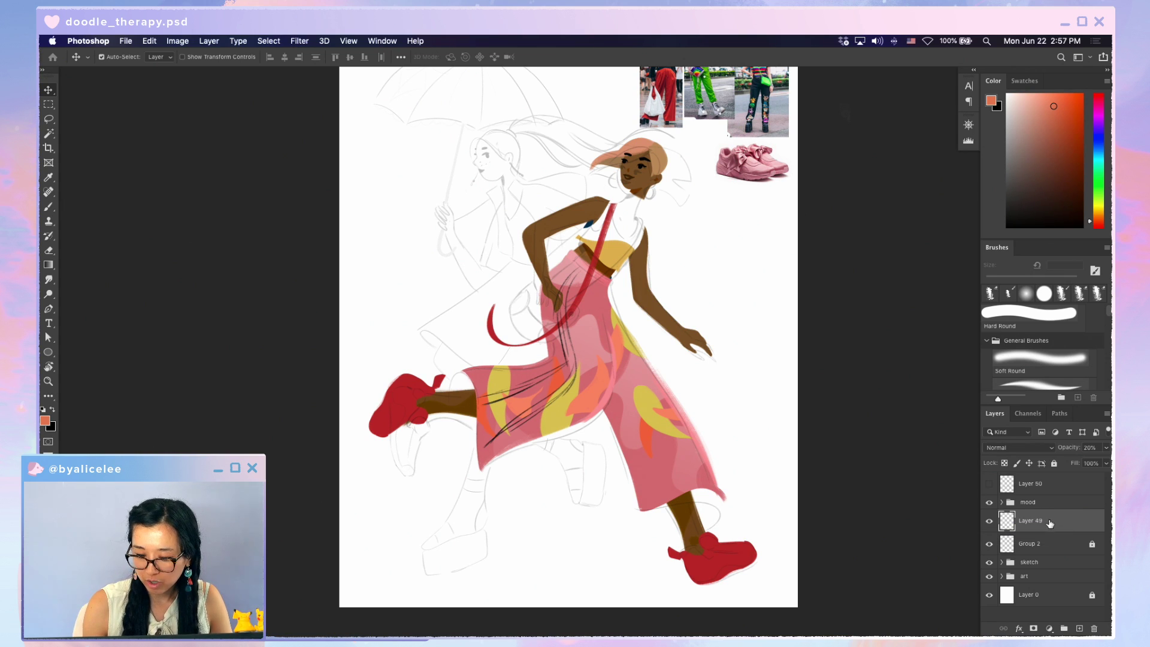
Show the pants shadow on Layer 32, set its blend mode to Multiply and its opacity to 10%
key("super+equal")
key("super")
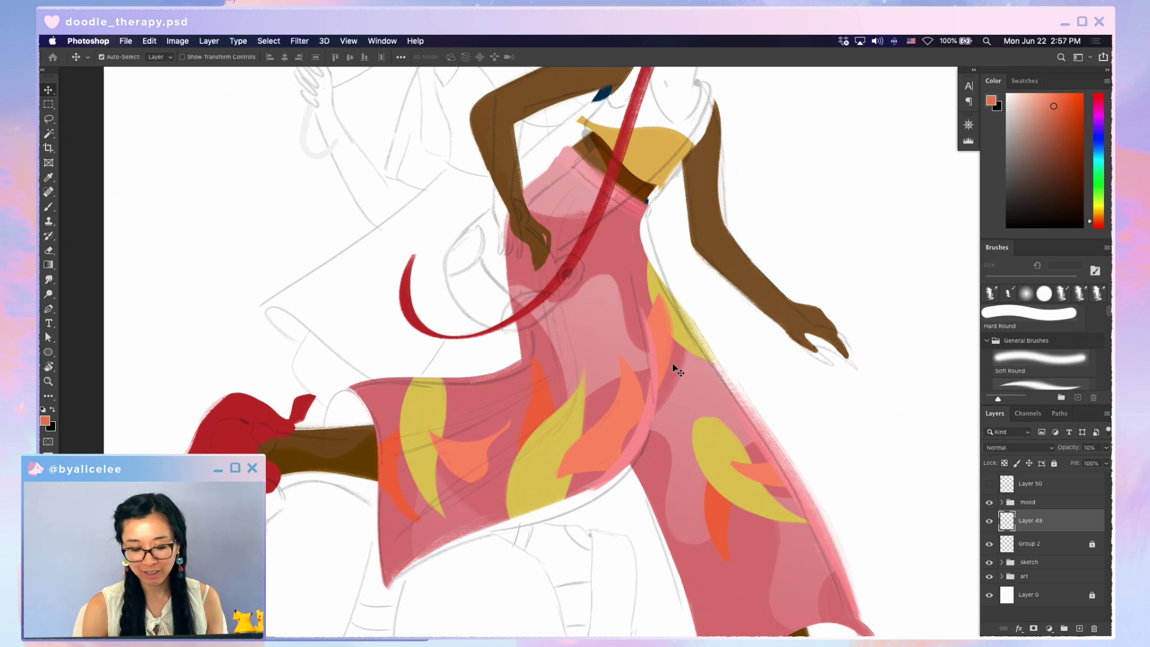
left_click(584, 428)
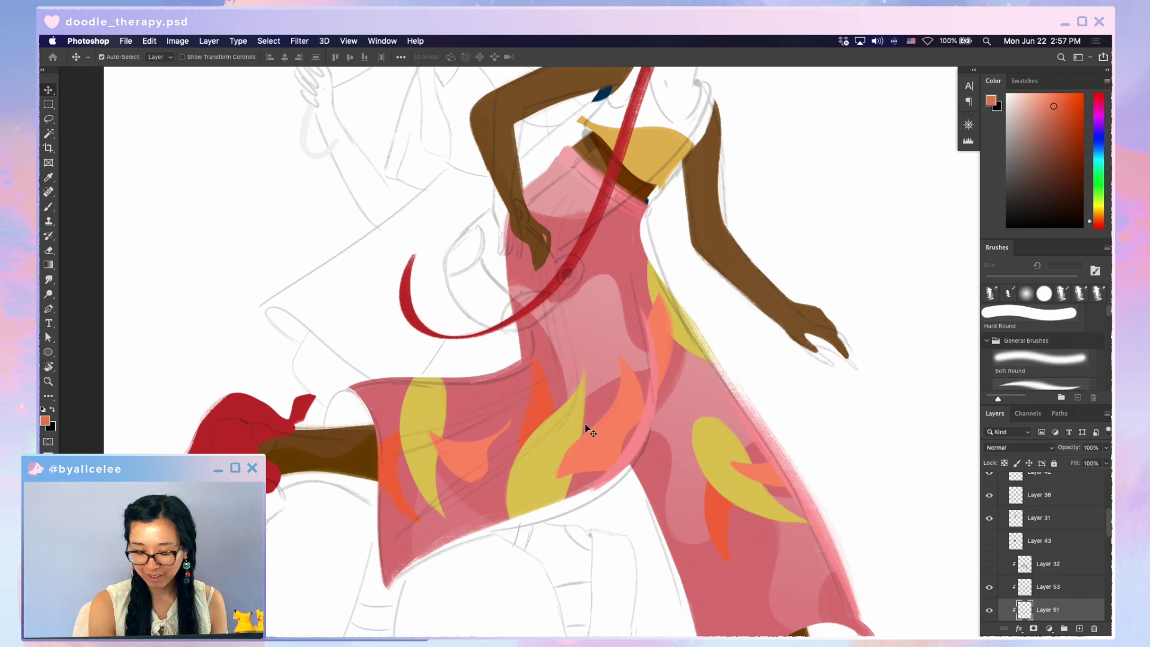
left_click(994, 562)
left_click(692, 400)
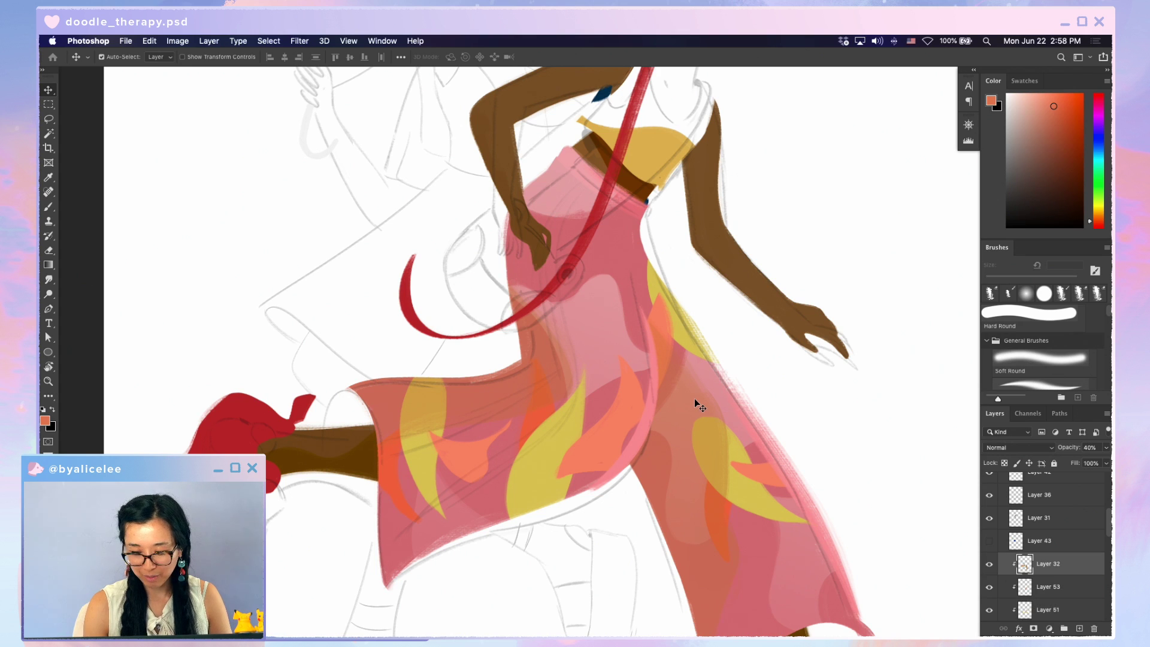
key("shift+alt+m")
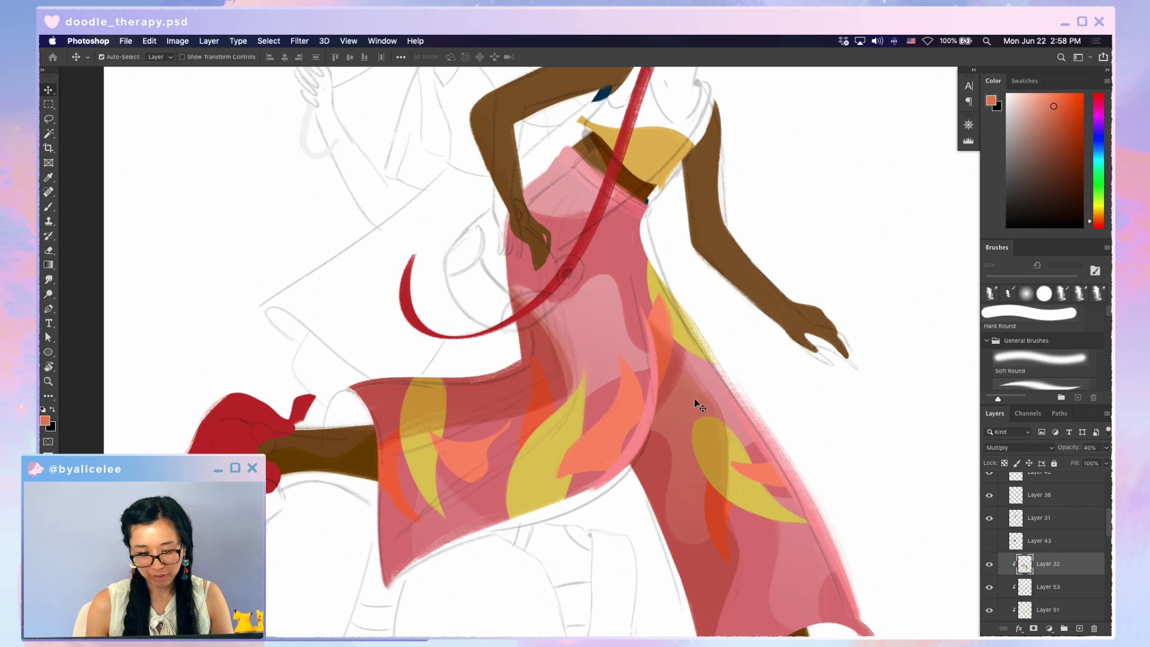
key("1")
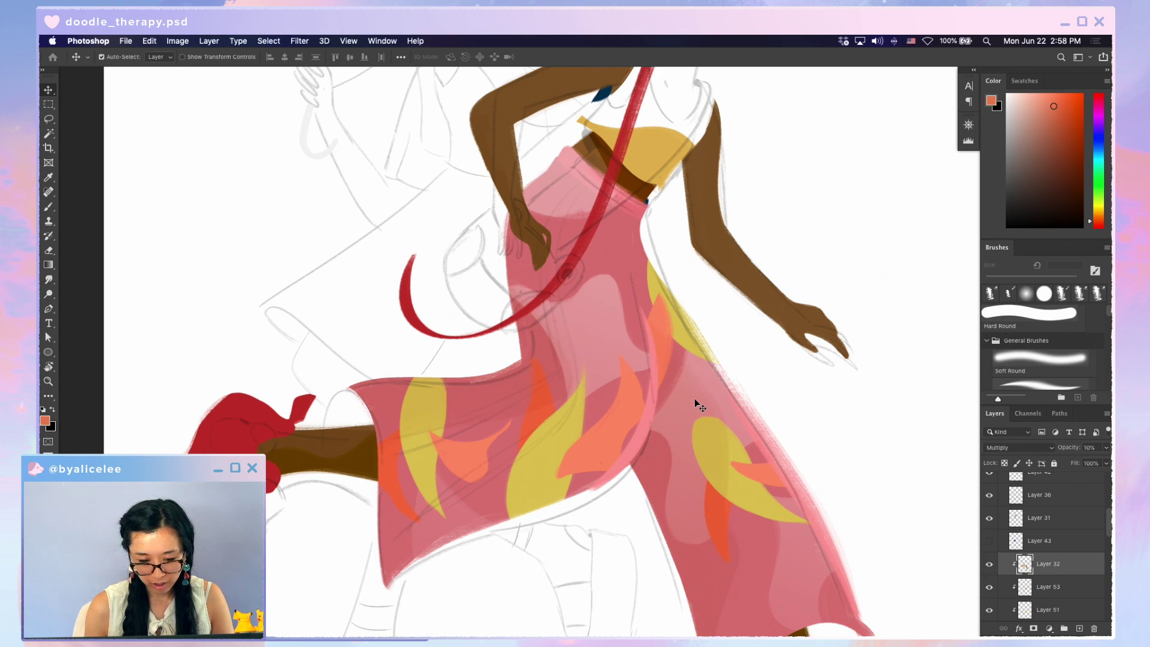
Add a new clipped layer directly below Layer 32 and choose a pale peach foreground colour
key("ctrl+shift+n")
key("Return")
key("i")
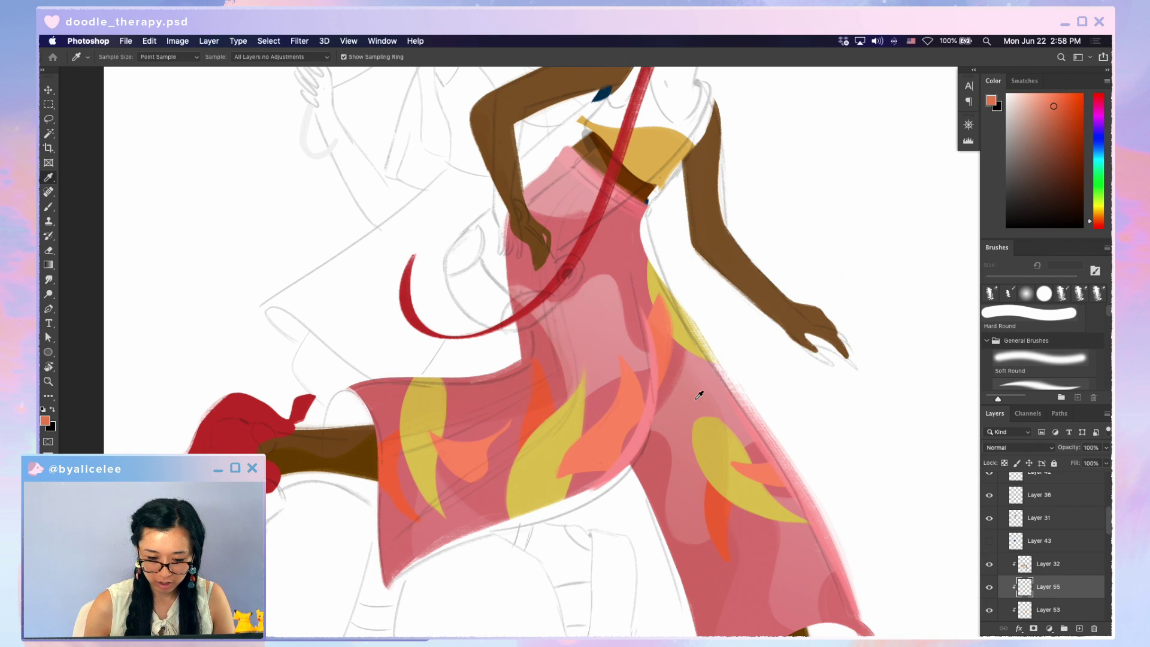
left_click(742, 459)
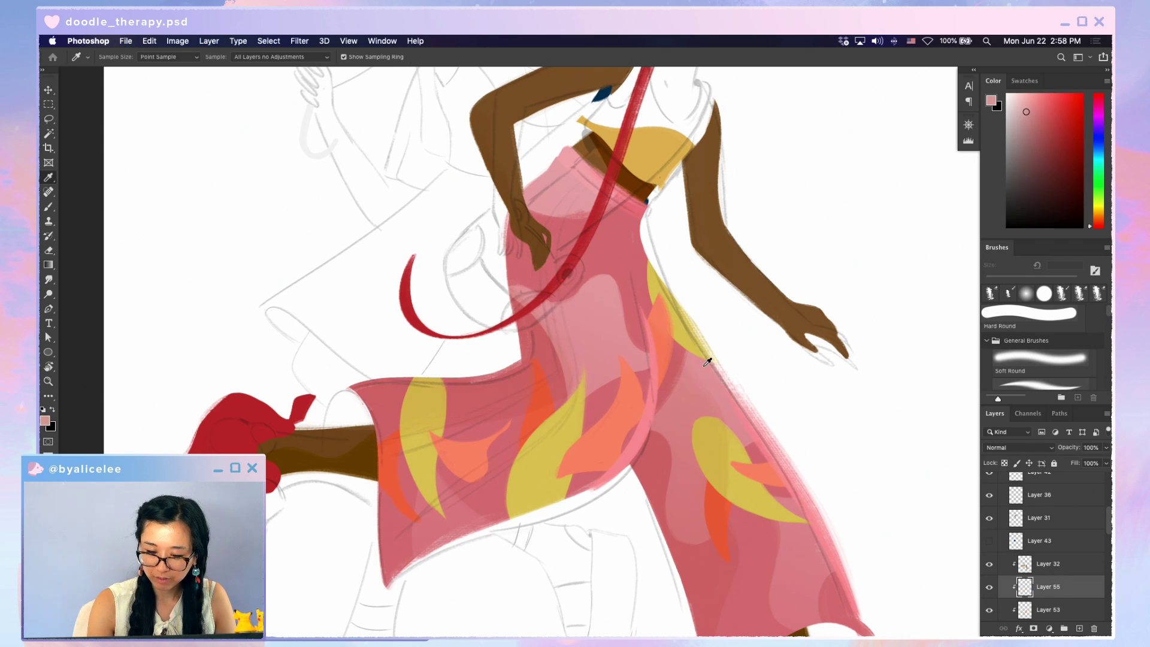
left_click(751, 420)
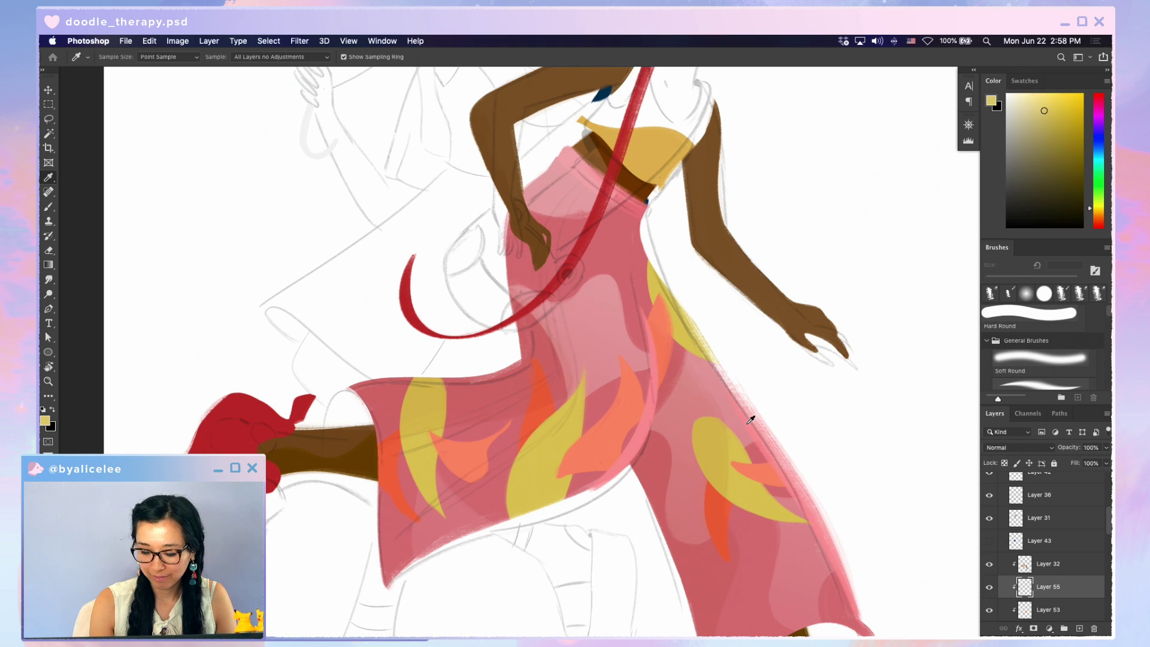
left_click(1102, 219)
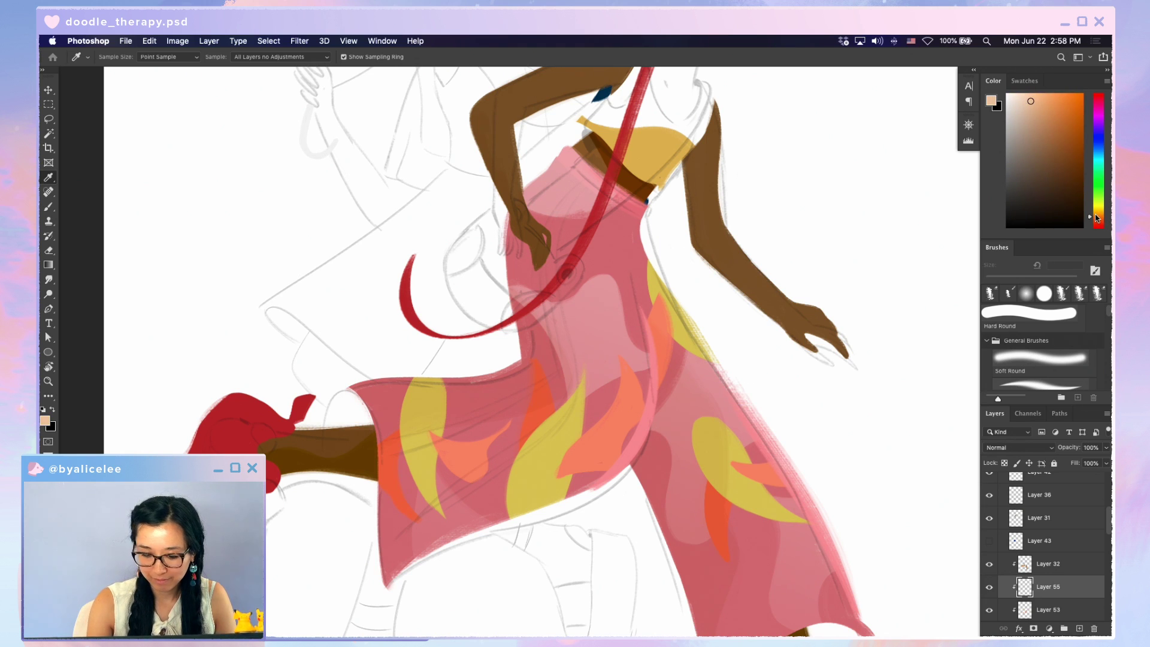
Paint a peach stripe along the pants folds from the waistband over the bent knee to the raised leg's cuff
key("b")
left_click_drag(580, 175, 538, 268)
left_click_drag(548, 312, 561, 391)
key("r")
left_click_drag(659, 527, 698, 400)
scroll(698, 400, "down", 3)
key("b")
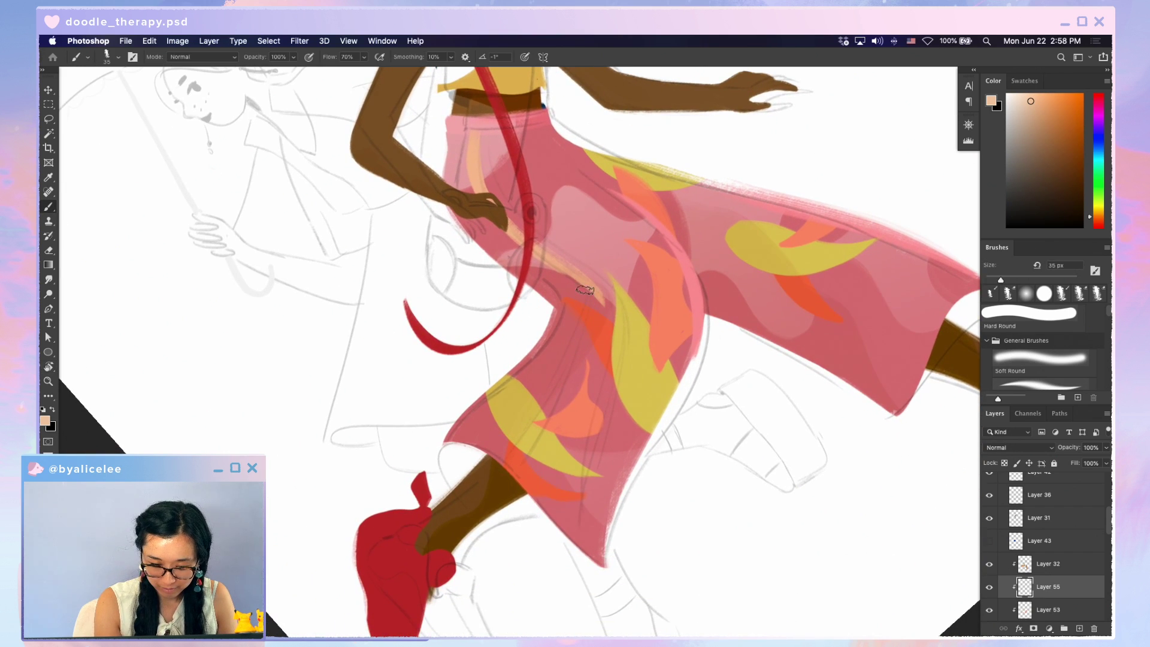
left_click_drag(594, 288, 511, 473)
left_click_drag(596, 284, 527, 494)
key("super+z")
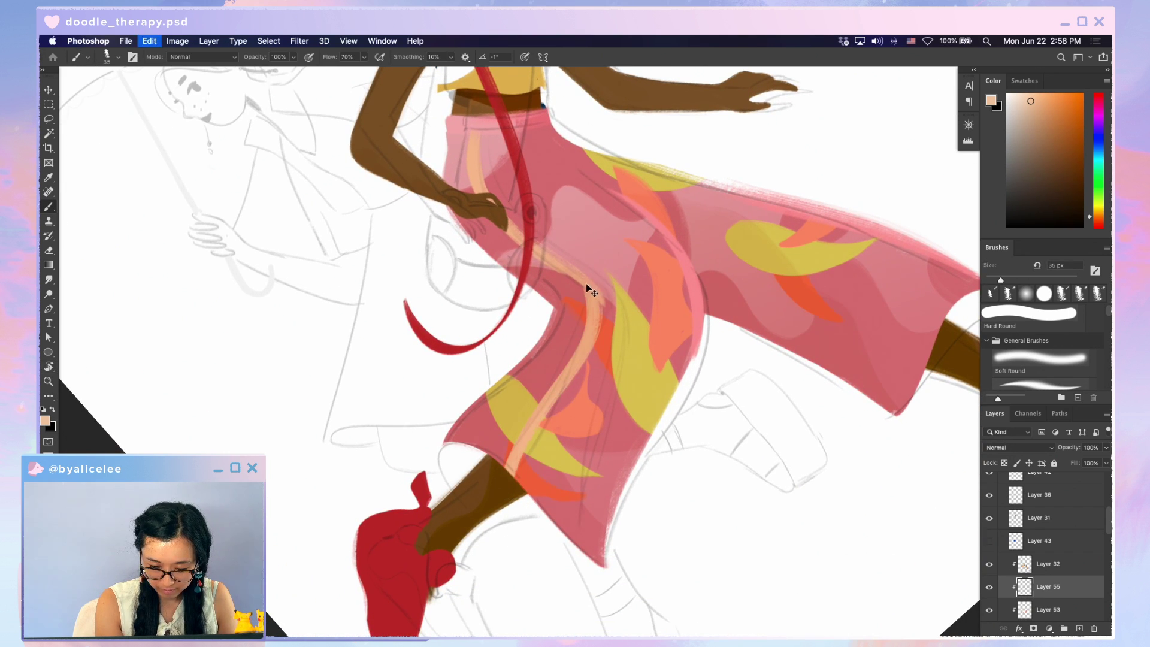
left_click_drag(591, 290, 506, 465)
key("r")
key("Escape")
Trim the stripe's edge at the hip and paint a second thin peach stripe beside it down to the cuff
key("e")
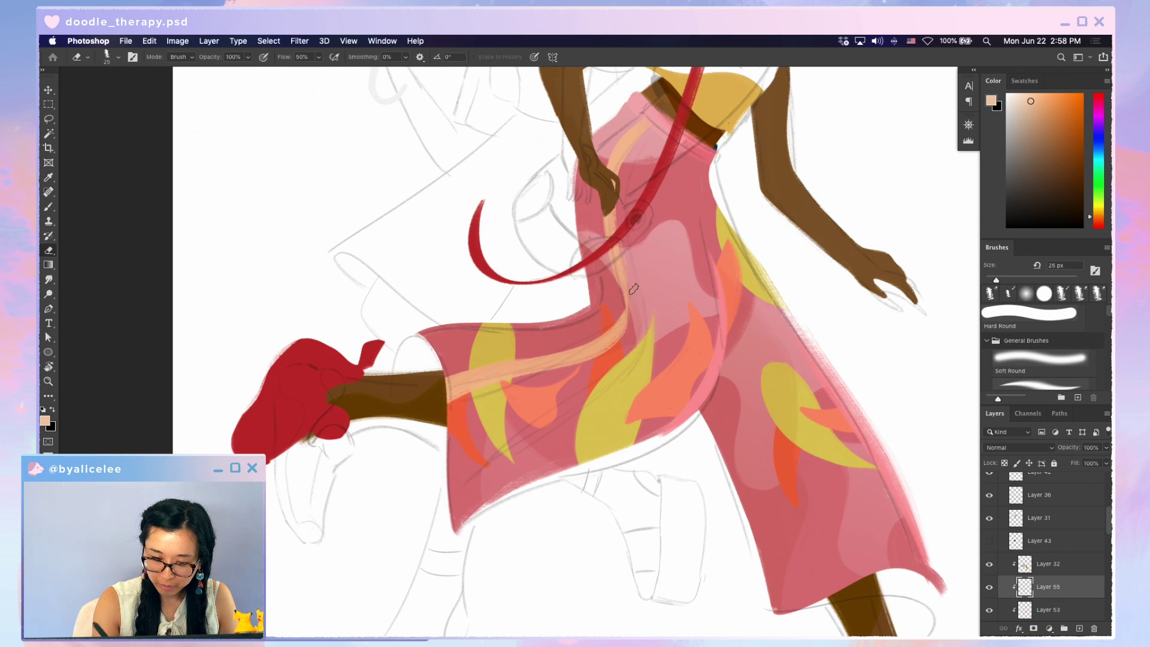
left_click_drag(659, 123, 619, 234)
key("b")
mouse_move(659, 120)
left_mouse_down()
mouse_move(627, 244)
mouse_move(654, 124)
mouse_move(637, 267)
left_mouse_up()
left_click_drag(626, 173, 638, 332)
left_click_drag(639, 283, 455, 479)
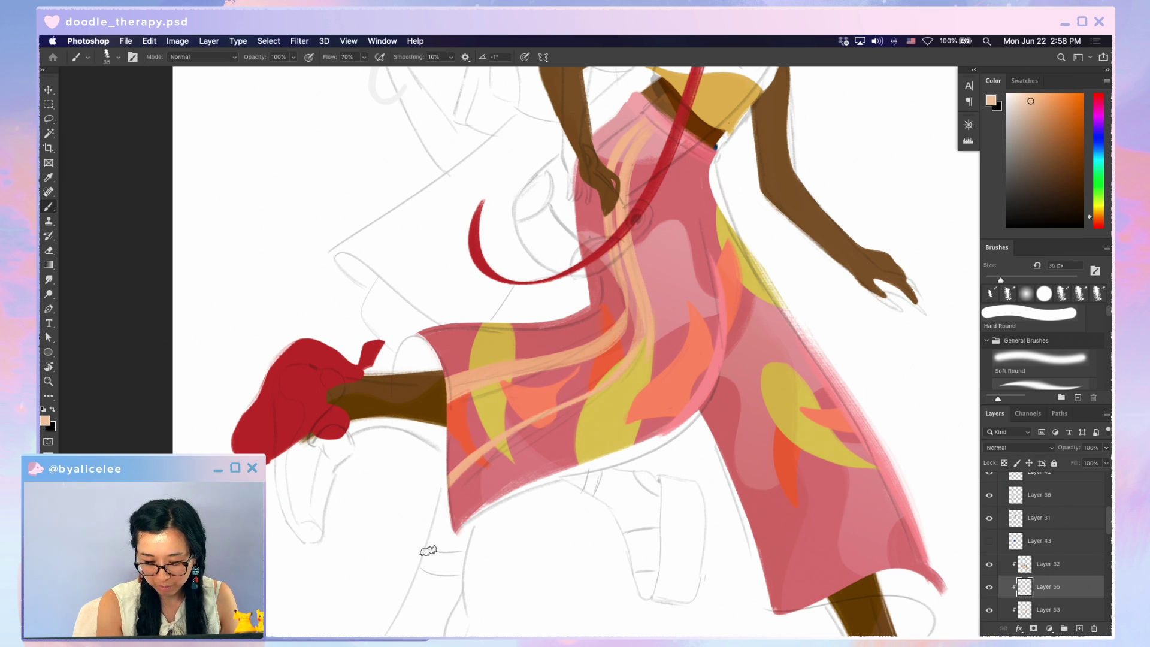
Thicken the second peach stripe so it widens from the knee towards the raised leg's cuff
key("r")
mouse_move(552, 550)
left_mouse_down()
mouse_move(688, 504)
mouse_move(624, 321)
left_mouse_up()
mouse_move(608, 271)
left_mouse_down()
mouse_move(600, 394)
mouse_move(554, 515)
left_mouse_up()
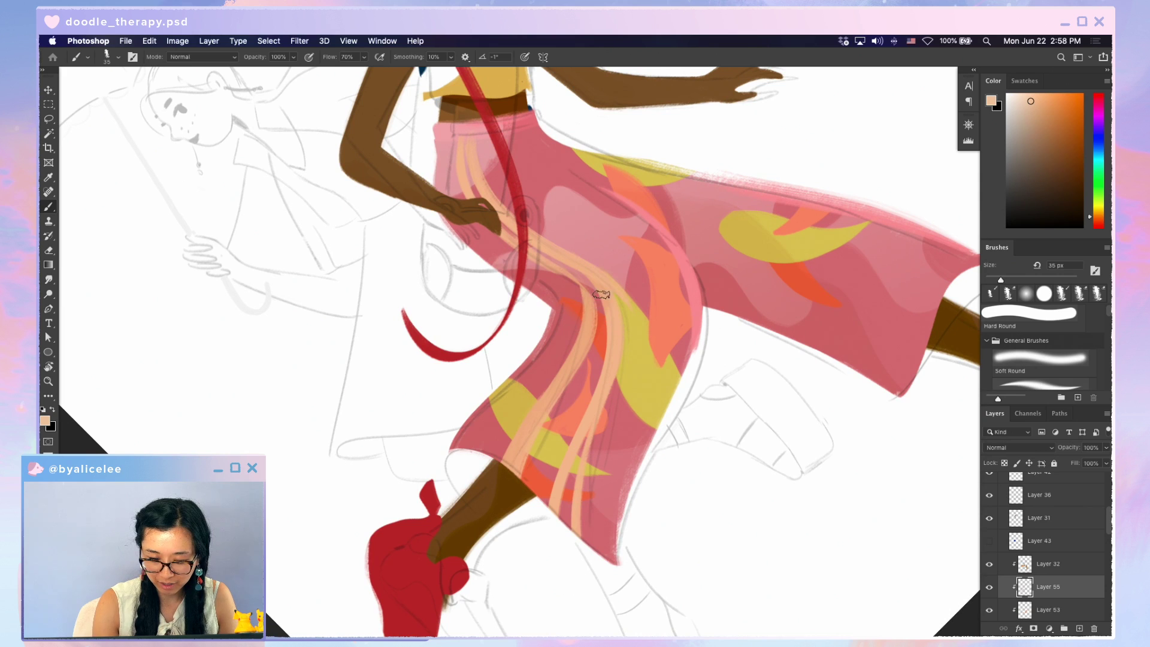
left_click_drag(599, 303, 551, 497)
left_click_drag(575, 443, 563, 531)
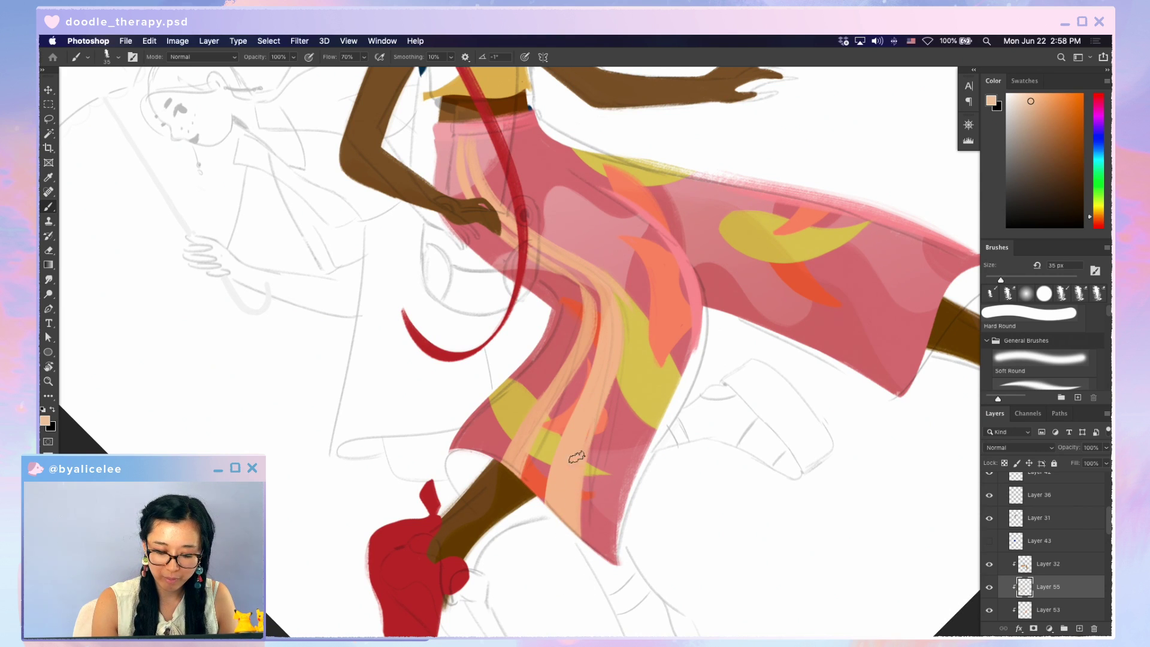
Erase along the peach stripes between the waistband and knee to make them thinner
key("r")
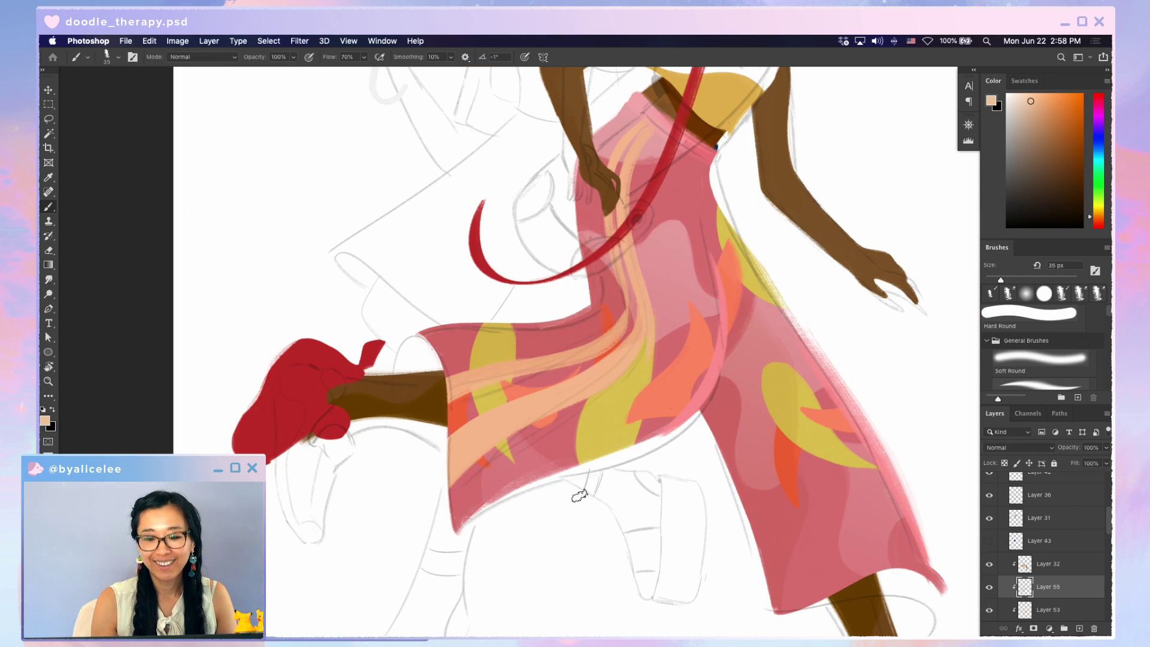
key("e")
left_click_drag(640, 293, 633, 132)
mouse_move(632, 275)
left_mouse_down()
mouse_move(626, 192)
mouse_move(637, 293)
left_mouse_up()
key("ctrl+z")
left_click_drag(626, 223, 626, 163)
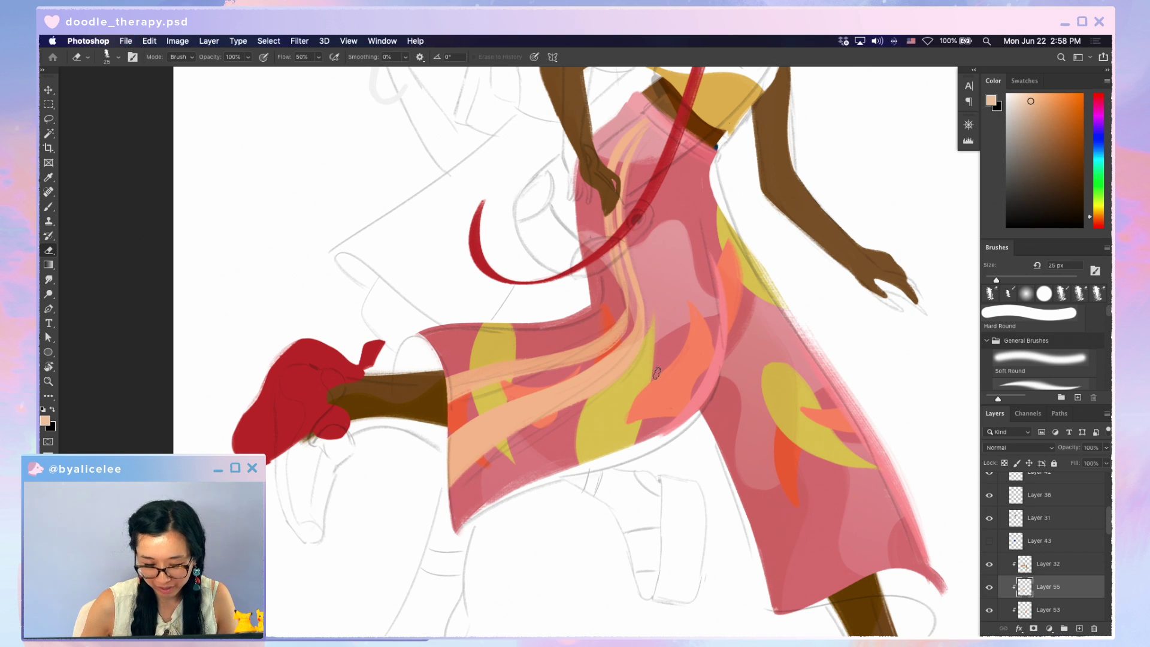
Widen the first peach stripe towards the raised leg's cuff with a 20 px brush
key("r")
mouse_move(657, 373)
left_mouse_down()
mouse_move(678, 450)
mouse_move(689, 406)
mouse_move(562, 486)
left_mouse_up()
key("b")
key("ctrl+z")
left_click_drag(571, 356, 562, 486)
left_click_drag(572, 393, 569, 486)
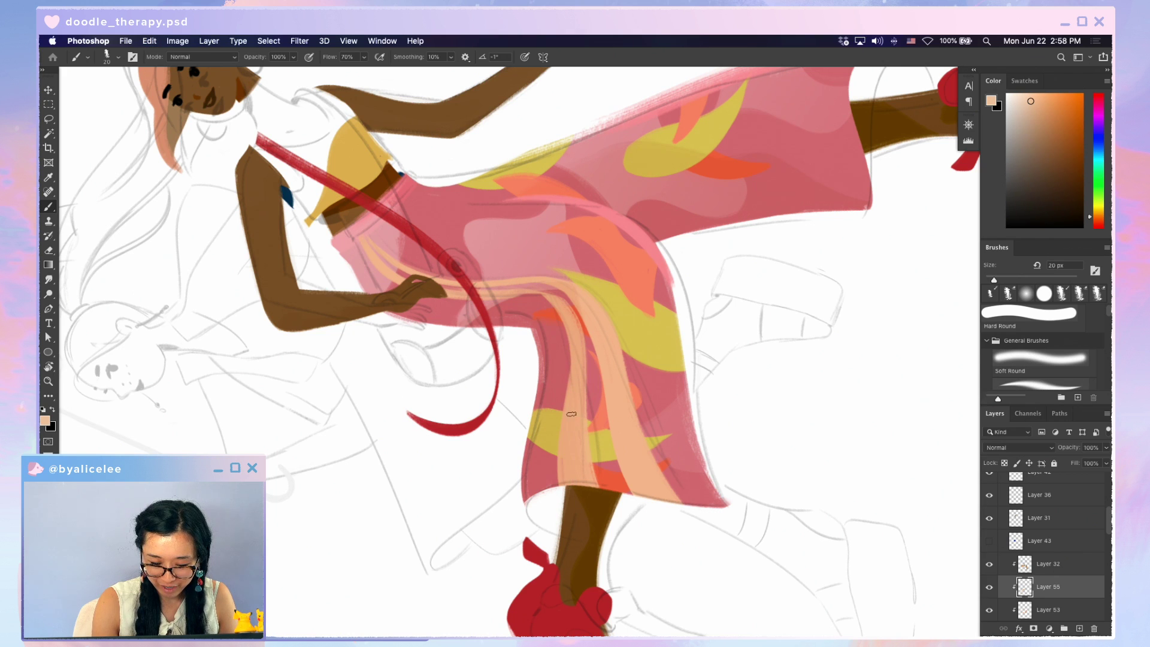
key("Escape")
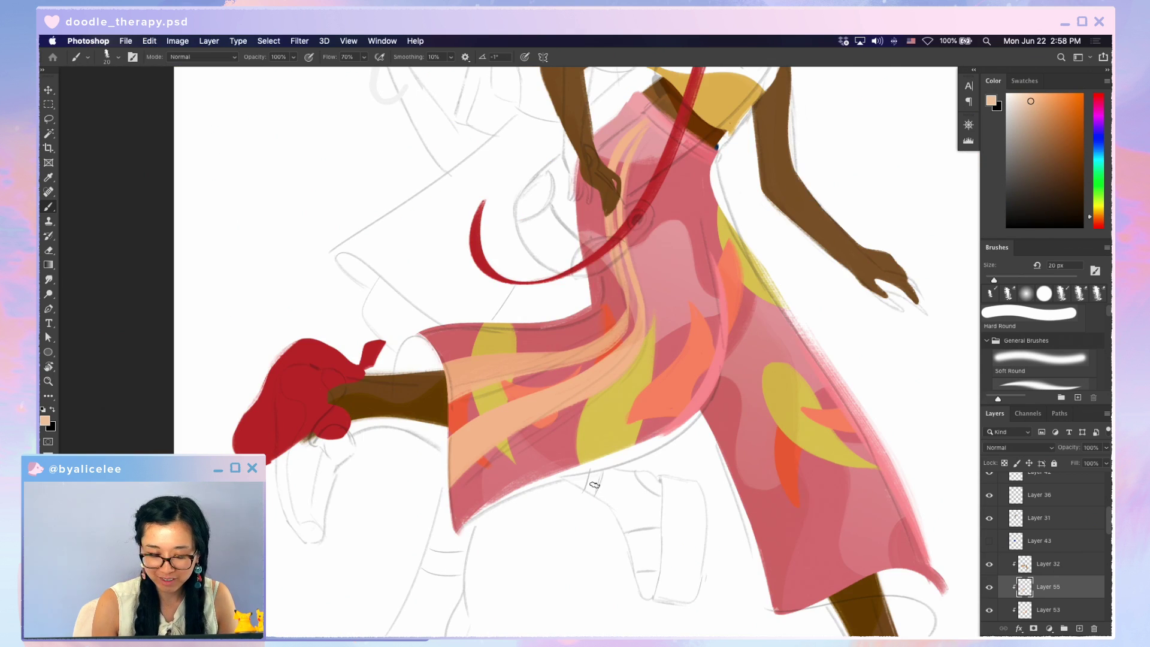
key("w")
left_click(496, 451)
key("ctrl+d")
Reduce the Eraser to 10 px and broaden the second peach stripe's lower edge from the knee to the cuff
key("r")
mouse_move(496, 450)
left_mouse_down()
mouse_move(605, 473)
mouse_move(597, 289)
mouse_move(600, 362)
mouse_move(600, 317)
left_mouse_up()
key("e")
key("bracketleft")
key("bracketleft")
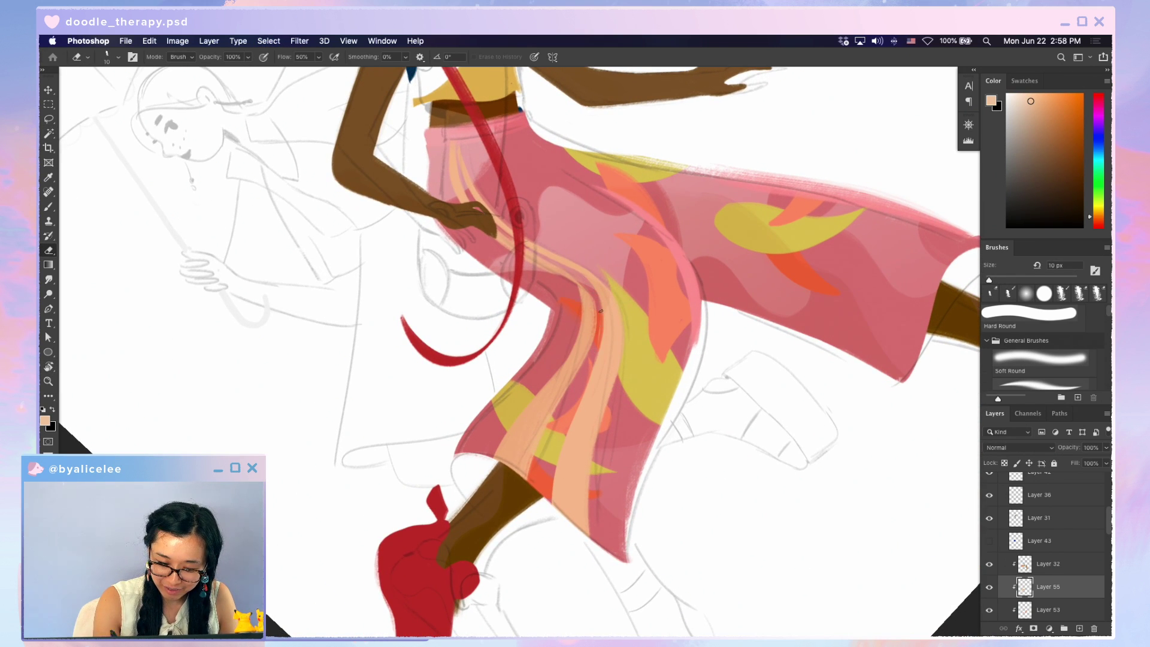
key("b")
mouse_move(588, 390)
left_mouse_down()
mouse_move(568, 537)
mouse_move(592, 380)
mouse_move(568, 538)
mouse_move(600, 360)
mouse_move(572, 415)
mouse_move(572, 514)
mouse_move(593, 379)
mouse_move(585, 548)
left_mouse_up()
key("e")
key("ctrl+z")
key("ctrl+shift+z")
key("ctrl+z")
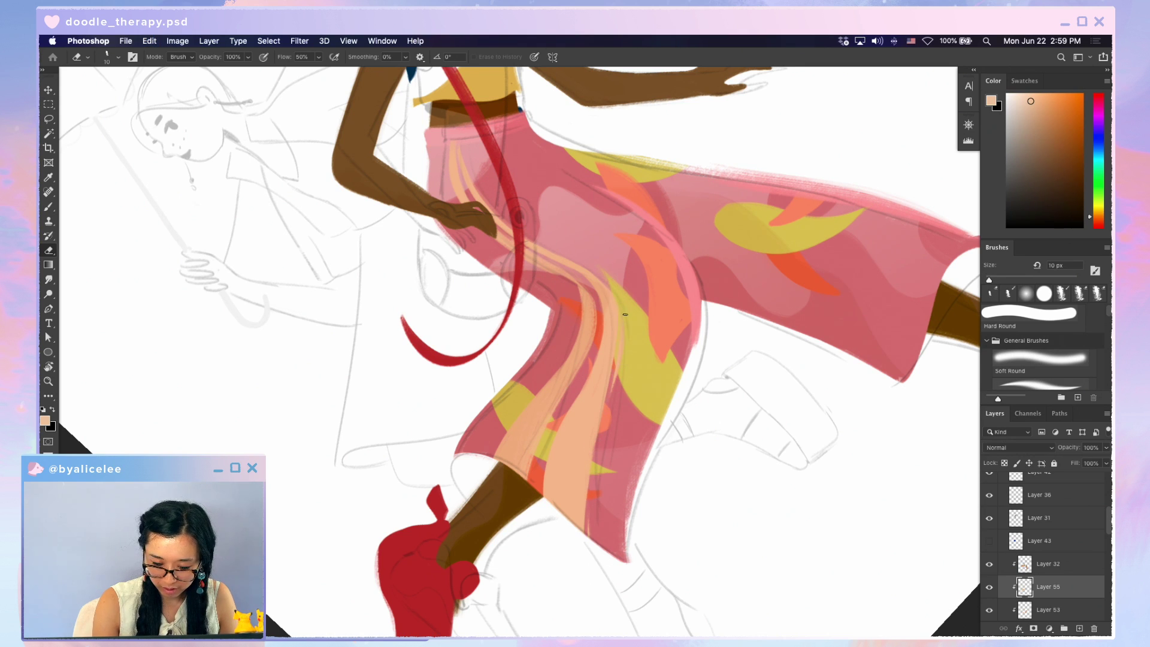
key("Escape")
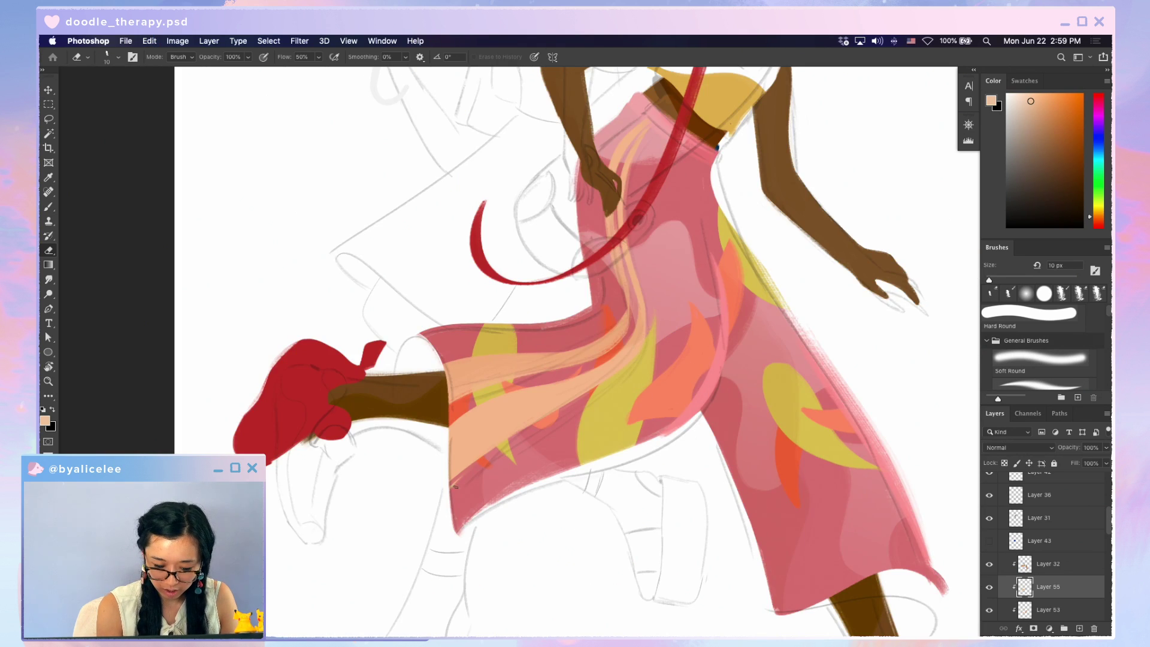
Examine how the peach stripes on the pants read against the whole figure
key("super+minus")
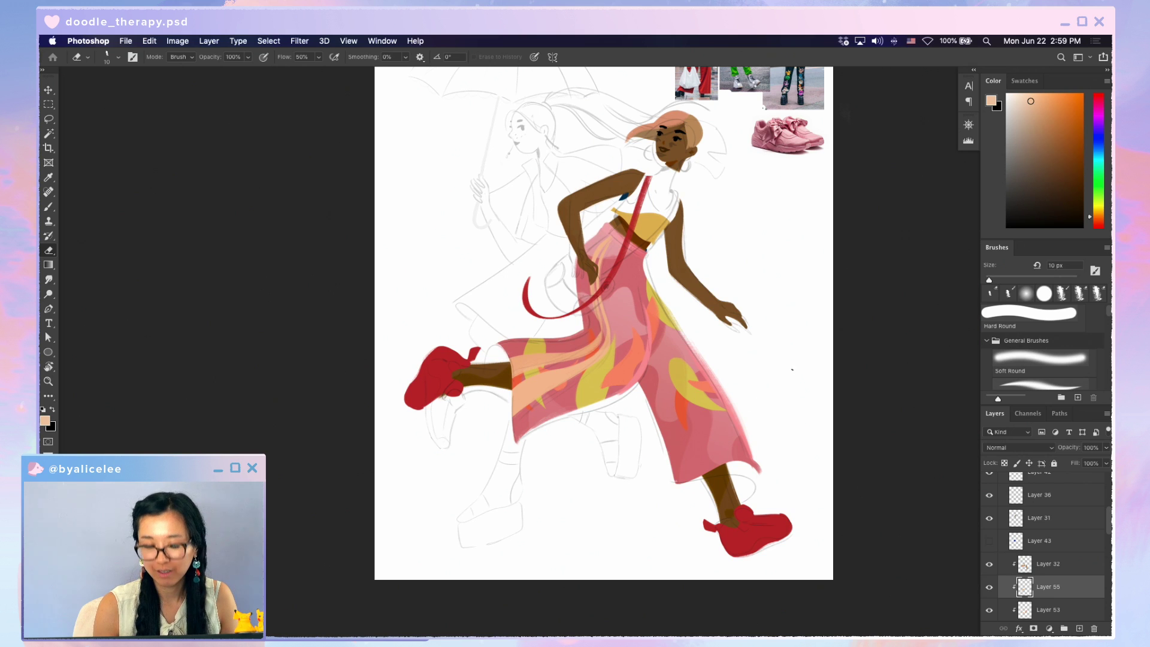
key("super+equal")
left_click_drag(714, 322, 718, 358)
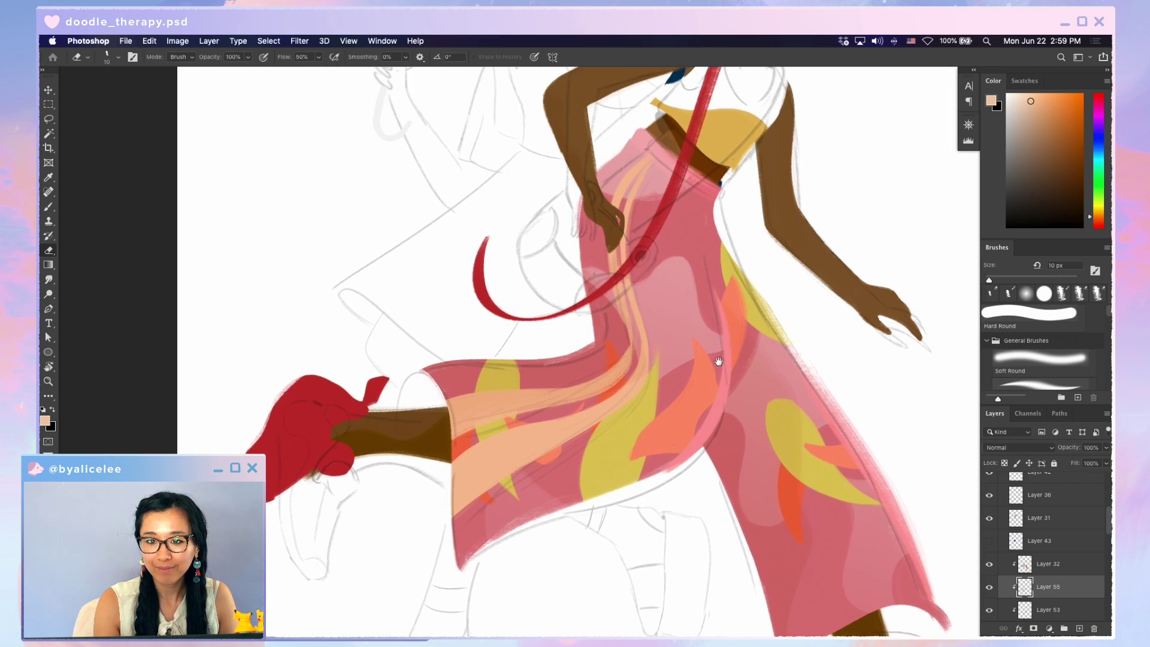
scroll(718, 358, "up", 3)
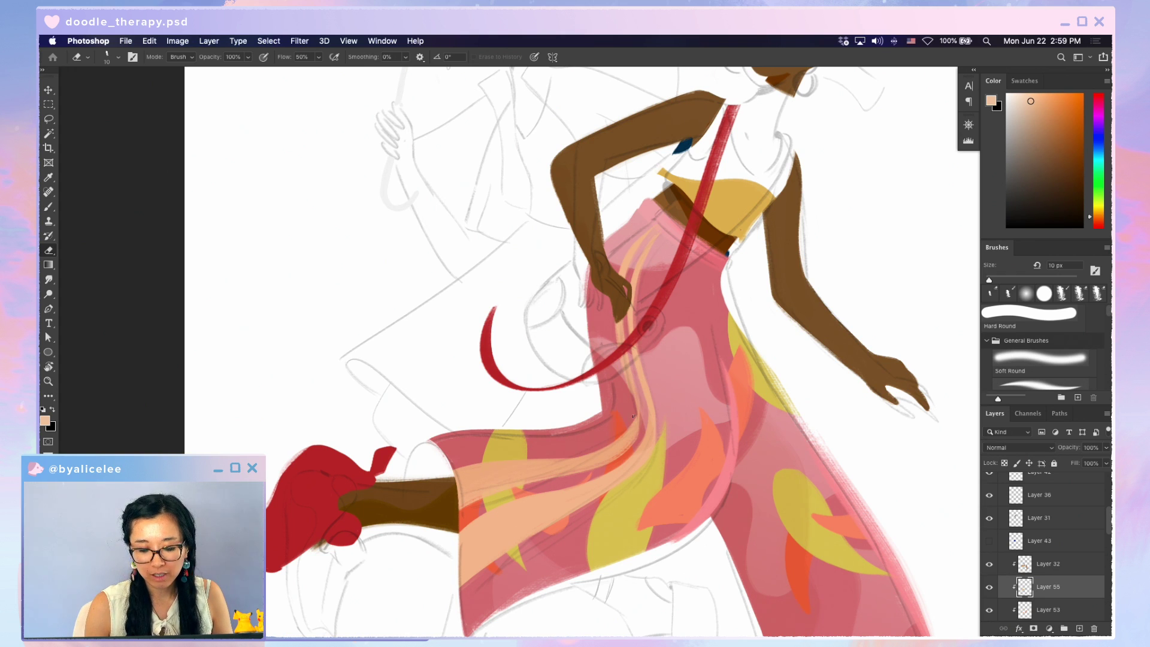
key("ctrl+minus")
key("ctrl+minus")
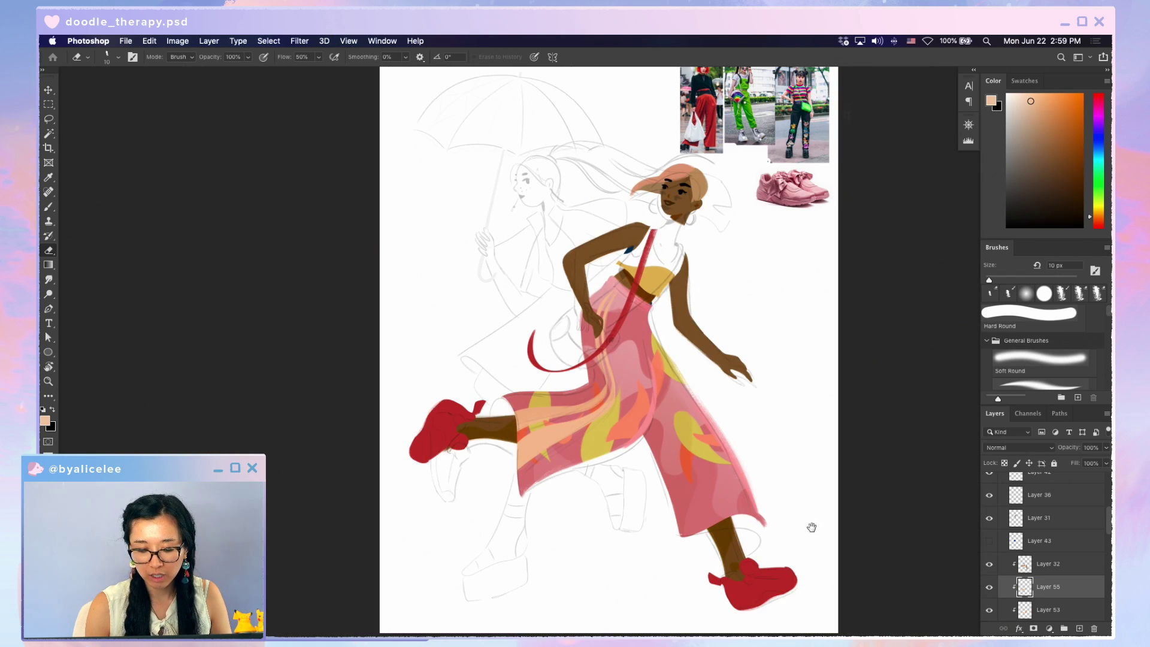
left_click_drag(811, 526, 799, 498)
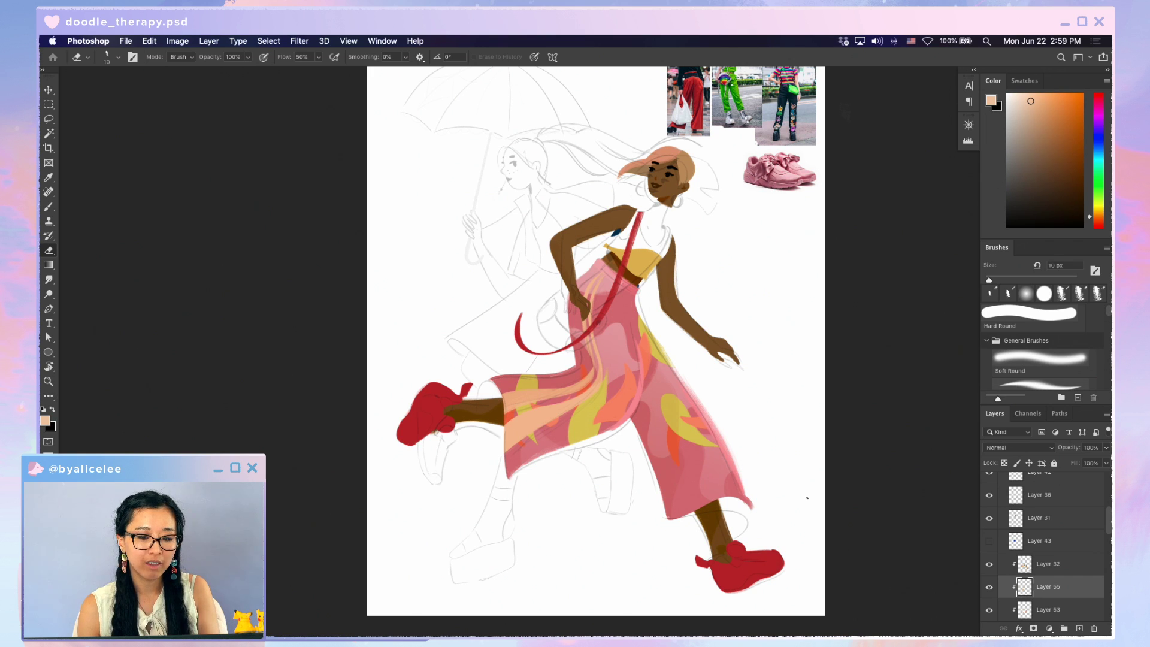
key("super+equal")
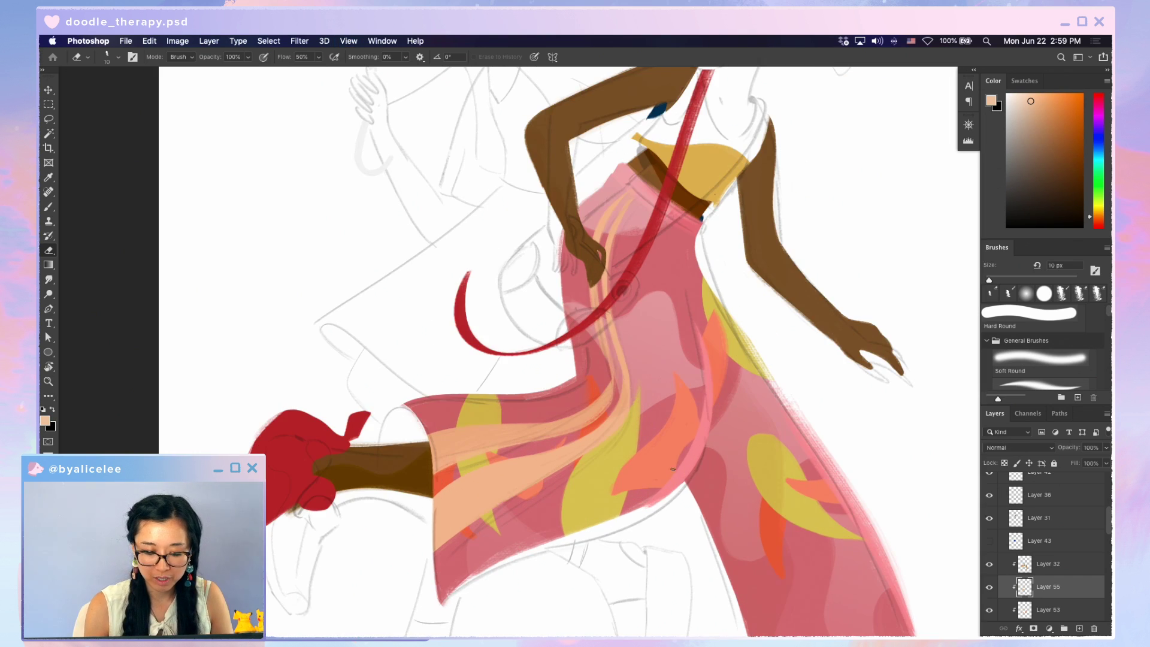
Select the peach stripes and free-transform them, slightly skewing their upper end at the waistband, then deselect
key("super+shift+d")
key("super+t")
left_click_drag(662, 421, 663, 408)
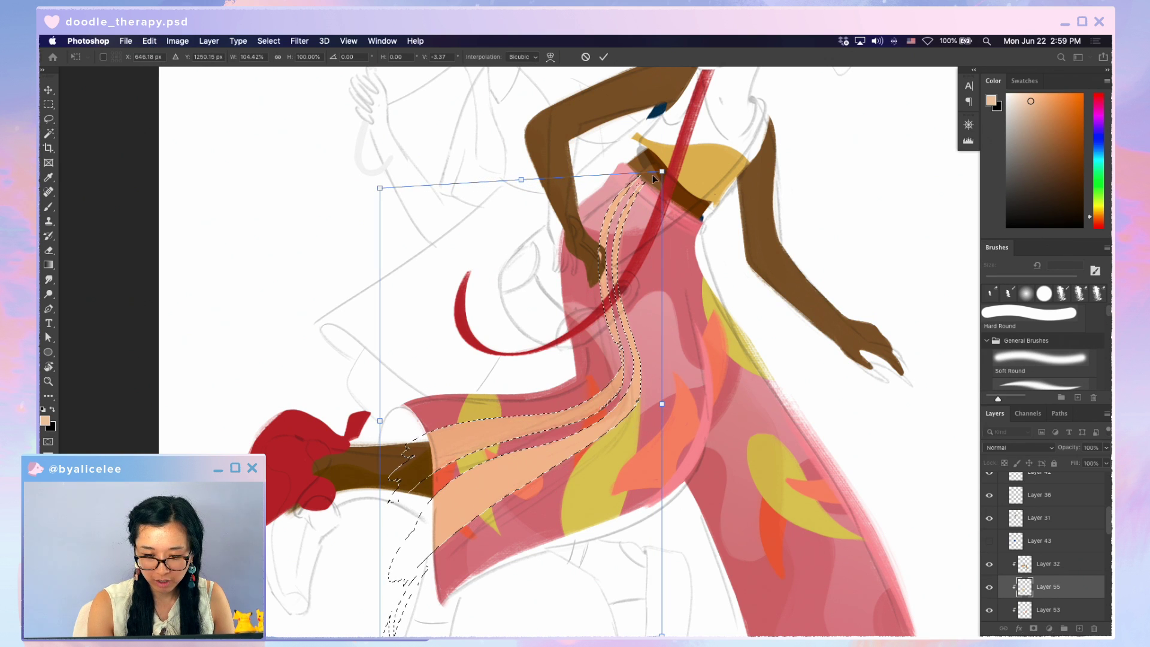
left_click_drag(662, 174, 648, 179)
key("Return")
key("super+d")
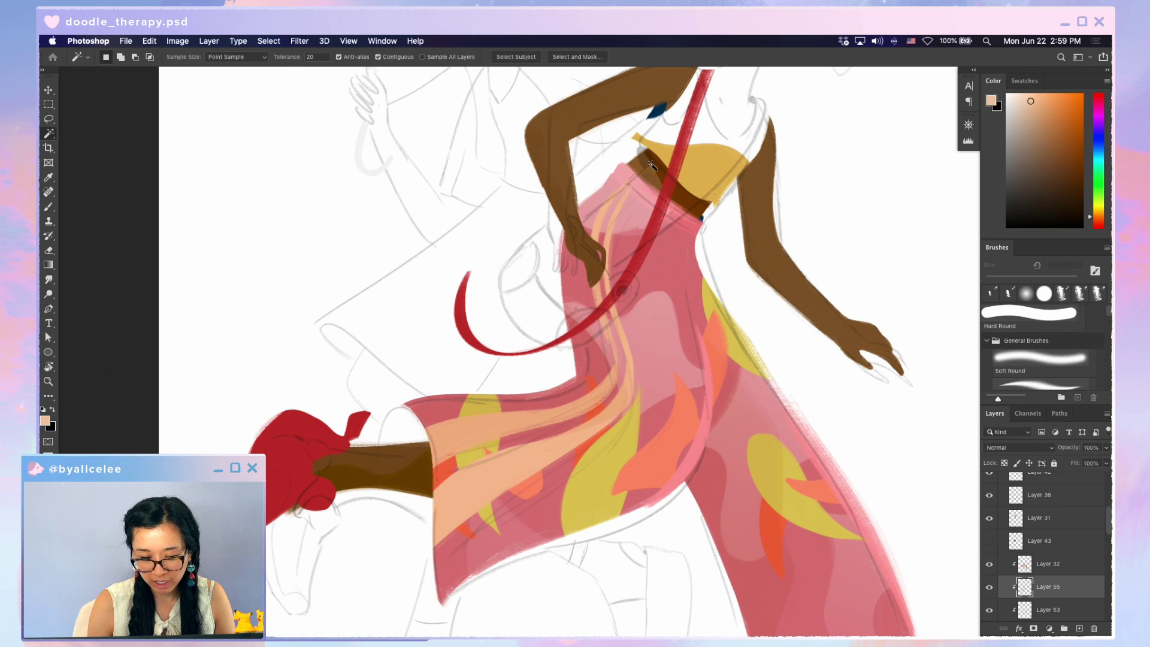
Erase along the second peach stripe's outer edge just below the knee with the 10 px Eraser
key("v")
left_click_drag(617, 373, 694, 395)
left_click(989, 484)
key("ctrl+0")
key("r")
left_click_drag(731, 429, 780, 423)
key("Escape")
key("v")
left_click(689, 334)
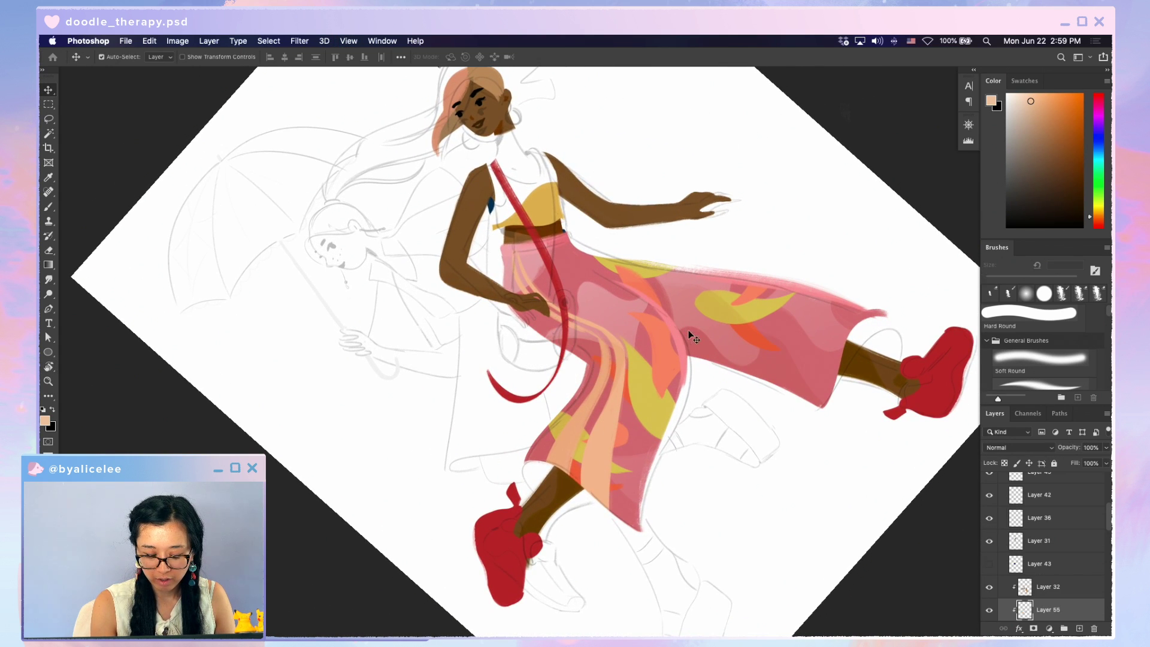
key("ctrl+plus")
left_click_drag(675, 363, 678, 336)
key("e")
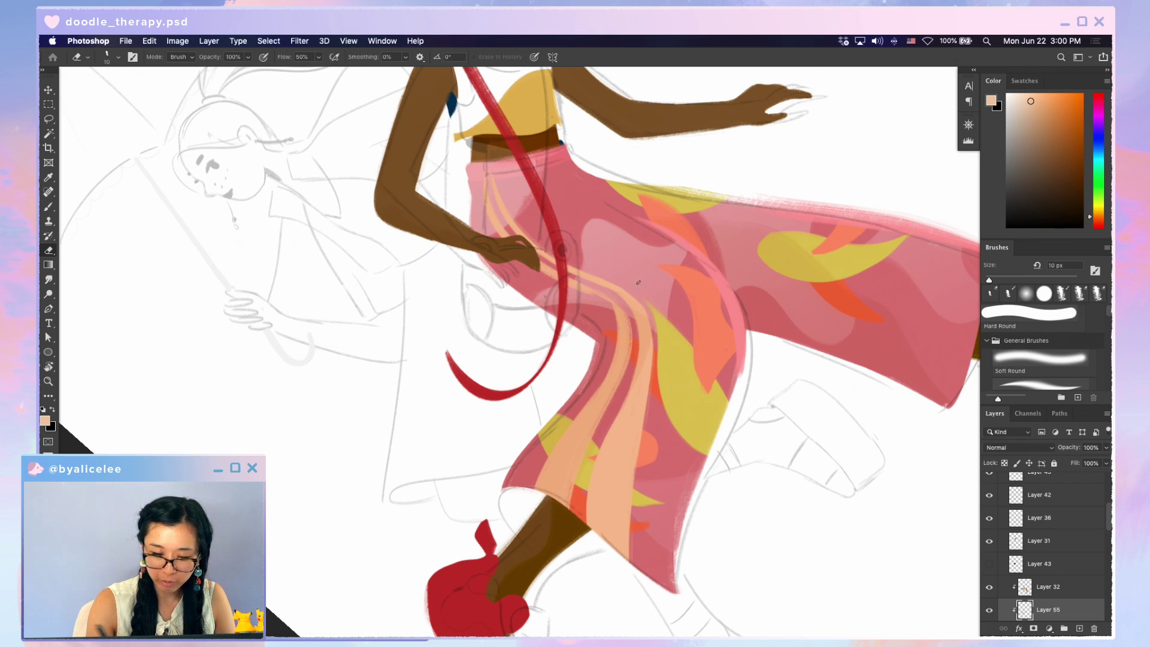
left_click_drag(641, 308, 651, 376)
left_click_drag(655, 328, 643, 432)
Enlarge the Eraser to 25 px and narrow the second peach stripe from the knee to the cuff
key("bracketright")
key("bracketright")
key("bracketright")
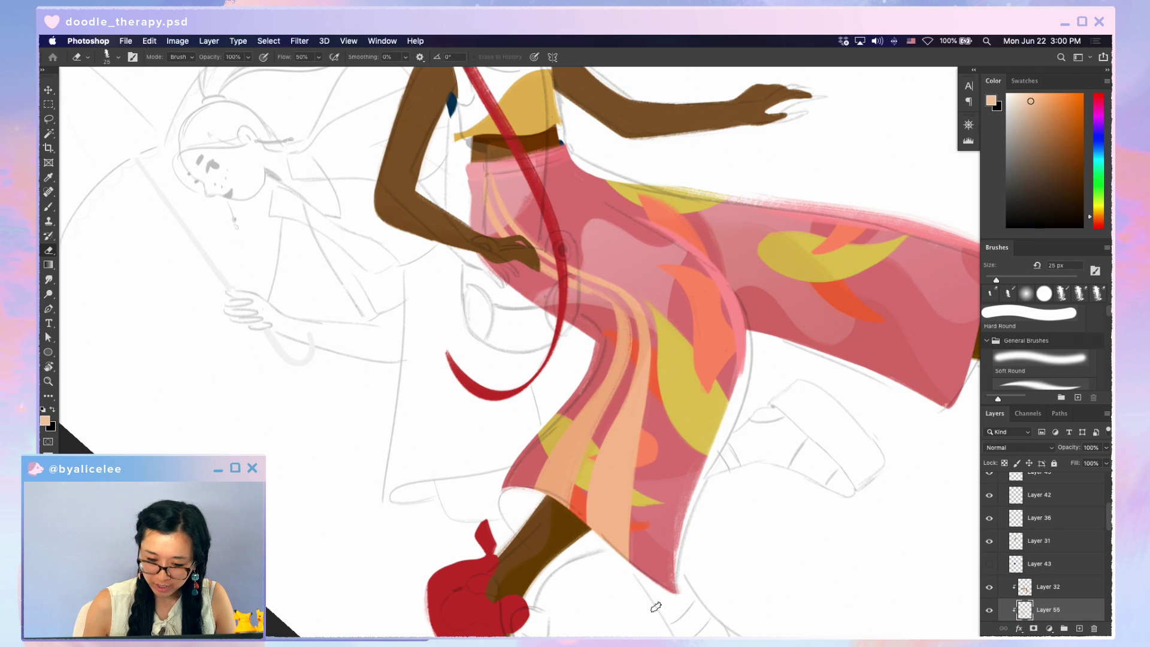
left_click_drag(632, 464, 625, 557)
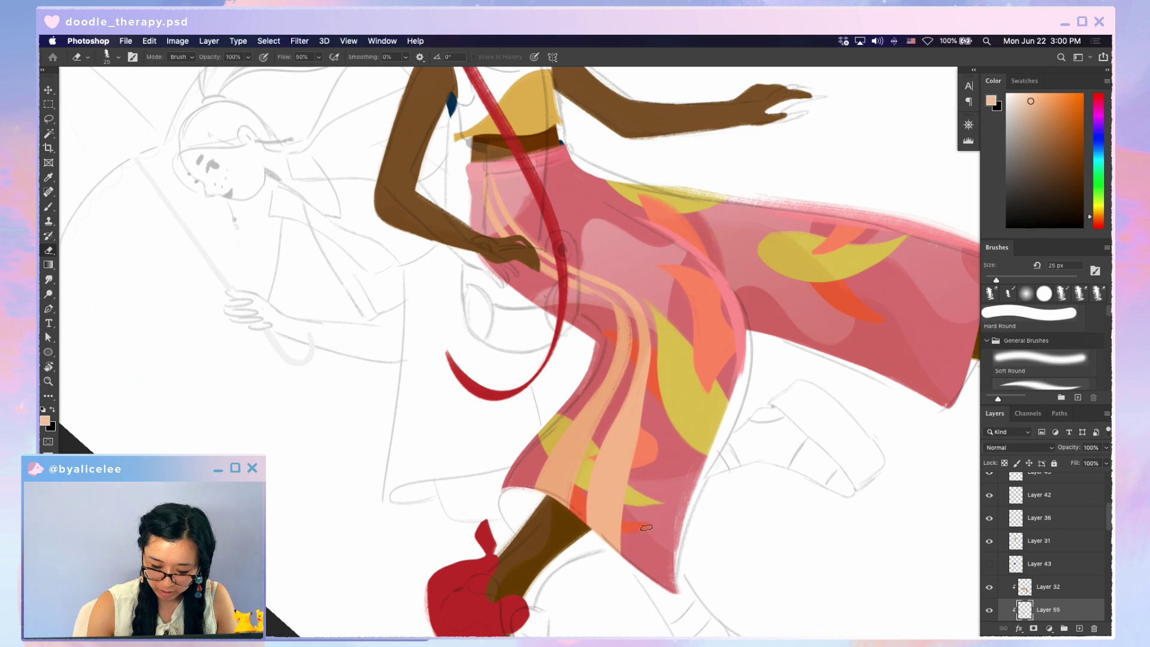
left_click_drag(650, 356, 621, 554)
left_click_drag(656, 346, 633, 627)
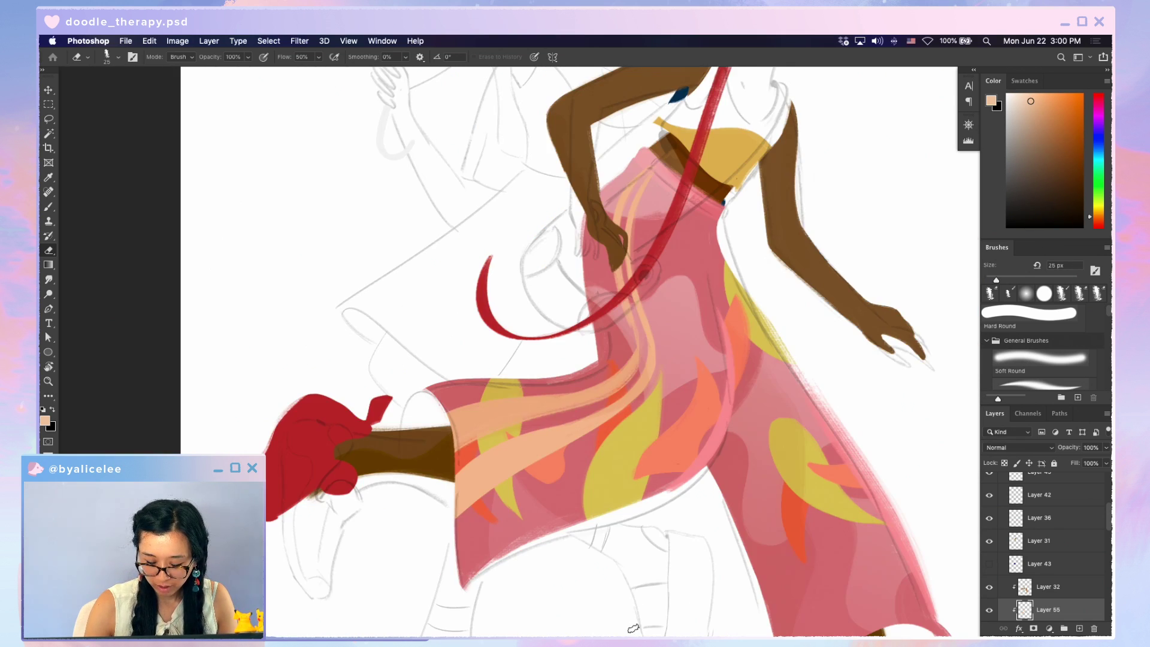
key("b")
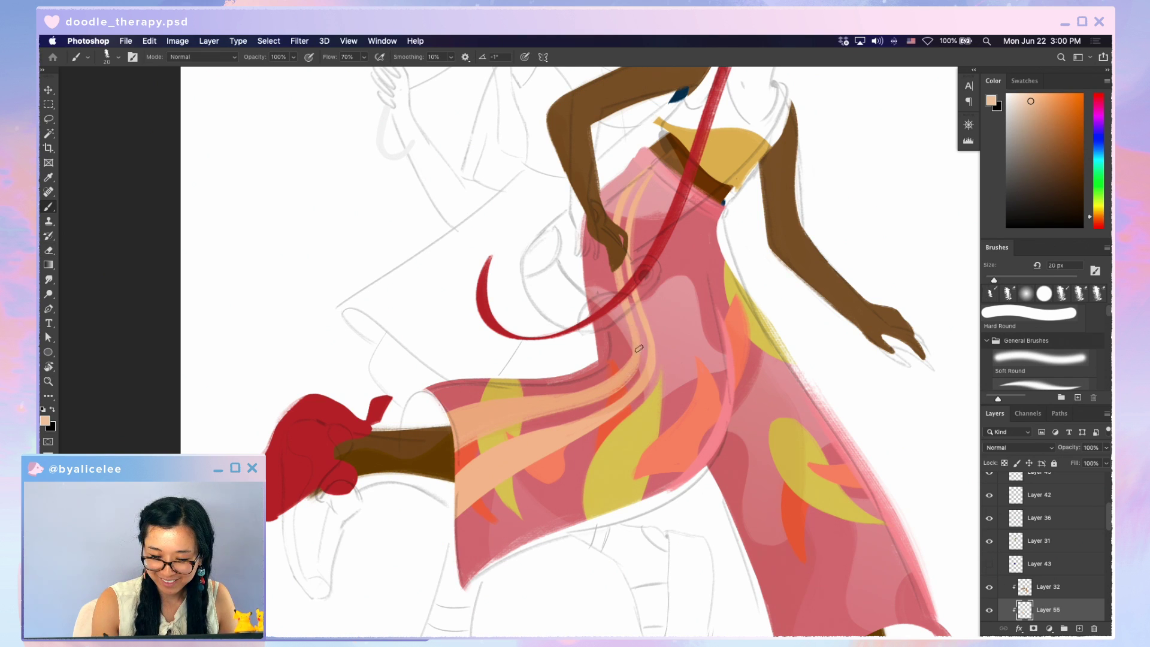
key("super+minus")
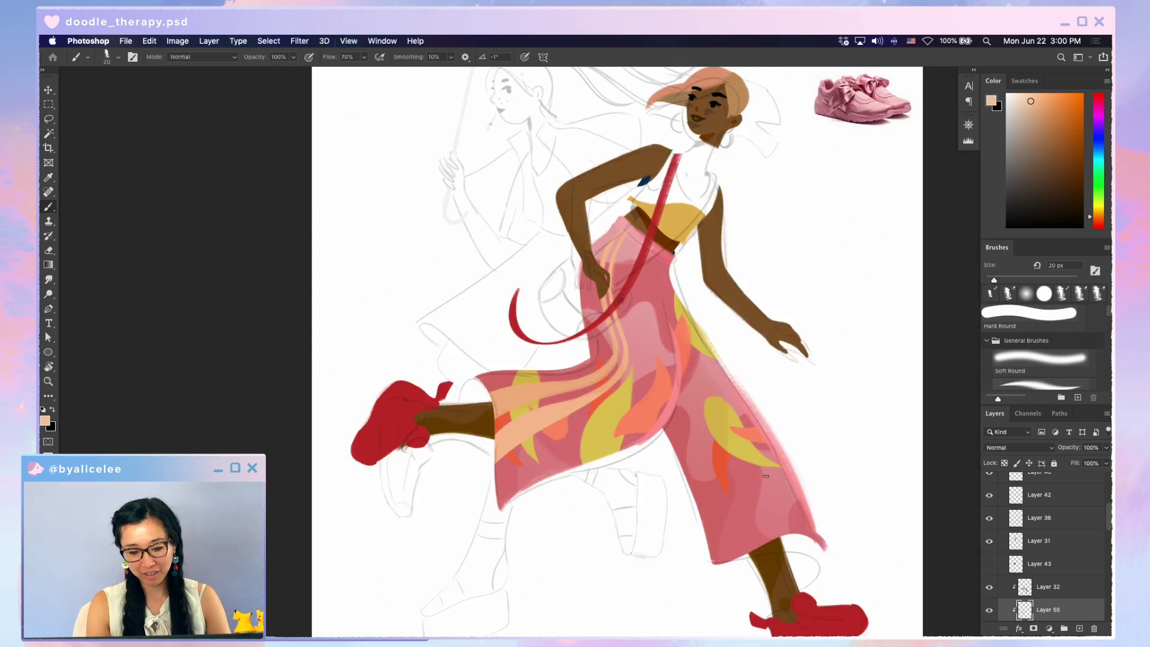
key("super+minus")
key("super+minus")
key("super+plus")
key("super+plus")
Erase along the first peach stripe's upper edge from the knee towards the raised leg's cuff
key("r")
mouse_move(779, 495)
left_mouse_down()
mouse_move(757, 454)
mouse_move(728, 266)
left_mouse_up()
key("super+plus")
key("e")
left_click_drag(614, 322, 614, 369)
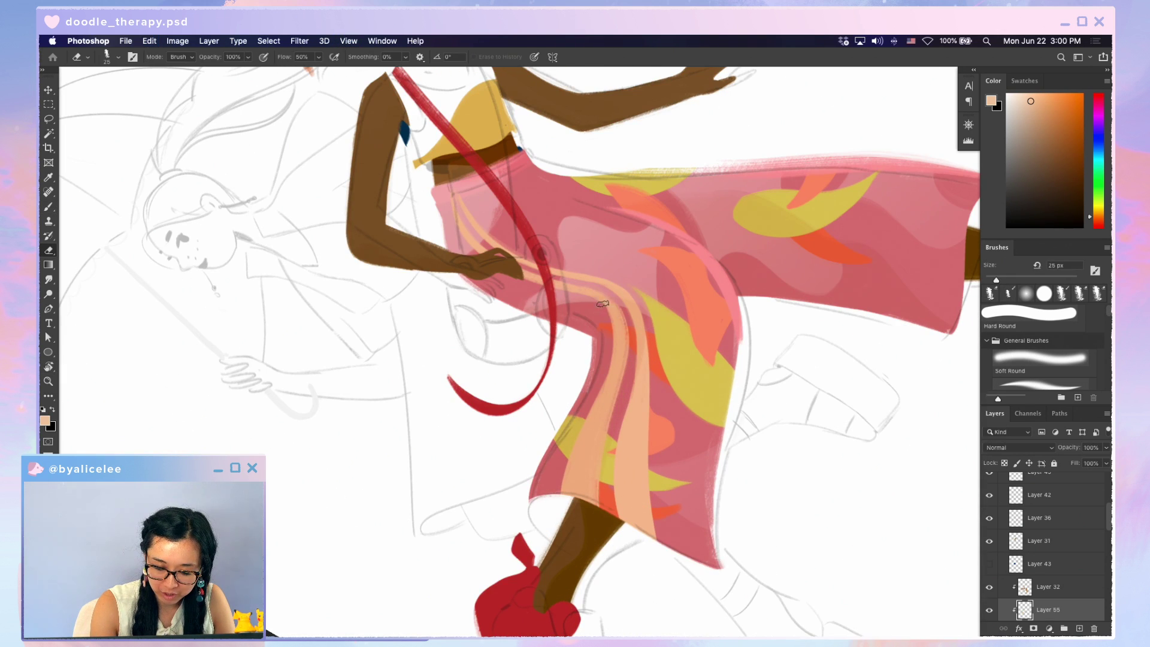
key("super+z")
left_click_drag(603, 309, 599, 419)
key("super+z")
left_click_drag(607, 310, 607, 360)
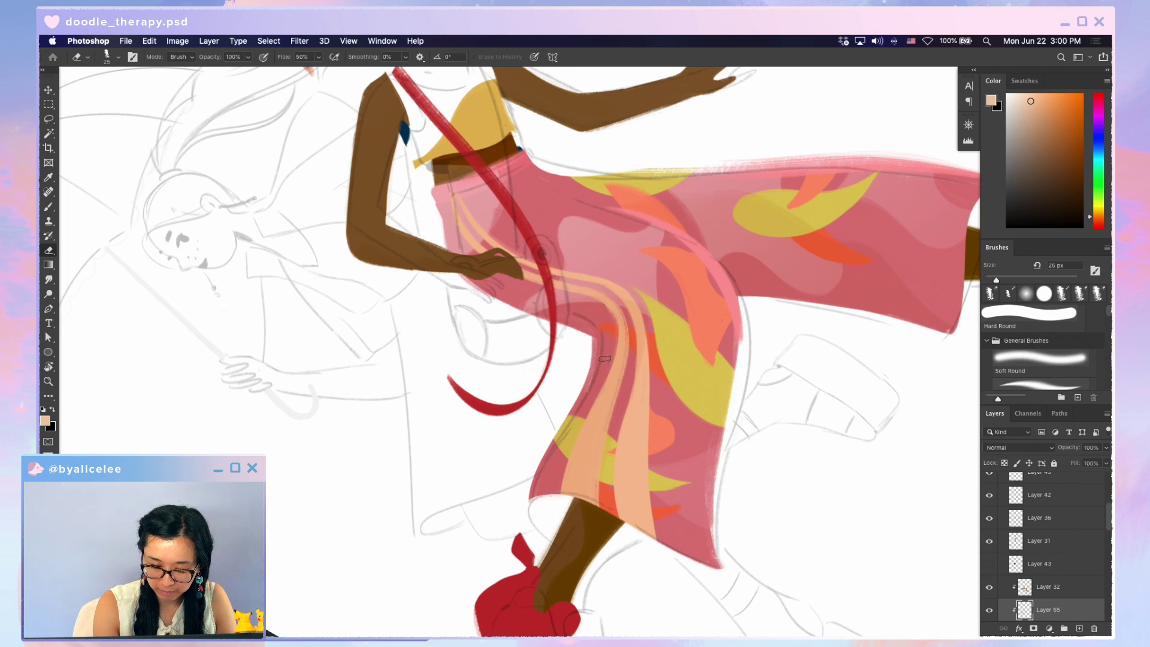
mouse_move(566, 457)
left_mouse_down()
mouse_move(578, 428)
mouse_move(653, 491)
mouse_move(693, 500)
mouse_move(614, 366)
left_mouse_up()
Repaint the first peach stripe's edge near the cuff with the 20 px brush and trim it with the Eraser
key("r")
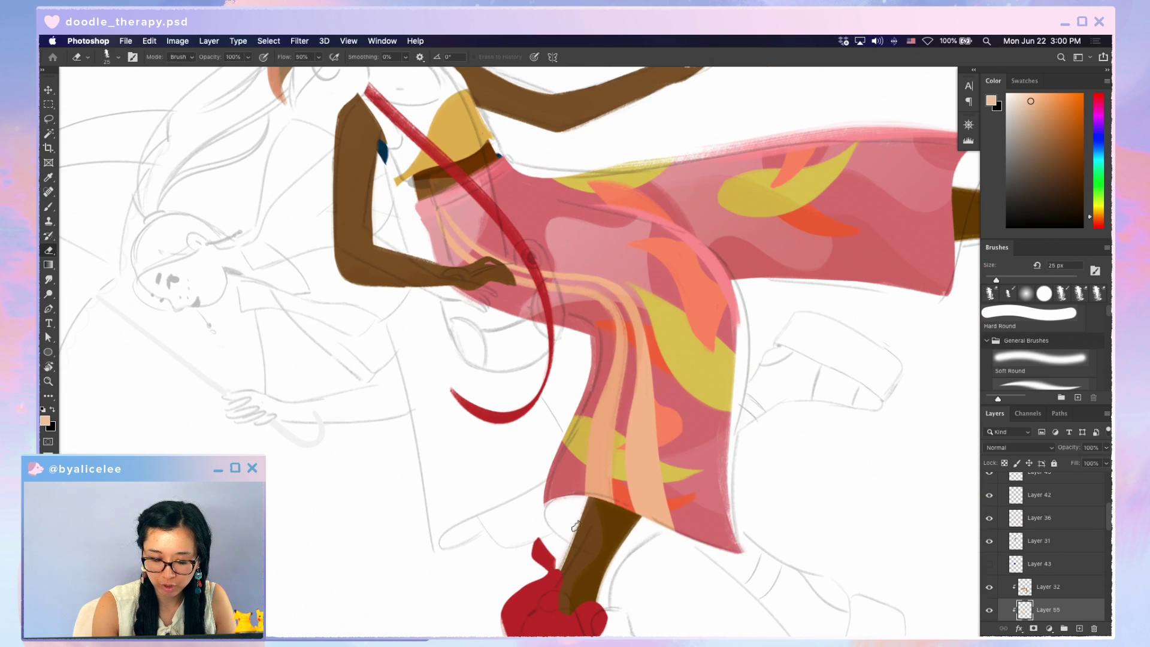
key("b")
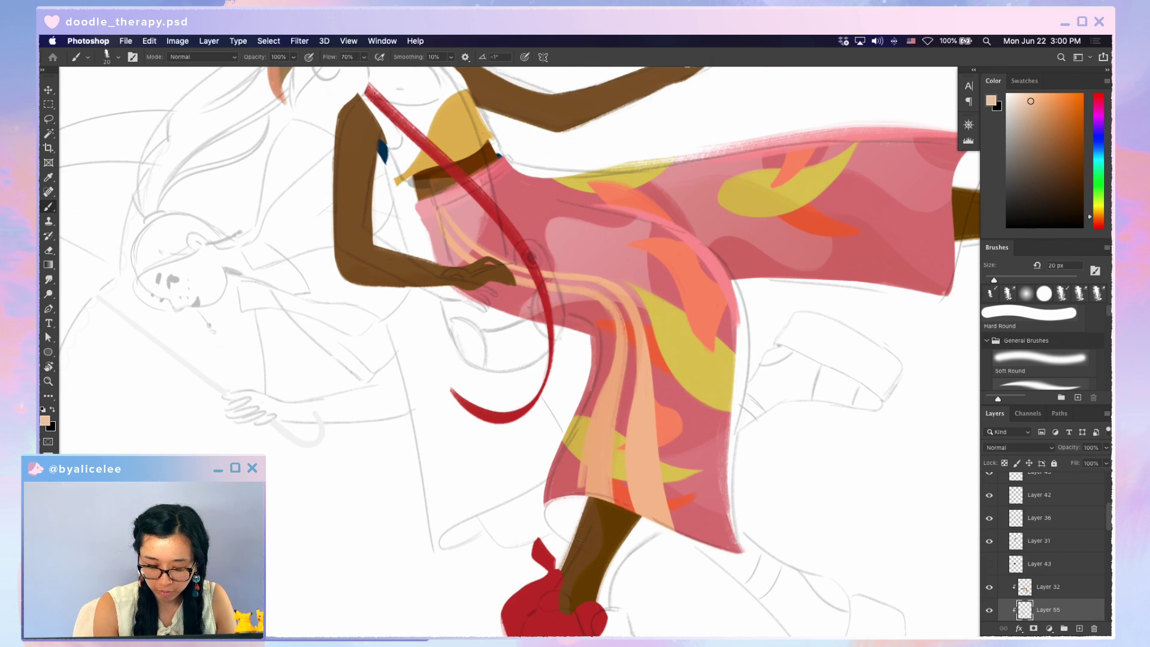
key("e")
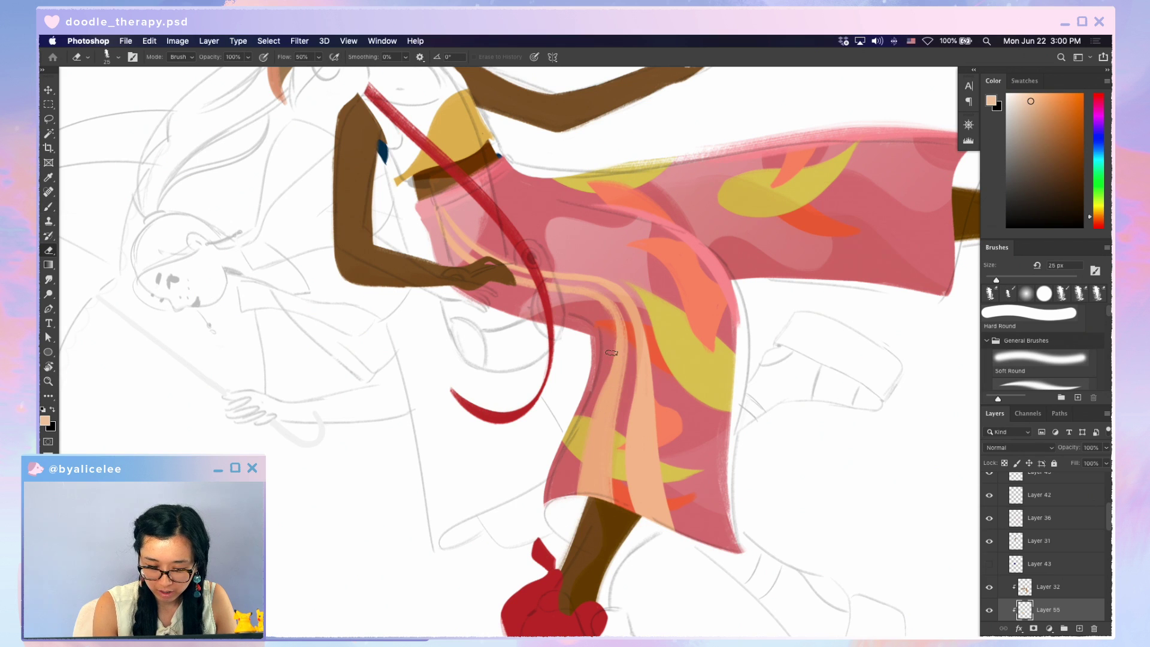
key("Escape")
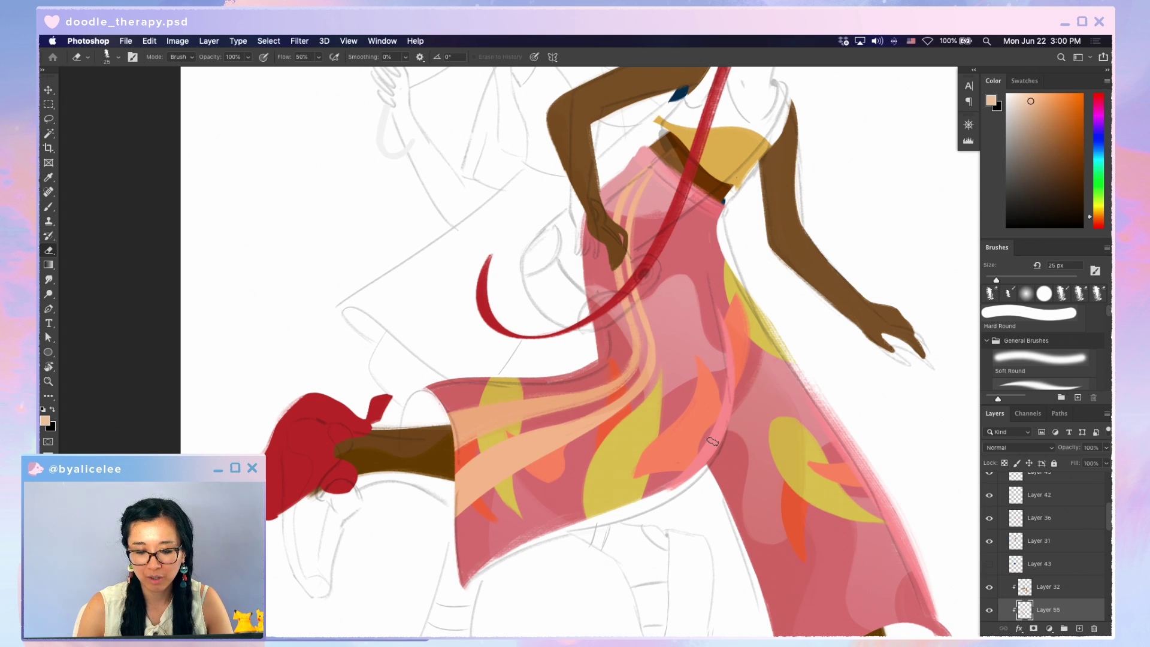
Try to thicken the peach stripe between the waistband and the knee with the 20 px brush
key("b")
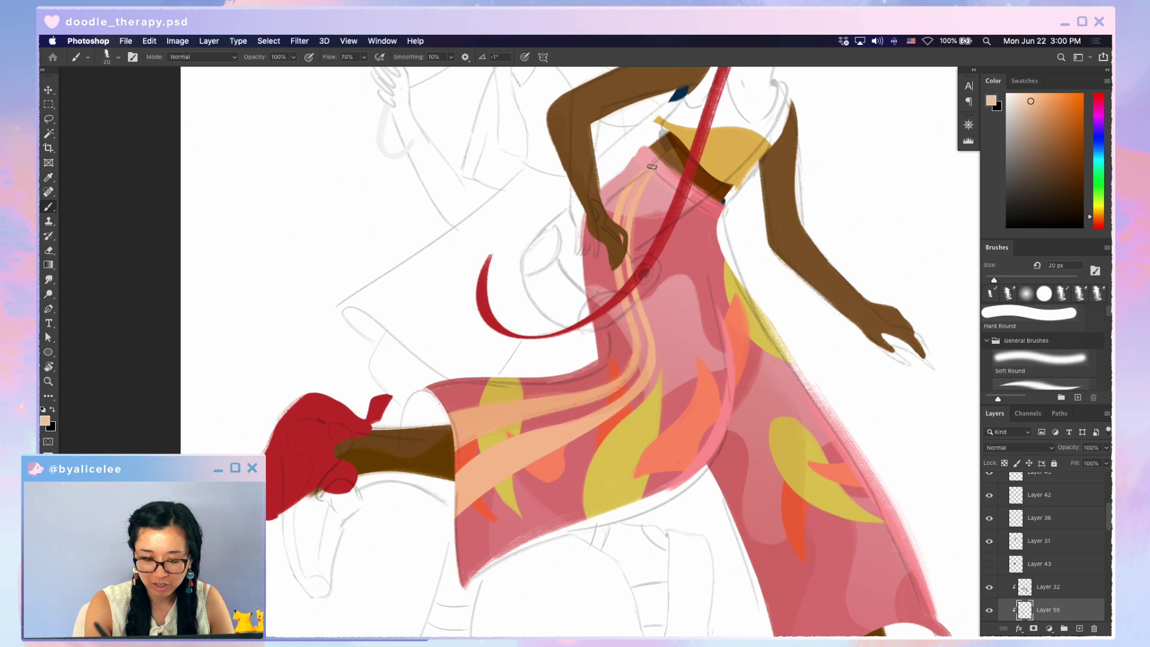
left_click_drag(628, 225, 653, 347)
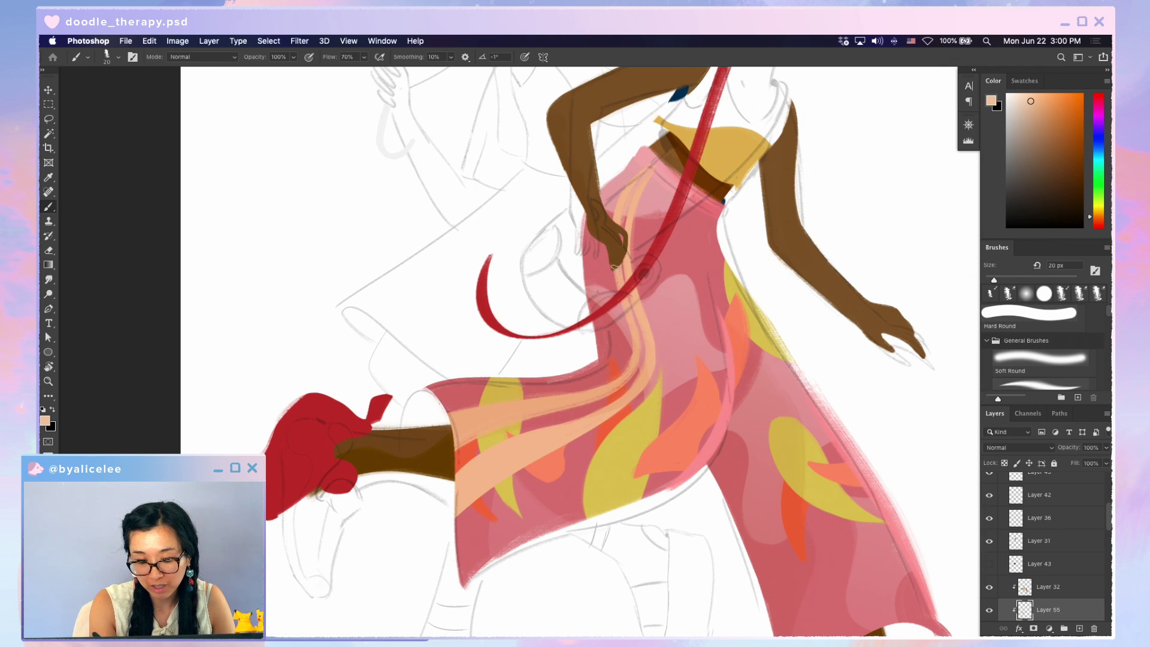
key("super+z")
Reduce the Eraser to 10 px and trim the peach stripes' upper ends at the waistband
key("e")
key("bracketleft")
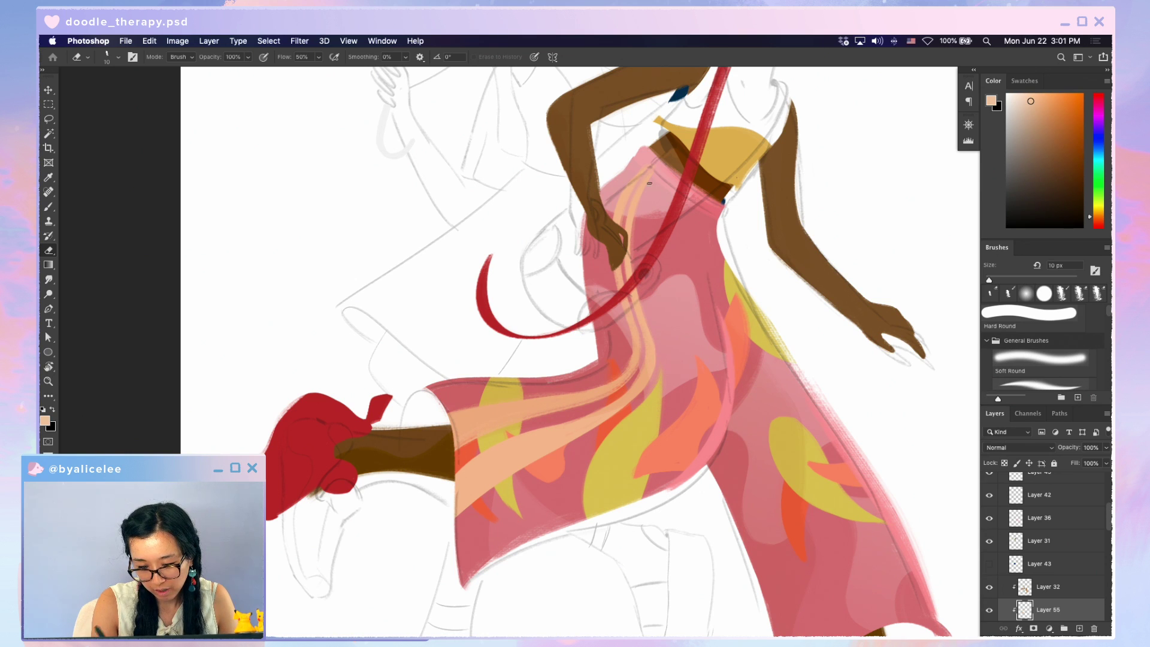
left_click_drag(654, 154, 630, 185)
key("super+minus")
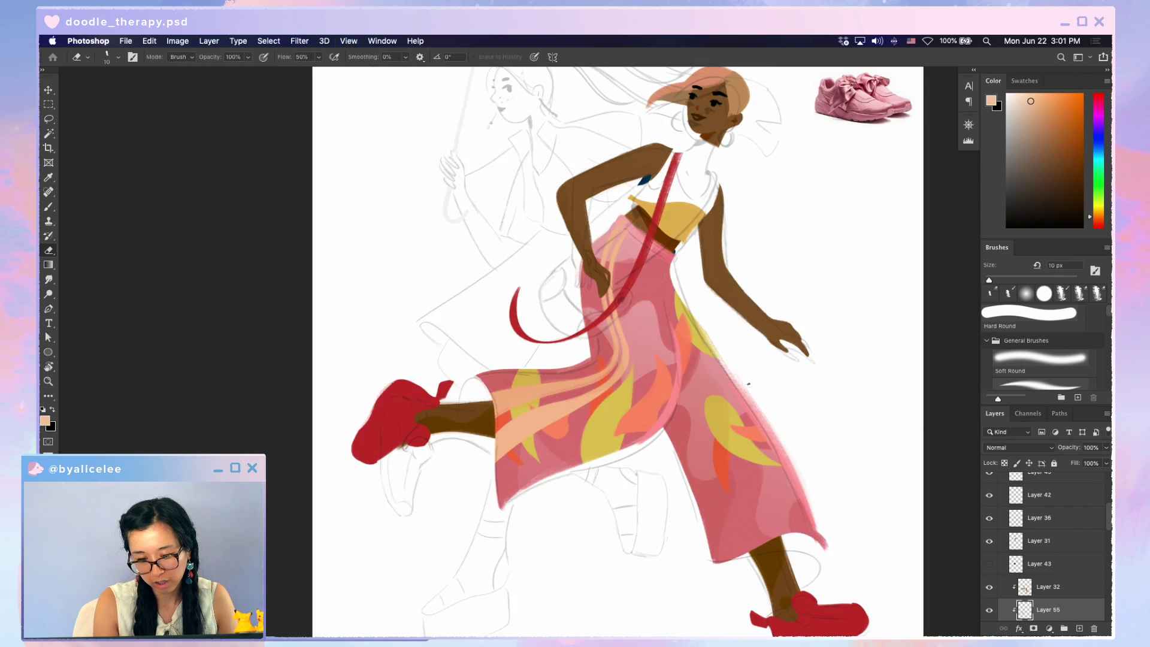
key("super+minus")
key("super+minus")
key("super+plus")
key("super+plus")
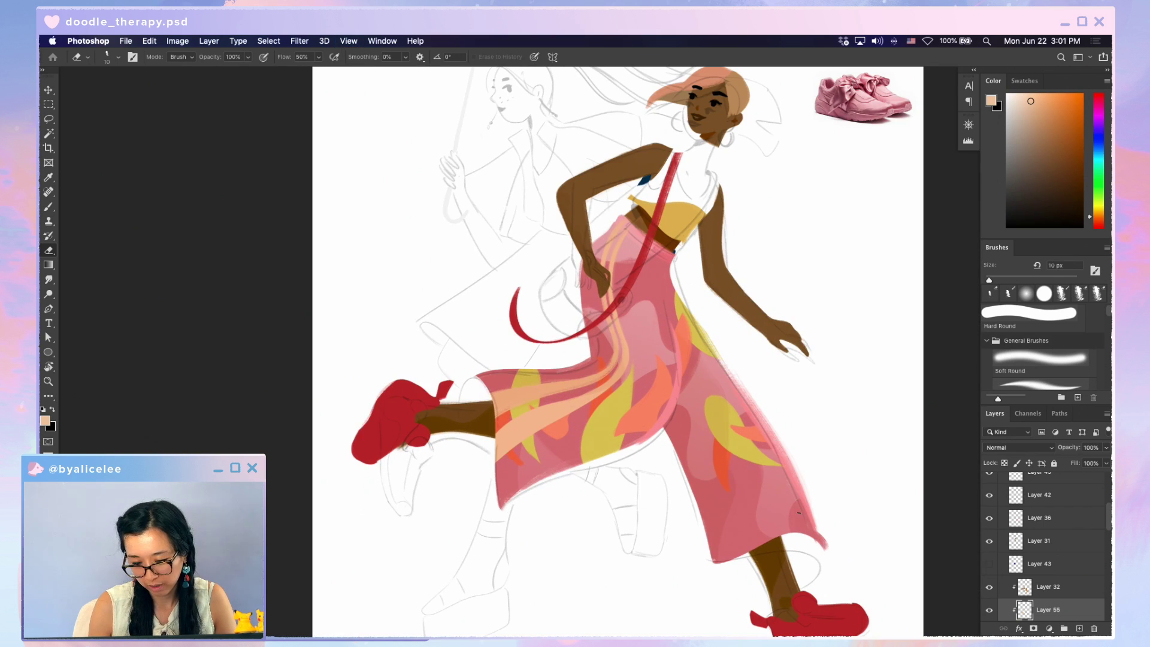
Hide the peach stripes' layer and lock the transparent pixels of the orange leaf layer
left_click(989, 610)
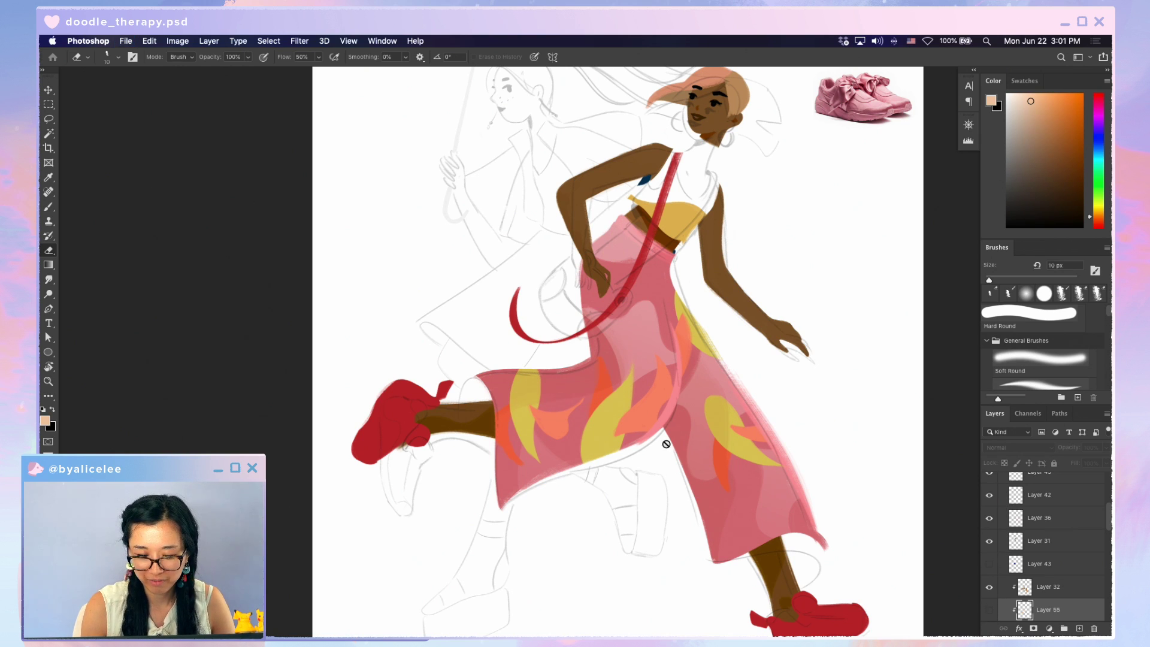
key("v")
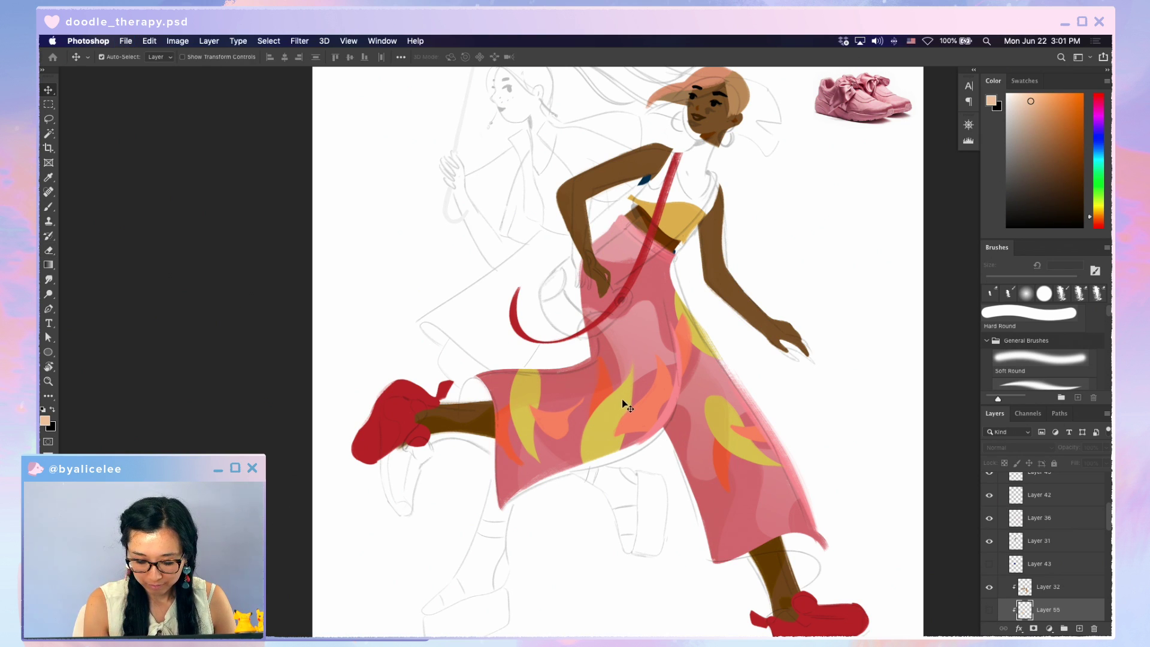
left_click(638, 396)
key("slash")
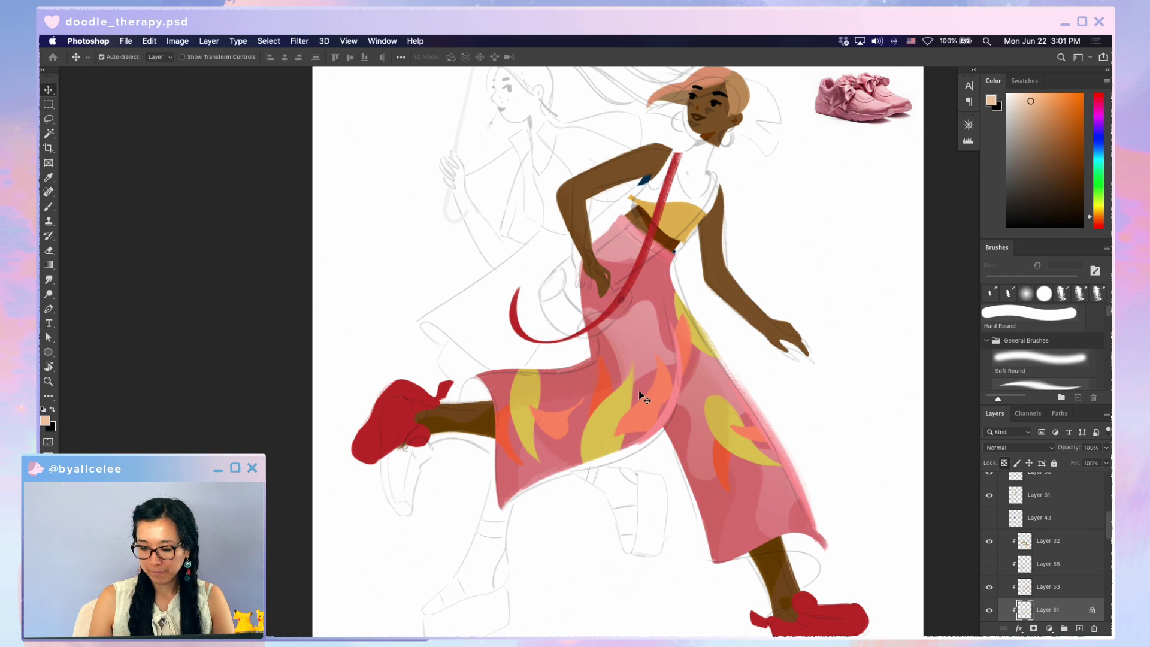
Select the Multiply shadow layer on the pants and set its opacity to 30%
left_click_drag(752, 520, 767, 436)
key("ctrl+z")
left_click_drag(730, 490, 753, 458)
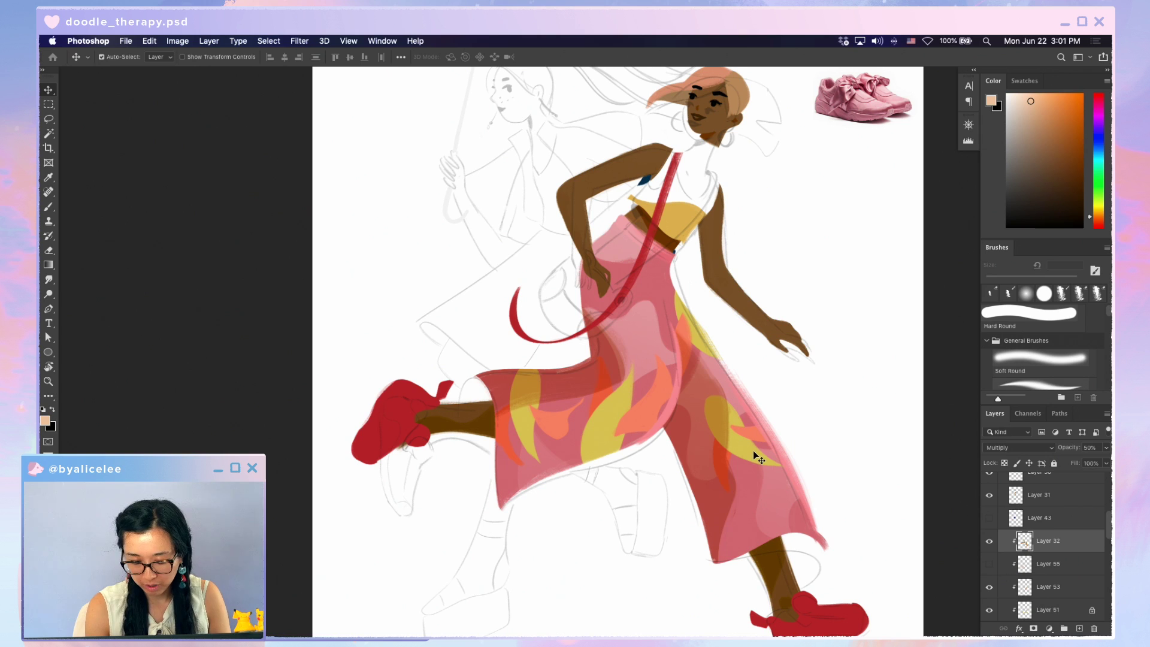
key("3")
Hide the sketch group and check the coloured figure without its line work
scroll(1082, 519, "up", 5)
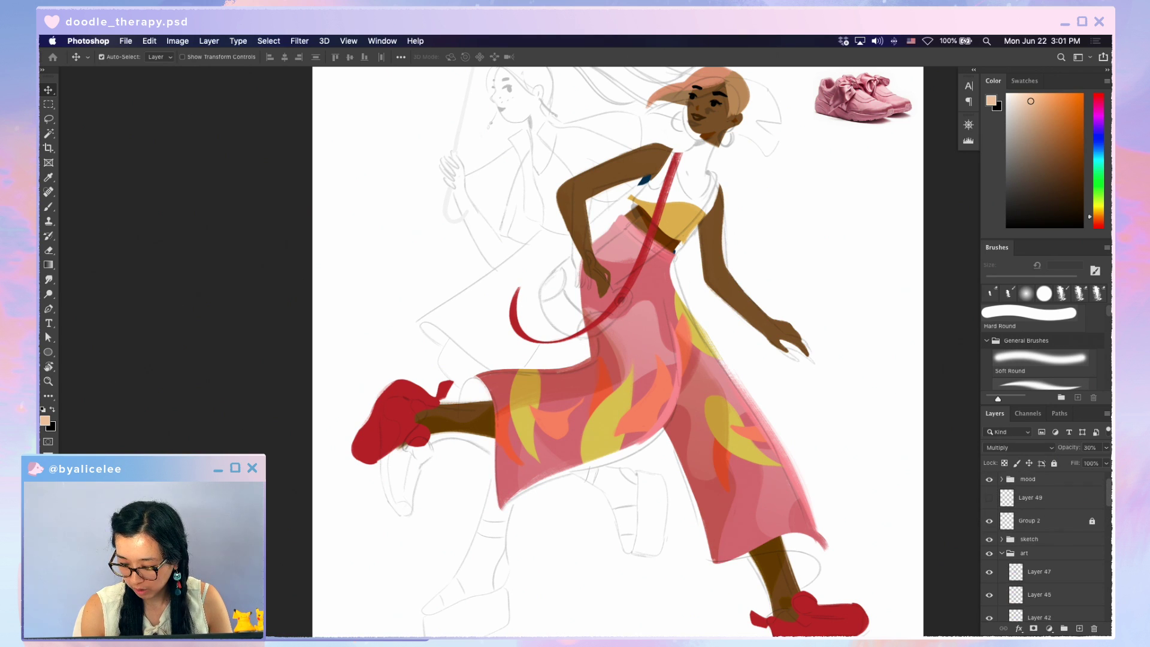
left_click(992, 540)
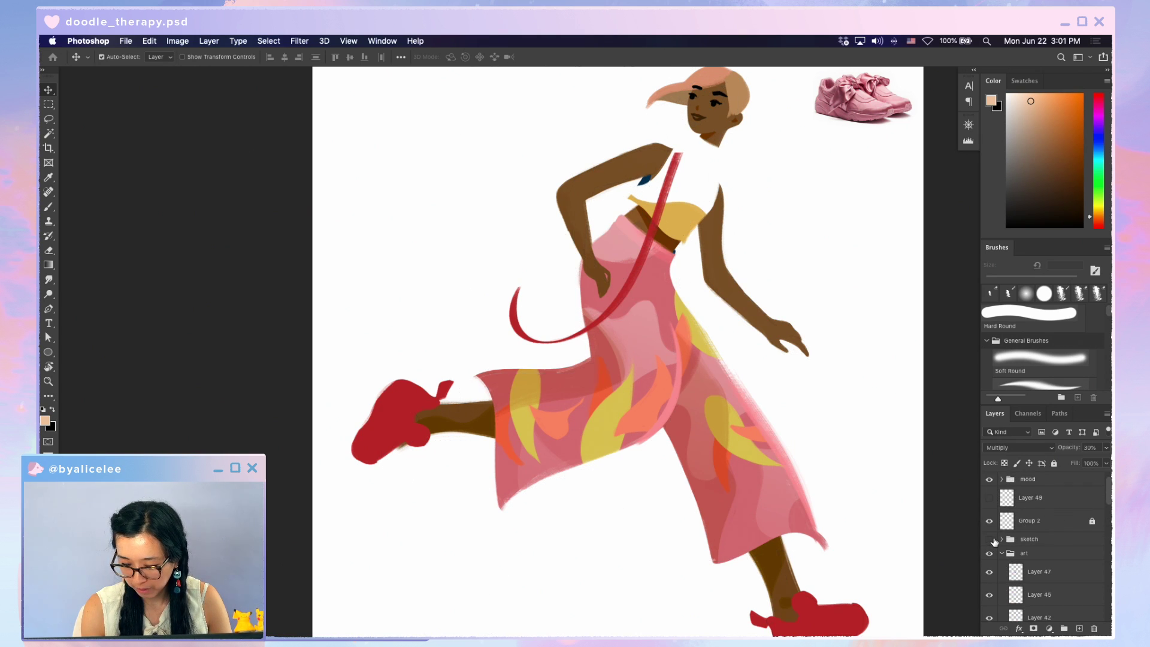
left_click(756, 454)
key("super+minus")
key("super+minus")
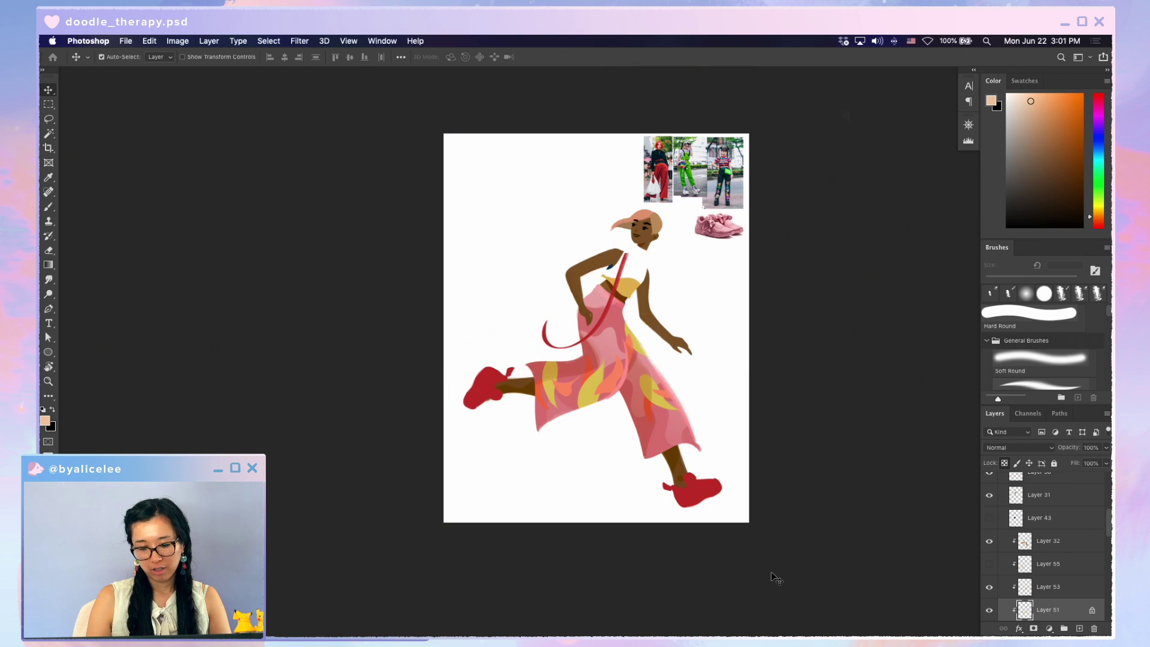
key("super+plus")
key("super+plus")
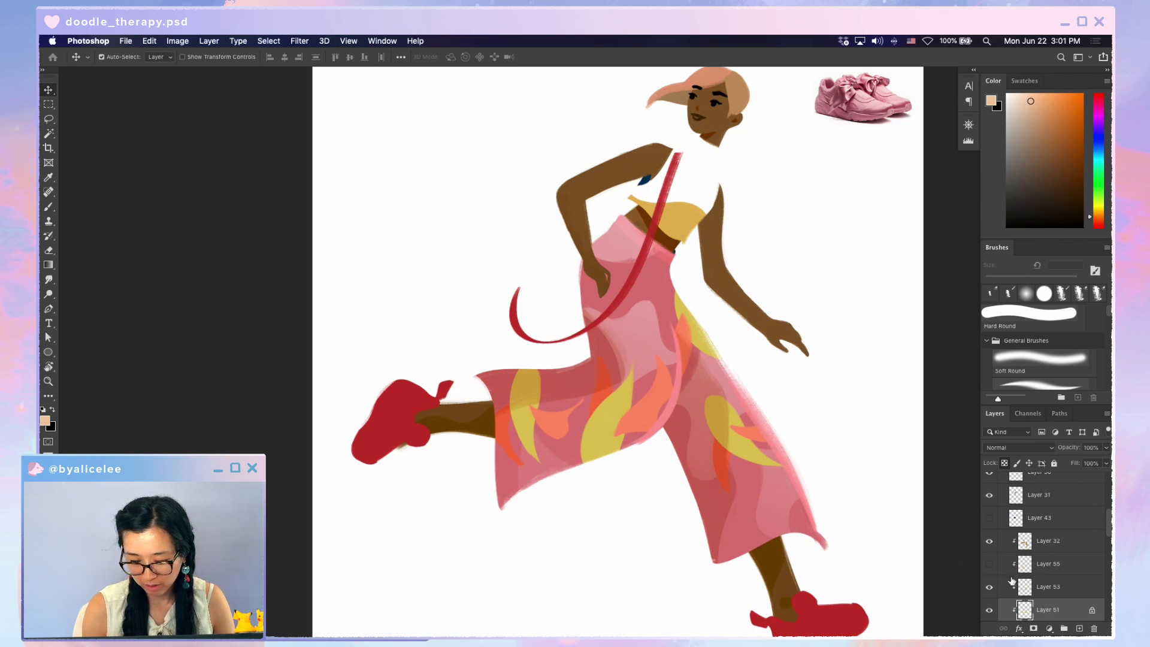
Select the light pink shapes' layer on the pants and set its opacity to 40%
left_click(637, 246)
key("4")
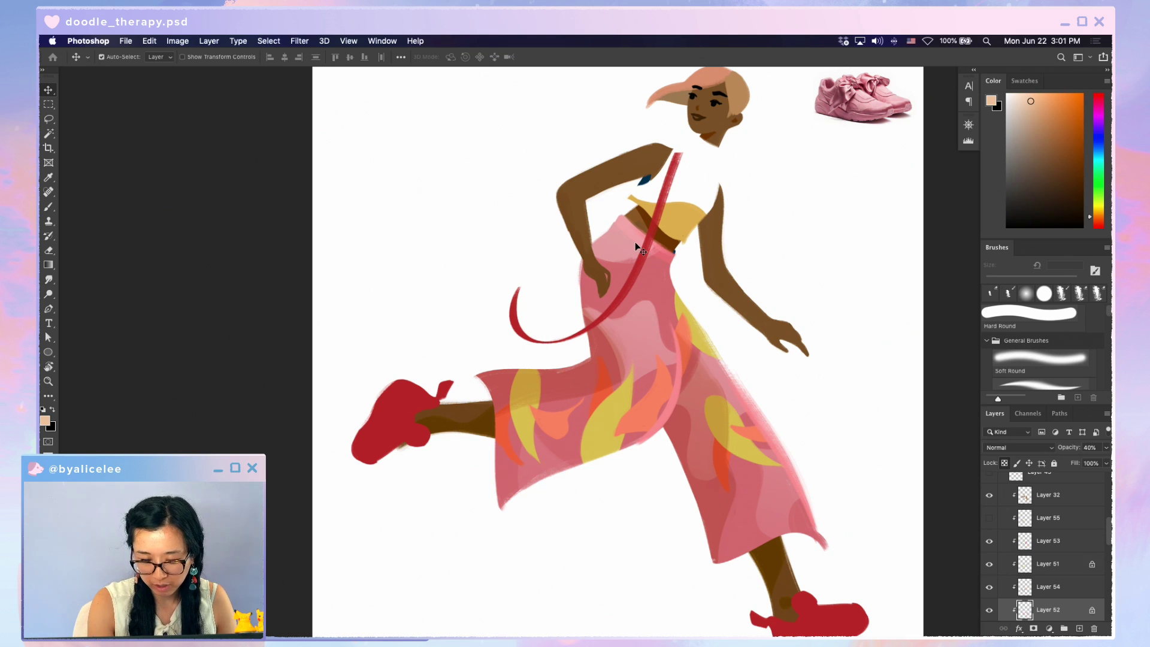
Select the red strap's layer and show the sketch group again over the coloured figure
left_click(638, 247, "super")
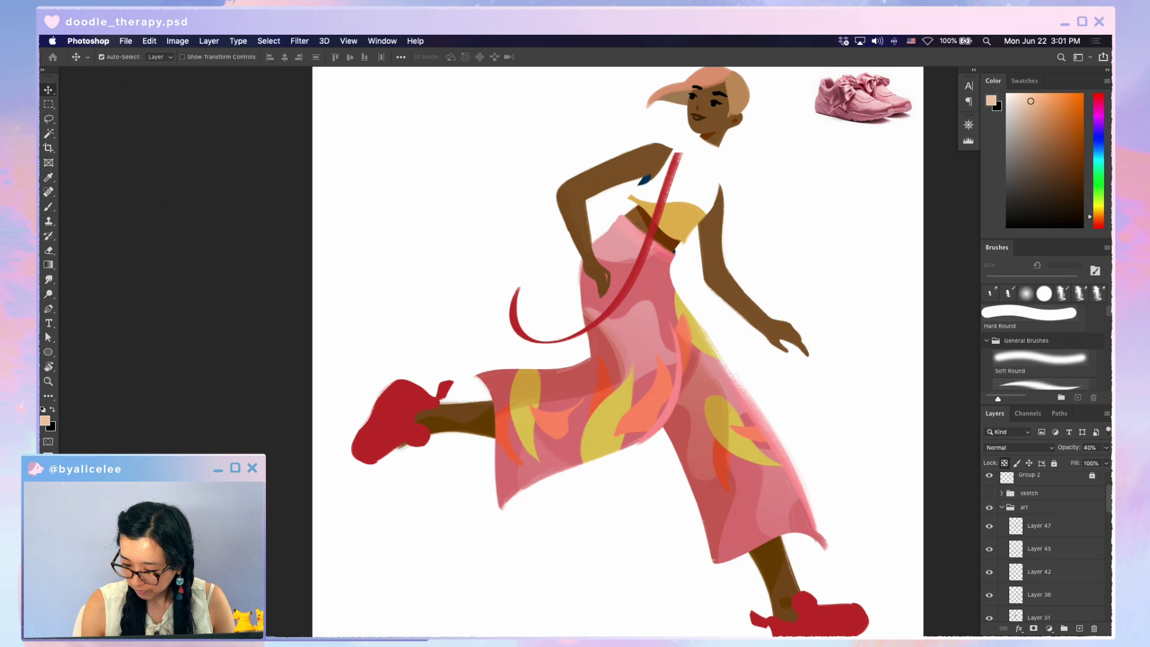
scroll(1019, 539, "up", 1)
left_click(989, 562)
key("r")
left_click_drag(698, 534, 740, 343)
scroll(740, 344, "up", 3)
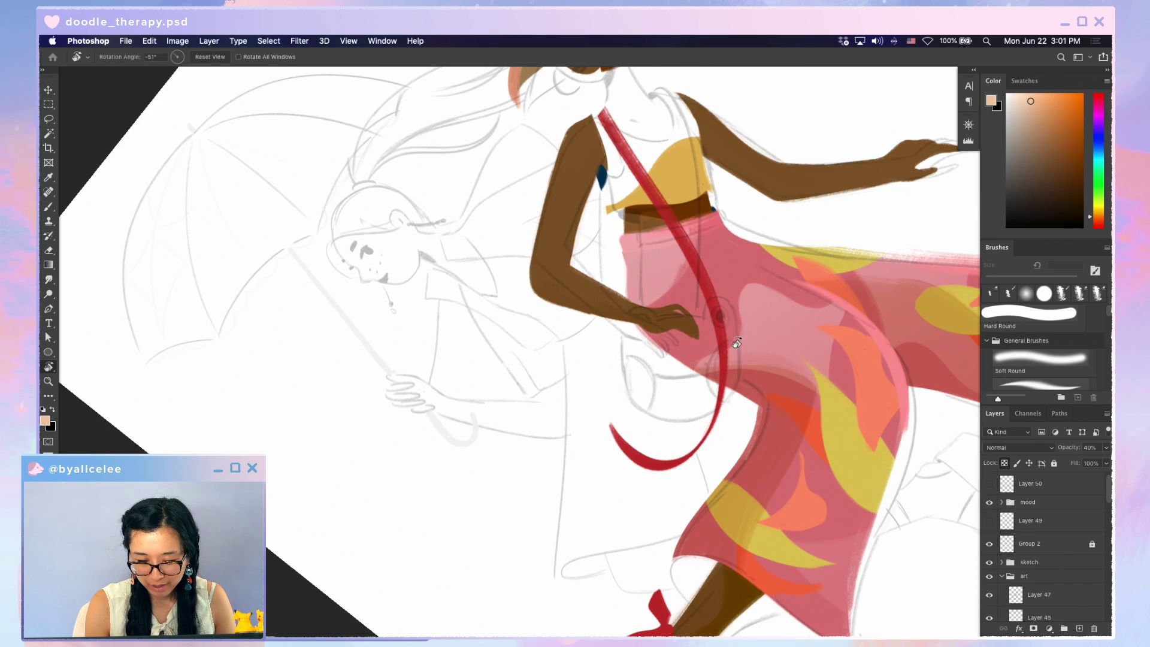
Move the red bag strap with Free Transform so its upper end sits on the front woman's far shoulder
key("Escape")
key("v")
left_click_drag(698, 441, 724, 413)
key("super+z")
left_click(801, 254, "super")
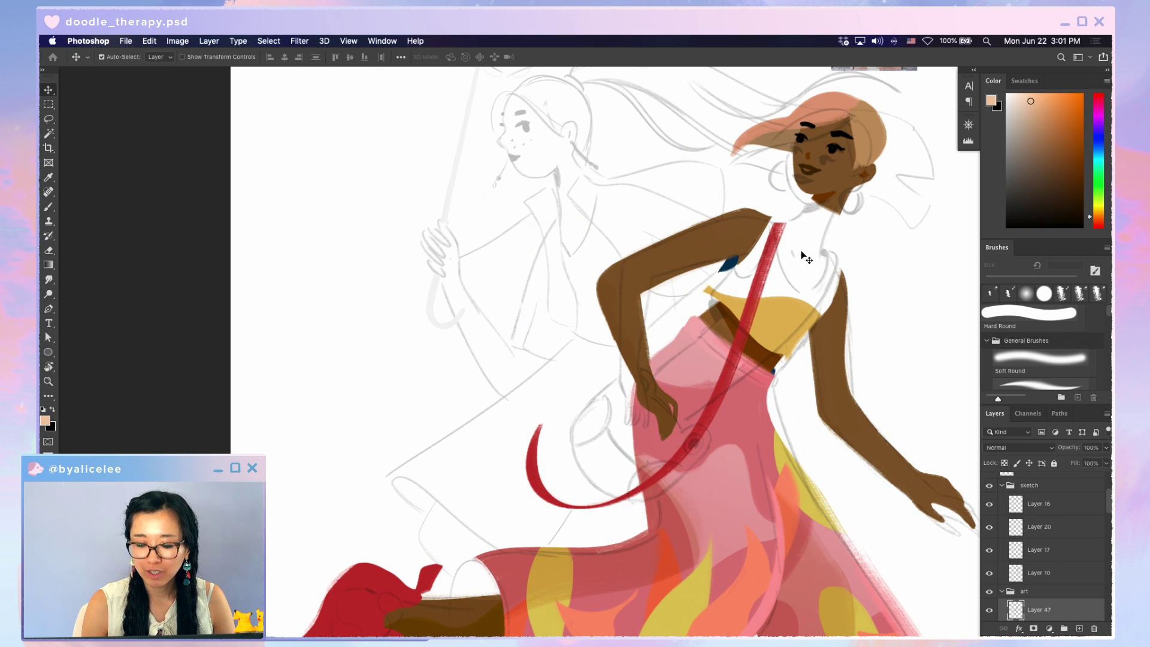
key("super+t")
mouse_move(789, 217)
left_mouse_down()
mouse_move(844, 251)
mouse_move(836, 260)
mouse_move(845, 243)
mouse_move(838, 252)
left_mouse_up()
key("Return")
key("e")
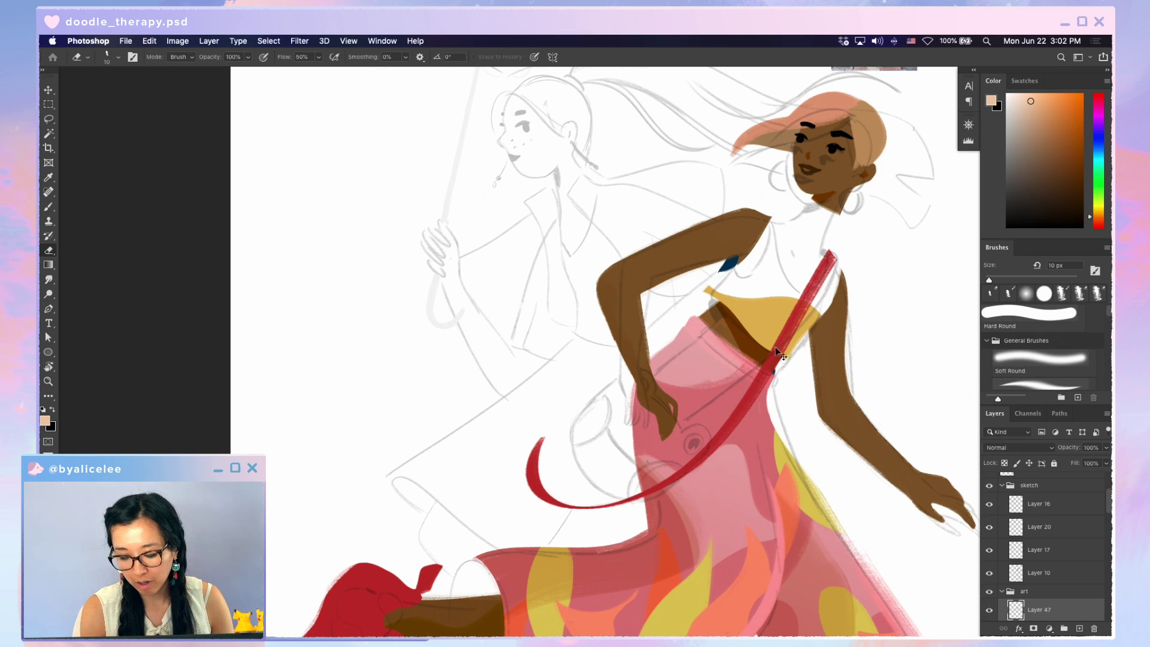
Group the red strap's layer and distort the group, pulling its lower corners inward to fit the sketched strap
key("v")
mouse_move(781, 340)
left_mouse_down()
mouse_move(800, 299)
mouse_move(793, 308)
left_mouse_up()
key("ctrl+g")
key("ctrl+t")
left_click_drag(524, 506, 561, 486)
left_click_drag(841, 505, 810, 485)
left_click_drag(842, 245, 845, 239)
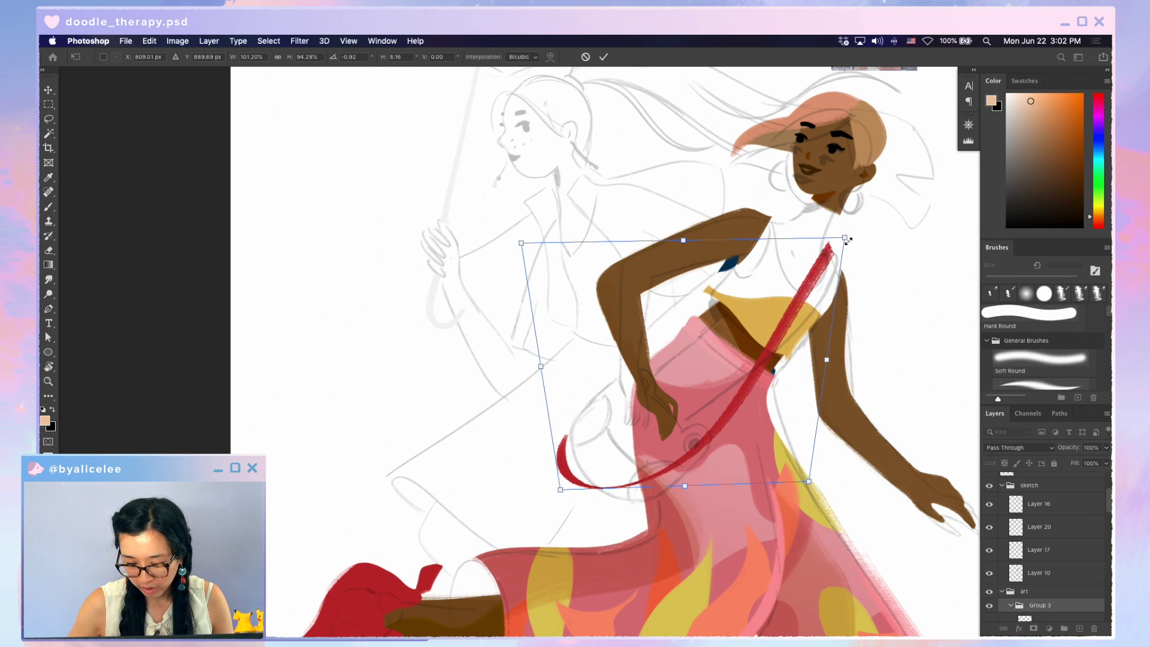
key("Return")
Create a new layer above the pants artwork for the front woman's bag
key("r")
key("i")
key("ctrl+shift+n")
key("Return")
key("v")
left_click(674, 412)
key("ctrl+shift+n")
key("Return")
Set the foreground colour to a saturated medium green for the bag
key("i")
left_click(1100, 187)
left_click(1064, 146)
key("ctrl+minus")
key("ctrl+minus")
left_click_drag(848, 430, 821, 390)
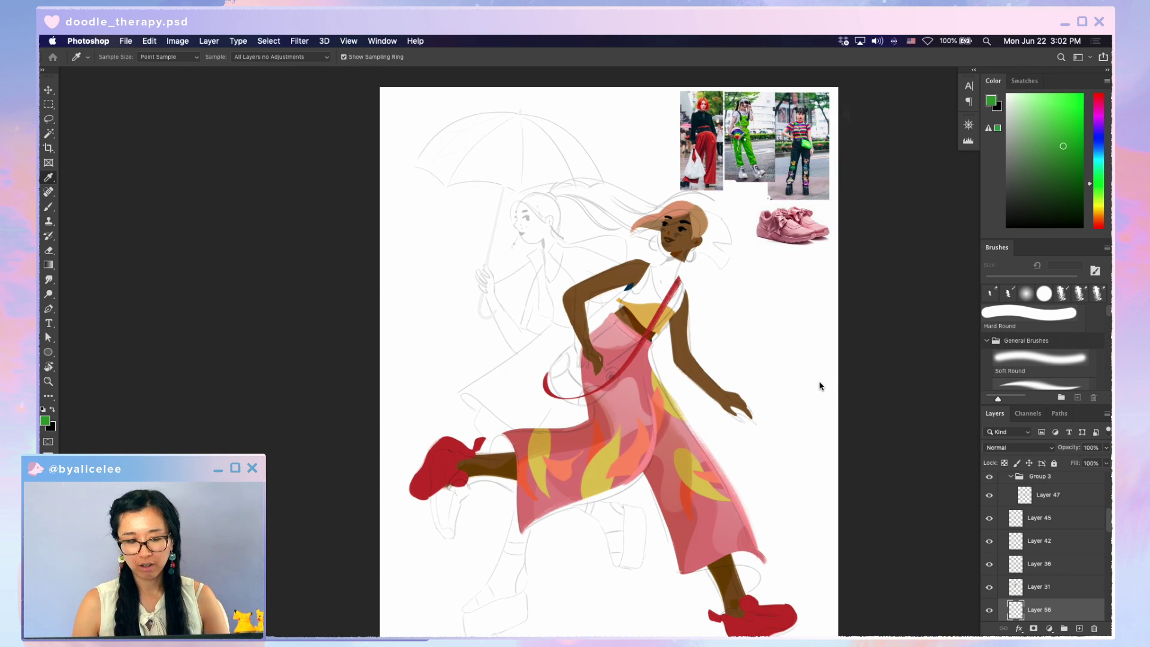
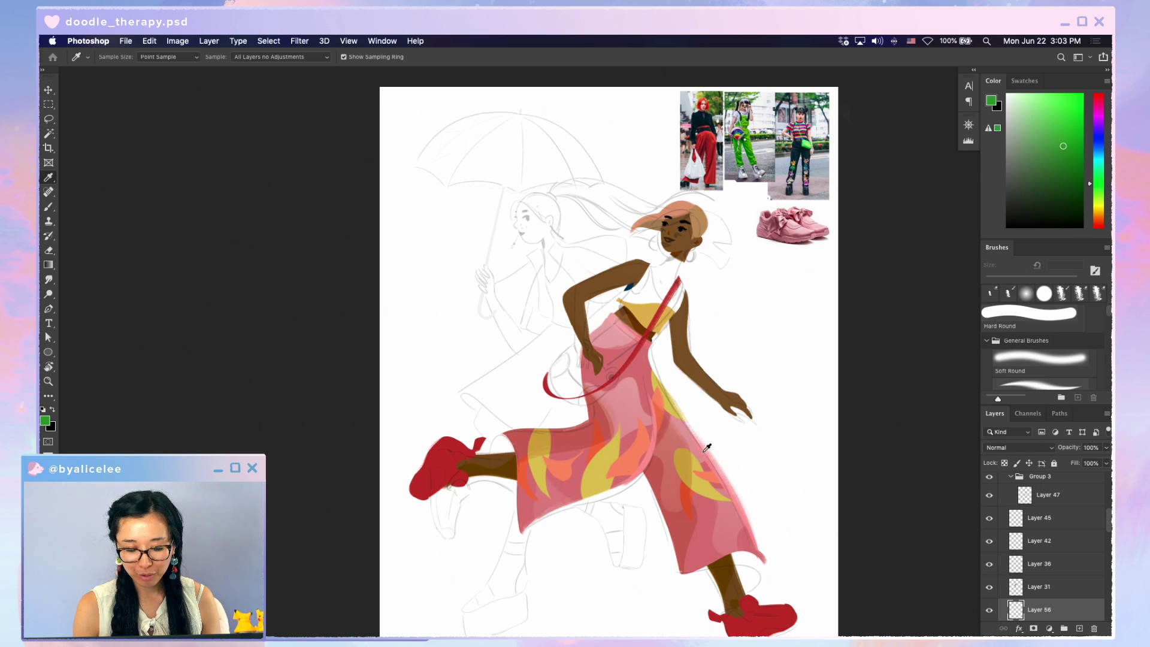
Paint the bag's first patch beside the hand with a 20 px brush, shifting the colour to a yellowish green
key("ctrl+plus")
key("ctrl+plus")
key("b")
left_click_drag(626, 381, 635, 399)
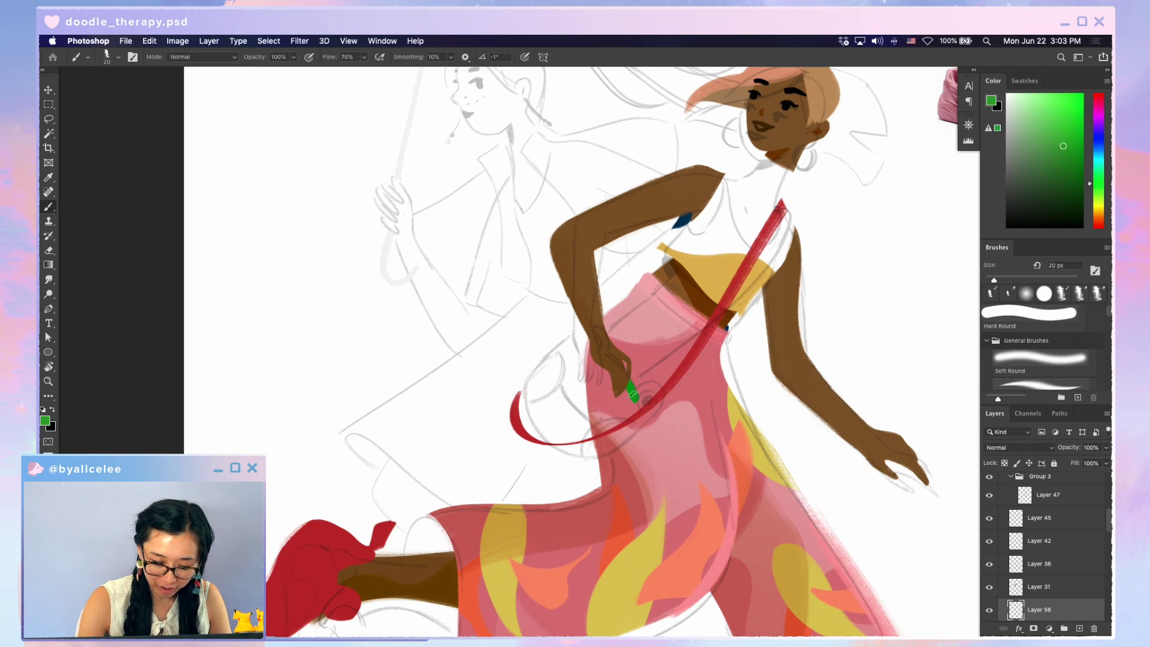
left_click(1097, 198)
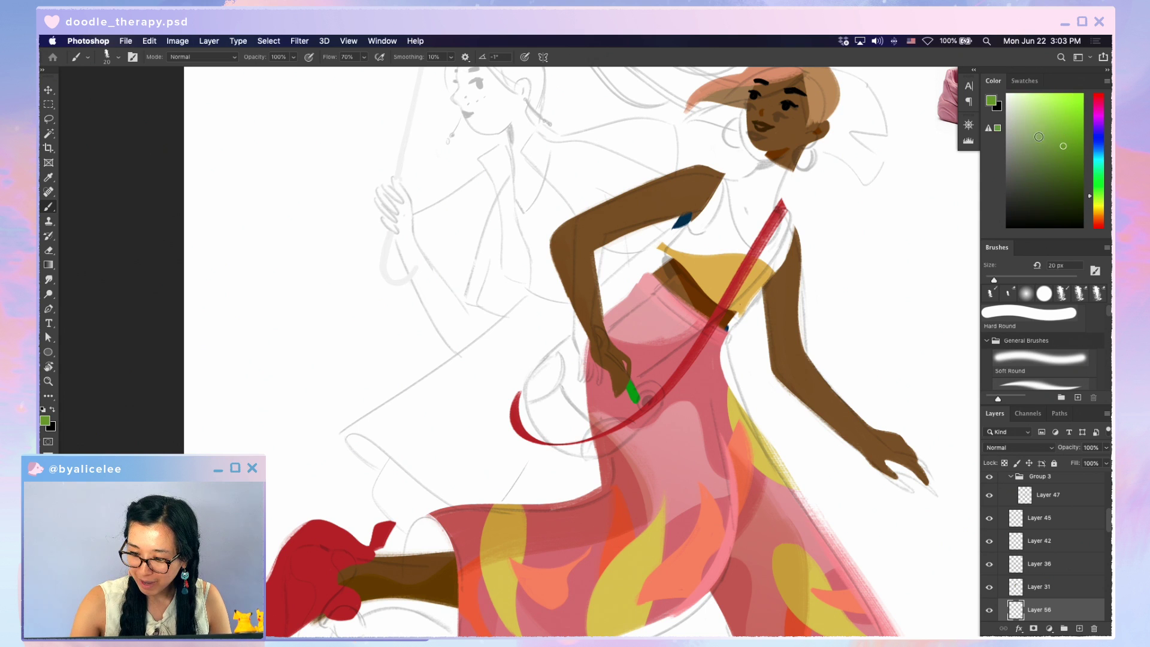
left_click_drag(631, 383, 629, 403)
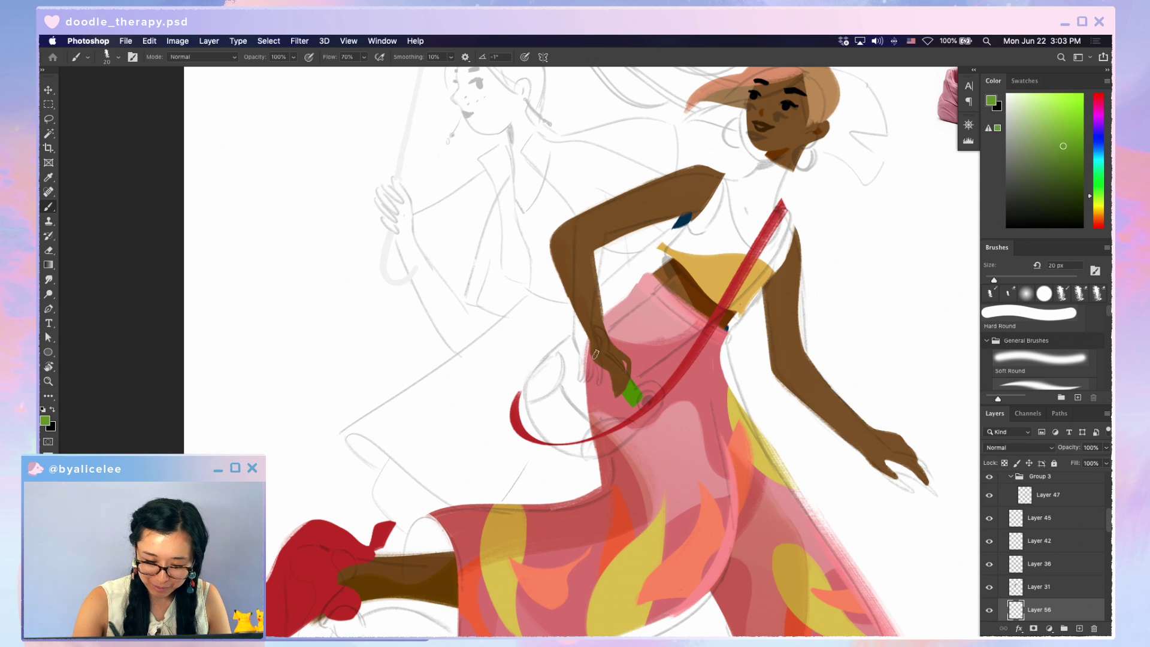
Paint the closed green outline of the round frog bag along the sketch, including the eye bump and the edge along the hand
key("r")
mouse_move(605, 360)
left_mouse_down()
mouse_move(647, 420)
mouse_move(616, 283)
mouse_move(641, 270)
mouse_move(635, 294)
mouse_move(655, 293)
mouse_move(672, 336)
left_mouse_up()
mouse_move(556, 349)
left_mouse_down()
mouse_move(642, 386)
mouse_move(583, 372)
mouse_move(643, 357)
mouse_move(608, 396)
mouse_move(640, 354)
mouse_move(671, 365)
mouse_move(659, 308)
left_mouse_up()
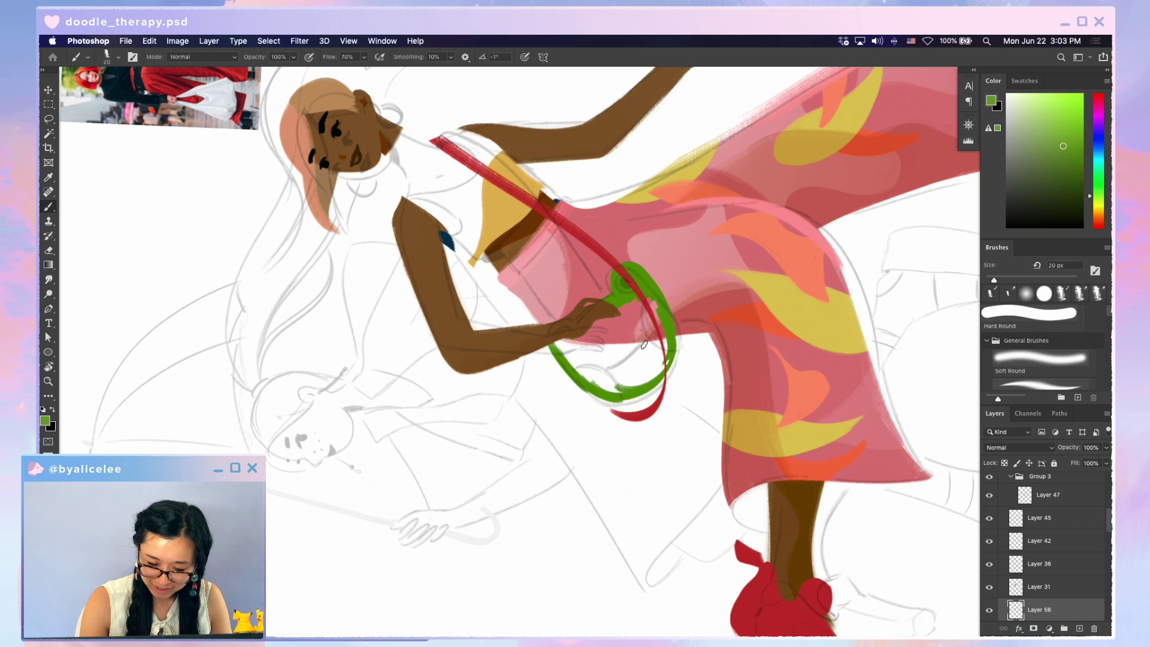
key("Escape")
left_click_drag(586, 335, 612, 391)
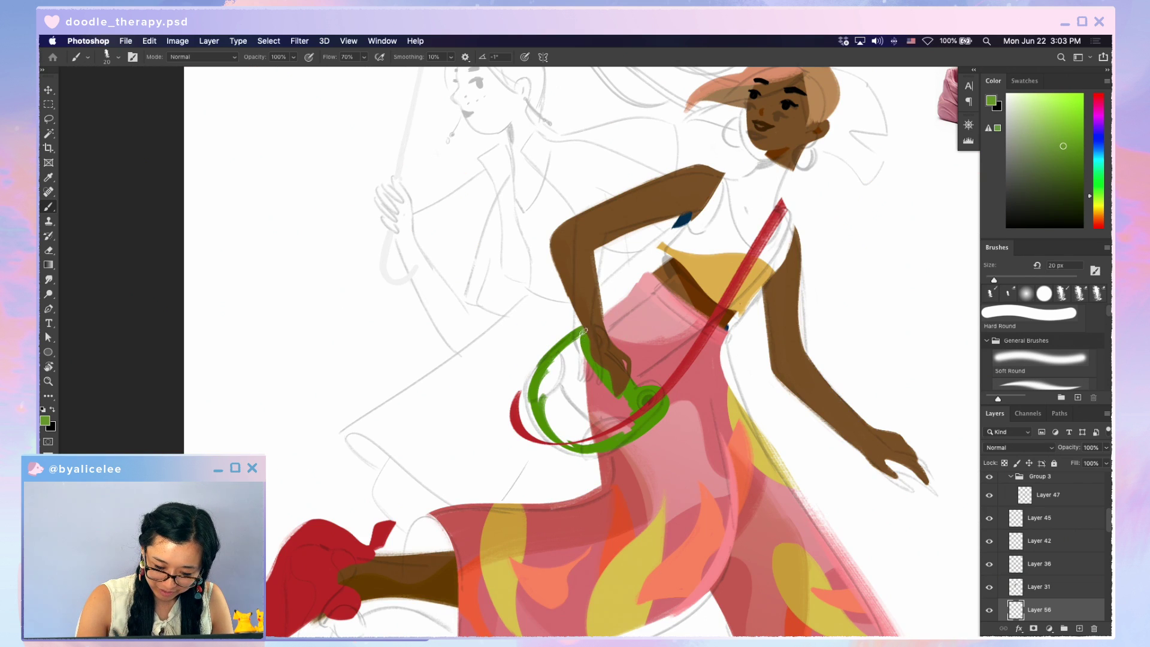
Select the area inside the bag outline, expand the selection by 5 pixels and fill it with the green
key("w")
left_click(588, 390)
key("super+alt+e")
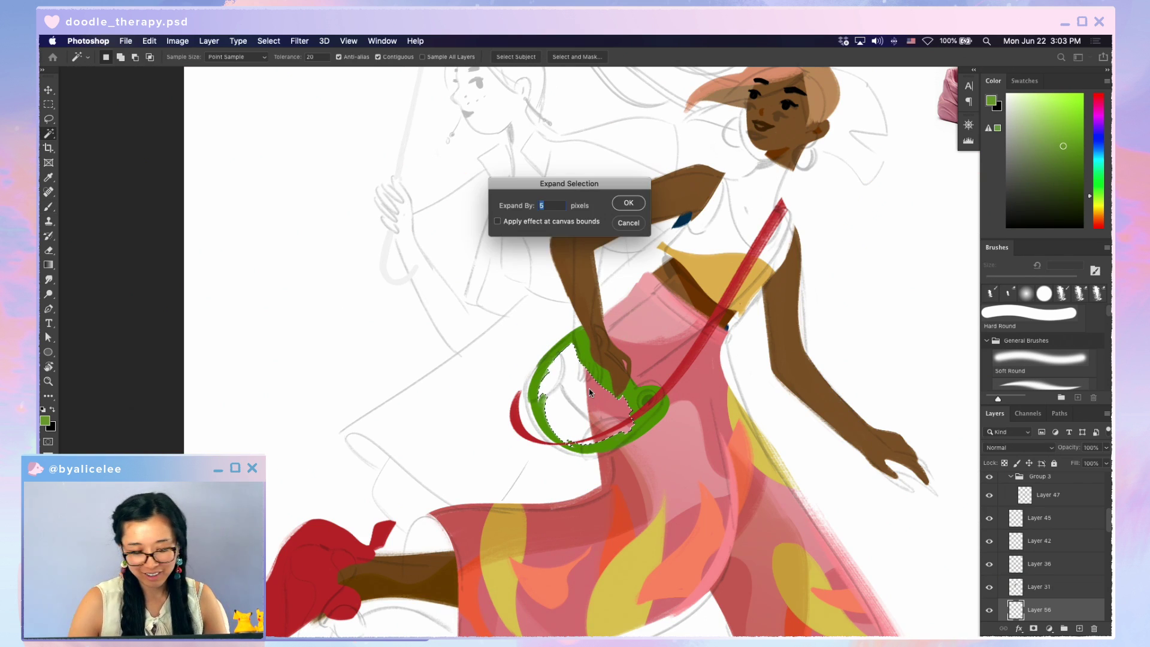
key("Return")
key("alt+BackSpace")
key("super+d")
Trim the green bag's outer edge to the sketch line with a 10 px eraser
key("b")
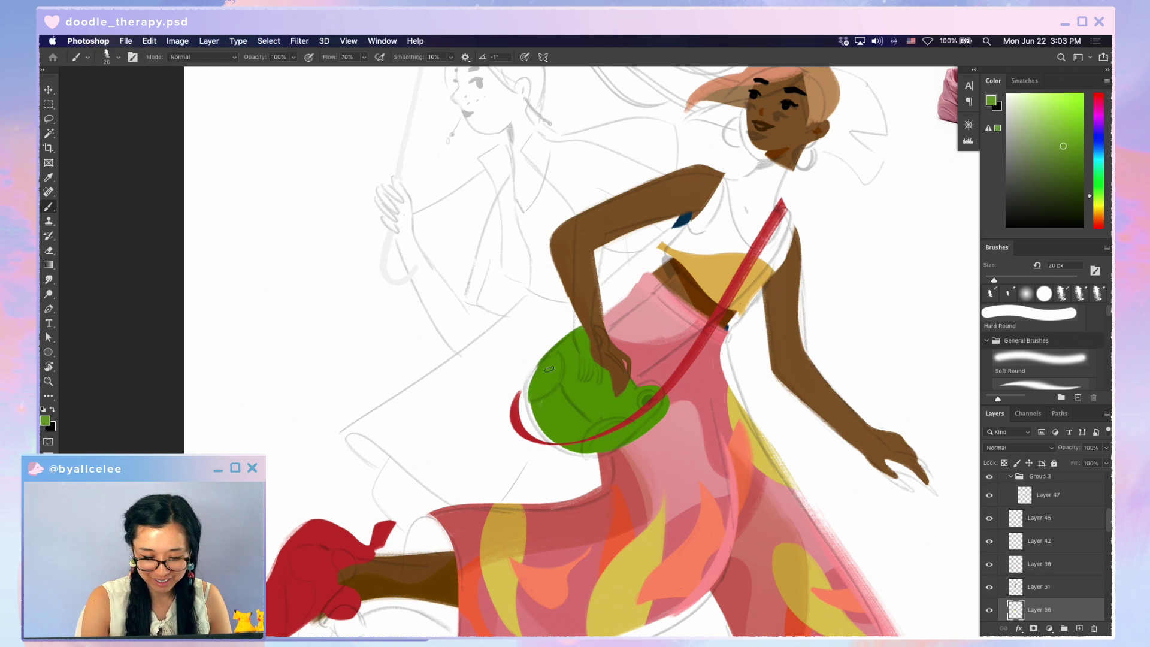
key("e")
key("r")
mouse_move(590, 440)
left_mouse_down()
mouse_move(757, 370)
mouse_move(742, 197)
mouse_move(770, 281)
mouse_move(677, 312)
left_mouse_up()
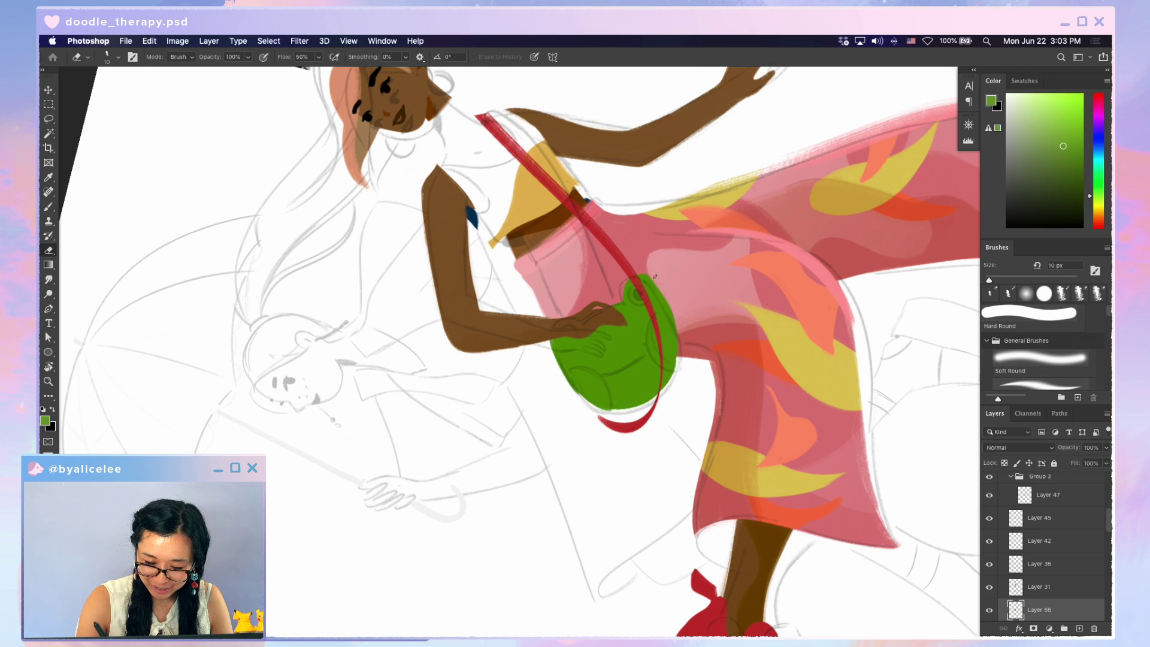
mouse_move(563, 345)
left_mouse_down()
mouse_move(554, 365)
mouse_move(567, 385)
left_mouse_up()
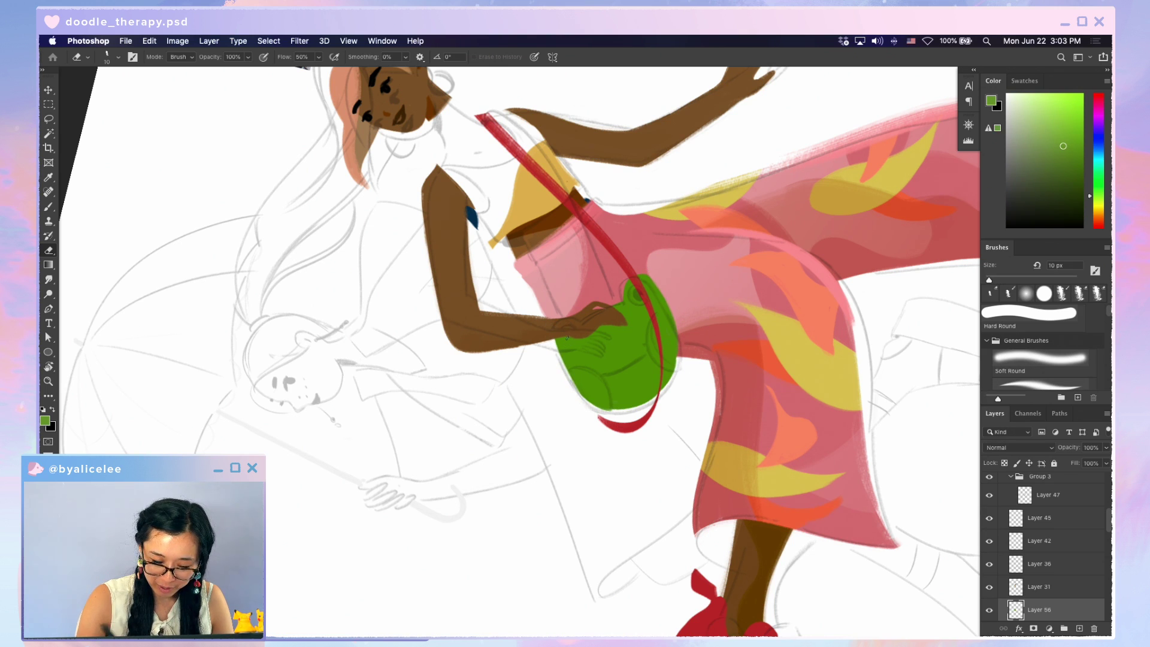
key("r")
left_click_drag(751, 354, 751, 481)
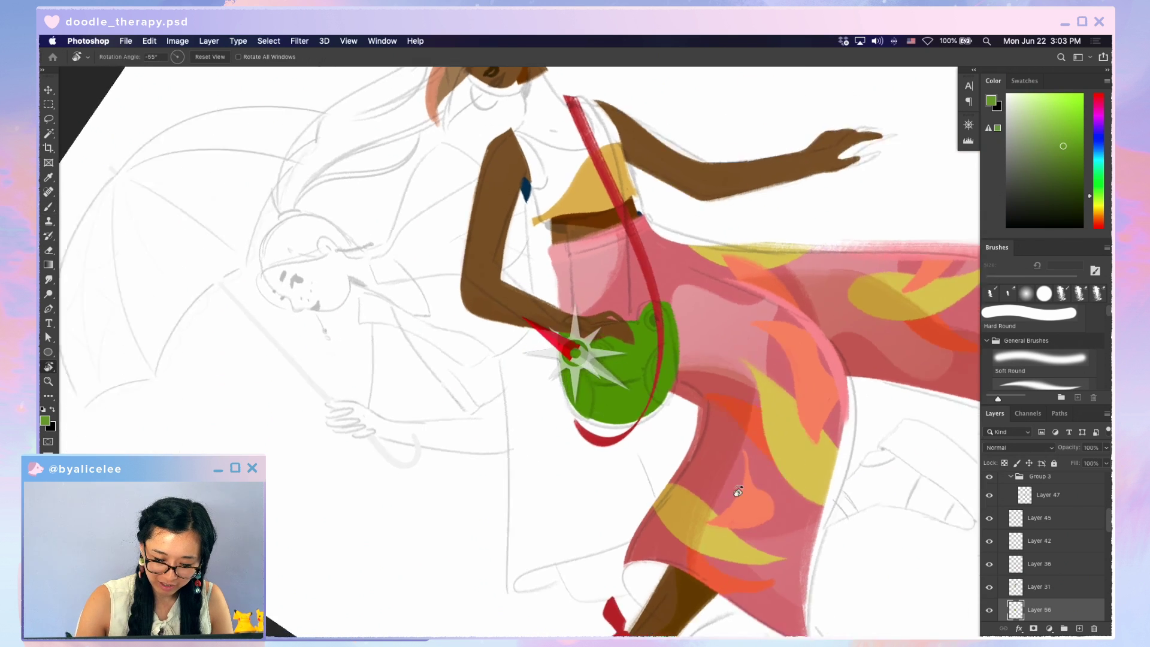
key("Escape")
key("e")
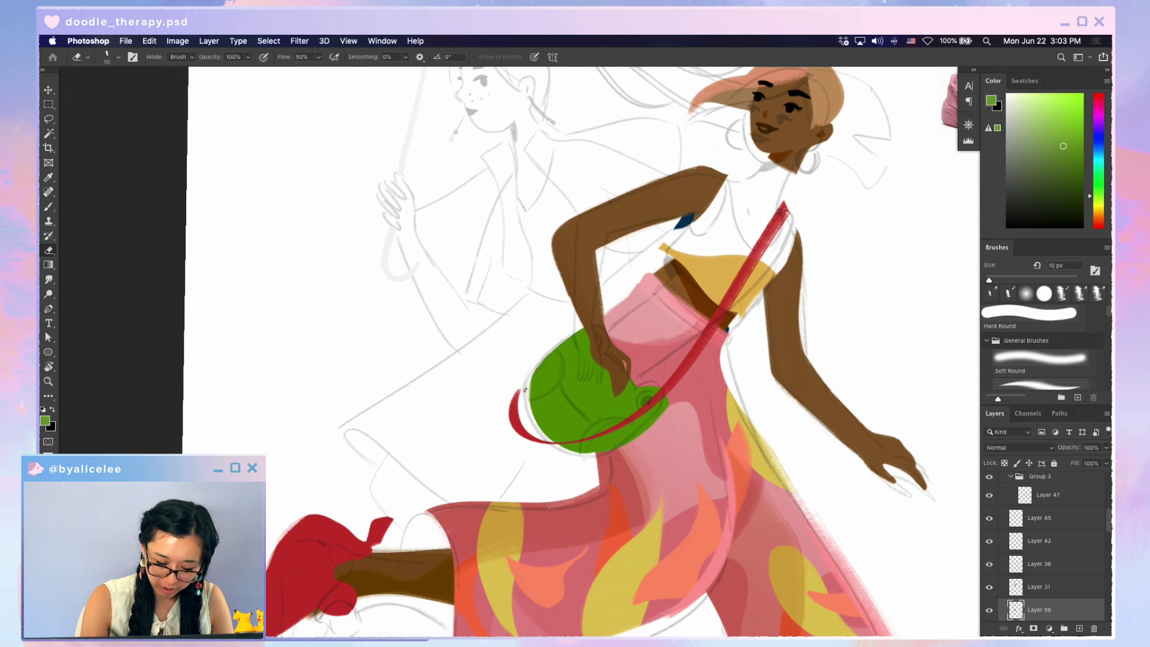
Extend the green bag with a rounded lobe beside the wrist of the hand holding it, using a 20 px brush
scroll(585, 447, "up", 1)
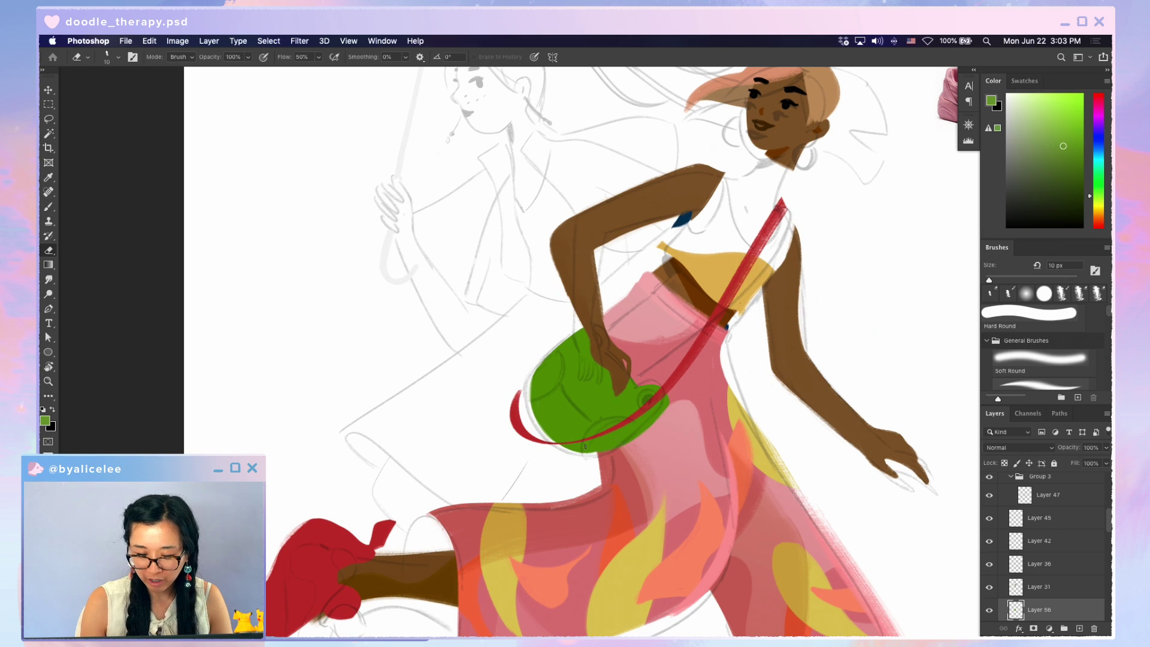
mouse_move(674, 410)
left_mouse_down()
mouse_move(706, 270)
mouse_move(650, 131)
left_mouse_up()
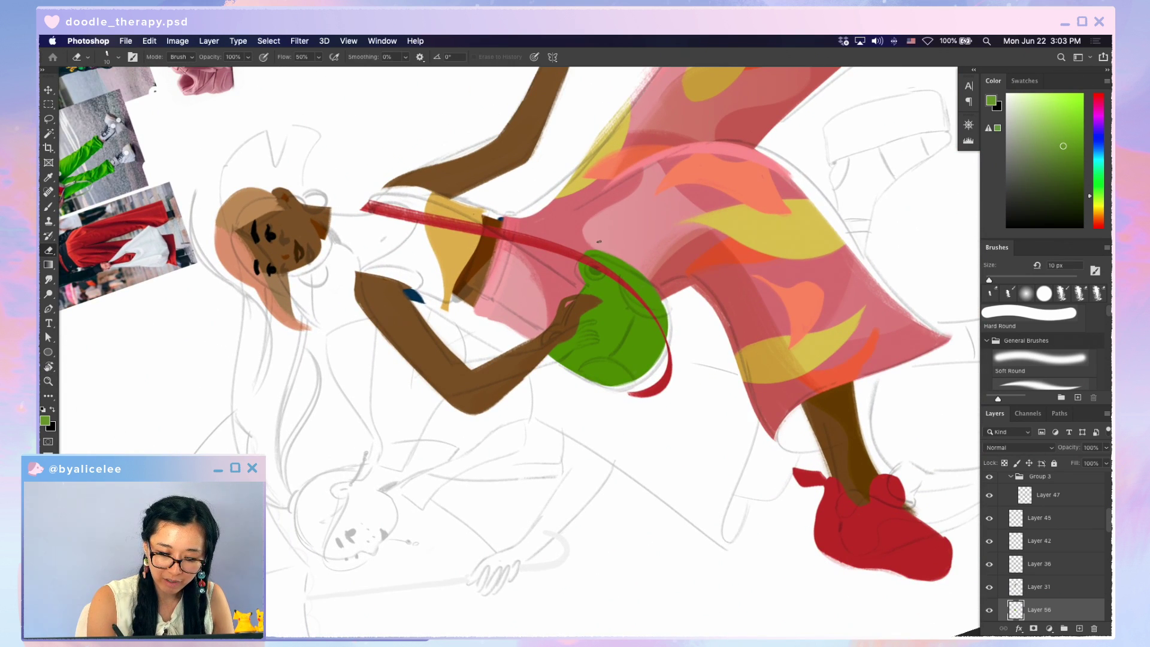
key("b")
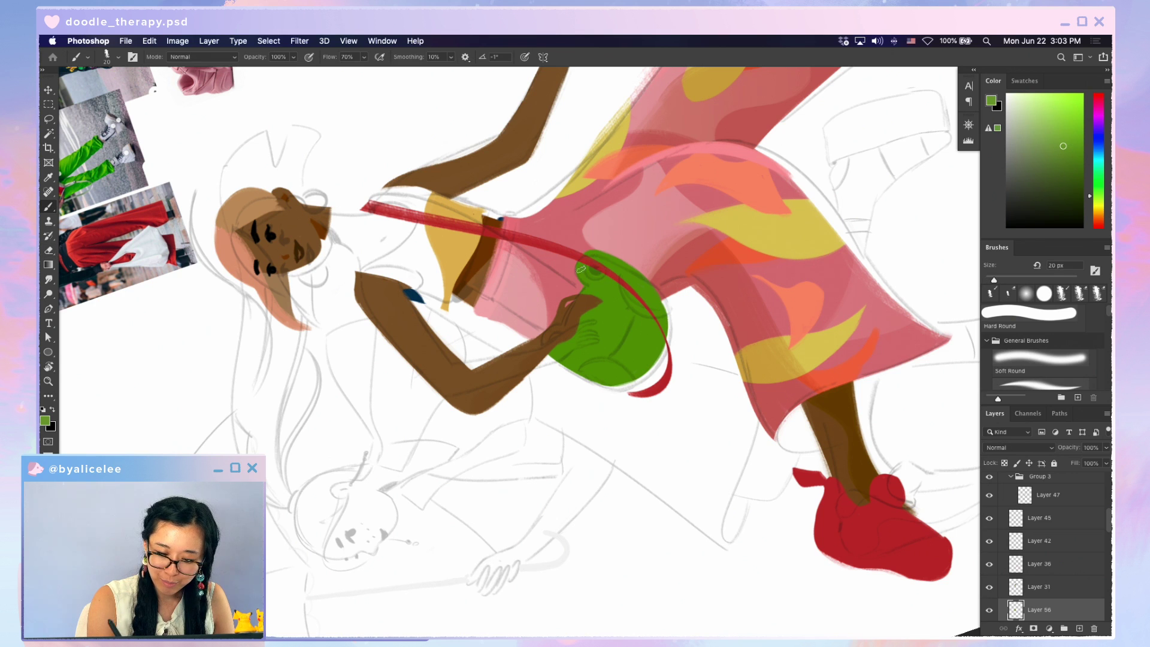
key("Escape")
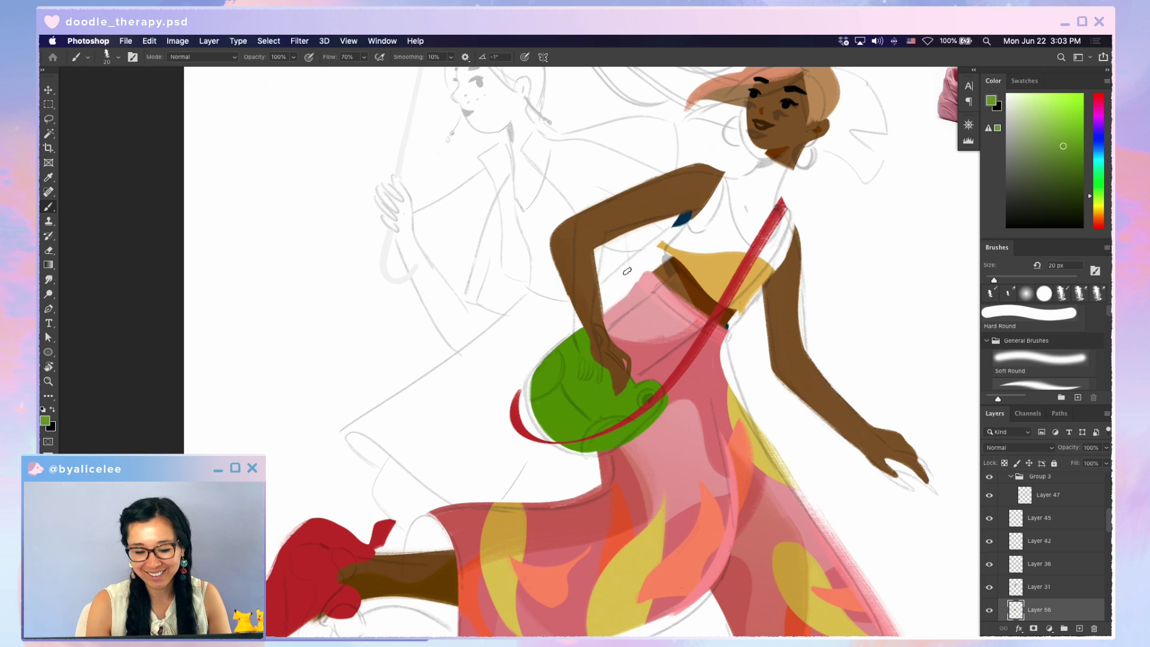
mouse_move(607, 328)
left_mouse_down()
mouse_move(604, 352)
mouse_move(601, 326)
left_mouse_up()
key("super+z")
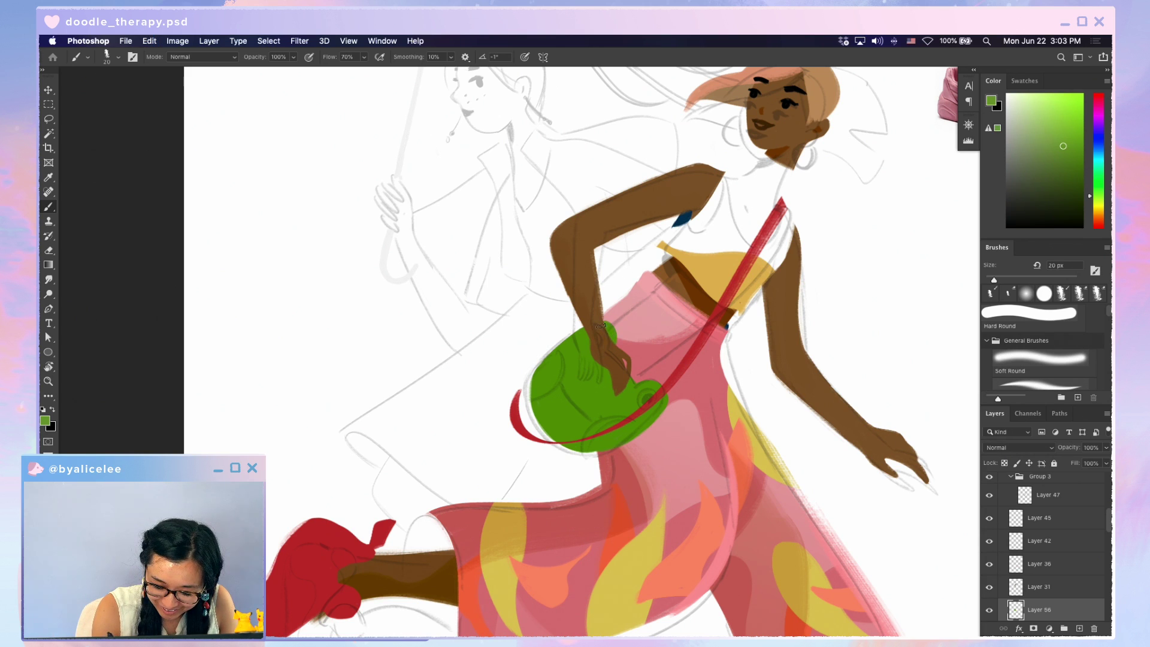
key("e")
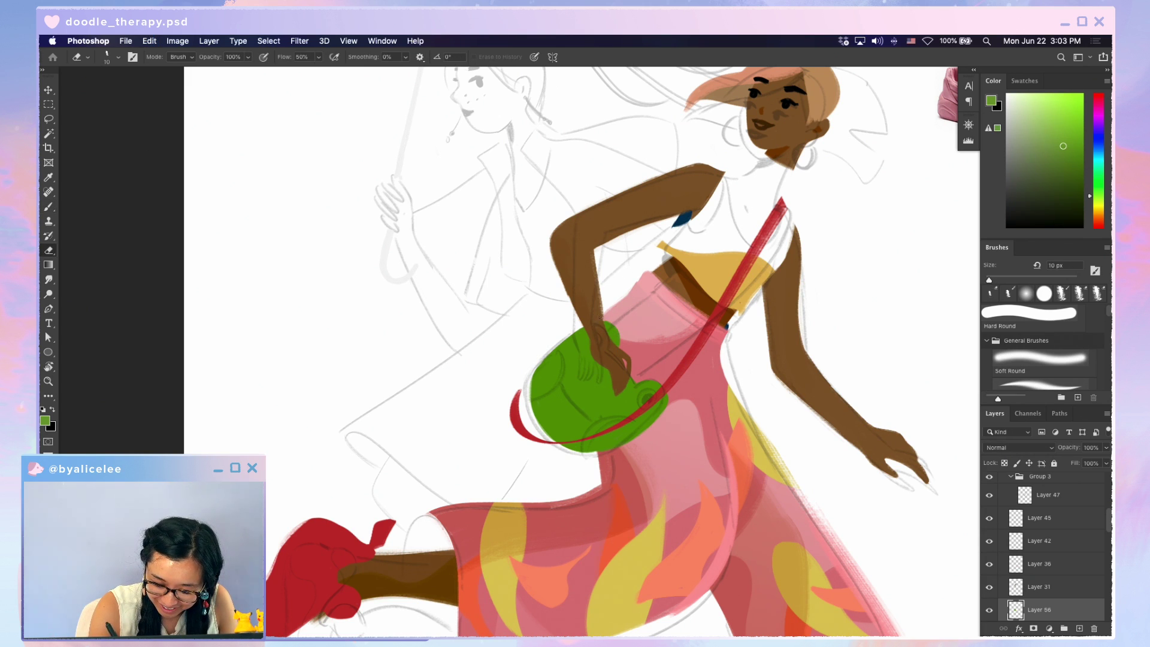
mouse_move(646, 436)
left_mouse_down()
mouse_move(747, 347)
mouse_move(599, 205)
left_mouse_up()
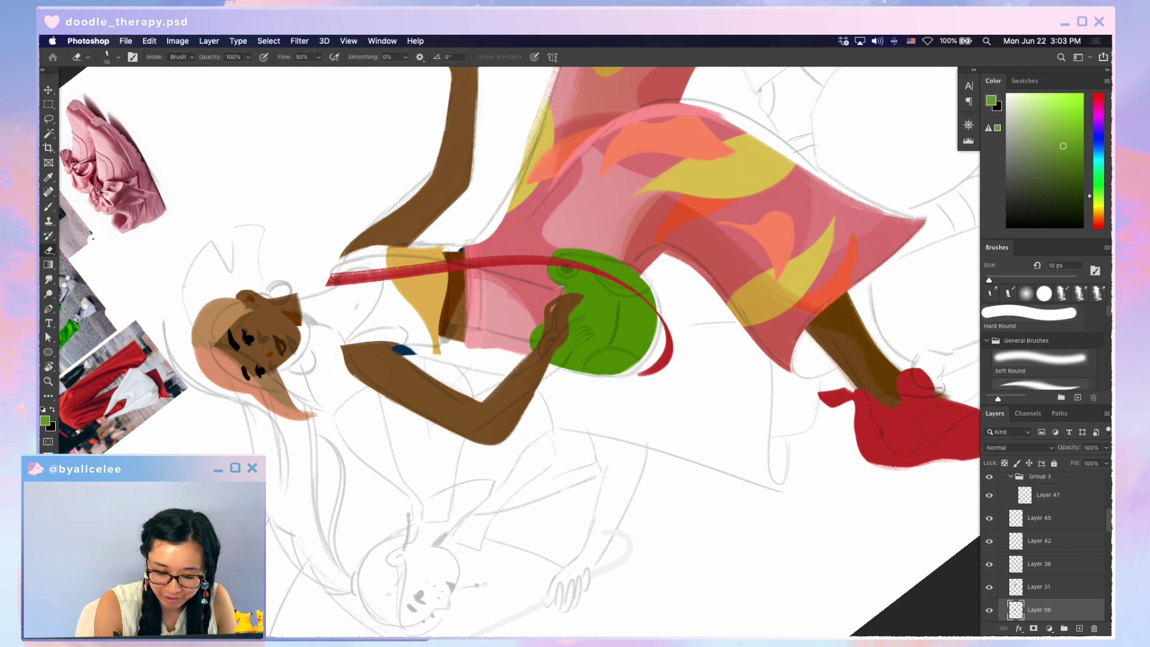
key("b")
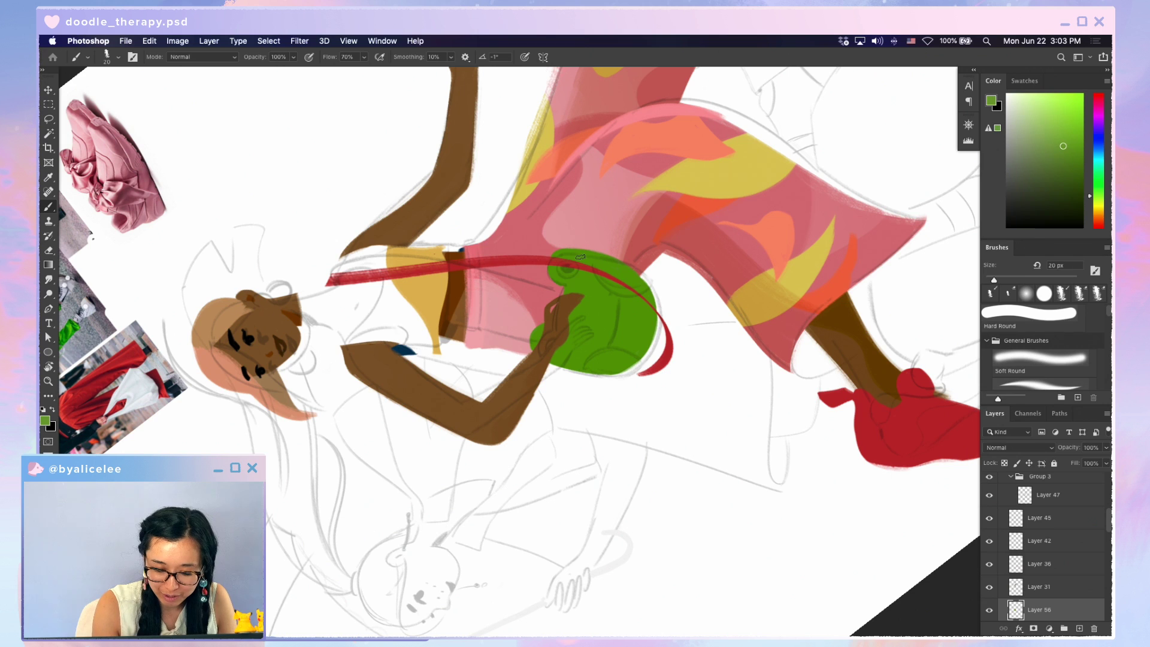
key("Escape")
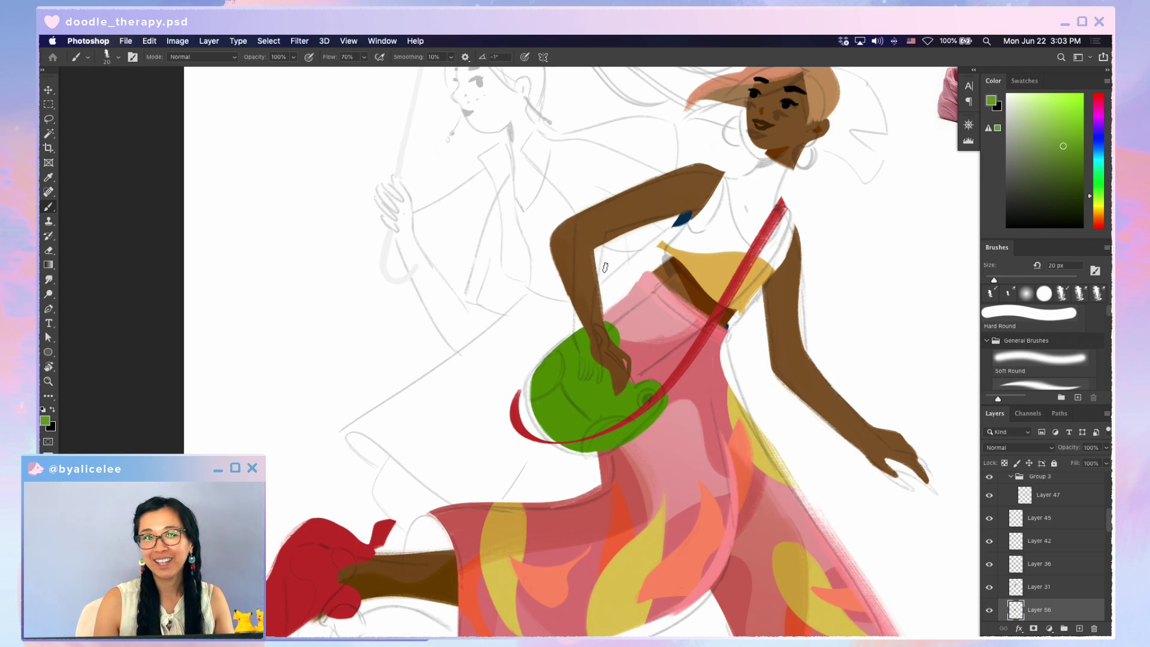
Smooth the lower and outer contour of the green bag with the 20 px brush and the 10 px eraser
key("r")
mouse_move(640, 515)
left_mouse_down()
mouse_move(729, 472)
mouse_move(795, 389)
mouse_move(672, 298)
left_mouse_up()
key("e")
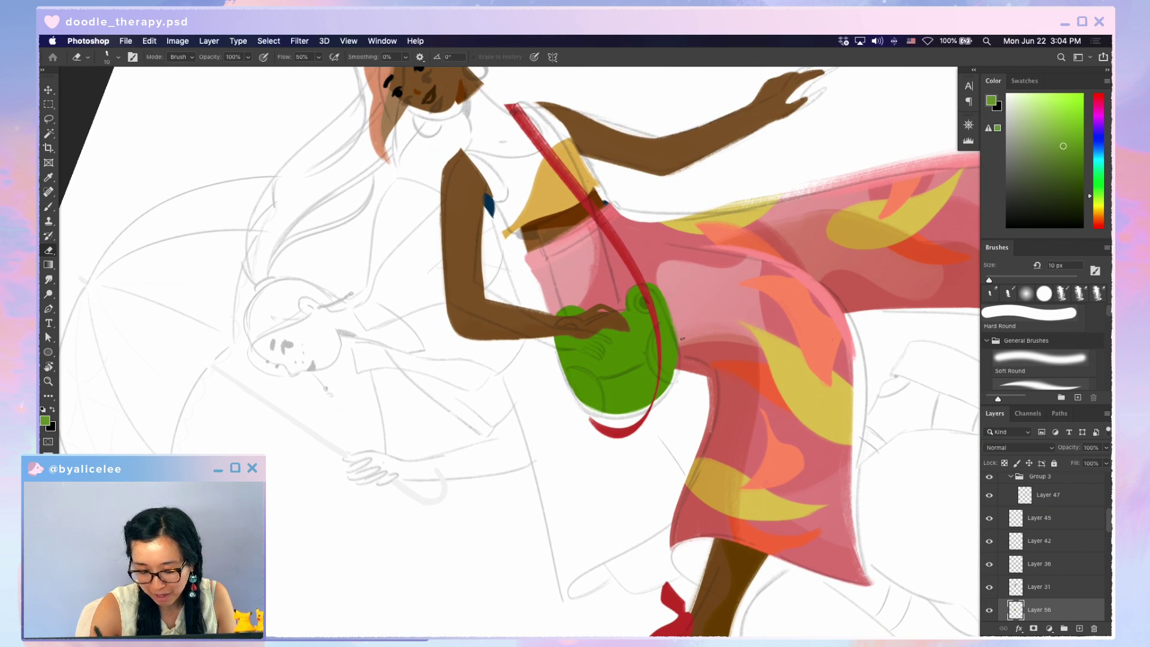
key("b")
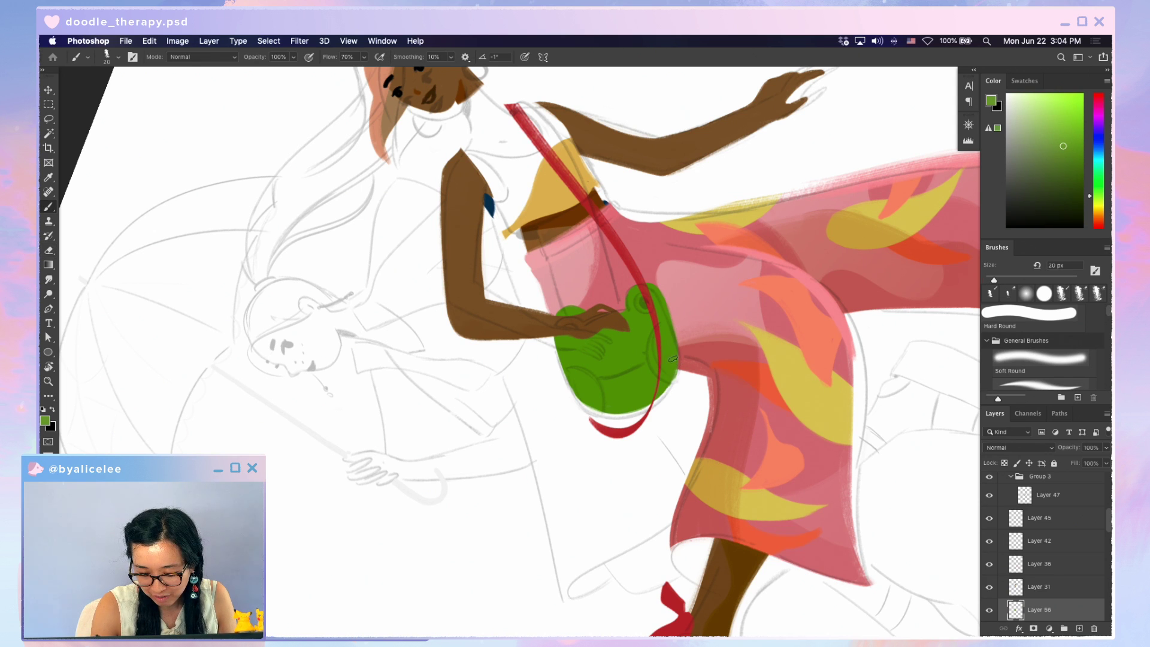
key("r")
left_click_drag(672, 357, 497, 396)
key("b")
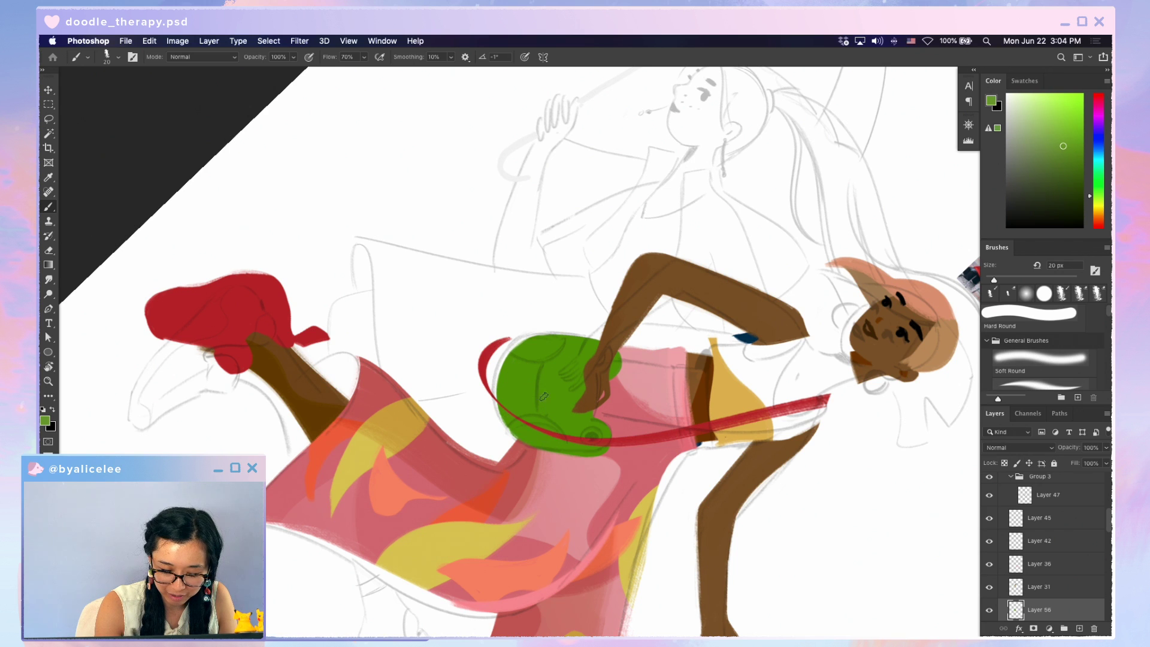
left_click_drag(546, 397, 543, 387)
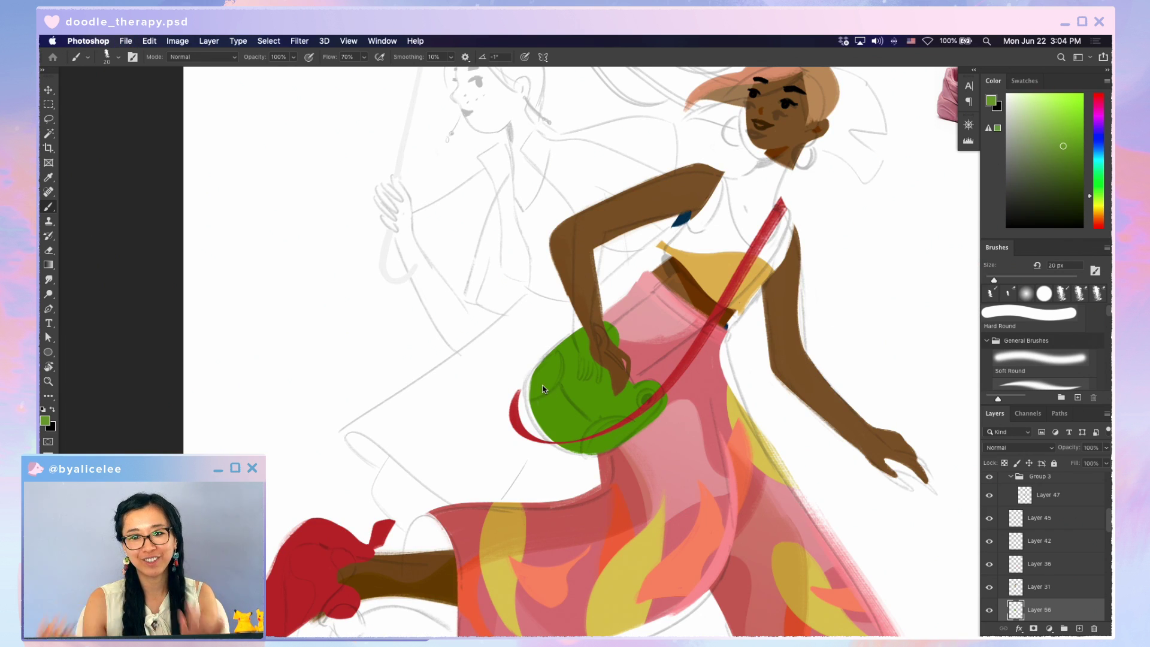
key("r")
mouse_move(542, 387)
left_mouse_down()
mouse_move(585, 505)
mouse_move(508, 364)
mouse_move(593, 413)
mouse_move(598, 454)
left_mouse_up()
key("b")
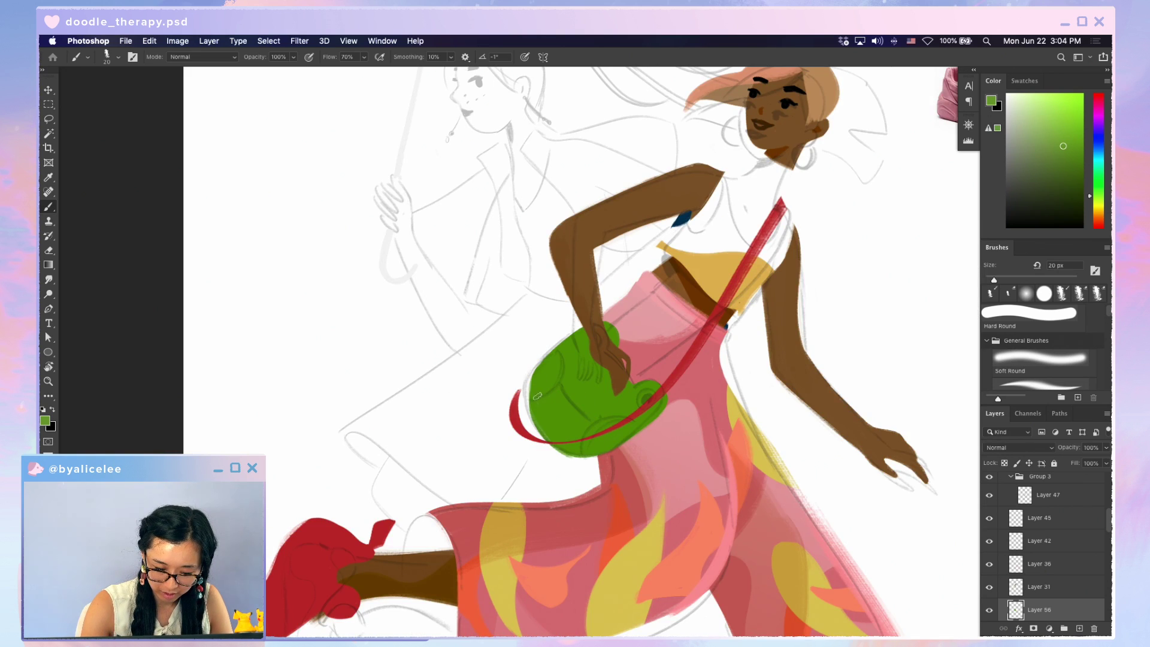
key("e")
left_click_drag(534, 413, 569, 457)
Hide the sketch layer group so only the flat colours and the reference photos show
key("super+0")
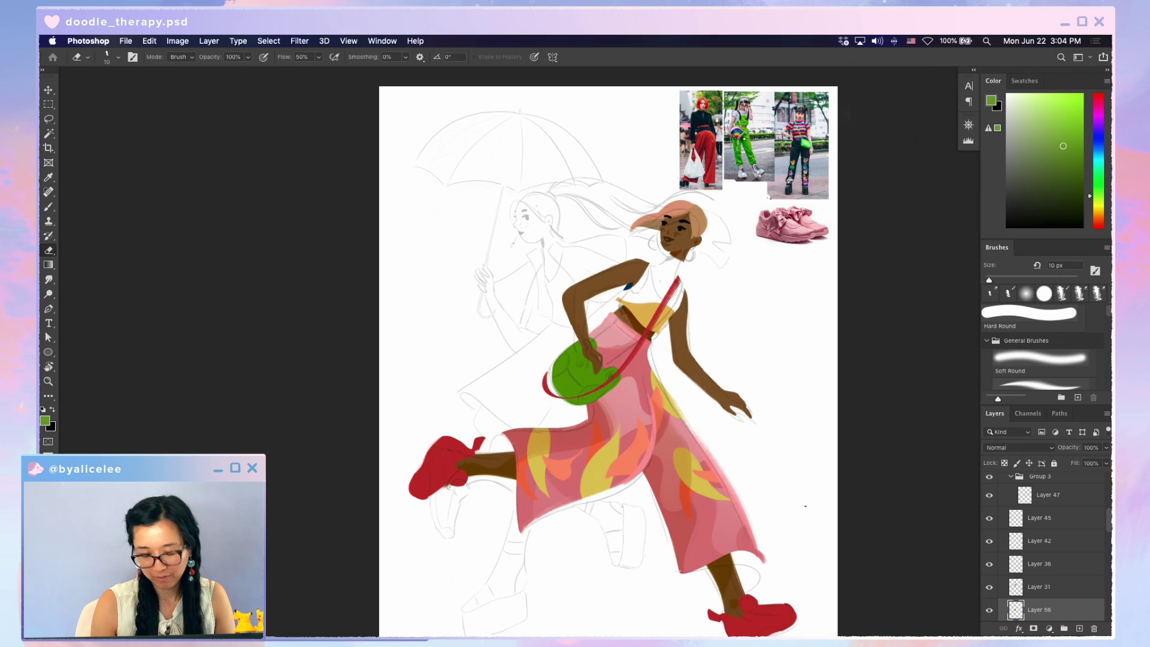
key("v")
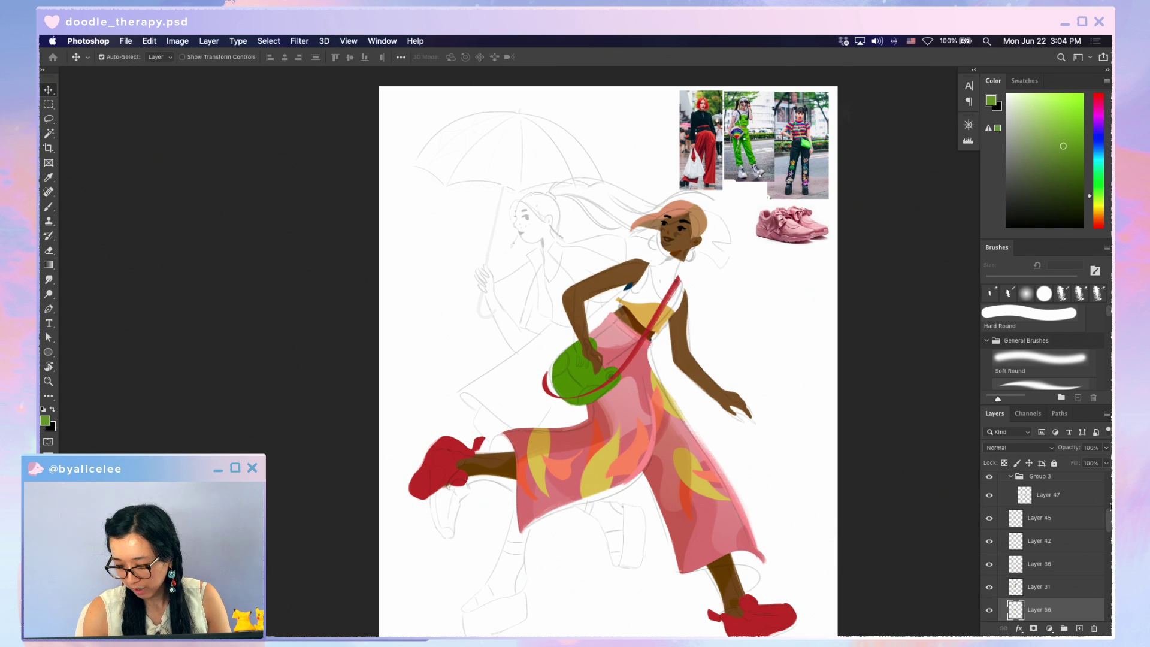
scroll(1045, 545, "up", 10)
left_click(989, 562)
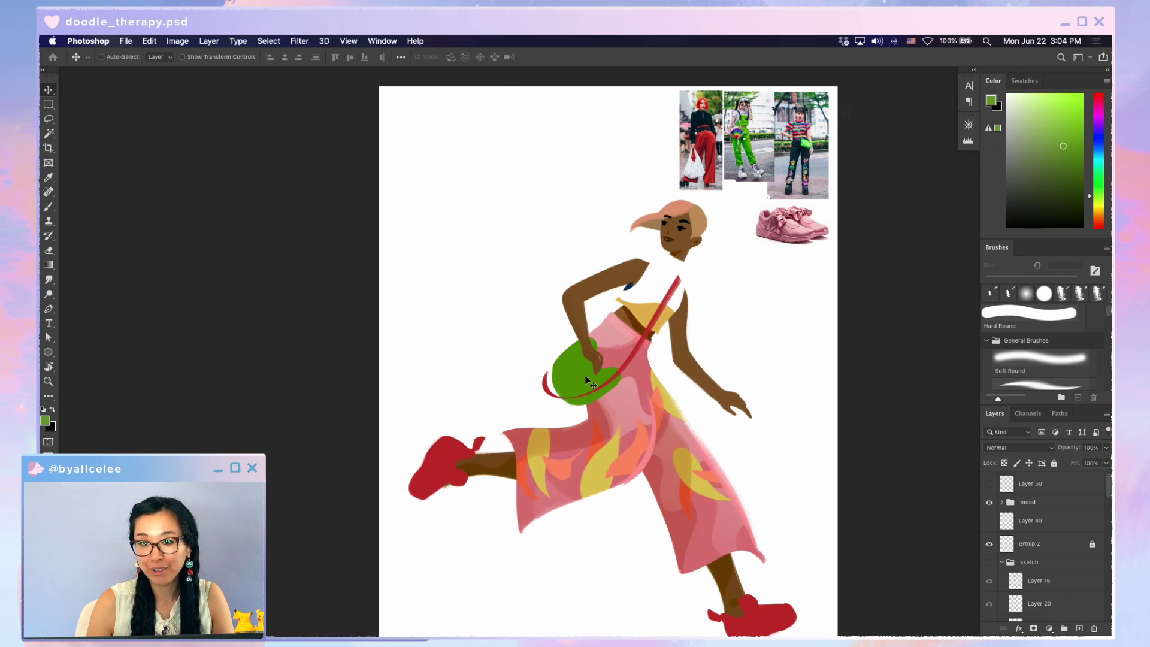
Shift the green bag's hue to -7 with a Hue/Saturation adjustment
key("ctrl+u")
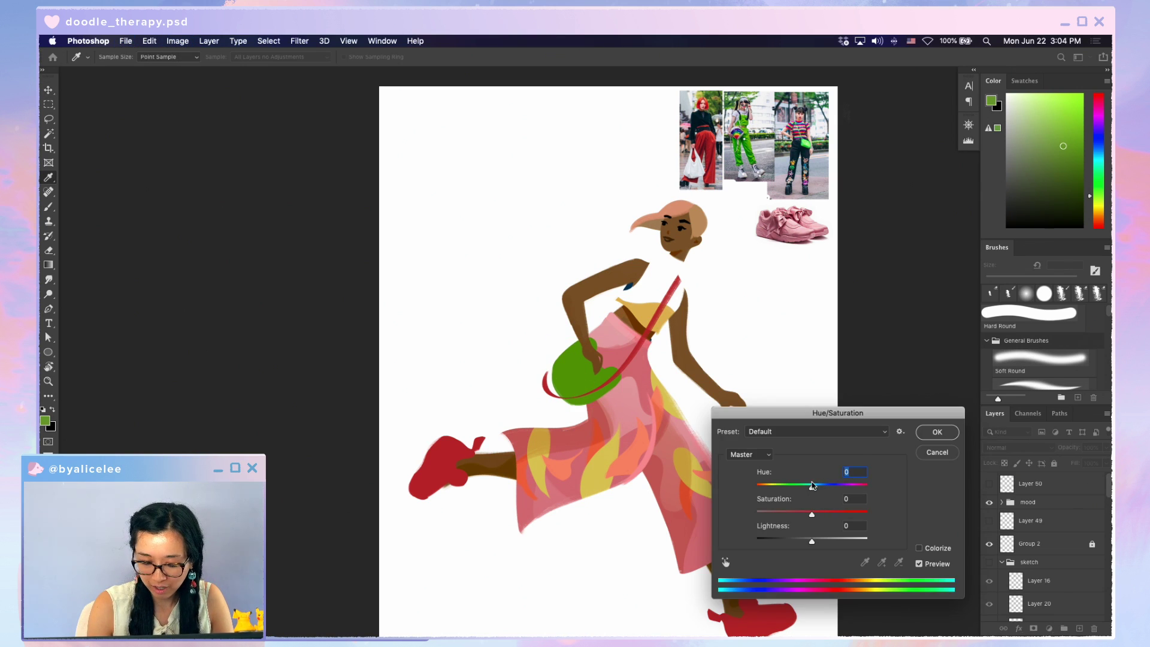
mouse_move(812, 486)
left_mouse_down()
mouse_move(827, 489)
mouse_move(810, 488)
left_mouse_up()
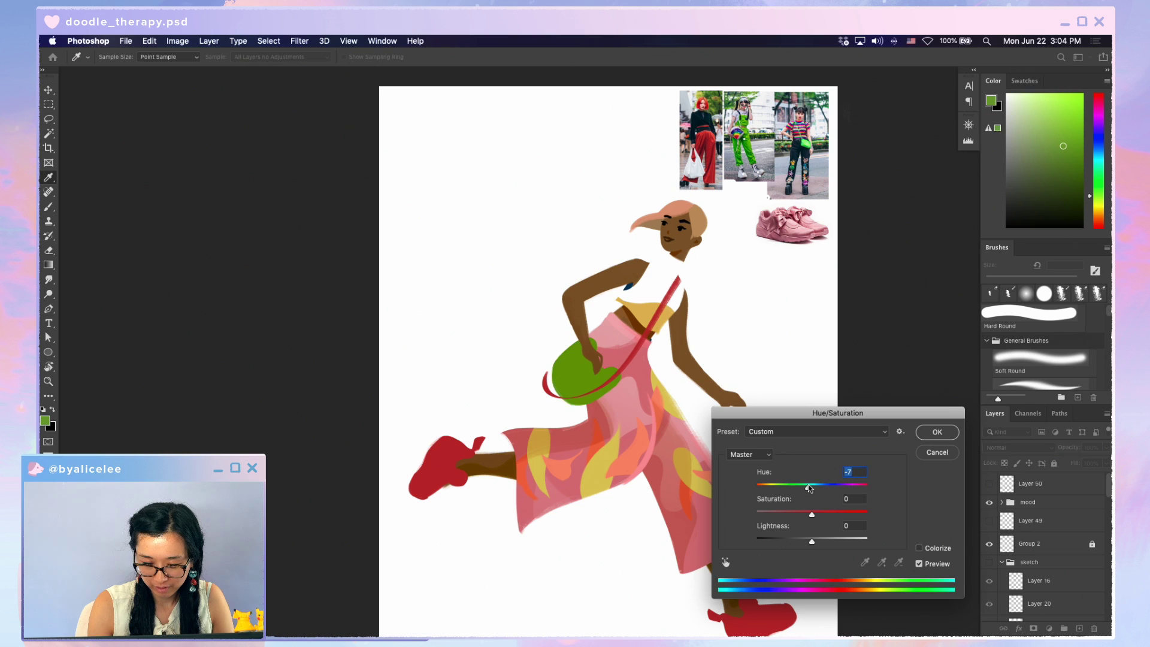
left_click(928, 431)
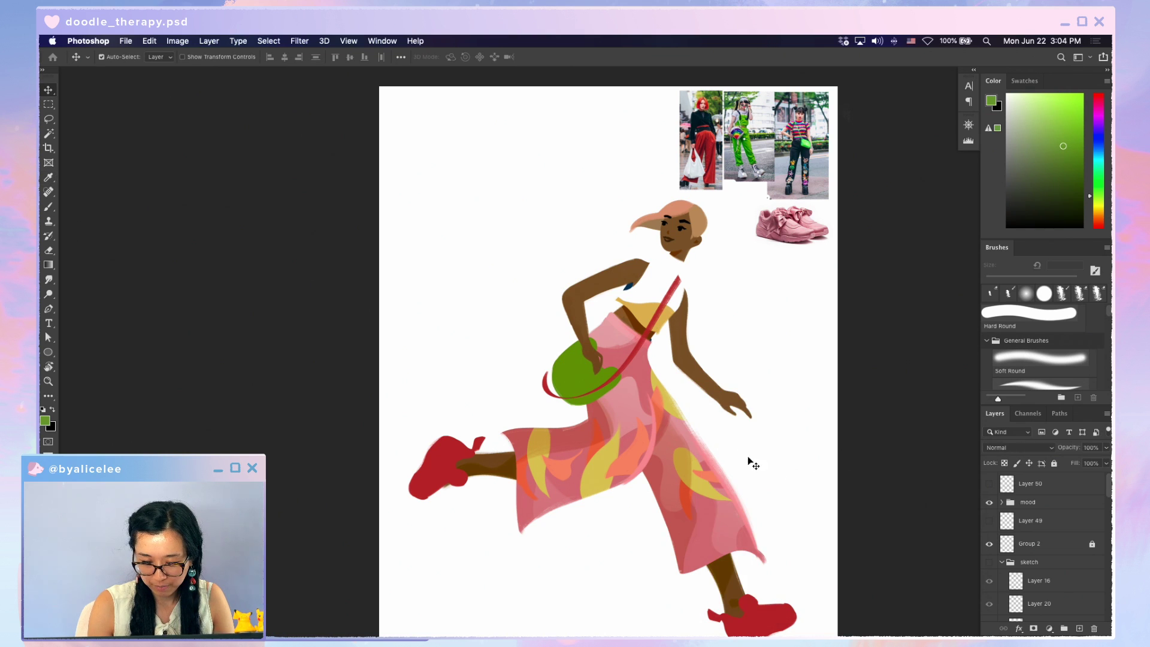
Transform the green bag, scaling it to about 111% and rotating it by about -5 degrees
key("ctrl+plus")
key("ctrl+plus")
key("ctrl+t")
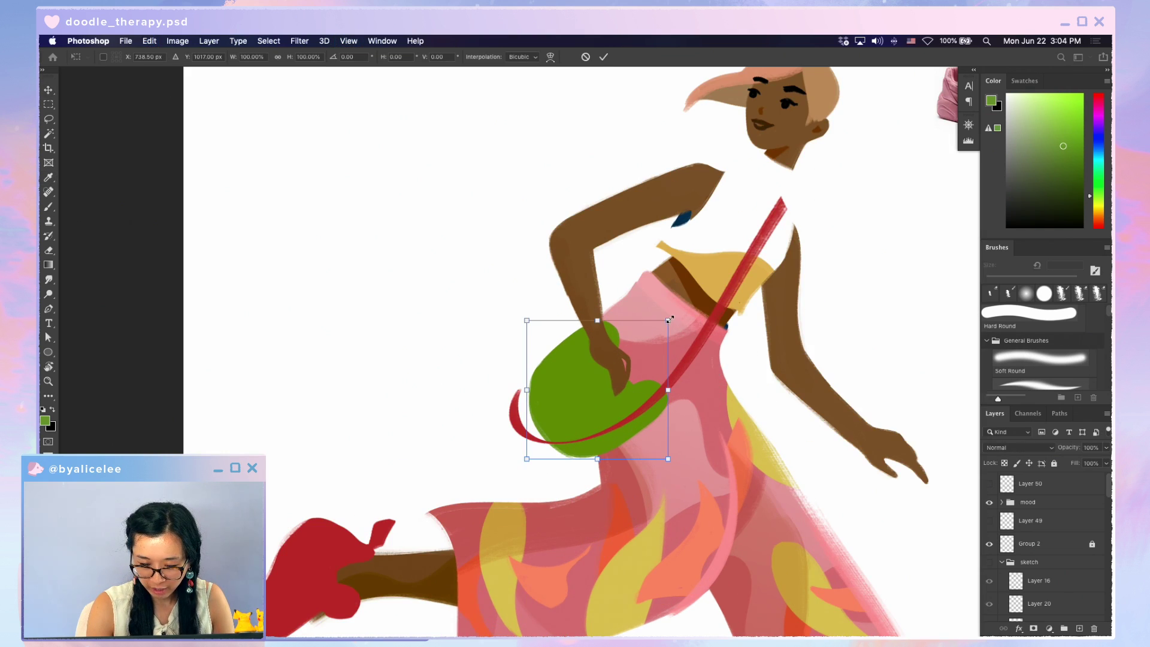
left_click_drag(672, 318, 677, 310)
left_click_drag(666, 398, 660, 372)
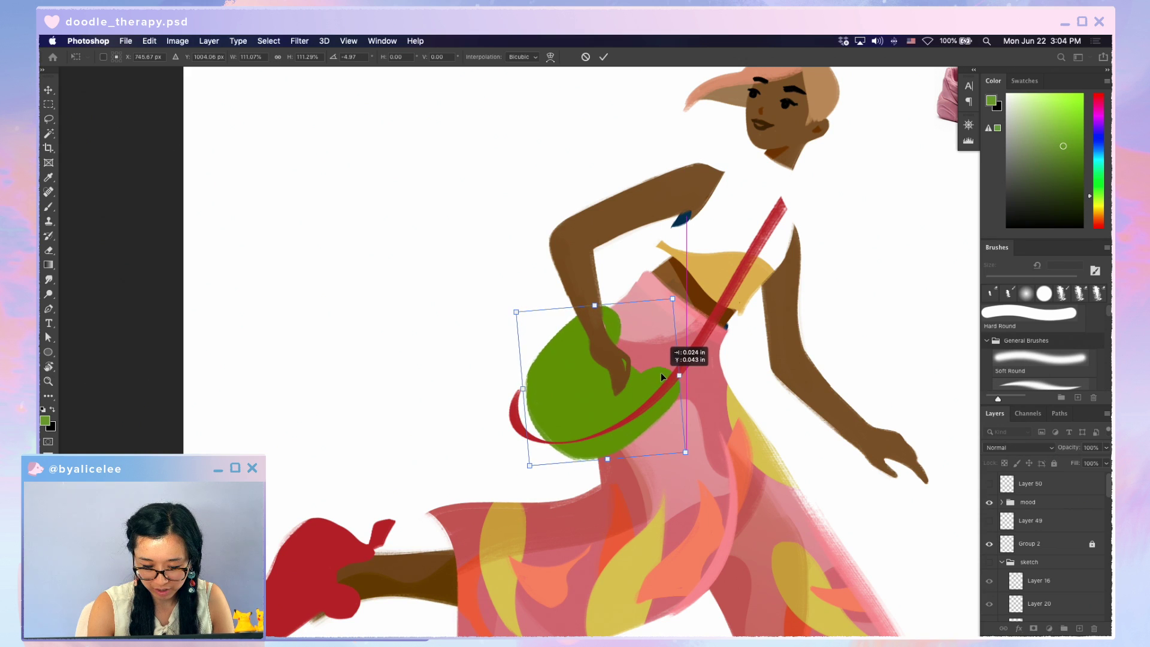
key("Return")
Sample the bag's green and clean up the bag's outer and bottom edges with the 10 px eraser
key("i")
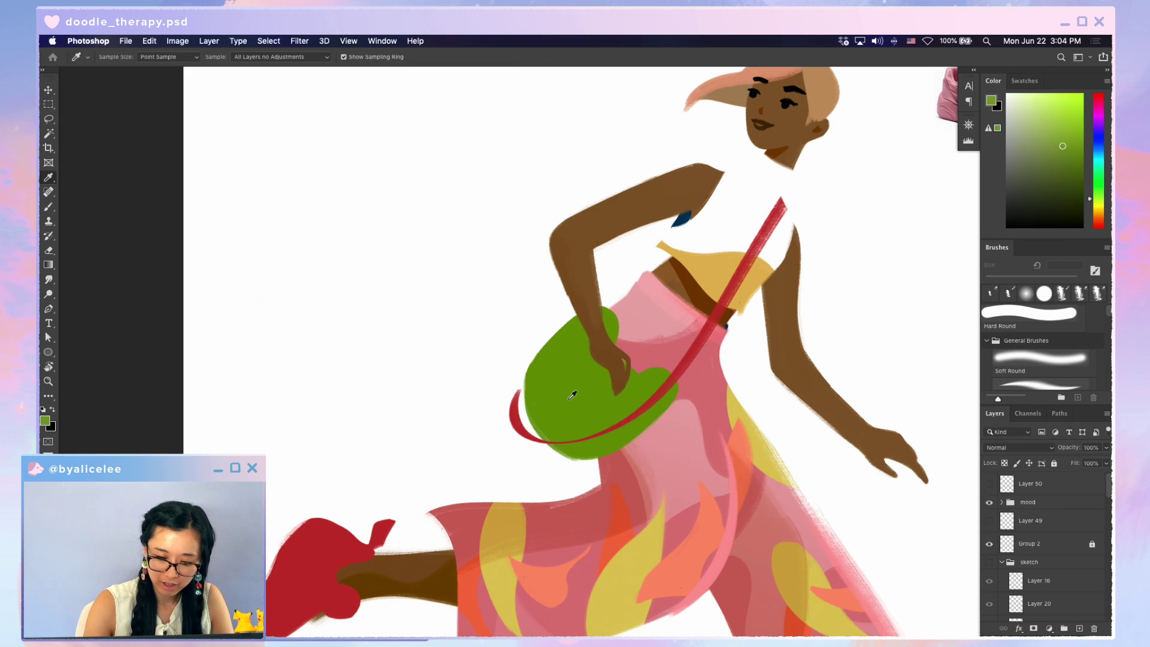
key("b")
key("e")
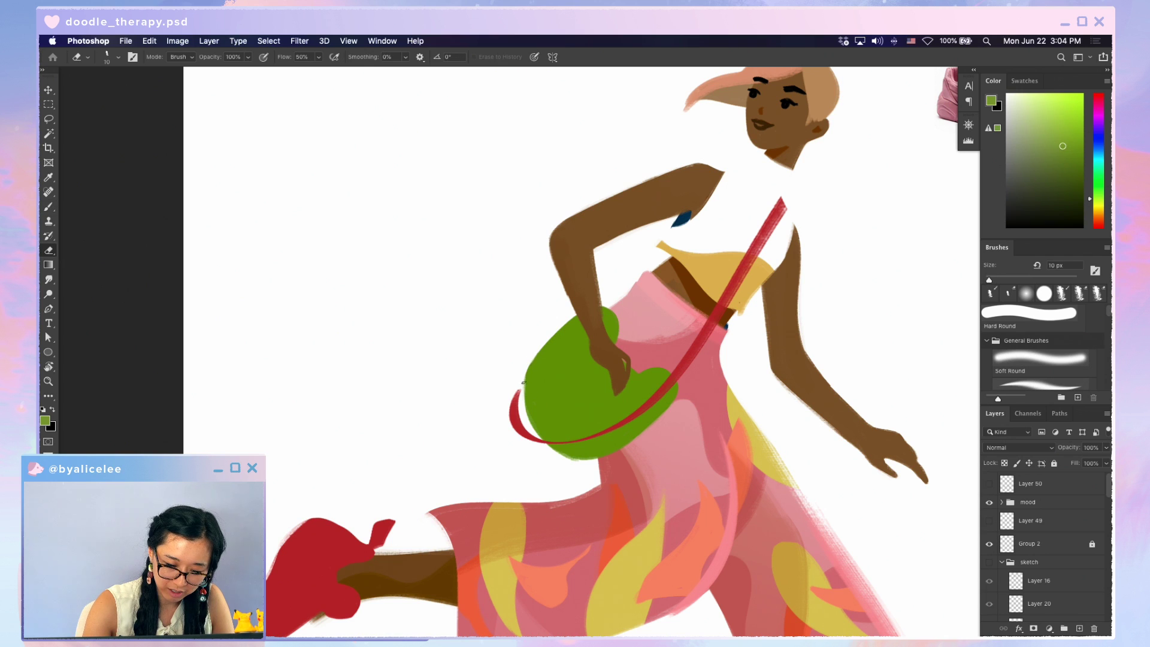
left_click_drag(534, 352, 520, 397)
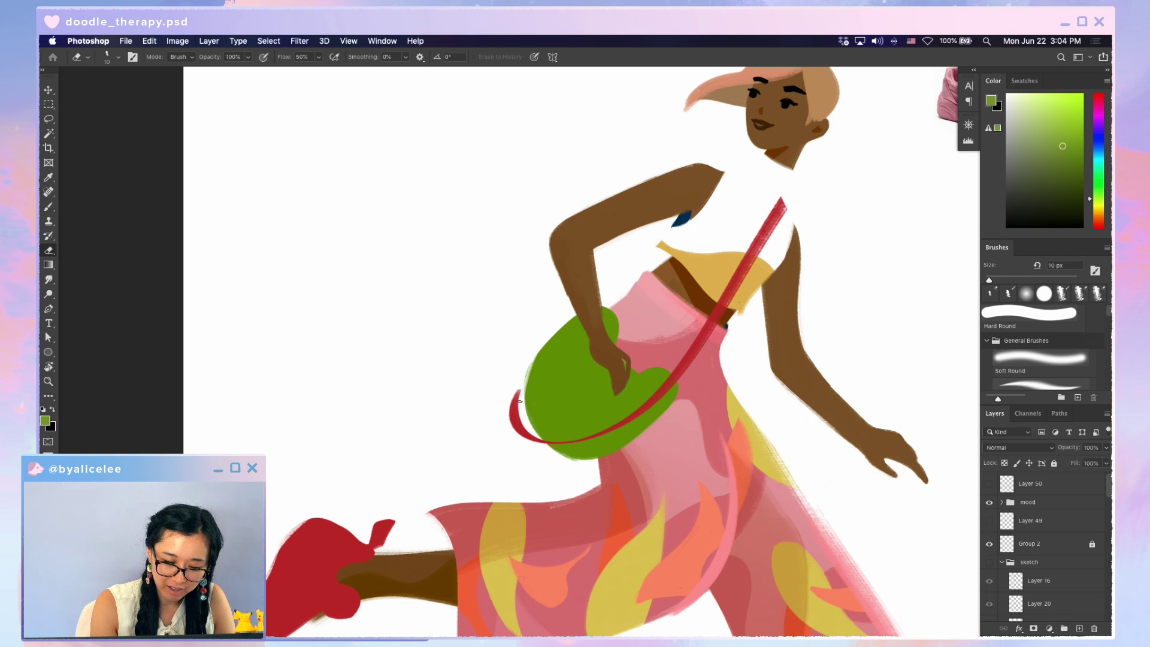
key("r")
left_click_drag(509, 465, 619, 469)
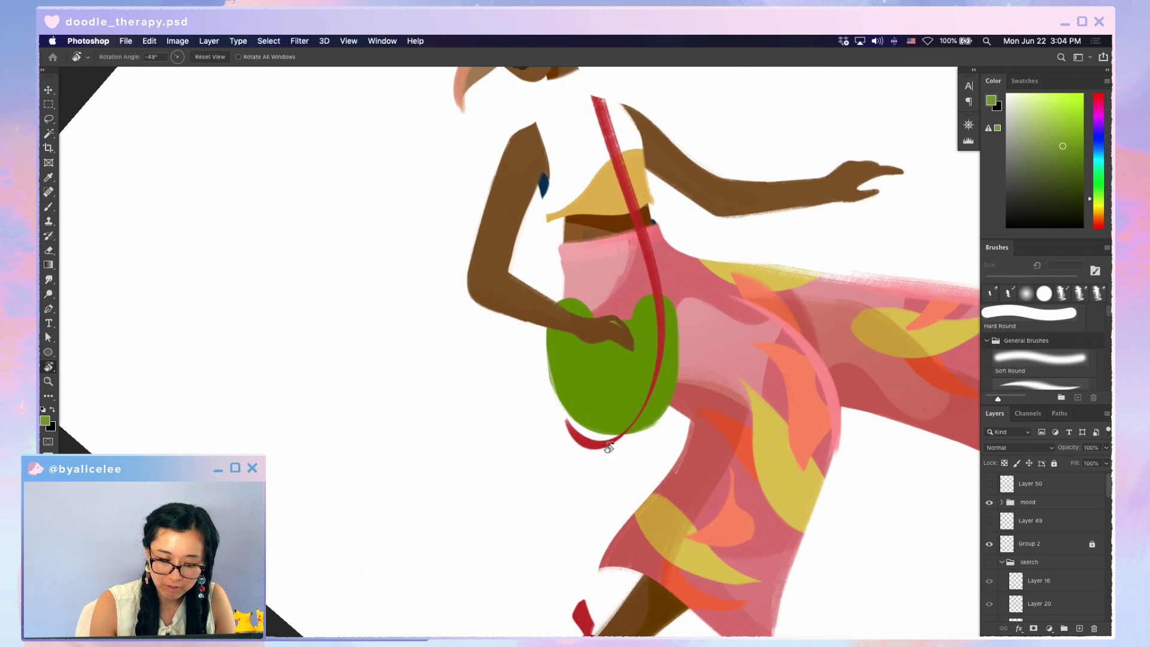
mouse_move(557, 398)
left_mouse_down()
mouse_move(546, 353)
mouse_move(538, 459)
left_mouse_up()
key("r")
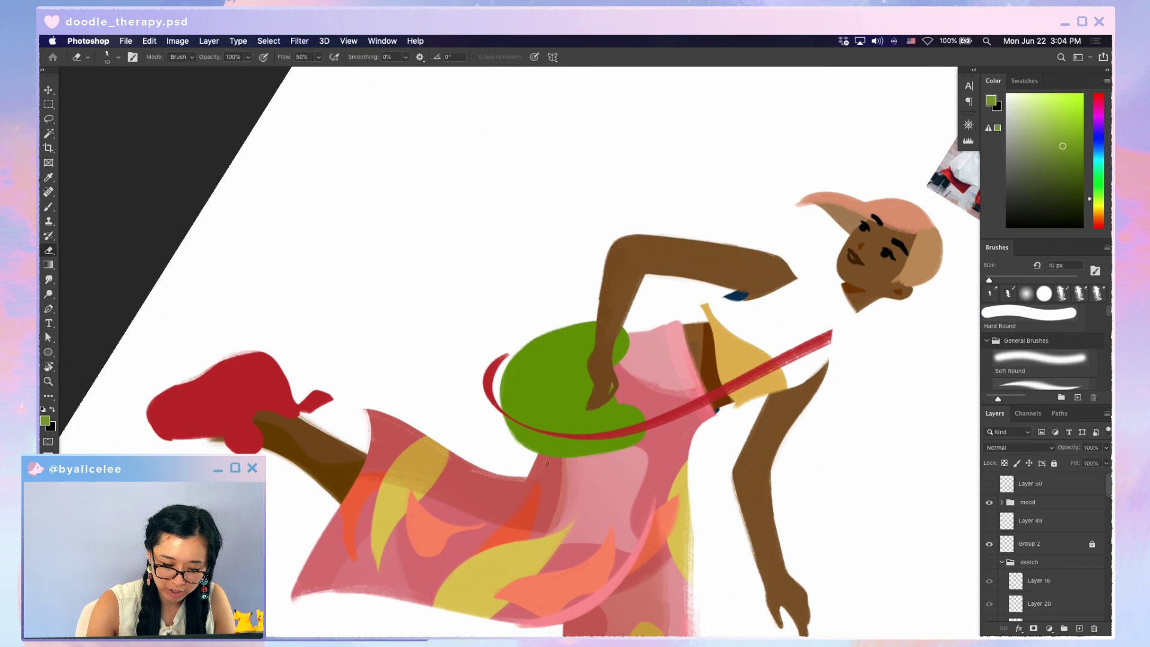
mouse_move(509, 369)
left_mouse_down()
mouse_move(509, 431)
mouse_move(501, 371)
mouse_move(504, 409)
left_mouse_up()
Refine the green bag's upper edge around the wrist with the 10 px eraser and undo unwanted strokes
key("r")
left_click_drag(554, 282, 609, 109)
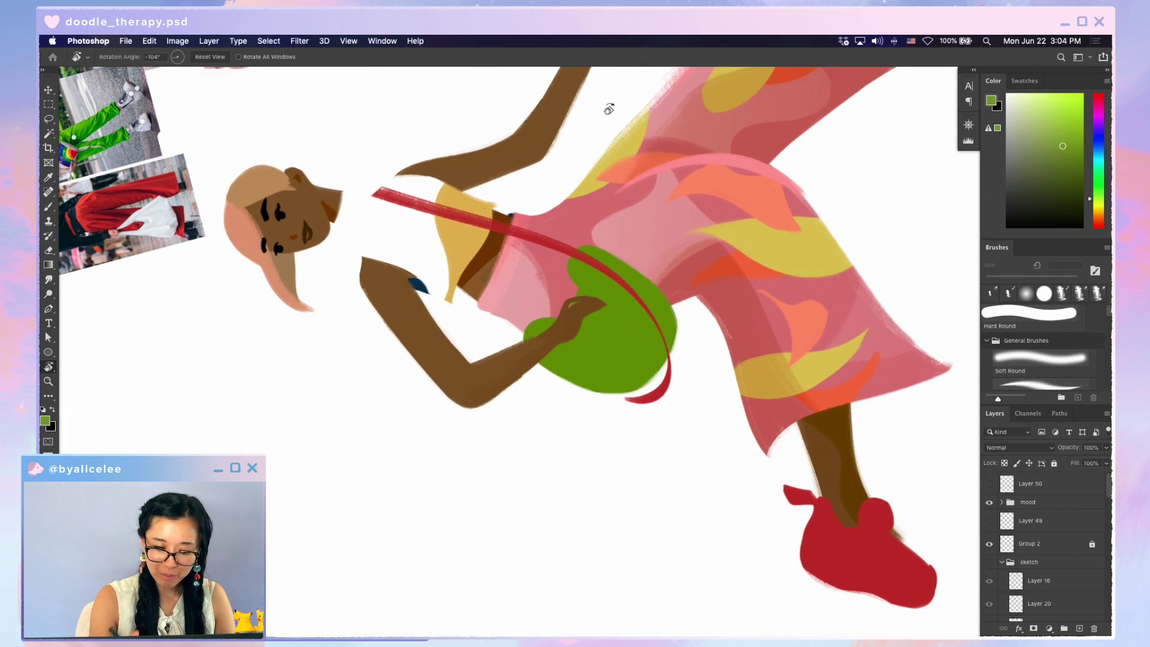
key("b")
key("e")
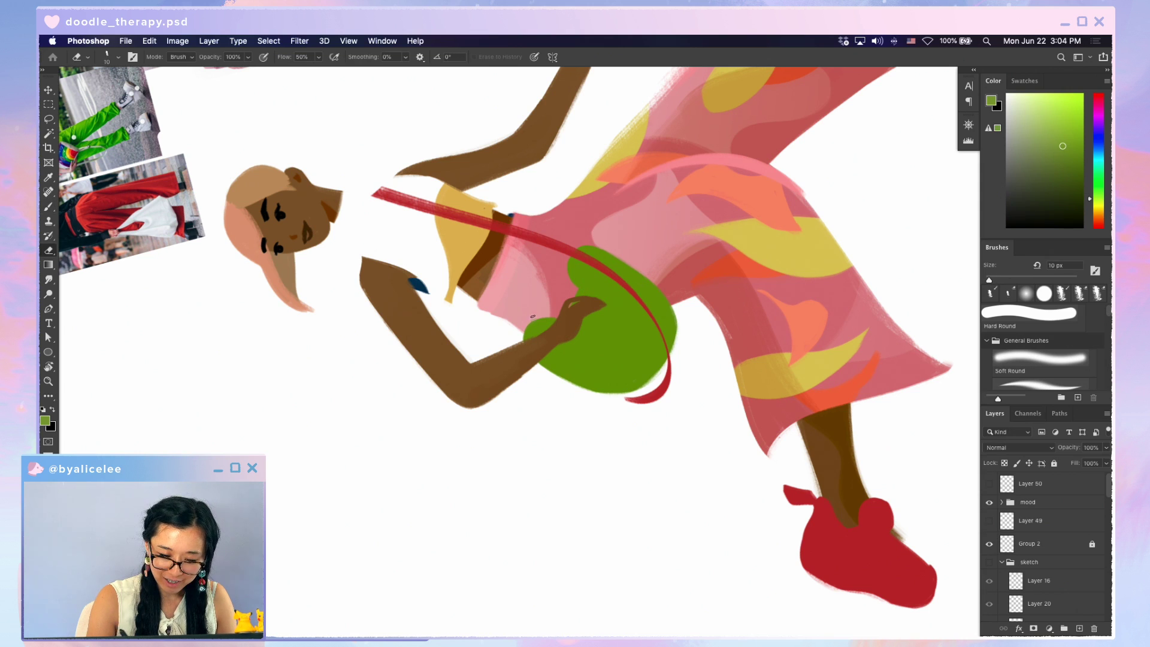
key("super+z")
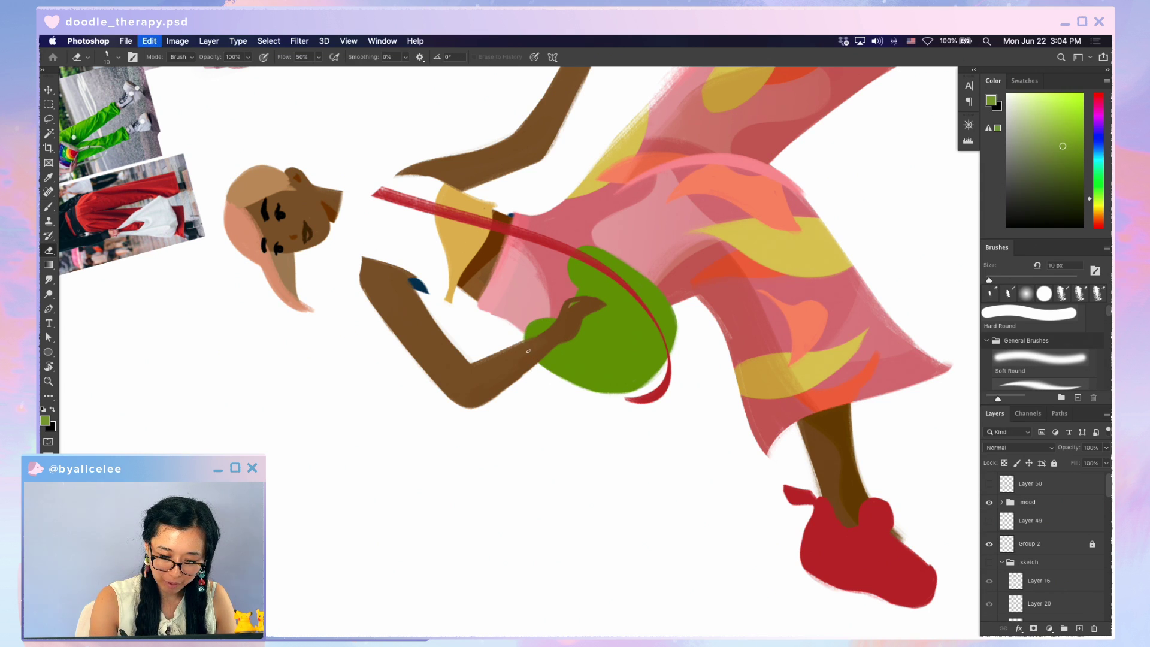
left_click_drag(526, 344, 565, 276)
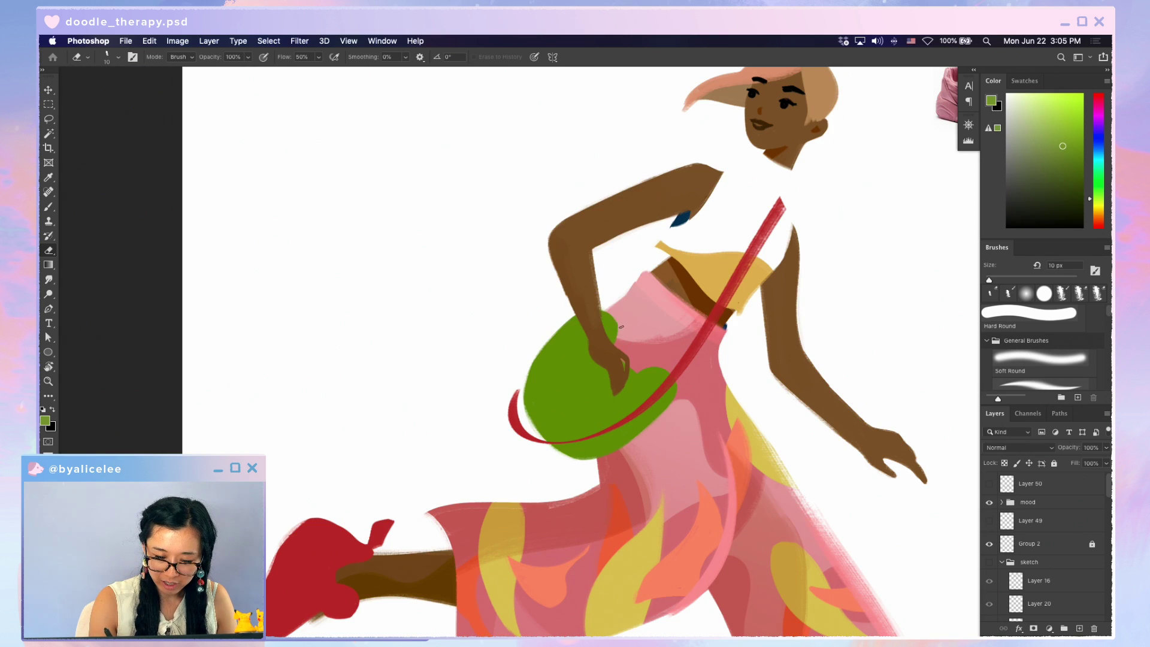
key("super+z")
key("super+0")
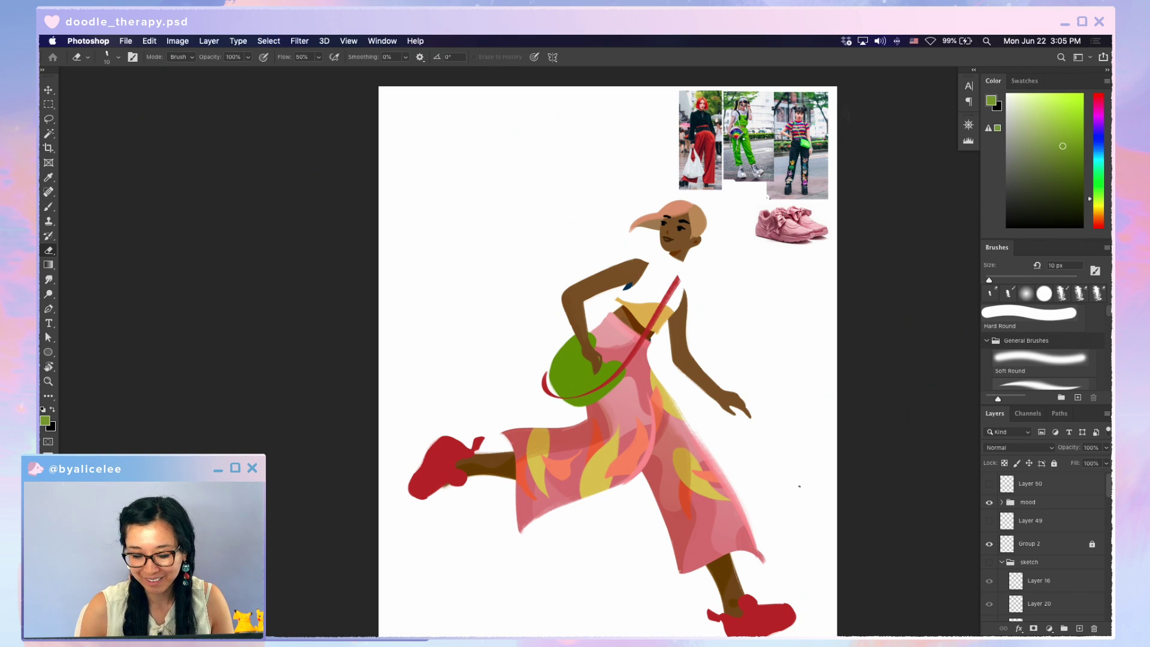
Transform the green bag again, reducing its height to about 96% with a slight skew, and adjust its placement
key("super+plus")
key("super+plus")
key("super+t")
left_click_drag(681, 304, 686, 310)
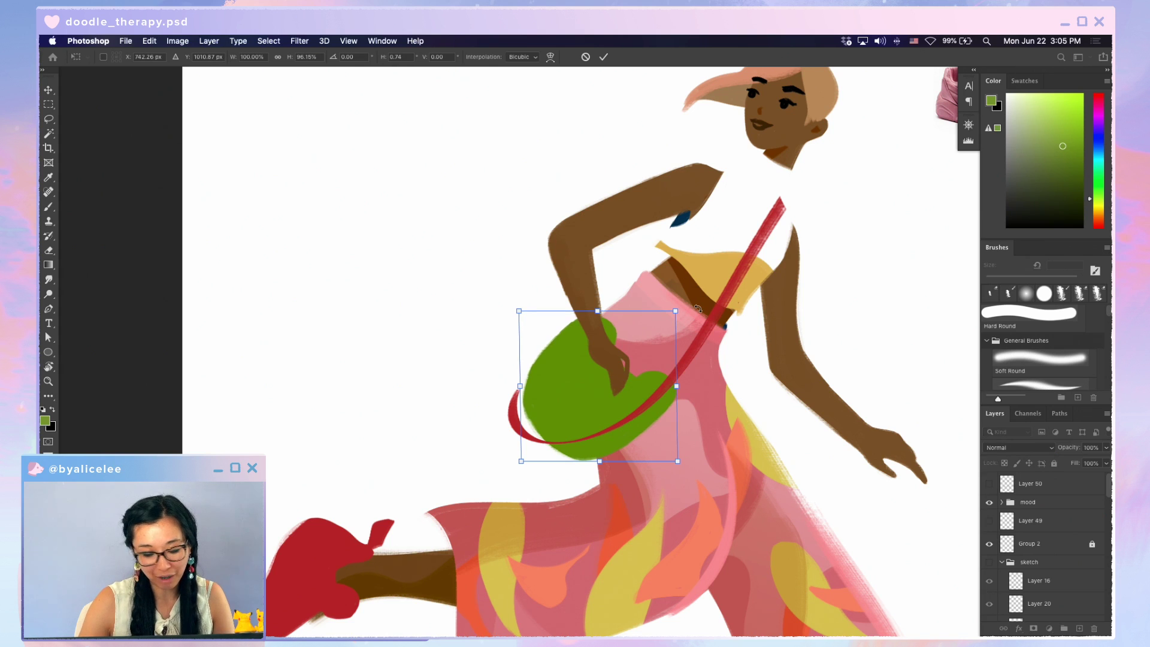
key("Return")
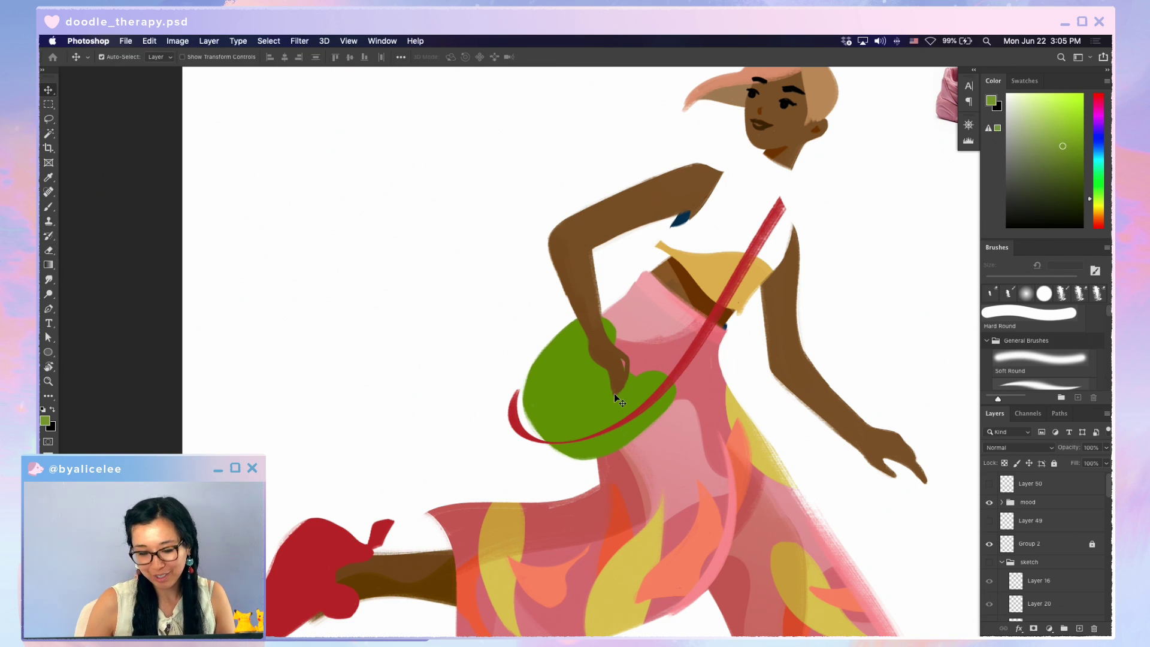
left_click_drag(602, 411, 602, 415)
key("r")
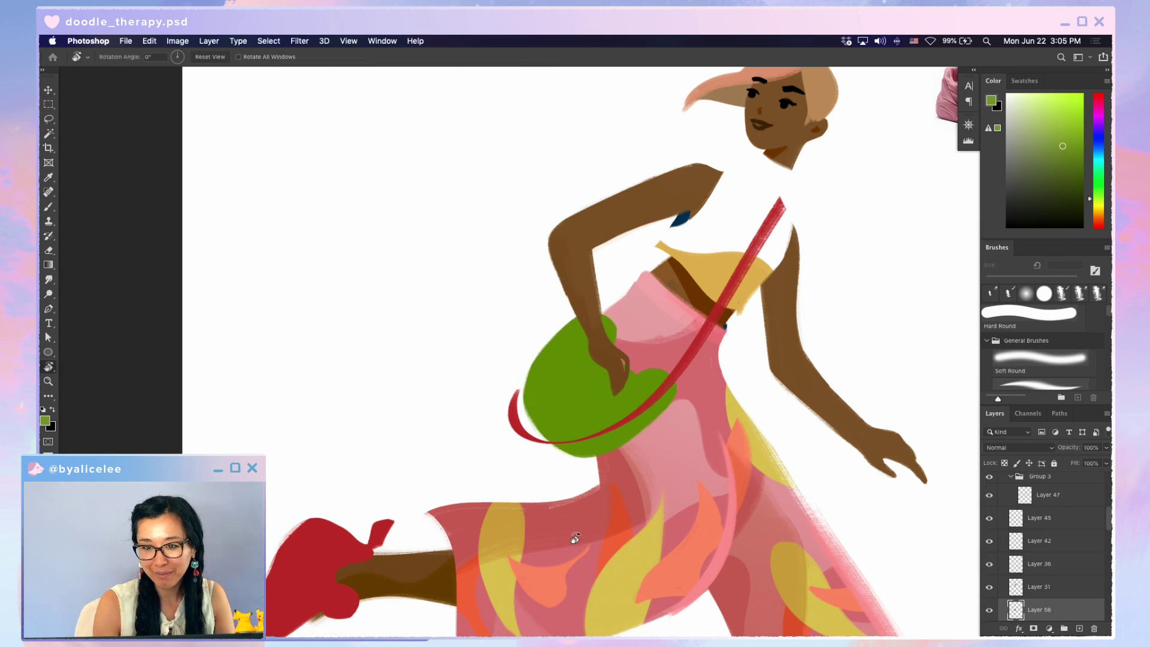
Trim the green bag's outer edge below the forearm with the 10 px eraser
left_click_drag(613, 565, 747, 397)
key("e")
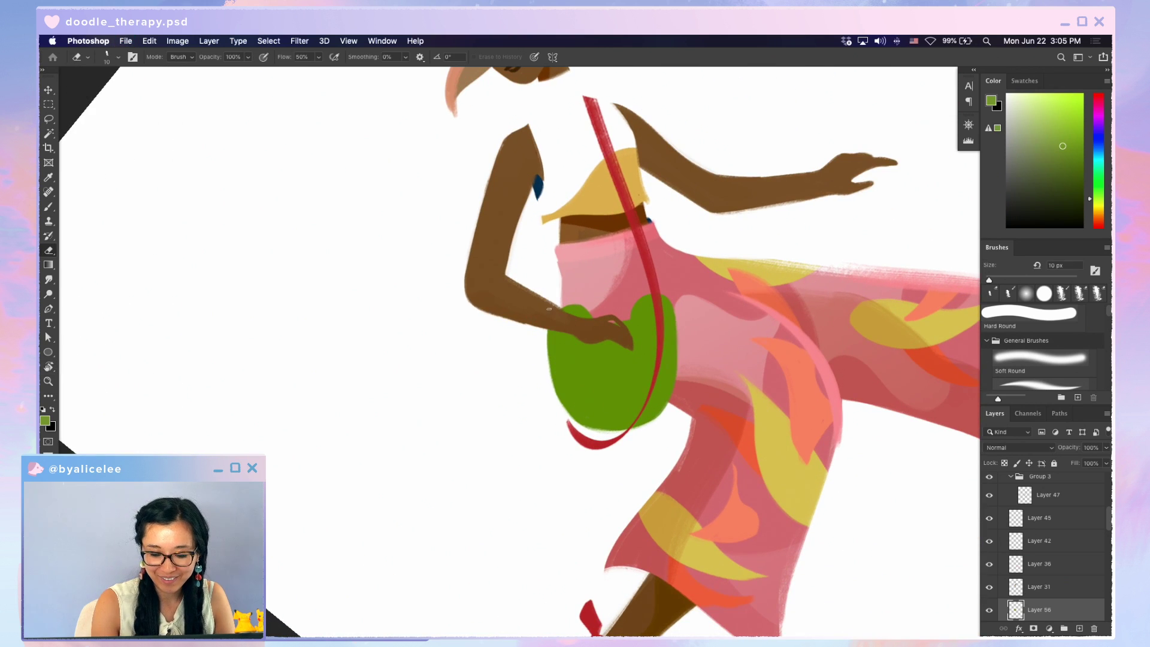
left_click_drag(547, 371, 549, 331)
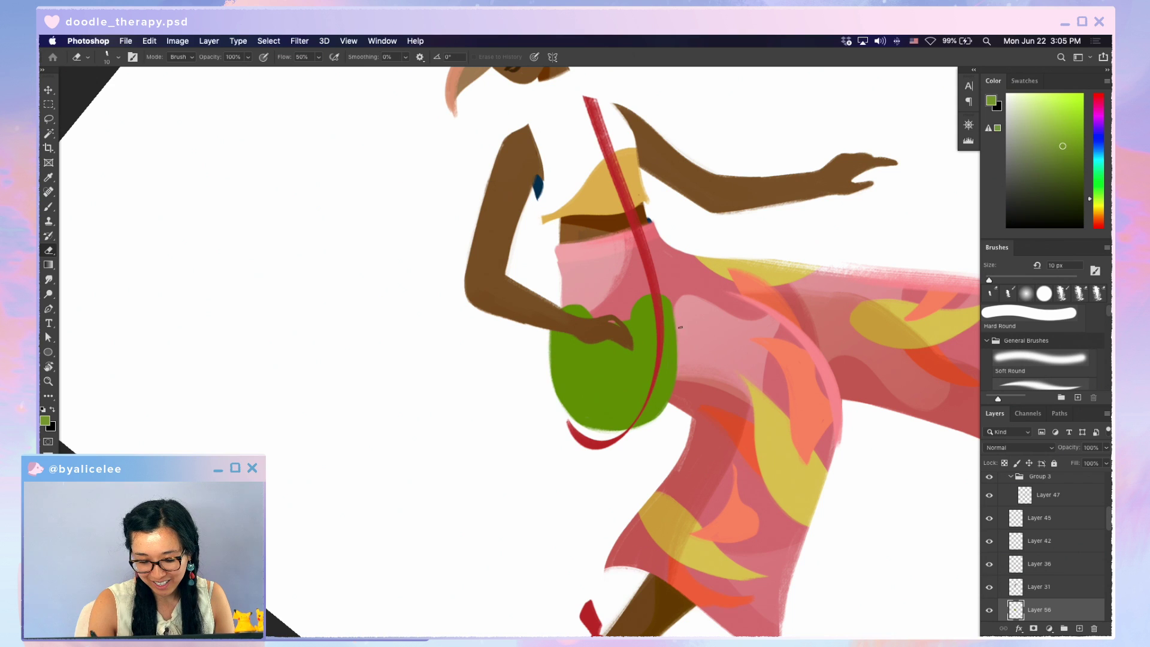
key("Escape")
key("b")
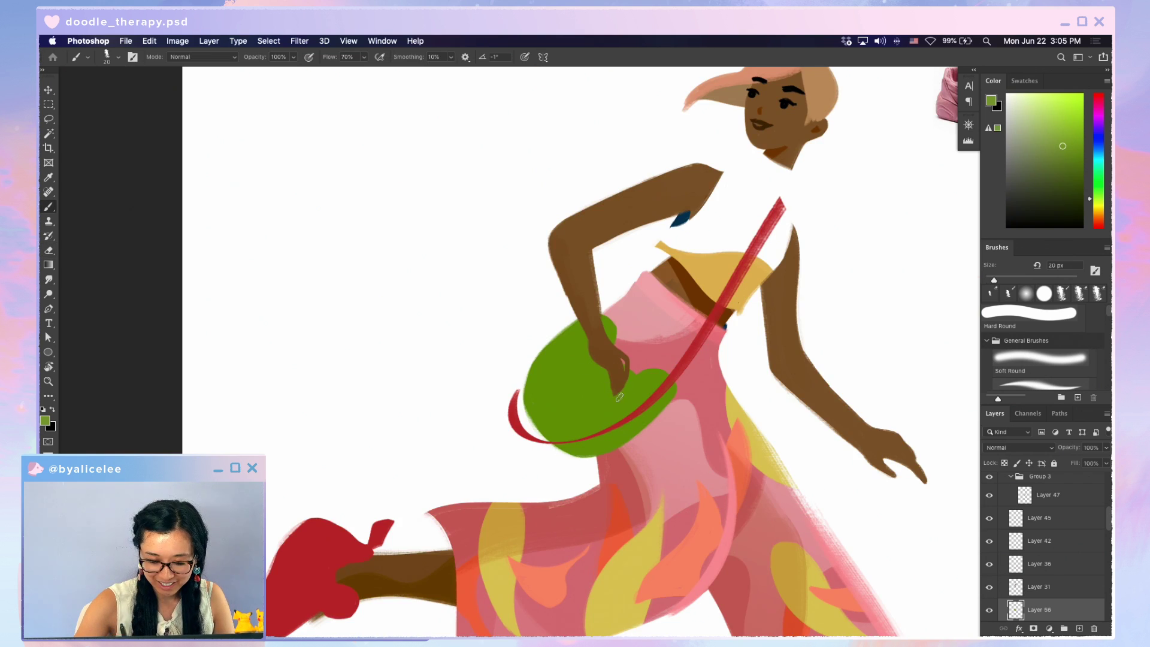
key("e")
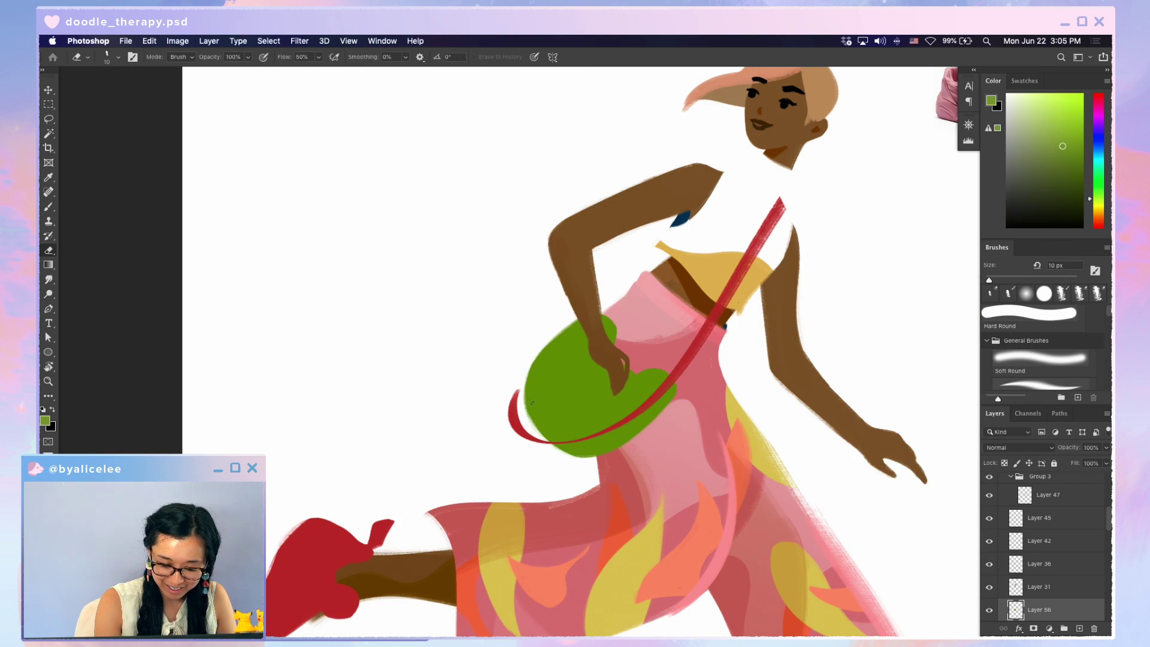
Nudge the green bag slightly up and away from the body beneath the hand
key("super+minus")
key("super+minus")
key("super+minus")
key("super+minus")
key("super+equal")
key("super+equal")
key("super+equal")
key("v")
left_click_drag(630, 378, 626, 362)
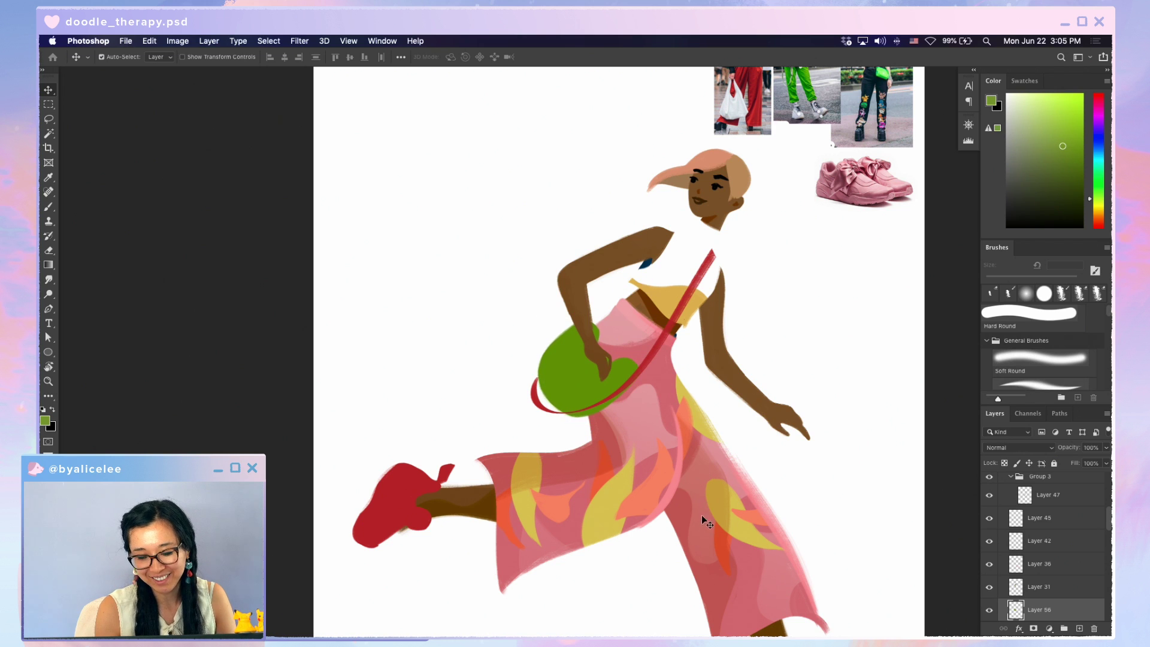
Touch up the bag's edge along the red strap with the 20 px green brush
key("super+equal")
key("r")
mouse_move(782, 458)
left_mouse_down()
mouse_move(749, 504)
mouse_move(469, 549)
left_mouse_up()
key("b")
mouse_move(482, 362)
left_mouse_down()
mouse_move(489, 382)
mouse_move(568, 447)
left_mouse_up()
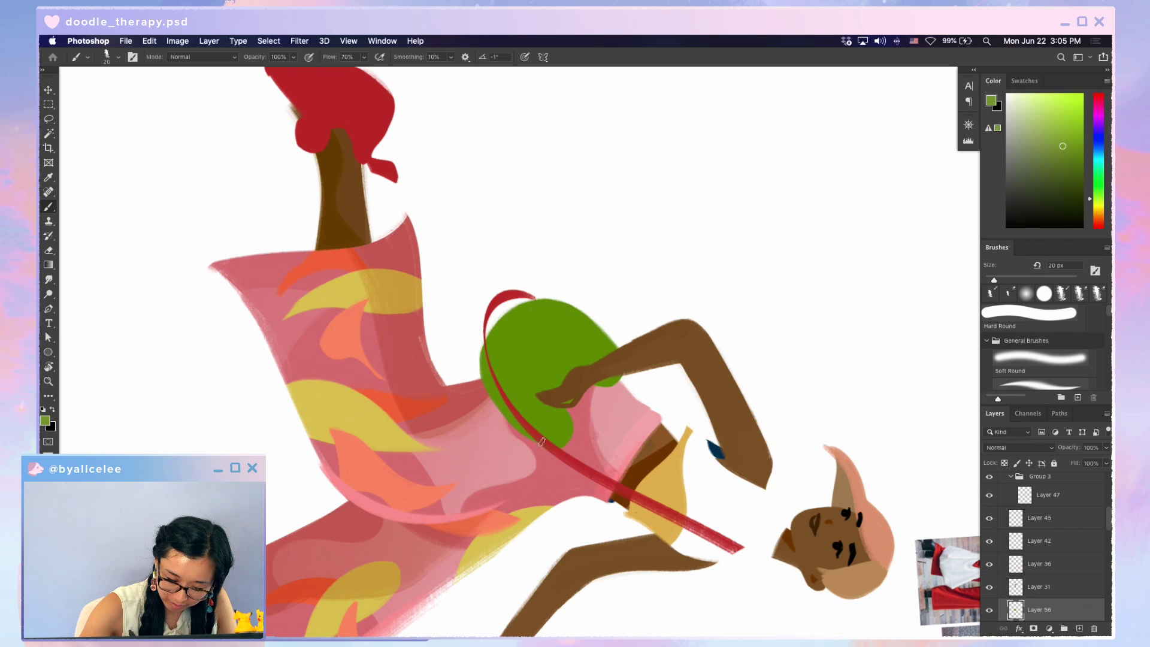
key("Escape")
key("e")
key("r")
left_click_drag(782, 498, 839, 296)
On a new layer, paint two light green frog-eye circles on the bag's upper bumps
key("ctrl+shift+n")
key("Return")
key("i")
left_click_drag(1050, 112, 1036, 113)
key("b")
mouse_move(642, 325)
left_mouse_down()
mouse_move(649, 314)
mouse_move(654, 323)
mouse_move(639, 324)
mouse_move(648, 337)
mouse_move(637, 325)
left_mouse_up()
left_click_drag(552, 320, 563, 313)
key("e")
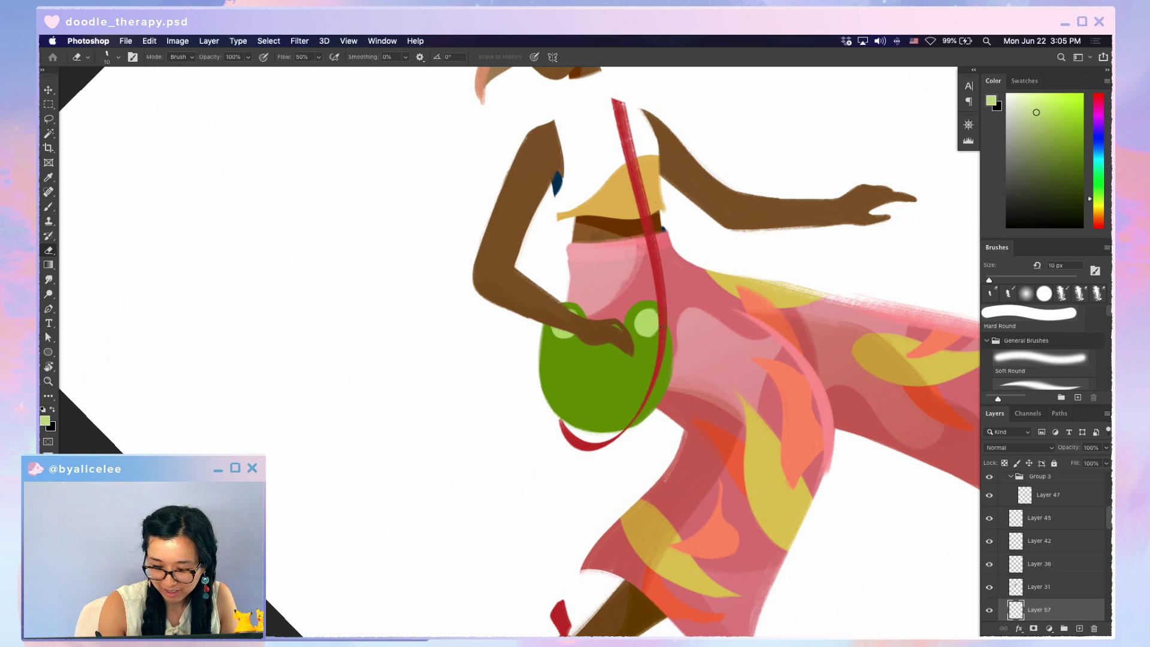
Adjust the eye circles with Hue/Saturation, setting saturation to -27 and lightness to -4
key("super+u")
left_click(798, 514)
left_click_drag(812, 541, 810, 542)
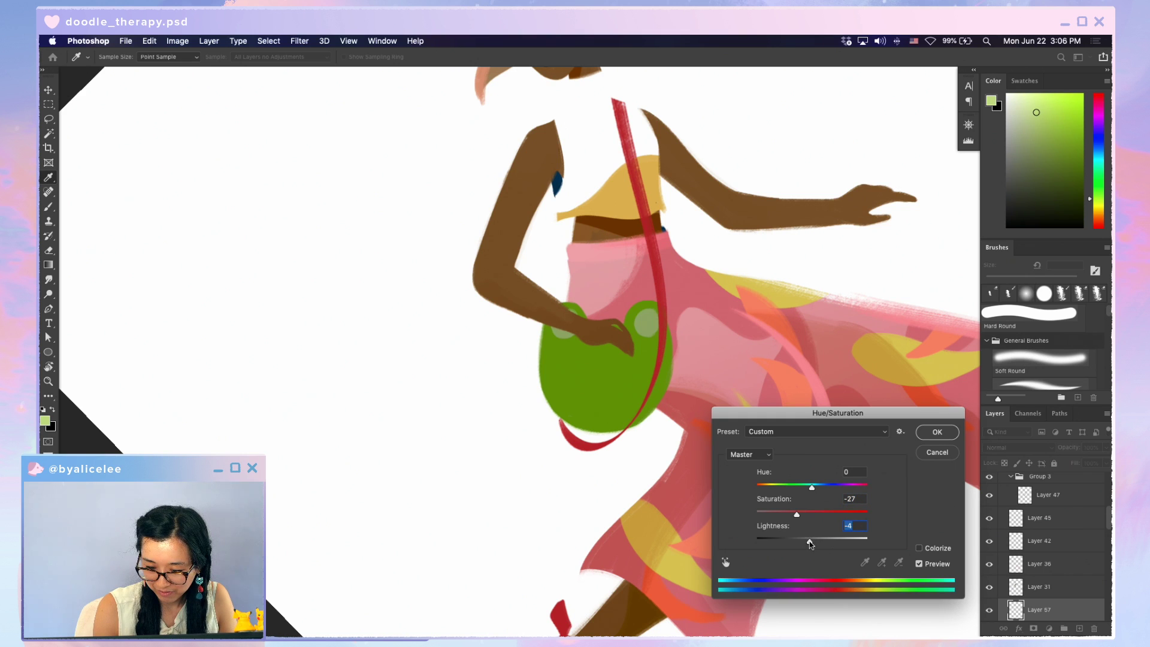
left_click(937, 432)
On a new layer, paint a dark green rectangular pupil in the fully visible eye with the 20 px brush
key("shift+super+n")
key("Return")
left_click(1054, 141)
left_click(1066, 154)
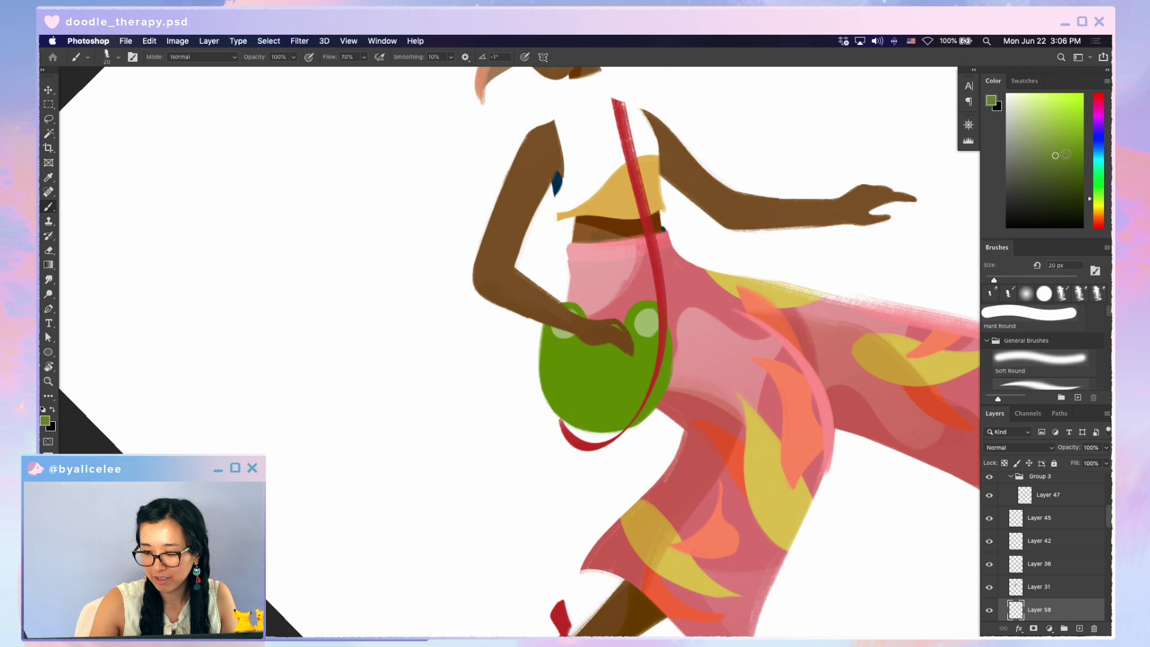
left_click_drag(639, 321, 652, 326)
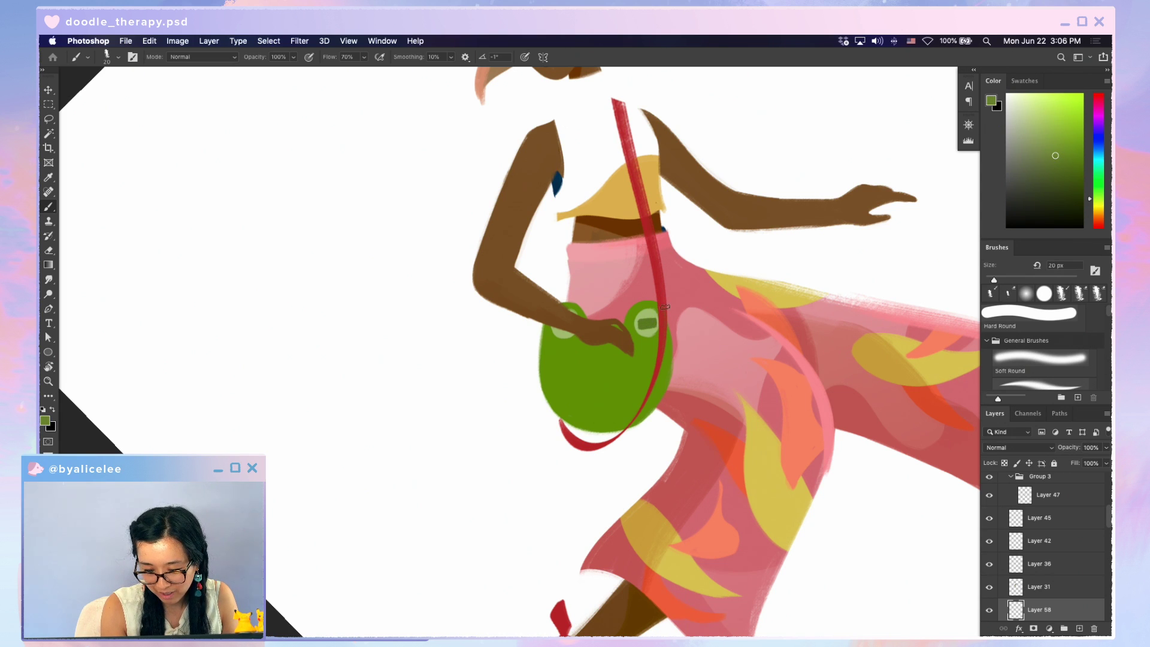
Clean up the pupil's edges with the 10 px eraser and paint the partly hidden eye's pupil with the 9 px brush
scroll(695, 273, "up", 3)
key("r")
left_click_drag(794, 316, 694, 509)
key("e")
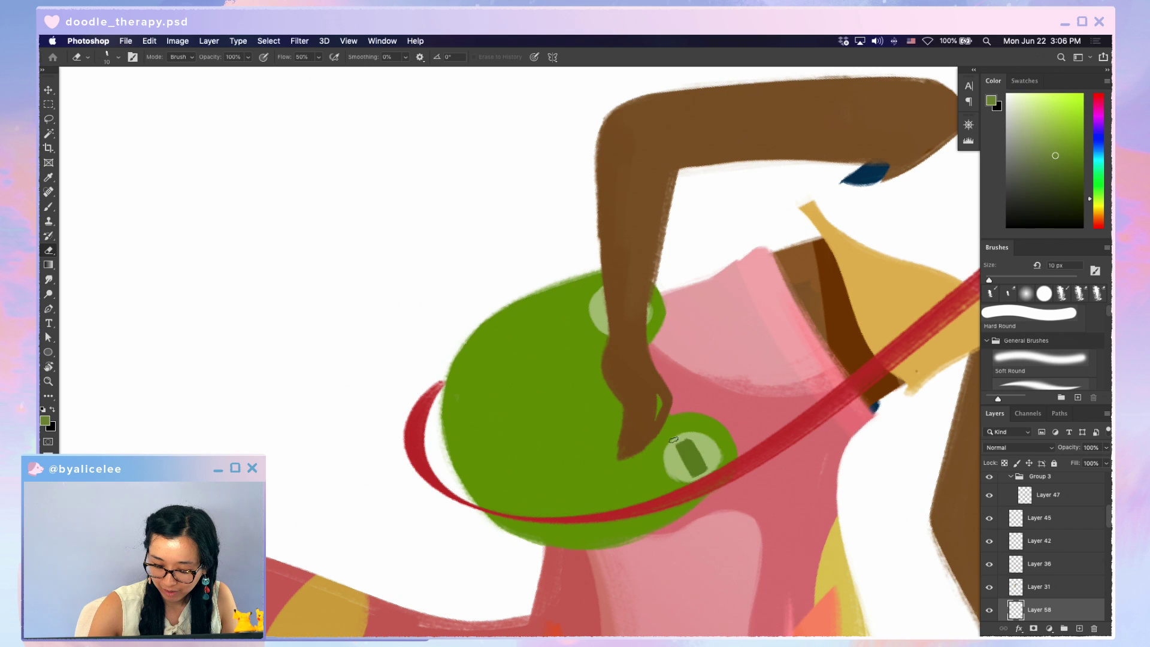
left_click_drag(695, 434, 723, 438)
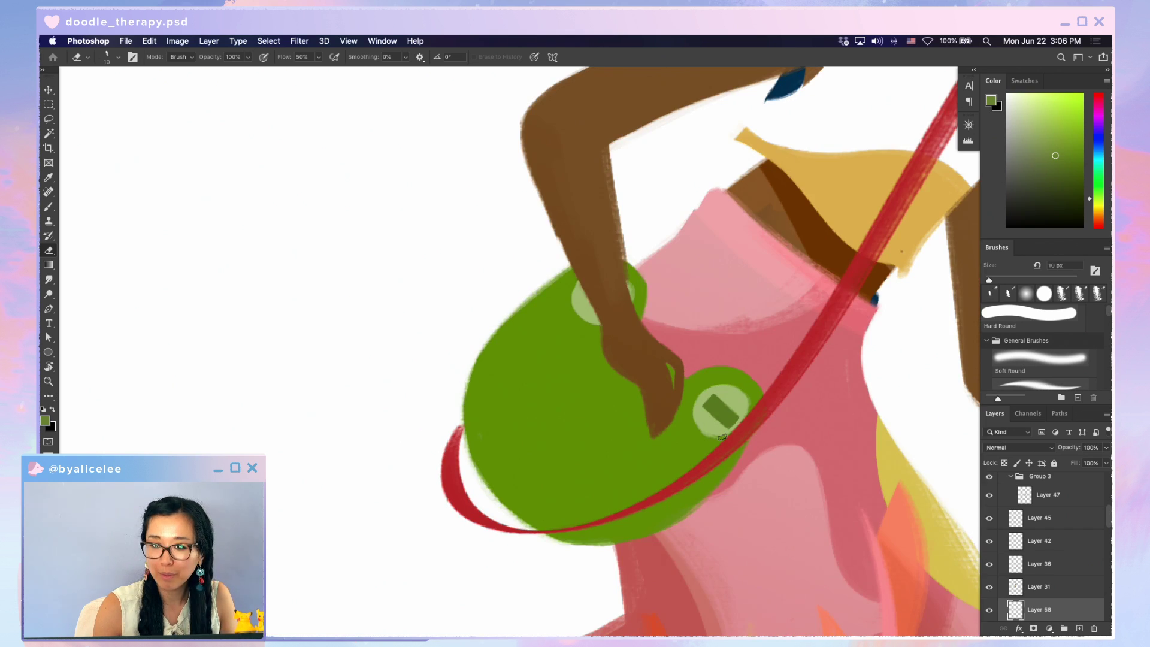
key("b")
key("bracketleft")
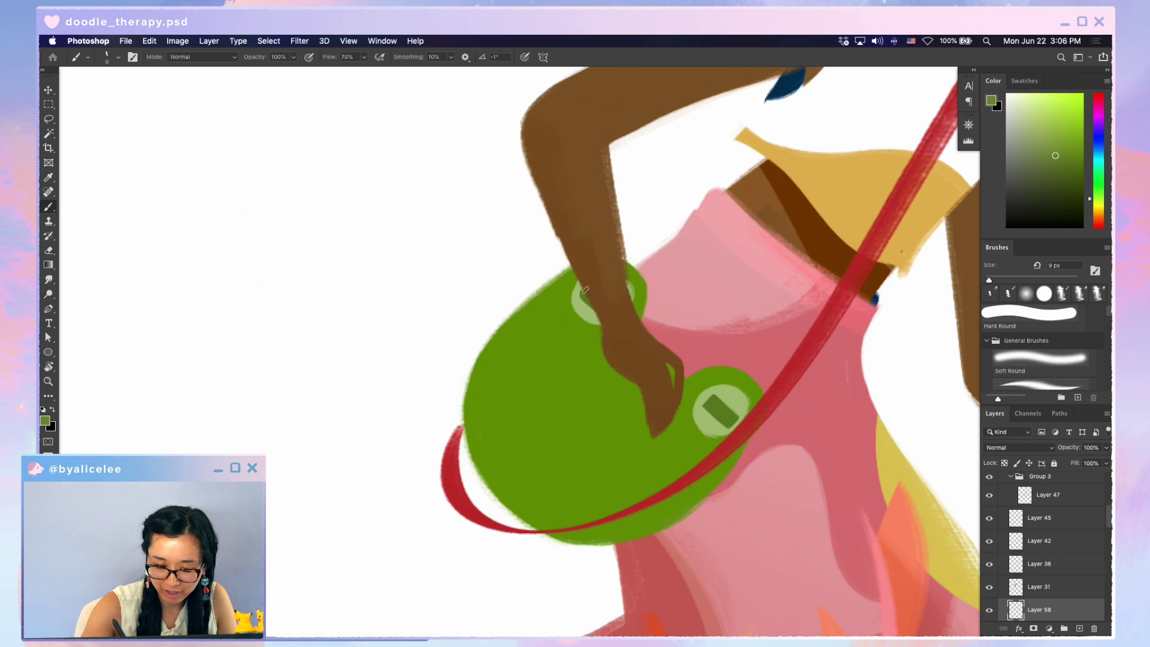
On the eye circle layer, sample the light green and touch up the eyes with the 9 px brush
key("r")
mouse_move(596, 317)
left_mouse_down()
mouse_move(786, 423)
mouse_move(701, 279)
left_mouse_up()
key("alt+bracketleft")
key("i")
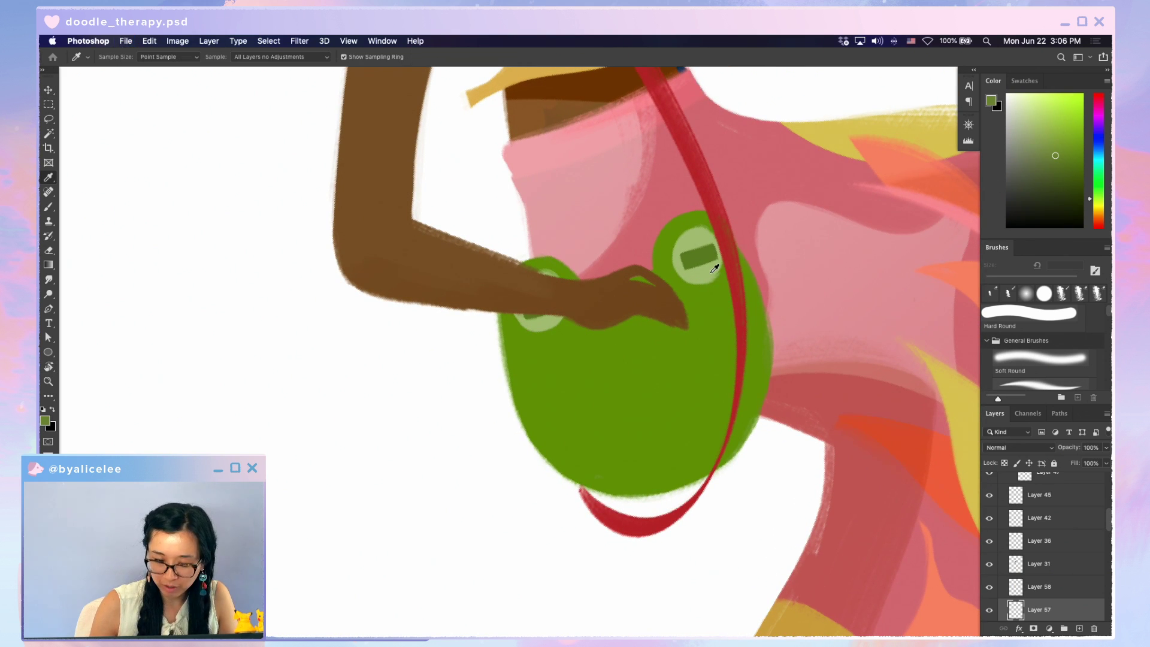
left_click(711, 271)
key("b")
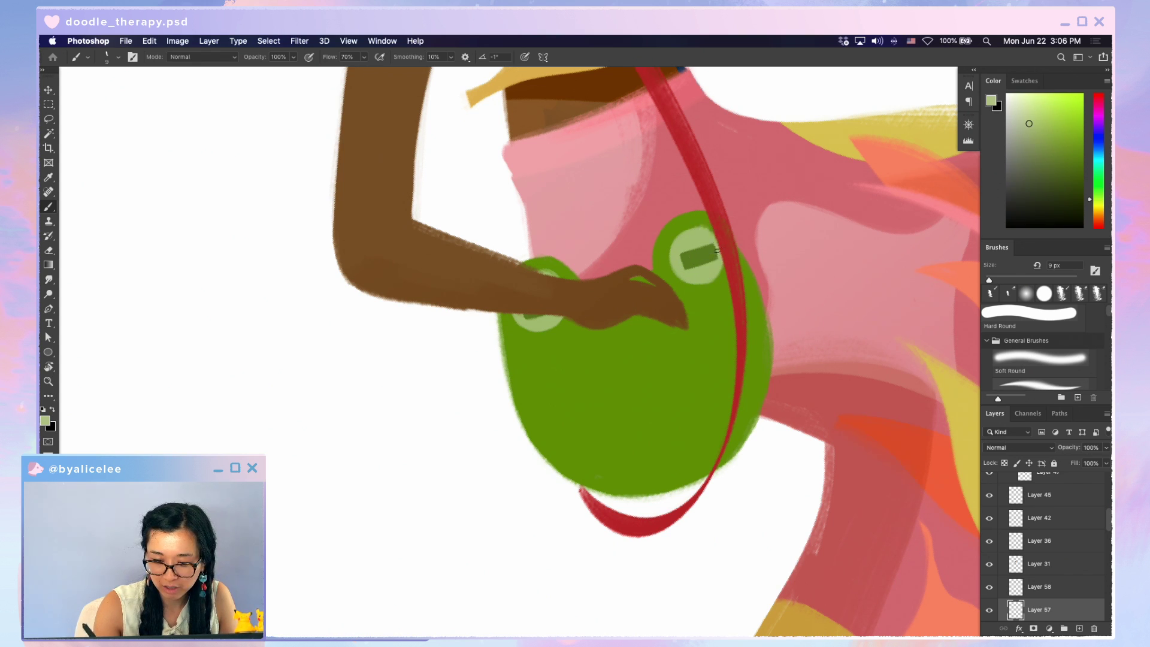
key("Escape")
Darken the pupils on their layer with Hue/Saturation, setting lightness to -10
key("w")
key("alt+bracketright")
left_click(725, 412)
key("v")
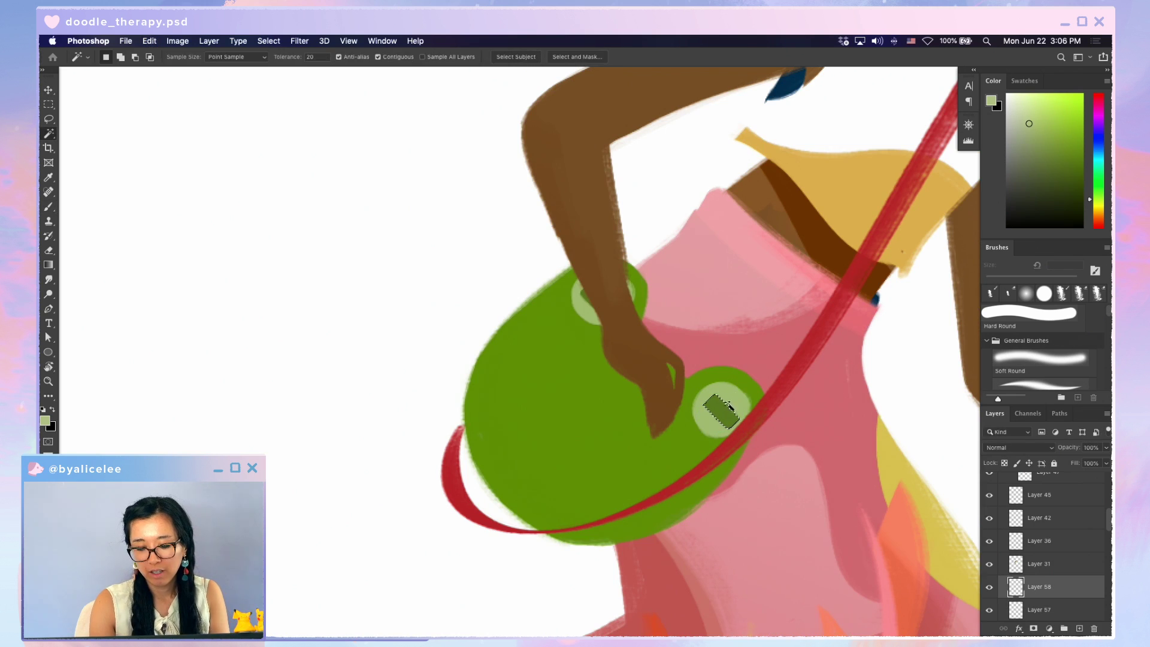
key("super+d")
key("super+u")
left_click_drag(737, 407, 800, 256)
left_click_drag(860, 381, 856, 384)
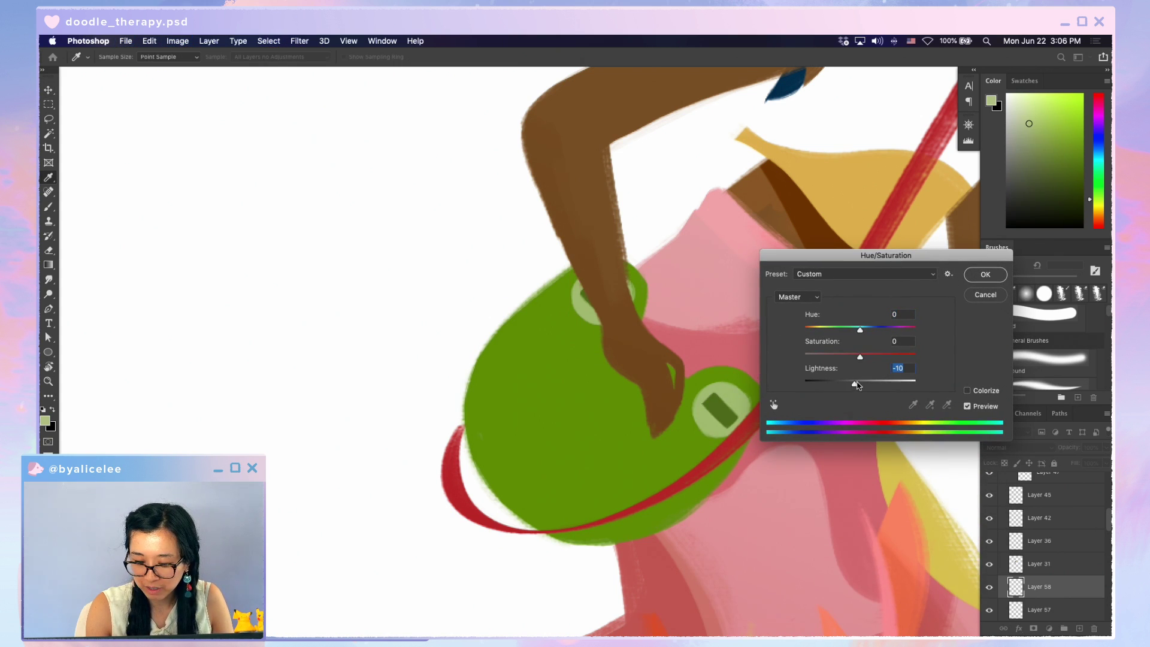
left_click(989, 275)
On a new layer, paint a curved dark green mouth line across the bag with the 15 px brush
key("i")
key("shift+super+n")
key("Return")
left_click(613, 433)
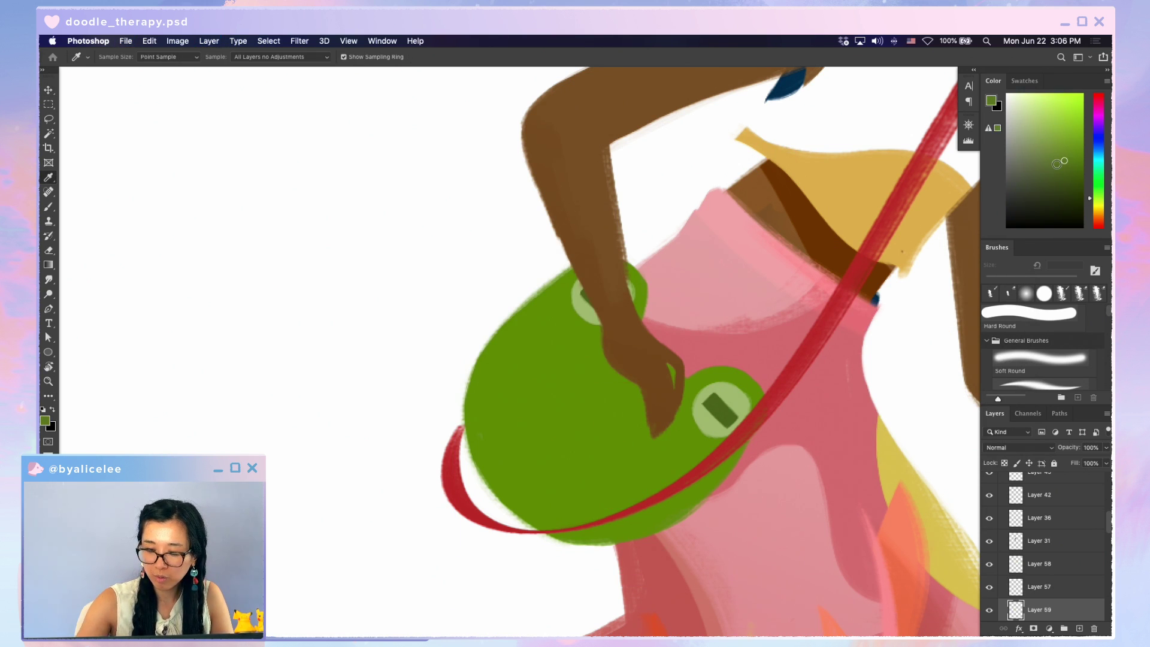
key("b")
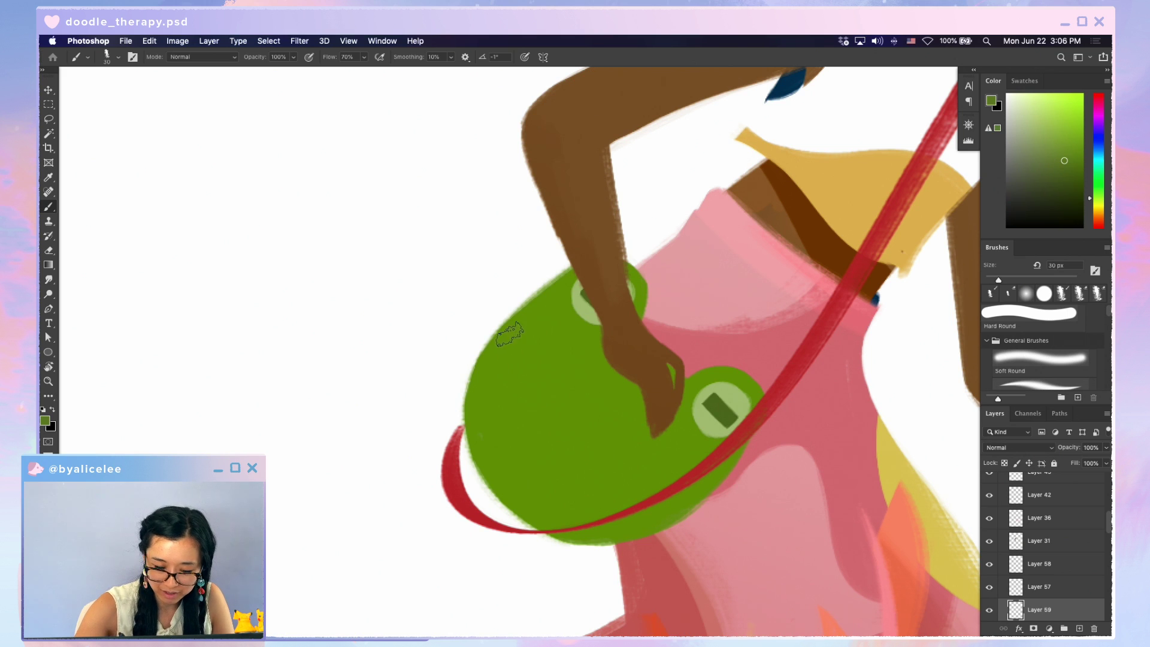
key("bracketleft")
key("bracketleft")
key("bracketleft")
left_click_drag(506, 339, 686, 519)
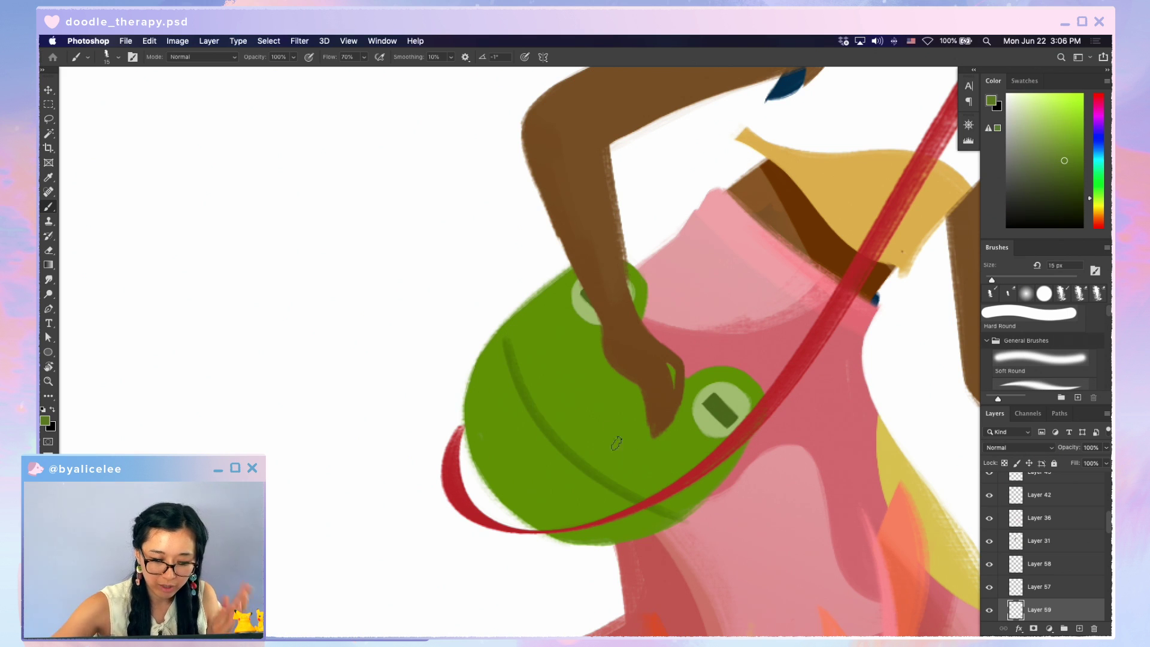
Extend and thicken the frog's mouth line to both edges of the bag with the 15 px brush
mouse_move(497, 307)
left_mouse_down()
mouse_move(678, 514)
mouse_move(602, 469)
mouse_move(749, 569)
mouse_move(620, 572)
left_mouse_up()
key("r")
key("b")
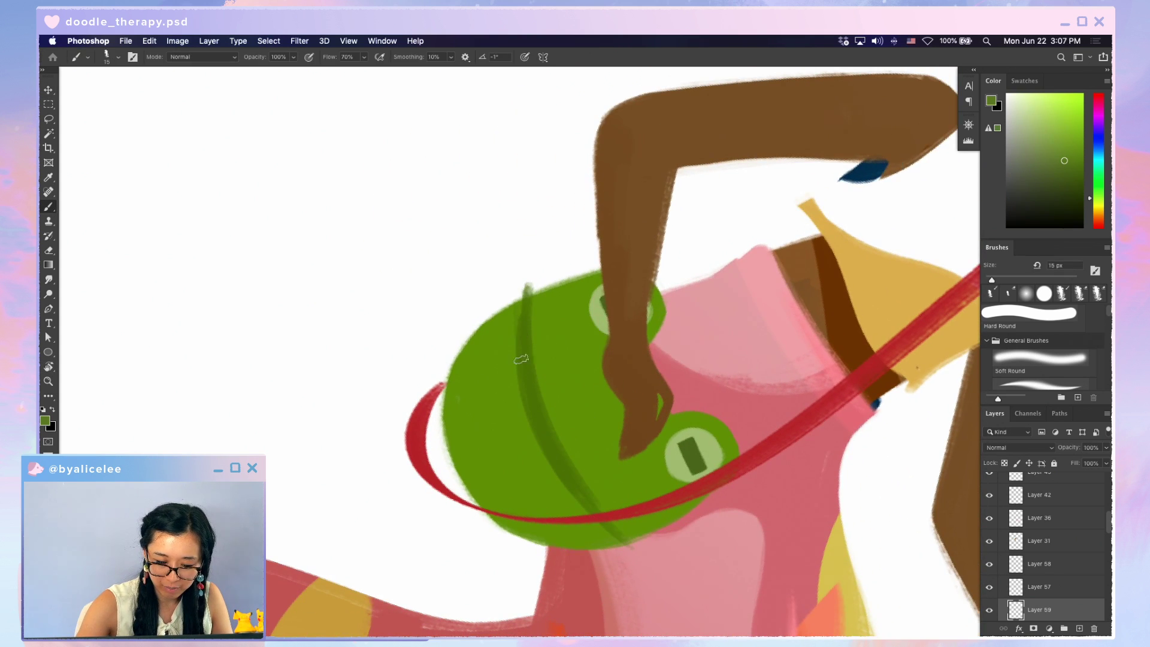
key("e")
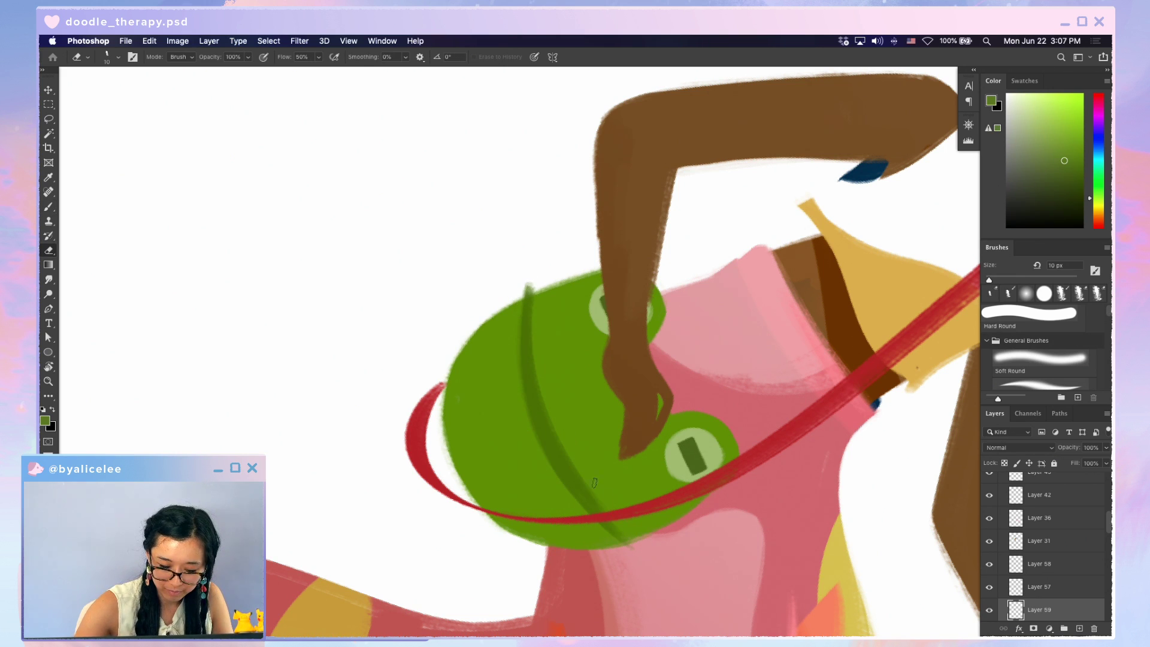
key("b")
left_click_drag(531, 282, 580, 480)
left_click_drag(554, 413, 602, 509)
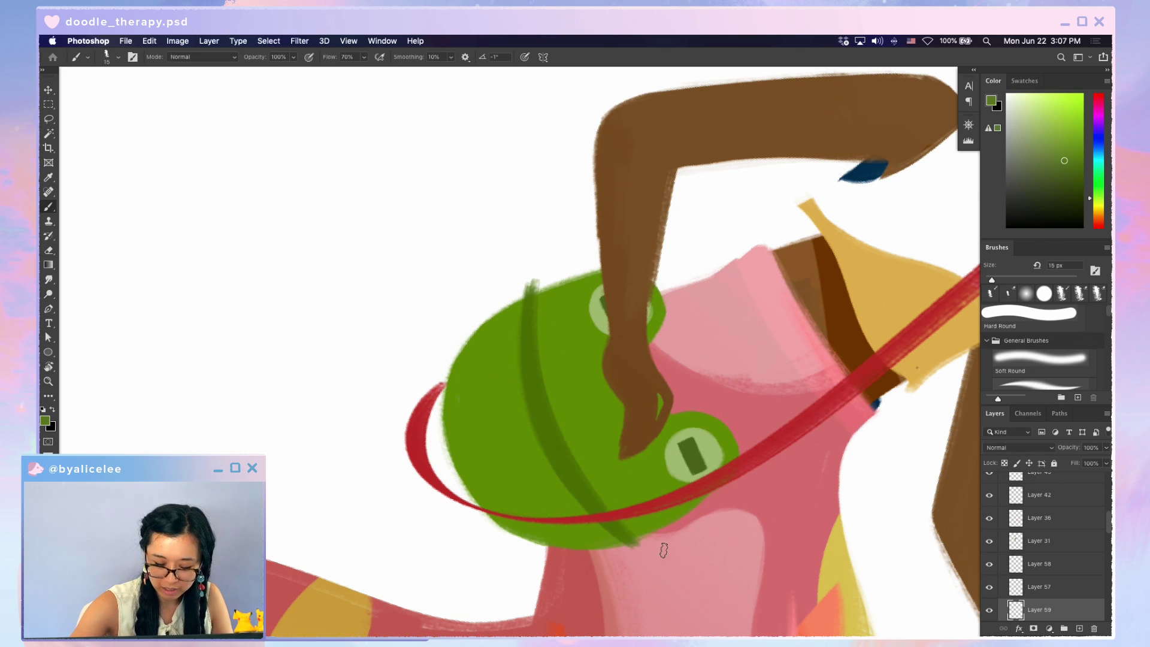
left_click_drag(659, 545, 663, 550)
Clip the mouth layer to the bag and move the mouth slightly closer to the eyes
key("ctrl+alt+g")
key("ctrl+t")
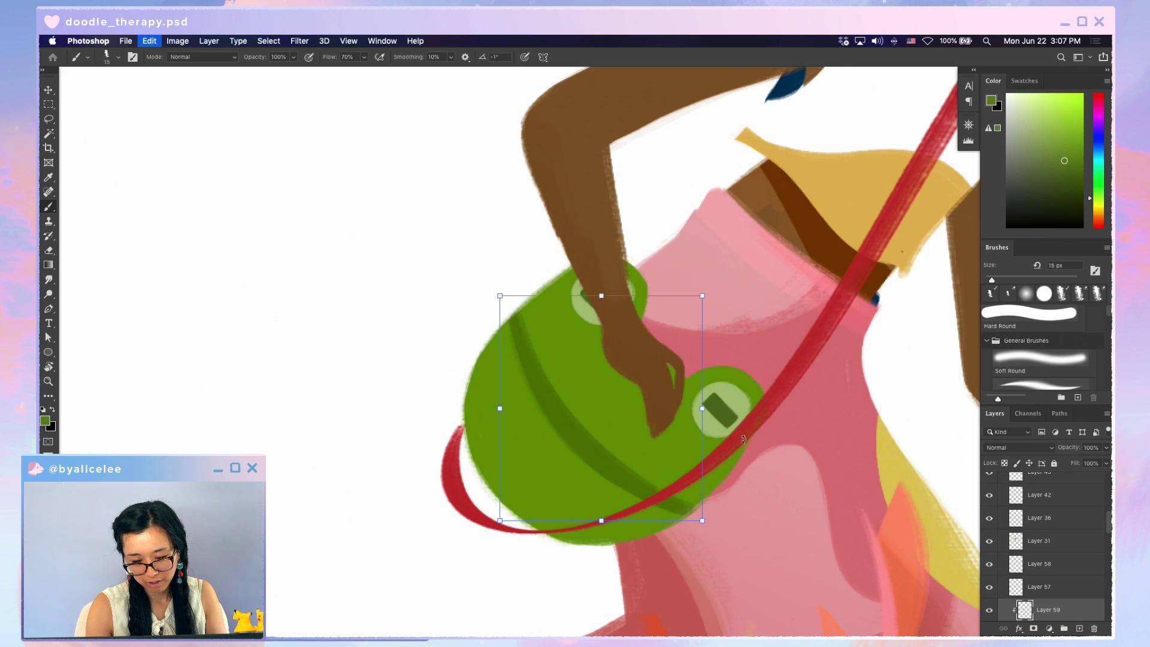
left_click_drag(679, 461, 688, 450)
key("Return")
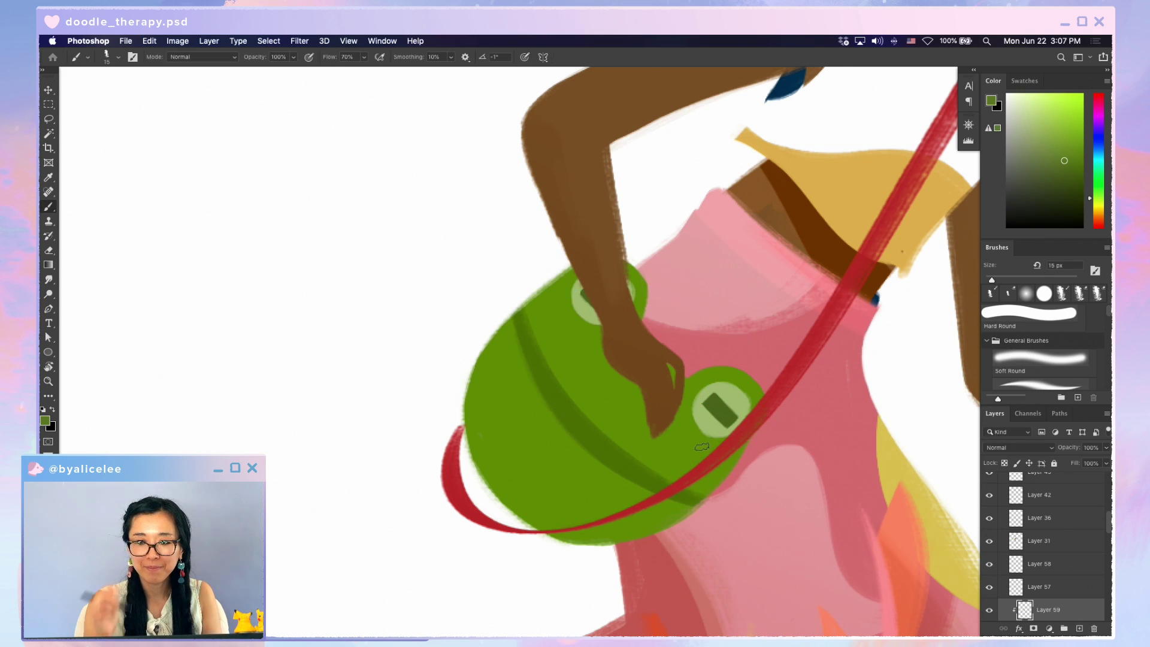
Clean up the edges of the frog's mouth line with the 10 px eraser
key("super+minus")
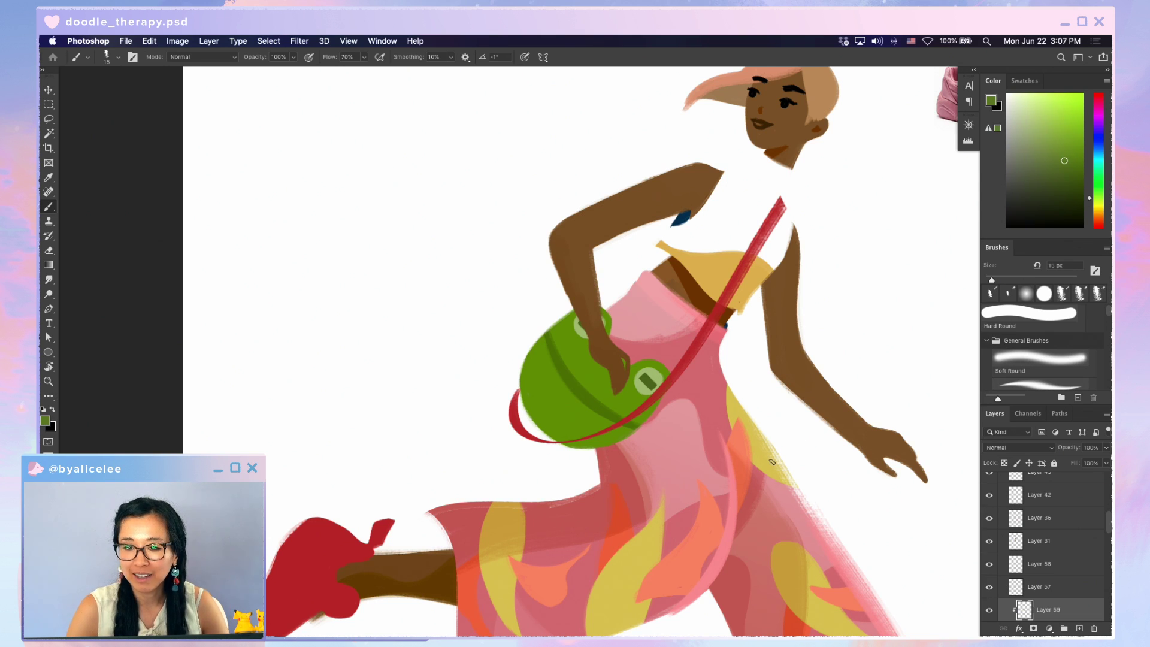
key("super+plus")
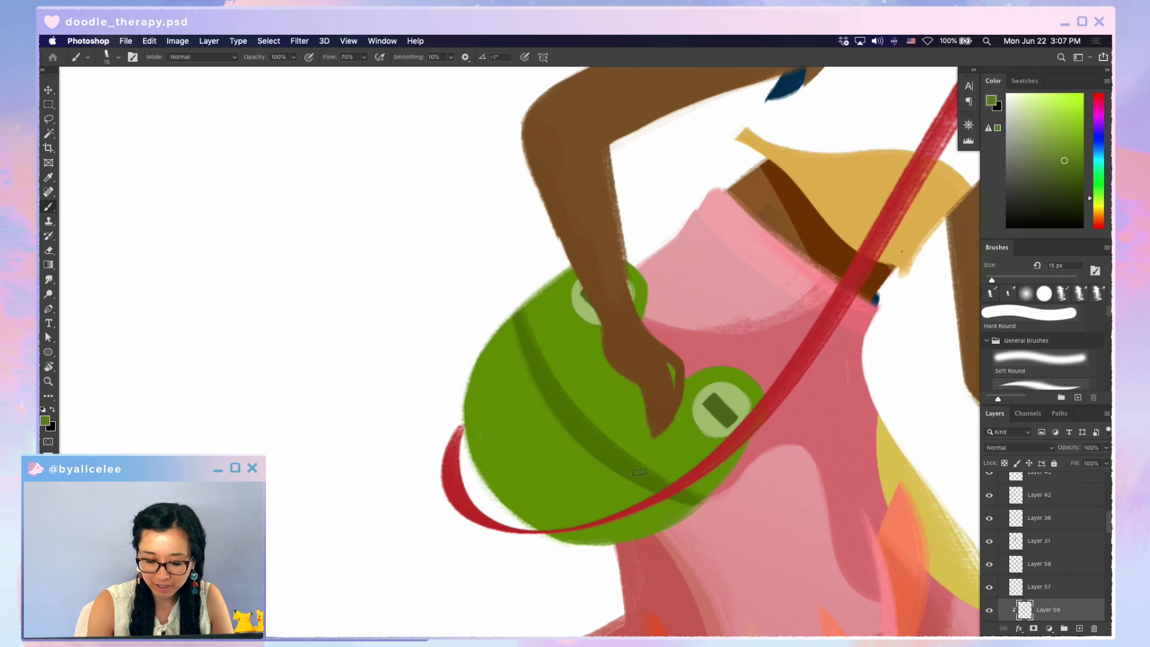
key("e")
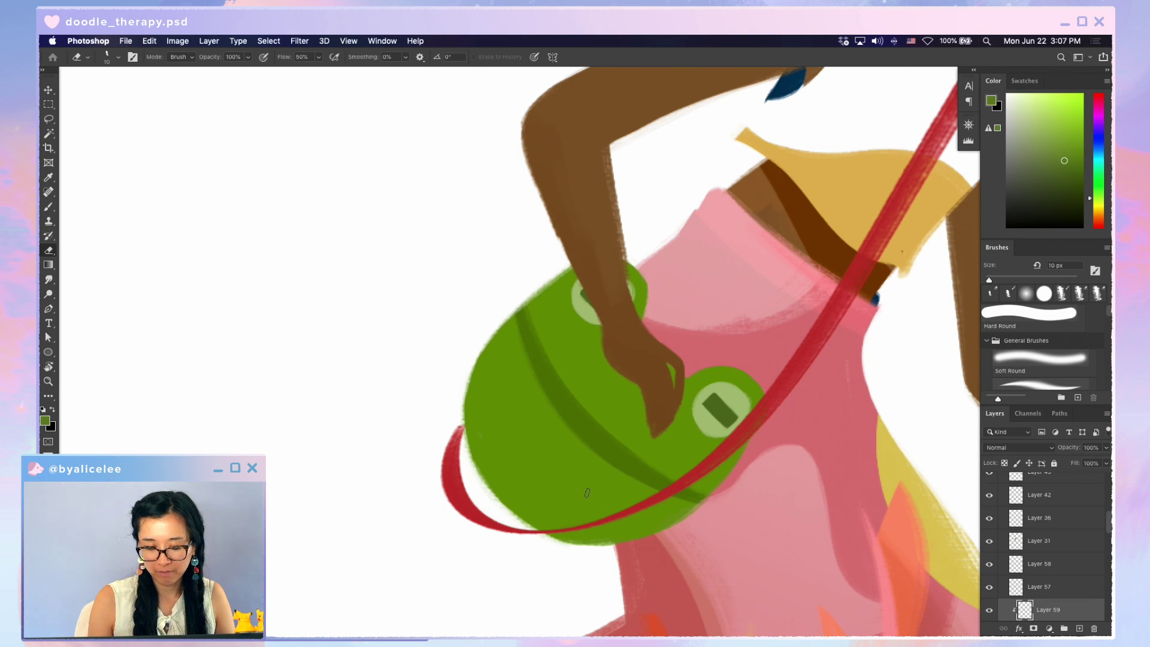
Examine how the frog-face bag reads against the whole running figure
key("ctrl+0")
key("r")
left_click(743, 515)
key("ctrl+1")
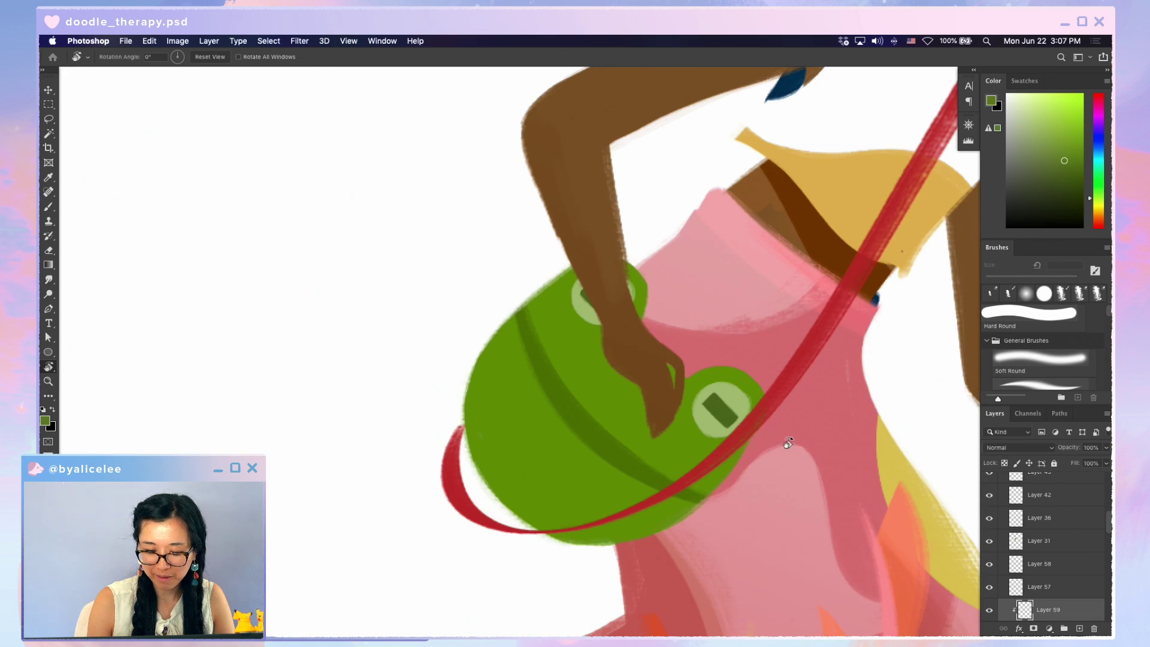
key("v")
mouse_move(816, 426)
left_mouse_down()
mouse_move(786, 418)
mouse_move(802, 419)
left_mouse_up()
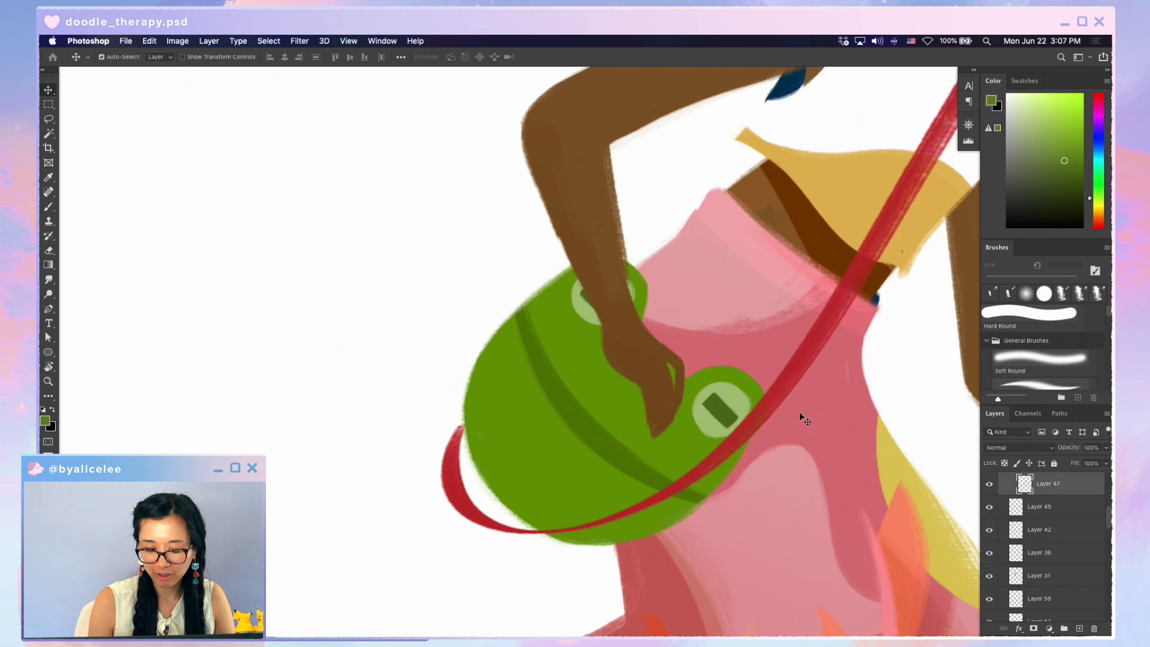
key("ctrl+plus")
key("ctrl+minus")
key("ctrl+minus")
key("ctrl+minus")
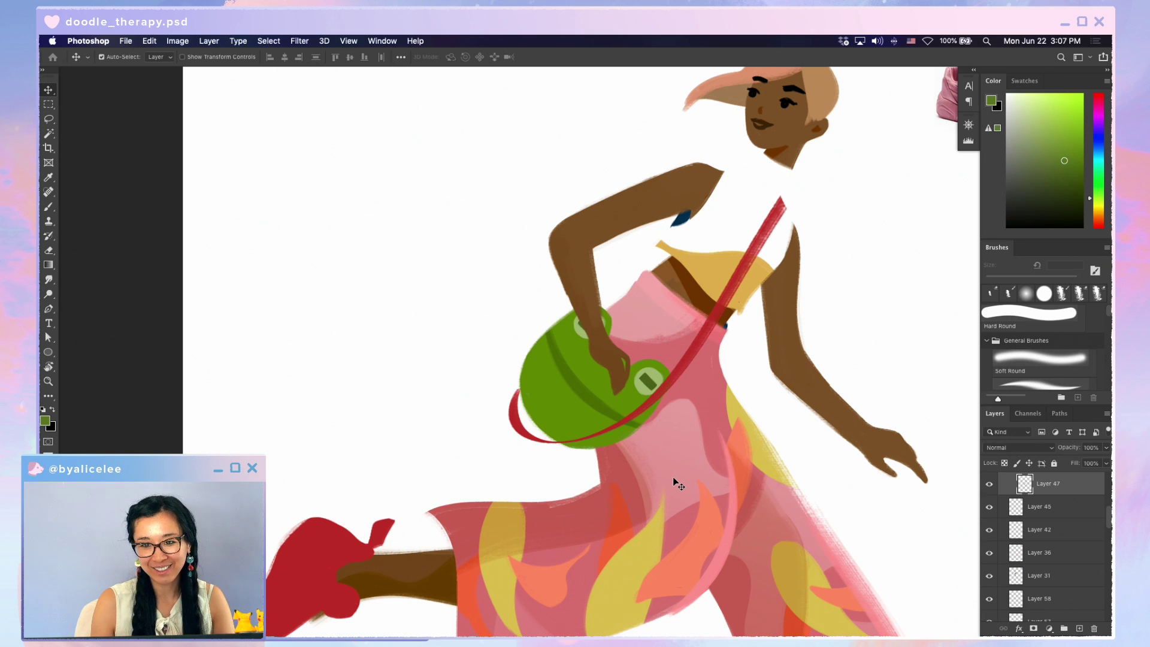
scroll(677, 484, "up", 3)
scroll(811, 449, "down", 6)
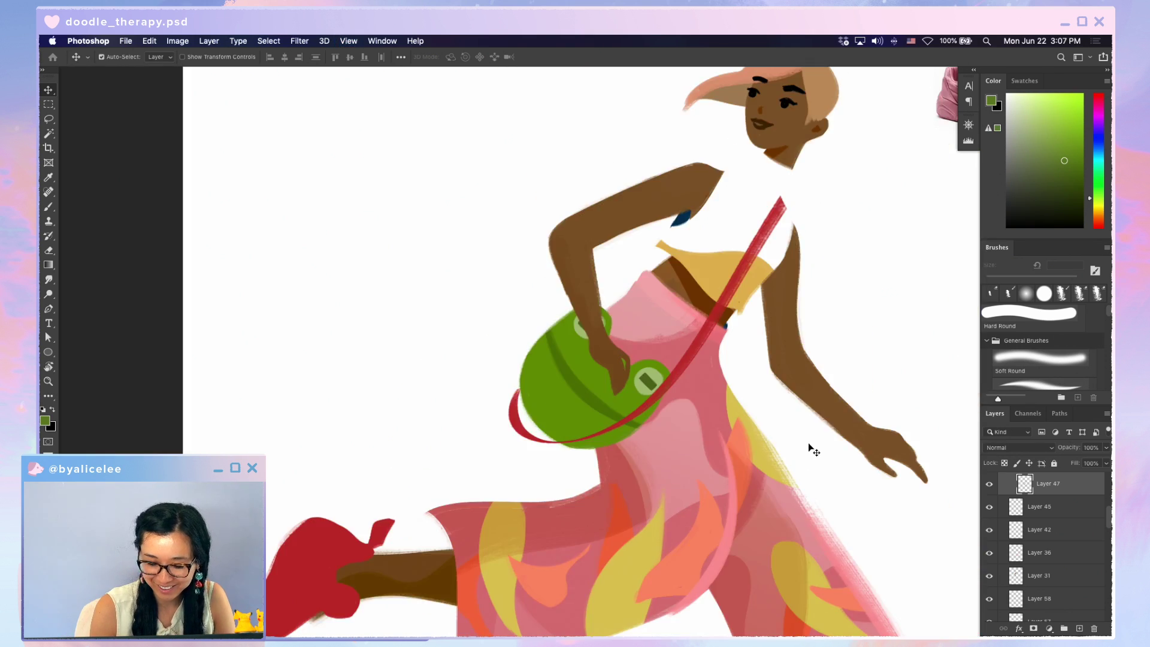
key("super+equal")
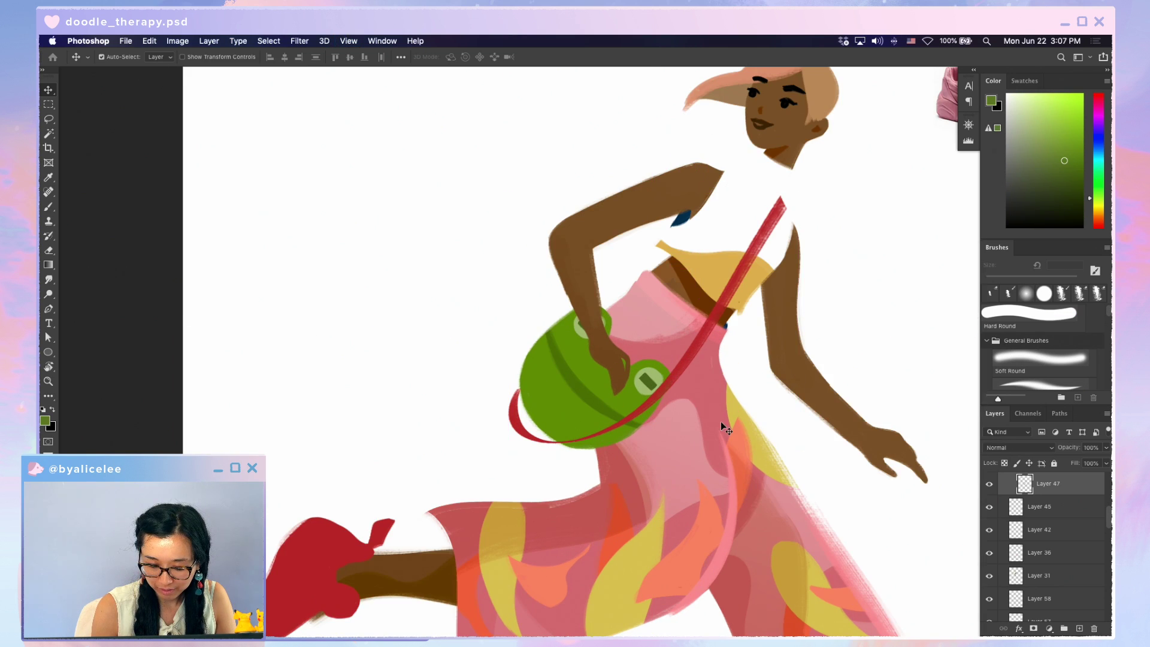
On a new layer clipped to the bag, paint two pinkish-red cheeks beside the frog's mouth with the 15 px brush
key("super+shift+alt+n")
key("super+shift+n")
key("Return")
key("i")
left_click(688, 331)
left_click(728, 288)
left_click(743, 263)
key("r")
left_click_drag(827, 351, 766, 191)
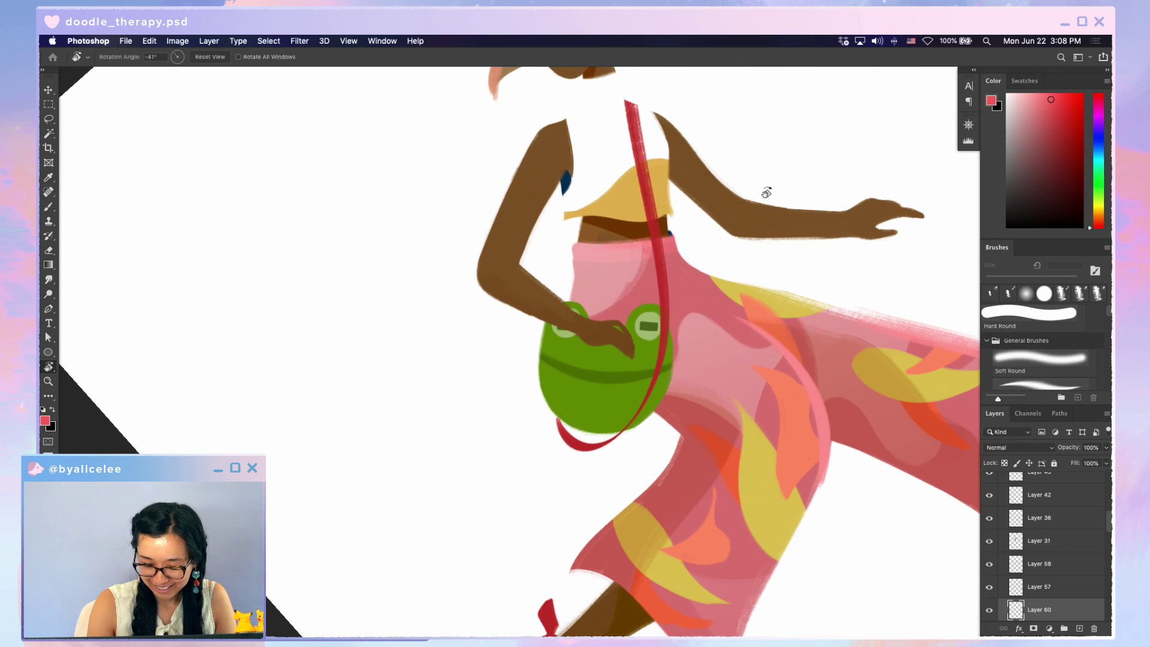
key("b")
left_click_drag(546, 353, 539, 375)
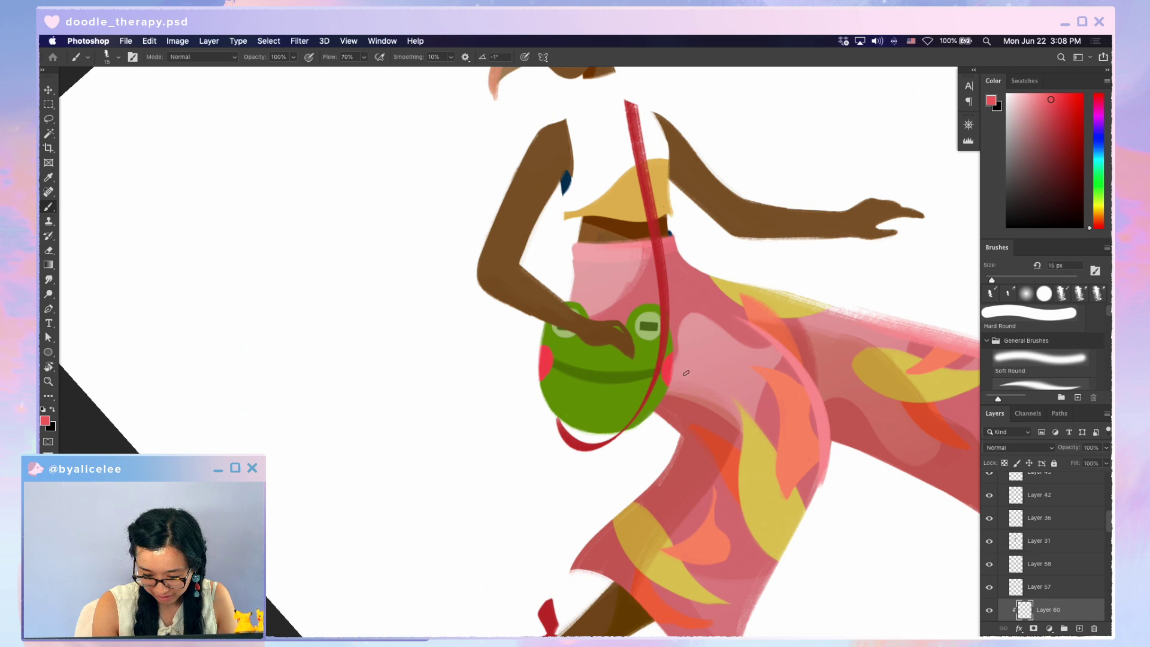
Select the frog's outer cheek and transform it, tilting it and moving it closer to the eye
key("r")
mouse_move(695, 366)
left_mouse_down()
mouse_move(724, 403)
mouse_move(629, 361)
left_mouse_up()
key("b")
key("Escape")
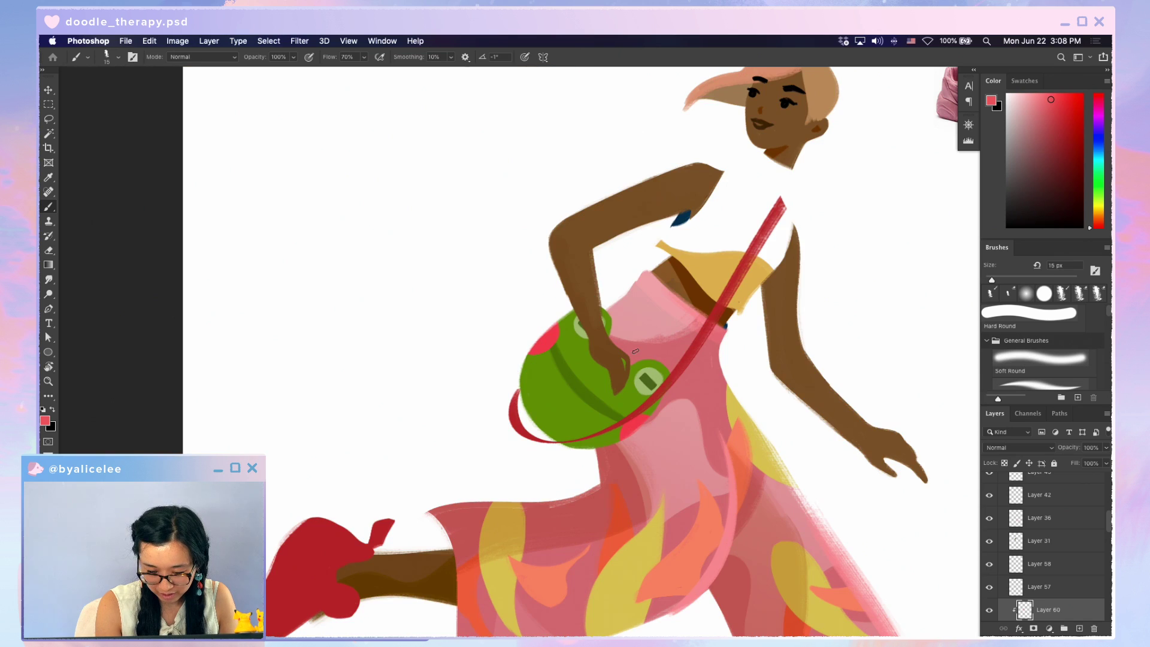
key("w")
left_click(548, 337)
key("super+t")
left_click_drag(583, 298, 587, 303)
left_click_drag(549, 336, 562, 325)
key("Return")
key("ctrl+d")
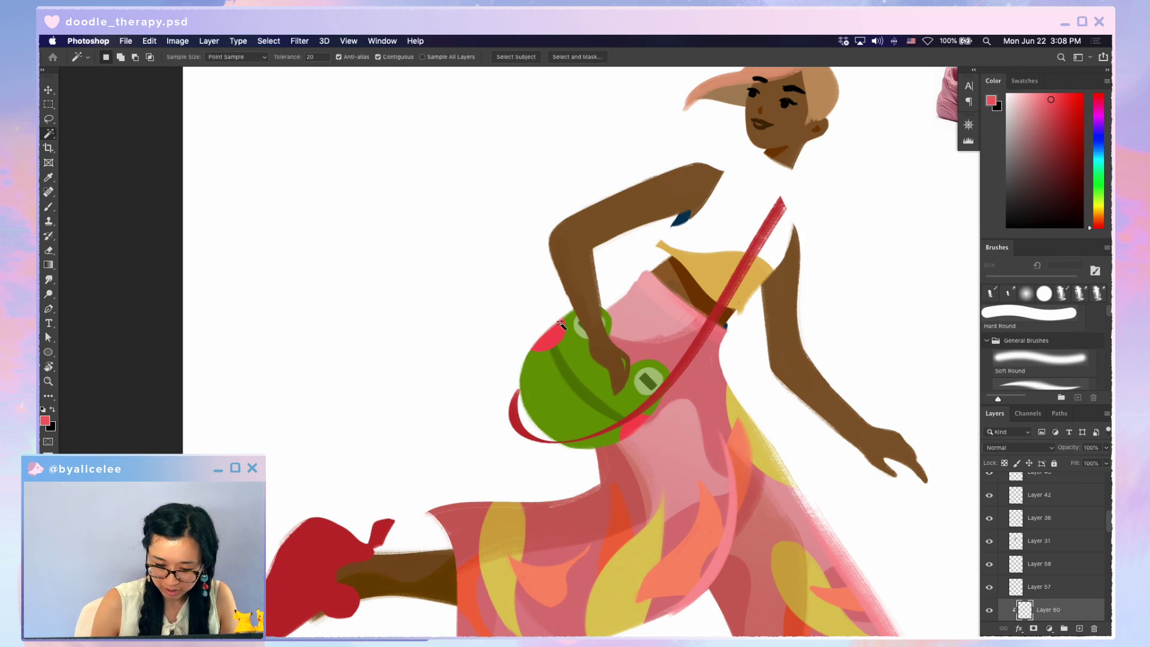
Recolour both frog cheeks to a muted brick red using Hue/Saturation with hue +22, saturation +23 and lightness -32
key("b")
key("r")
left_click_drag(621, 516, 726, 478)
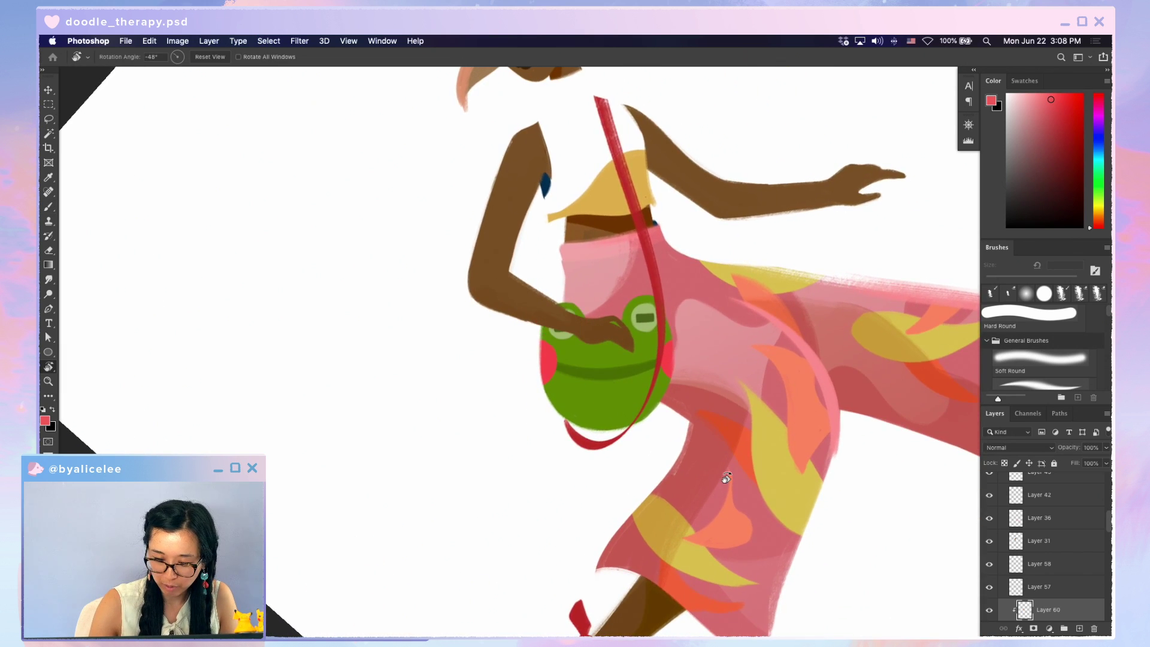
key("Escape")
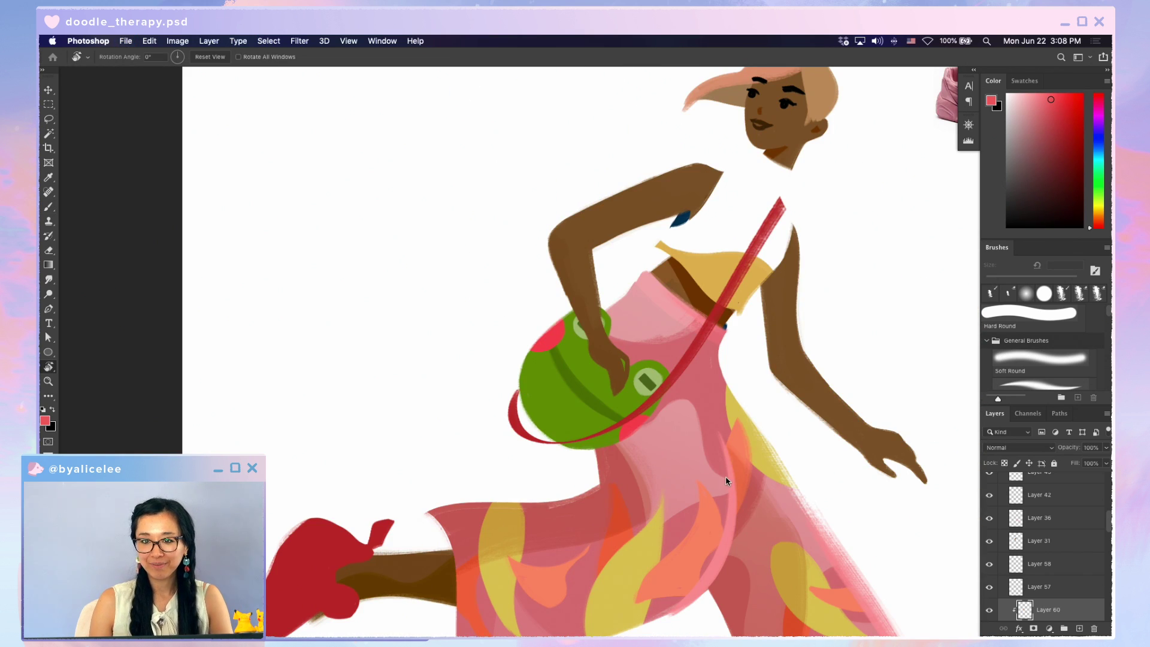
key("ctrl+u")
mouse_move(861, 331)
left_mouse_down()
mouse_move(849, 333)
mouse_move(878, 333)
left_mouse_up()
left_click_drag(860, 383, 853, 385)
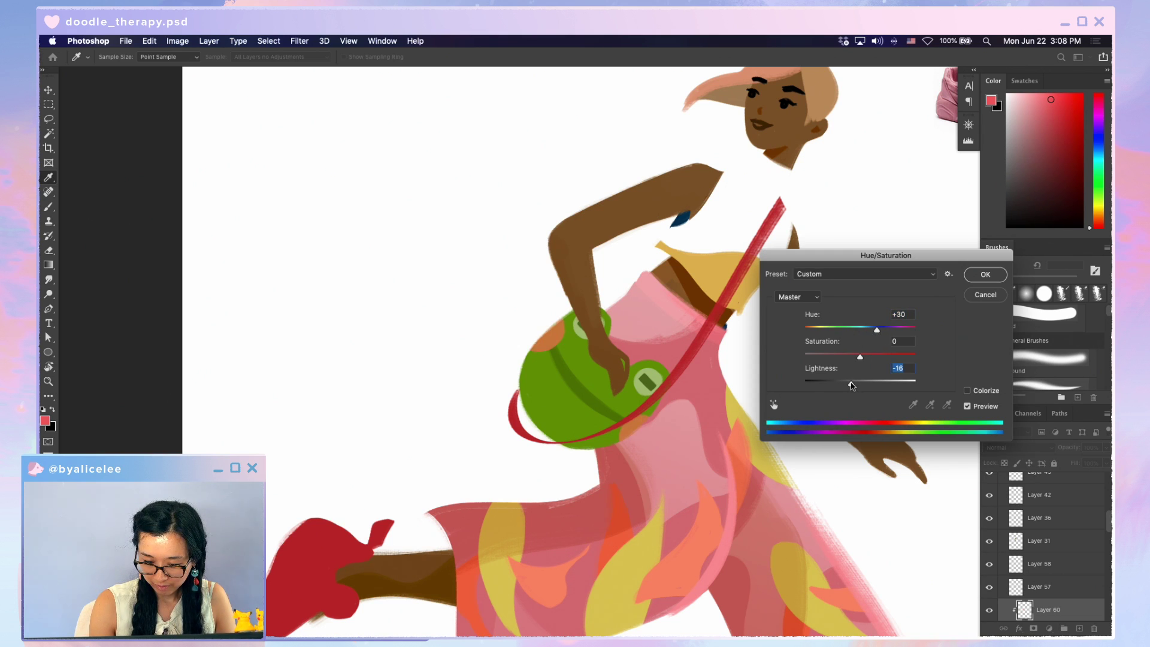
left_click_drag(876, 329, 872, 358)
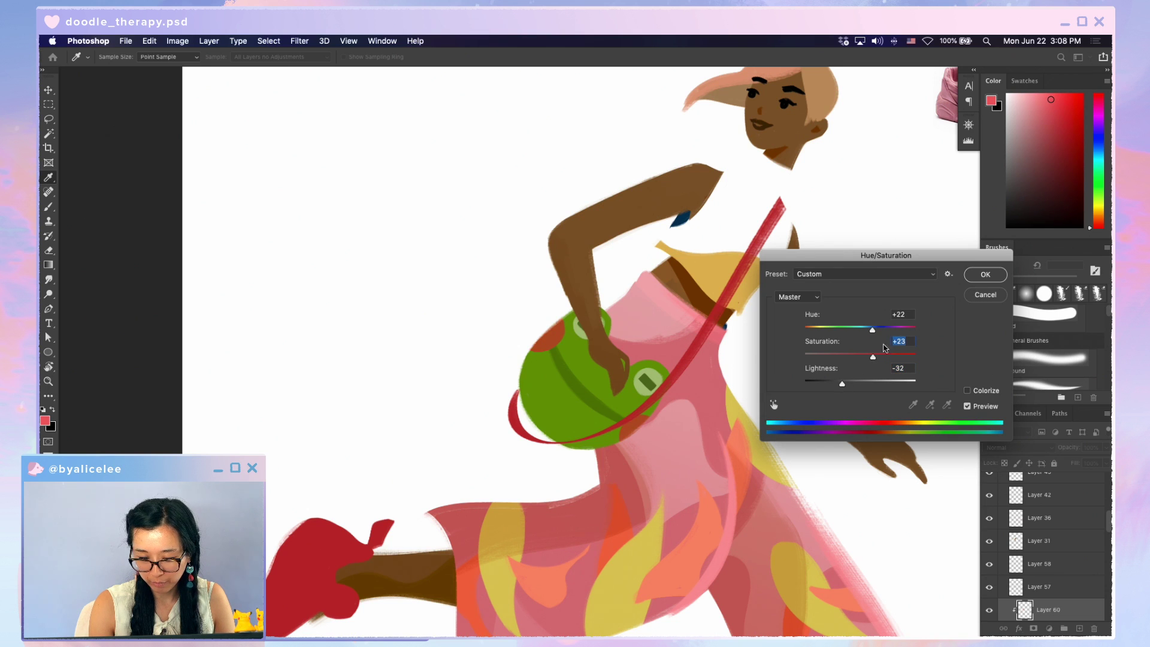
left_click(986, 273)
Scale the red bag strap to about 101.8% and rotate it about -0.9° so its upper end sits further out on the shoulder
key("v")
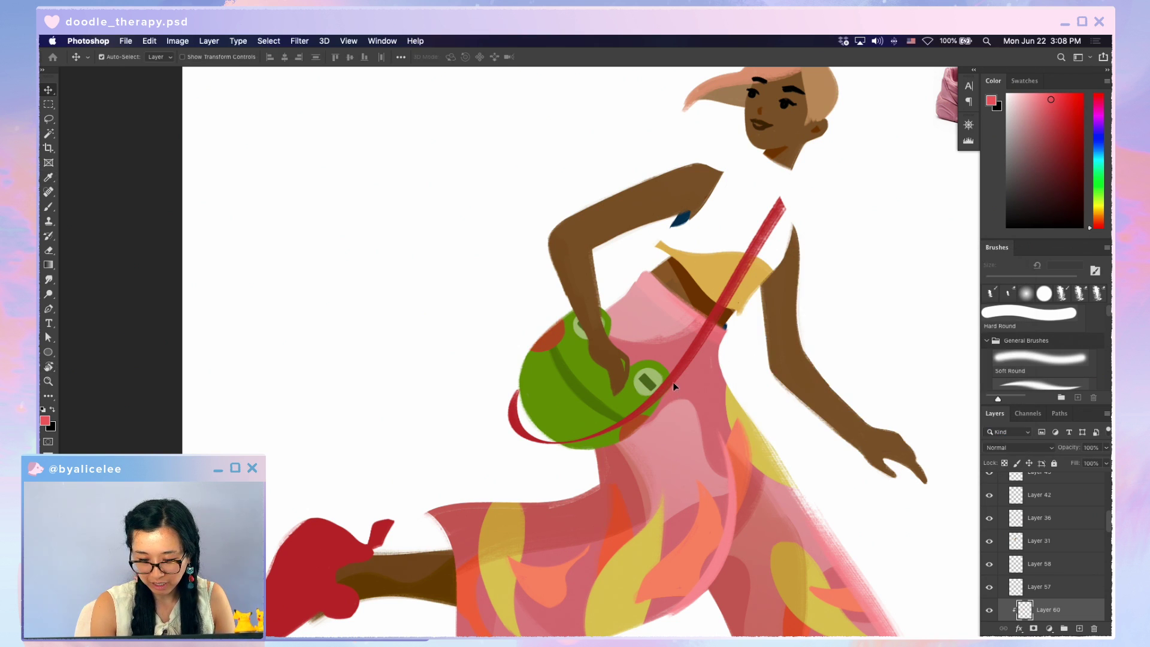
left_click(684, 377)
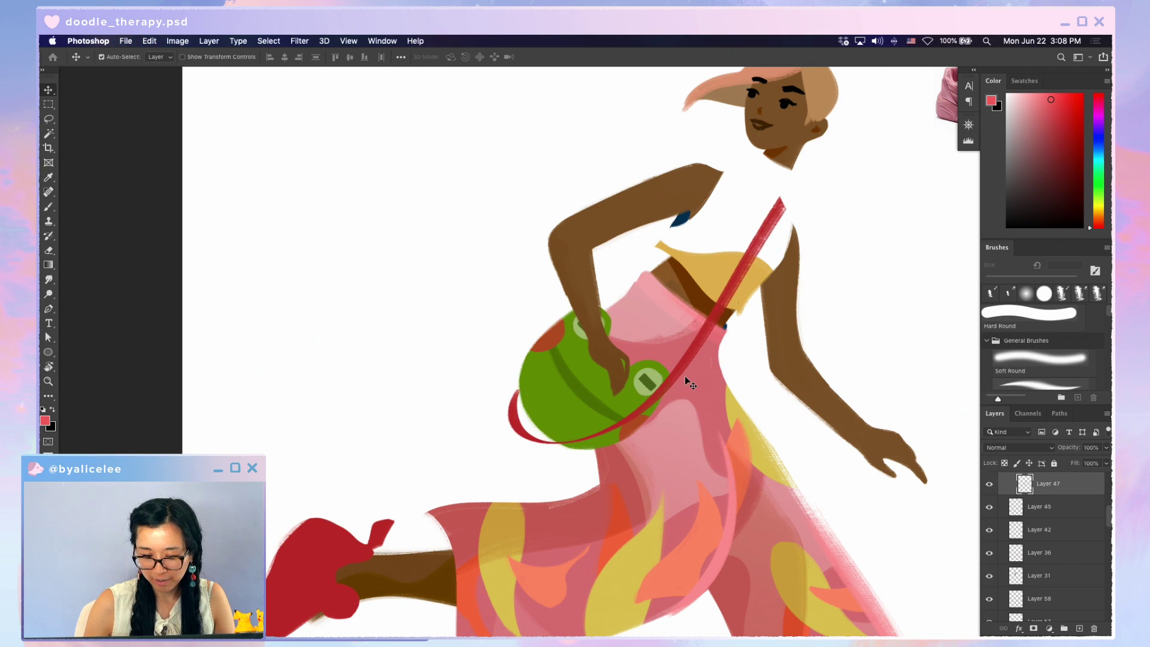
left_click_drag(753, 253, 754, 250)
key("ctrl+t")
left_click_drag(795, 192, 803, 190)
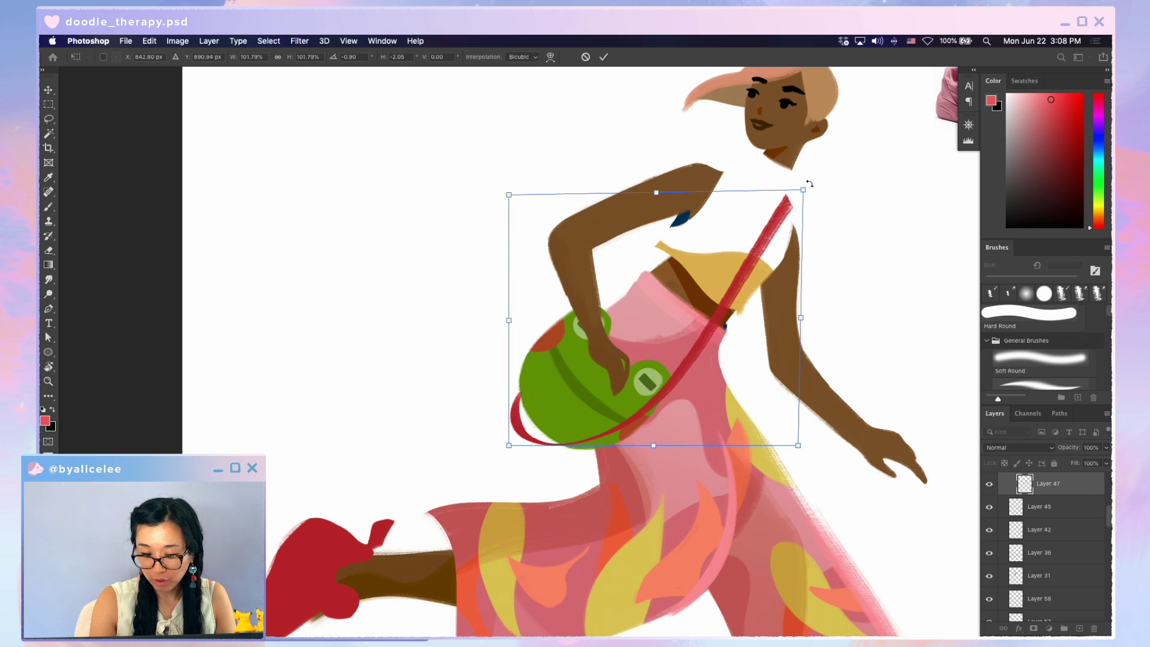
key("Return")
Shift the bag strap's hue by +50 to turn it from red to olive yellow
key("ctrl+u")
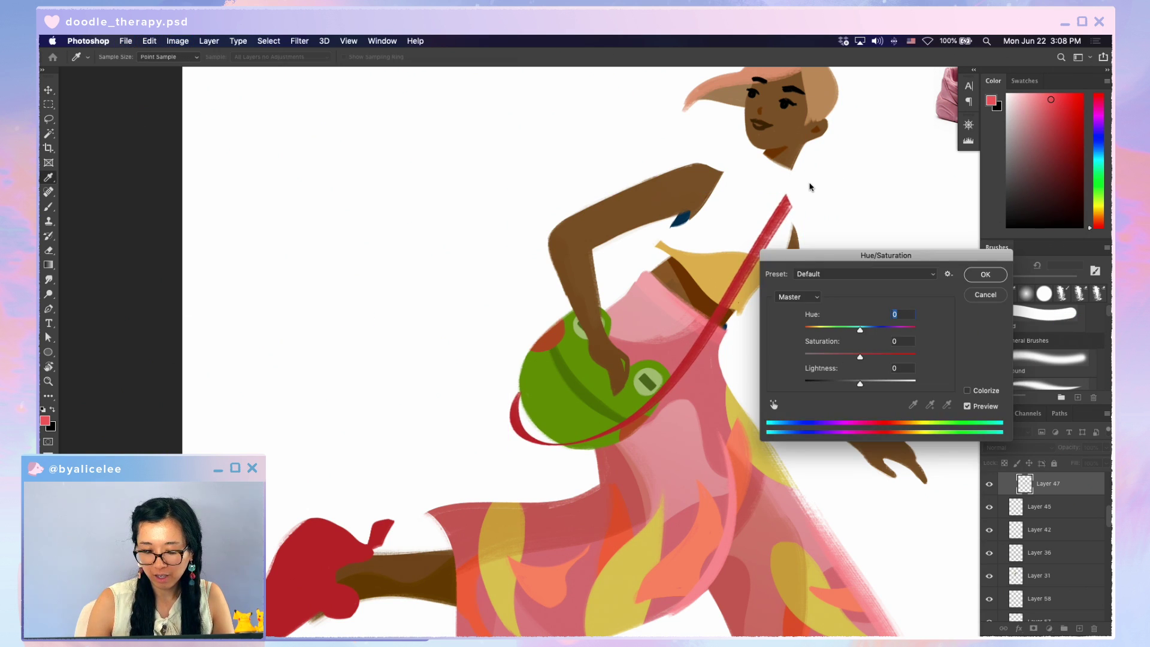
left_click_drag(935, 258, 935, 247)
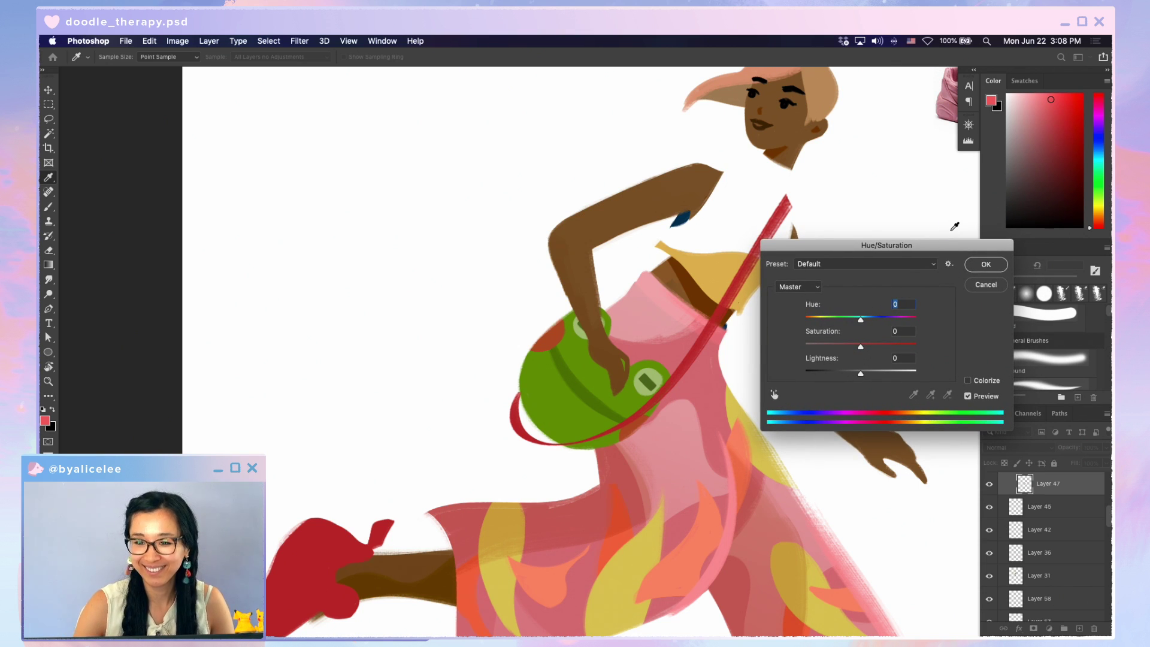
left_click_drag(861, 319, 887, 319)
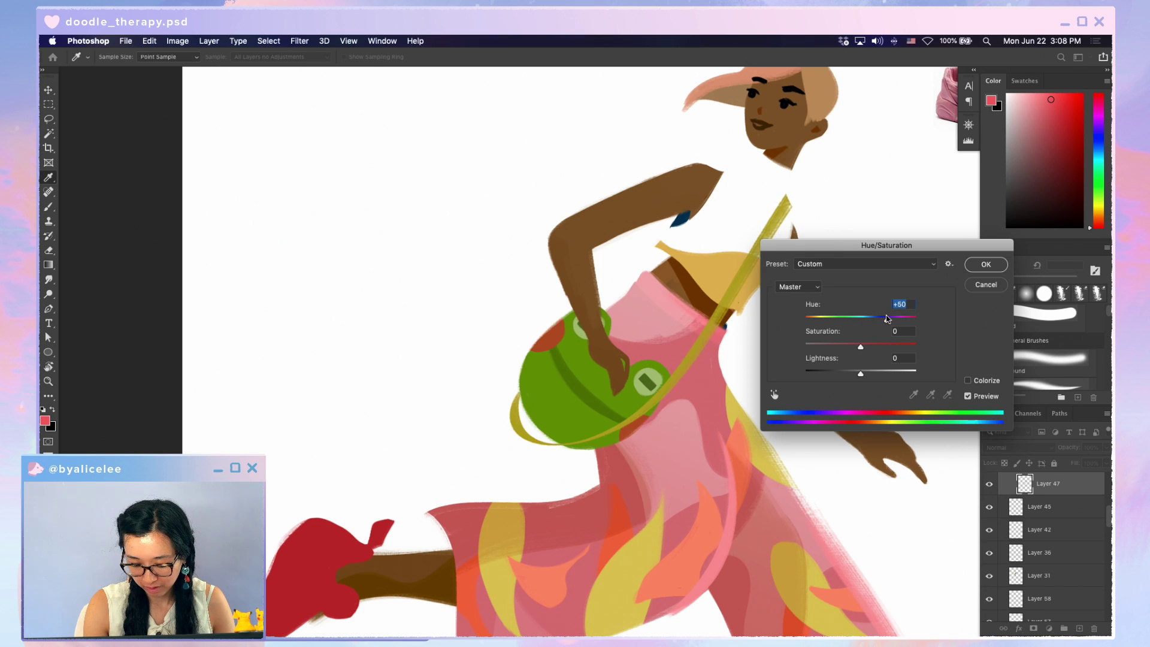
left_click(1005, 263)
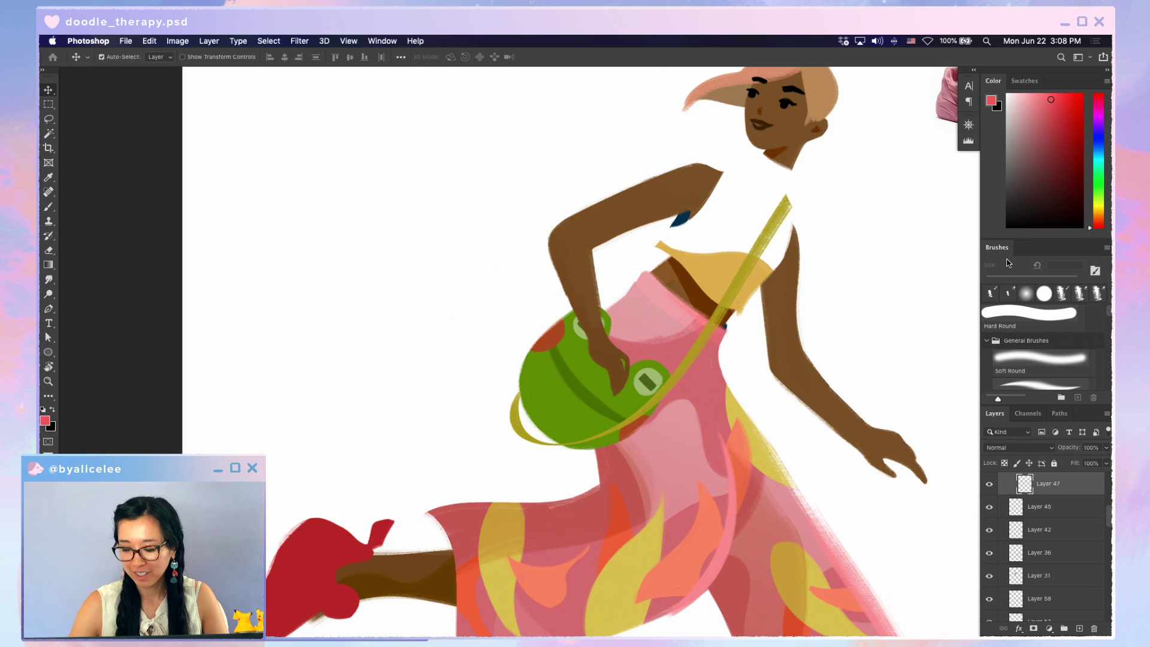
Lock the strap layer's transparent pixels, sample its olive colour and shade the lower strap with a darker olive gradient
key("i")
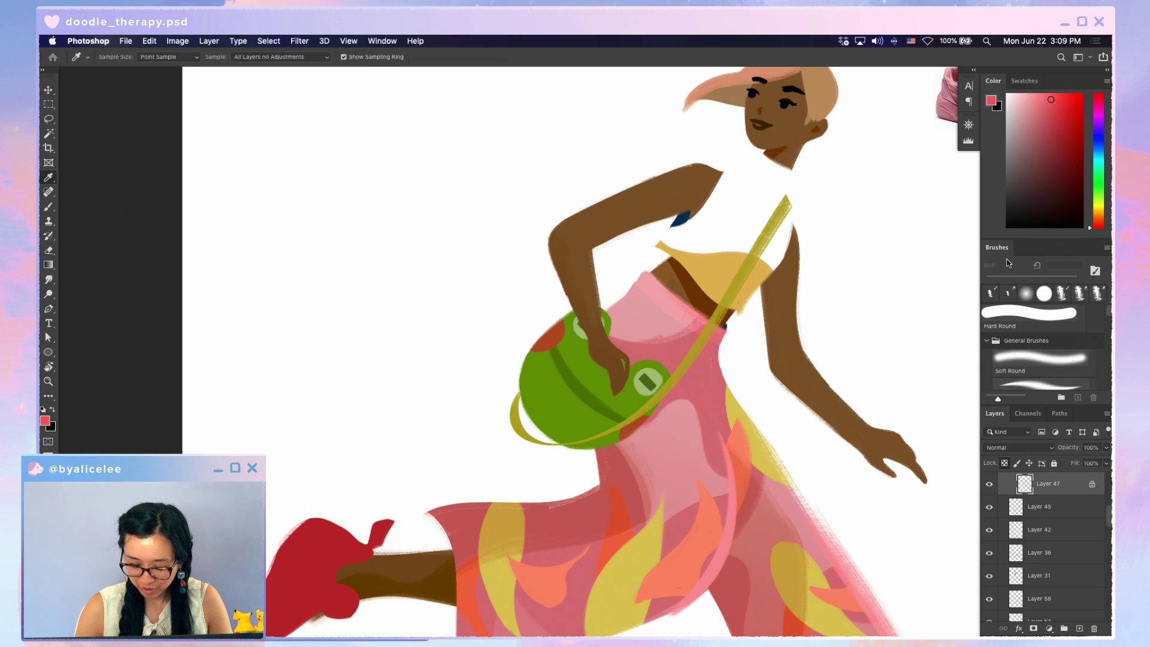
left_click(700, 355)
key("g")
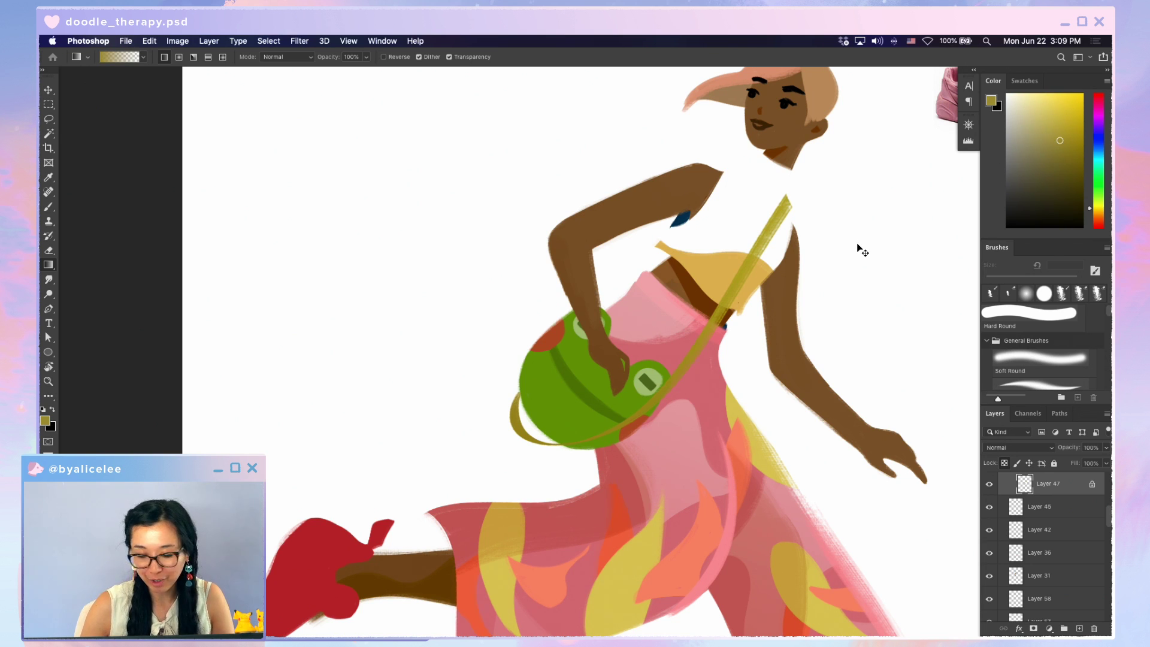
On a new layer clipped to the strap, paint the loop behind the bag in a darker olive, and save the file
key("ctrl+shift+n")
key("Return")
left_click(1066, 159)
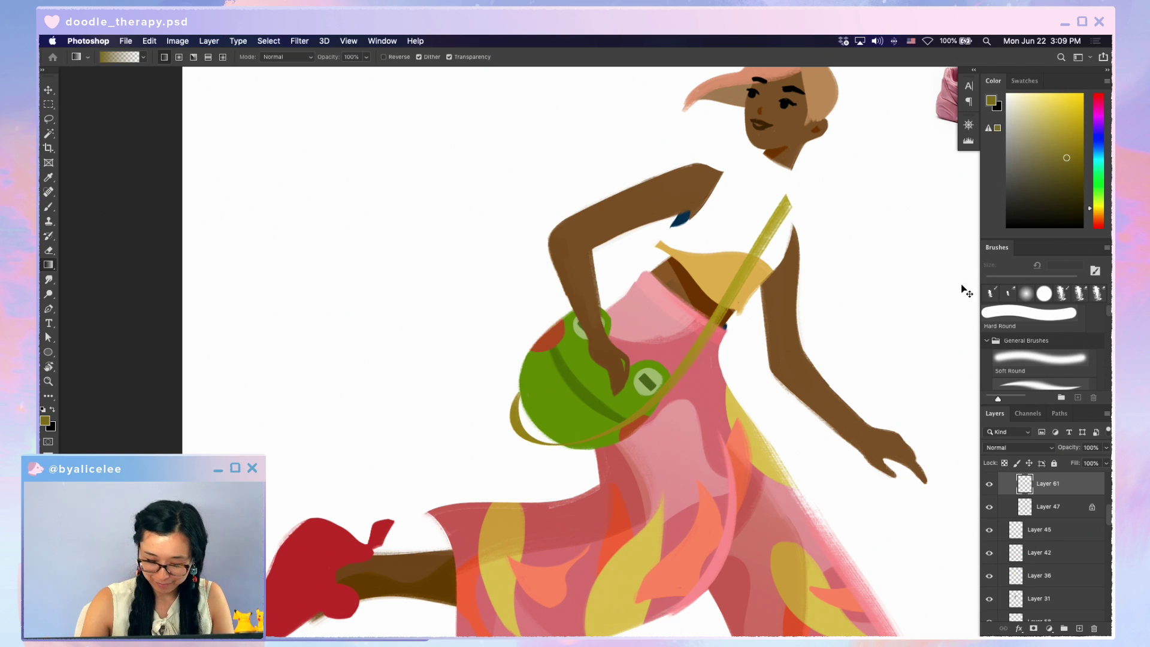
key("super+alt+g")
key("b")
mouse_move(516, 400)
left_mouse_down()
mouse_move(519, 423)
mouse_move(556, 438)
left_mouse_up()
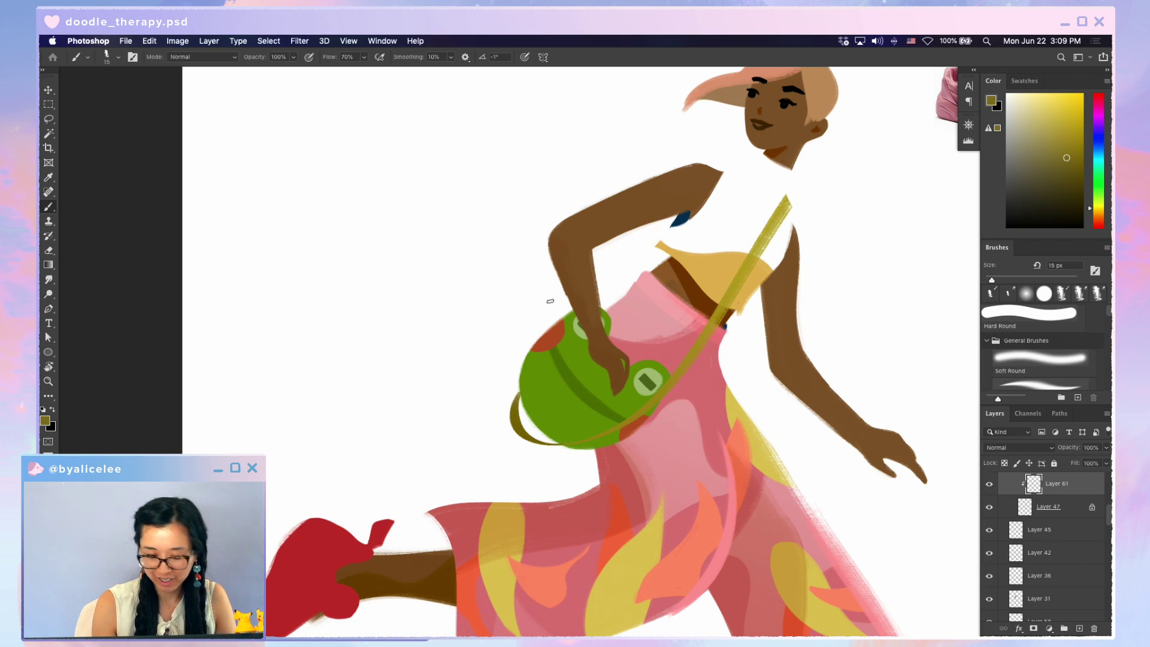
key("super+0")
key("super+s")
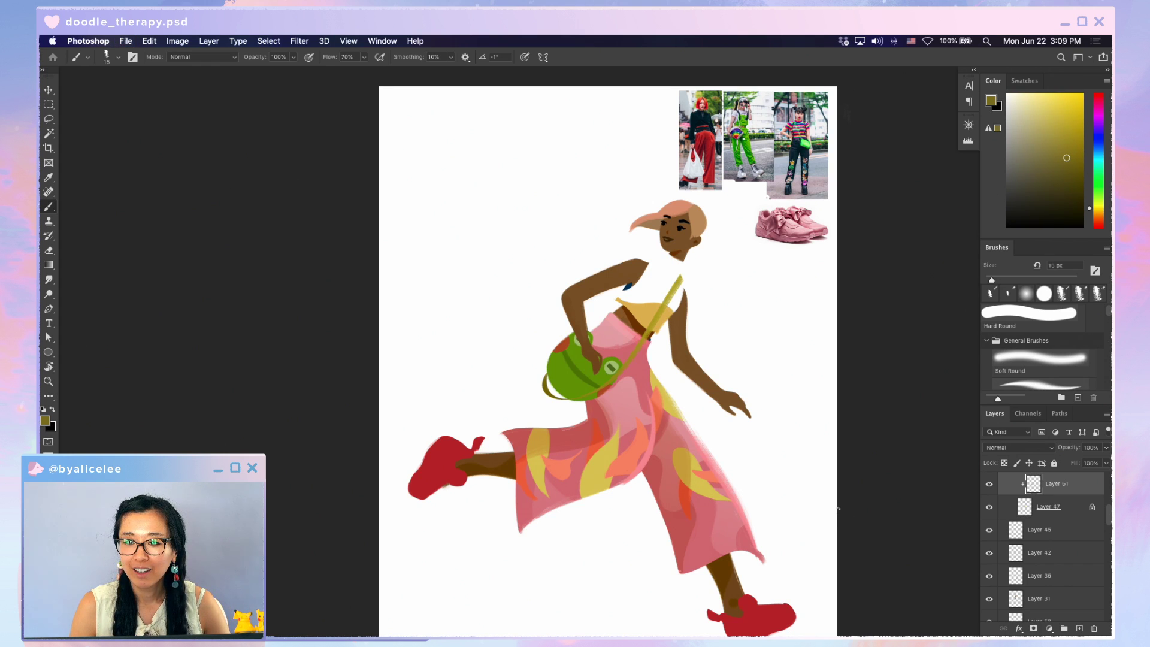
Examine the recoloured strap and frog bag with the canvas tilted, both on the full figure and up close
key("r")
mouse_move(759, 429)
left_mouse_down()
mouse_move(788, 367)
mouse_move(705, 483)
mouse_move(844, 375)
mouse_move(806, 442)
mouse_move(842, 405)
mouse_move(705, 505)
mouse_move(635, 527)
mouse_move(761, 377)
mouse_move(731, 531)
mouse_move(736, 432)
mouse_move(840, 351)
mouse_move(688, 478)
mouse_move(835, 297)
mouse_move(744, 436)
left_mouse_up()
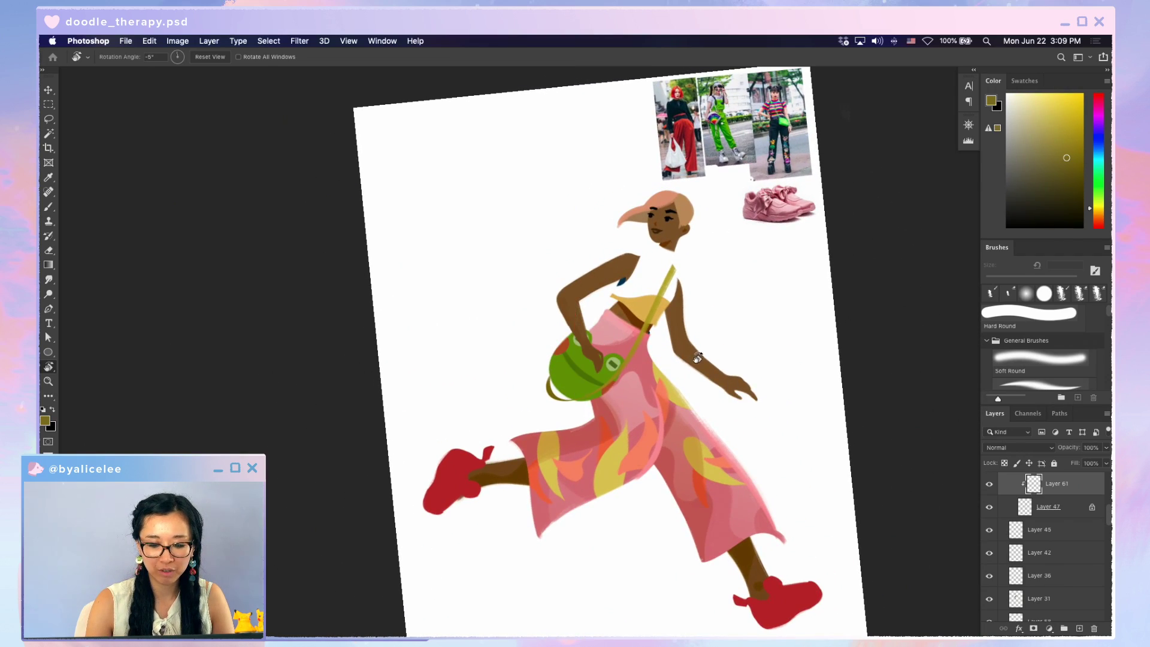
key("Escape")
key("super+equal")
key("v")
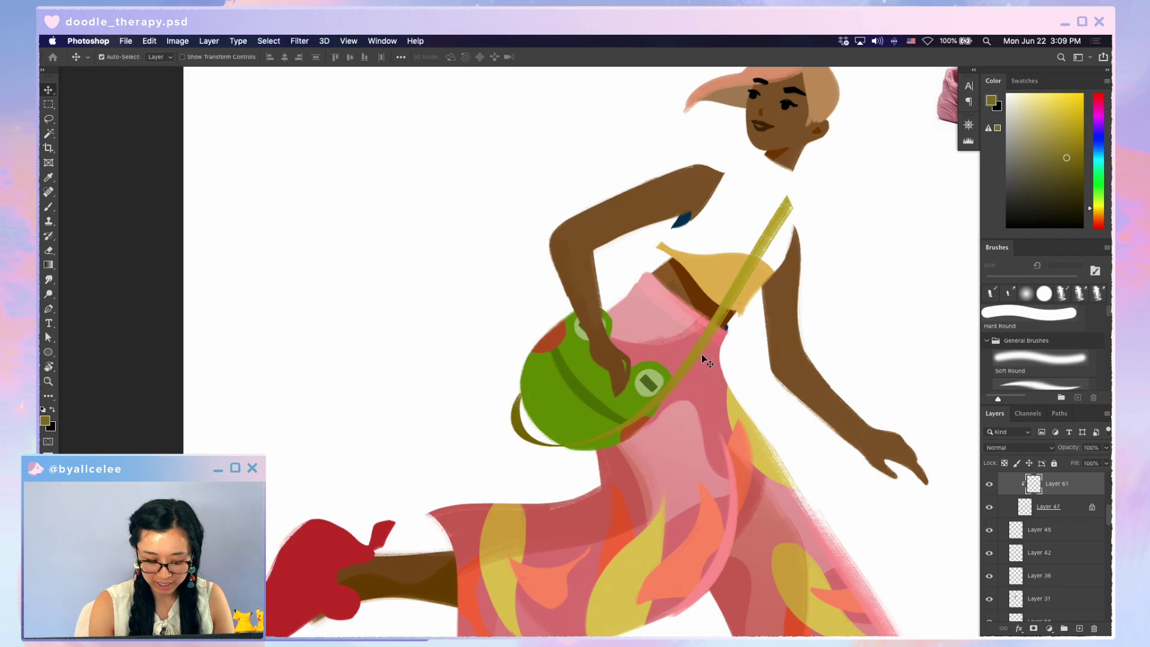
key("r")
left_click_drag(835, 442, 835, 442)
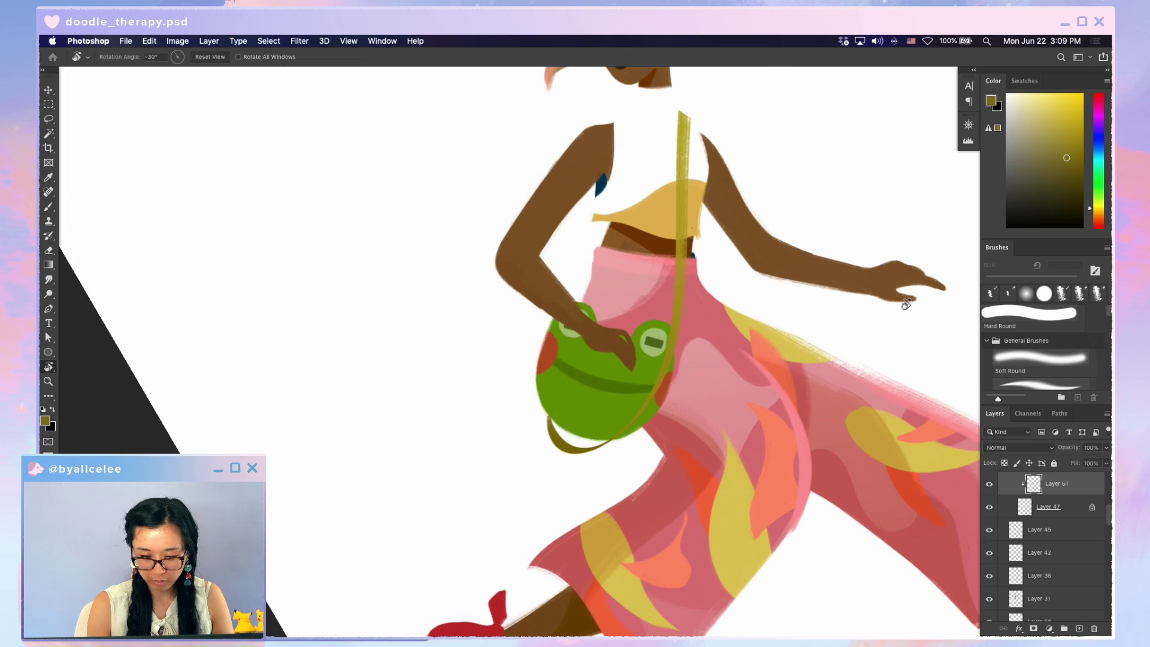
key("Escape")
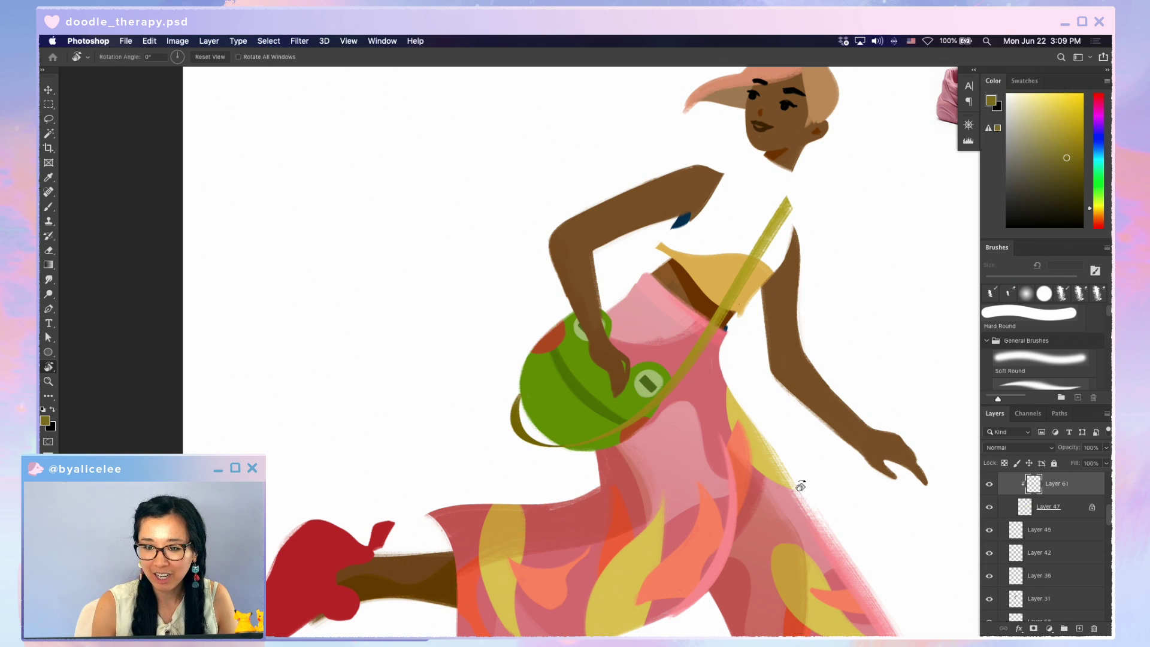
Select the base strap layer and raise its lightness slightly with Hue/Saturation
key("v")
left_click(693, 356, "super")
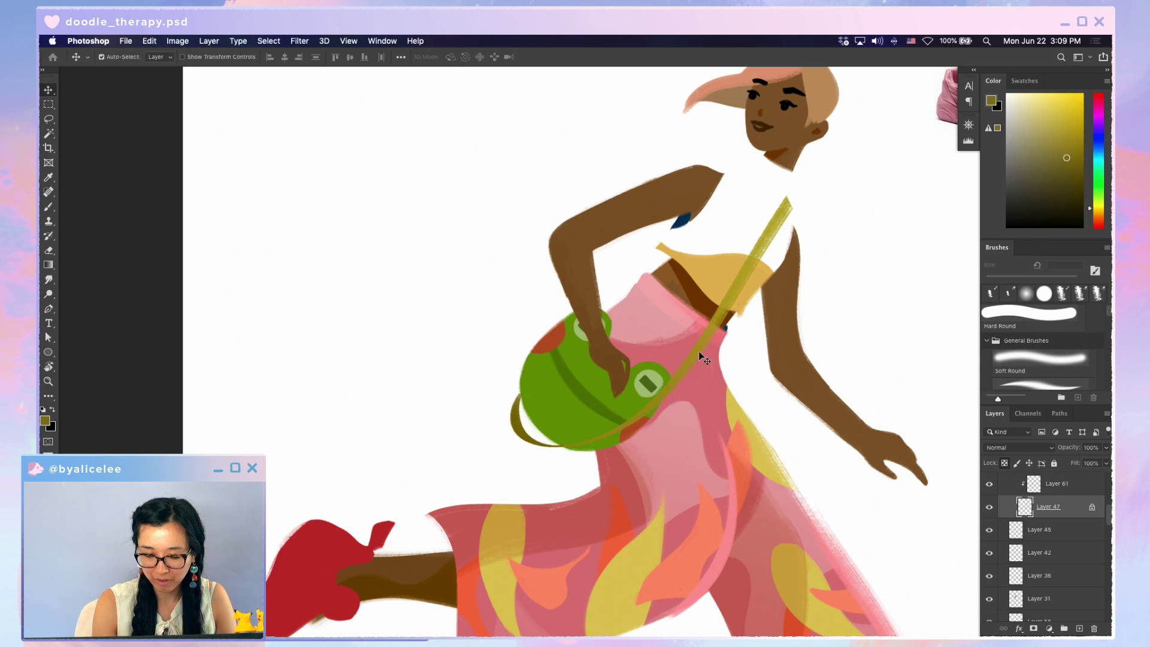
key("super+u")
left_click_drag(861, 371, 869, 375)
left_click(985, 267)
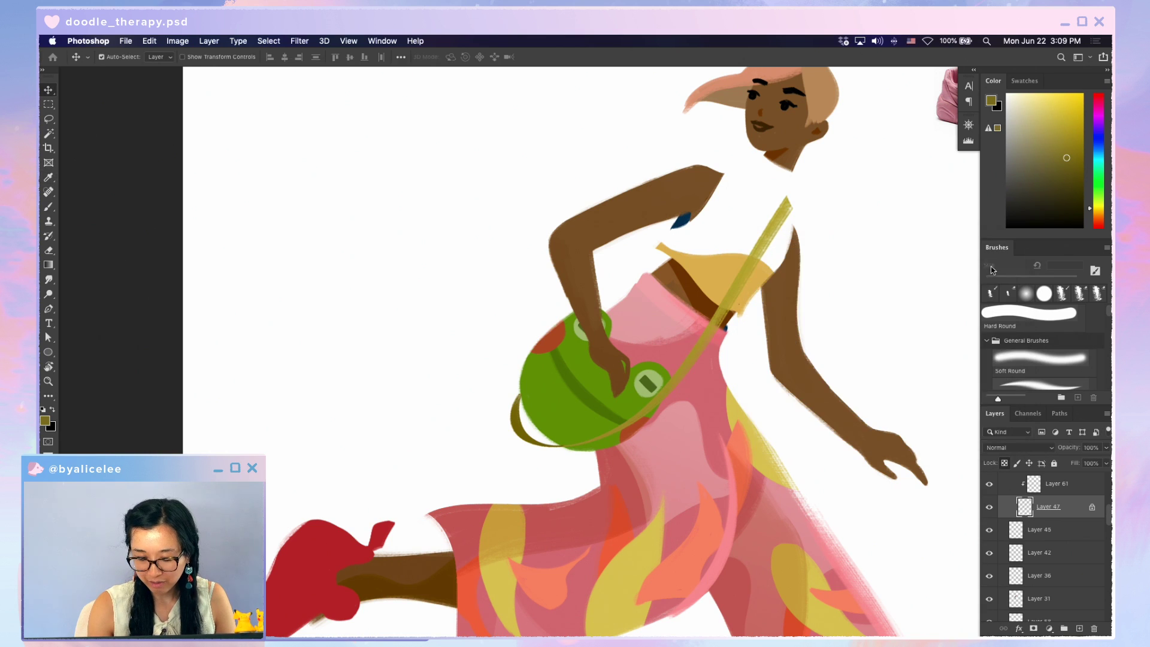
left_click(763, 274)
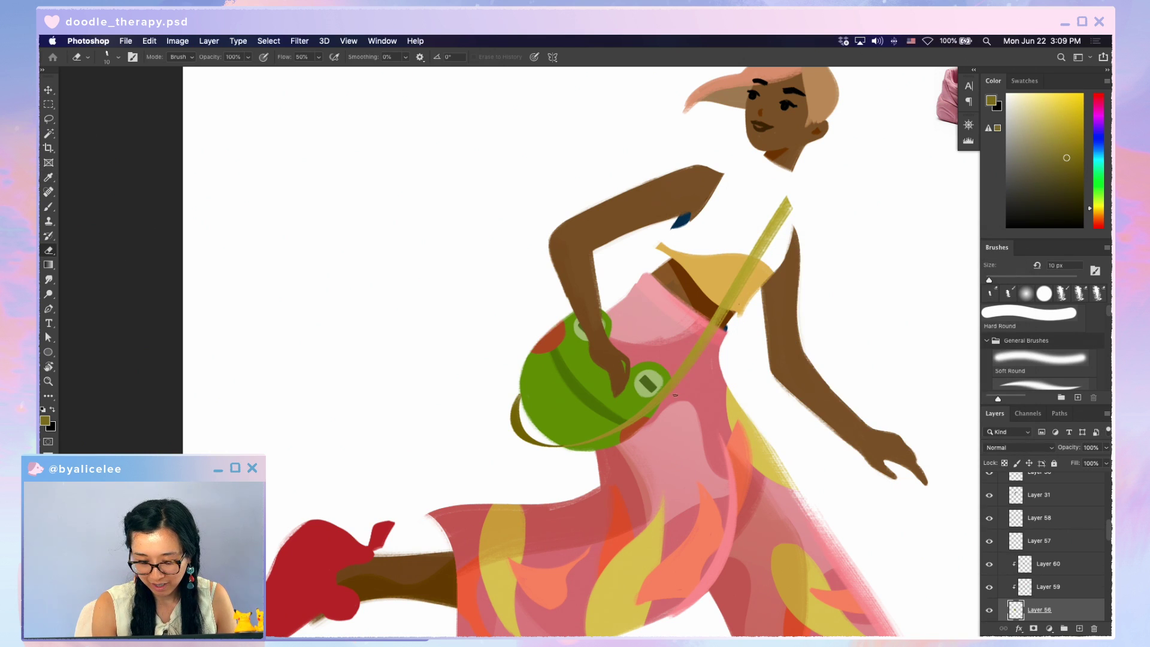
left_click_drag(763, 274, 771, 273)
key("super+z")
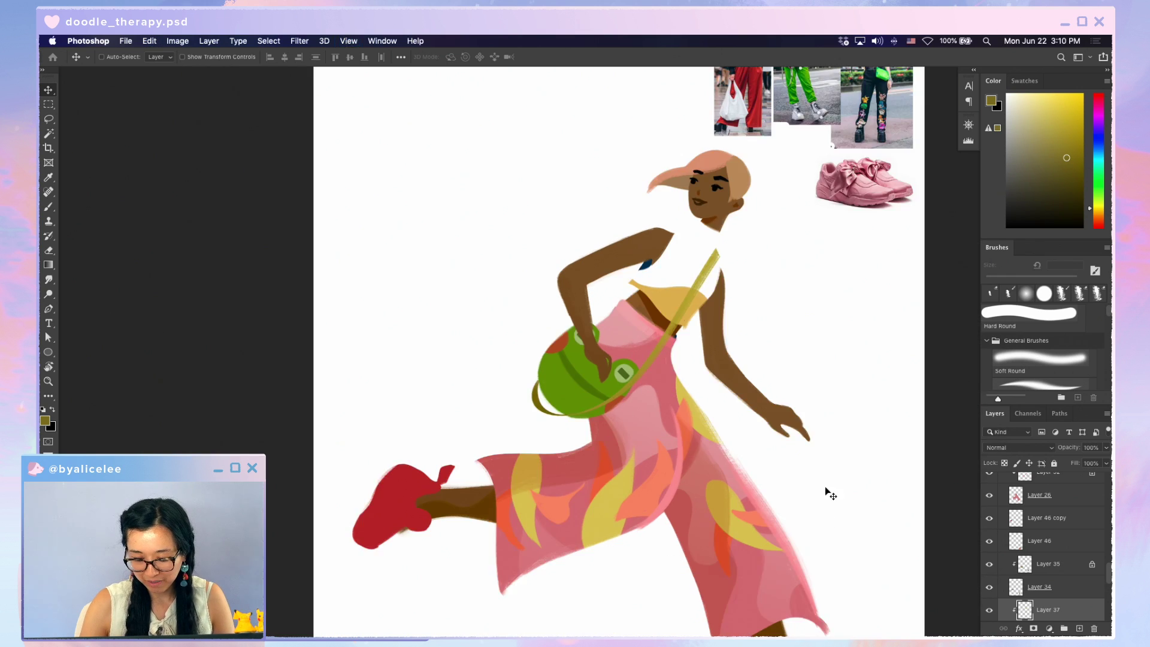
Select the green bag layer and shift its hue by -3
key("super+minus")
key("super+minus")
key("super")
left_click_drag(772, 458, 763, 379)
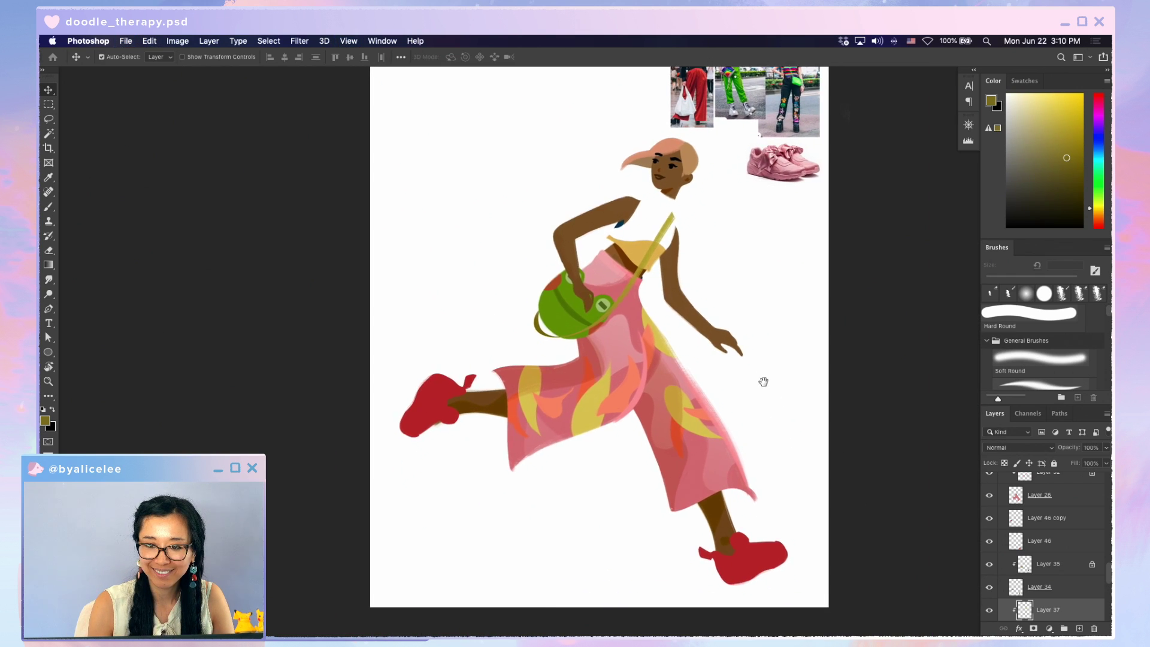
left_click_drag(749, 302, 729, 391)
key("super+plus")
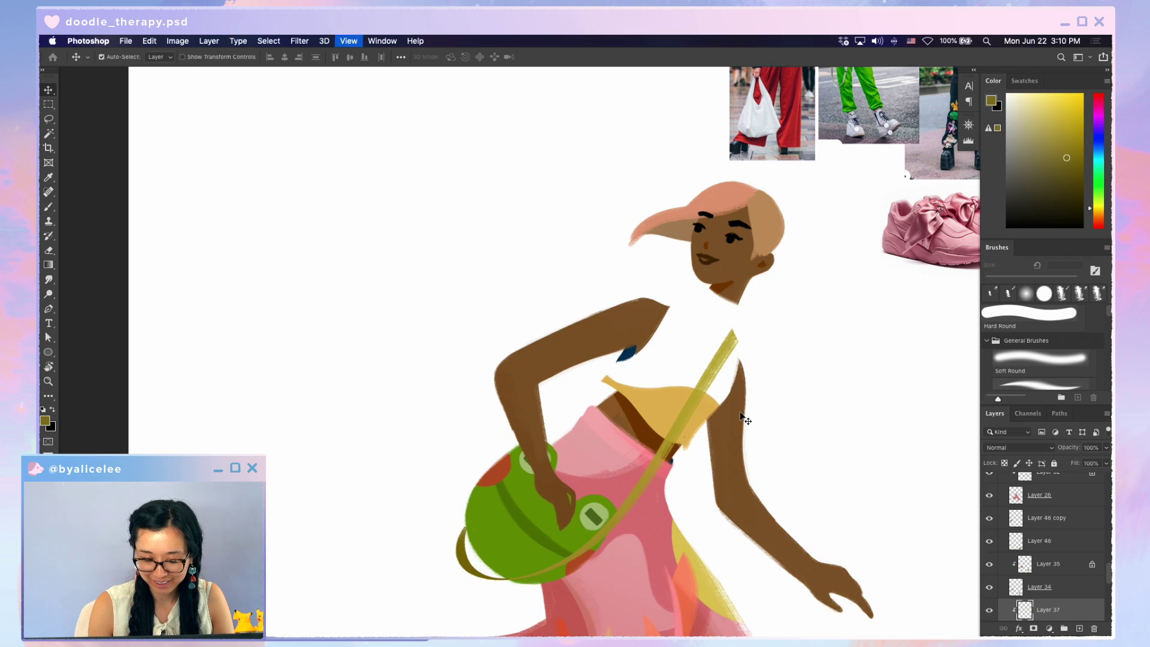
left_click(639, 451, "super")
key("super+0")
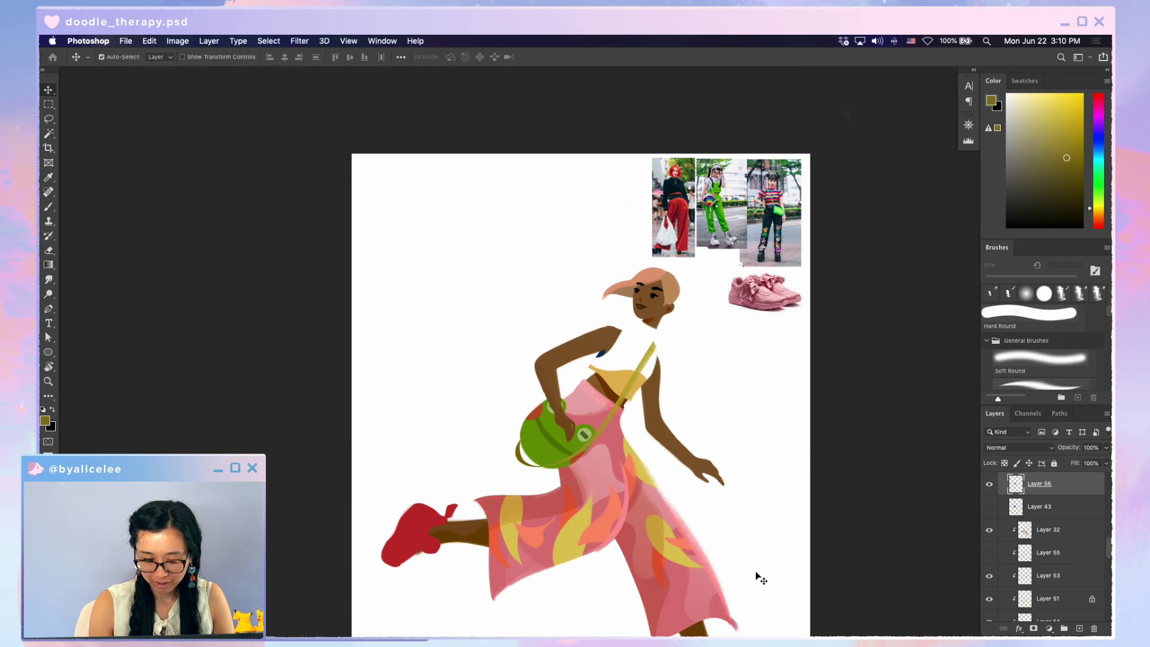
key("super+u")
mouse_move(860, 317)
left_mouse_down()
mouse_move(873, 317)
mouse_move(858, 317)
left_mouse_up()
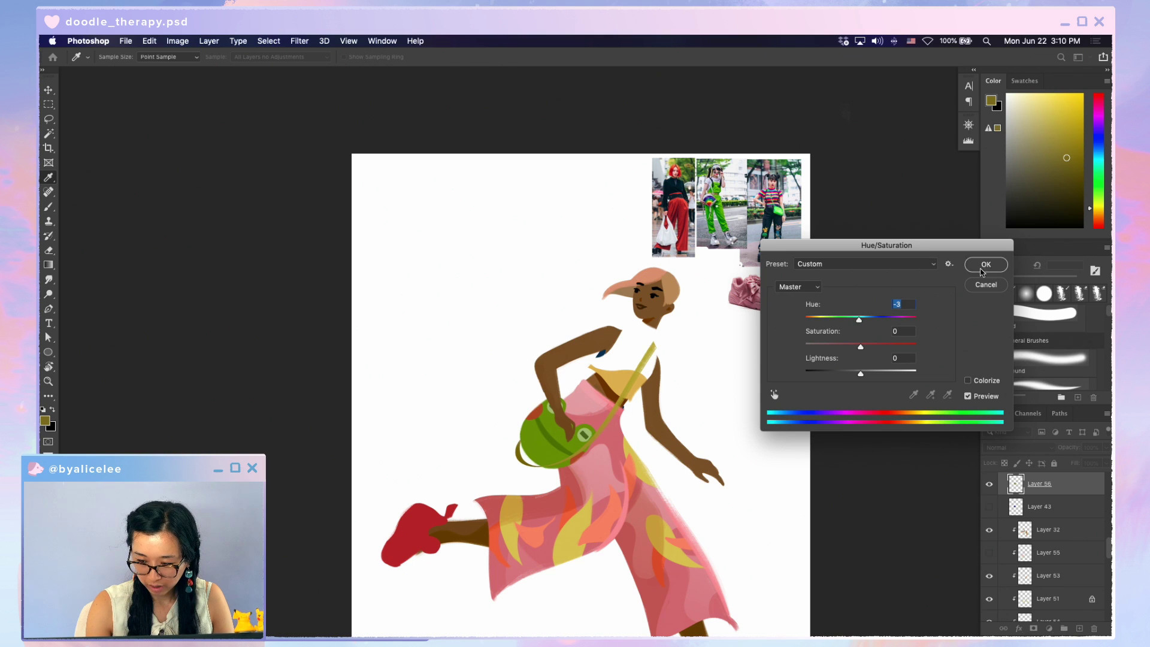
left_click(986, 264)
Select the frog's mouth layer and set its opacity to 50%
scroll(739, 303, "down", 5)
scroll(739, 303, "left", 3)
key("super")
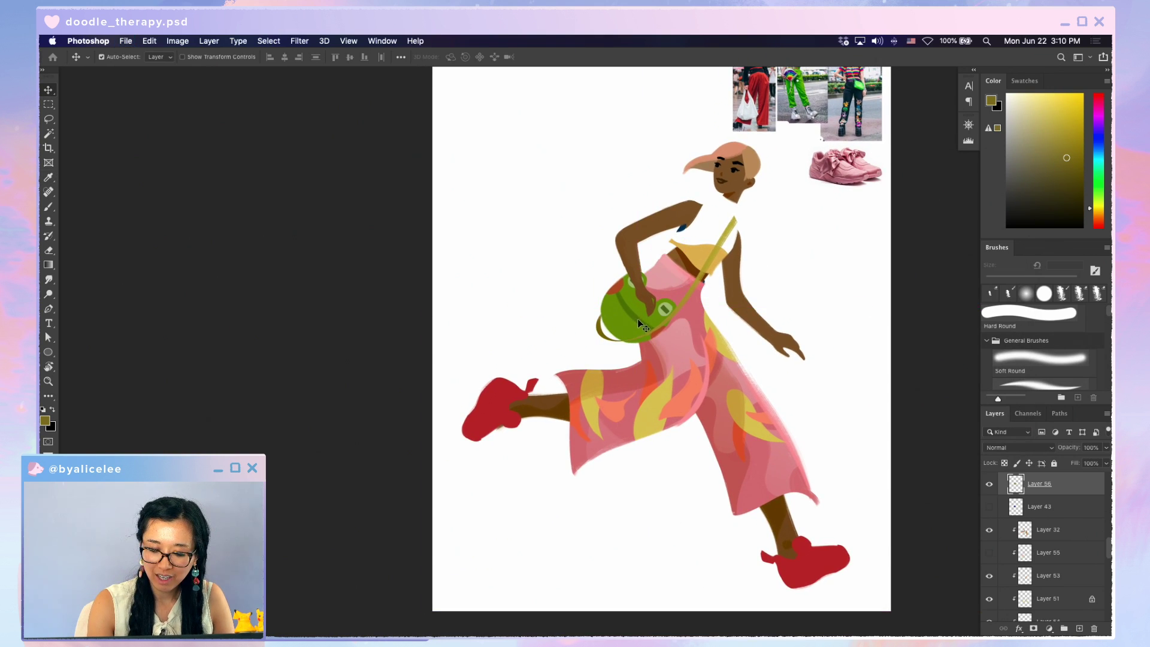
key("super+alt+shift+n")
key("super+alt+g")
key("5")
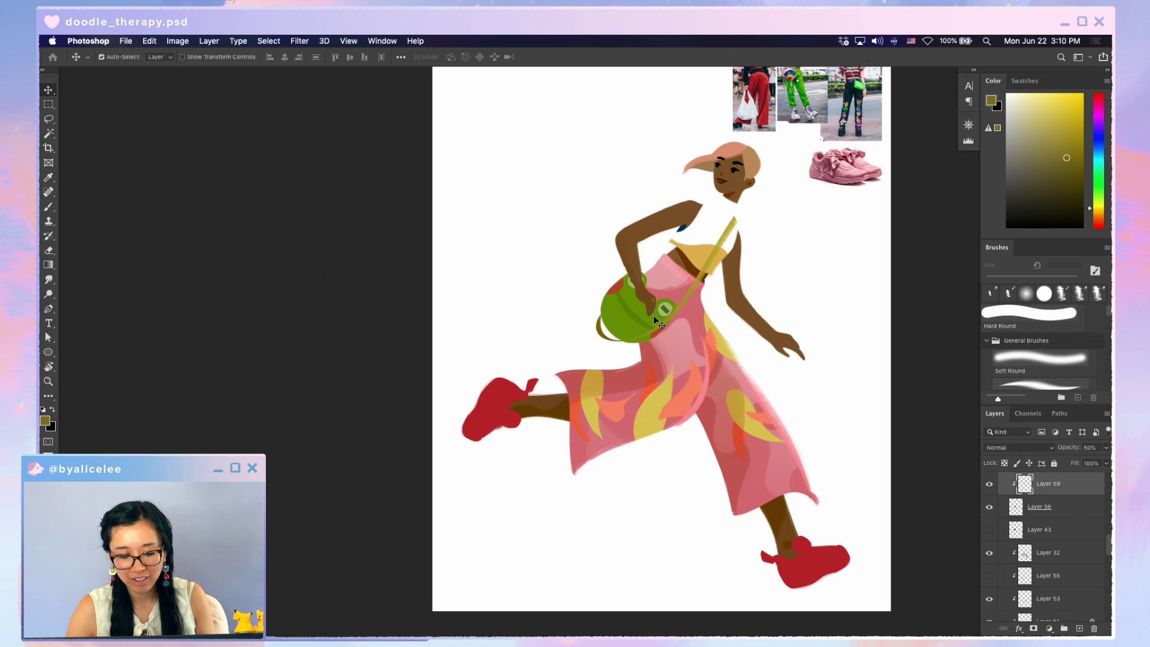
Select the layer with the frog's pale eye circles and shift its hue by -19
key("super+equal")
left_click(696, 290, "super")
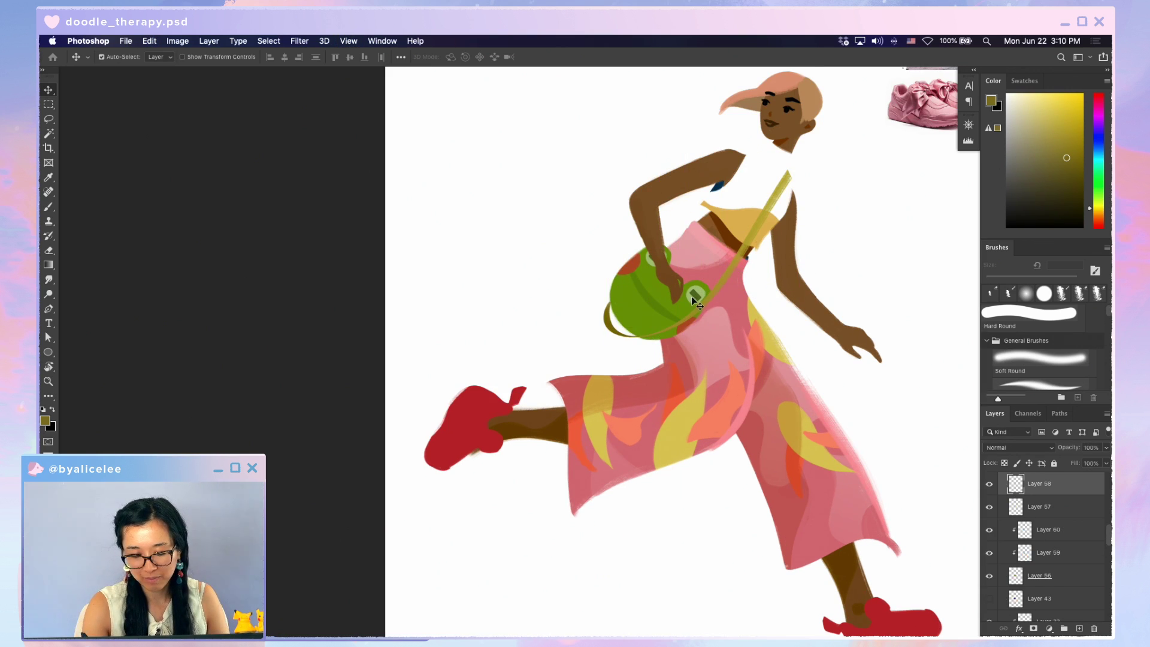
left_click(692, 296)
key("super+u")
left_click_drag(860, 317, 851, 322)
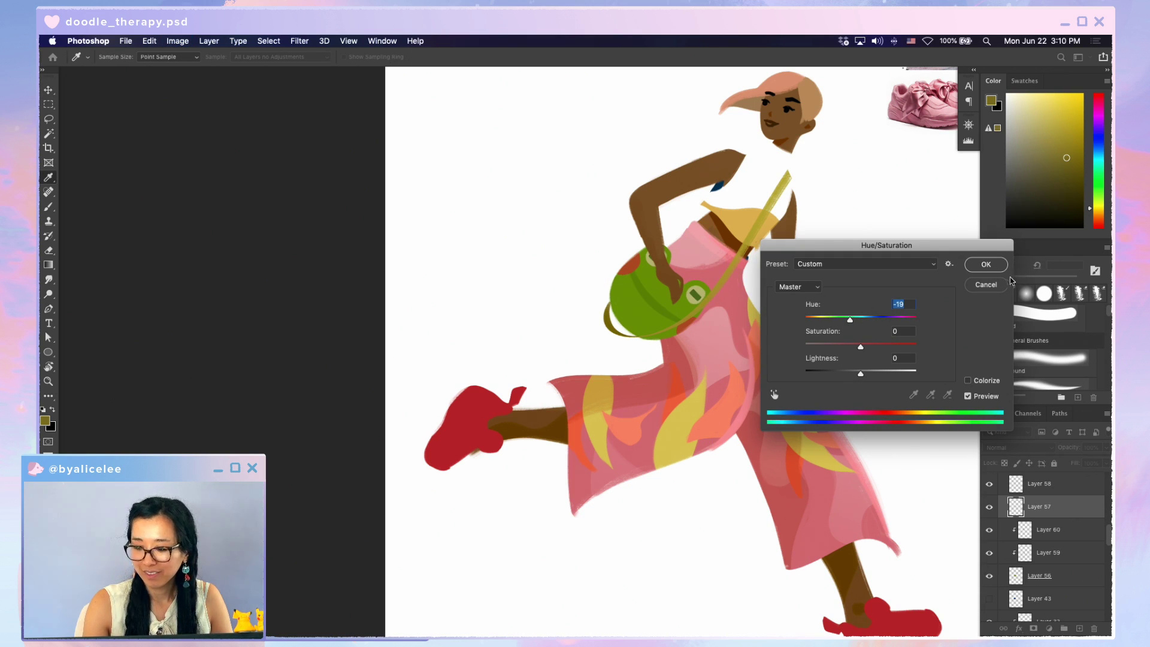
left_click(990, 264)
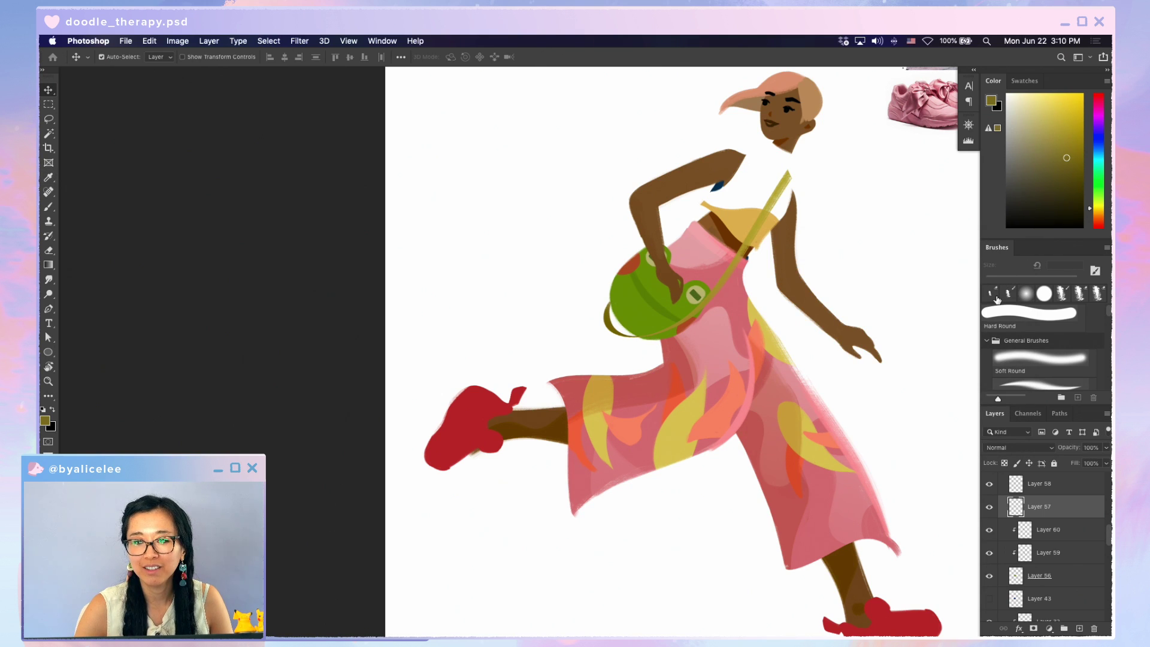
left_click(995, 296)
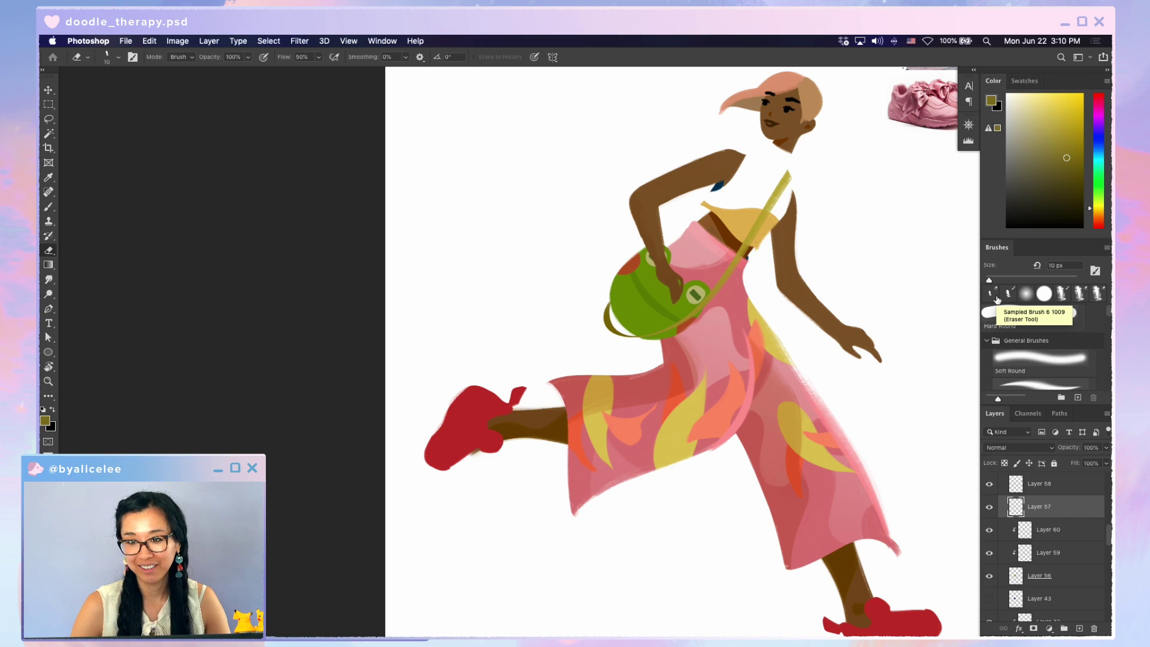
key("v")
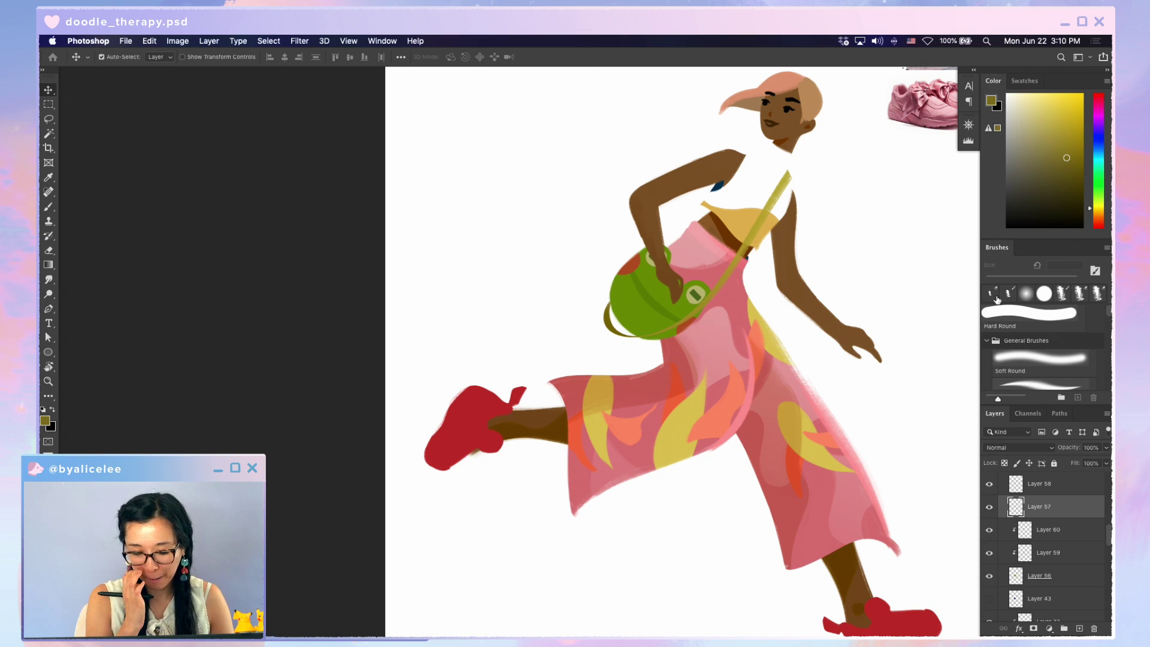
left_click(719, 292)
key("super+z")
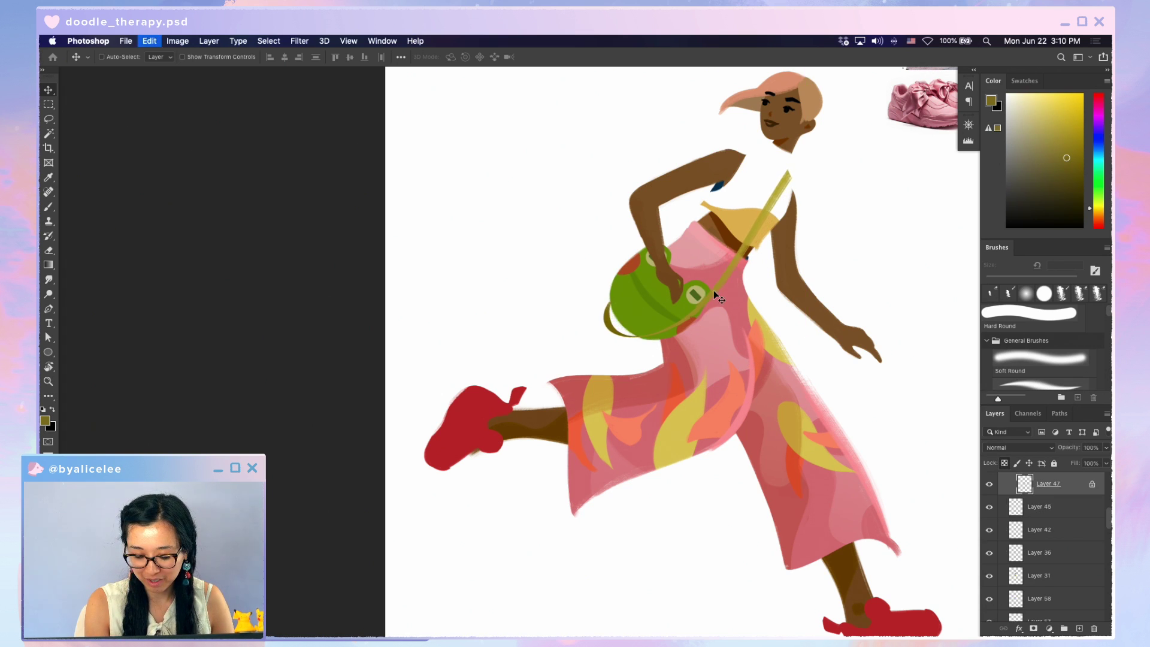
key("super+equal")
left_click_drag(693, 376, 554, 470)
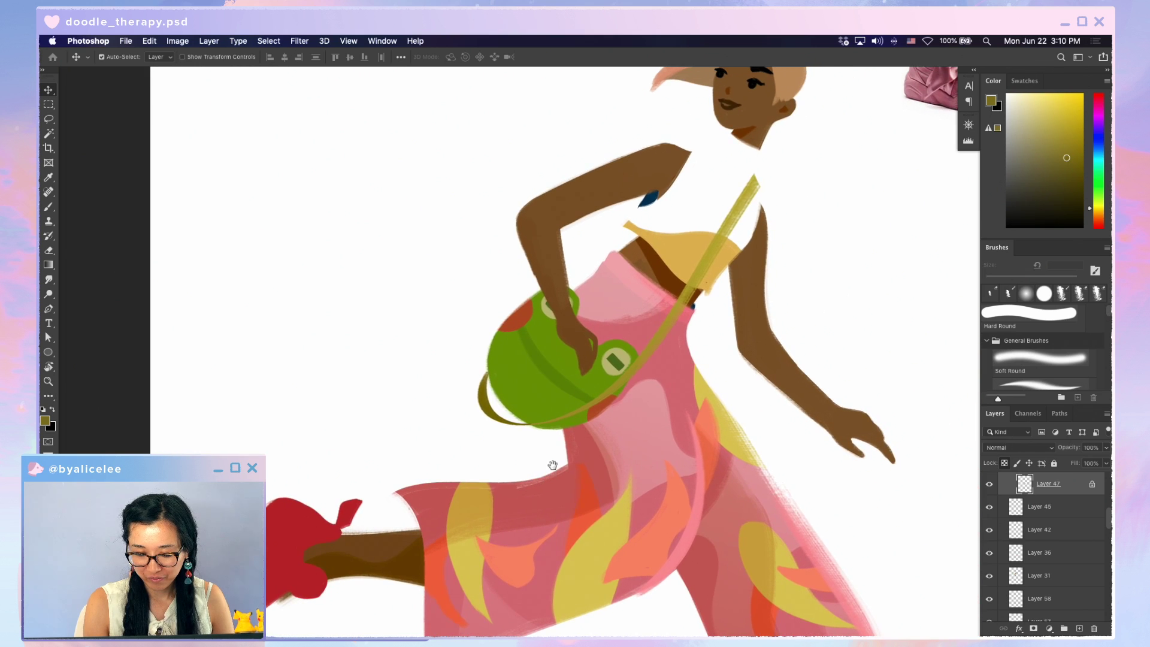
key("super+minus")
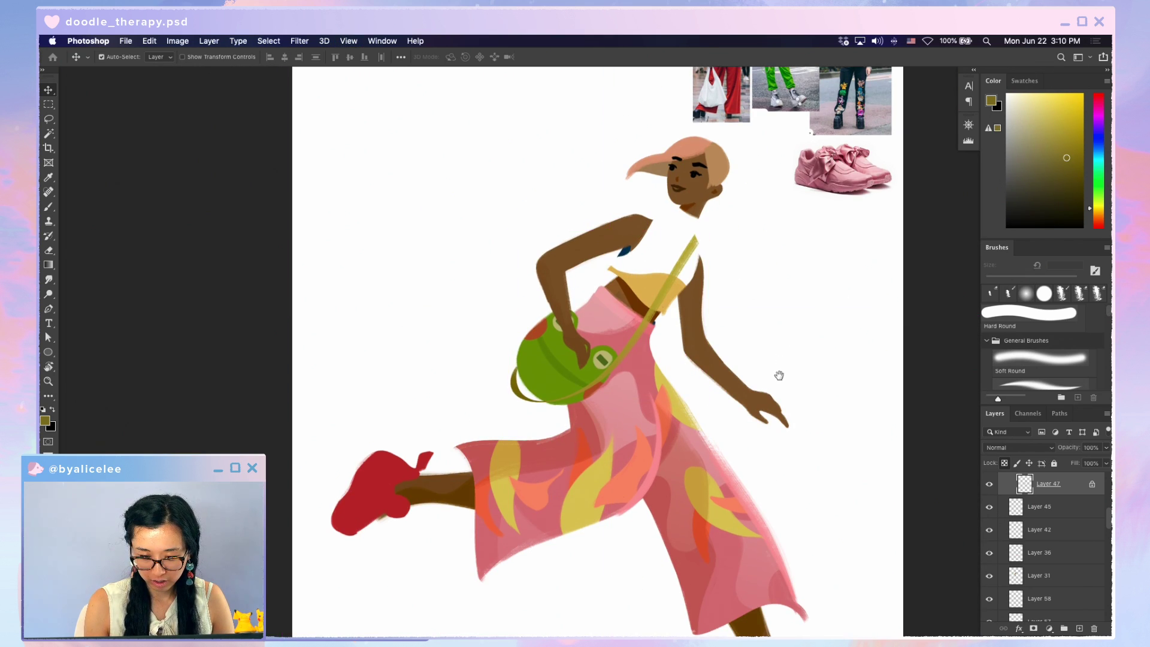
Create a new layer and paint a small round hair bun on top of the head in the sampled salmon of the fringe
scroll(749, 300, "up", 2)
left_click(727, 198)
key("super+shift+n")
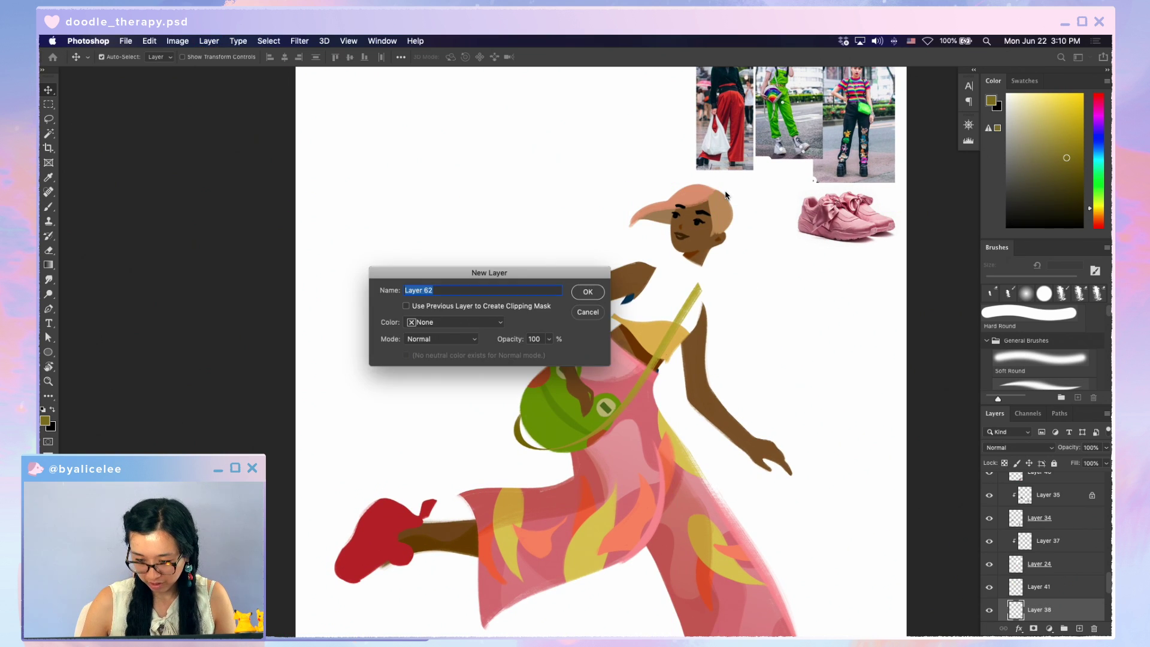
key("Return")
scroll(740, 446, "up", 3)
key("i")
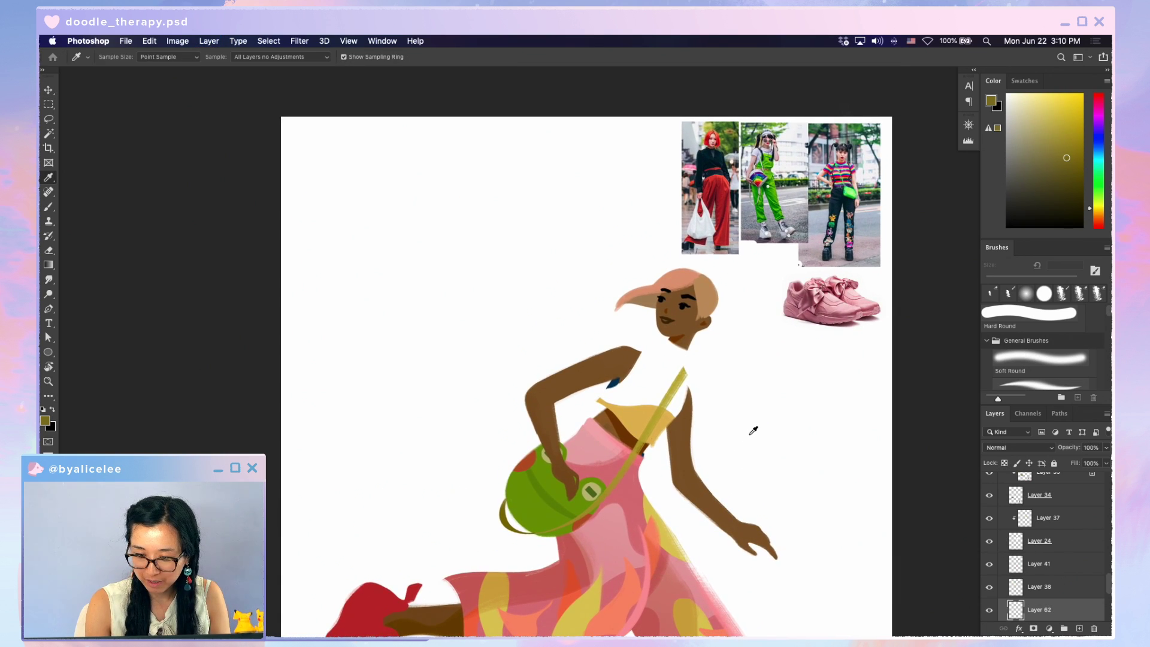
left_click(688, 270)
key("b")
left_click_drag(675, 265, 678, 271)
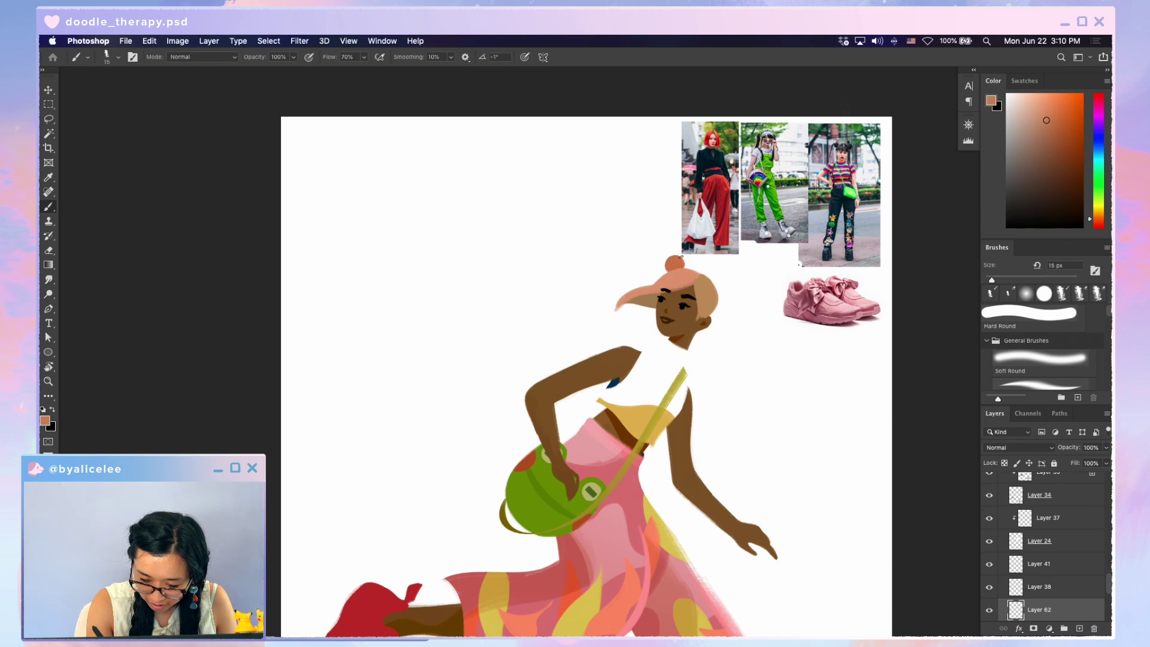
Create another new layer and paint a second bun at the back of the head in the sampled tan hair colour with a 25 px brush
key("super+shift+n")
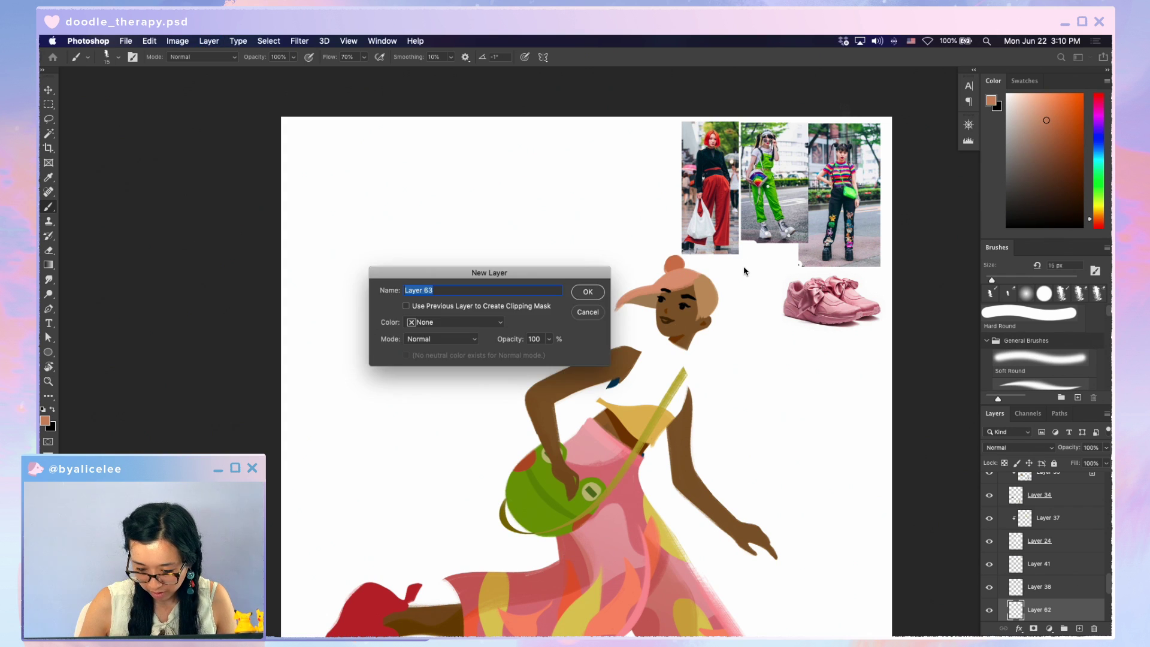
key("Return")
key("i")
left_click(714, 294)
key("b")
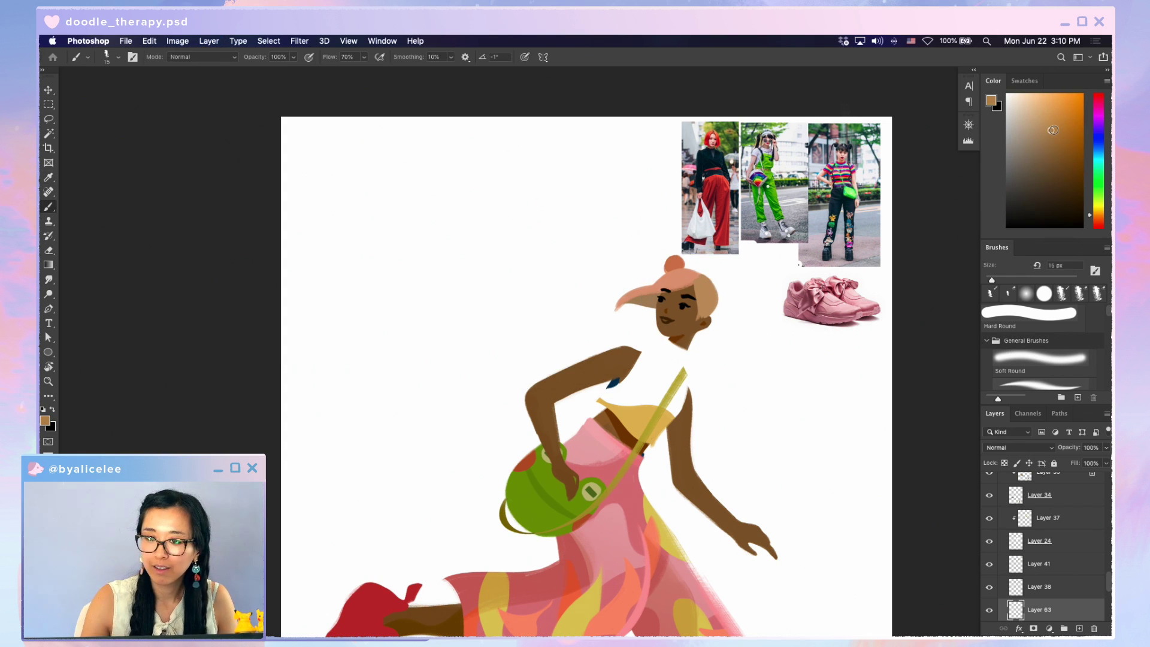
key("bracketright")
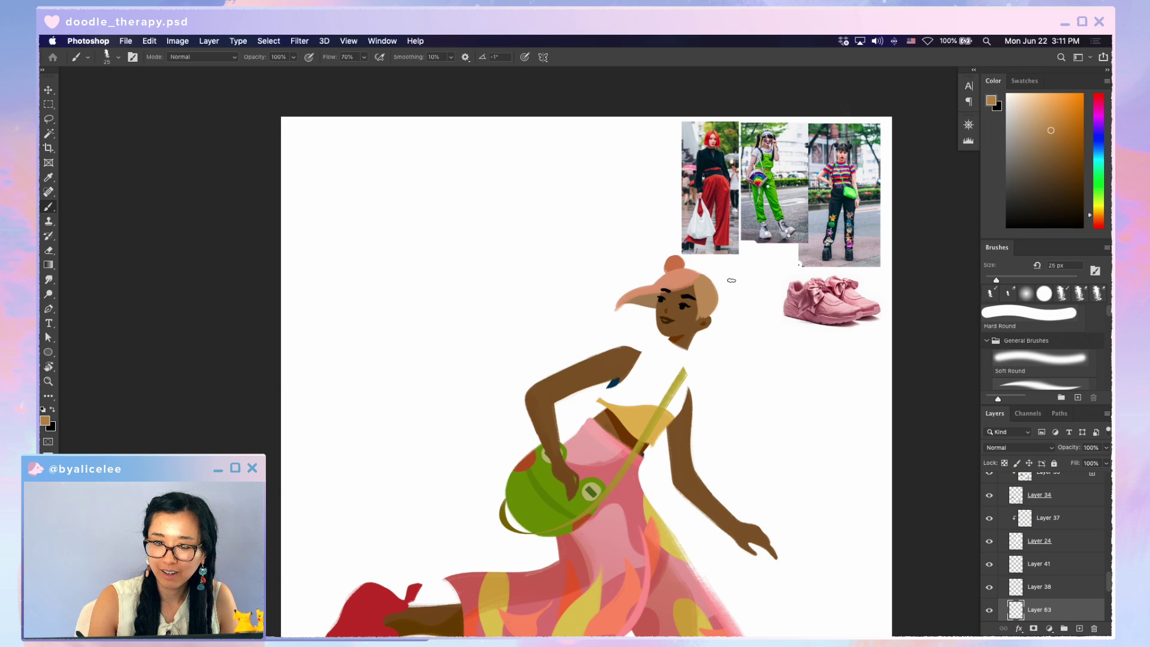
mouse_move(718, 283)
left_mouse_down()
mouse_move(724, 293)
mouse_move(722, 277)
left_mouse_up()
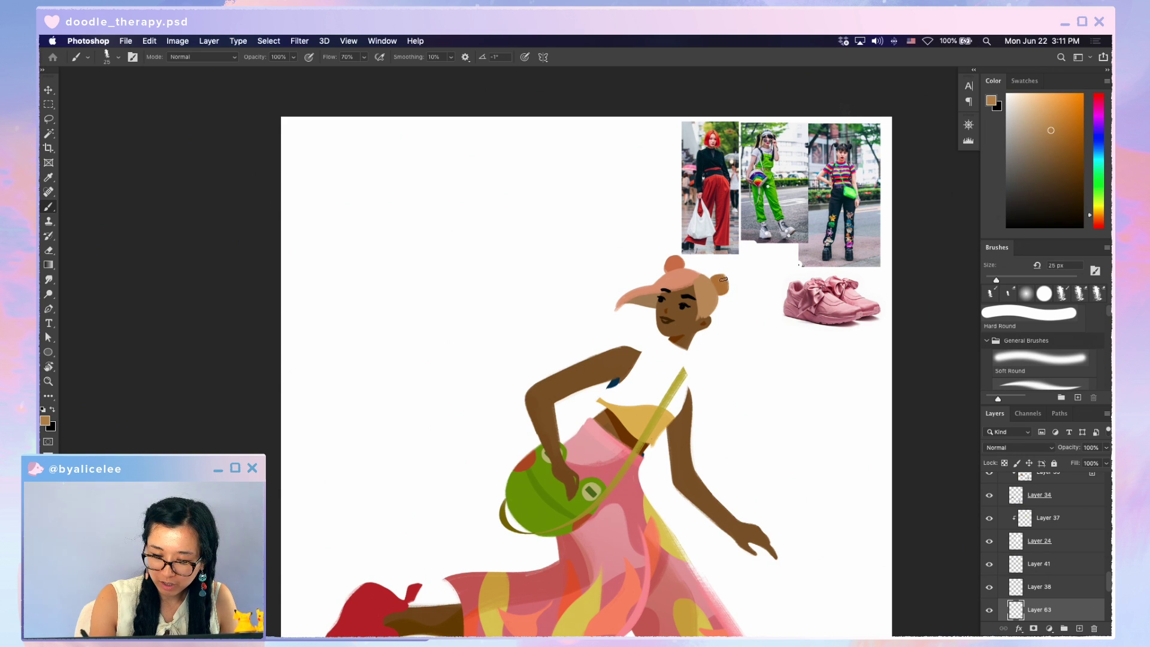
key("ctrl+t")
key("Return")
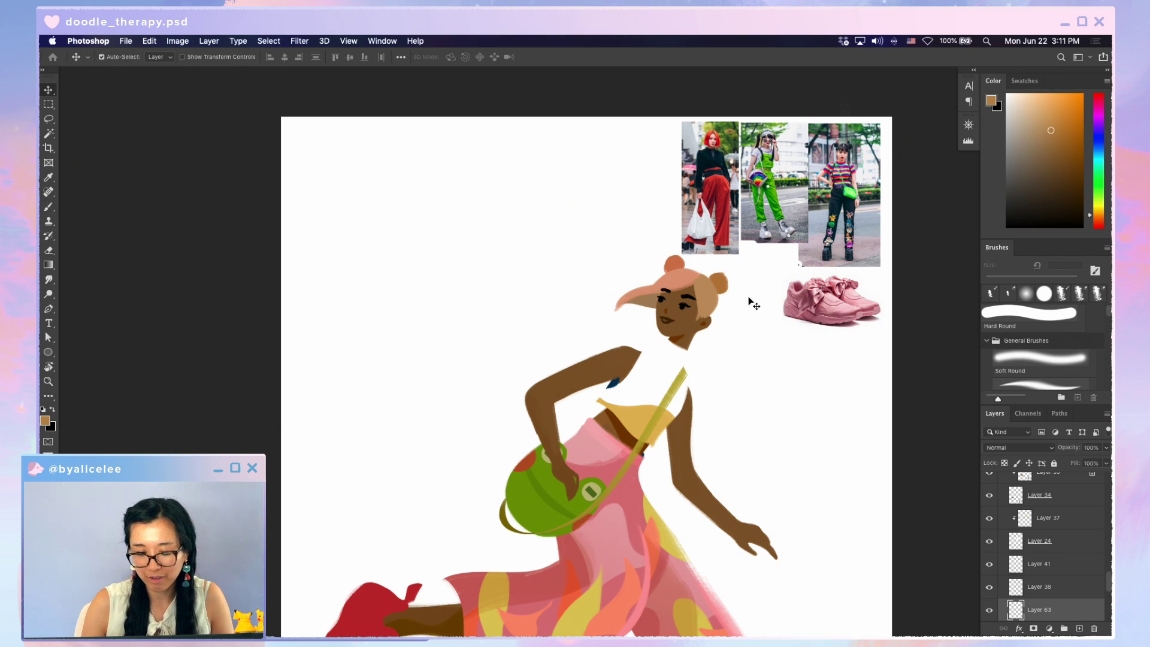
Select the top bun's layer, sample its salmon colour and fill out the bun with the 25 px brush
left_click(676, 260)
key("i")
left_click(680, 253)
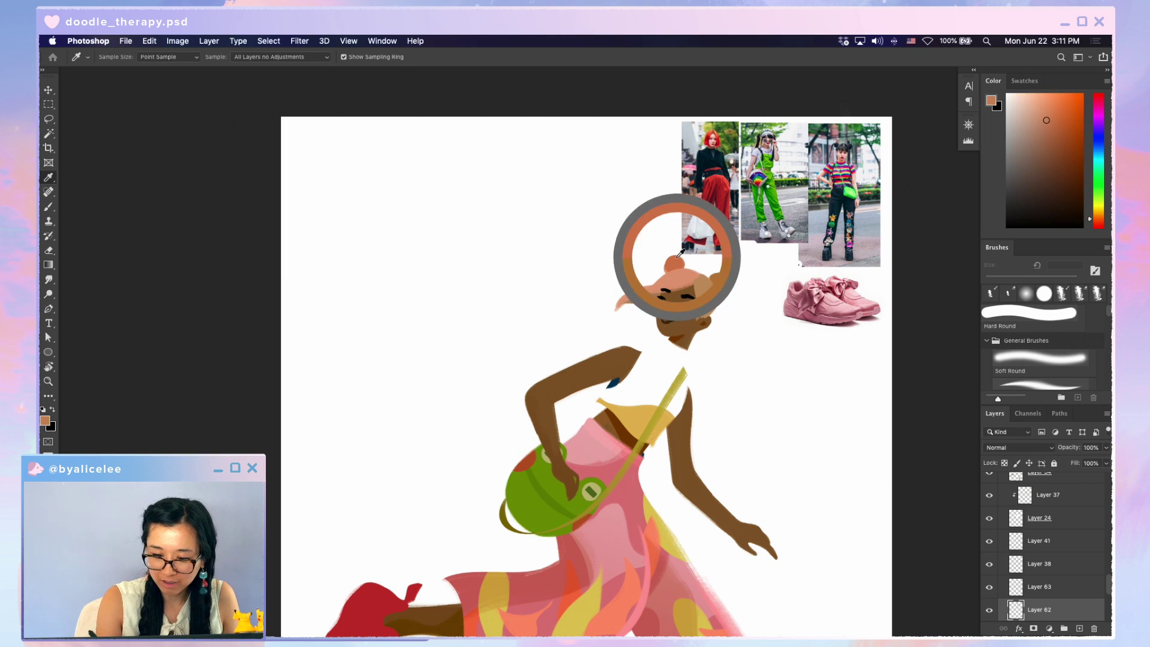
key("b")
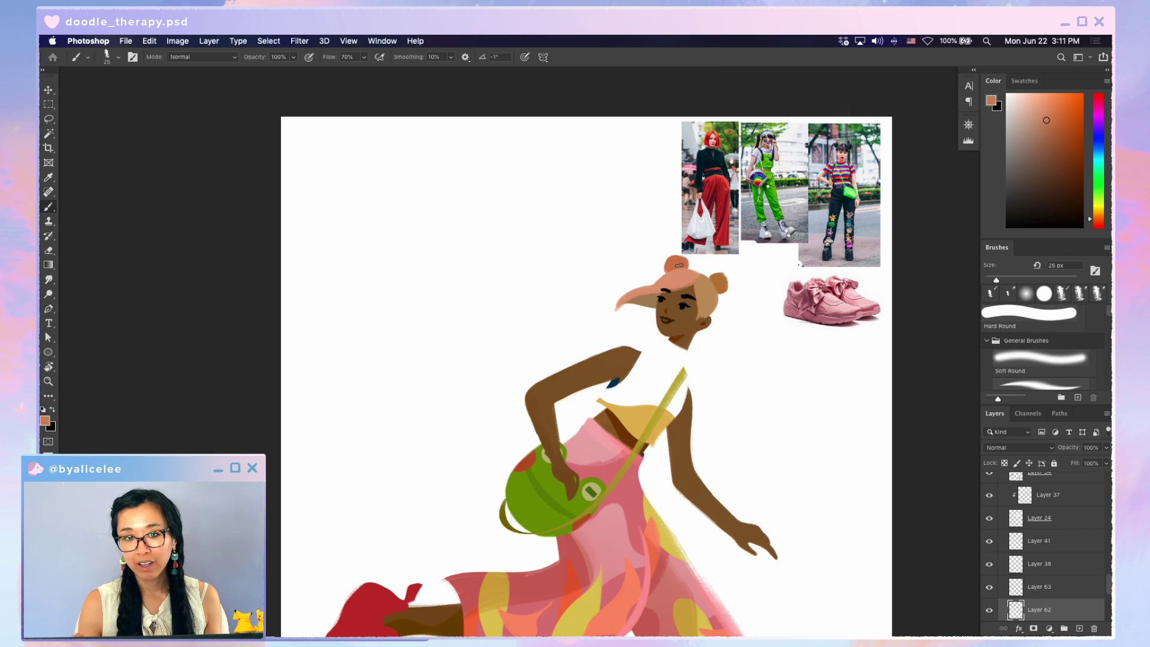
left_click_drag(737, 475, 748, 305)
key("super+minus")
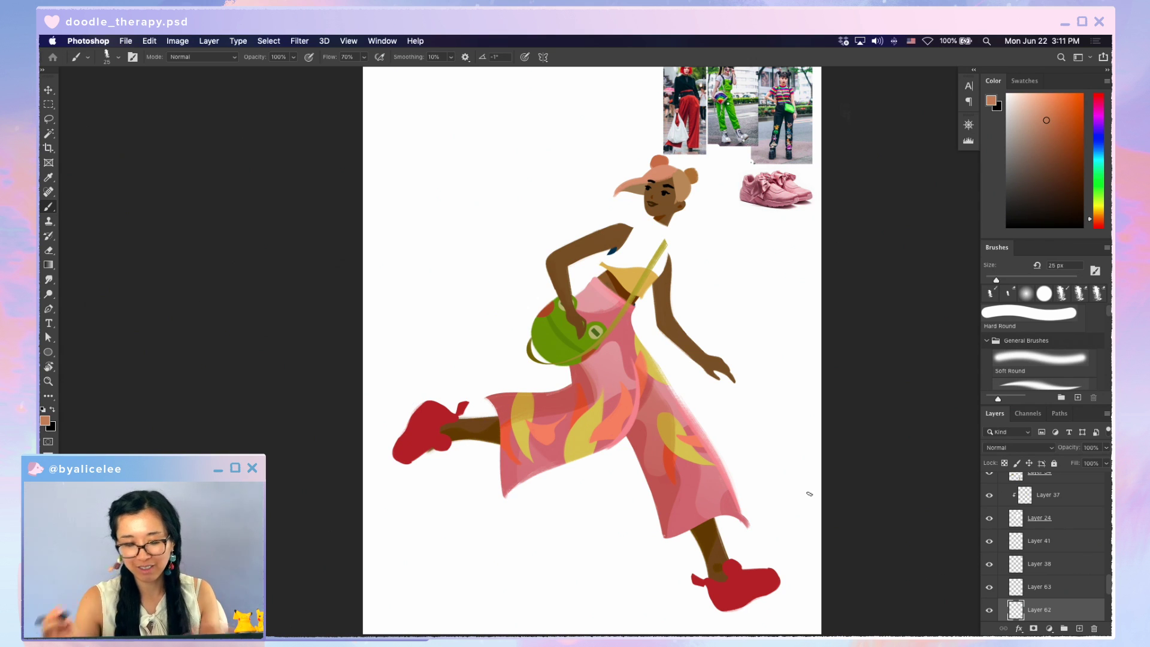
Scale the top bun down to about 80% with Free Transform
scroll(710, 274, "up", 3)
key("v")
key("ctrl+t")
left_click_drag(688, 156, 695, 147)
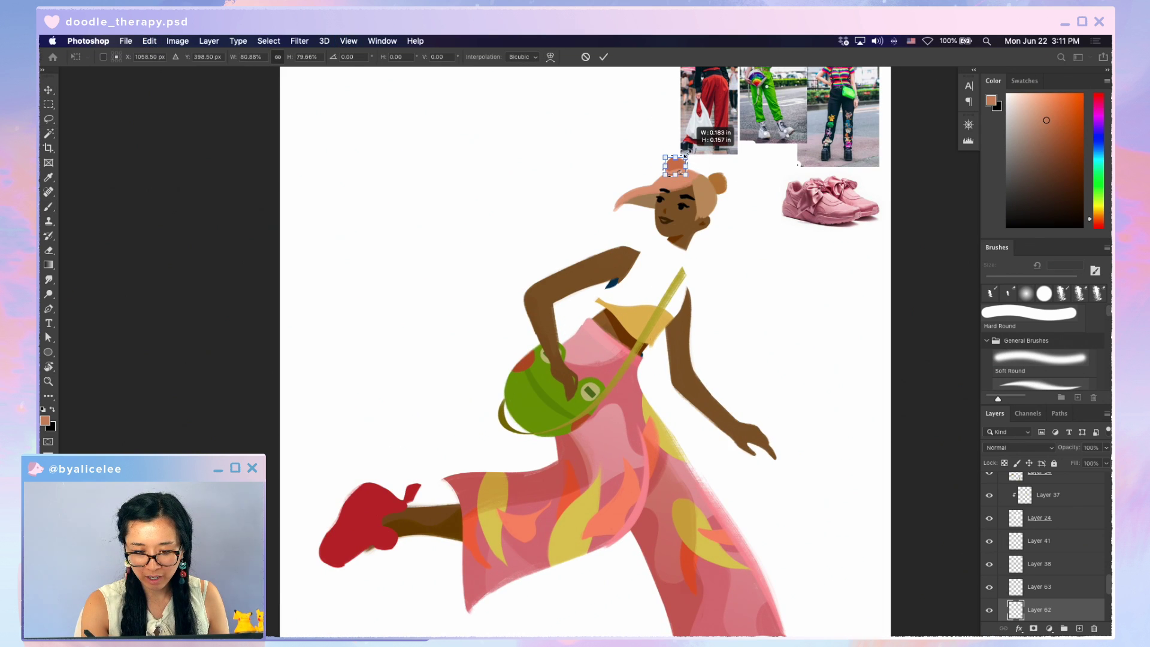
key("Return")
key("w")
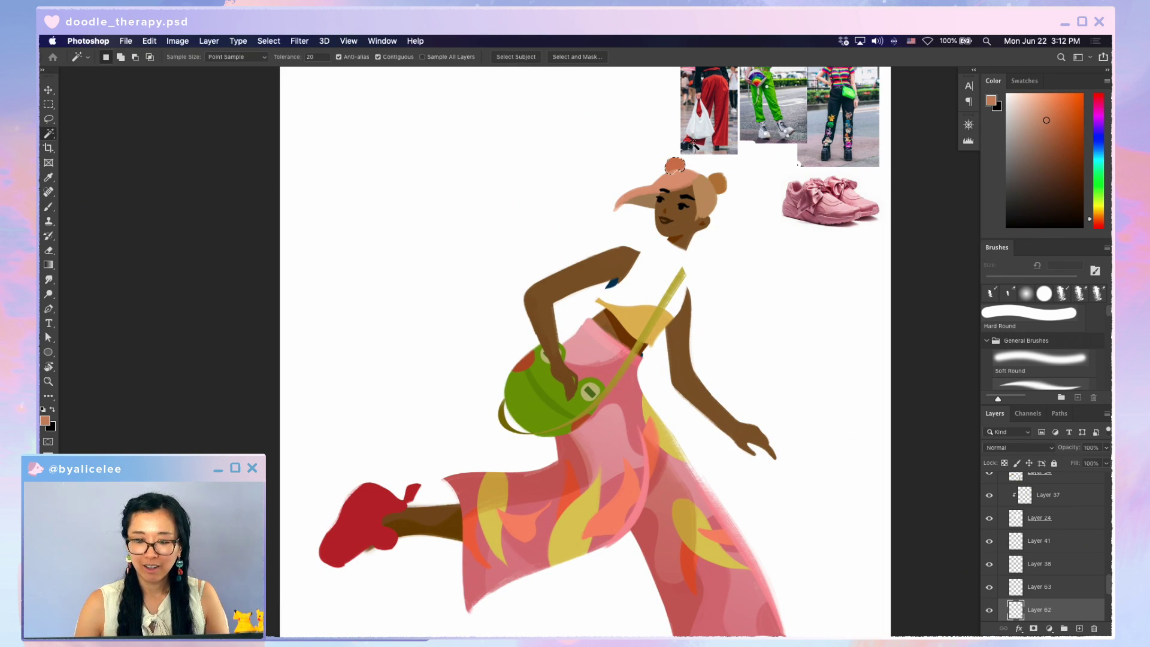
left_click_drag(701, 381, 683, 324)
key("e")
left_click(592, 218, "ctrl")
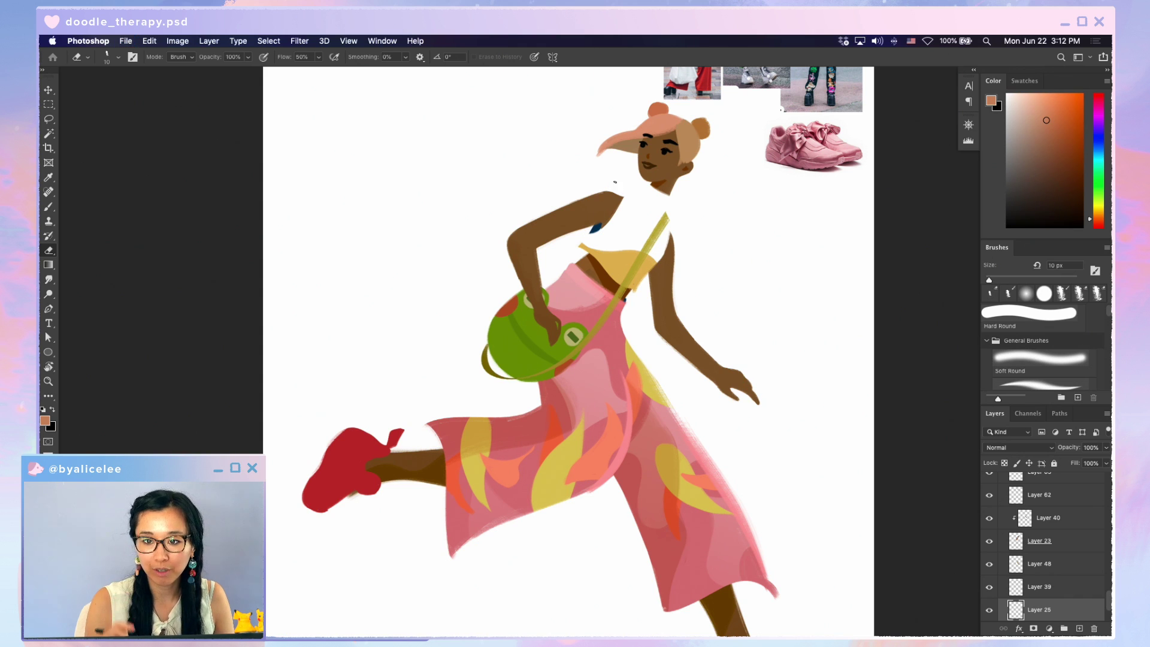
Select the yellow shirt-hem shading layer and set its hue to +21 and lightness to +16 with Hue/Saturation
mouse_move(691, 282)
left_mouse_down()
mouse_move(703, 220)
mouse_move(682, 194)
mouse_move(716, 267)
mouse_move(675, 214)
left_mouse_up()
key("v")
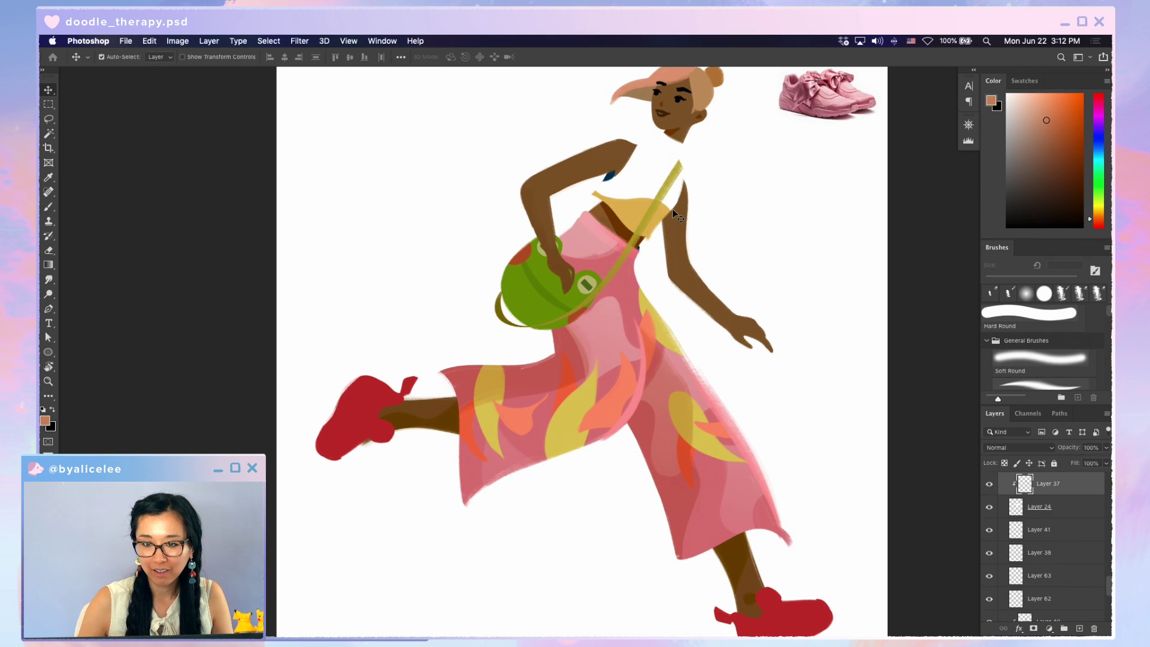
key("super+u")
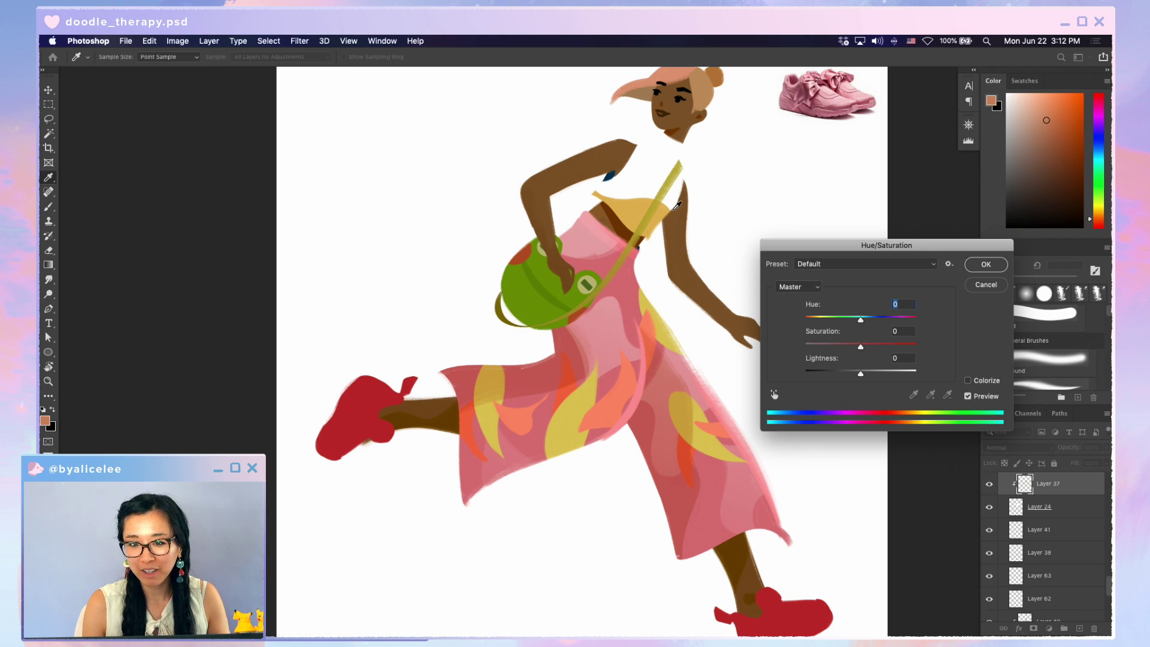
left_click_drag(908, 248, 880, 190)
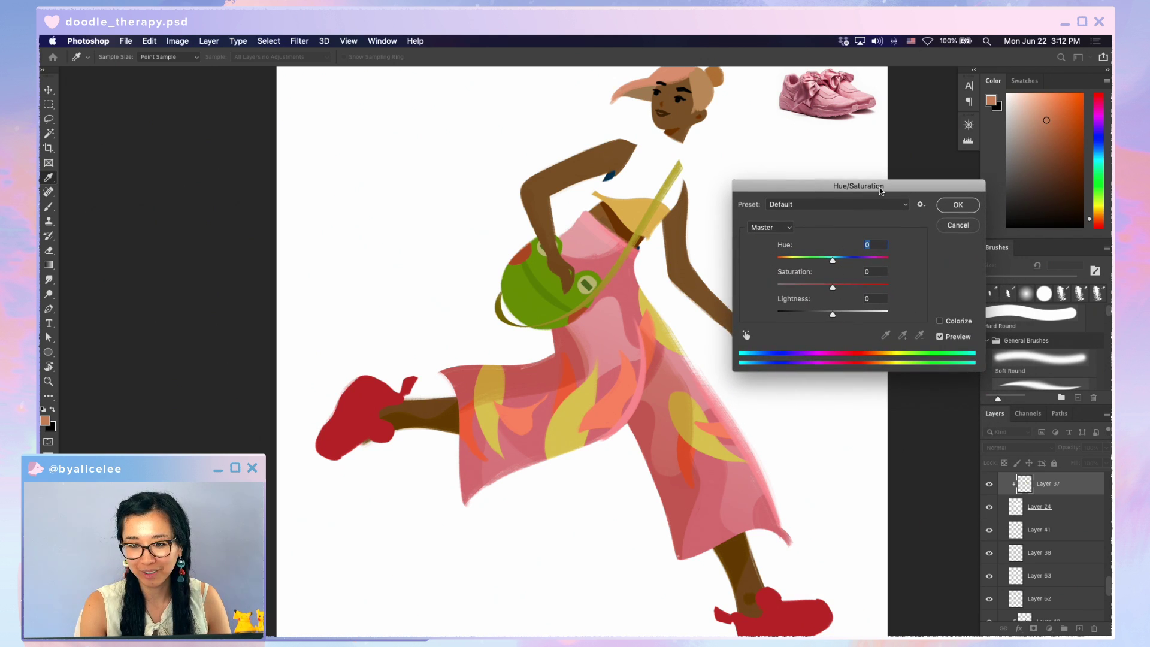
mouse_move(845, 261)
left_mouse_down()
mouse_move(834, 263)
mouse_move(846, 265)
left_mouse_up()
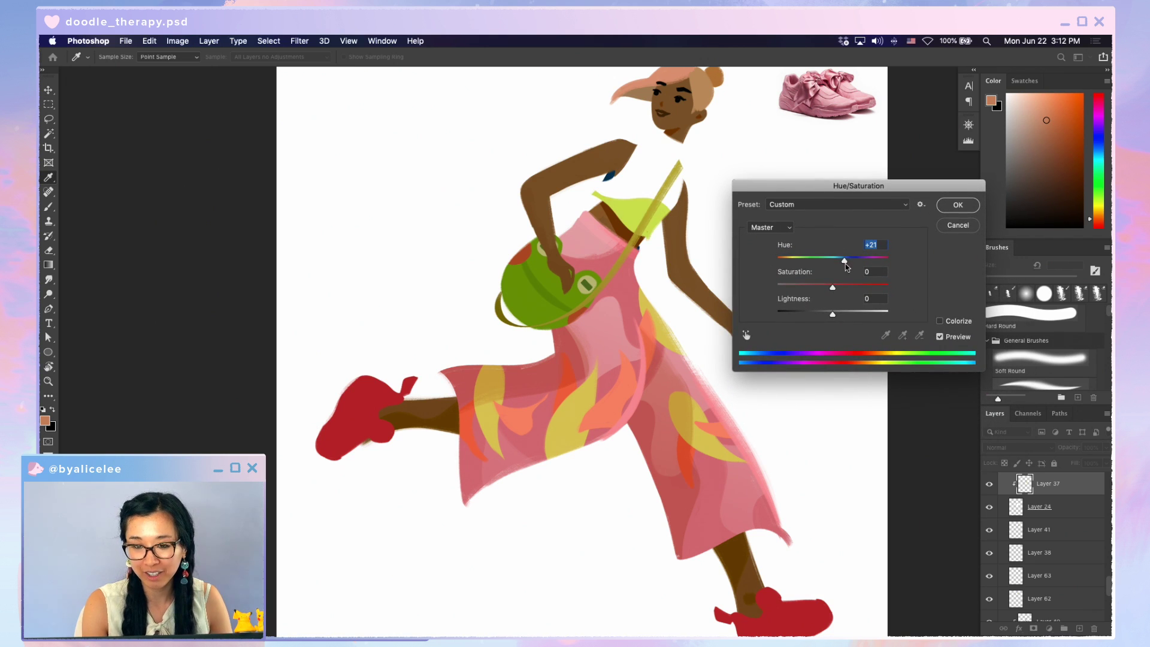
left_click(842, 312)
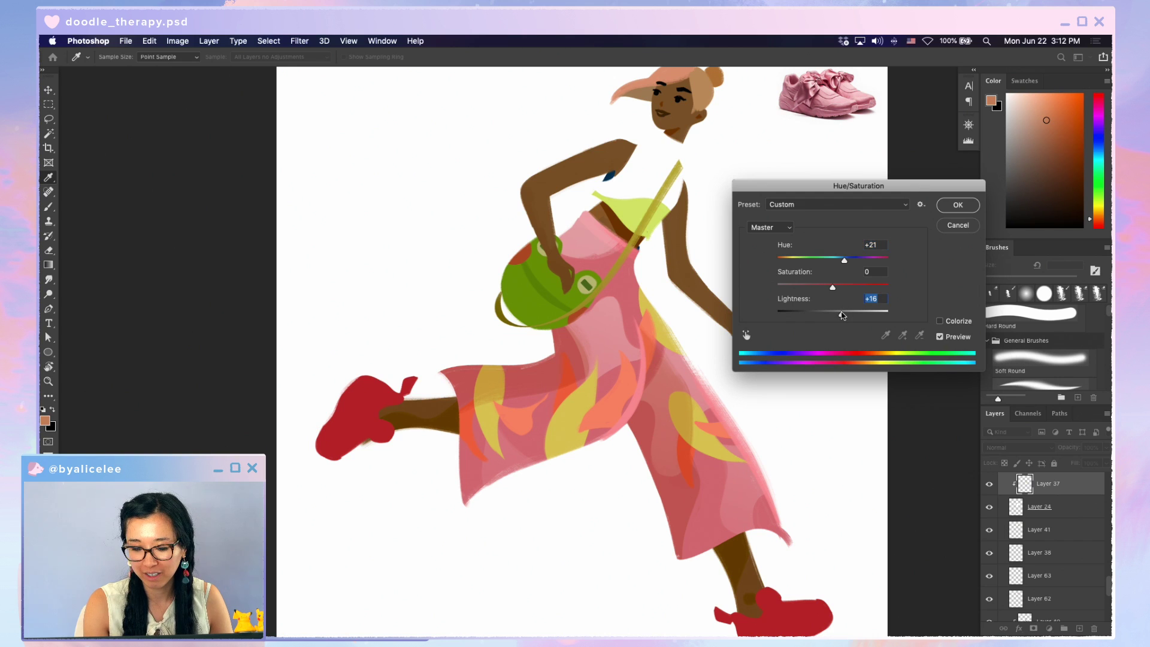
left_click(959, 204)
left_click_drag(747, 304, 757, 429)
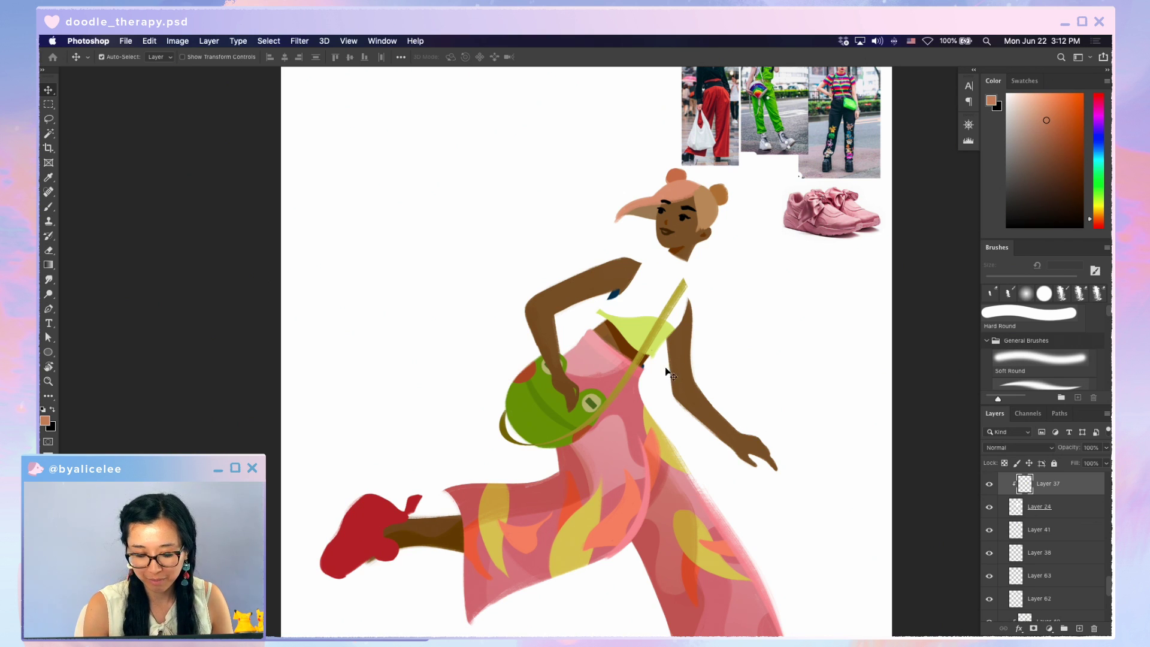
Erase the rough edges along the rear calf and ankle on the leg layer and save the document
left_click(665, 342)
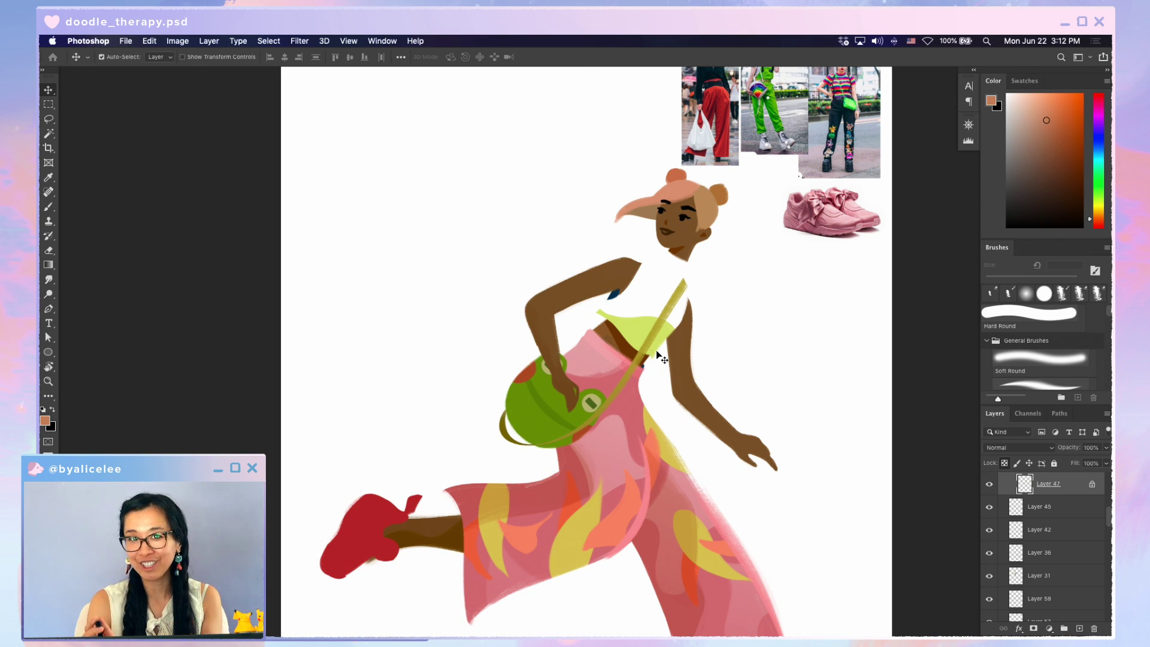
scroll(657, 354, "left", 5)
left_click(566, 462)
key("r")
mouse_move(545, 542)
left_mouse_down()
mouse_move(607, 544)
mouse_move(749, 323)
left_mouse_up()
key("e")
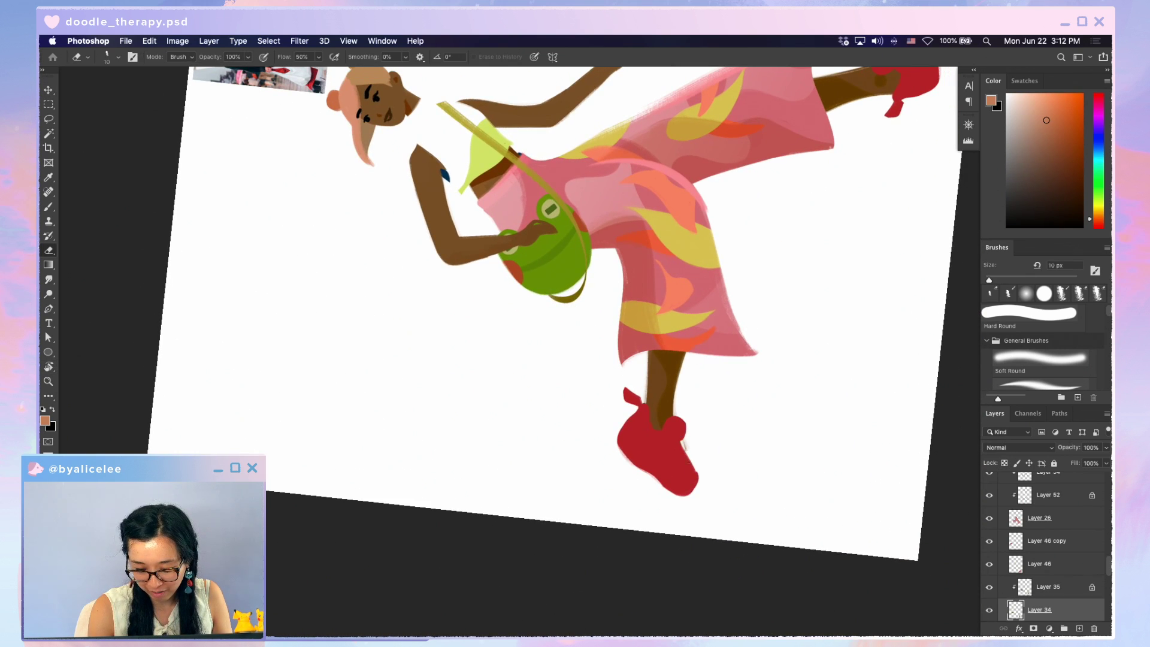
left_click_drag(675, 434, 678, 439)
mouse_move(672, 383)
left_mouse_down()
mouse_move(677, 400)
mouse_move(672, 367)
mouse_move(676, 410)
left_mouse_up()
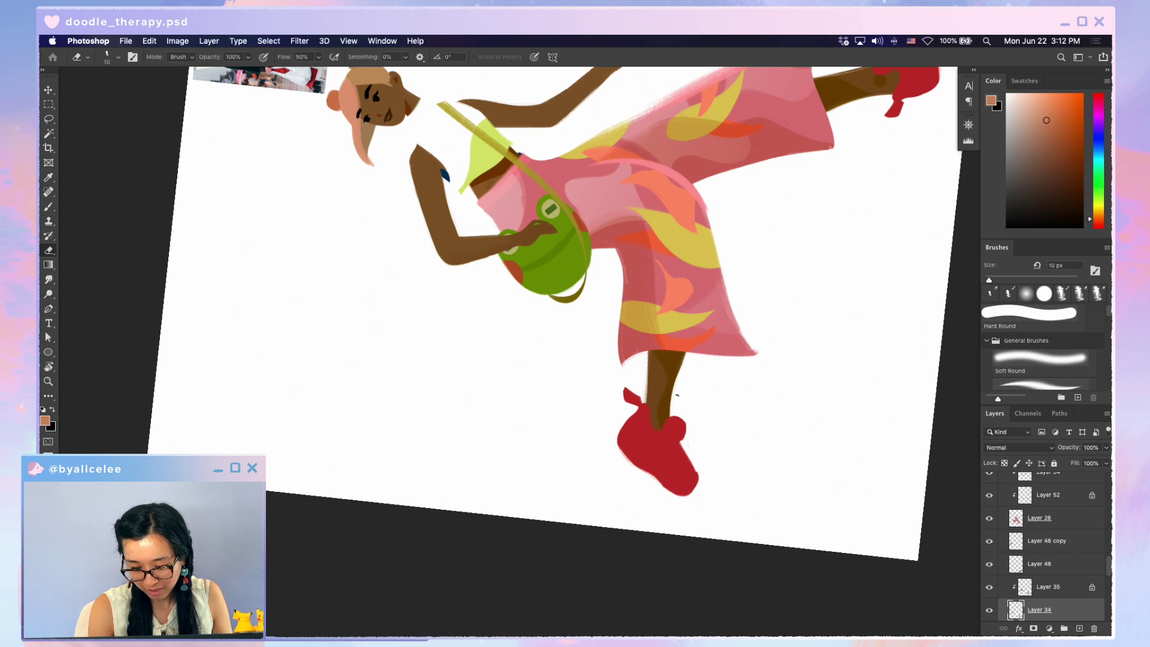
left_click_drag(683, 358, 676, 385)
key("Escape")
left_click_drag(794, 488, 731, 419)
key("super+s")
Create a new layer and move it beneath the trousers' base layer
left_click(781, 501, "super")
key("super+shift+n")
key("Return")
key("super+bracketleft")
Paint the inside of the rear trouser leg's opening in the shoe's sampled red with a 90 px brush, and send the layer to the back
key("d")
key("i")
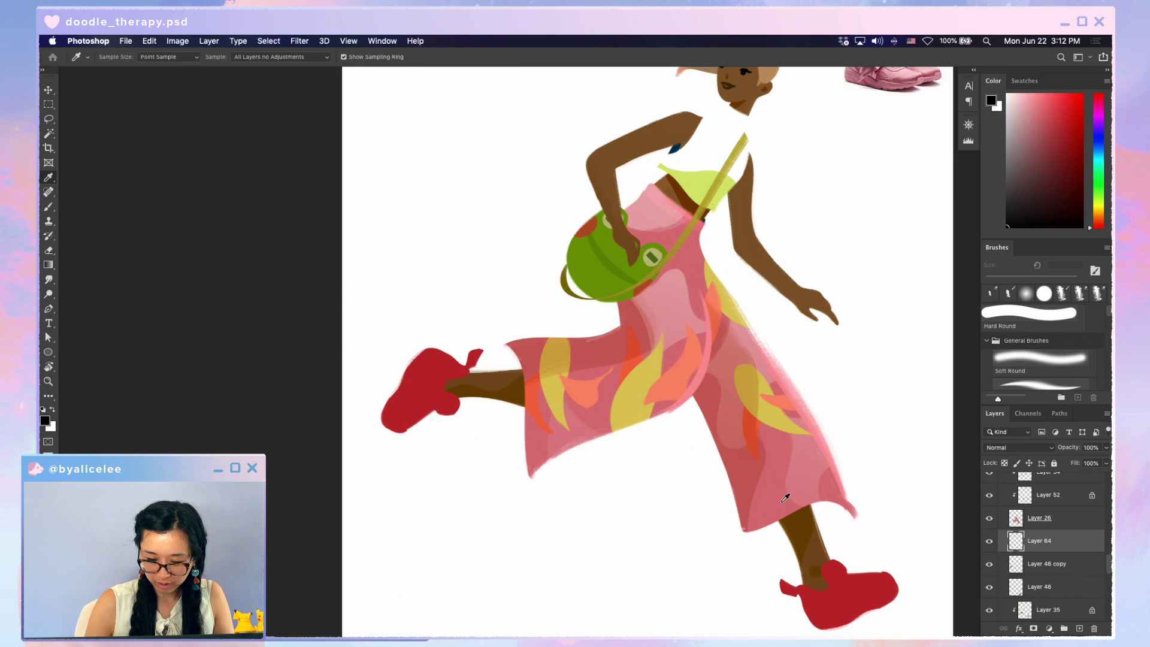
left_click(847, 579)
key("b")
key("bracketright")
key("bracketright")
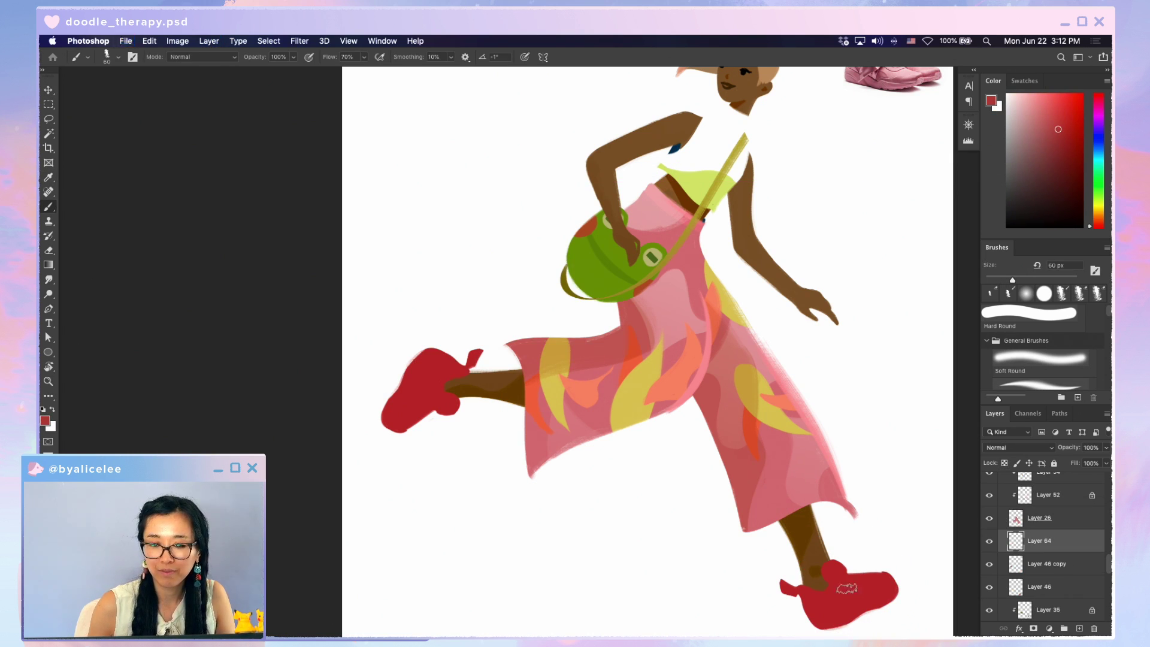
key("bracketright")
key("bracketright")
key("bracketright")
left_click_drag(497, 353, 524, 358)
mouse_move(519, 393)
left_mouse_down()
mouse_move(515, 350)
mouse_move(539, 435)
mouse_move(519, 406)
mouse_move(543, 432)
left_mouse_up()
key("super+shift+bracketleft")
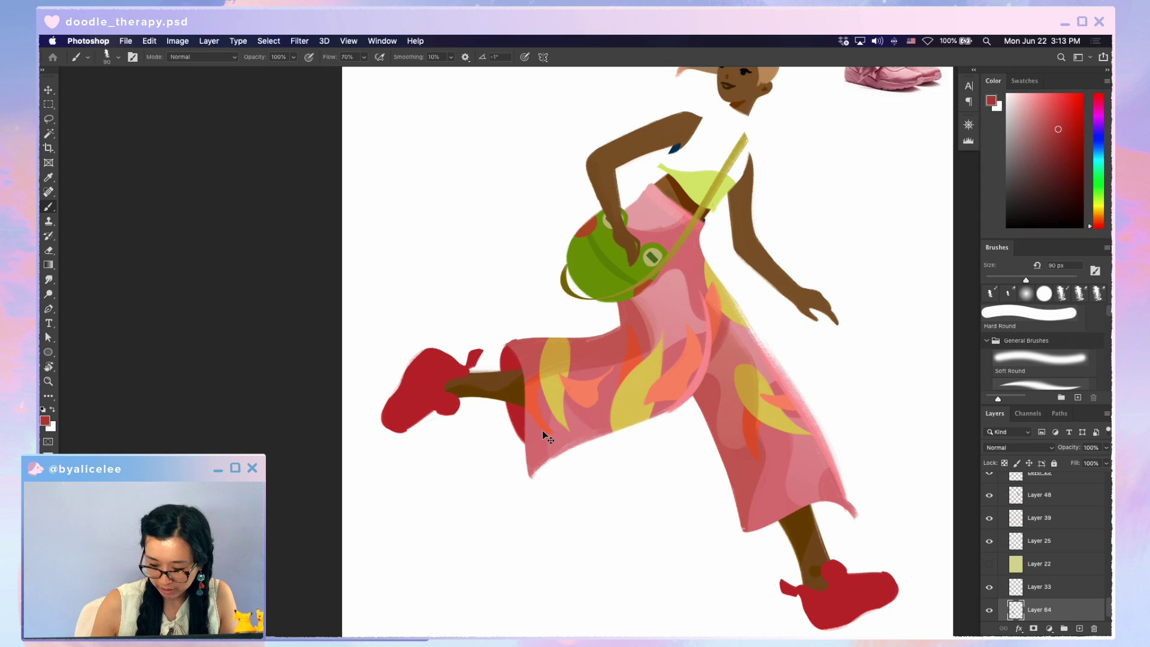
Clean up the outer edge of the red rear trouser opening with the eraser
key("e")
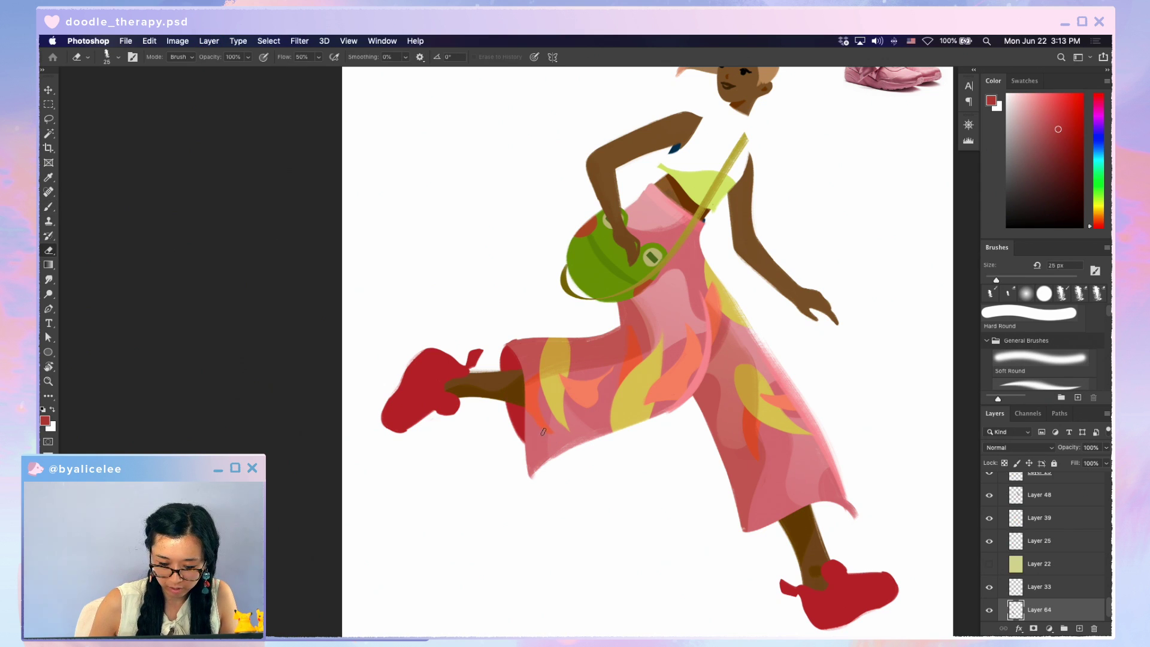
mouse_move(516, 335)
left_mouse_down()
mouse_move(497, 350)
mouse_move(515, 420)
mouse_move(503, 384)
left_mouse_up()
mouse_move(546, 461)
left_mouse_down()
mouse_move(521, 353)
mouse_move(536, 426)
mouse_move(557, 440)
mouse_move(509, 340)
left_mouse_up()
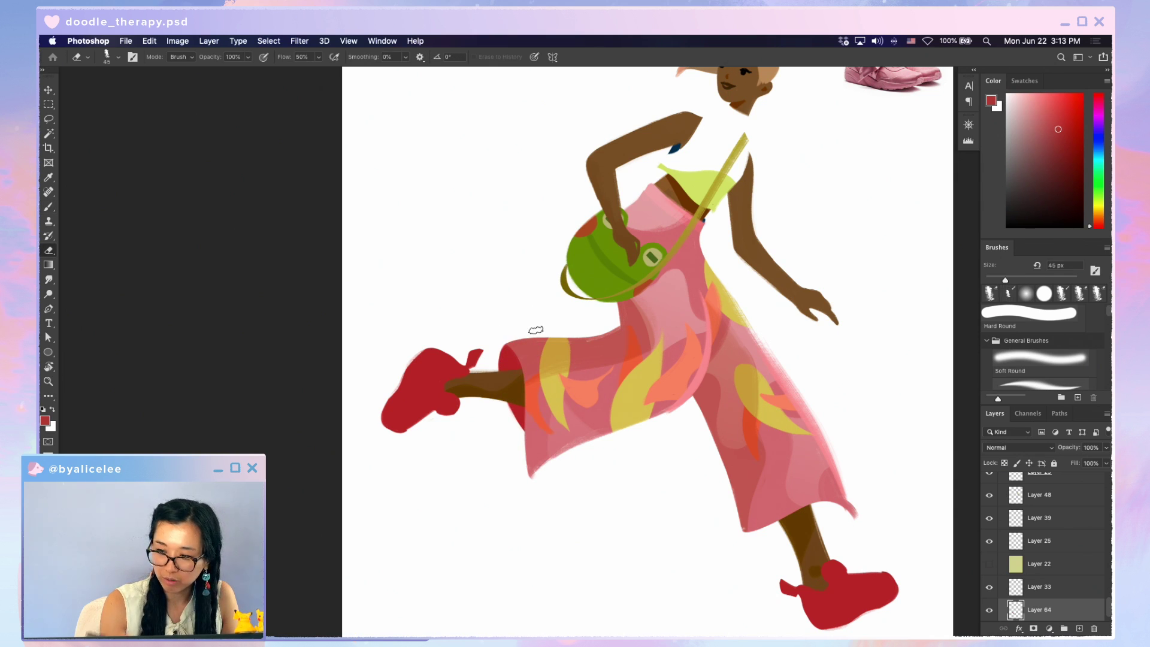
Paint the inside of the front trouser leg's opening in the same red with a smaller brush, and trim its edge with the eraser
key("b")
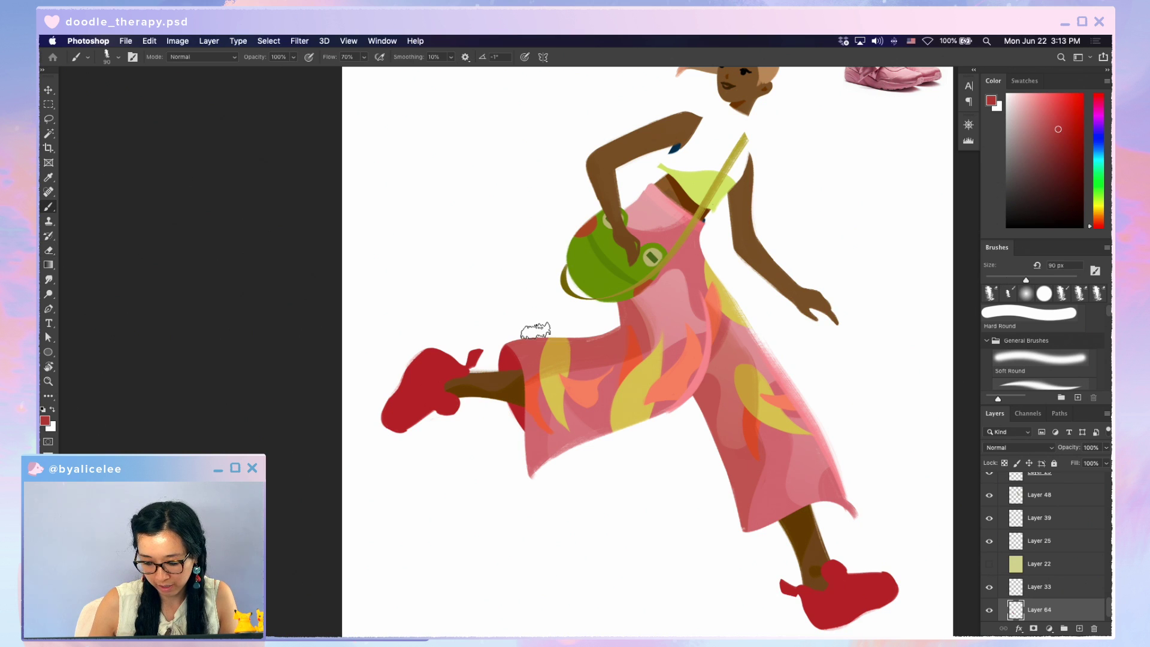
scroll(741, 451, "down", 5)
scroll(741, 451, "right", 5)
key("bracketleft")
key("bracketleft")
key("bracketleft")
key("bracketleft")
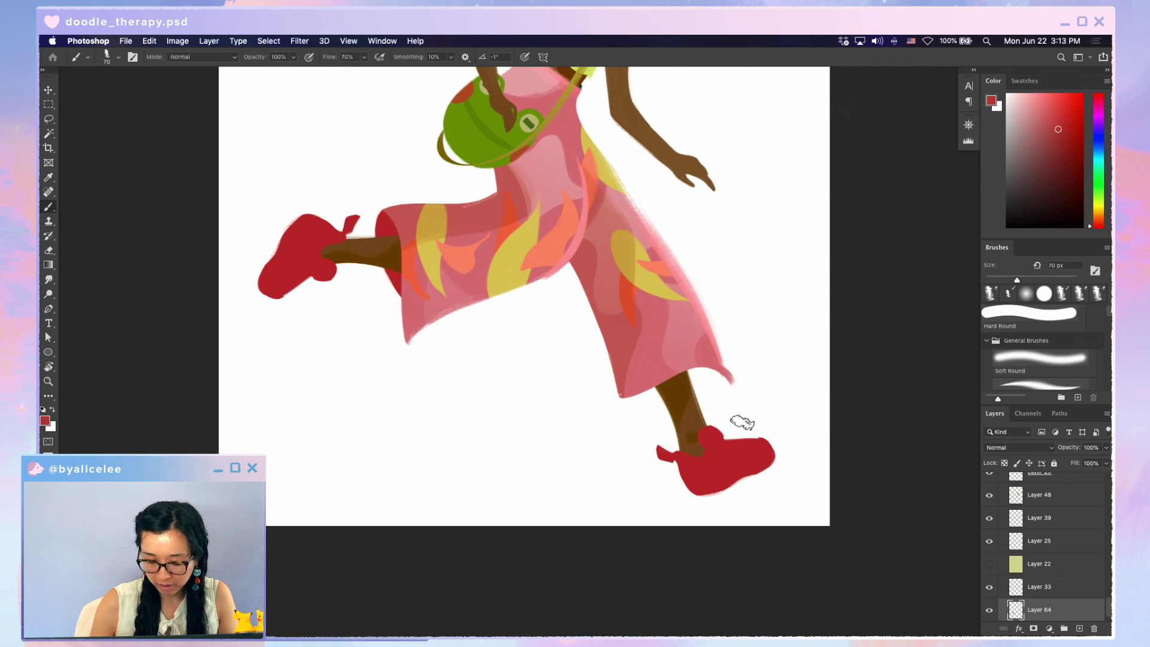
mouse_move(698, 383)
left_mouse_down()
mouse_move(660, 365)
mouse_move(707, 377)
mouse_move(706, 514)
mouse_move(479, 593)
left_mouse_up()
key("r")
key("e")
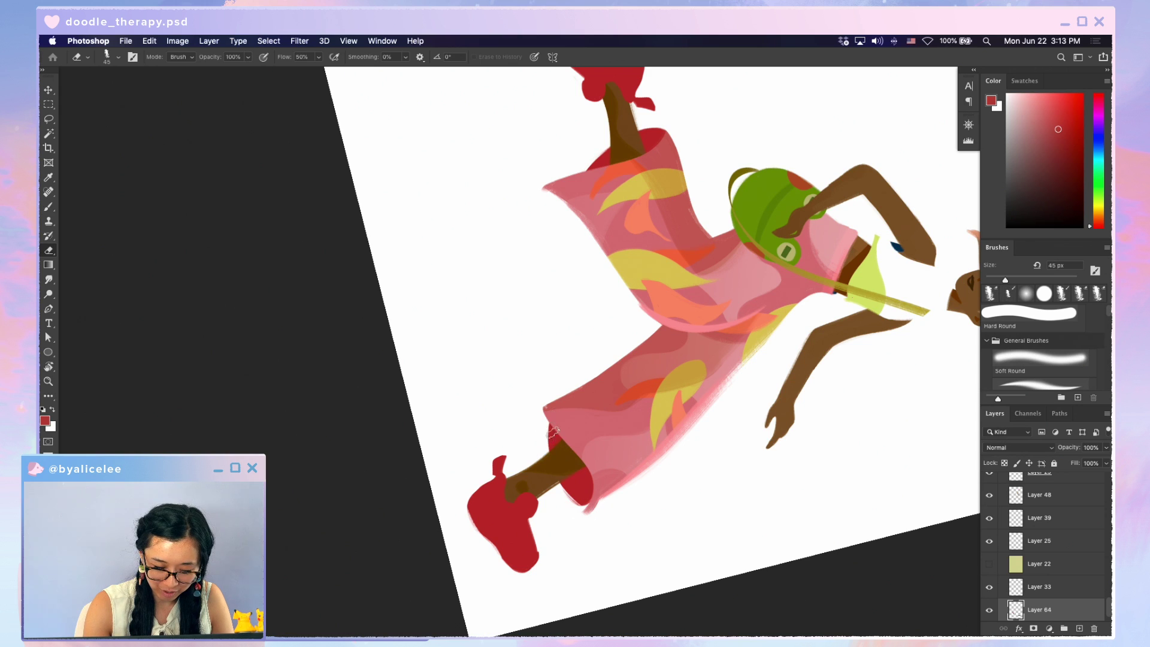
key("Escape")
scroll(725, 469, "down", 6)
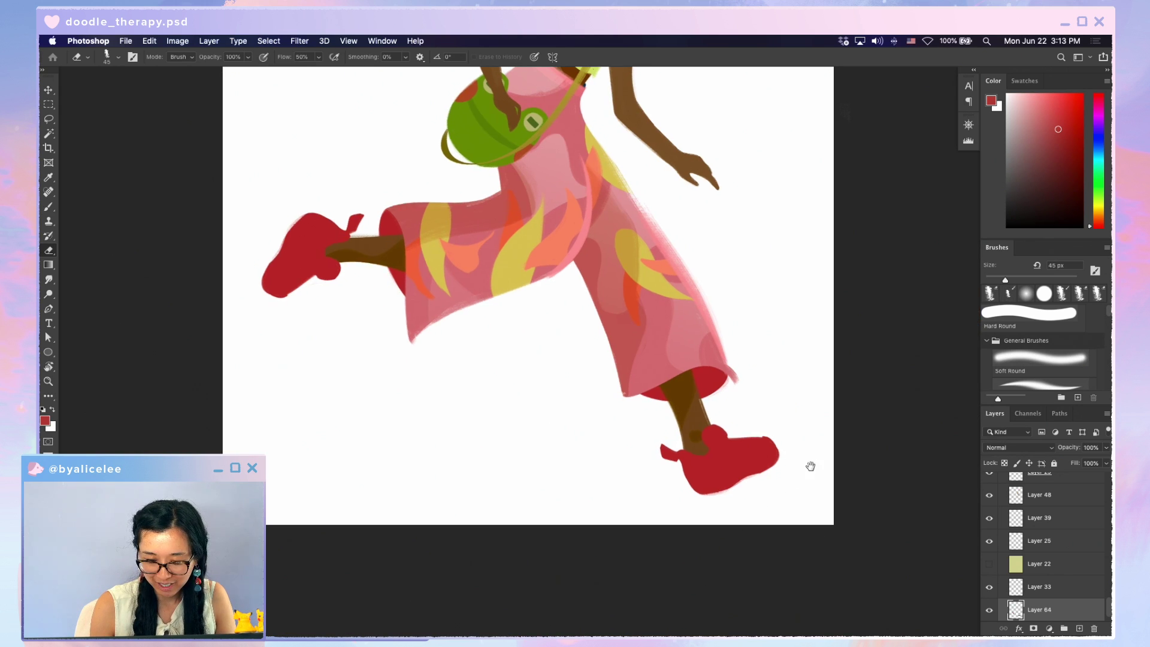
Refine the upper edge of the red rear trouser opening, alternating between brush and eraser at 45 px
key("v")
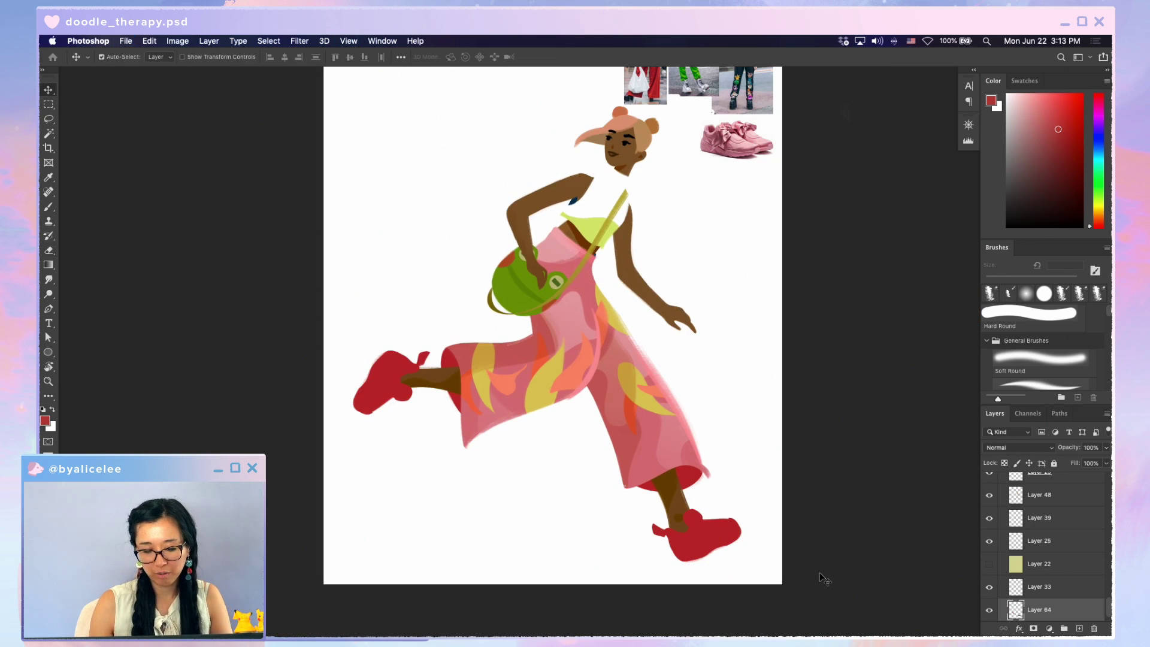
key("b")
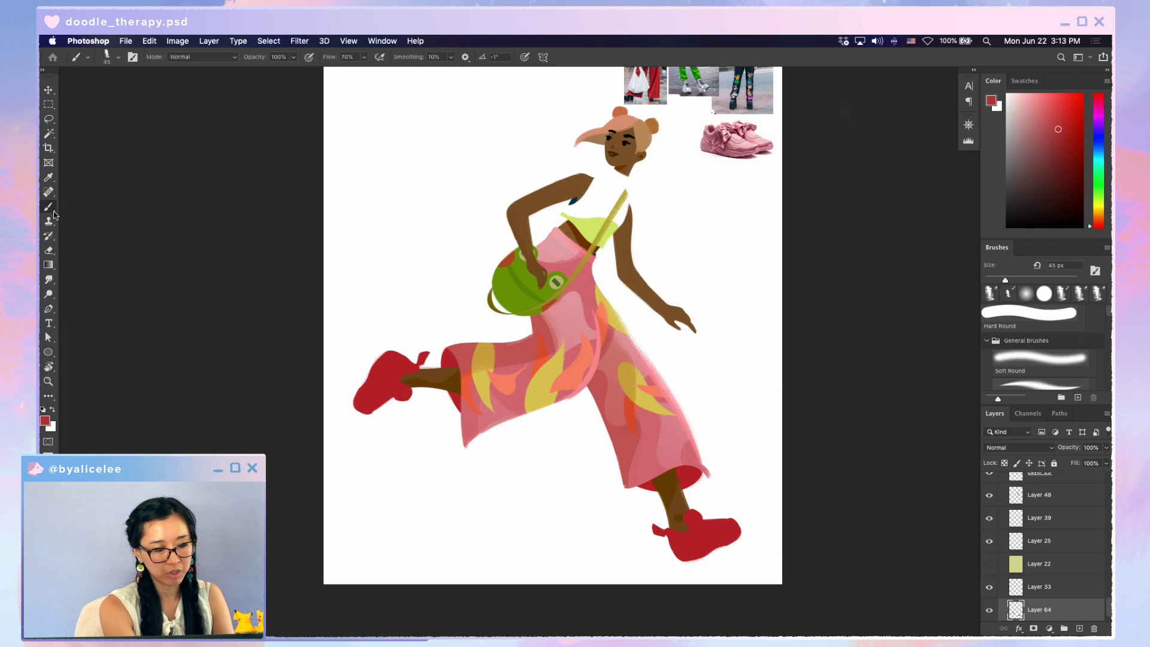
key("e")
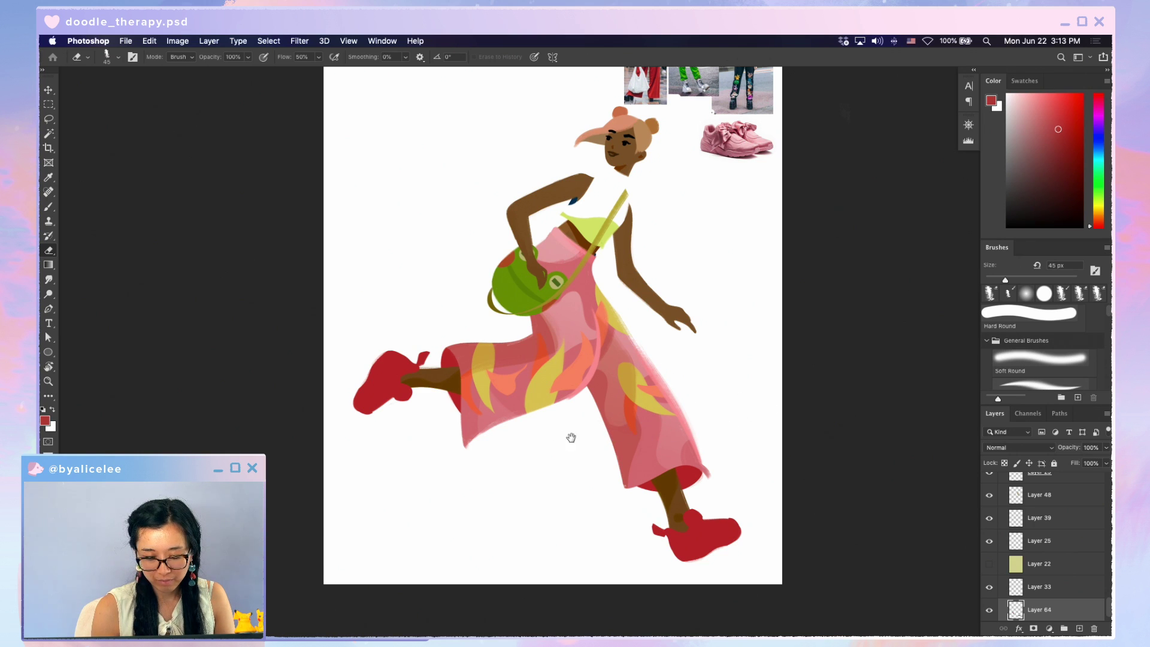
scroll(573, 437, "left", 5)
scroll(731, 314, "up", 3)
key("b")
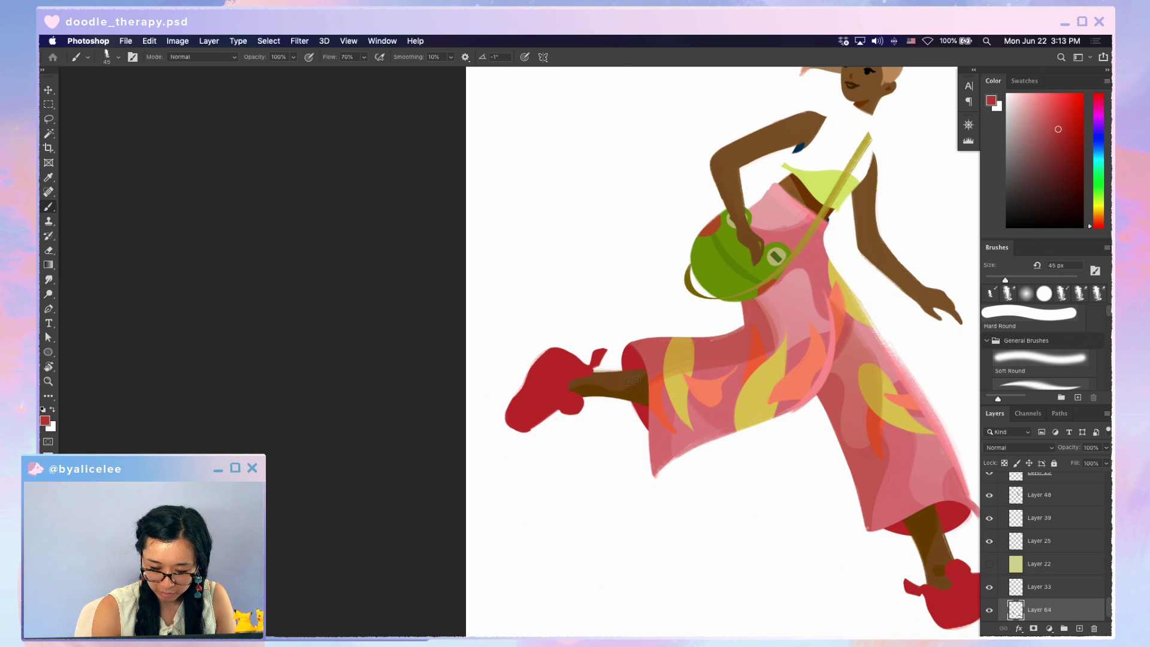
key("e")
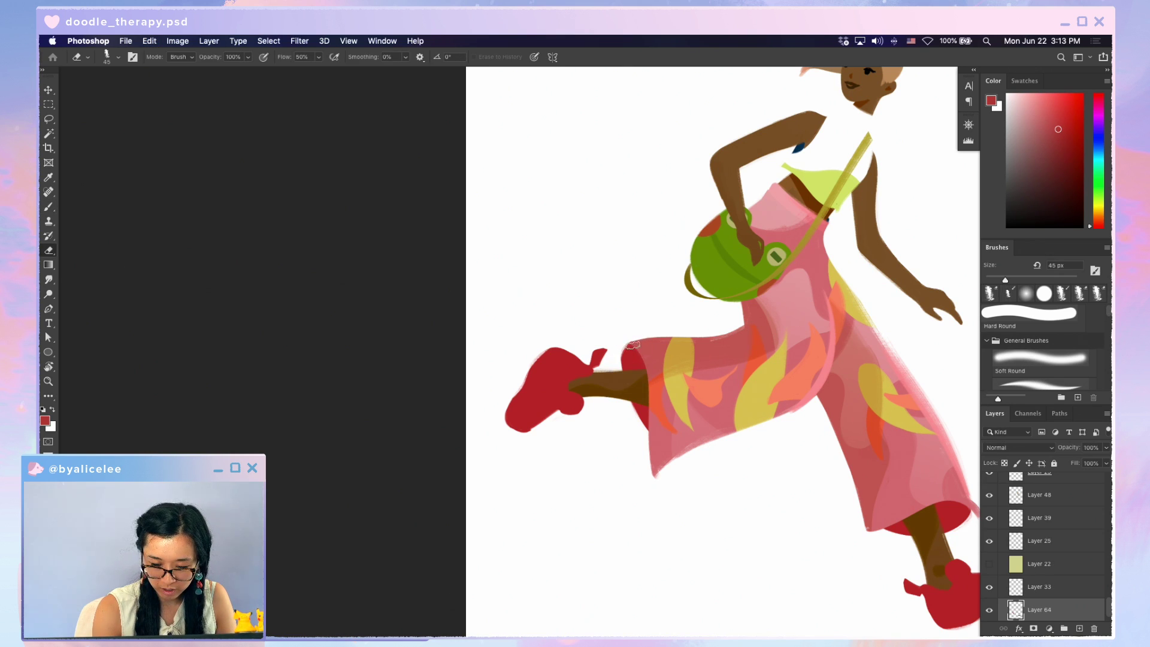
key("b")
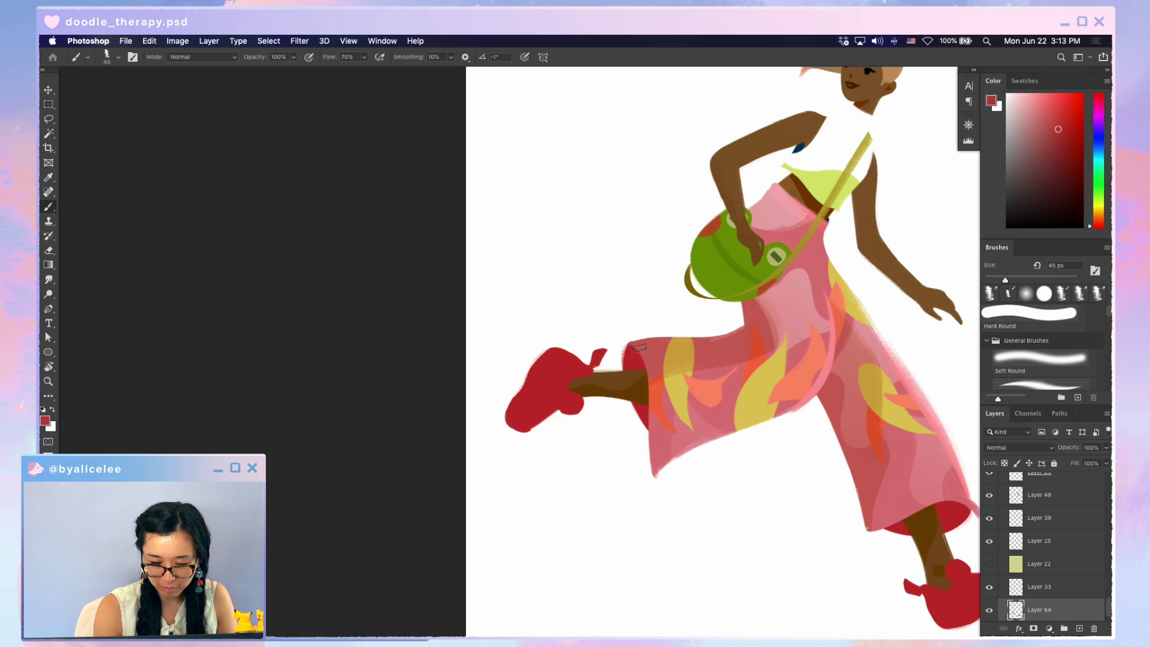
key("e")
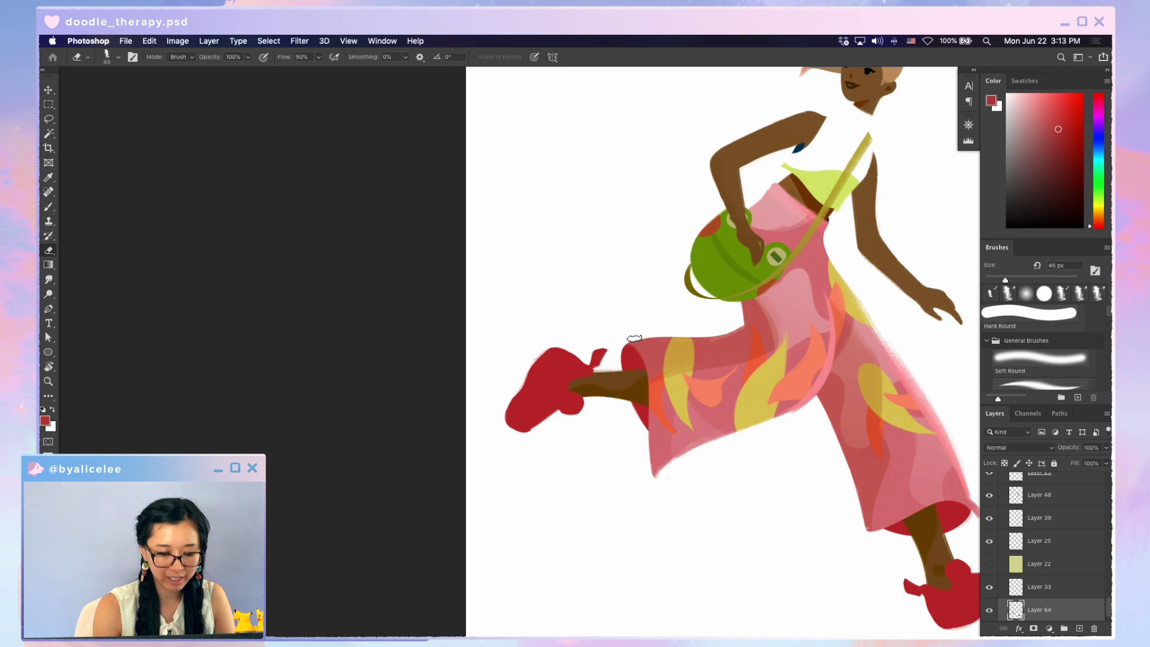
scroll(689, 467, "right", 5)
scroll(688, 467, "up", 2)
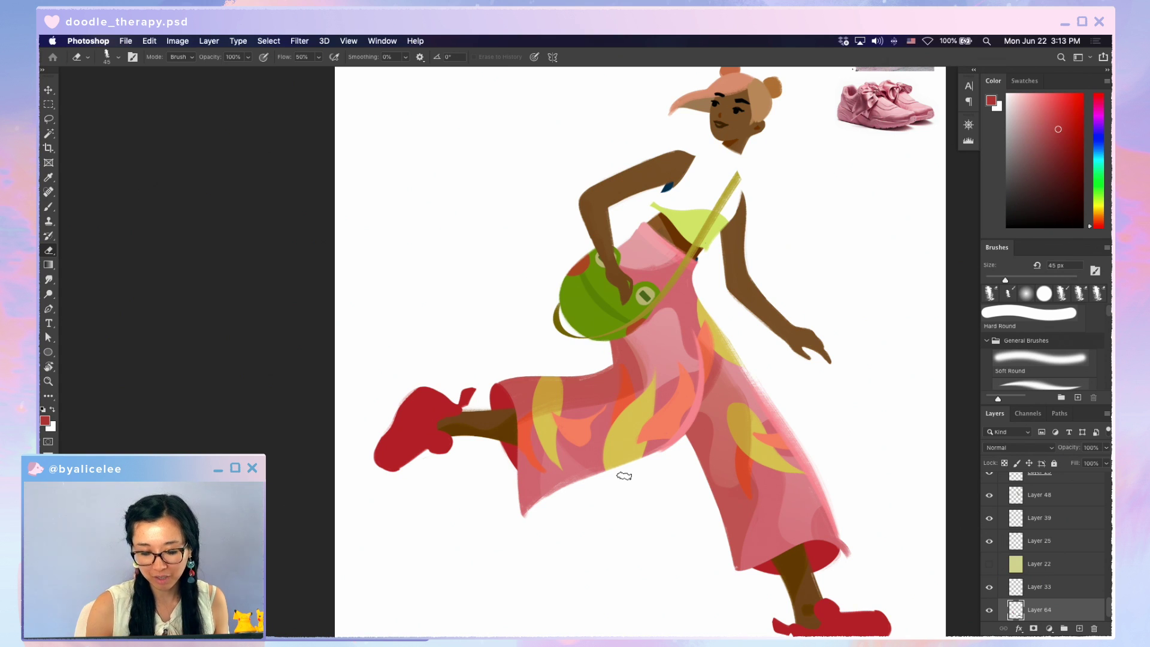
Select the trousers' Multiply shading layer and sample the dusky pink near the rear leg's upper crease as the brush colour
key("b")
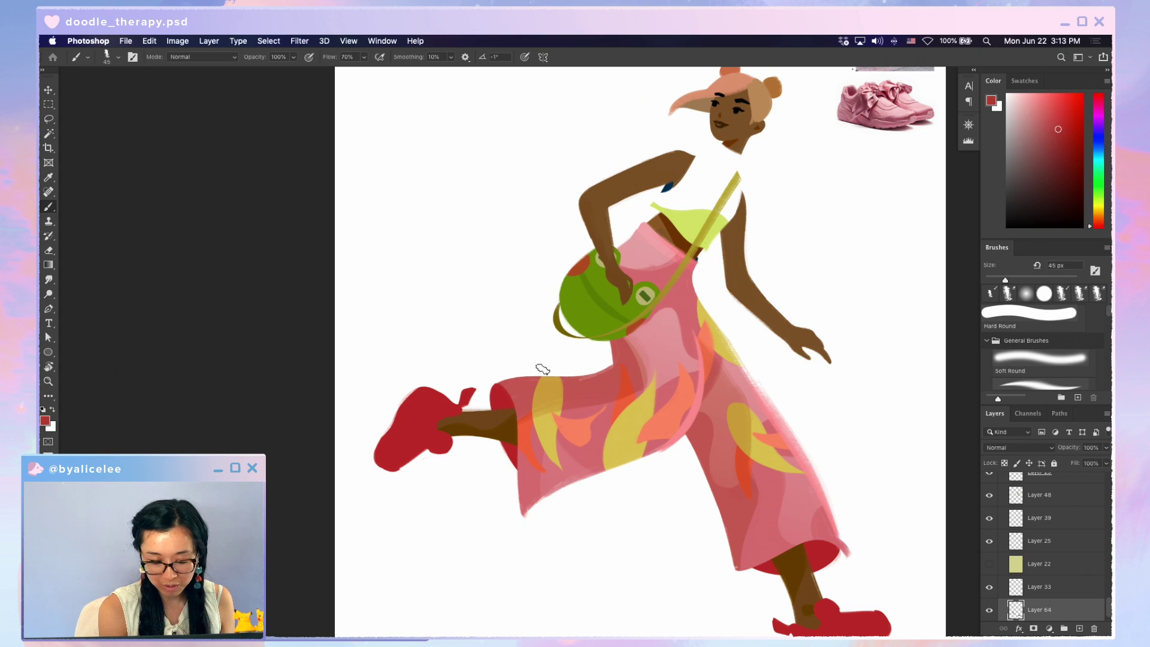
left_click_drag(764, 488, 625, 417)
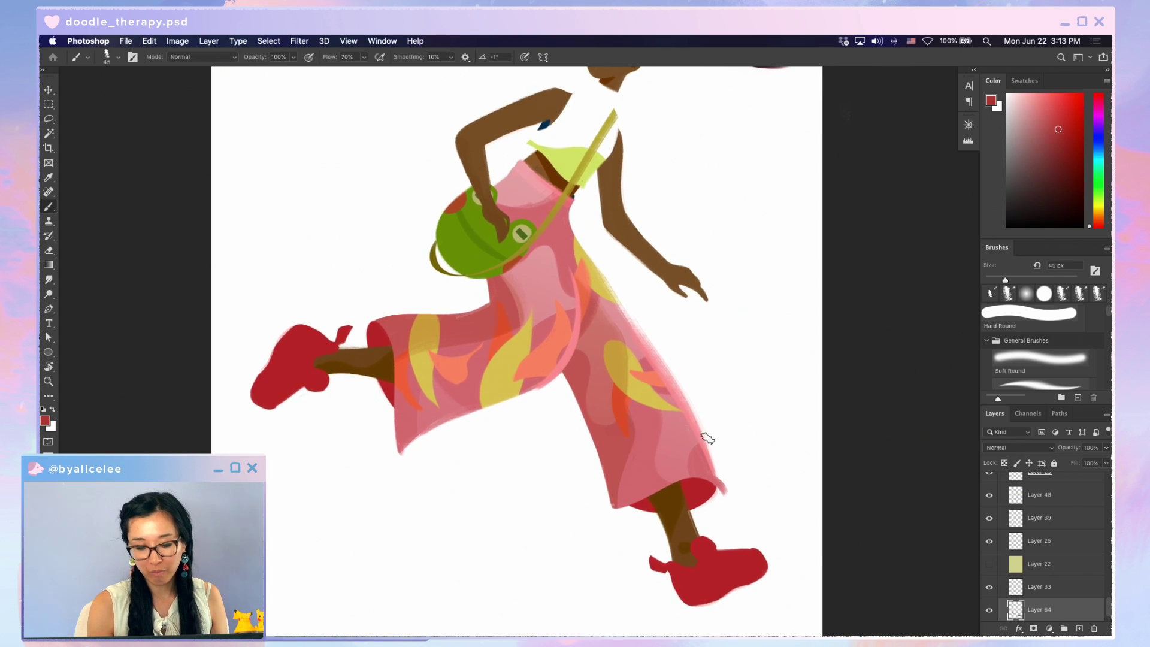
key("super+minus")
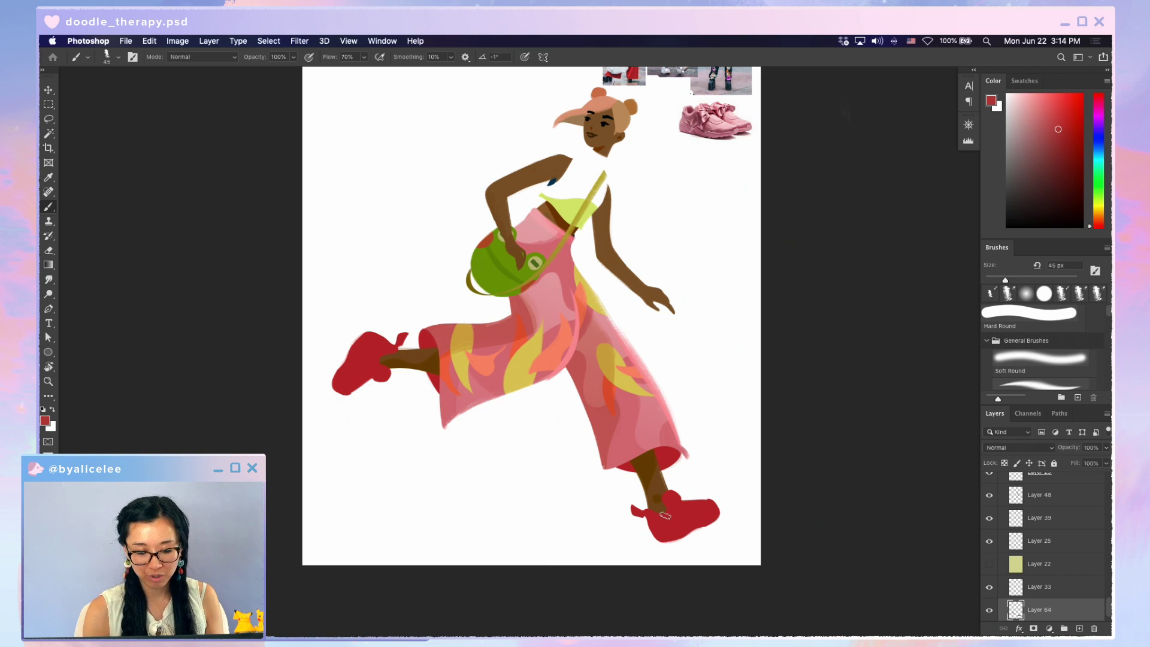
key("super+equal")
left_click(491, 308, "super")
key("b")
left_click(492, 308, "alt")
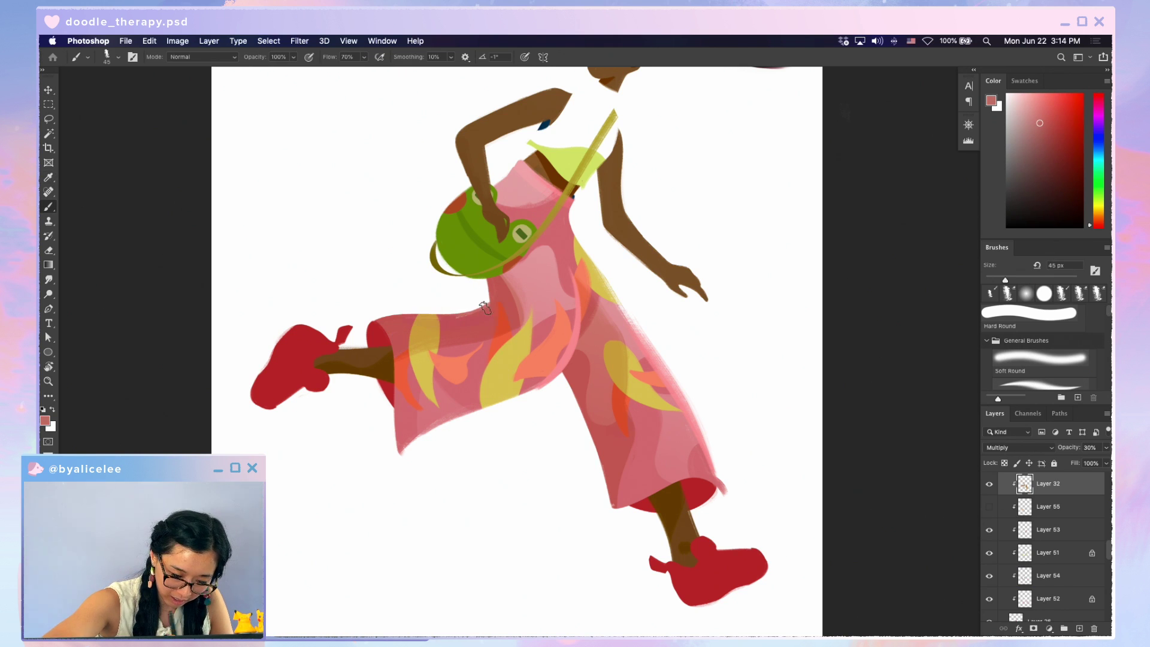
left_click_drag(629, 514, 788, 545)
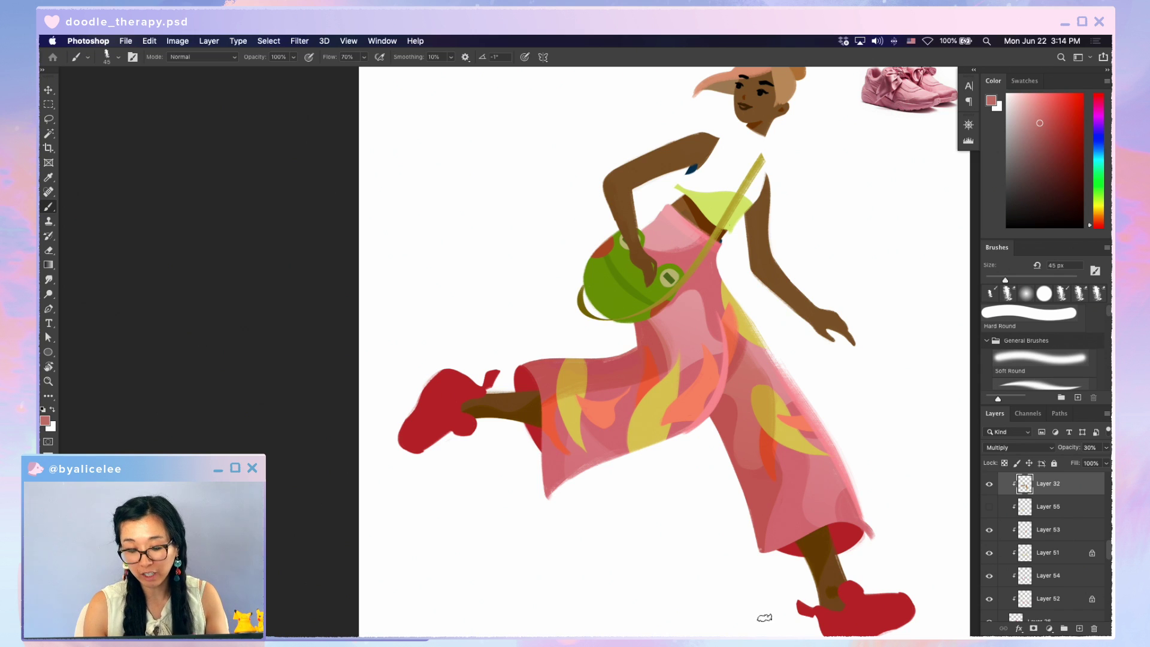
scroll(733, 422, "right", 3)
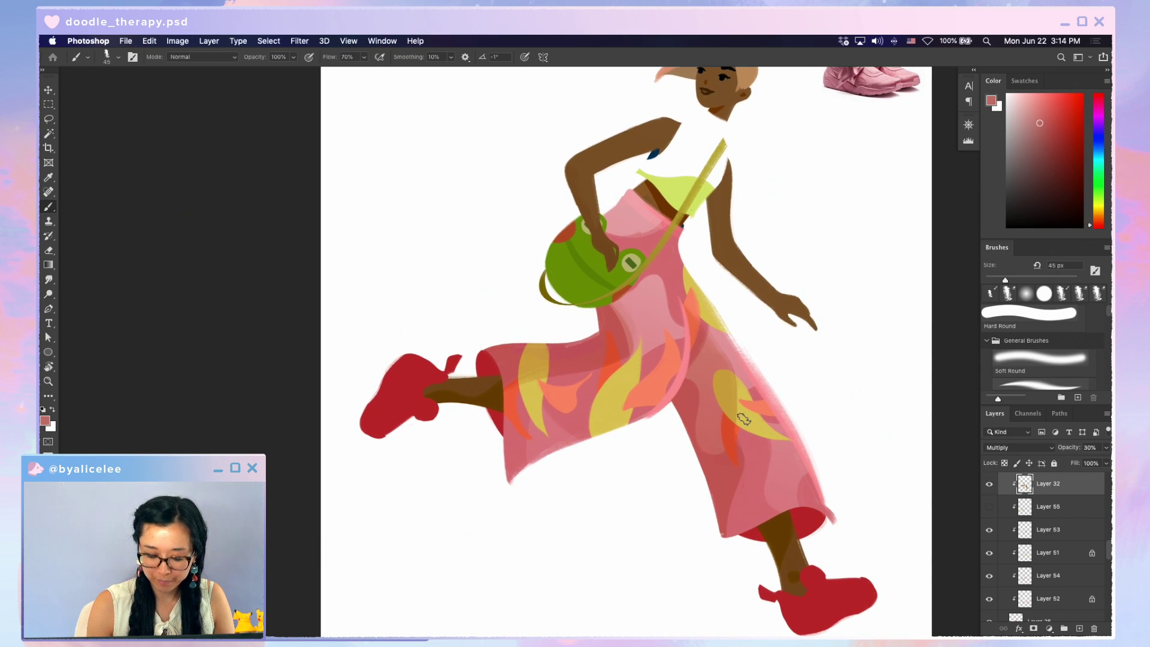
Try adding a new blank layer above the trousers' shading layer, and undo the addition
key("super+shift+n")
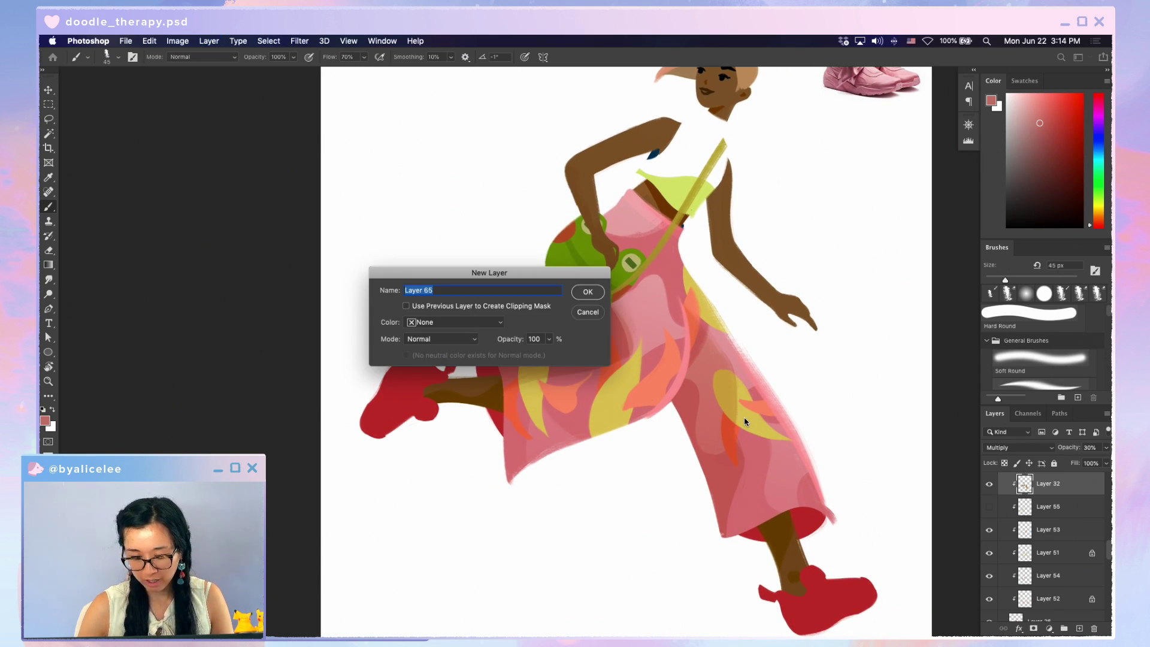
left_click_drag(604, 273, 725, 301)
left_click(716, 341)
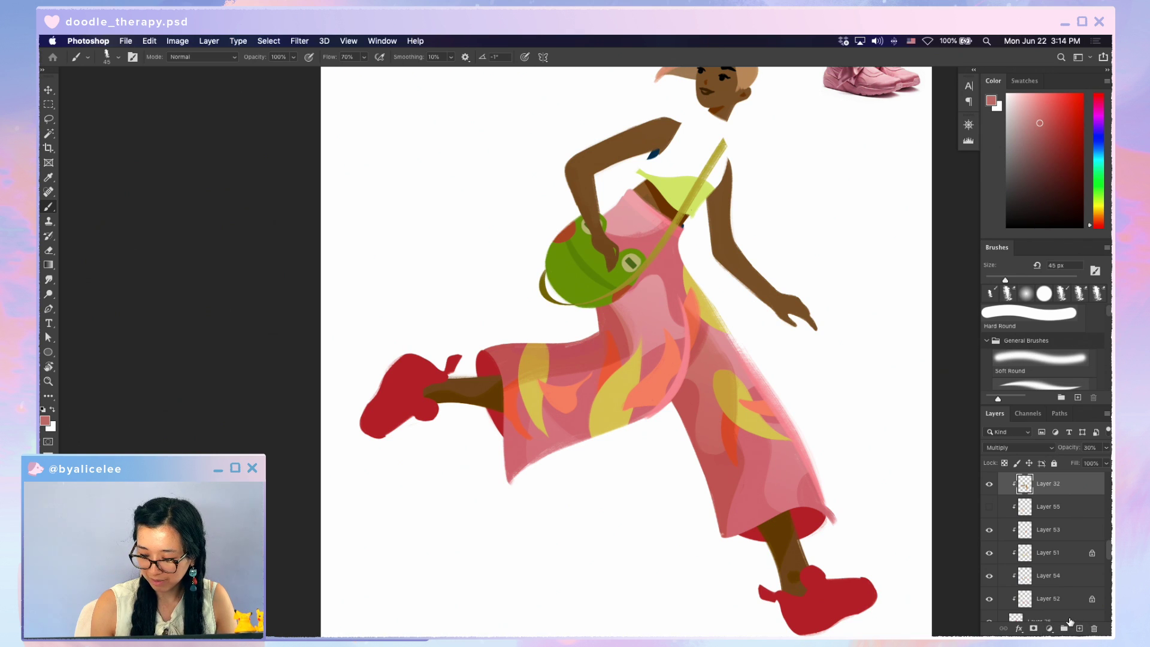
left_click(1079, 628)
key("super+z")
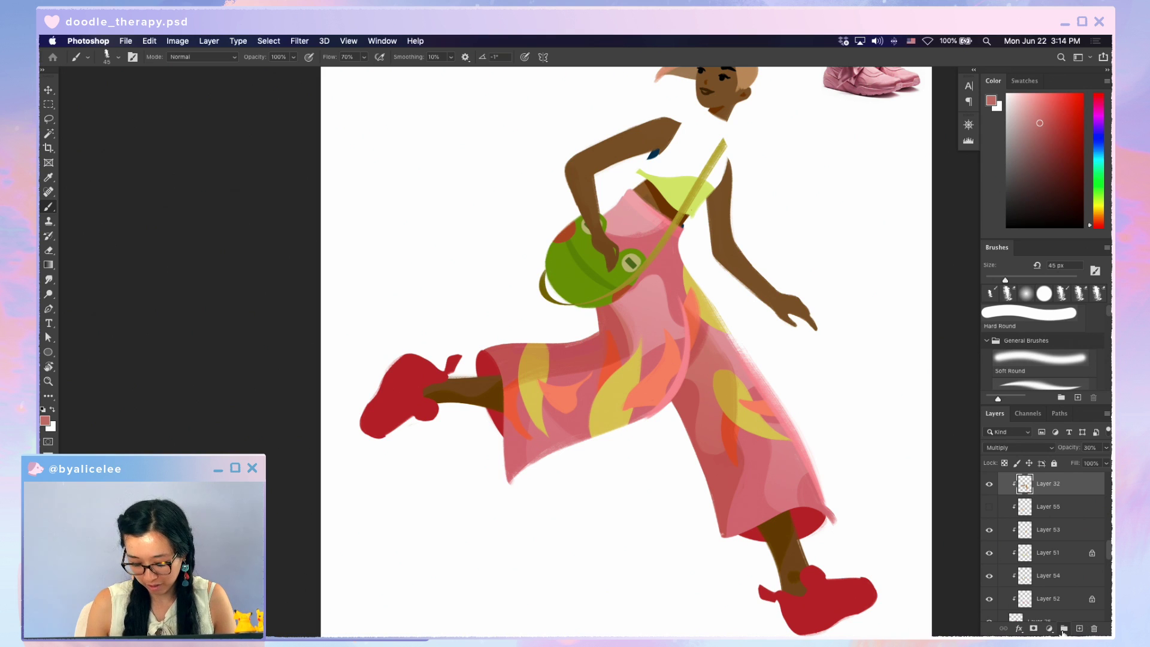
key("shift+super+n")
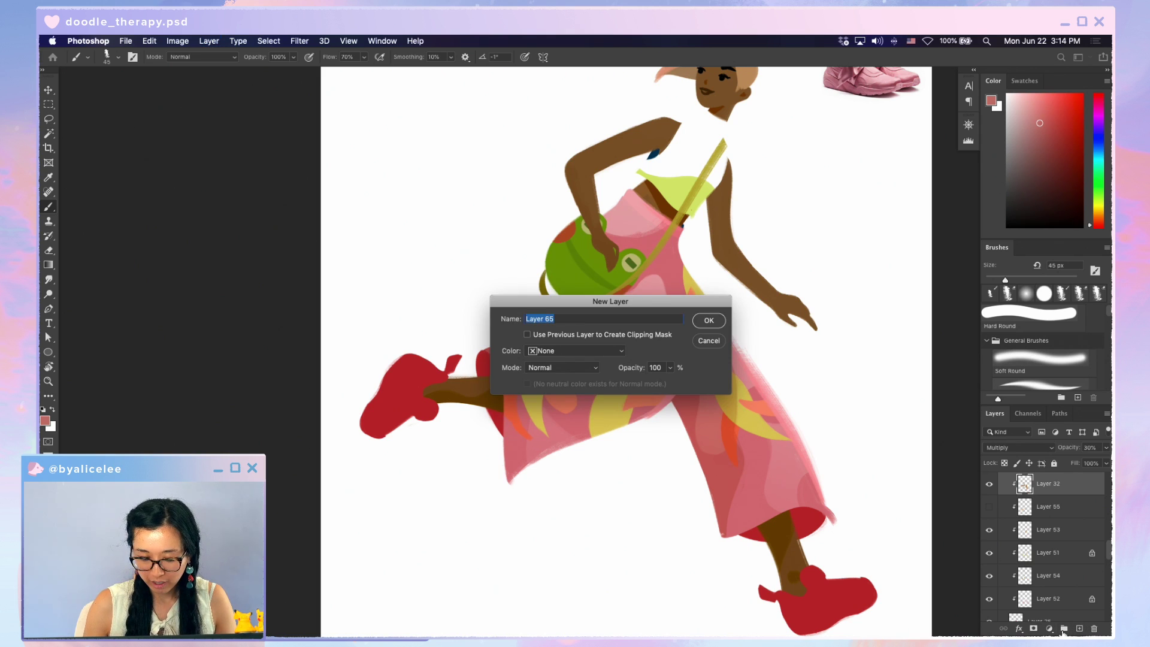
key("Return")
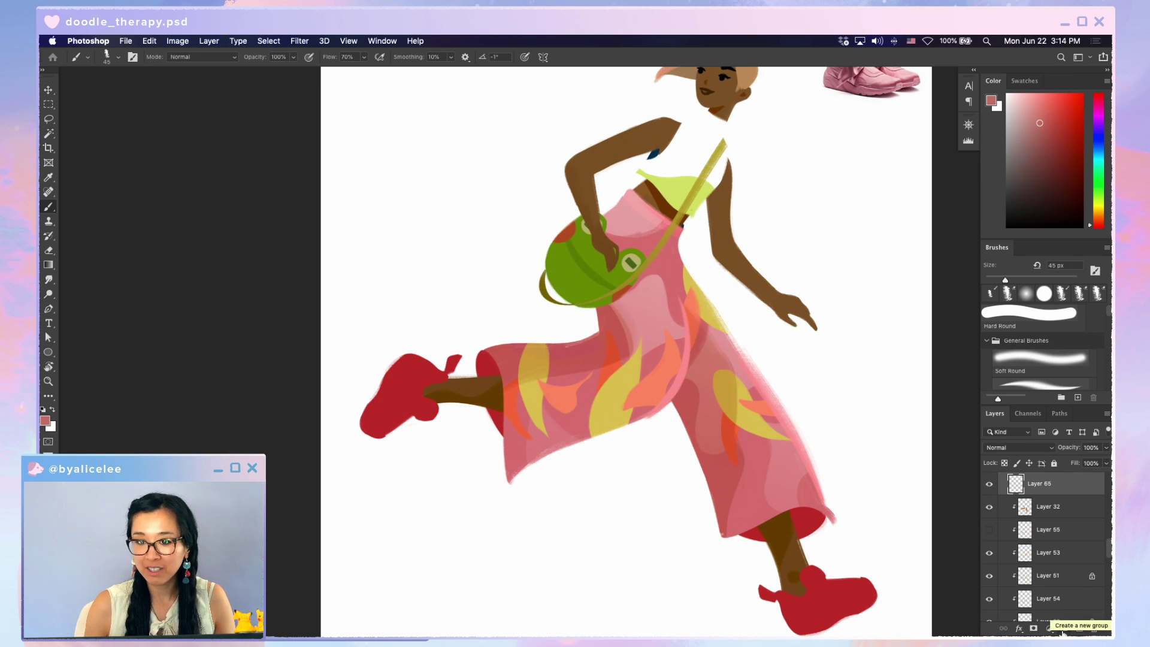
key("super+z")
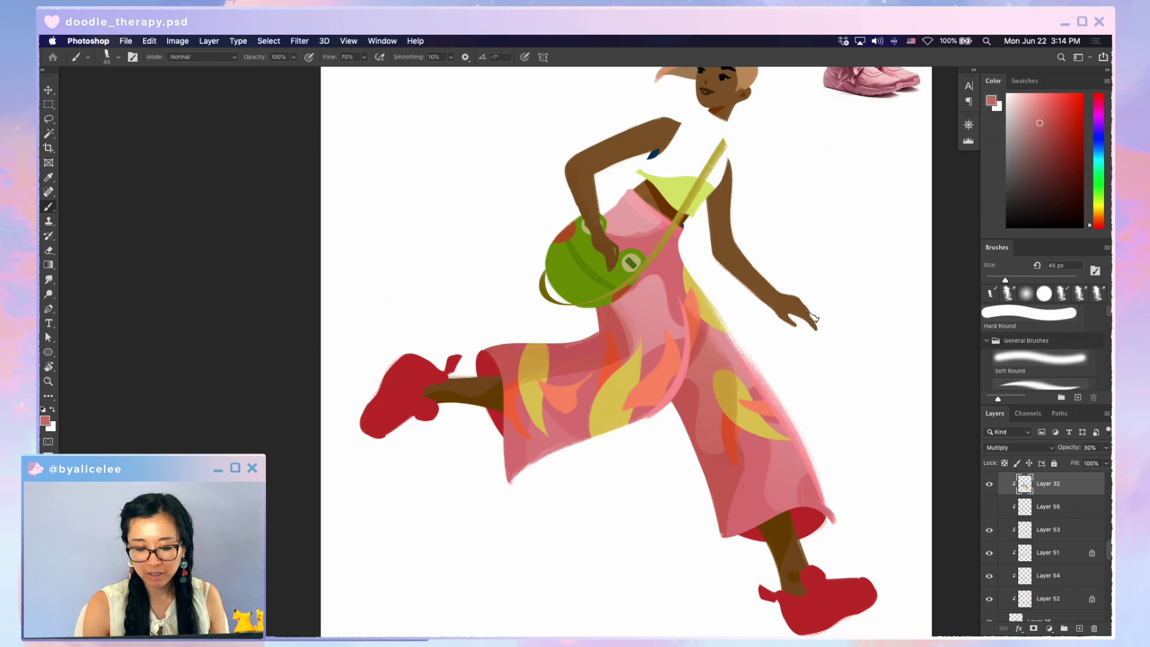
Select the yellow flame layer from the canvas, and switch to the trousers' base layer together with the translucent pattern layer directly above it
key("super+minus")
mouse_move(797, 475)
left_mouse_down()
mouse_move(767, 483)
mouse_move(774, 471)
left_mouse_up()
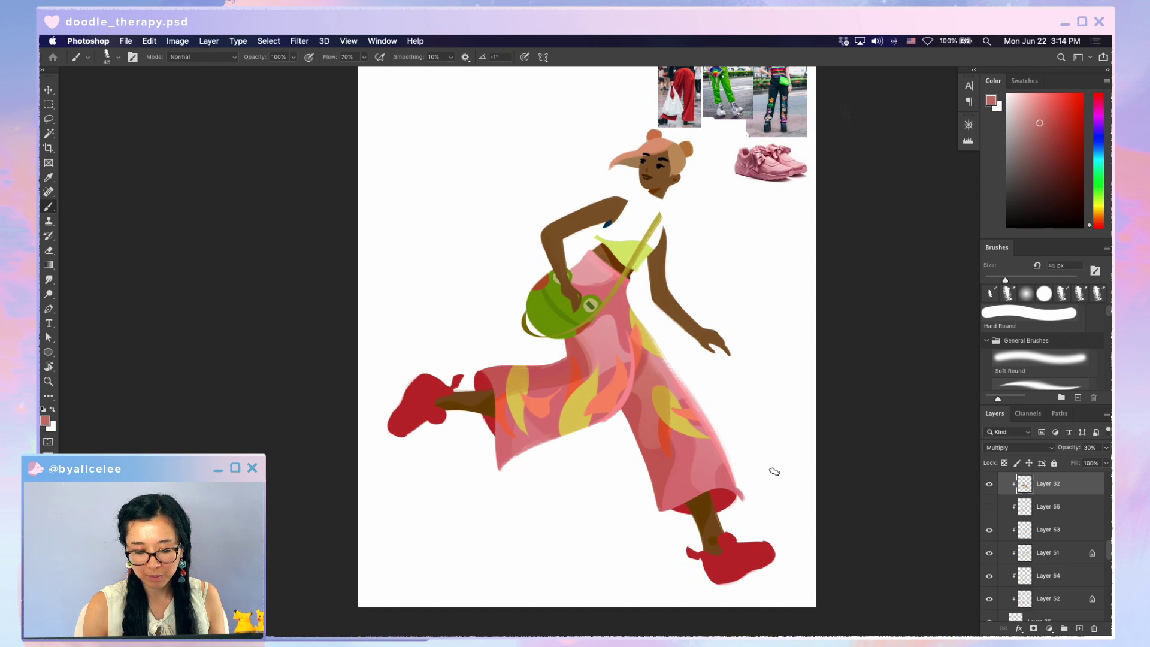
key("v")
left_click(684, 431, "ctrl")
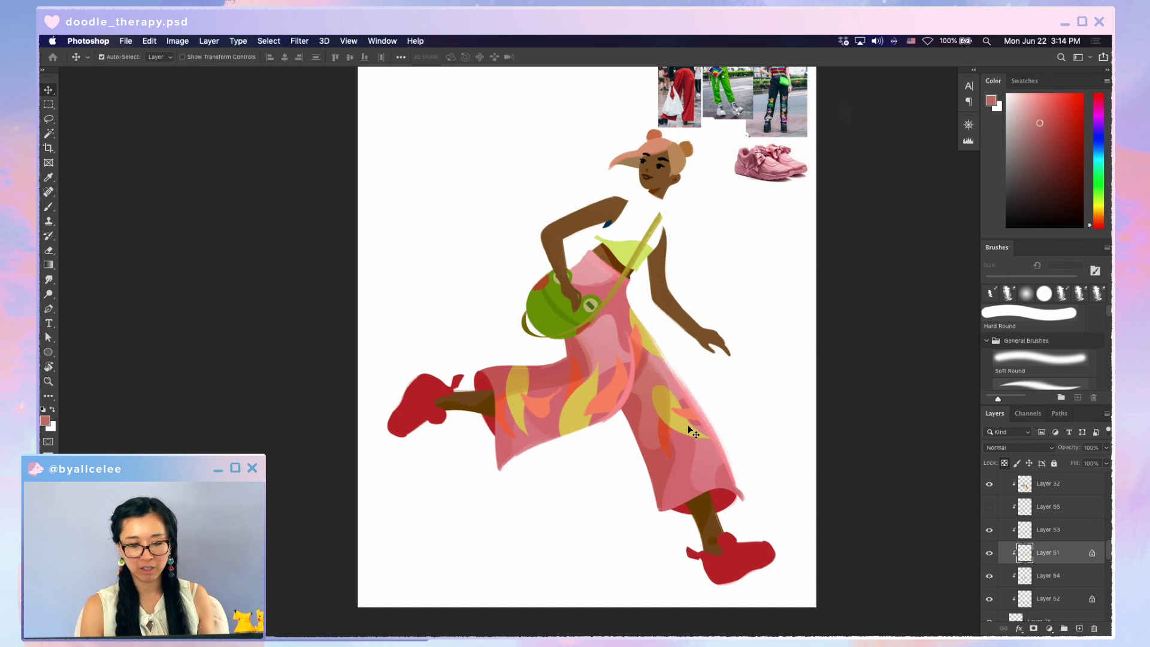
left_click(623, 299, "ctrl")
key("e")
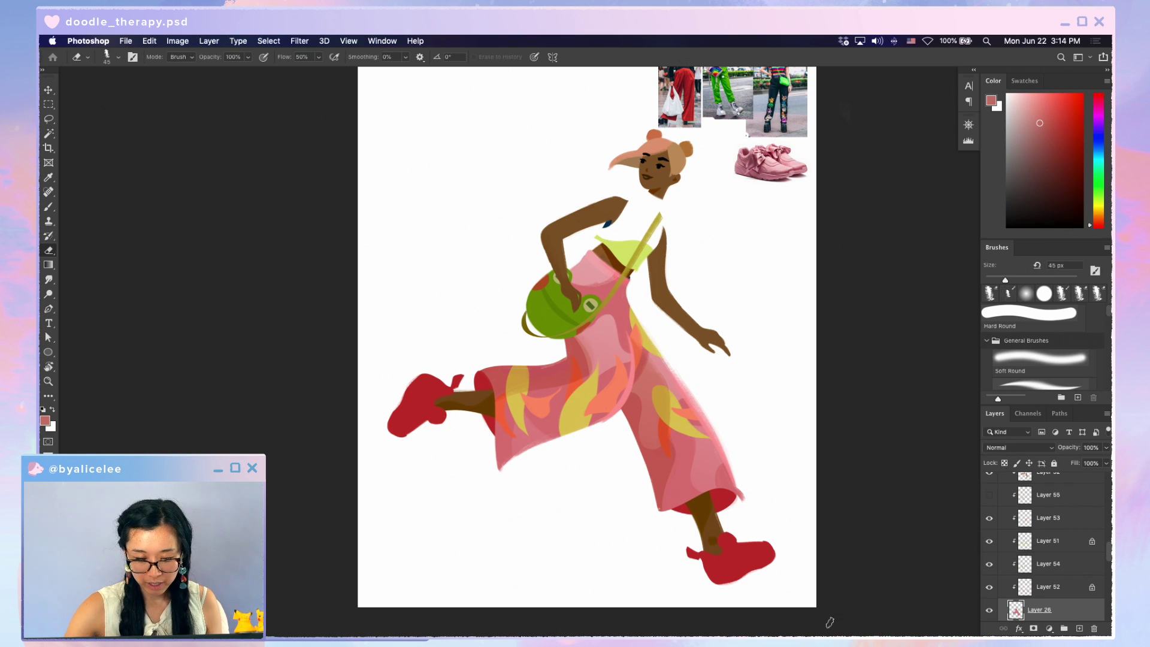
key("v")
left_click(623, 340, "ctrl")
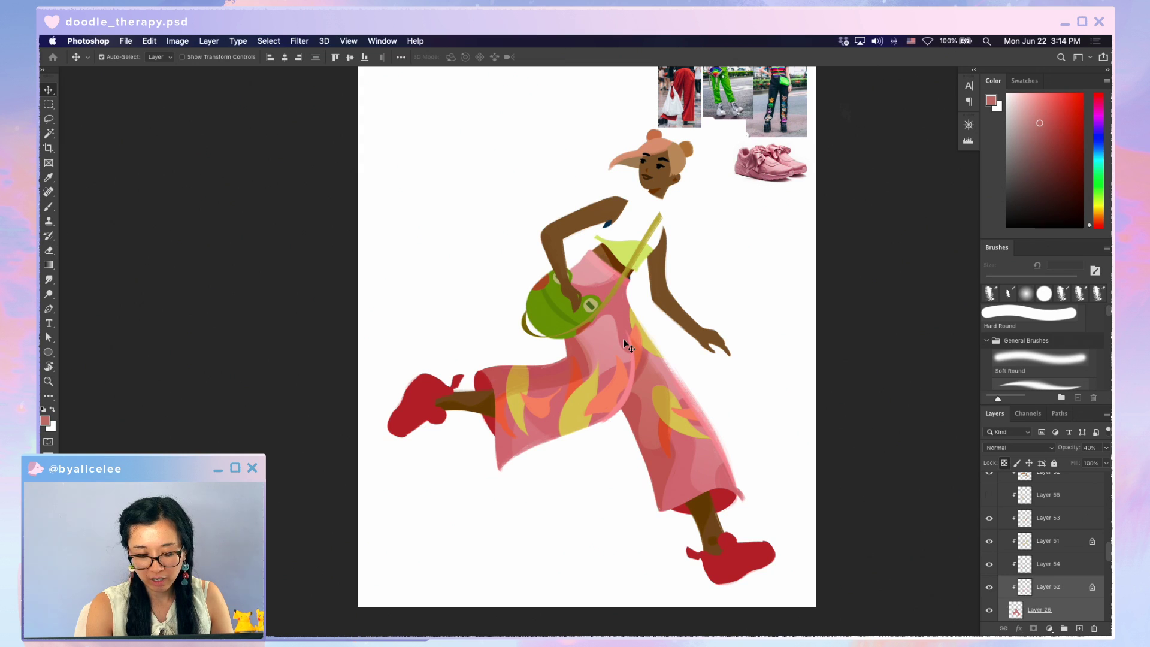
Merge the art group into a single layer, try moving the whole figure, and undo the move
scroll(1045, 542, "down", 10)
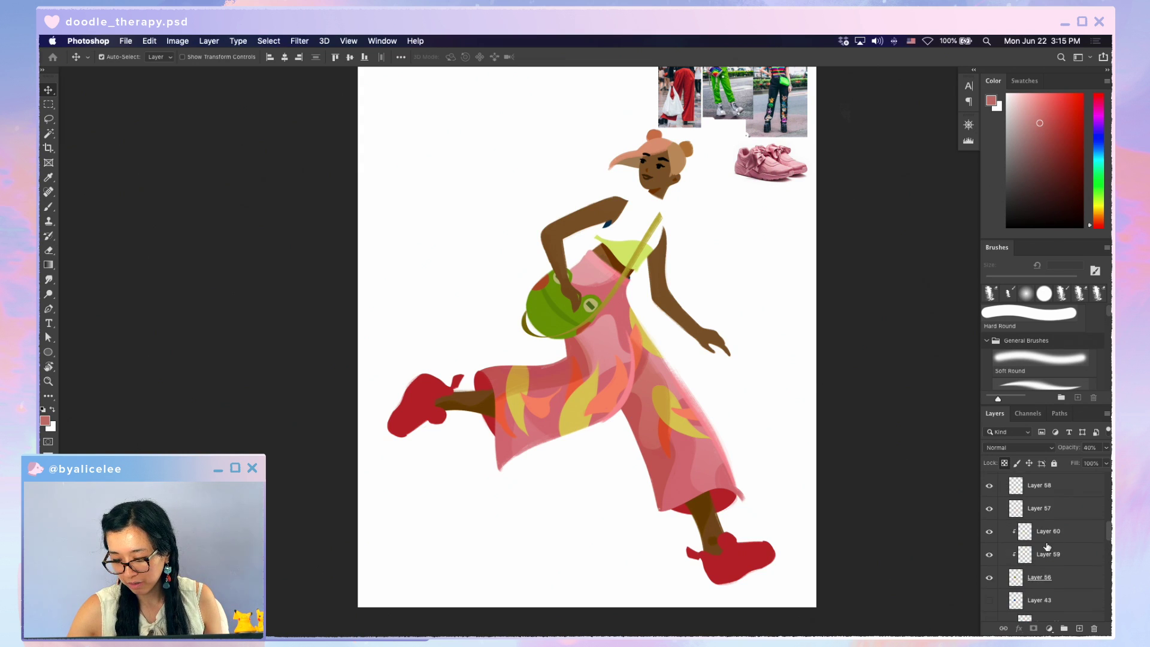
scroll(1045, 542, "up", 3)
left_click(1030, 563)
key("ctrl+e")
left_click_drag(505, 317, 732, 347)
key("ctrl+z")
Try selecting the pink areas of the rear trouser leg on the merged art layer with the Magic Wand, and drop the selection
key("w")
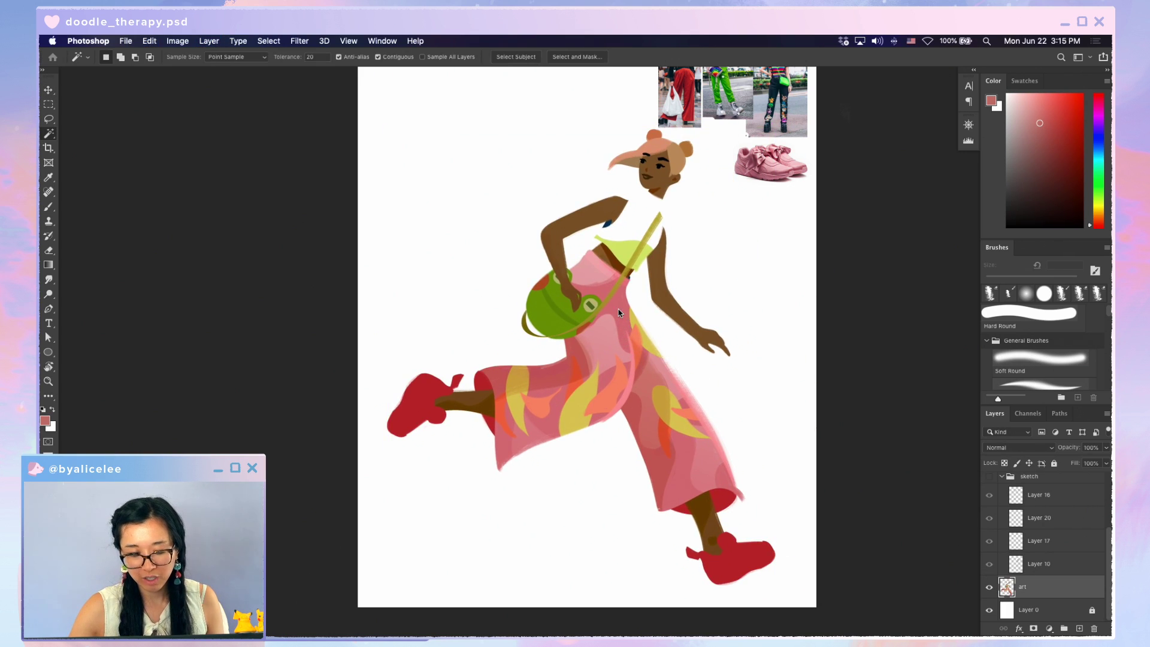
left_click(559, 393)
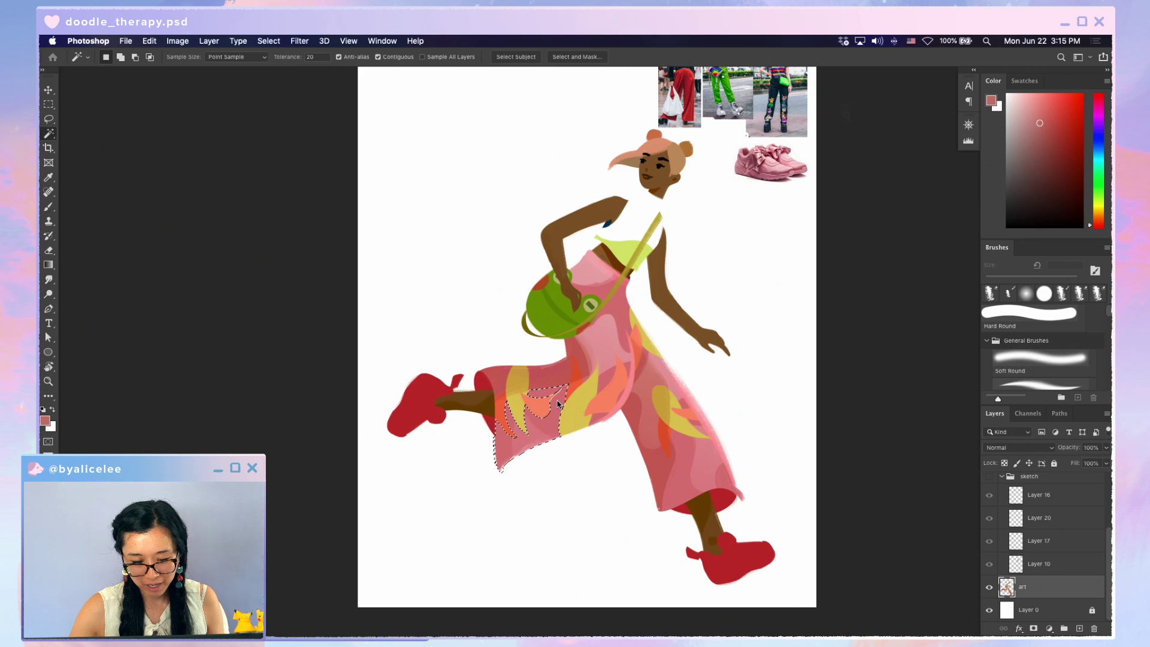
left_click(606, 382, "shift")
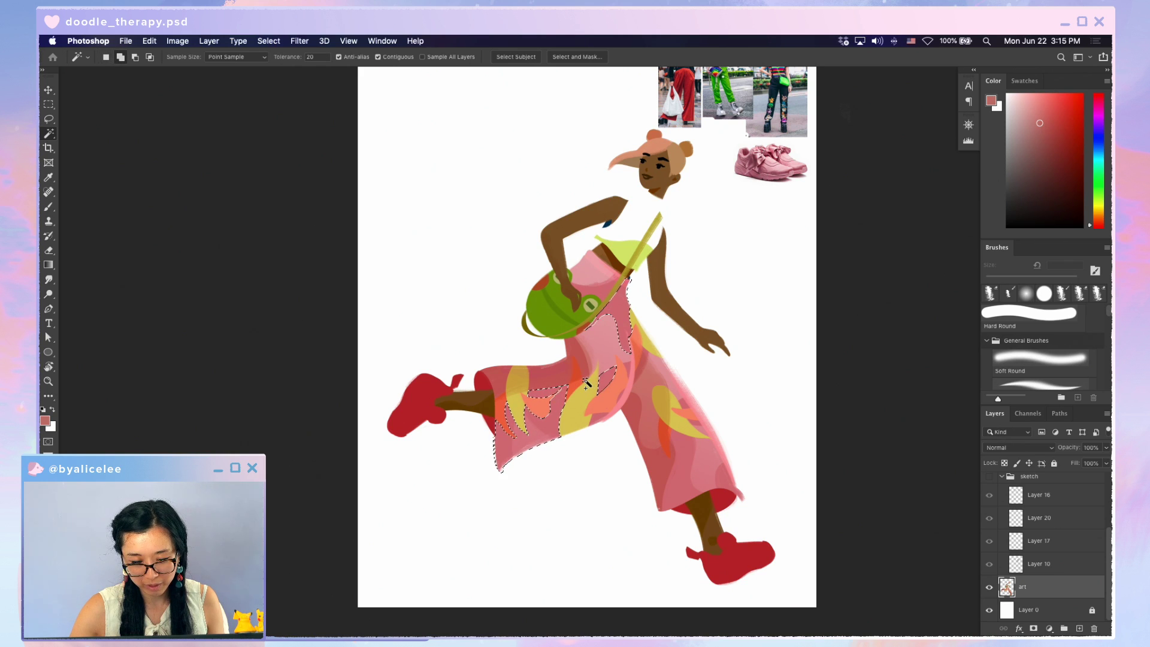
left_click(632, 372, "shift")
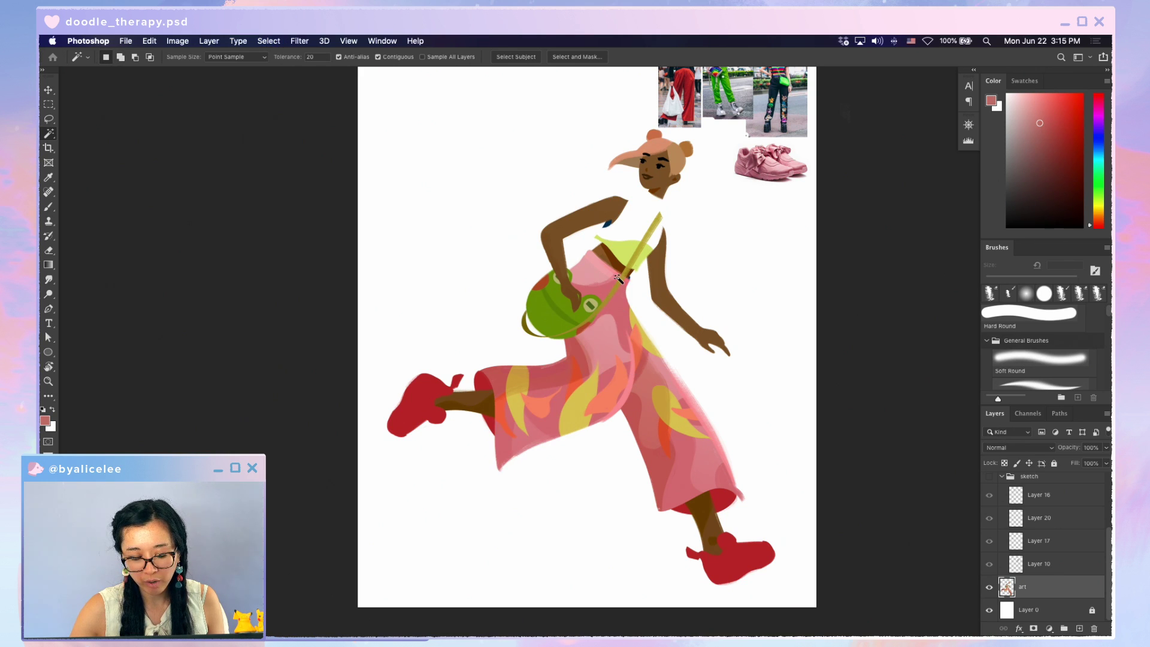
Try shifting the merged art layer's hue to -16 with Hue/Saturation, and cancel the adjustment
key("ctrl+u")
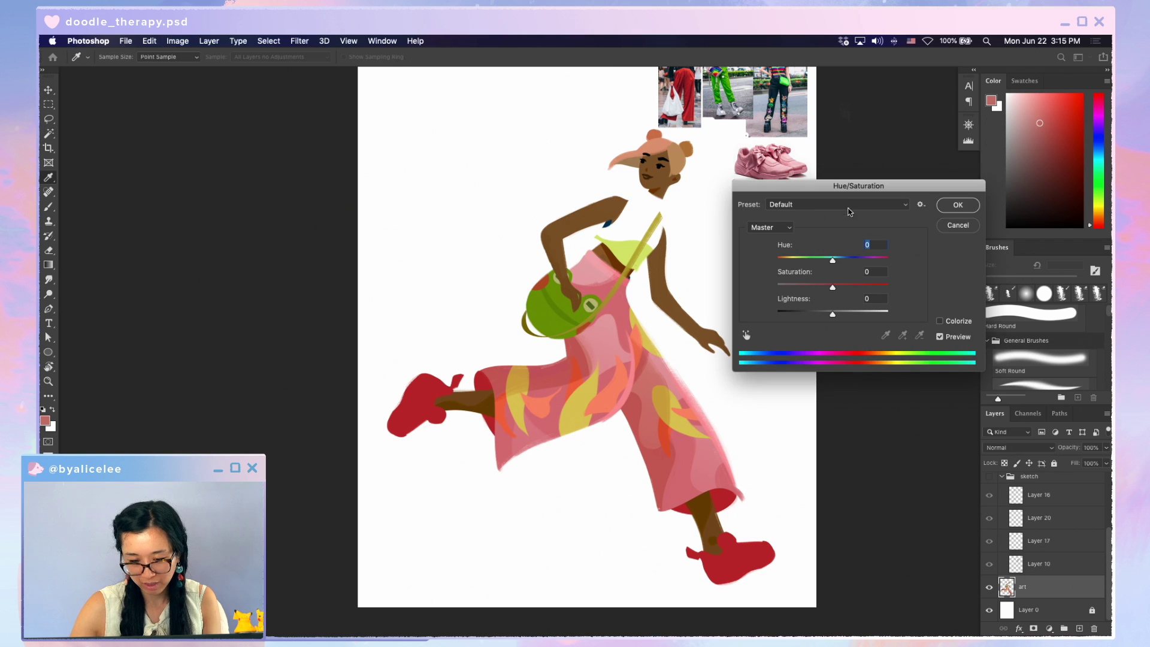
mouse_move(832, 259)
left_mouse_down()
mouse_move(847, 261)
mouse_move(824, 275)
left_mouse_up()
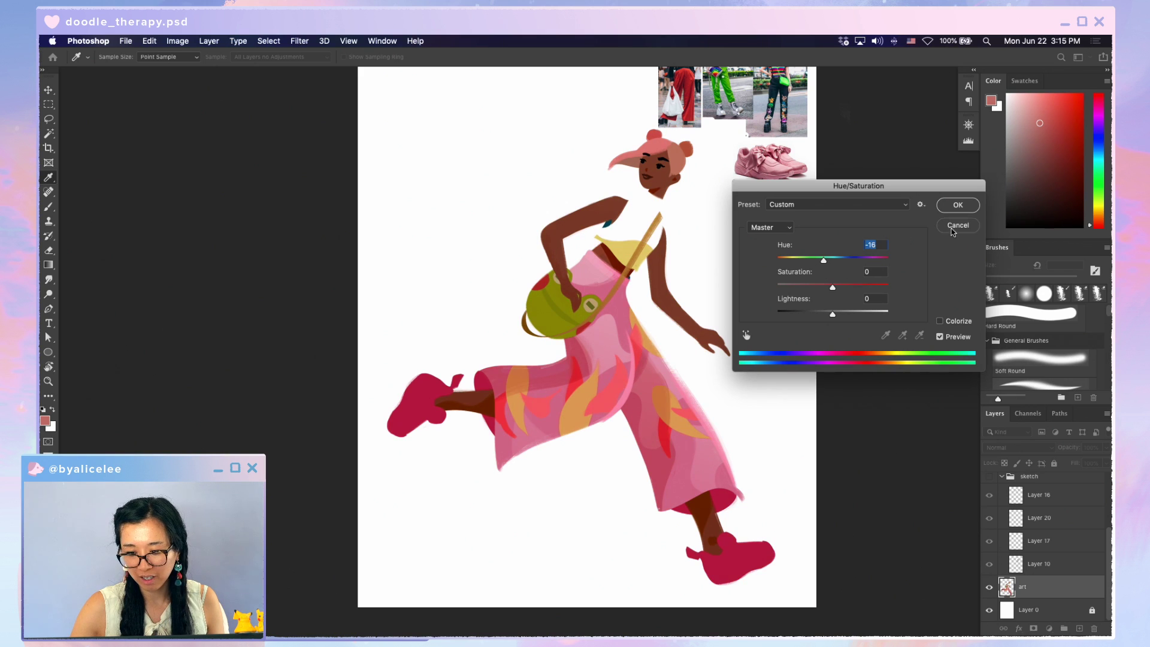
left_click(956, 227)
Undo the merge of the art group and select the trousers' base layer from the canvas
key("v")
key("ctrl+d")
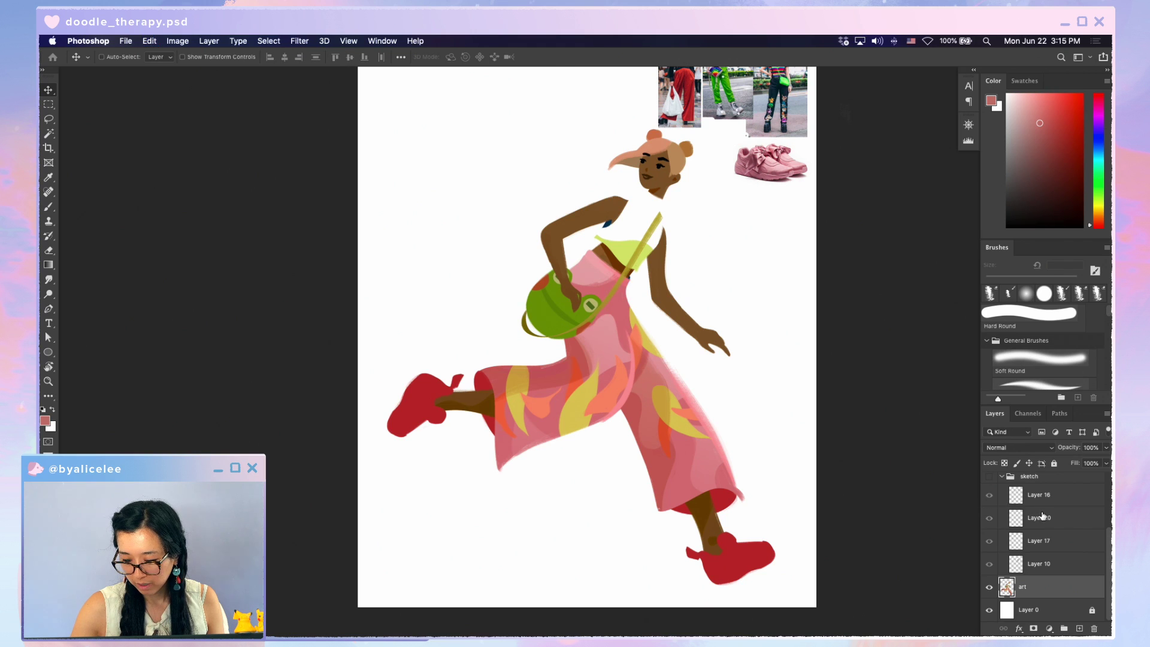
left_click(659, 329, "super")
scroll(659, 359, "up", 2)
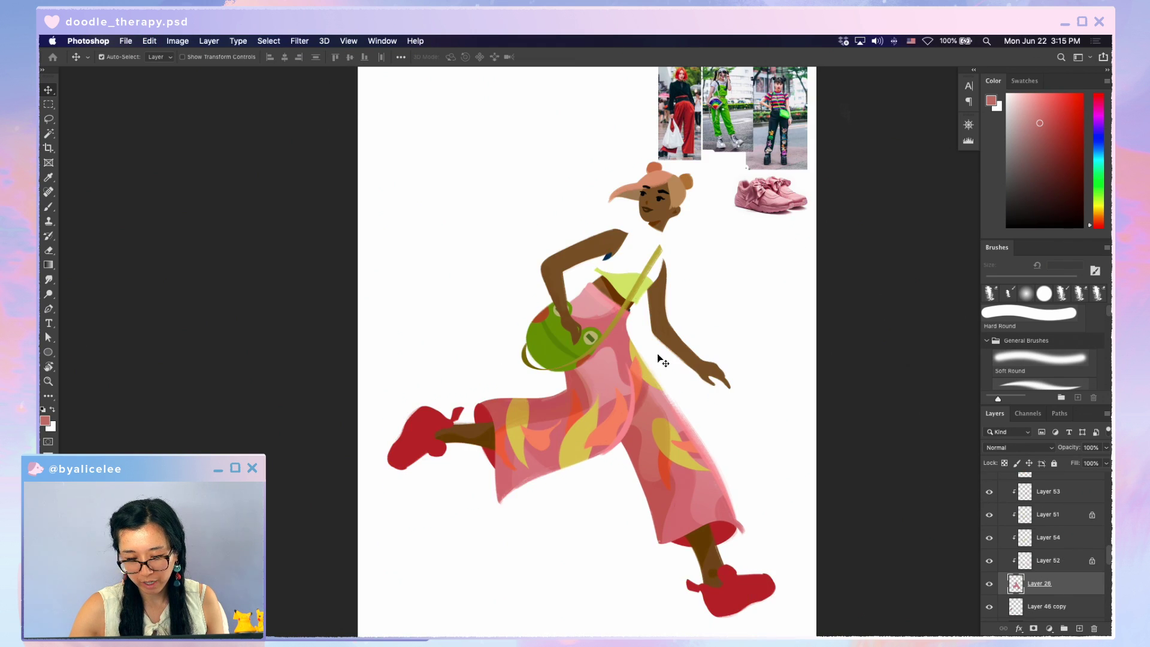
Select clipped Layer 37 between the top's hem and the arm, and raise its lightness to +21 with Hue/Saturation
left_click(652, 291)
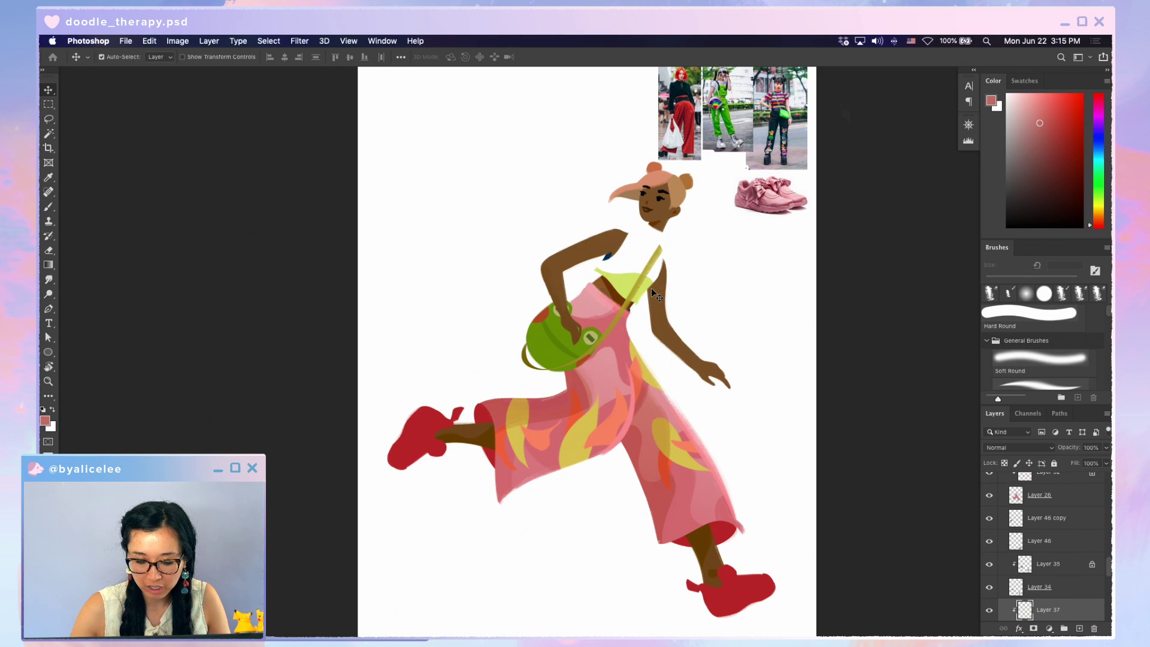
key("super+u")
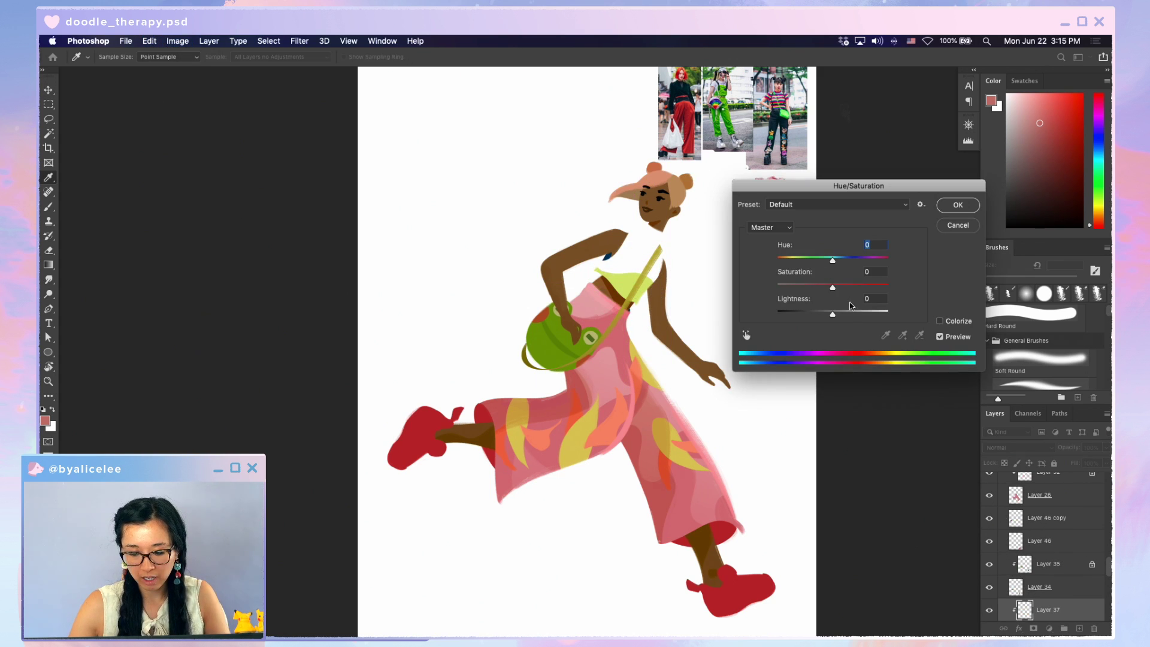
left_click(844, 314)
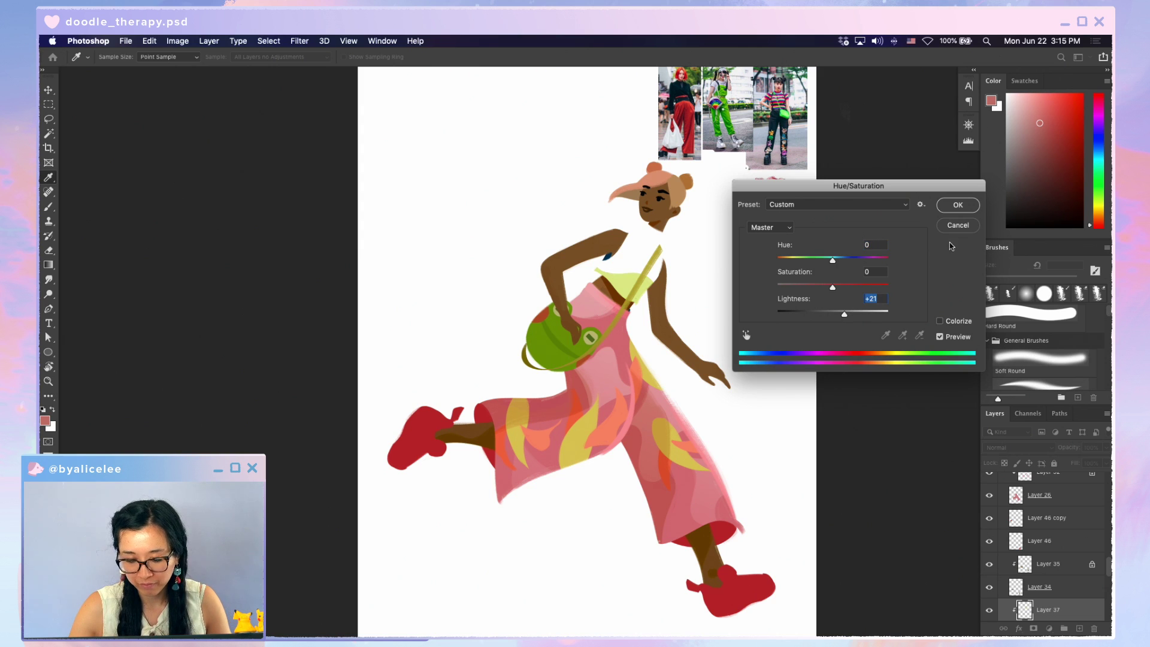
left_click(957, 205)
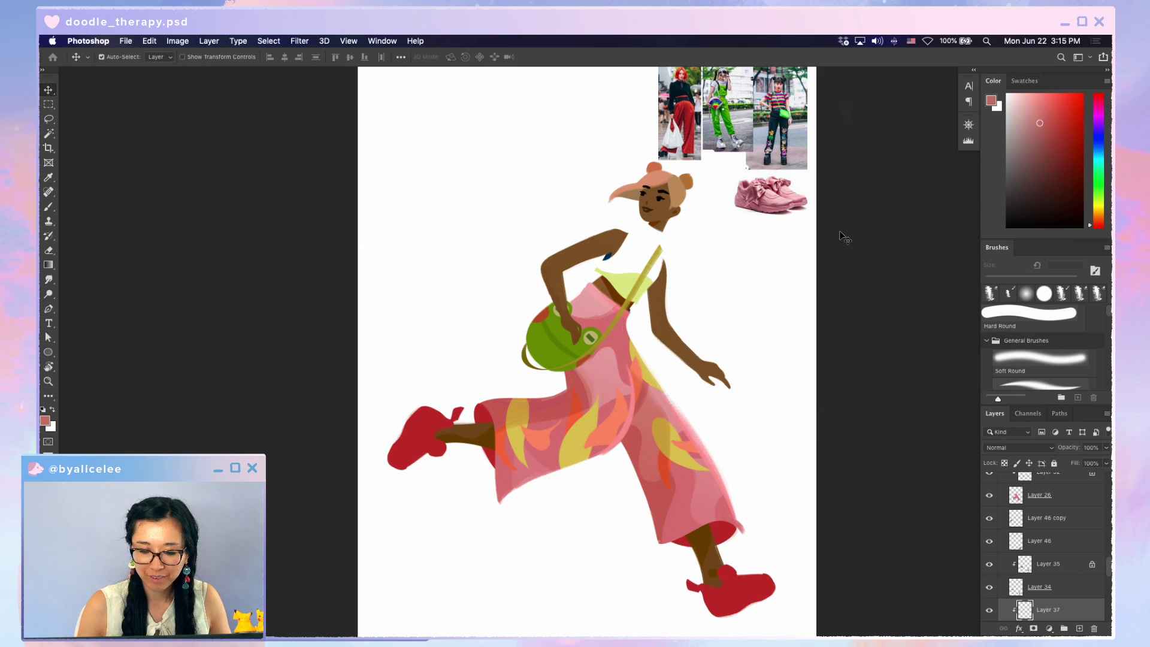
Select the hair's layer from the canvas and add a new layer clipped to it
left_click(667, 176)
key("super+plus")
left_click_drag(694, 366, 629, 633)
key("super+shift+n")
key("Return")
Set the foreground colour to a bright pink and paint a streak along the hair's front fringe on the new clipped layer
key("i")
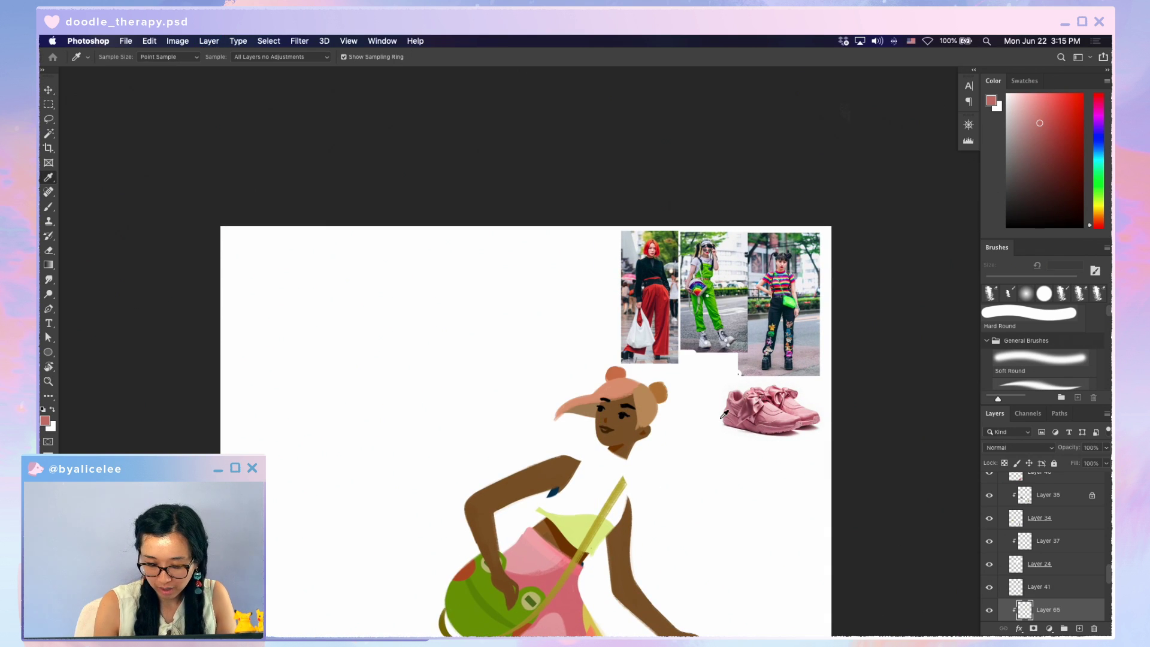
left_click(640, 357)
left_click_drag(1098, 220, 1098, 103)
left_click(1039, 96)
key("b")
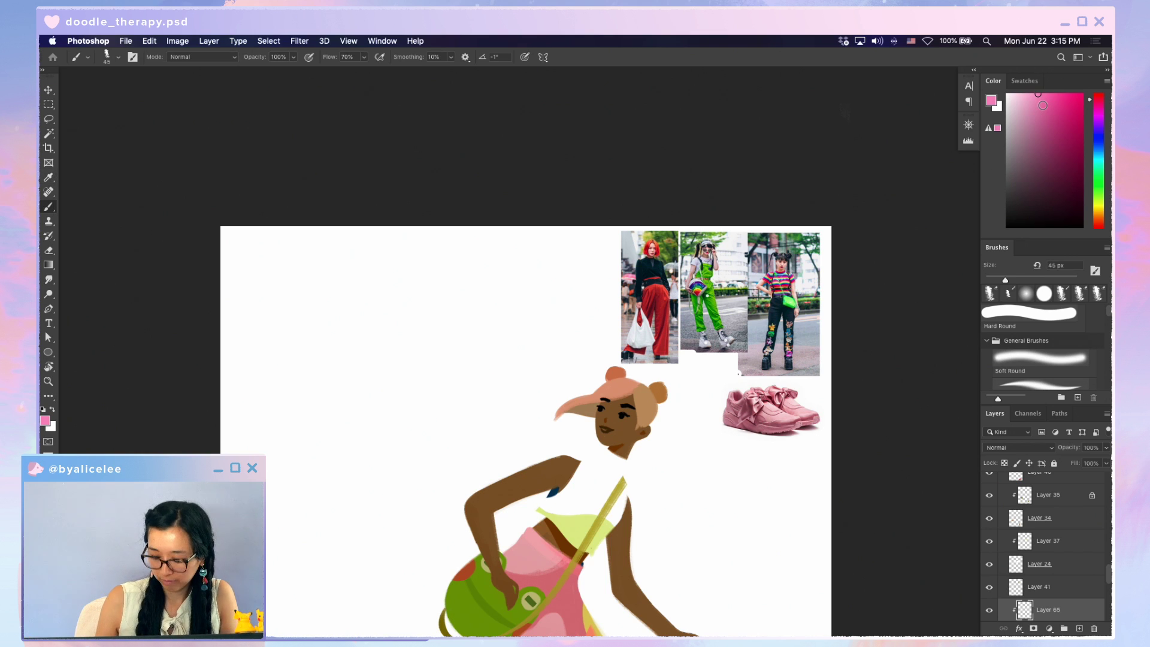
left_click_drag(557, 418, 608, 397)
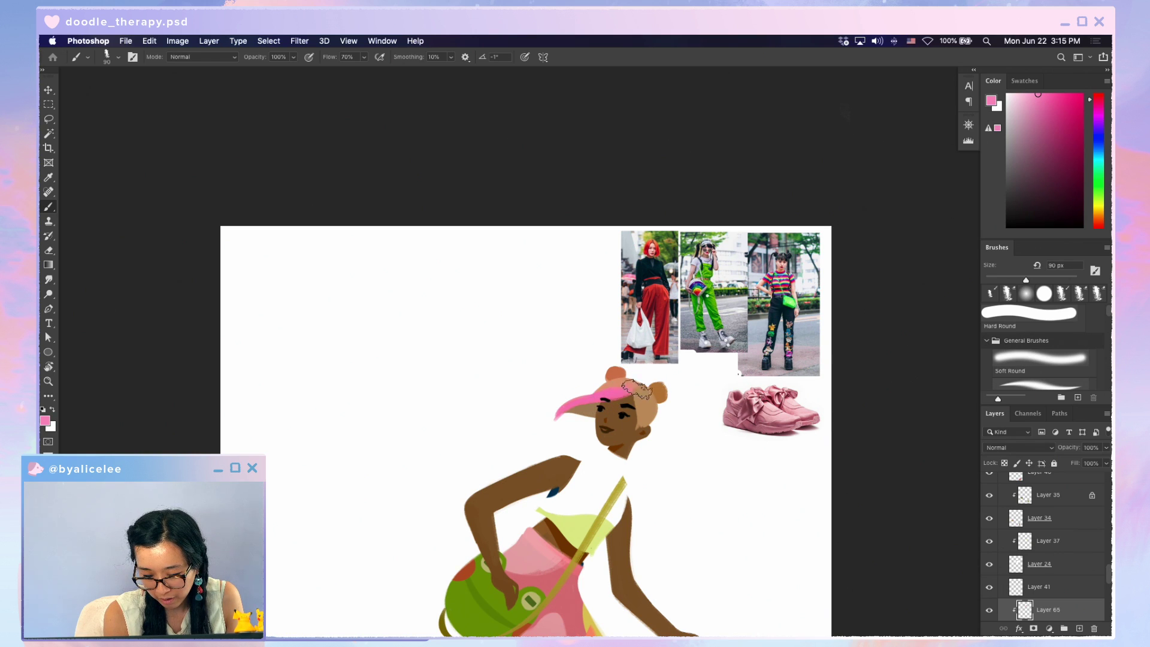
Refine the pink streak's edges toward the tip of the fringe with the Eraser and Brush
key("e")
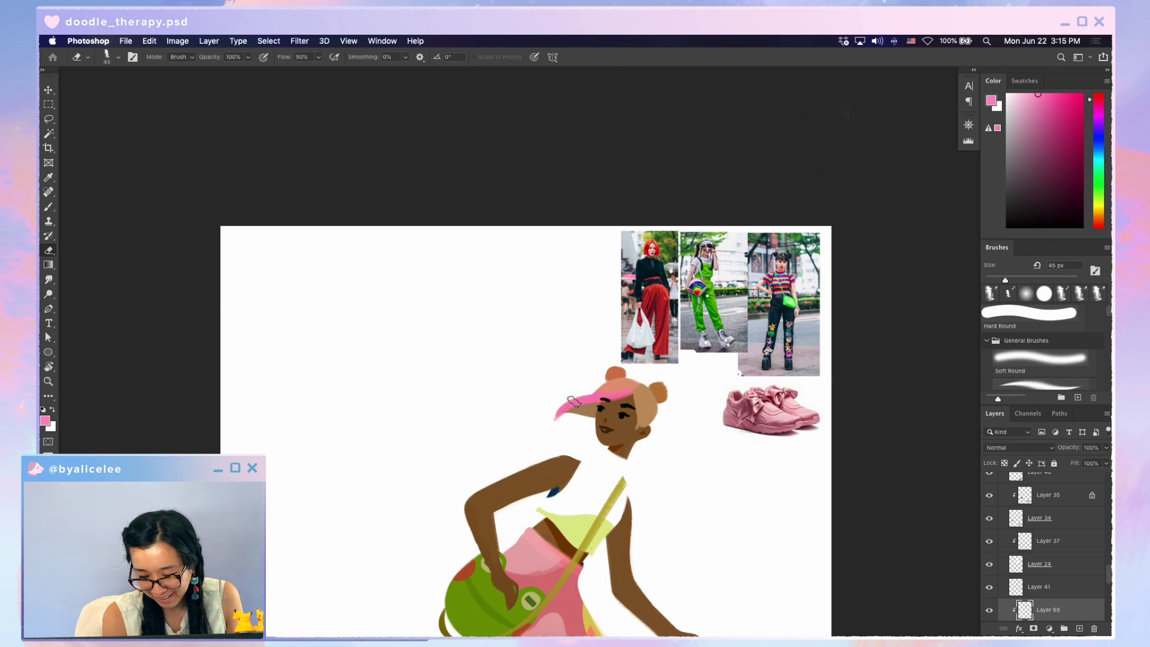
key("r")
mouse_move(575, 398)
left_mouse_down()
mouse_move(757, 359)
mouse_move(620, 307)
left_mouse_up()
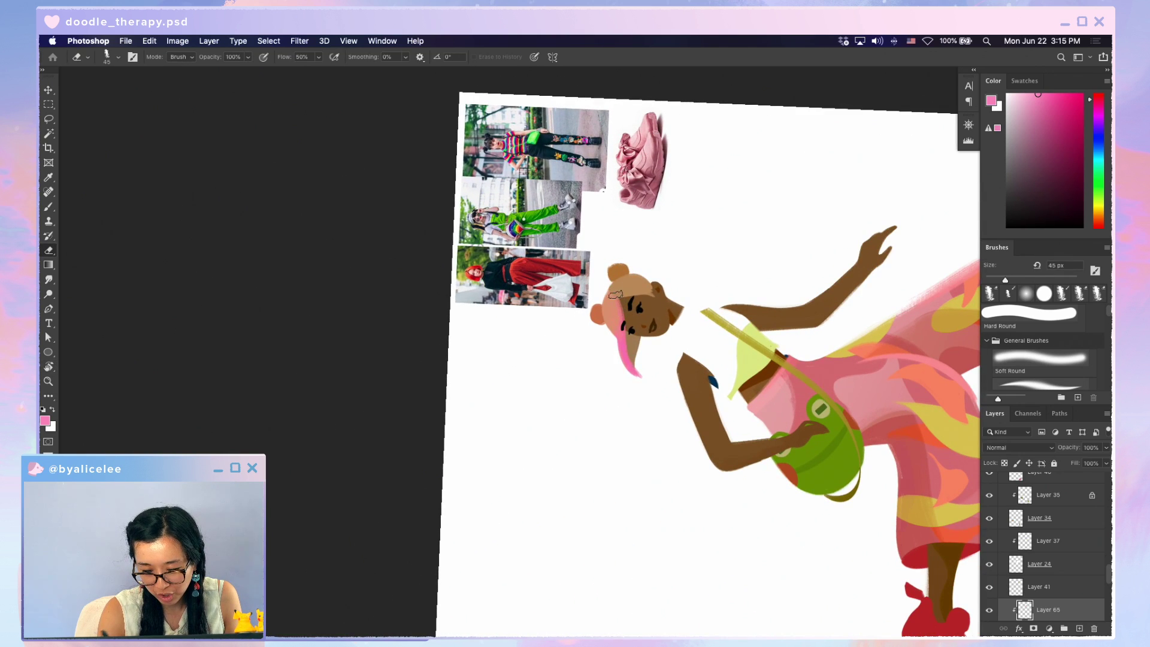
key("b")
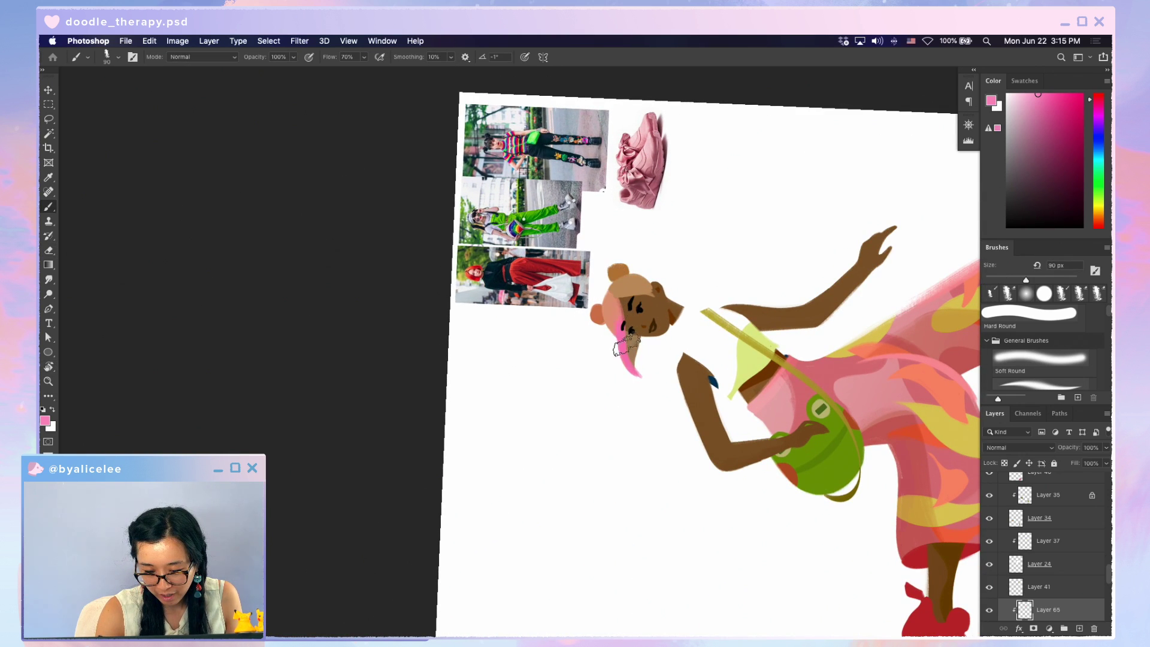
key("e")
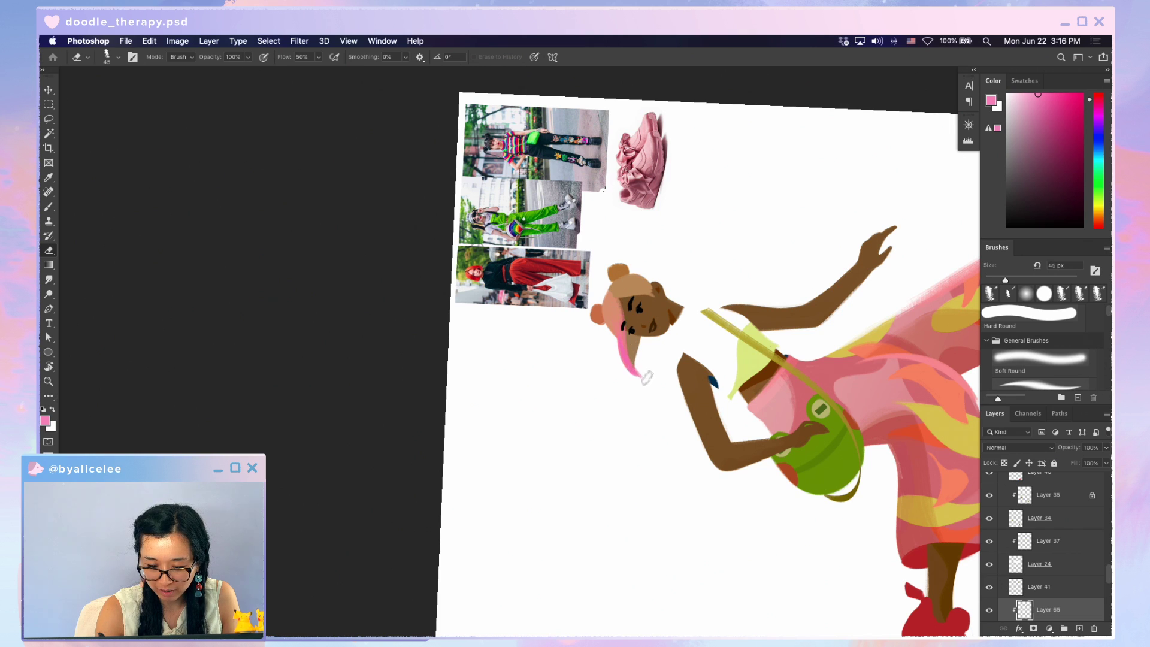
key("Escape")
scroll(701, 566, "down", 5)
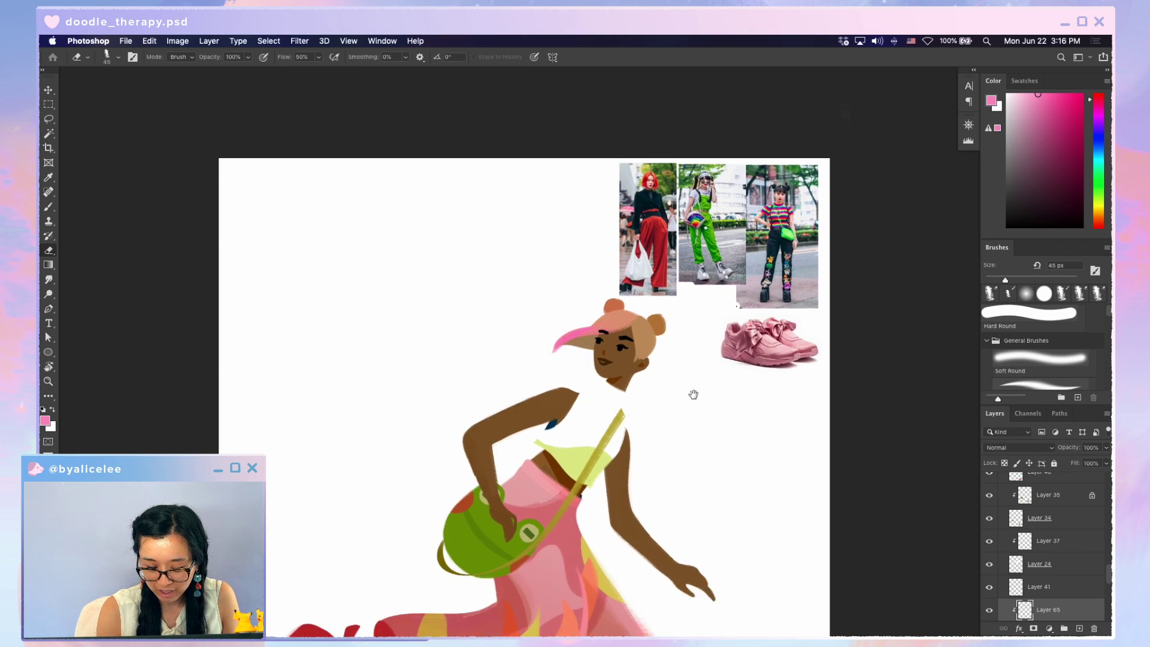
Touch up and trim the pink streak where it meets the forehead
key("b")
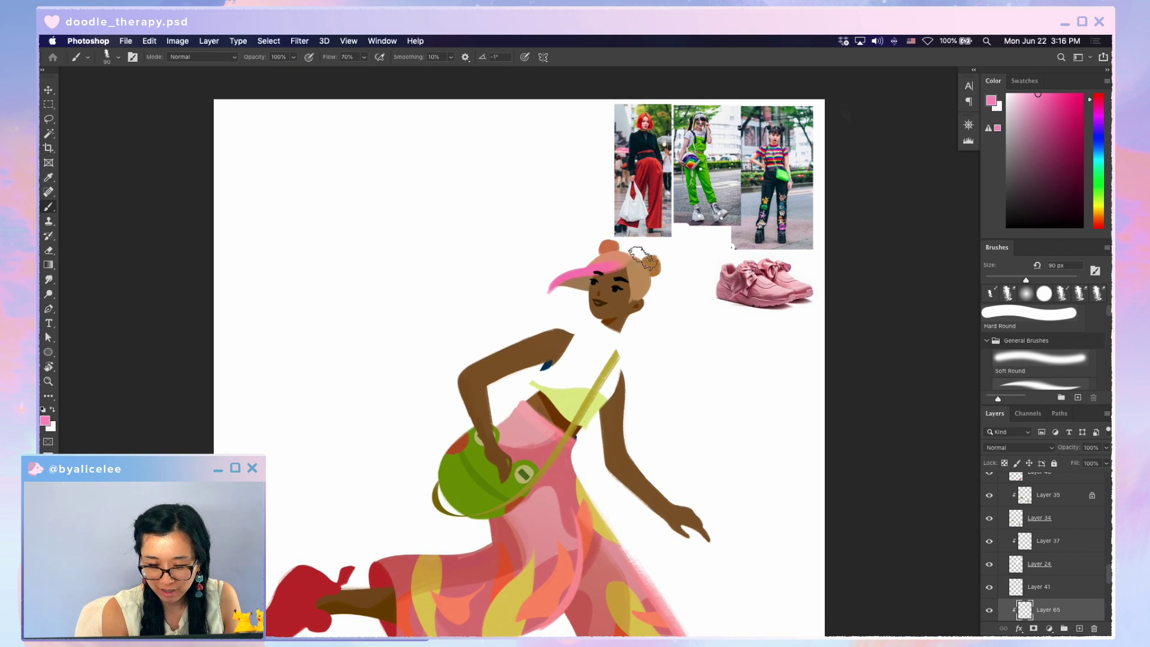
key("r")
left_click_drag(654, 358, 726, 113)
key("e")
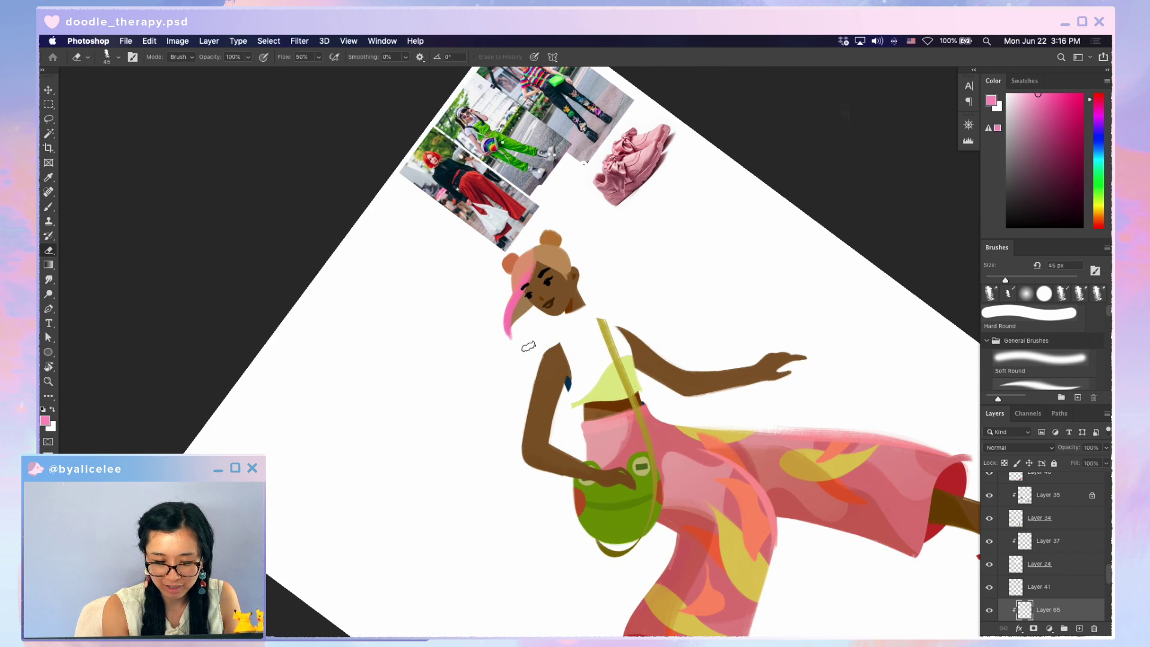
key("Escape")
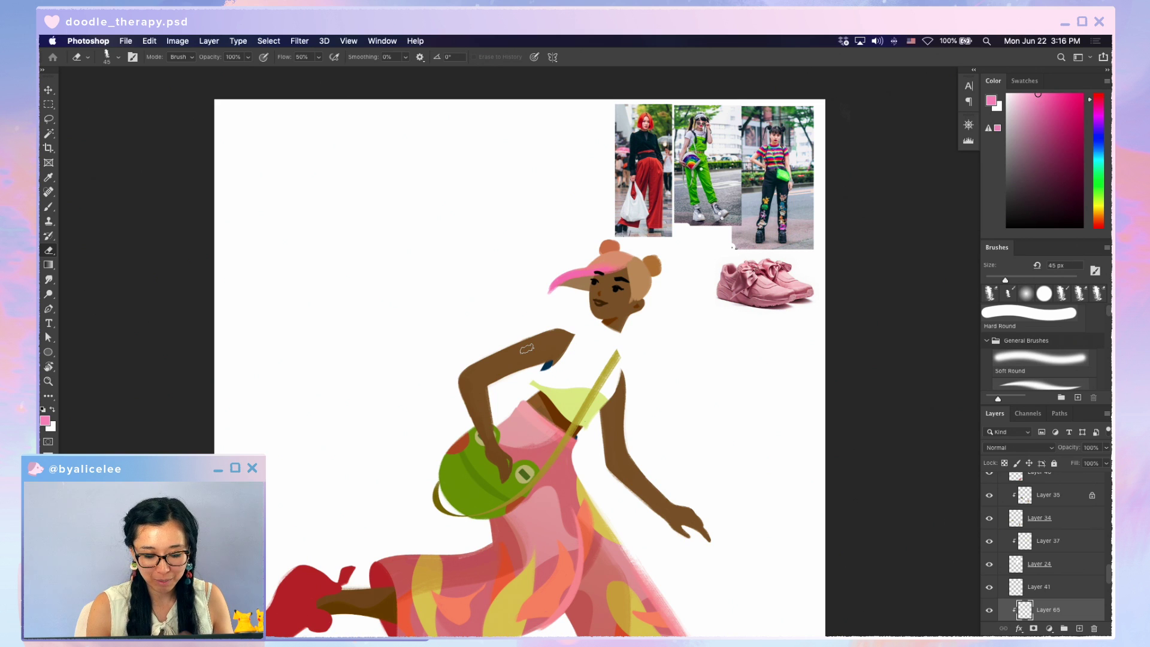
left_click_drag(683, 478, 765, 385)
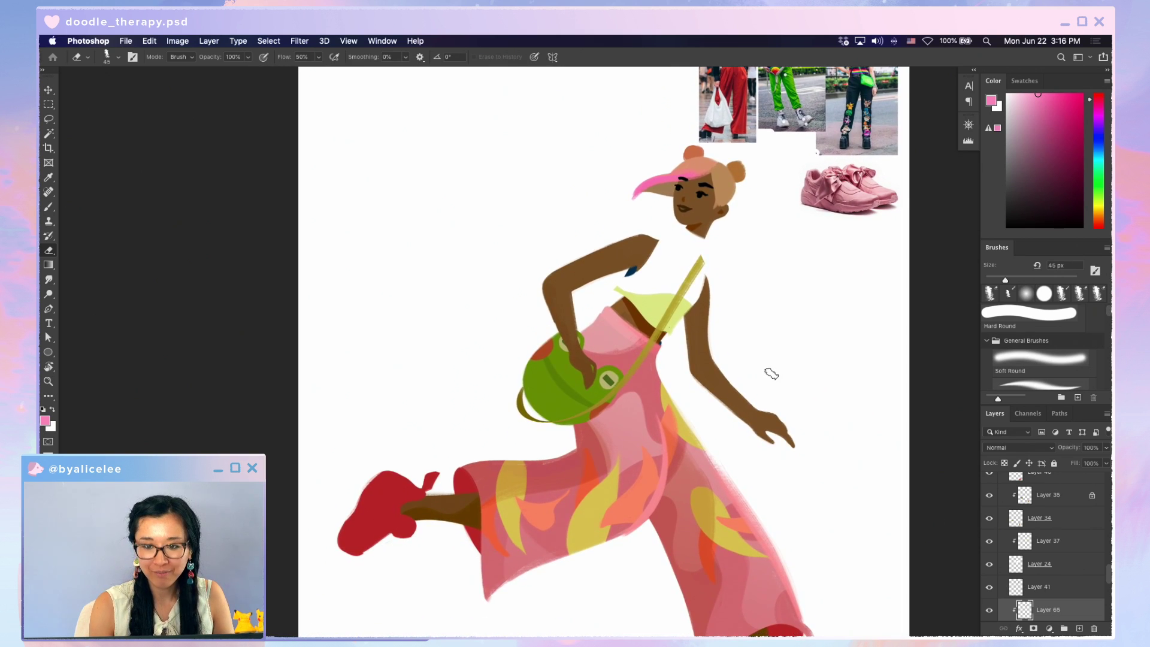
key("super+minus")
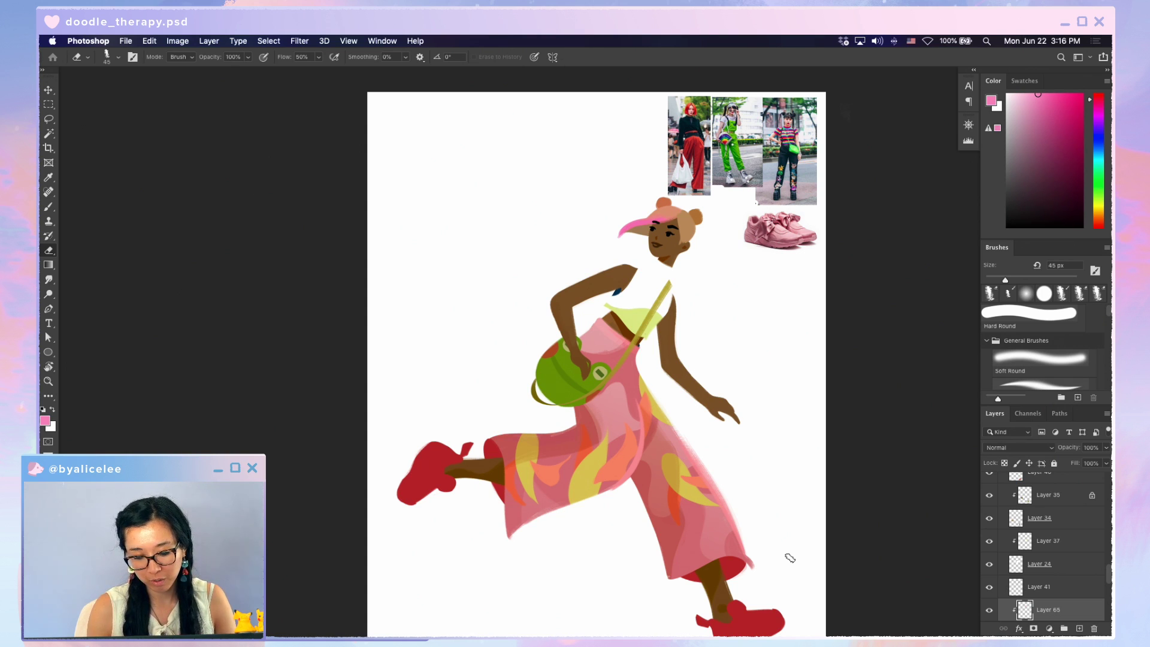
Select the dark blue layer at the back of the waist, sample its blue, and touch up the patch beside the bag strap with a 20 px brush
key("v")
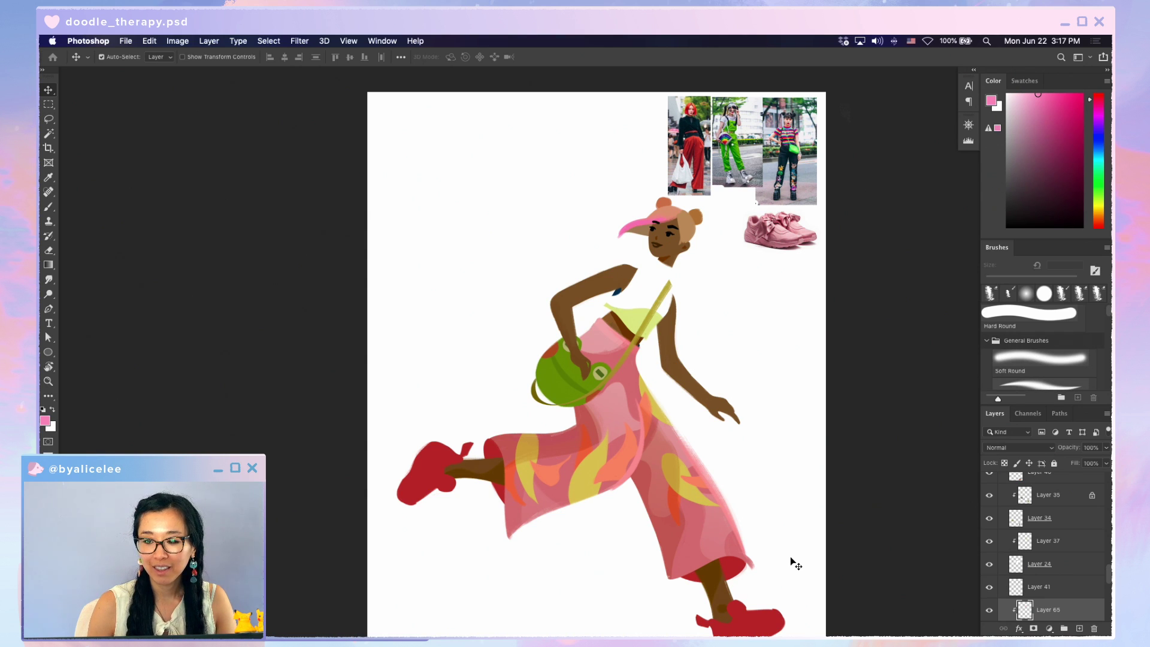
key("super+equal")
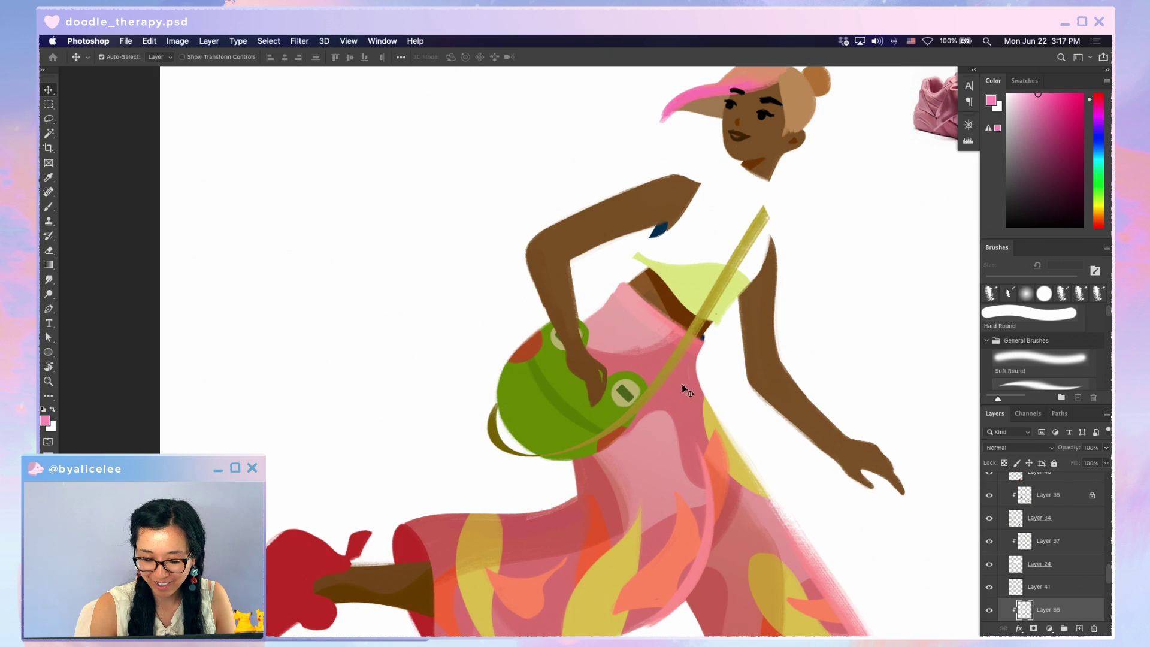
left_click(686, 384)
key("e")
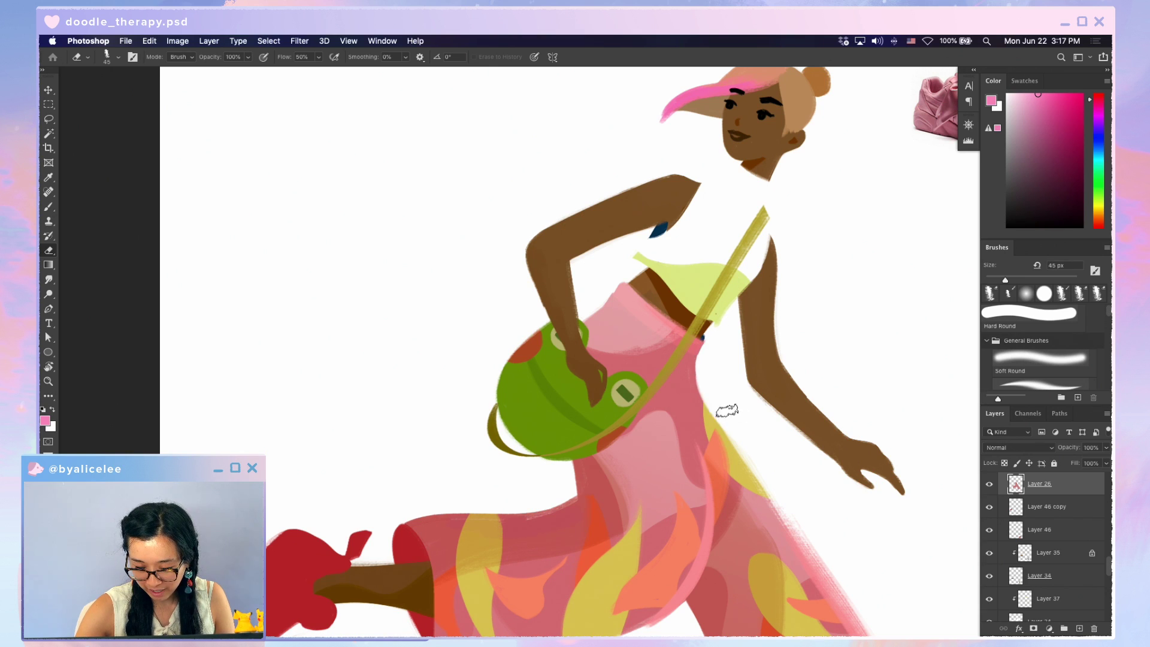
left_click(712, 333, "super")
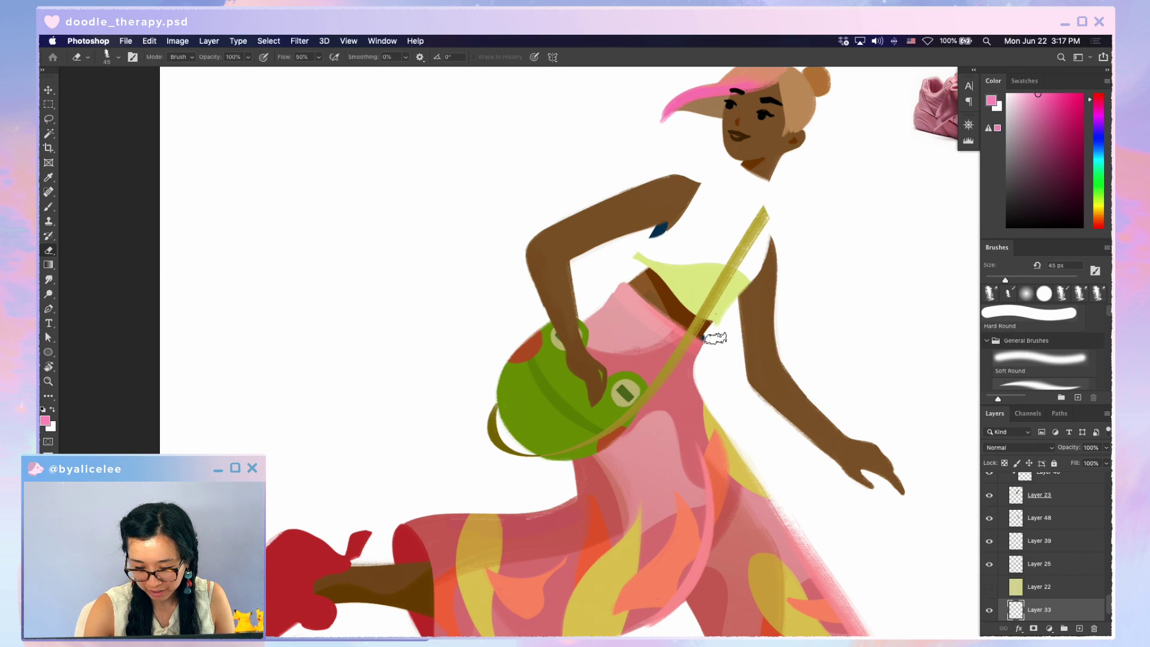
key("i")
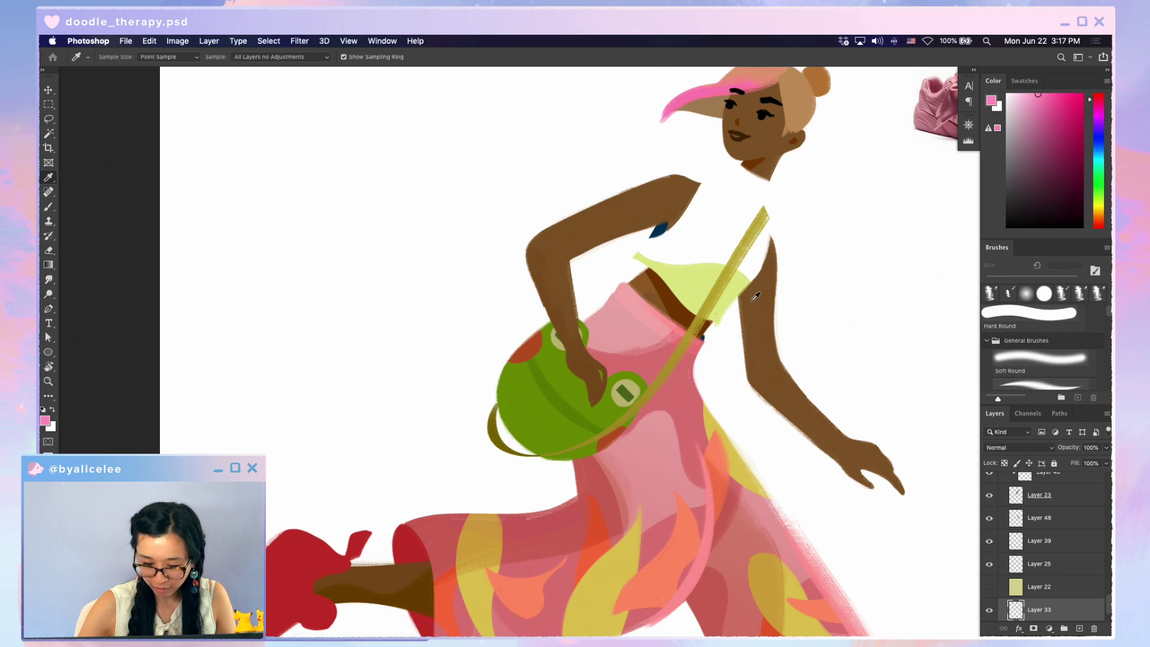
left_click(704, 338)
key("b")
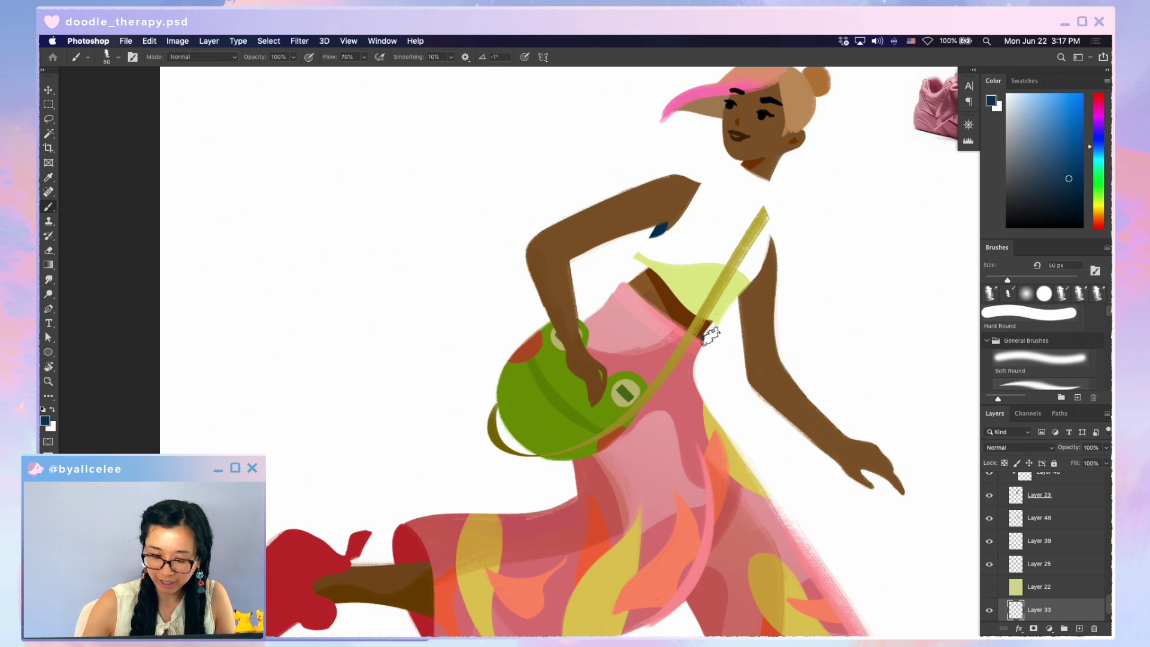
key("bracketleft")
left_click_drag(701, 333, 704, 336)
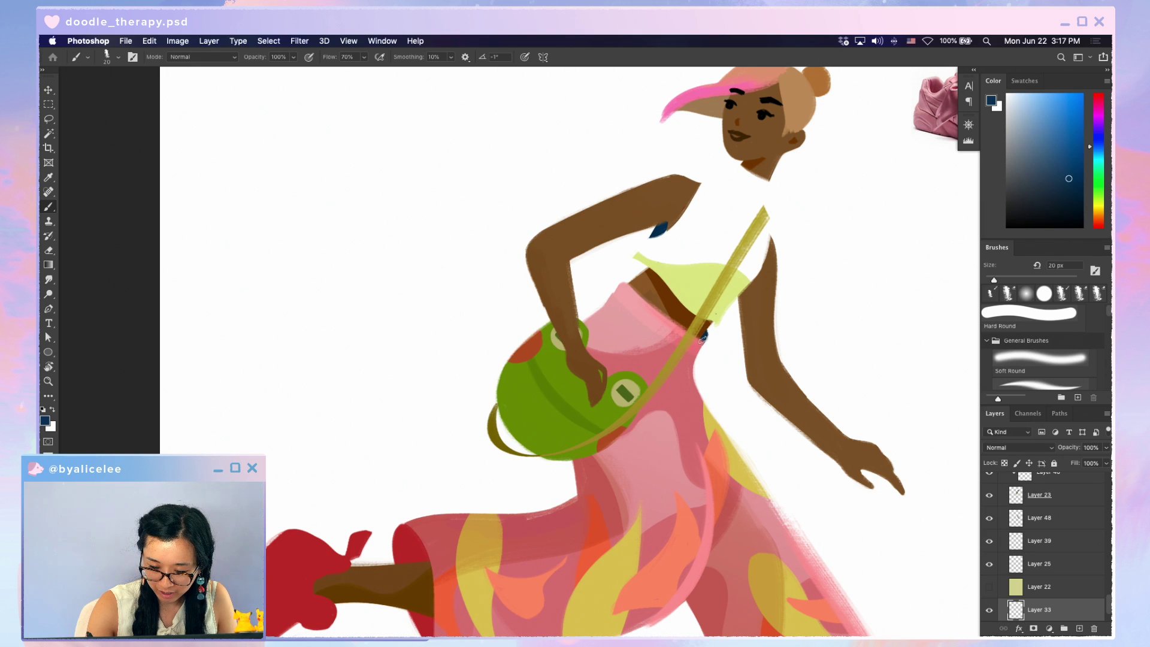
key("e")
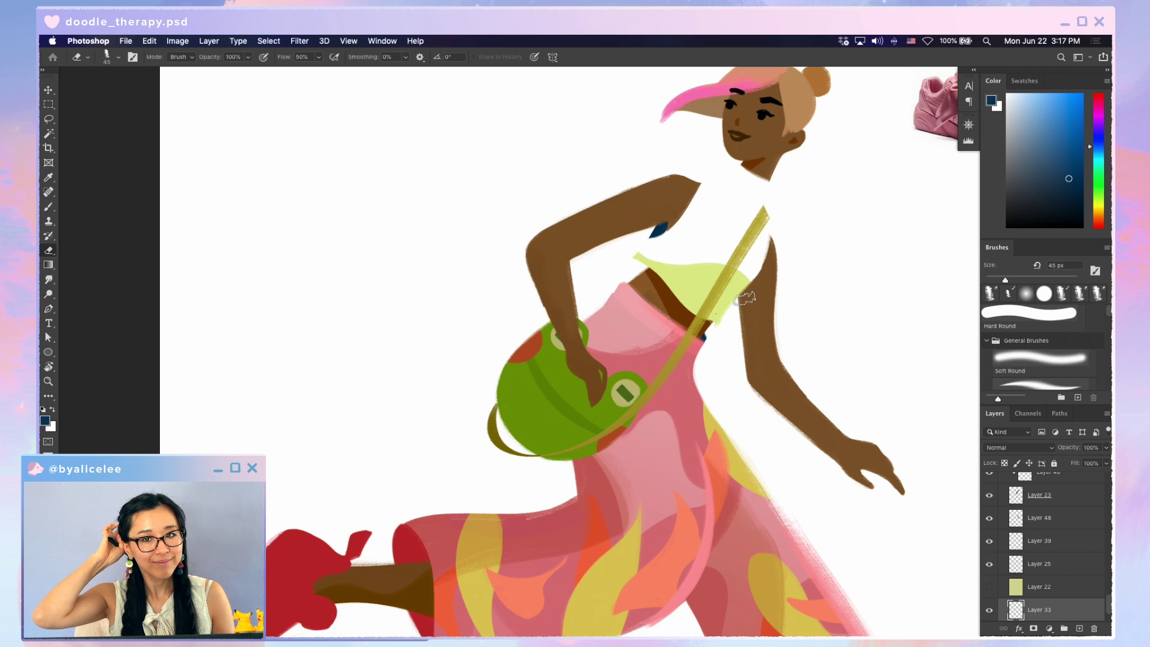
scroll(788, 380, "down", 5)
scroll(840, 398, "up", 4)
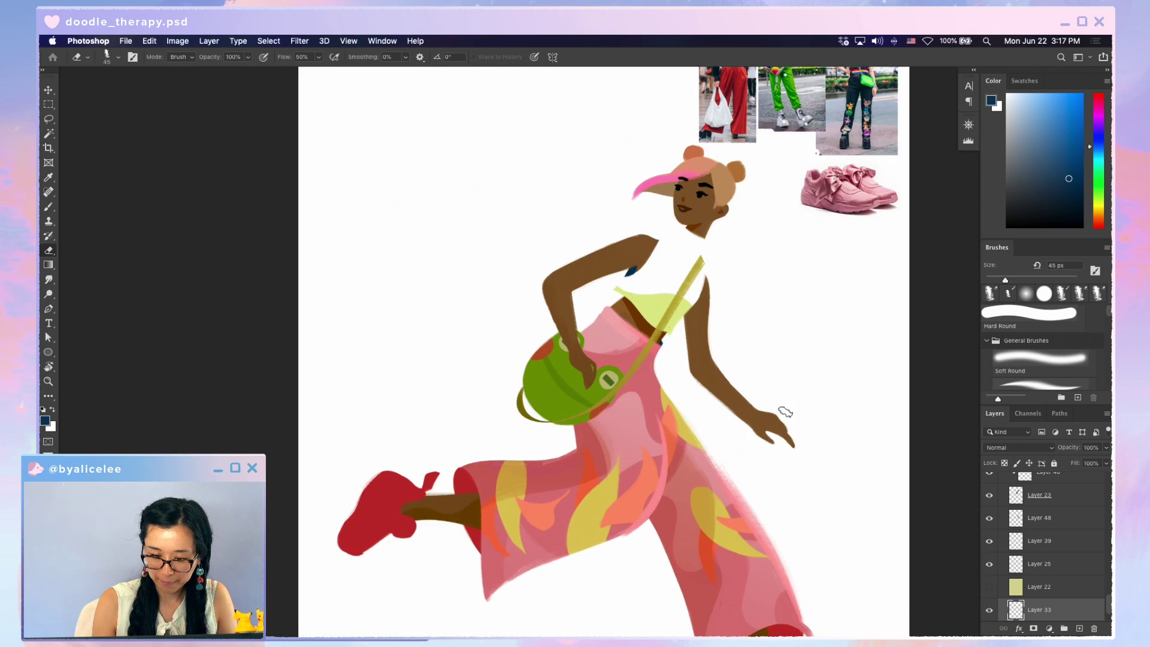
Select the trousers' base layer, sample the trousers' pink, and paint out the front edge of the waistband into a smoother curve
scroll(599, 383, "up", 2)
left_click(656, 373, "ctrl")
key("bracketleft")
key("bracketleft")
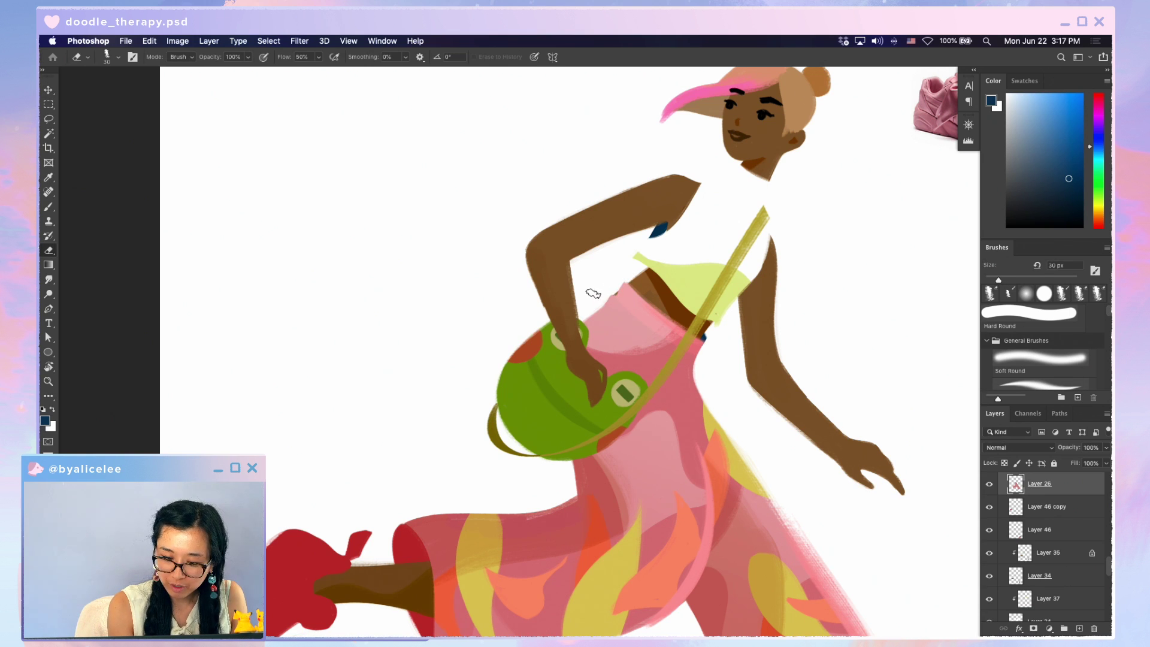
key("i")
left_click_drag(757, 454, 825, 354)
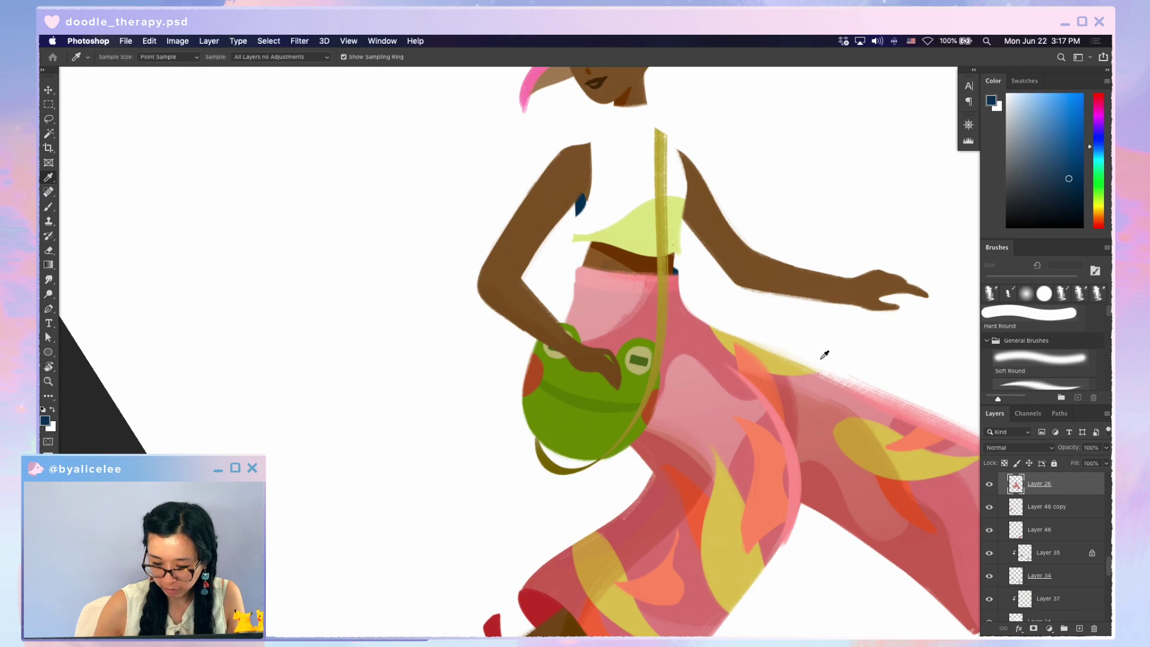
left_click(648, 319)
key("b")
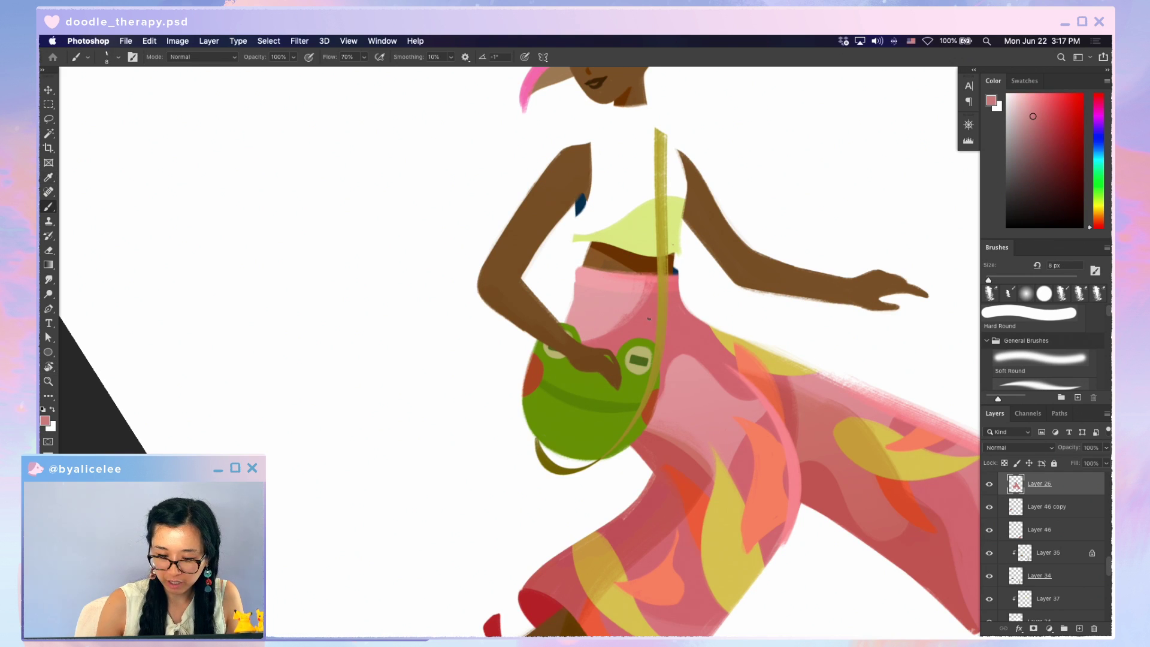
left_click_drag(579, 268, 573, 299)
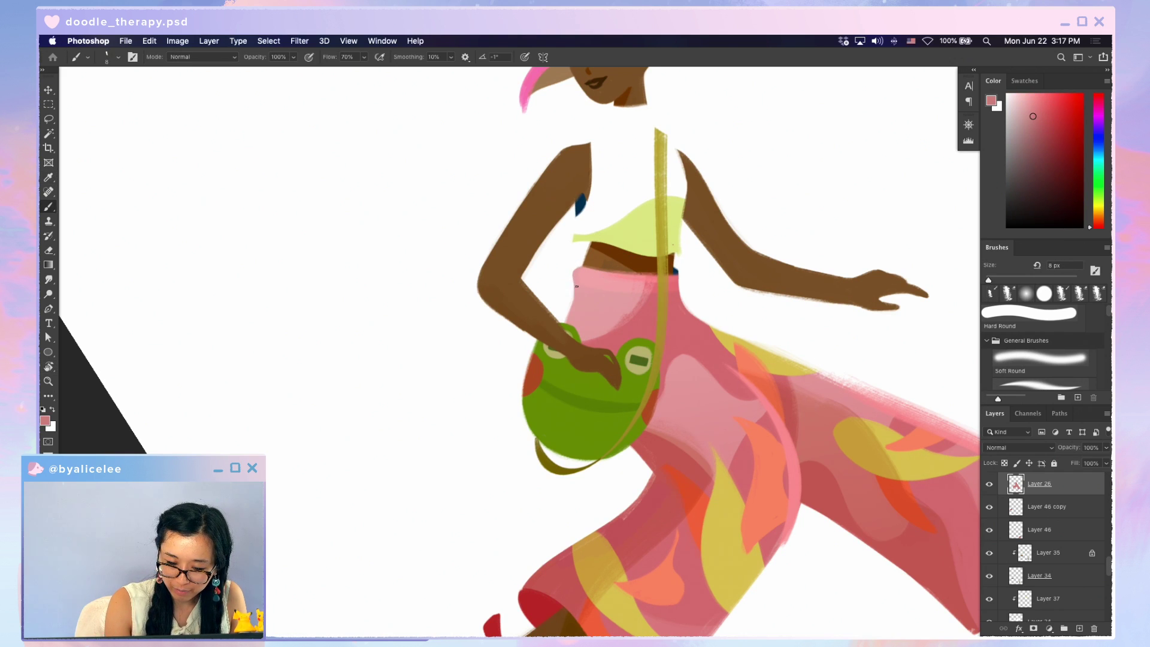
key("e")
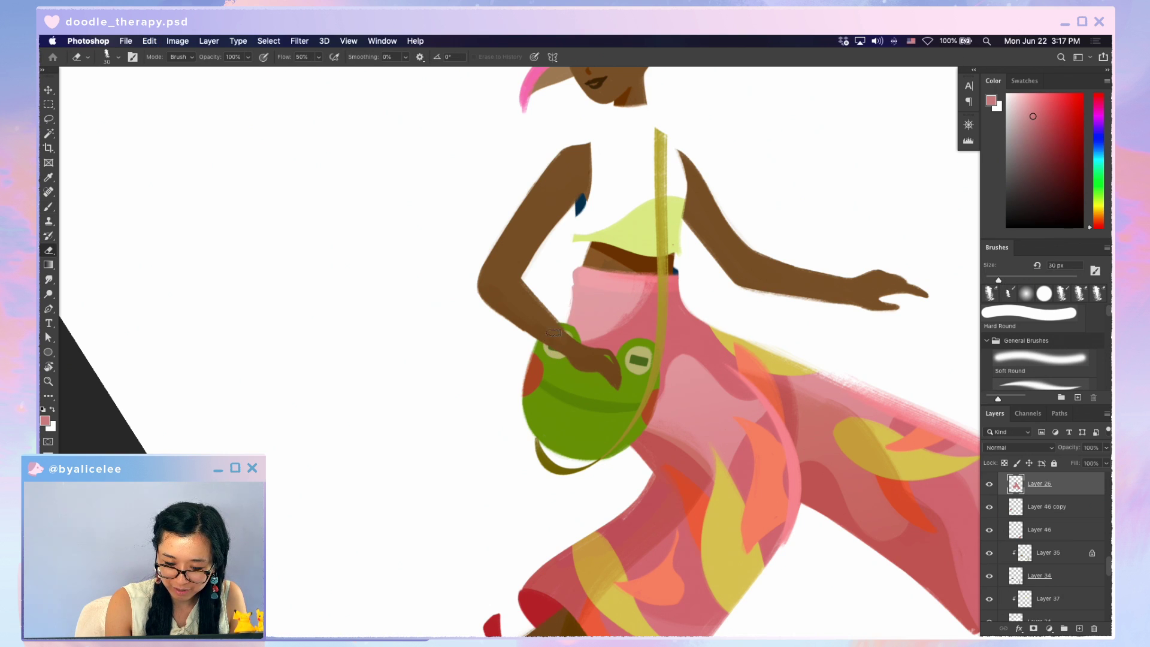
Touch up the upper edge of the trousers' raised leg with a 30 px Brush and the Eraser
key("Escape")
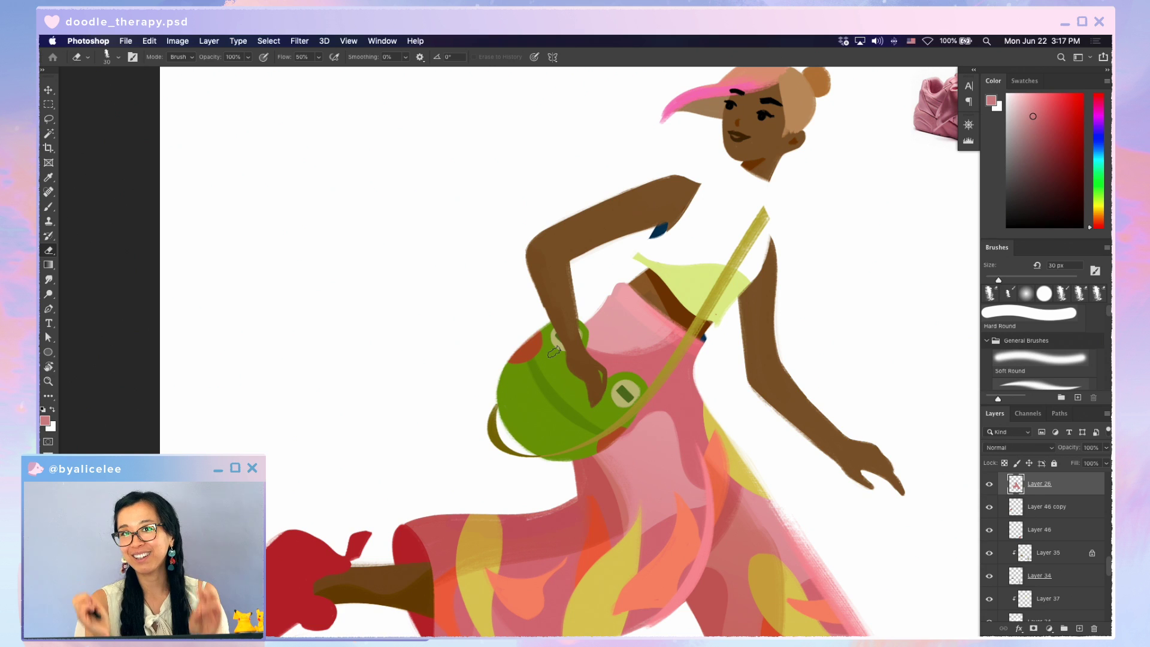
key("b")
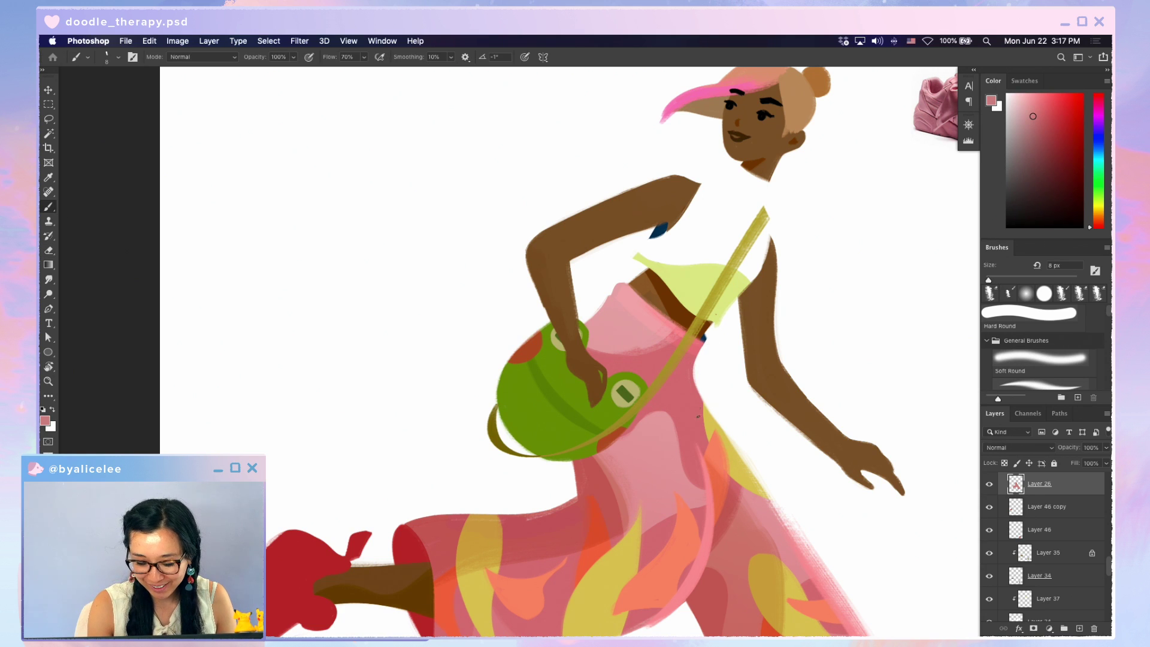
scroll(703, 411, "down", 4)
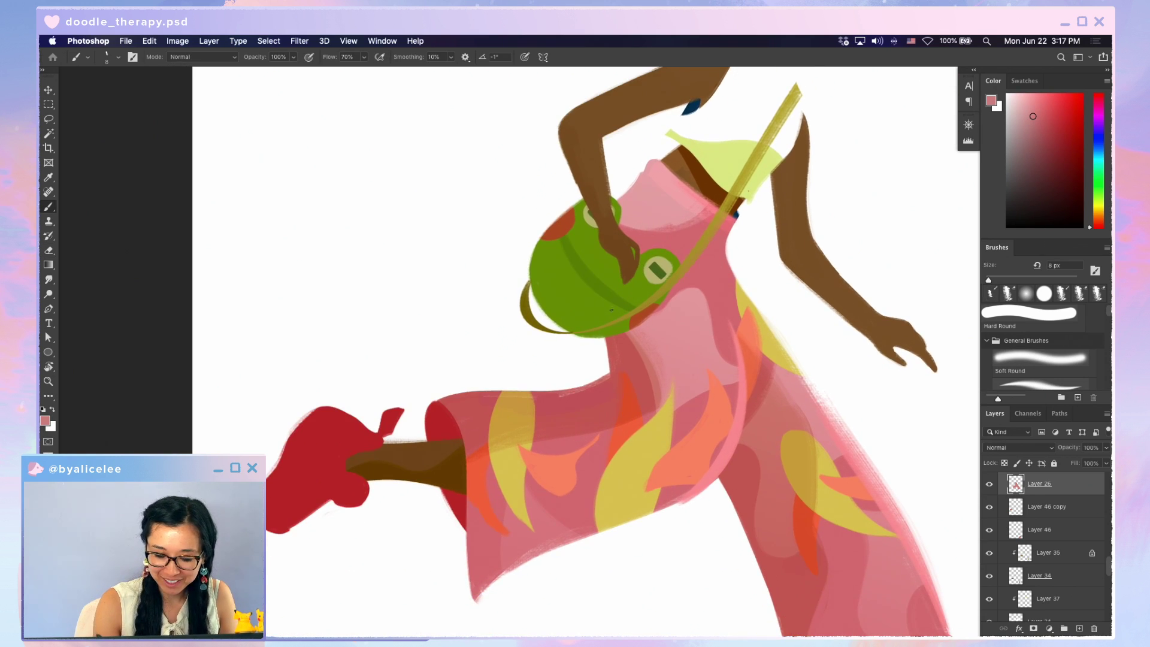
key("bracketright")
key("bracketright")
key("bracketright")
key("bracketright")
key("bracketright")
key("bracketright")
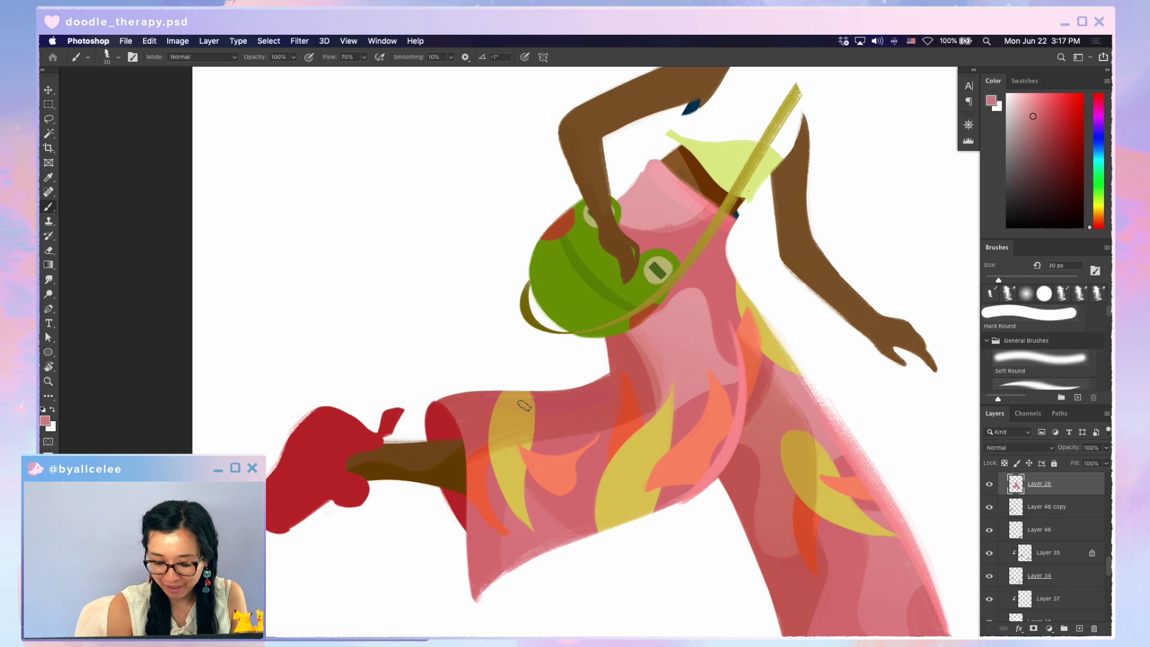
key("e")
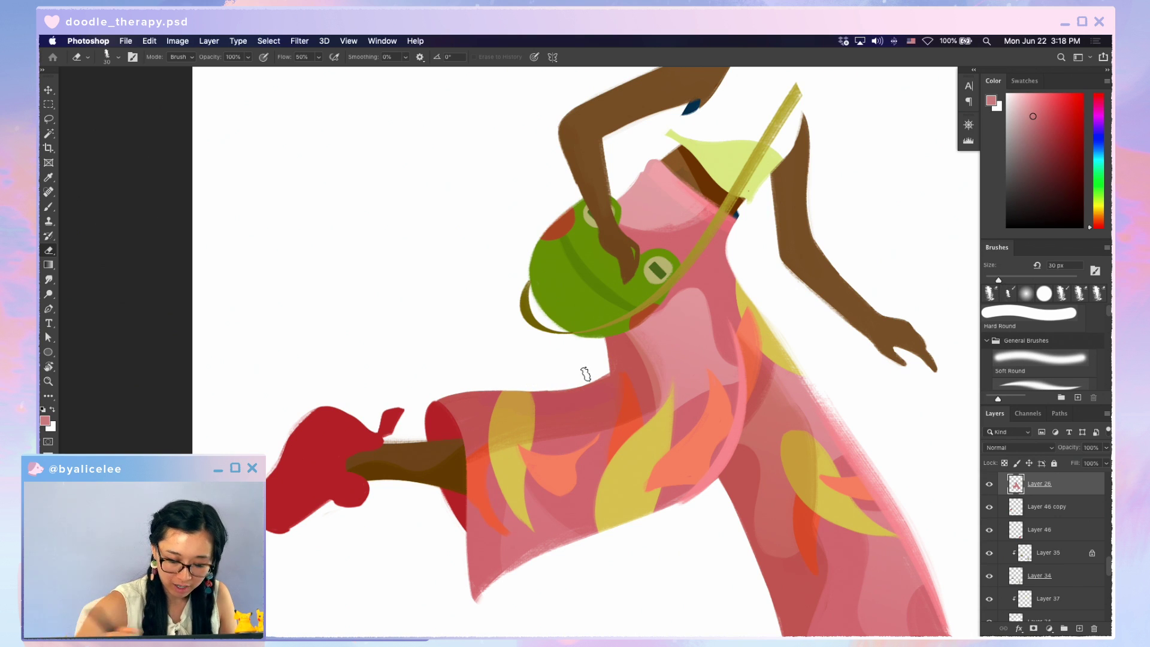
scroll(650, 404, "right", 5)
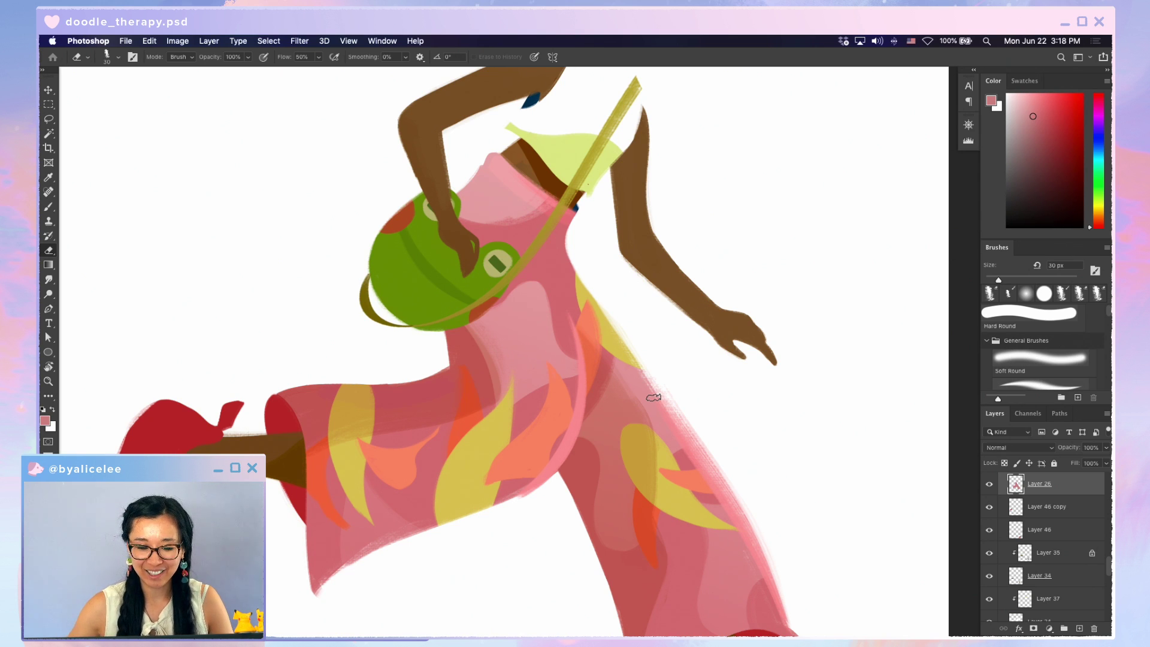
Select the frog bag's eye layer, sample its pale beige, and clean up around the pupil with a 15 px brush
left_click(508, 256, "ctrl")
key("i")
left_click(507, 259)
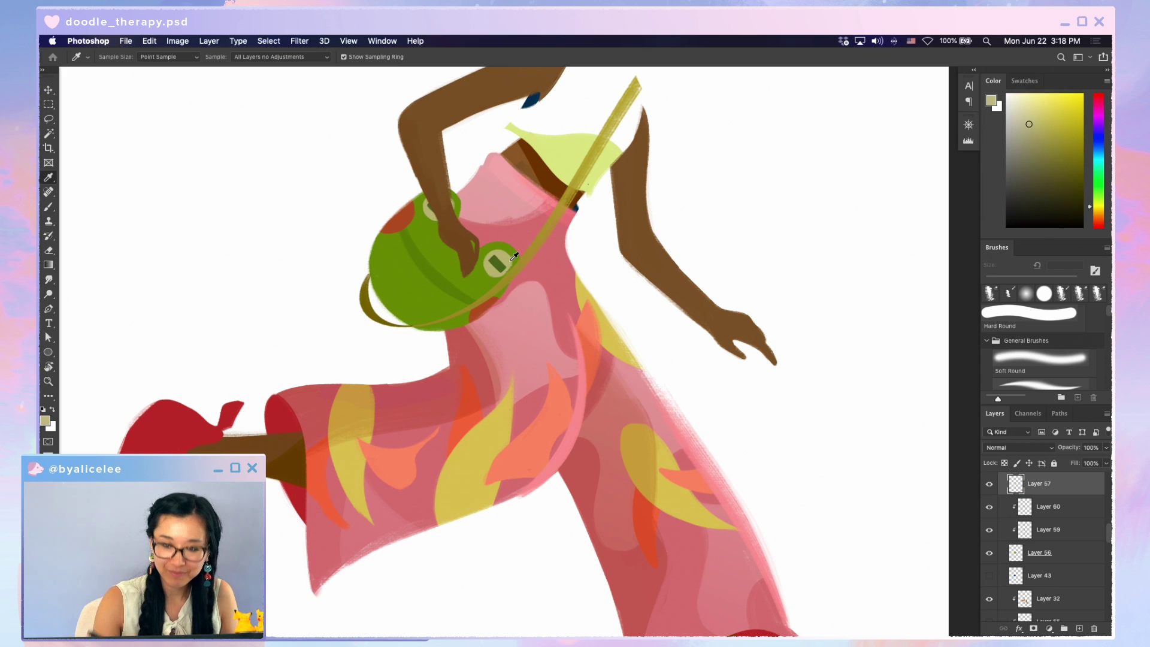
key("b")
key("[")
key("[")
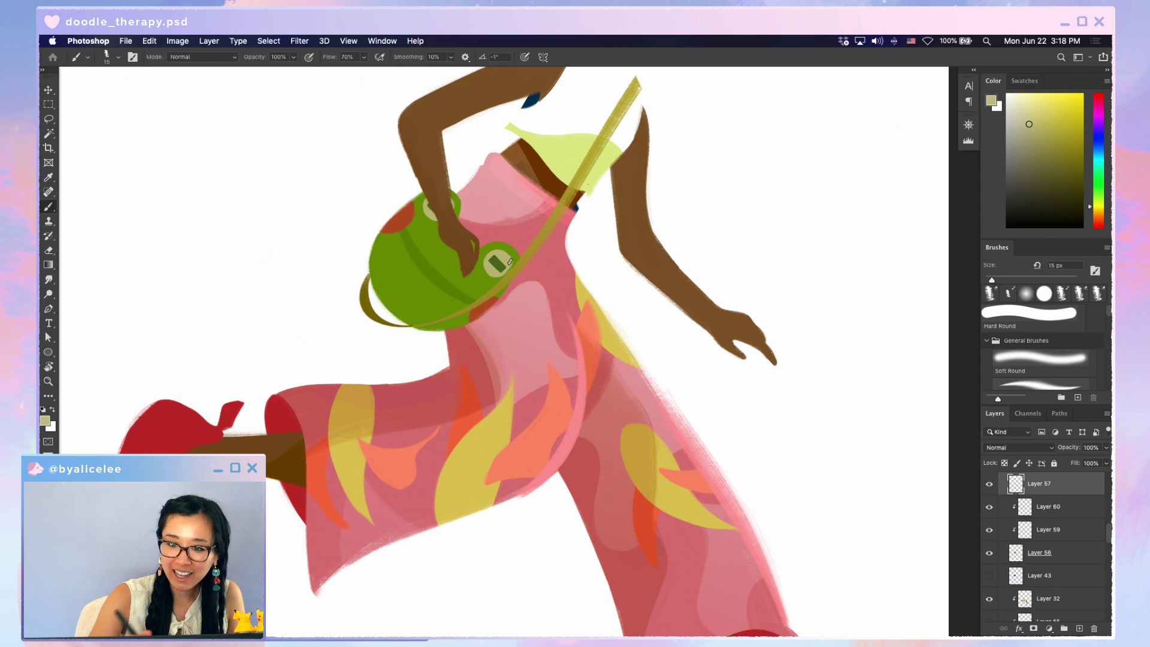
left_click_drag(493, 269, 503, 258)
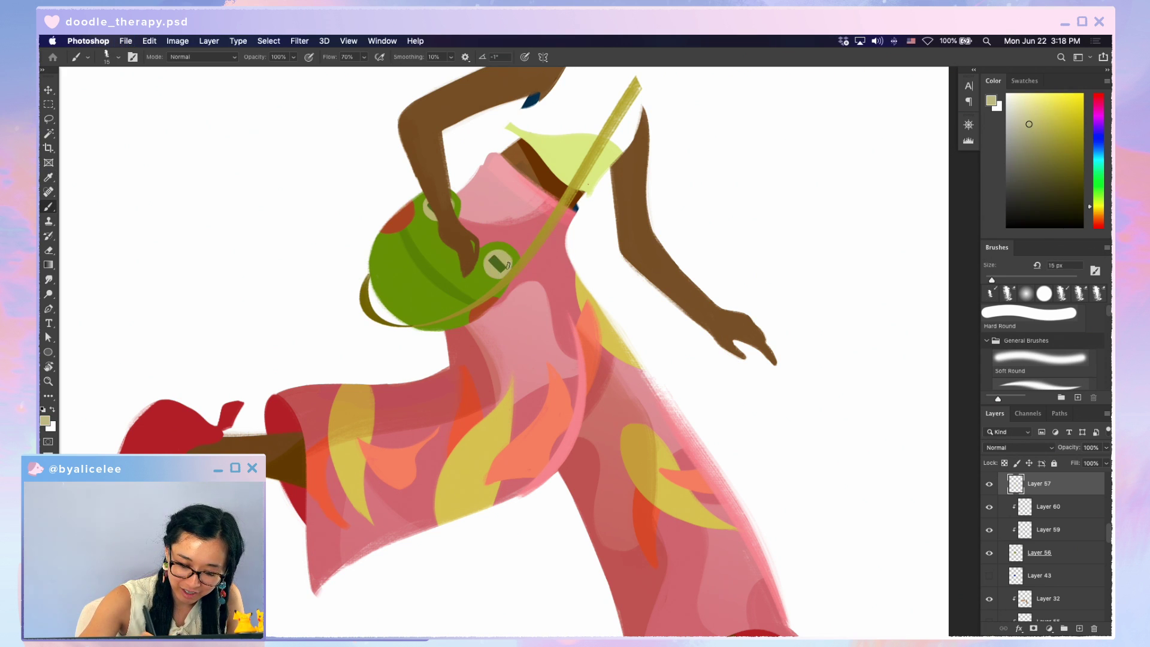
key("ctrl+0")
key("ctrl+plus")
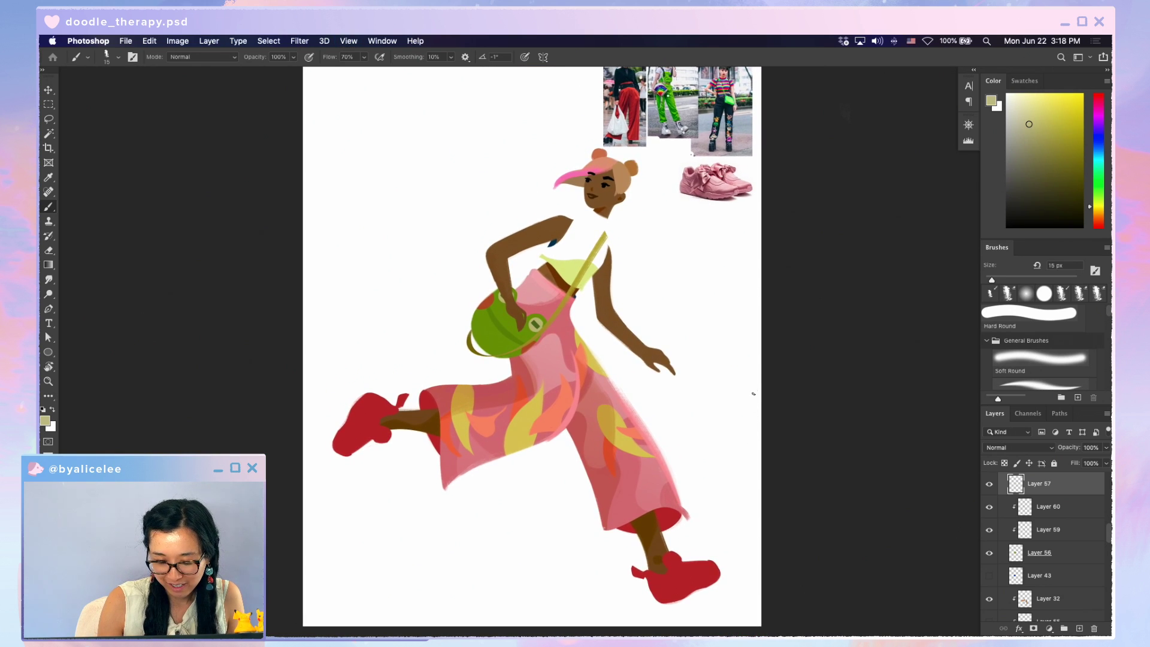
key("ctrl+minus")
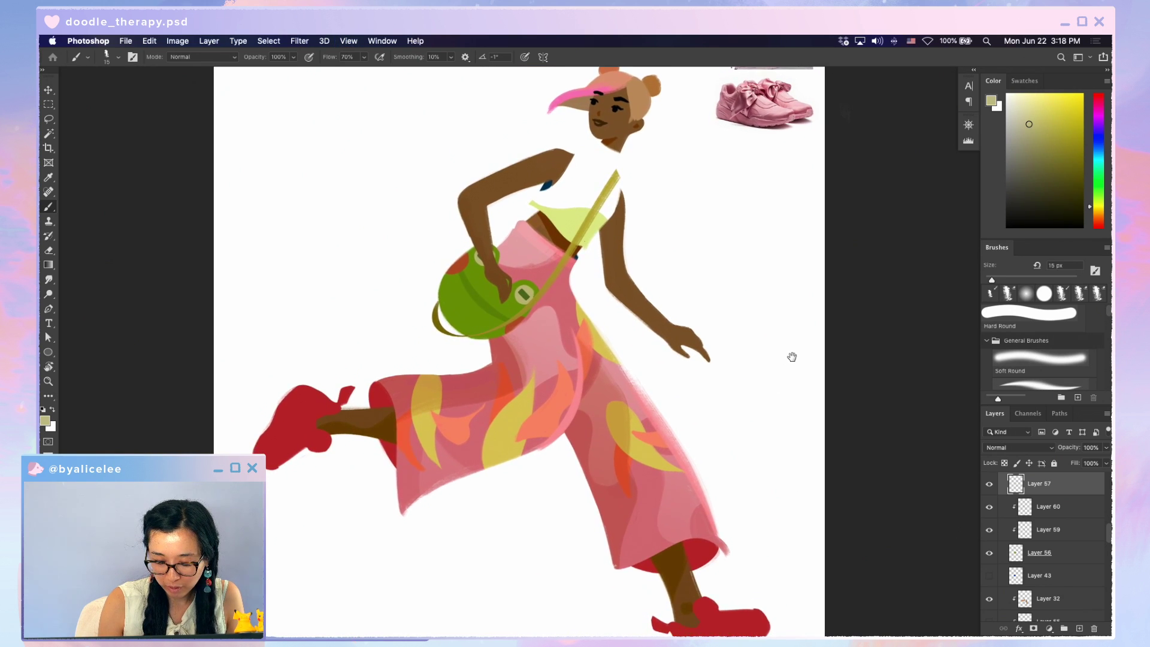
scroll(770, 359, "up", 2)
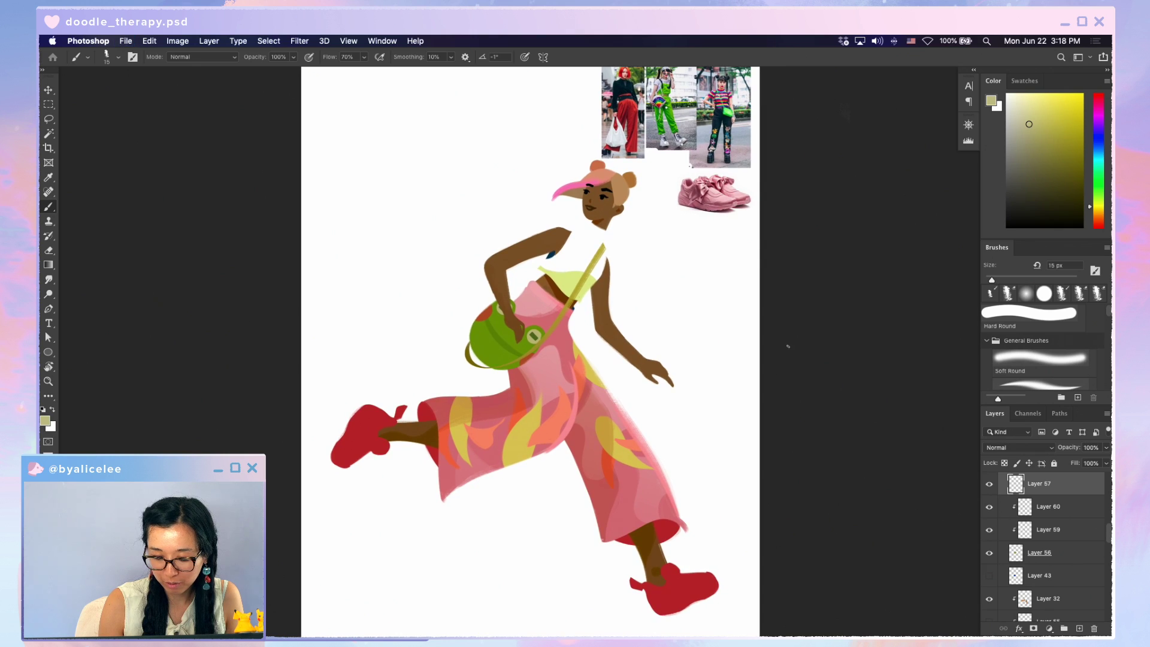
key("v")
left_click(644, 365)
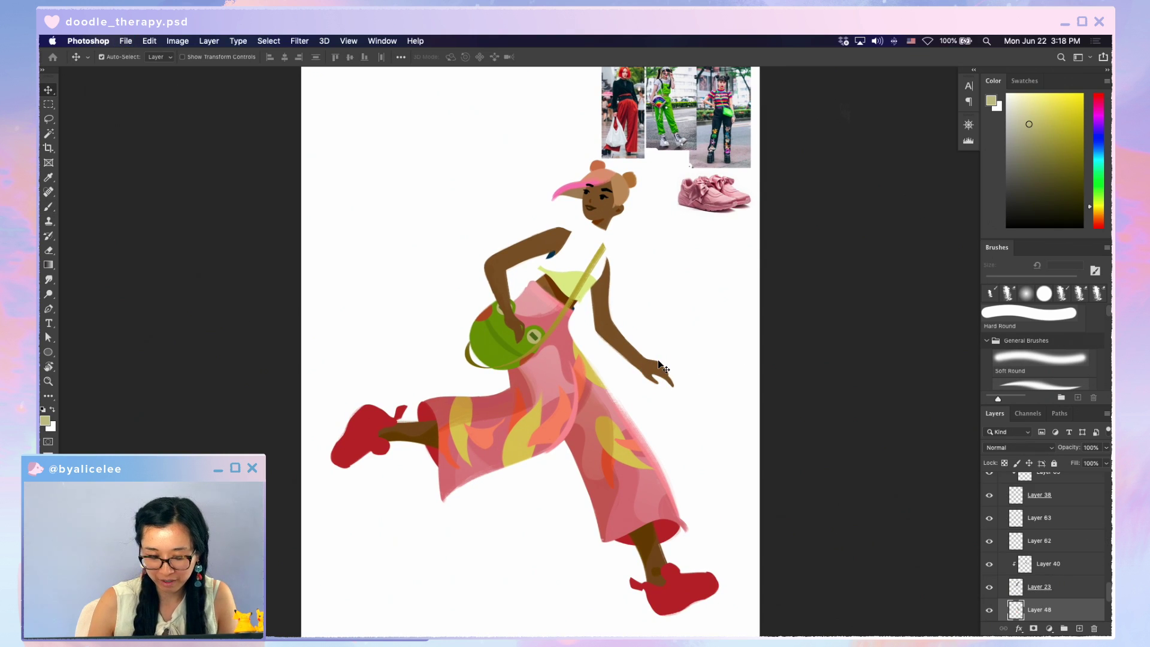
Add a new layer from the layer at the chest and bring it to the top of the layer stack
scroll(665, 389, "up", 2)
key("ctrl+plus")
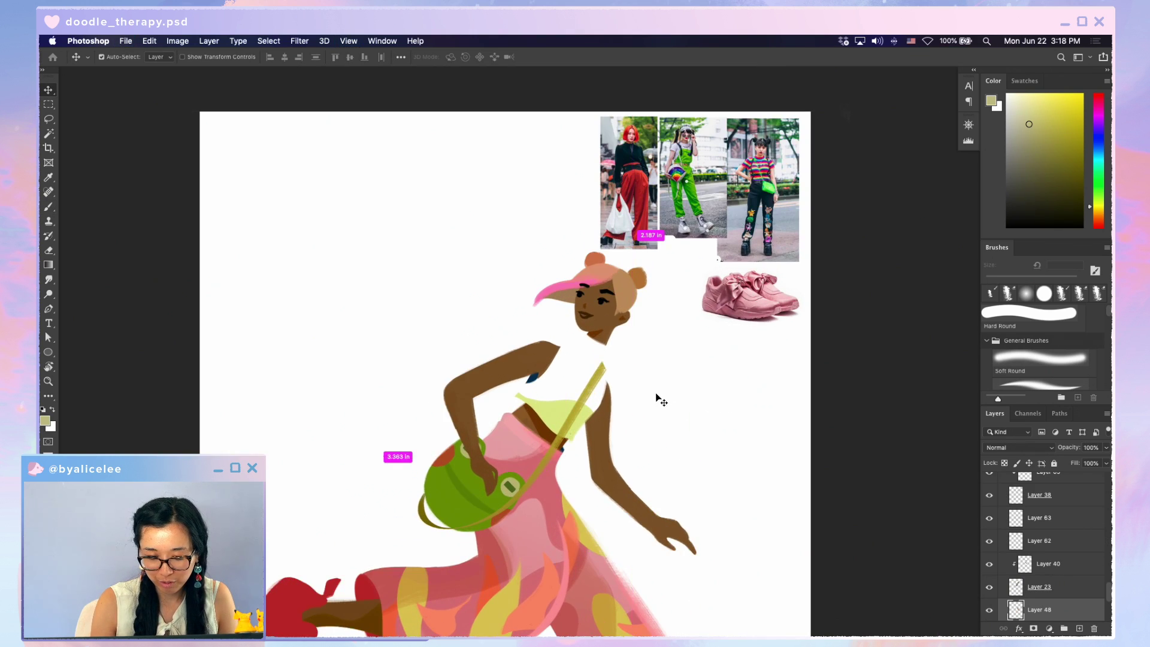
left_click(585, 373)
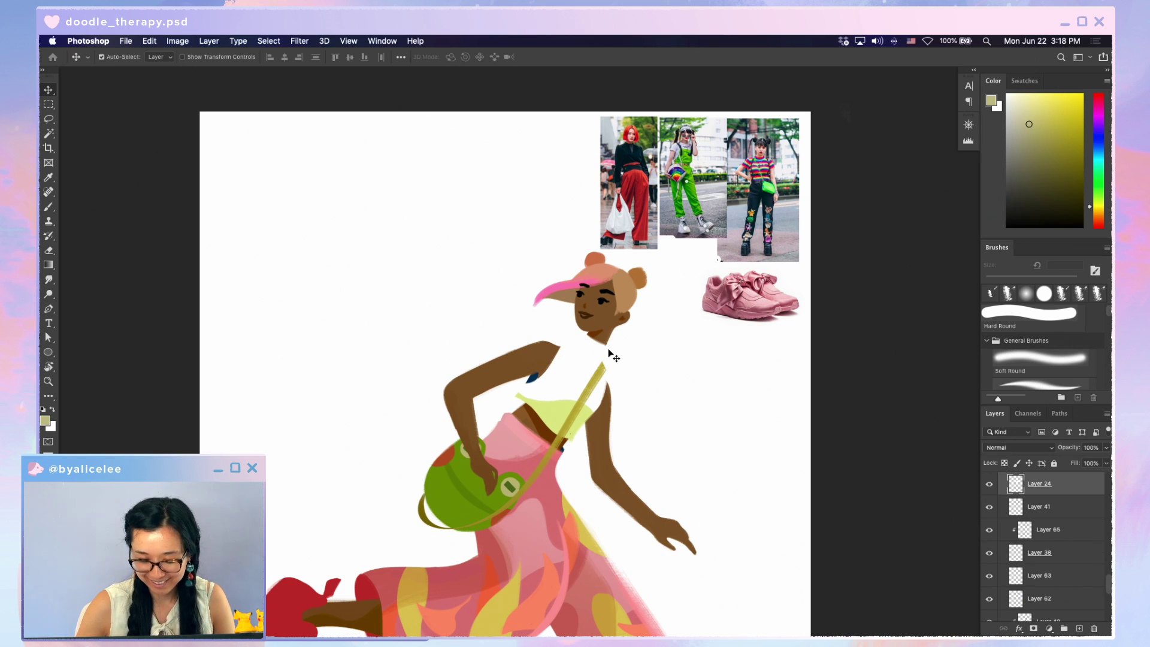
key("super")
key("super+shift+n")
key("Return")
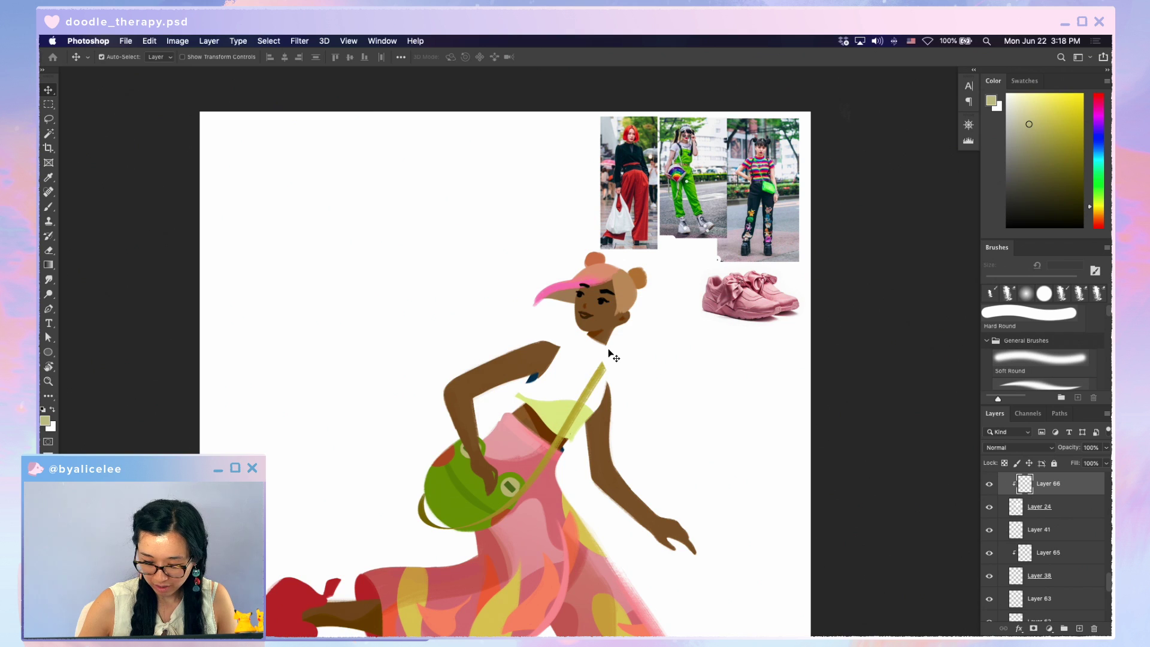
key("ctrl+shift+bracketright")
scroll(599, 354, "up", 1)
Sample the mustard yellow of the bag strap and sketch a pair of sunglasses over the face with a 7 px brush
key("i")
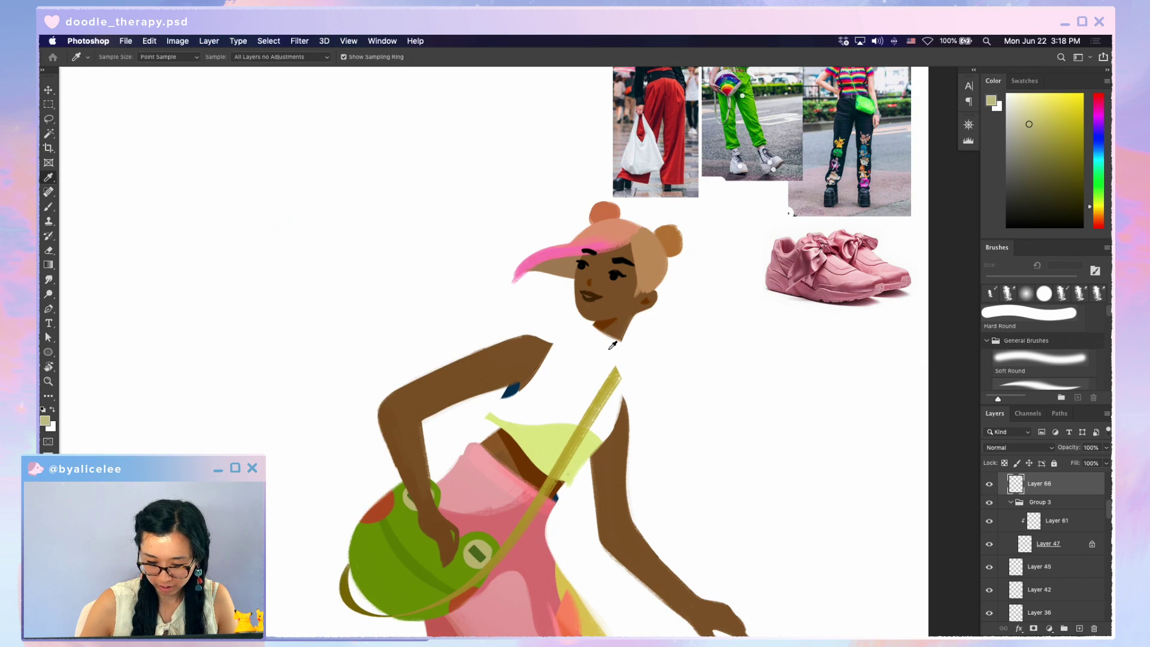
left_click(616, 372)
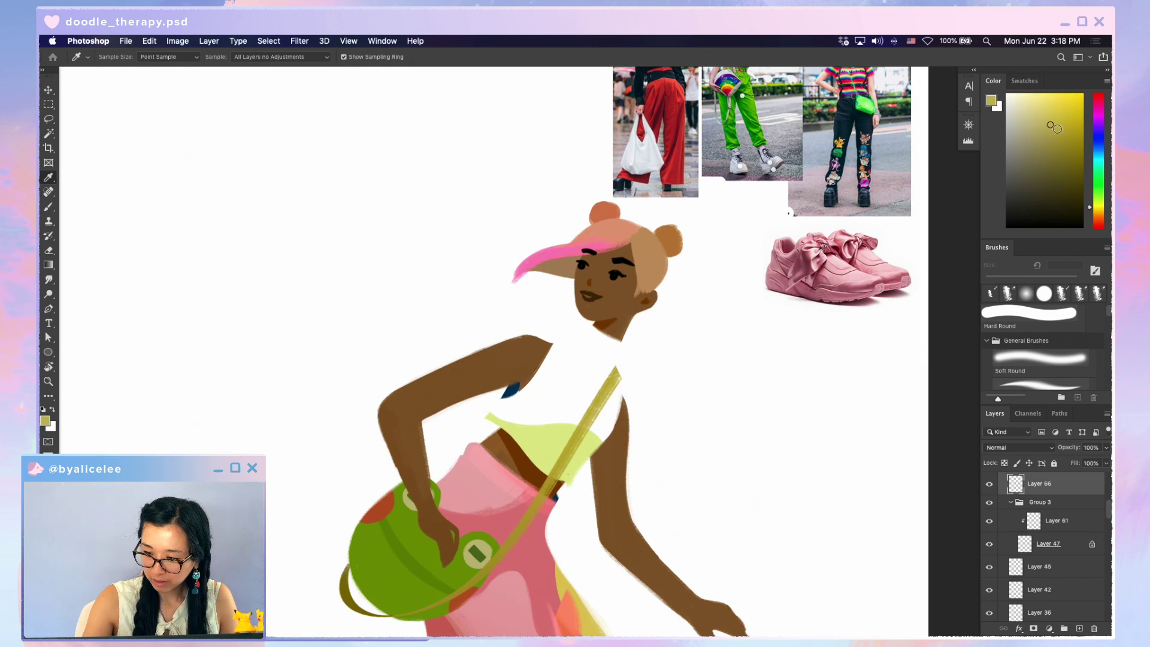
key("b")
key("bracketleft")
key("bracketleft")
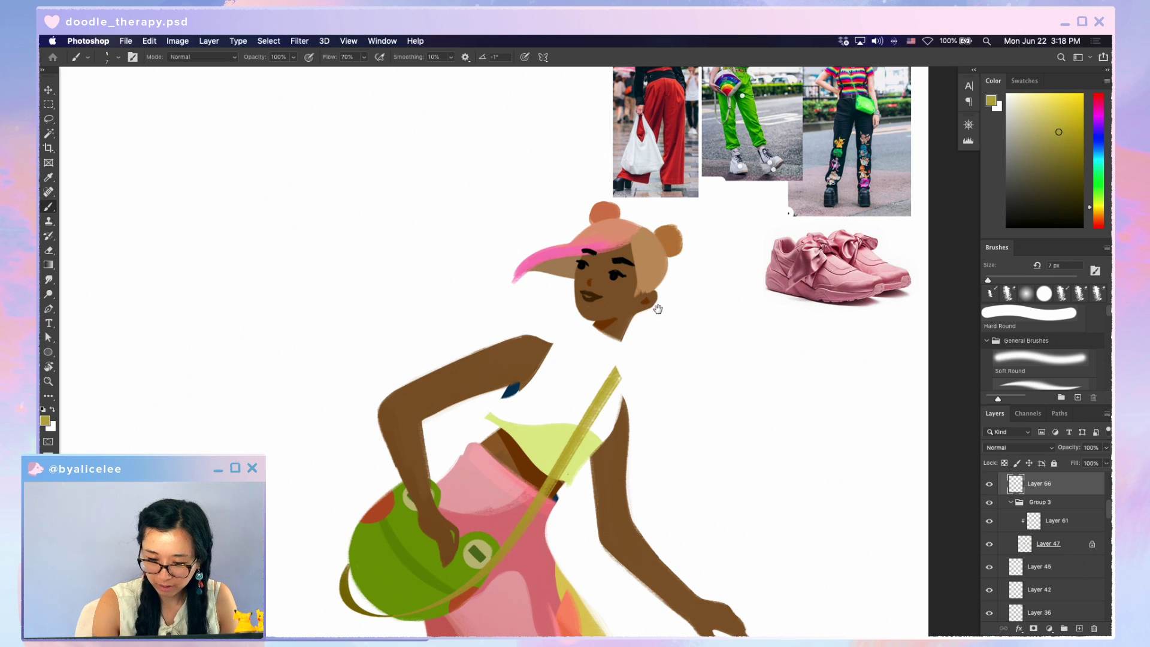
left_click_drag(657, 310, 623, 378)
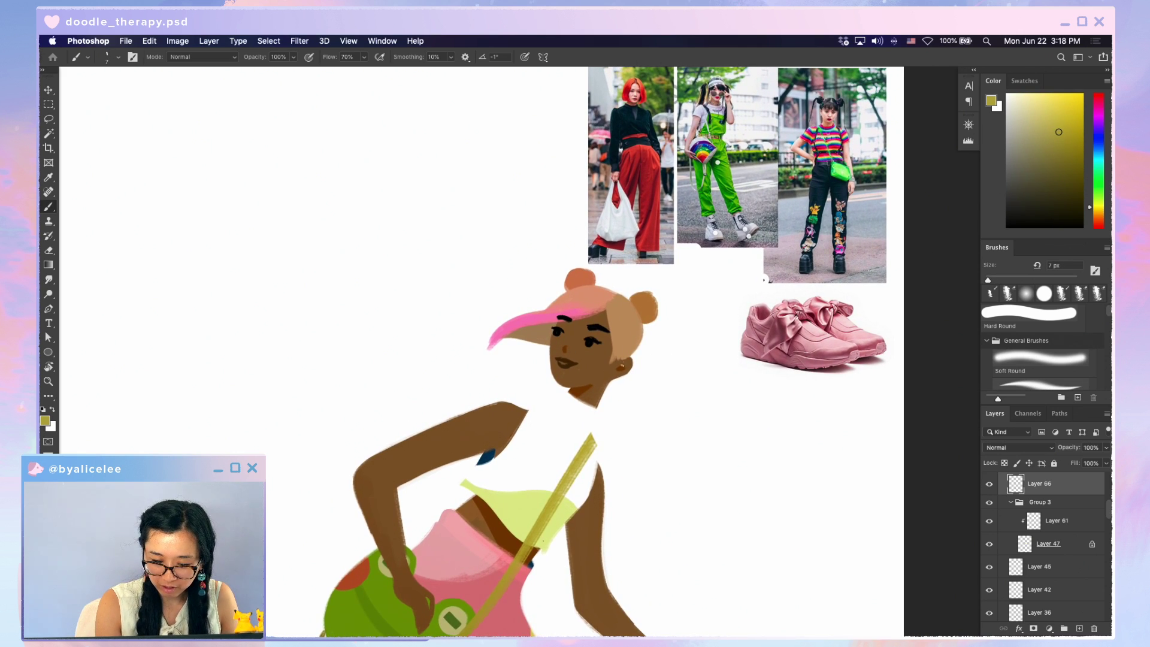
key("r")
mouse_move(566, 301)
left_mouse_down()
mouse_move(586, 337)
mouse_move(582, 349)
mouse_move(548, 346)
mouse_move(553, 357)
left_mouse_up()
Rotate the canvas to about 42°, fill in the half-round sunglasses lenses, and extend the temple arm toward the ear
key("super+0")
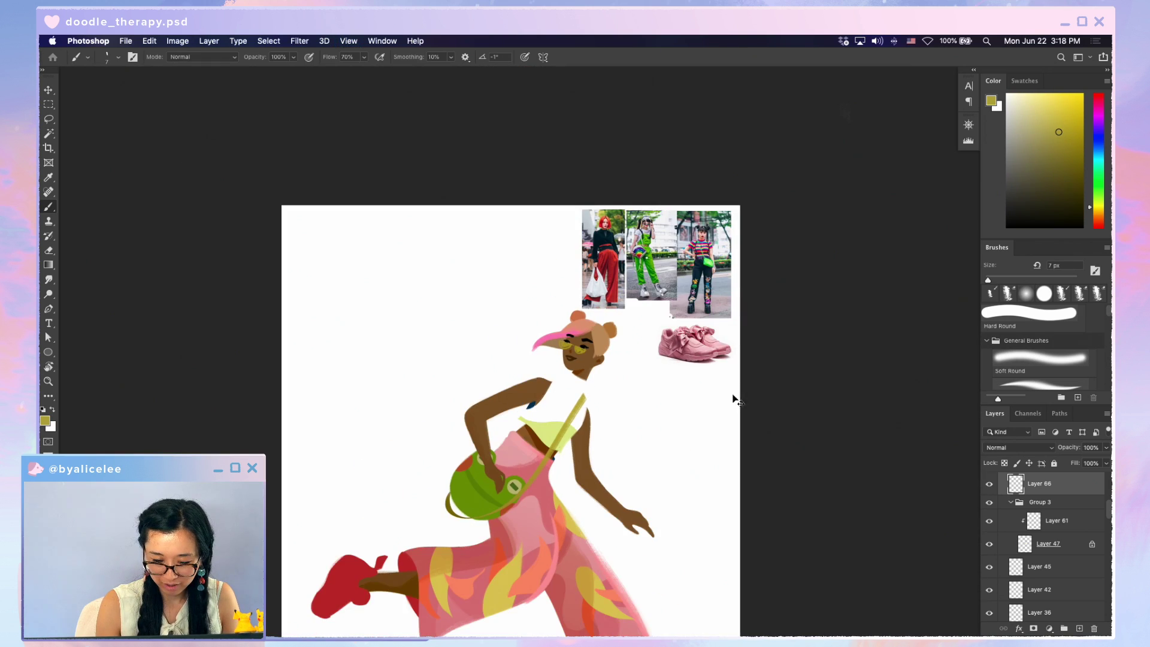
key("r")
left_click_drag(747, 410, 652, 424)
key("super+plus")
key("super+plus")
key("super+plus")
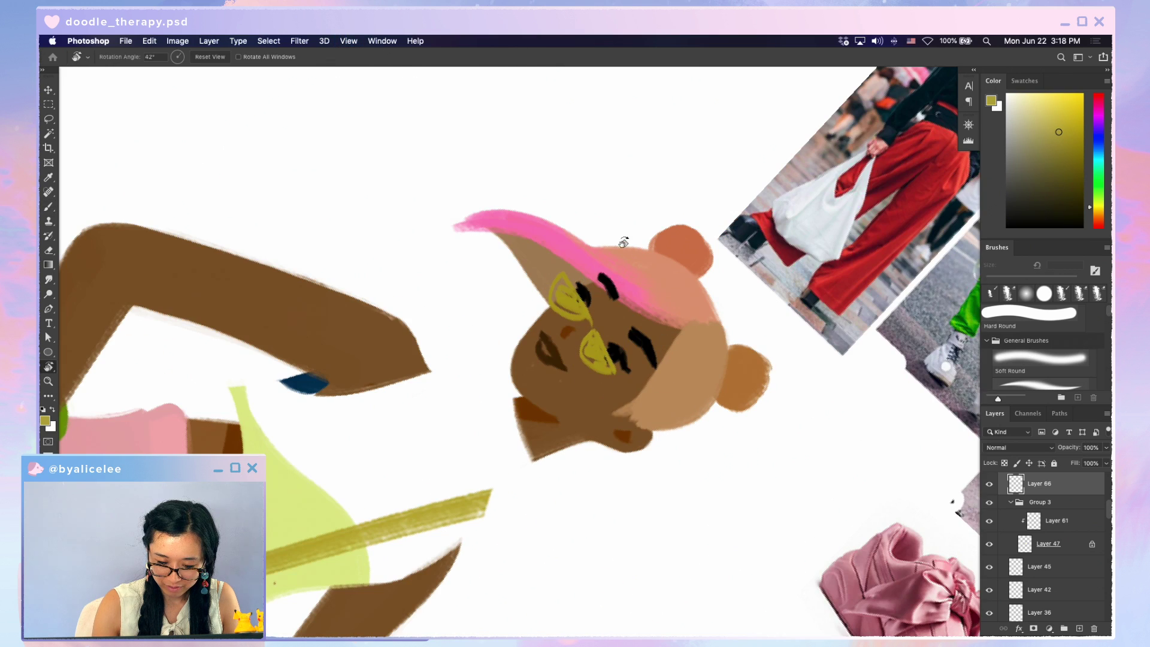
mouse_move(557, 305)
left_mouse_down()
mouse_move(559, 282)
mouse_move(587, 316)
mouse_move(598, 310)
mouse_move(605, 367)
mouse_move(647, 430)
mouse_move(613, 369)
mouse_move(627, 397)
left_mouse_up()
key("Escape")
Set the sunglasses layer's opacity to 70%
key("super+minus")
key("super+minus")
key("super+minus")
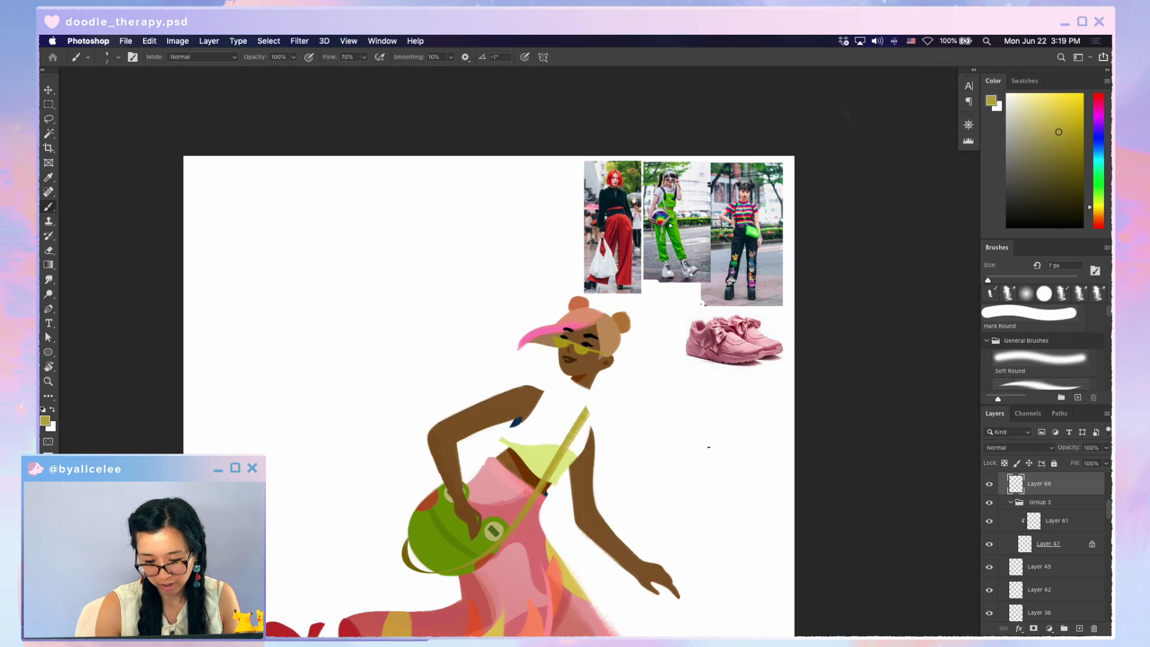
key("super+minus")
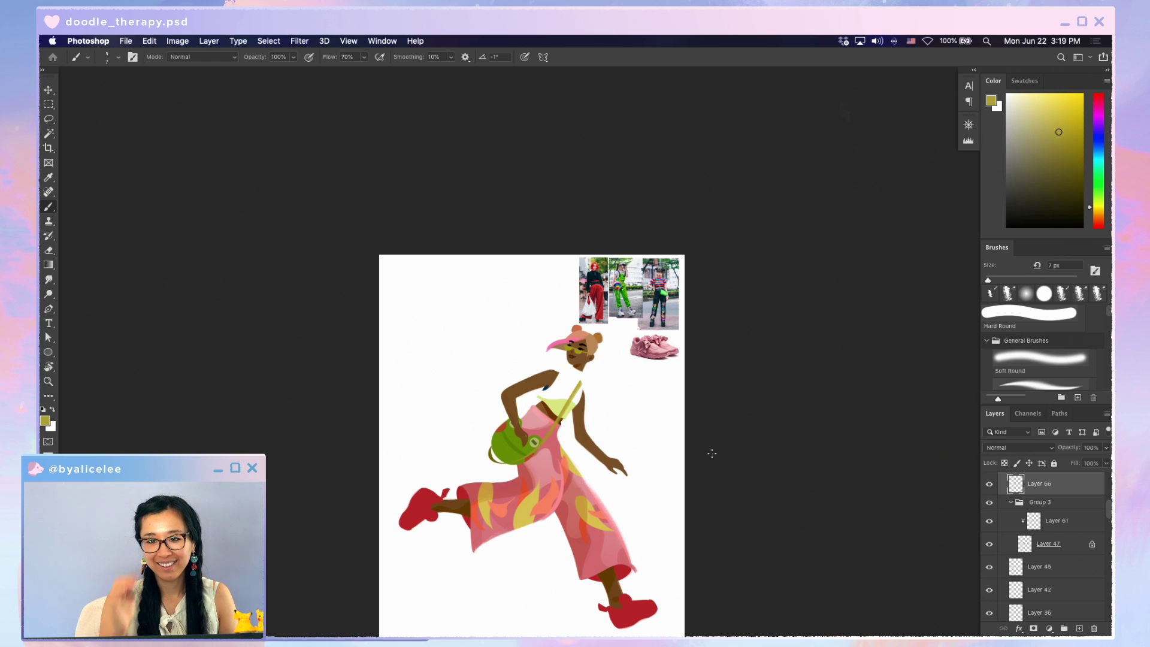
key("v")
key("9")
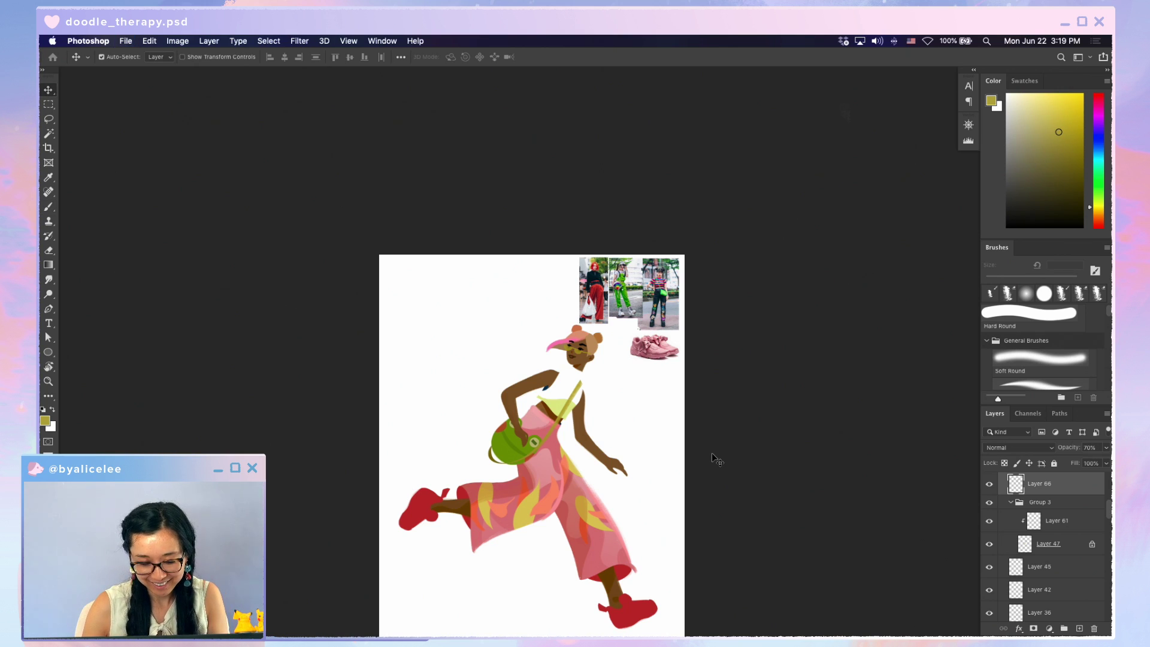
Lighten the sunglasses with a Hue/Saturation adjustment, setting Lightness to +33
key("super+plus")
key("super+plus")
key("super+plus")
key("super+plus")
key("super+plus")
key("super+u")
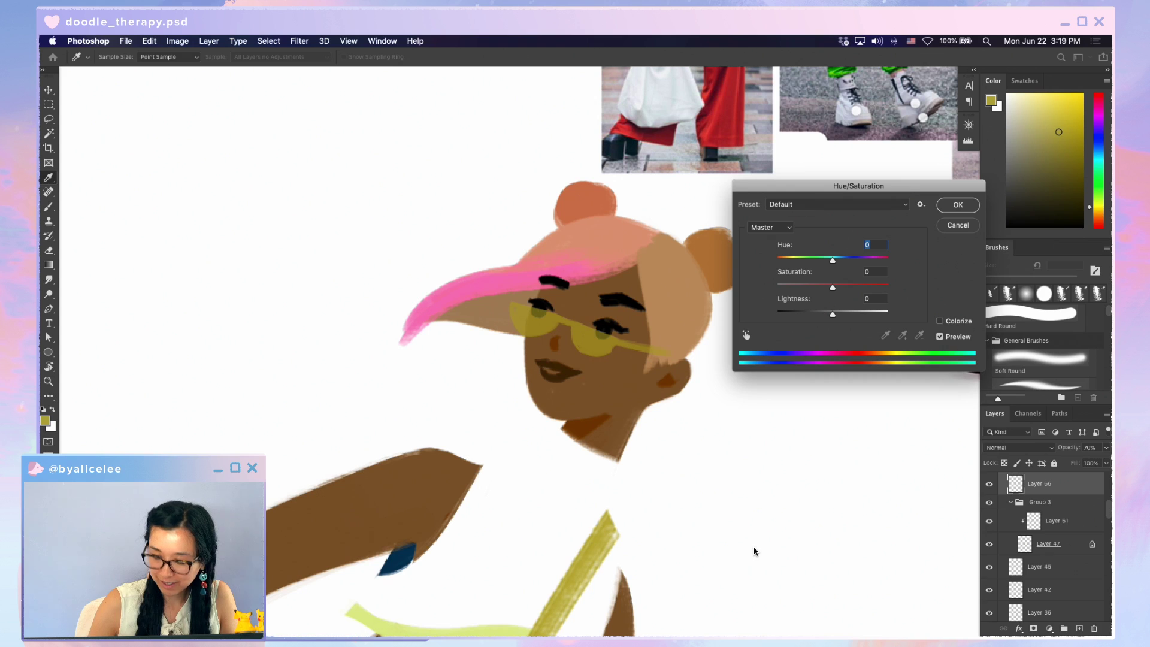
left_click_drag(833, 313, 851, 314)
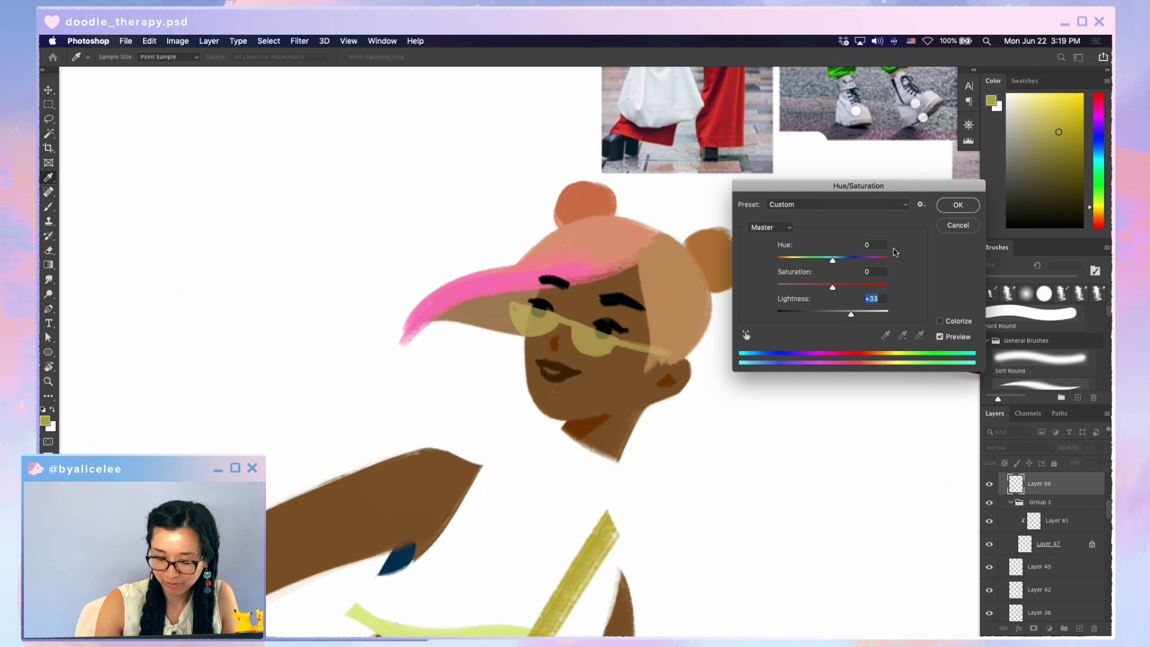
left_click(957, 206)
Sample the sunglasses' lightened yellow with the layer at 100% opacity, and set the layer's opacity back to 70%
key("0")
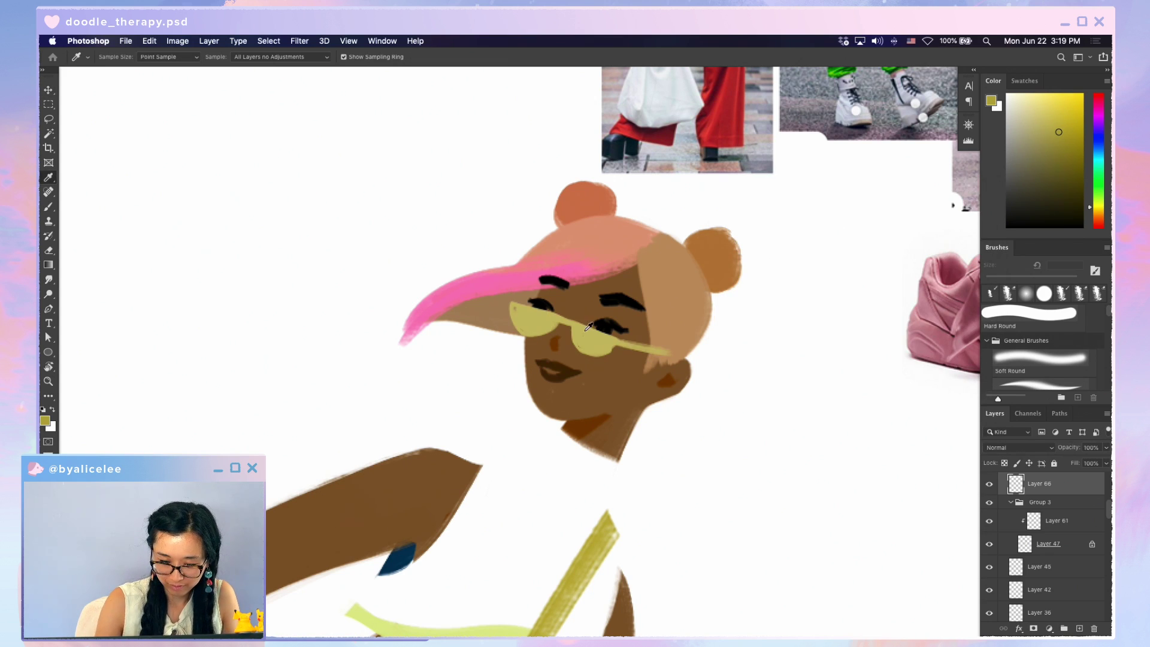
left_click(588, 331)
key("7")
Refine the edges of the sunglasses' lenses and bridge with a 7 px Brush and a 9 px Eraser
key("b")
mouse_move(512, 306)
left_mouse_down()
mouse_move(510, 328)
mouse_move(557, 316)
mouse_move(605, 332)
mouse_move(589, 324)
left_mouse_up()
key("e")
left_click_drag(521, 297, 611, 321)
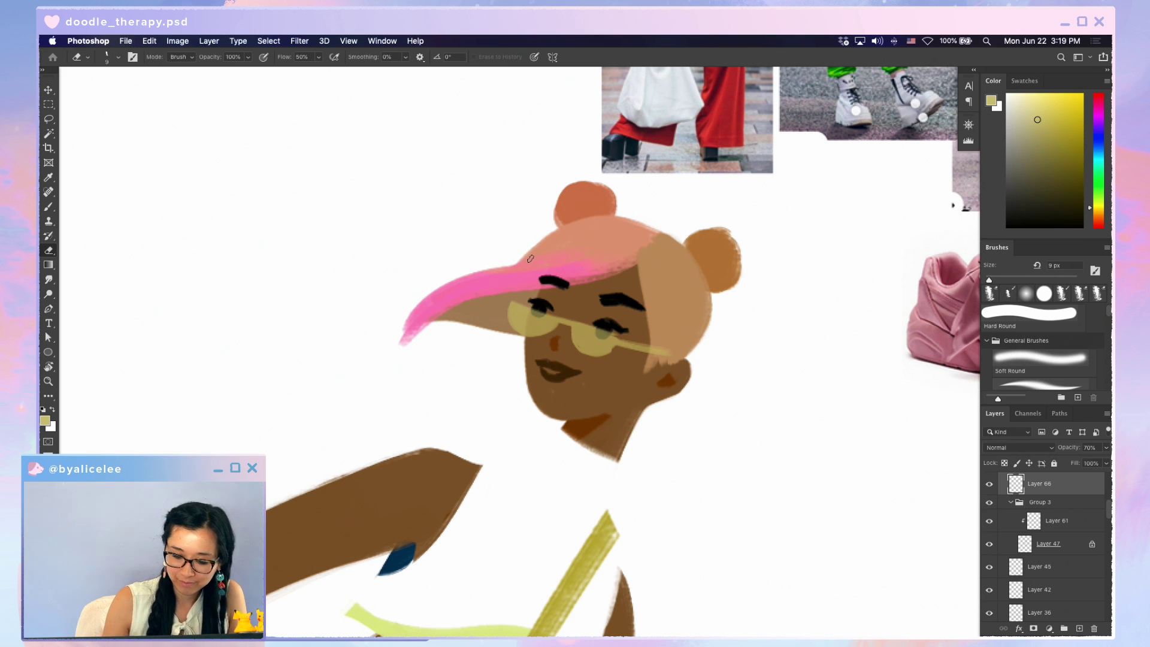
key("b")
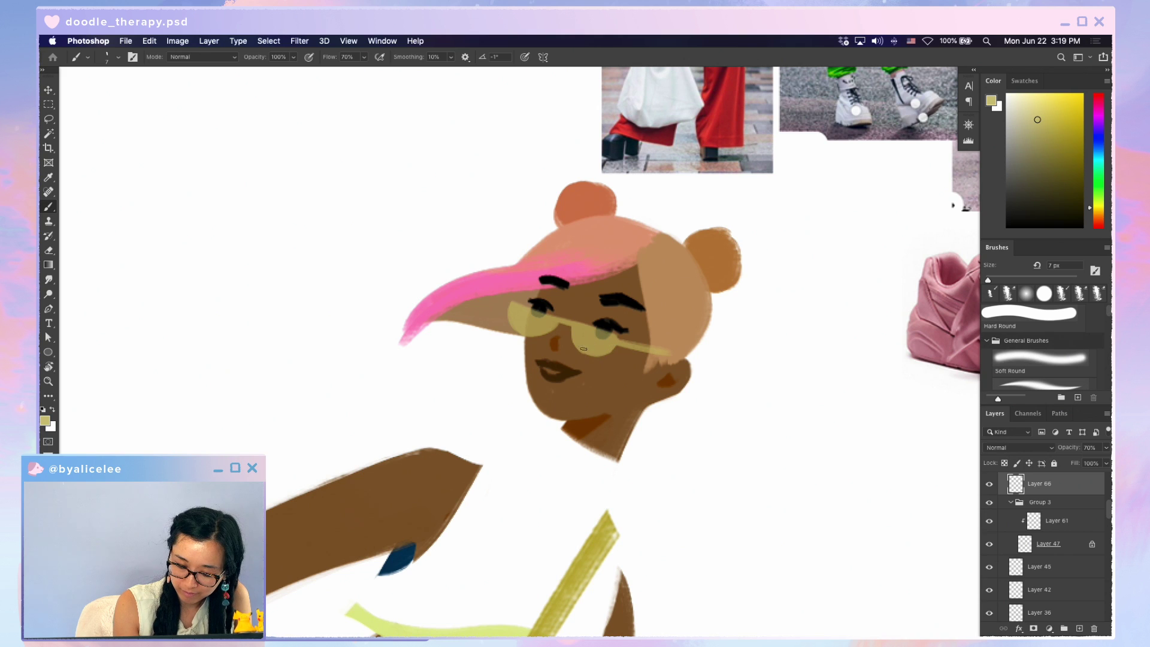
key("e")
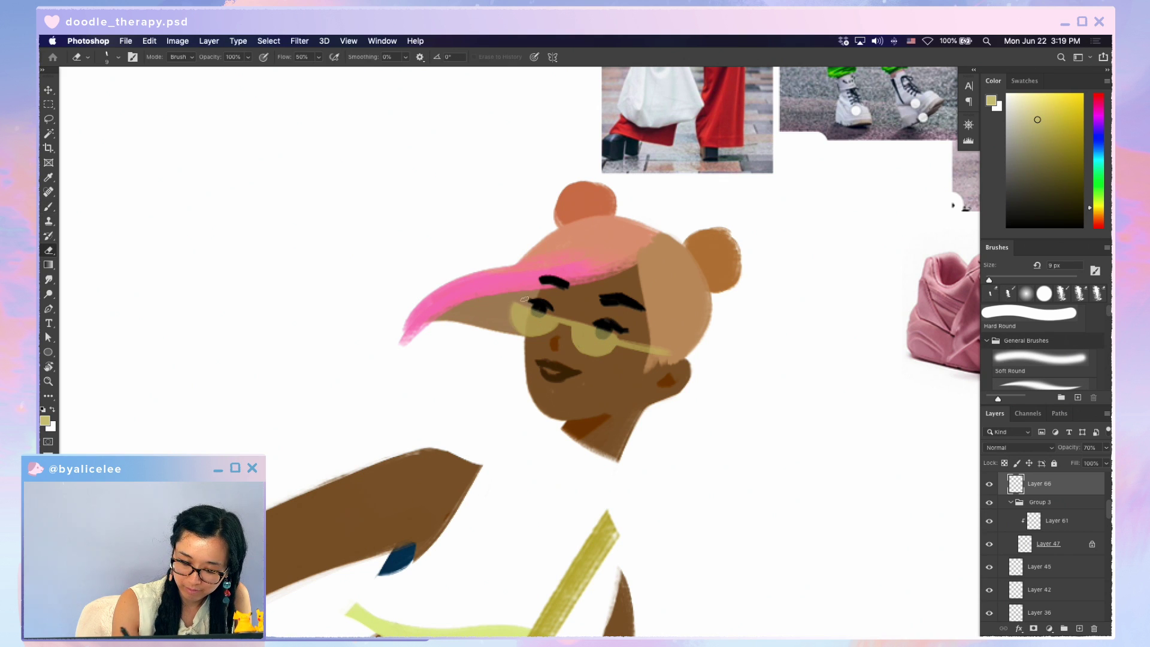
key("b")
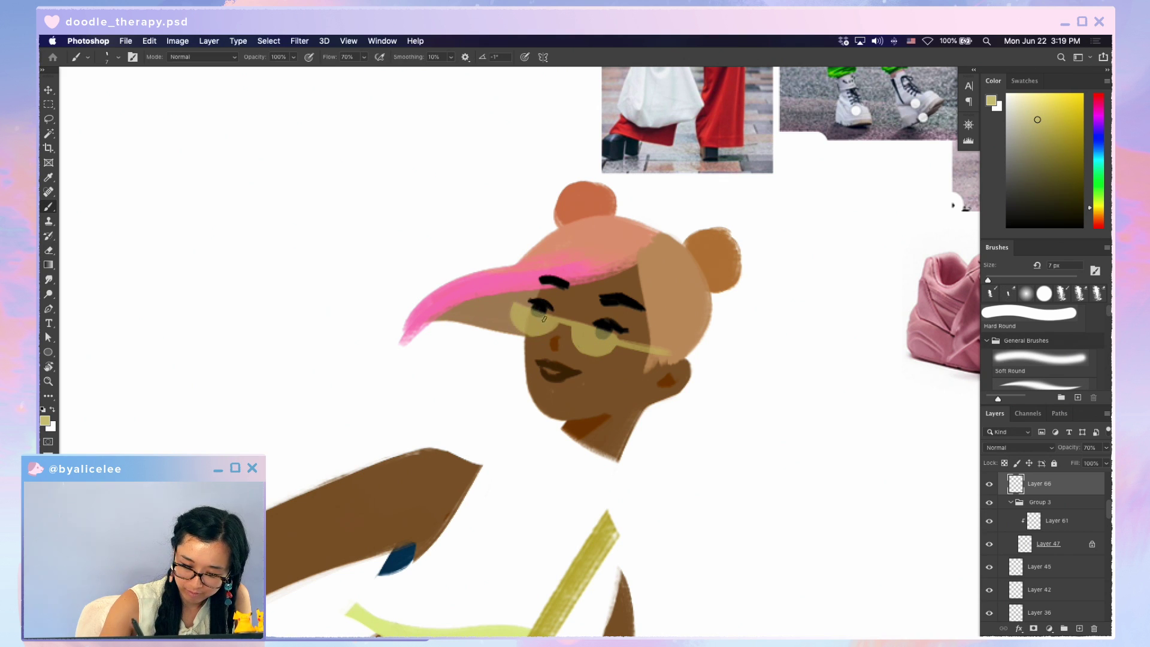
left_click_drag(524, 306, 538, 310)
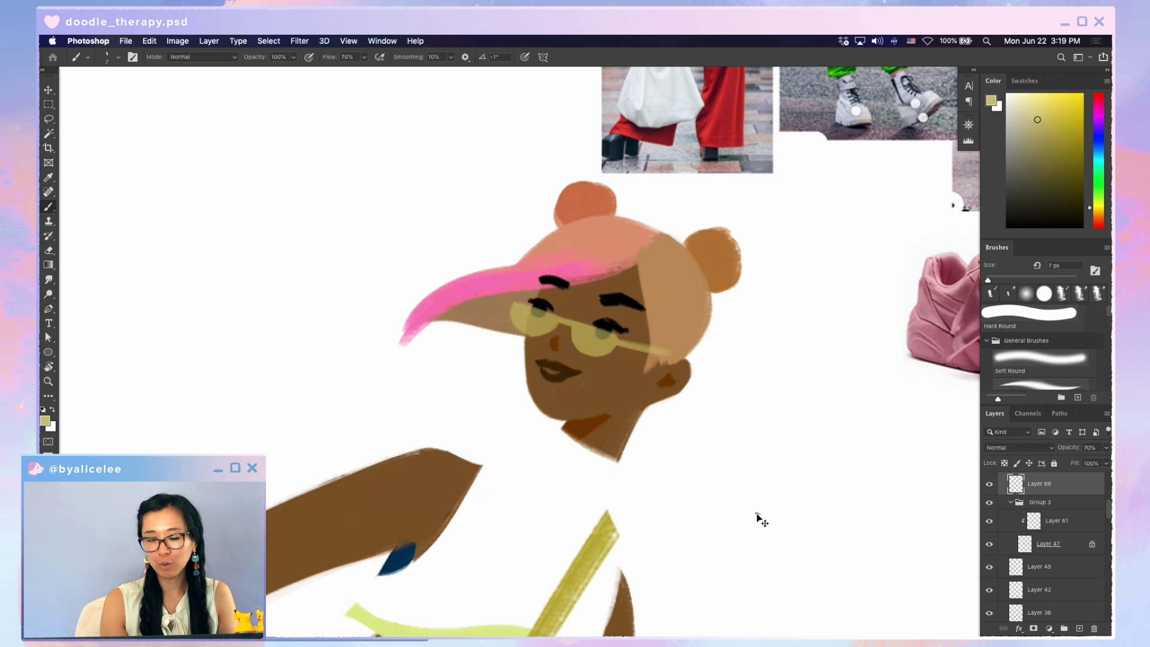
Recolour the inside of the raised leg's trouser cuff to a darker brown with a Hue/Saturation adjustment
key("super+minus")
key("super+minus")
key("super+minus")
left_click_drag(757, 547, 818, 364)
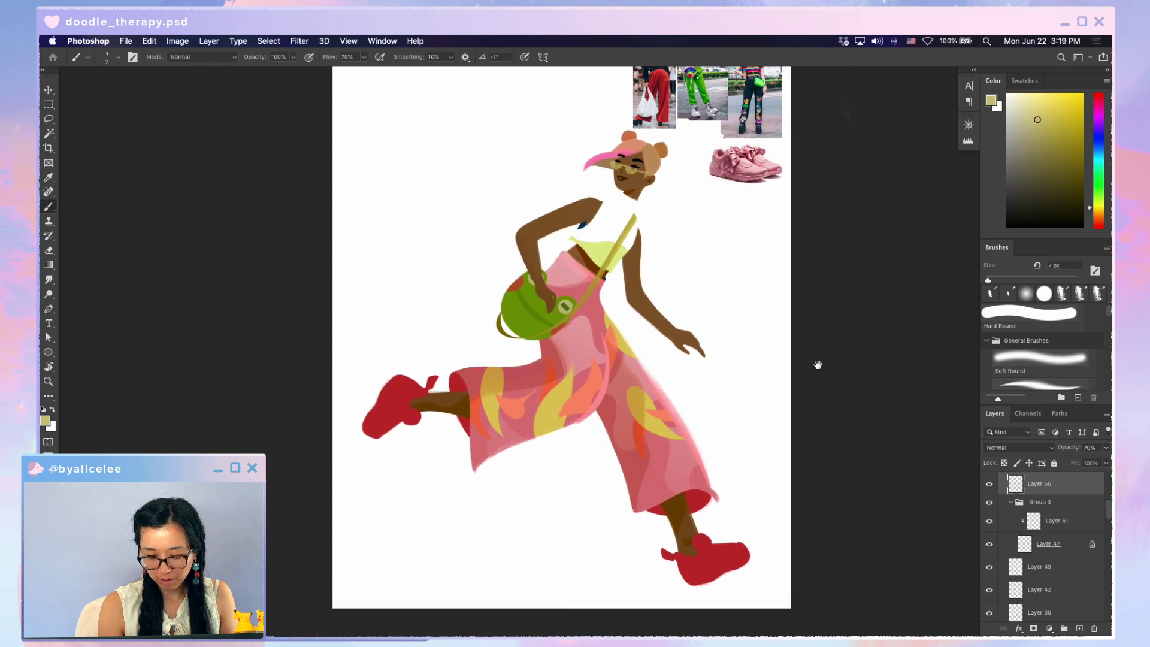
key("v")
left_click(688, 527)
mouse_move(706, 493)
left_mouse_down()
mouse_move(825, 482)
mouse_move(733, 510)
mouse_move(771, 502)
left_mouse_up()
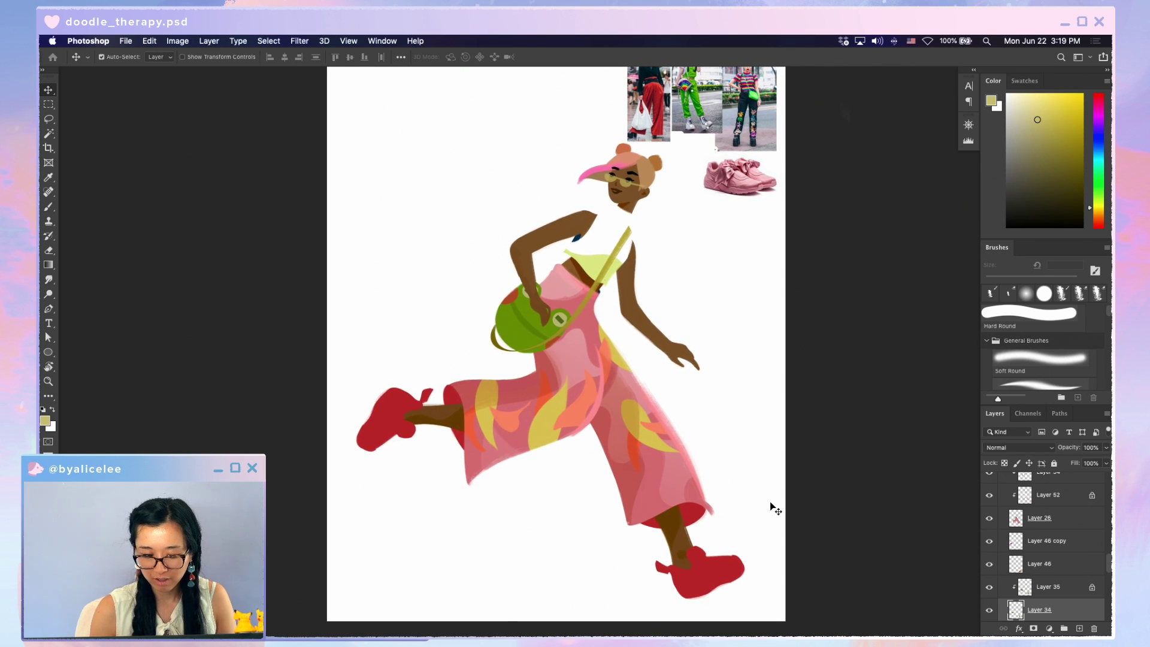
left_click(419, 407)
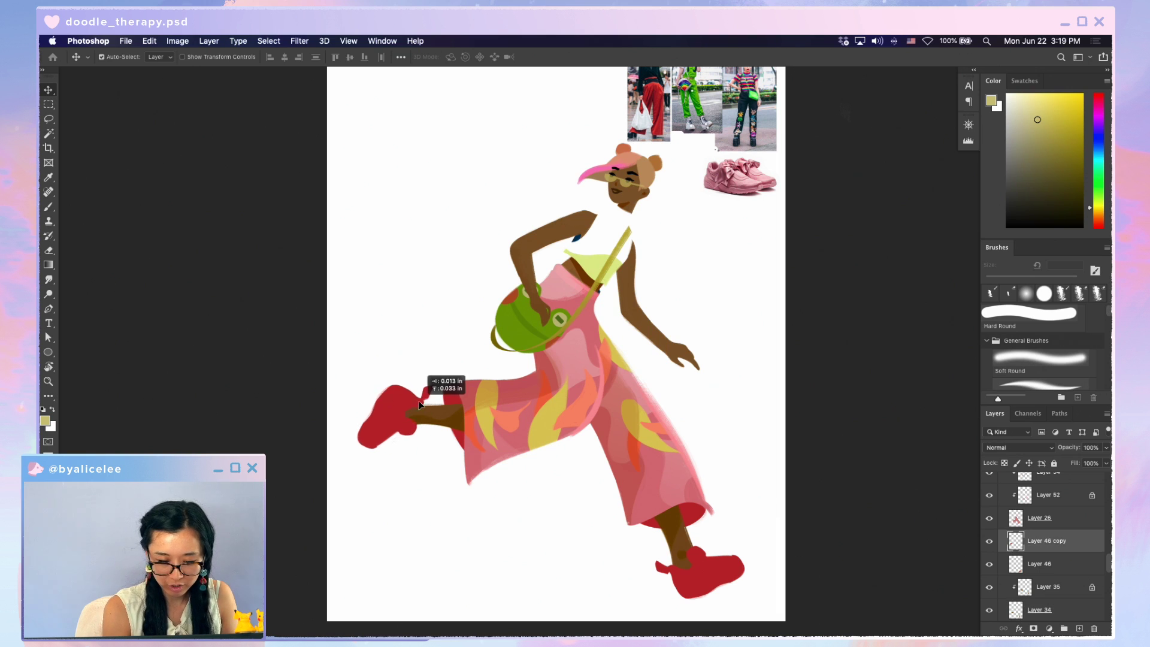
left_click(464, 392)
key("super+u")
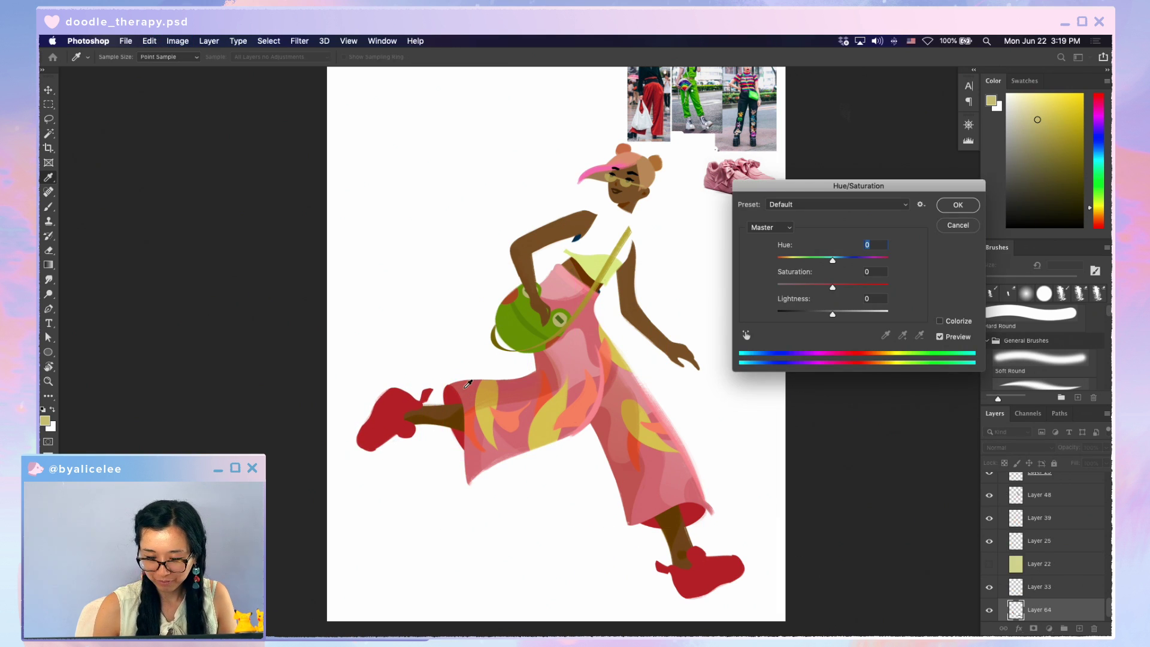
left_click(820, 312)
left_click_drag(832, 288, 839, 260)
left_click(958, 205)
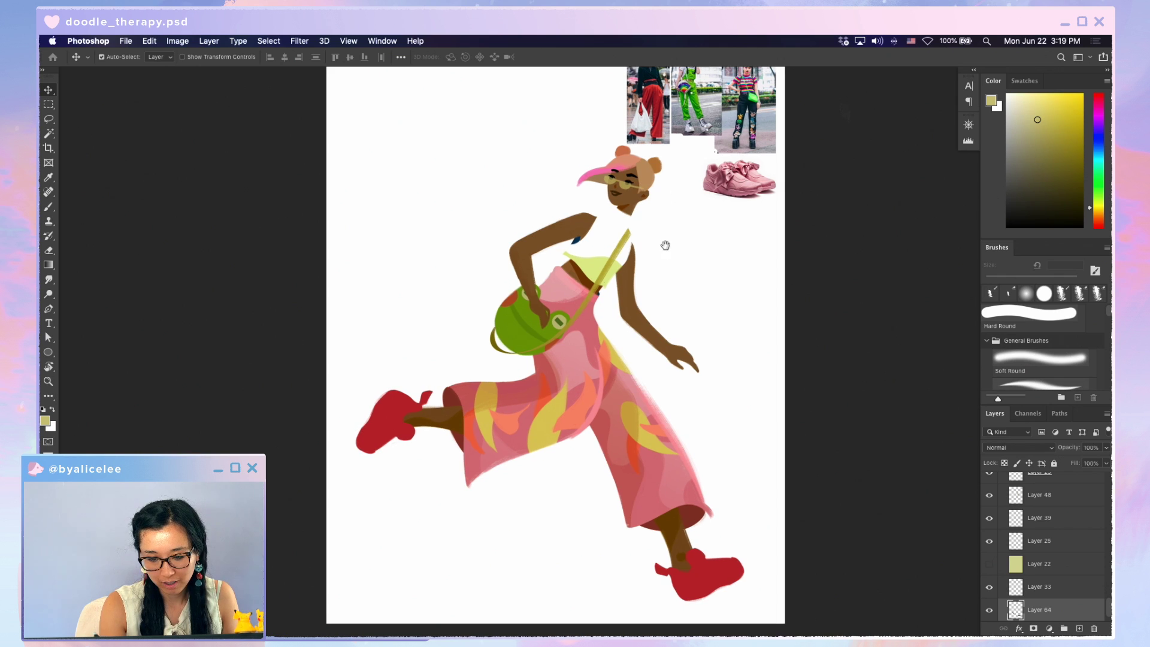
Create a new layer and paint a hair tie around the rear bun with a 7 px Brush in pink sampled from the visor
scroll(667, 239, "up", 3)
scroll(668, 239, "right", 1)
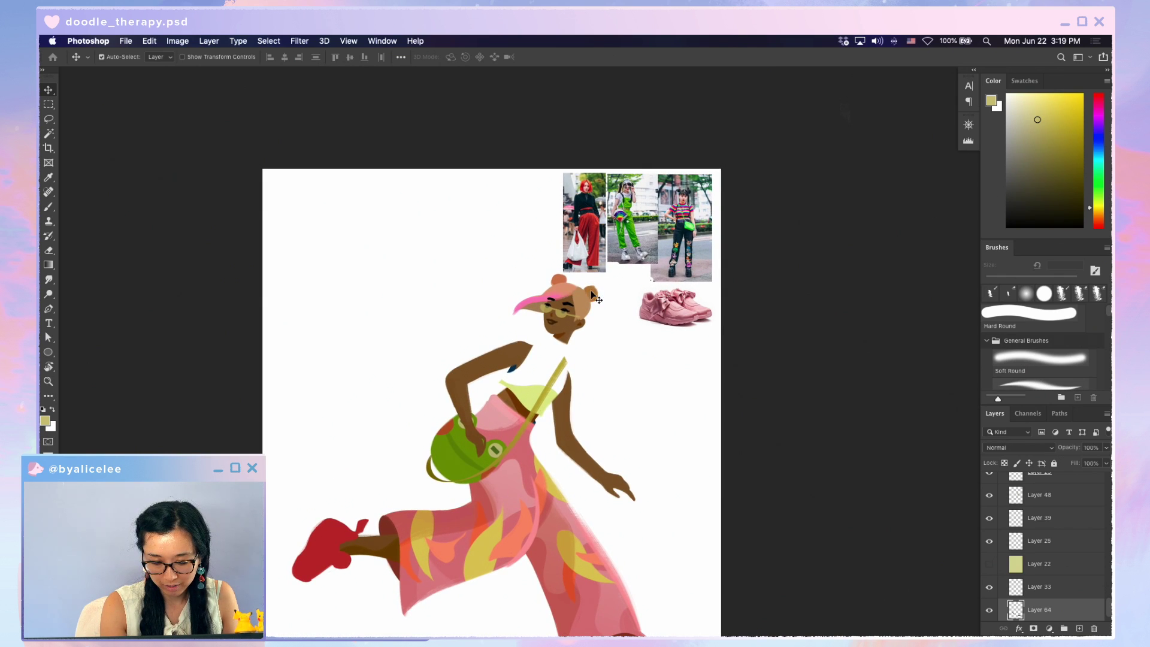
left_click(590, 290)
key("ctrl+shift+n")
key("Return")
key("i")
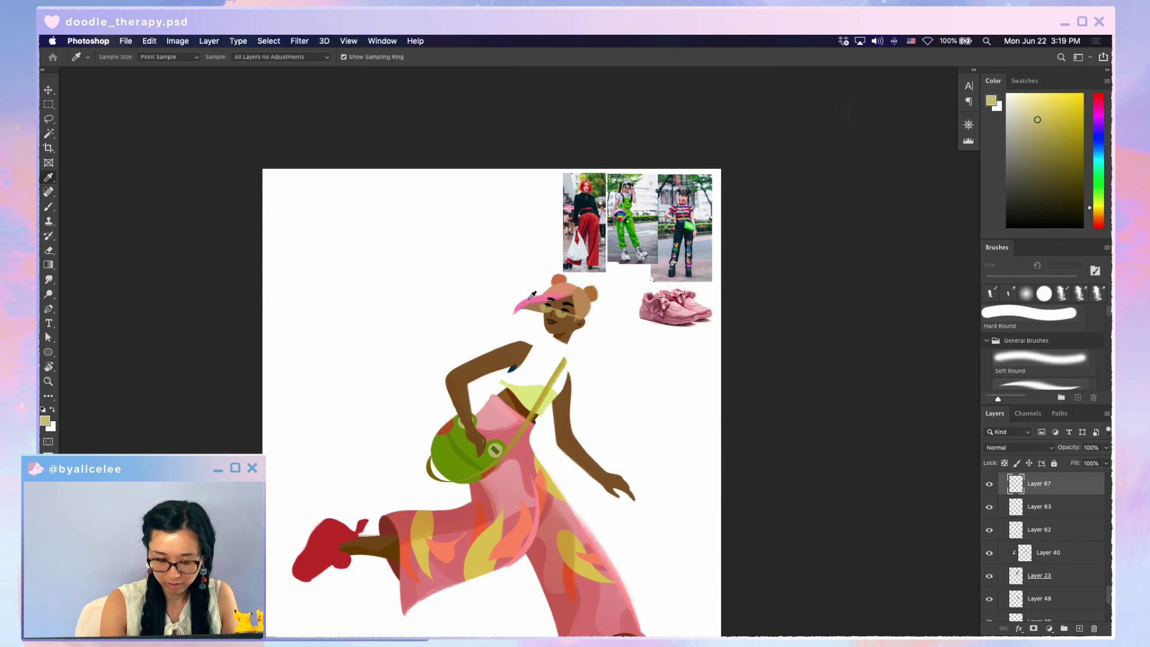
left_click(529, 301)
key("b")
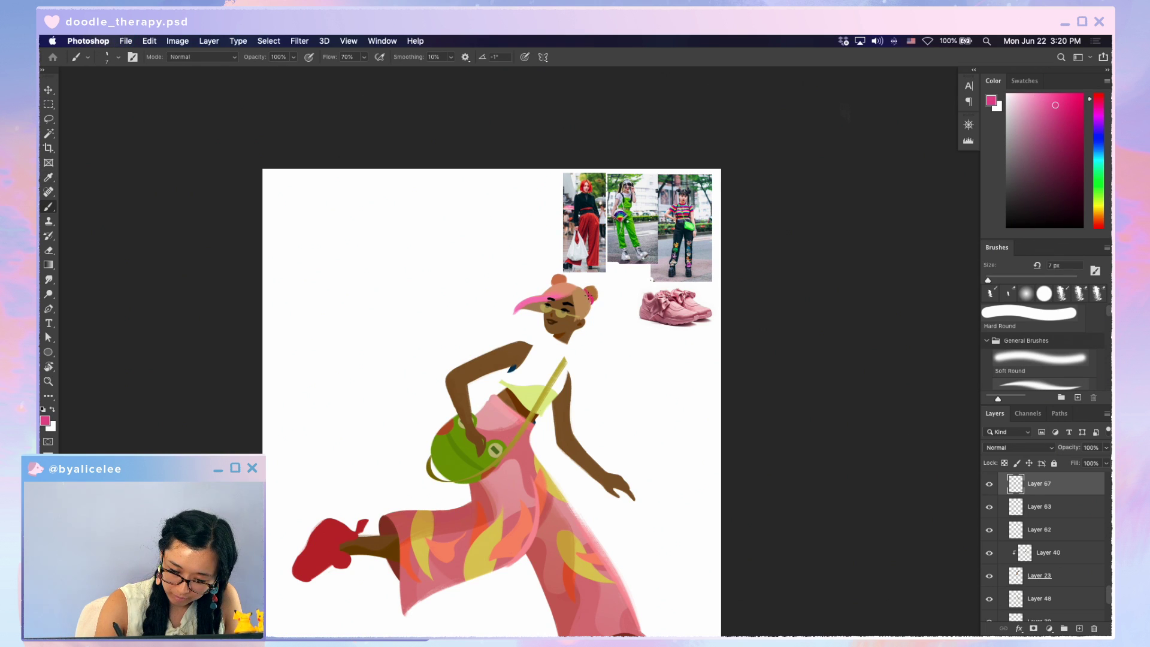
key("super+z")
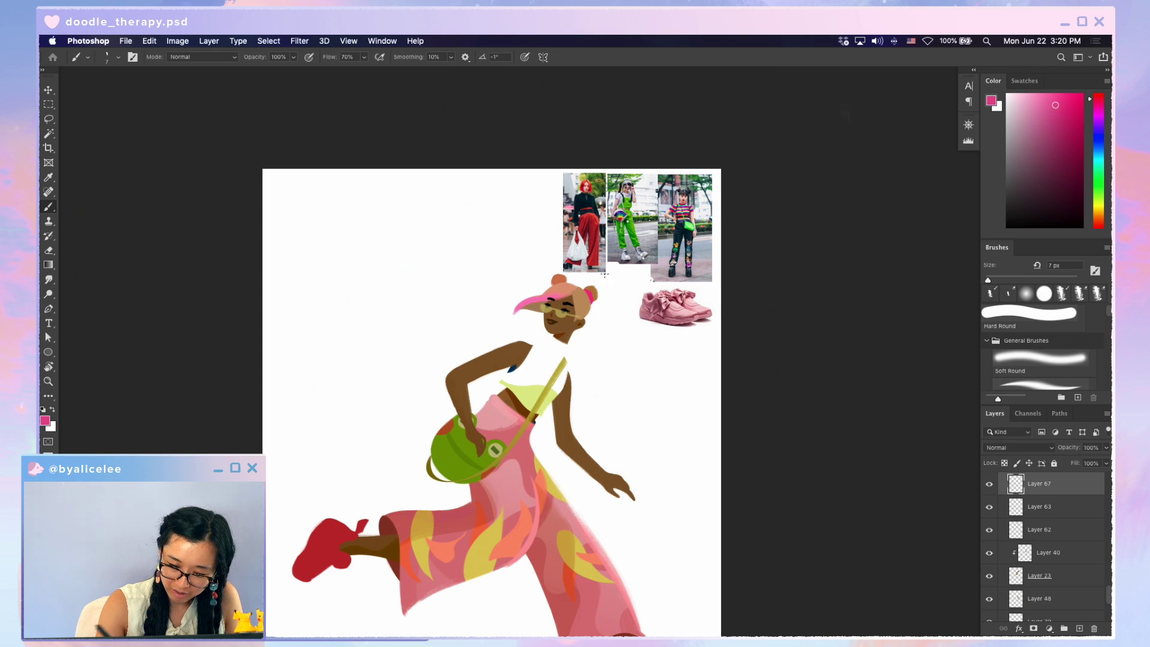
key("e")
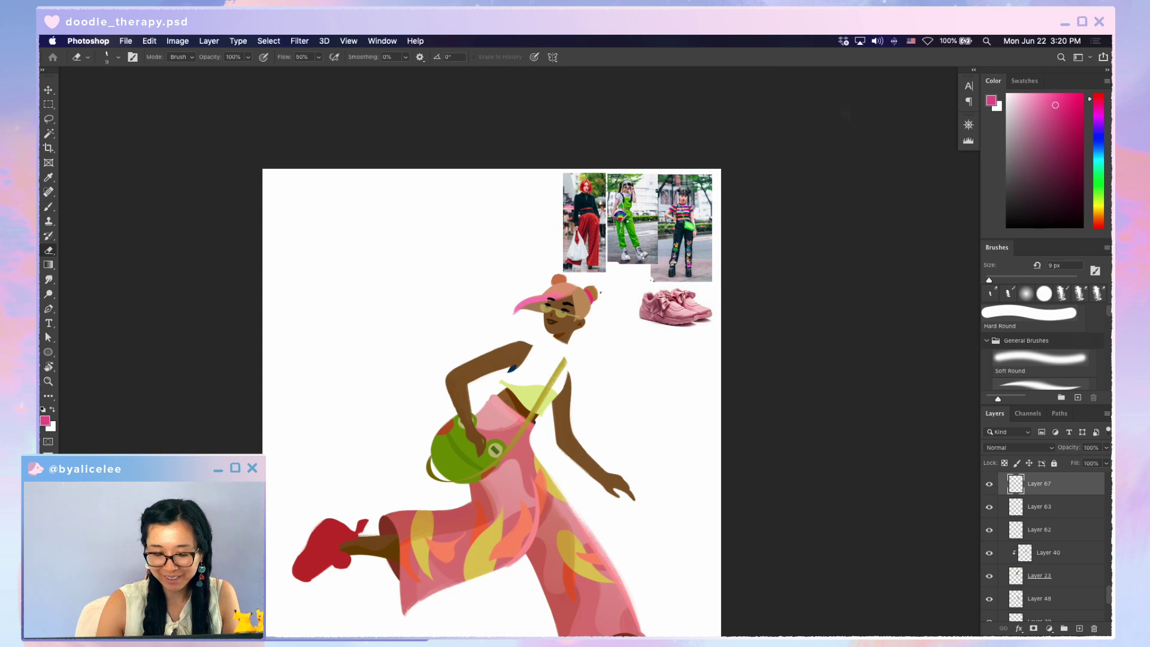
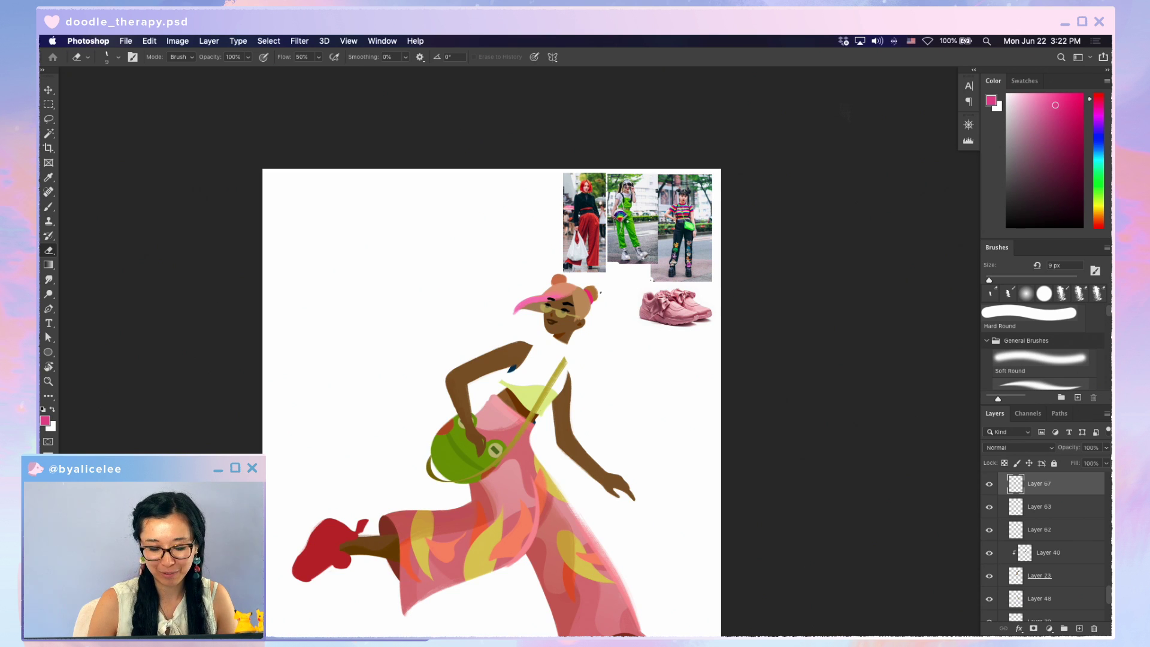
Paint a matching pink hair tie around the front bun and refine both ties' edges with a 7 px Brush and a 9 px Eraser
key("super+plus")
key("super+plus")
key("b")
left_click_drag(550, 209, 563, 211)
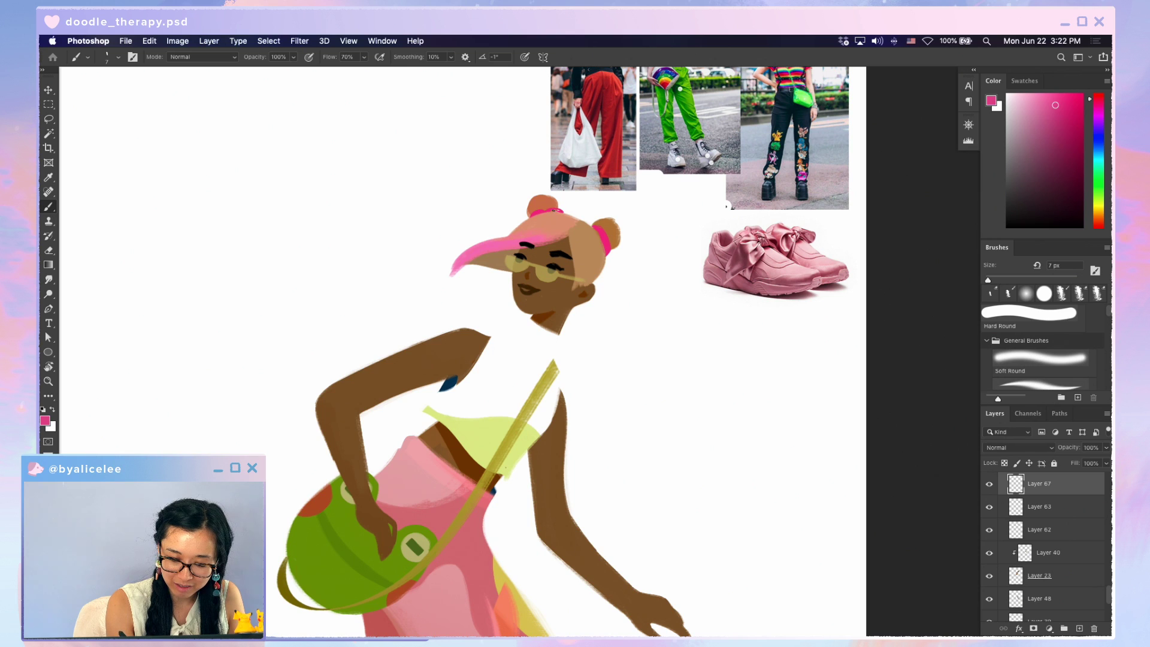
key("e")
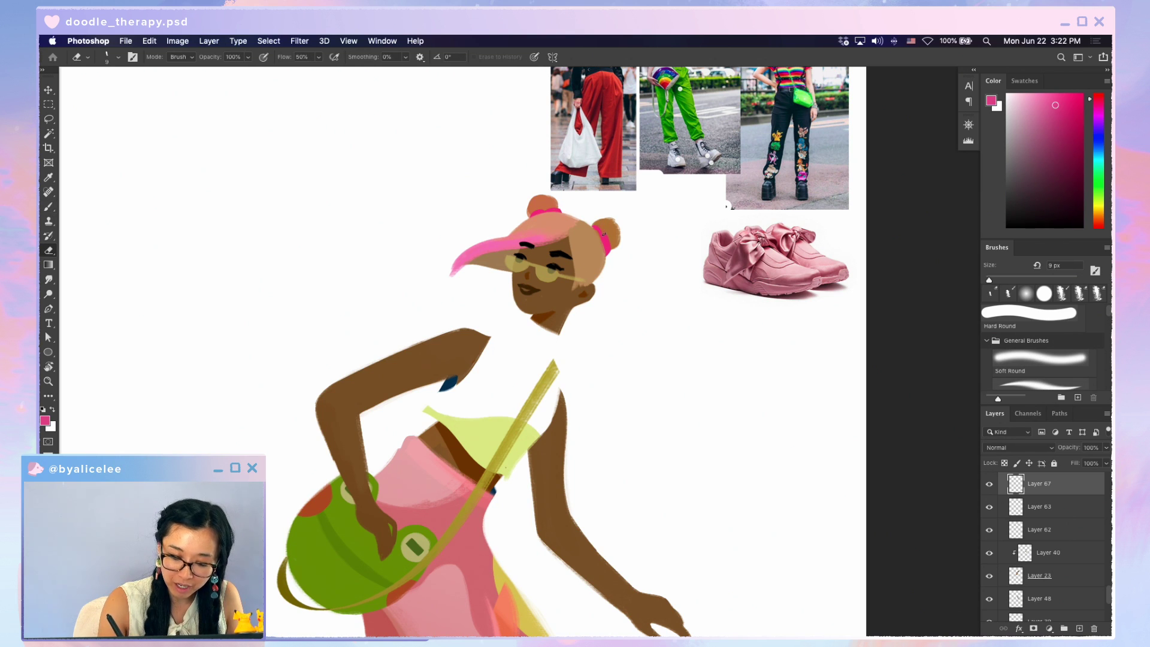
left_click_drag(599, 228, 609, 256)
key("b")
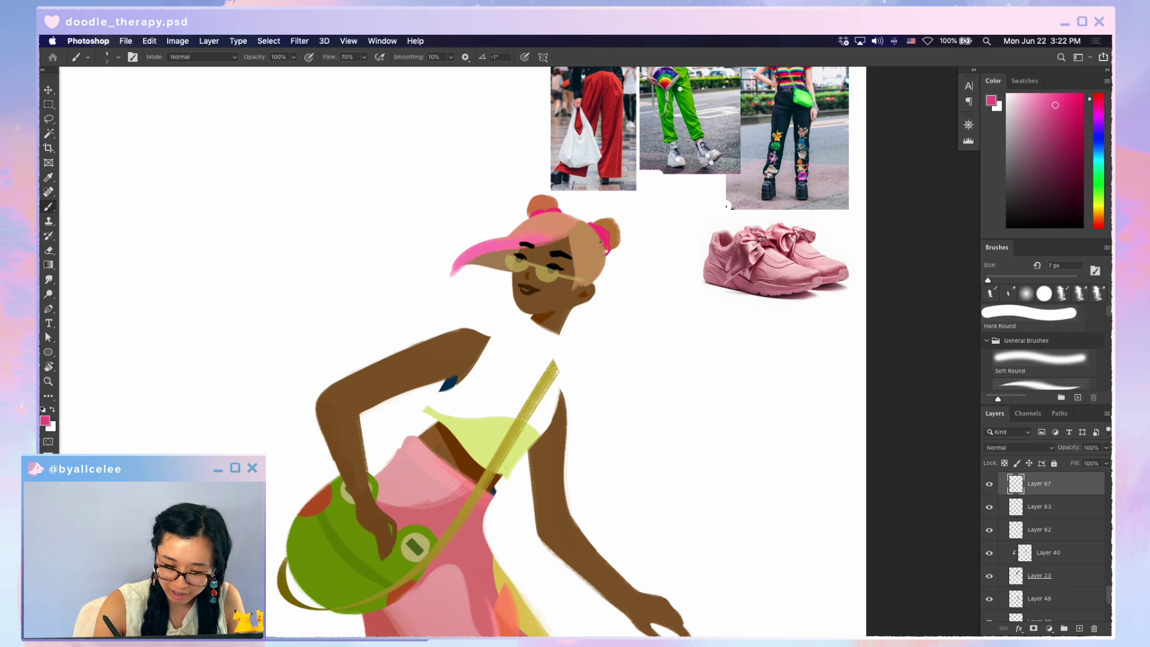
key("e")
key("r")
key("b")
left_click_drag(549, 208, 530, 221)
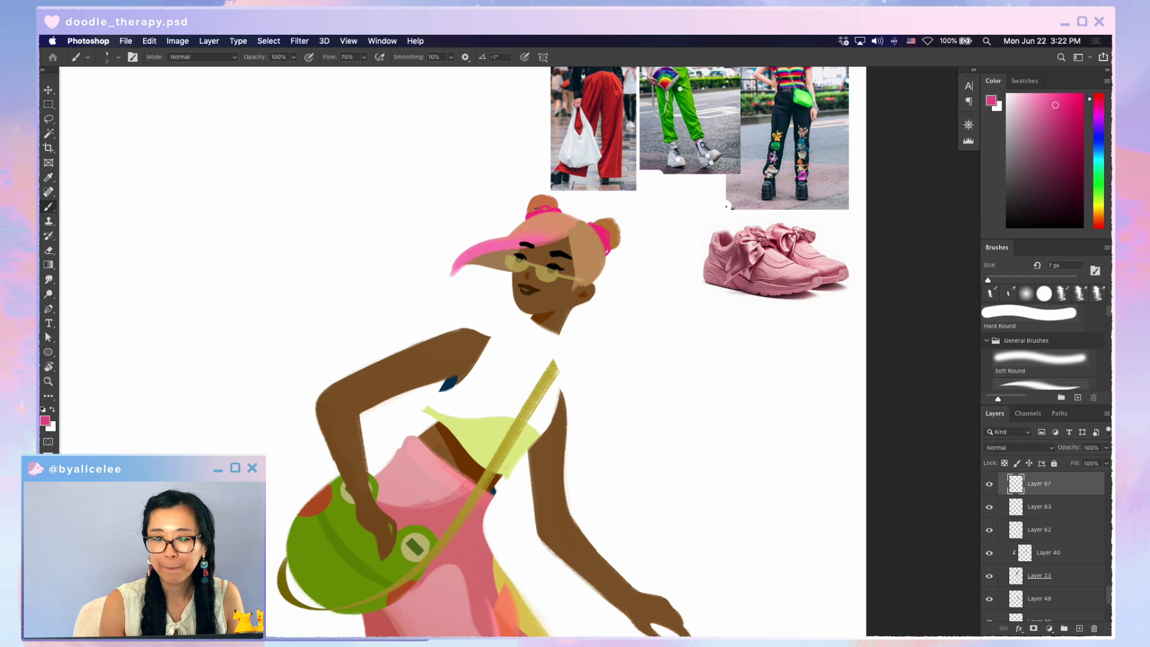
Scale the rear bun's hair tie to about 91% width and 92% height, and select the front bun's hair tie with the Magic Wand
key("w")
left_click(610, 244)
key("super+t")
left_click_drag(611, 256, 613, 258)
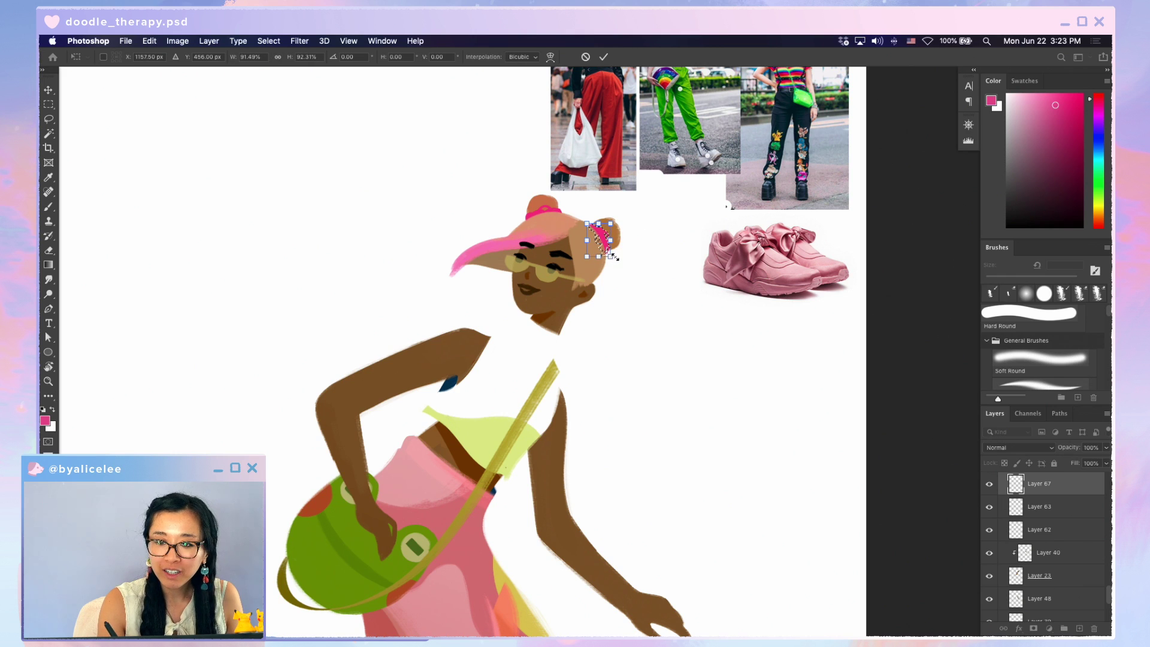
key("Return")
key("super+d")
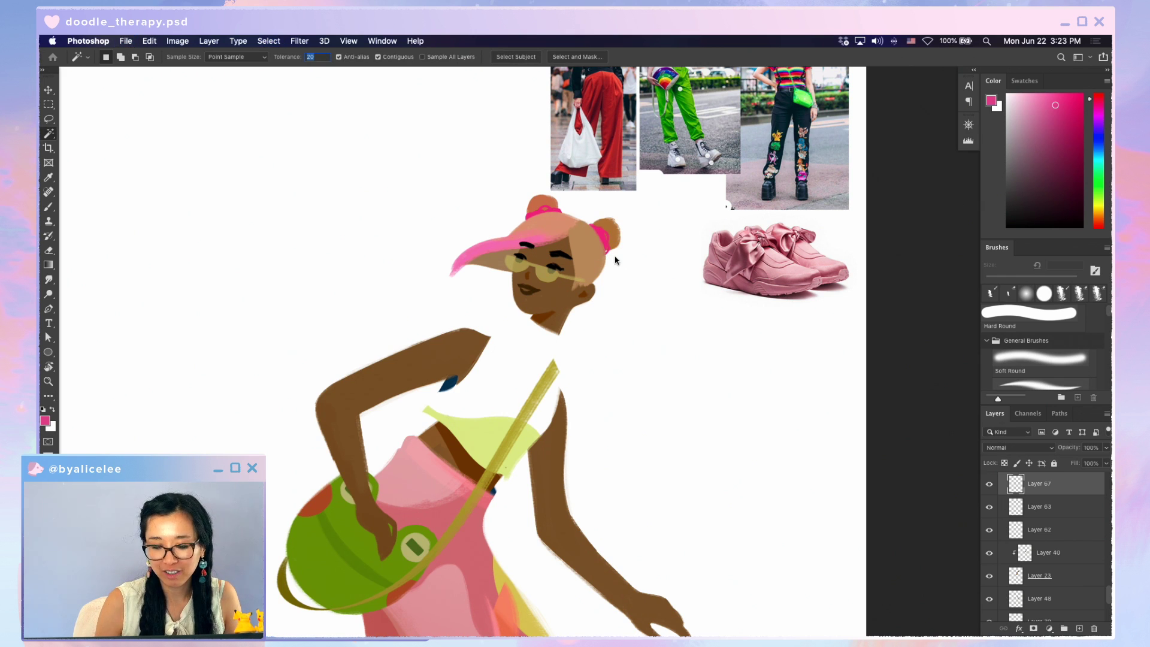
left_click(542, 212)
key("super+h")
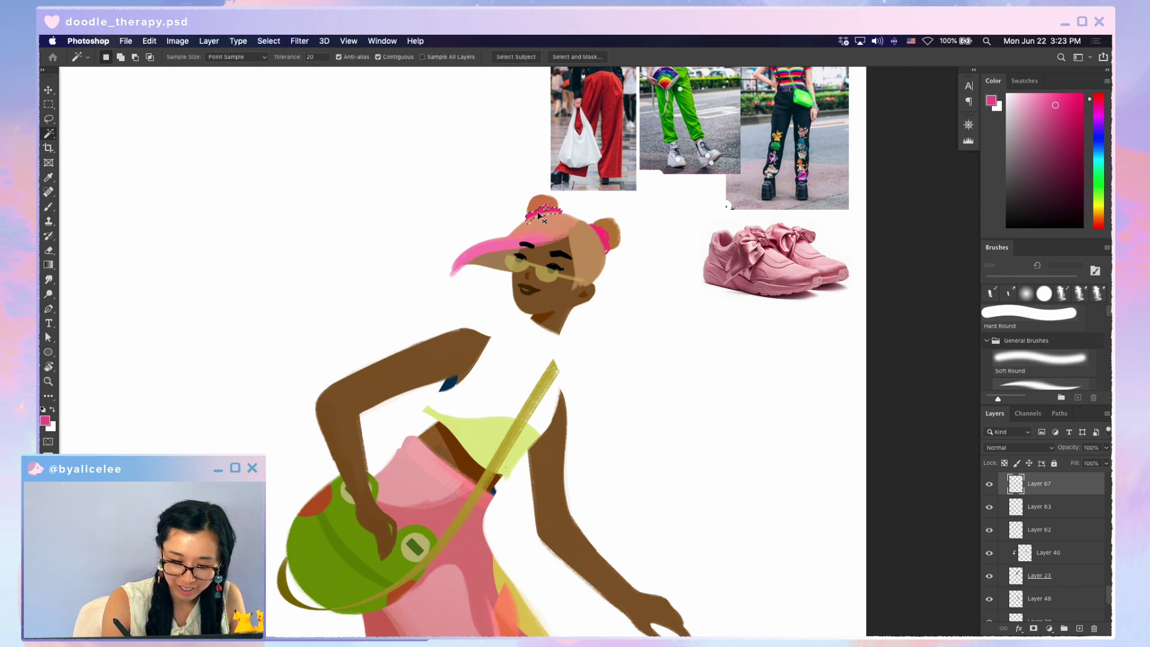
key("b")
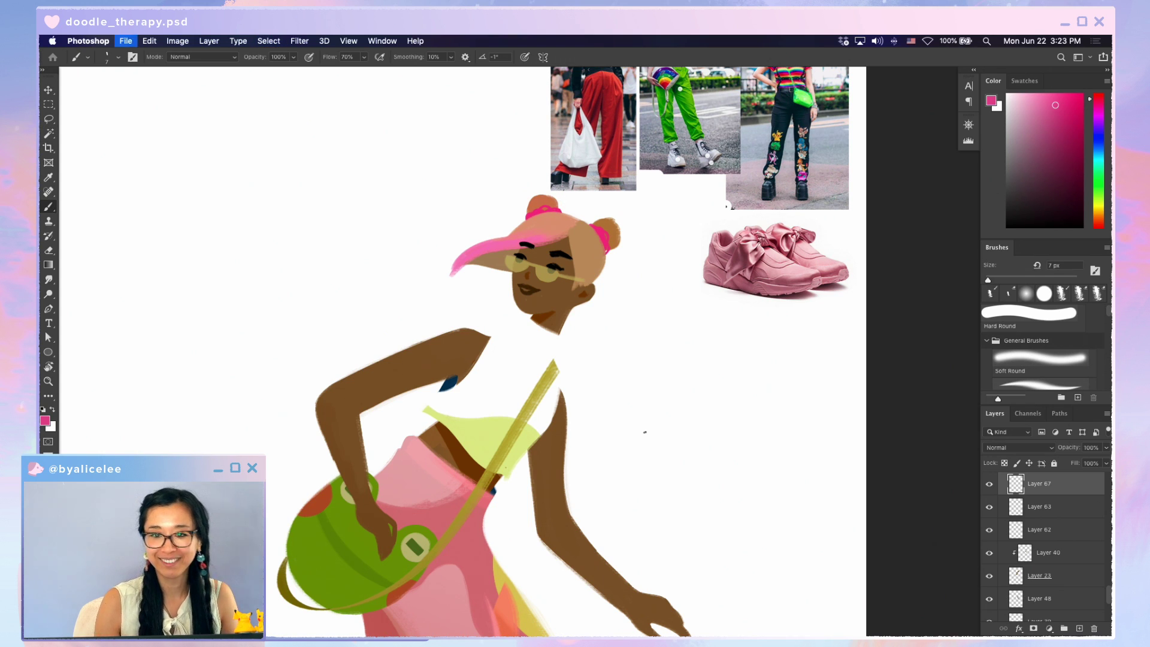
Select the sunglasses layer and lock its transparent pixels
key("v")
key("super+minus")
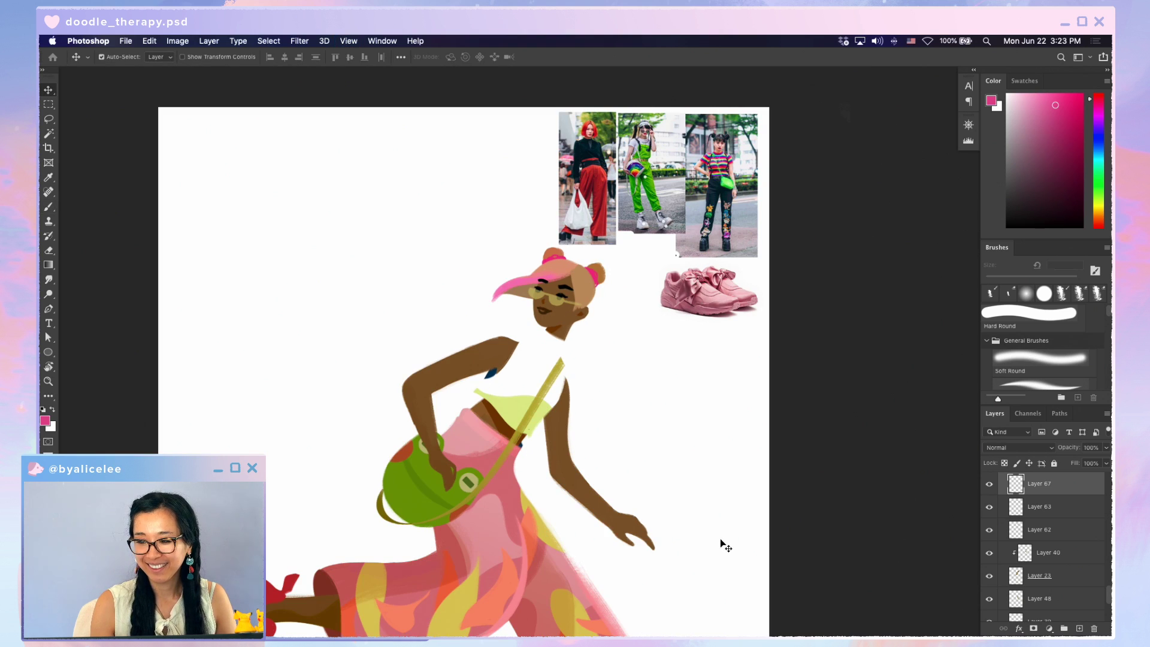
left_click_drag(724, 487, 752, 445)
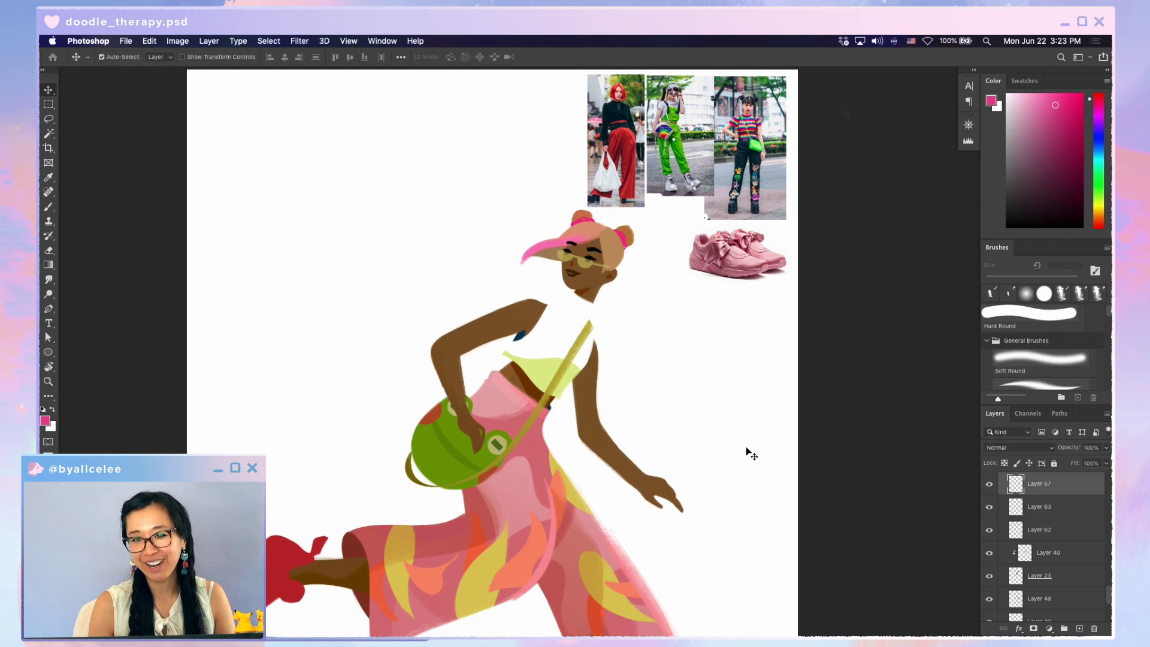
left_click_drag(709, 407, 712, 355)
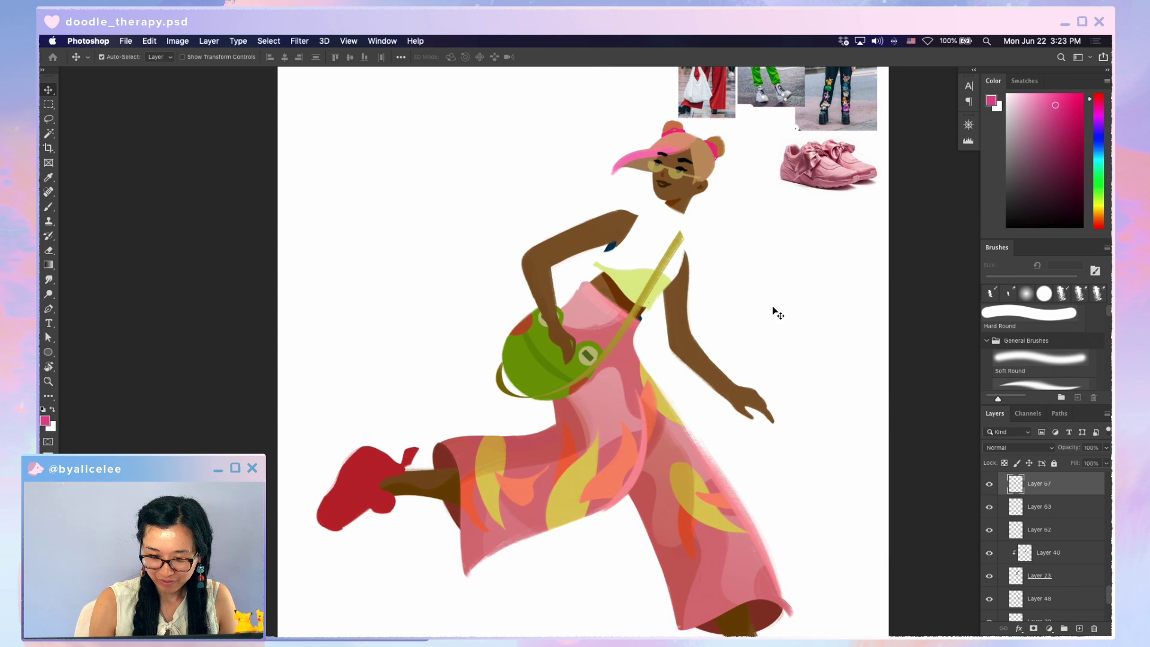
left_click(674, 174)
key("slash")
Try a pink gradient across the sunglasses and undo it
key("g")
left_click_drag(671, 210, 643, 281)
key("super+z")
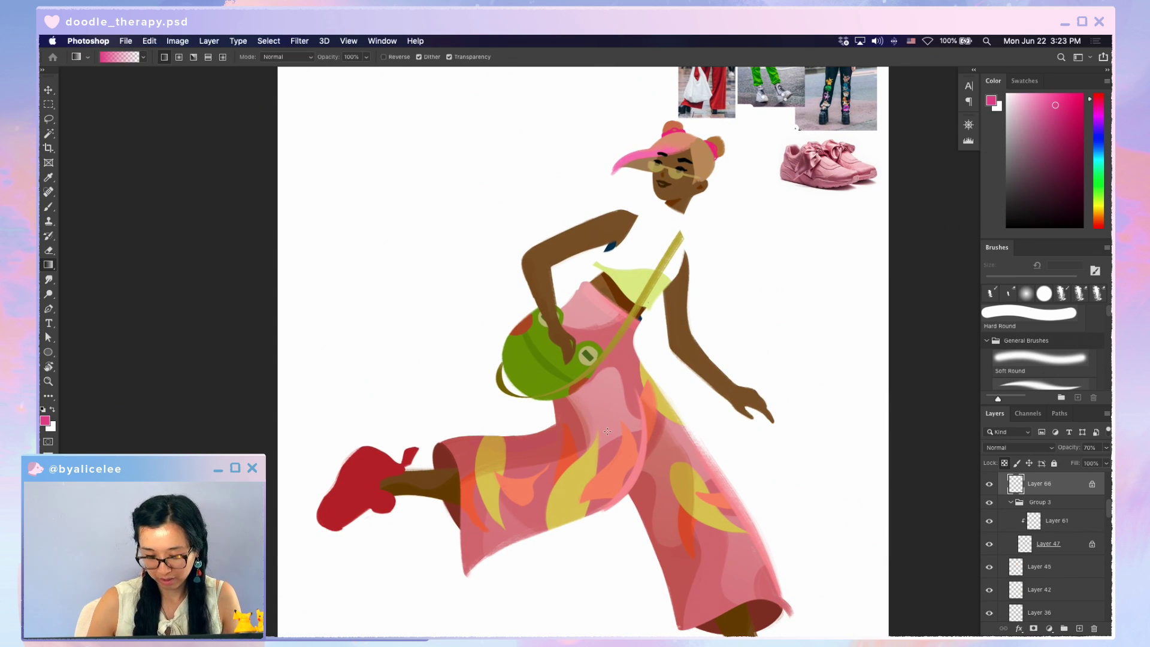
Increase the sunglasses' saturation with a Hue/Saturation adjustment, and unlock the layer's transparent pixels
key("super+u")
left_click_drag(848, 289, 861, 288)
left_click(958, 205)
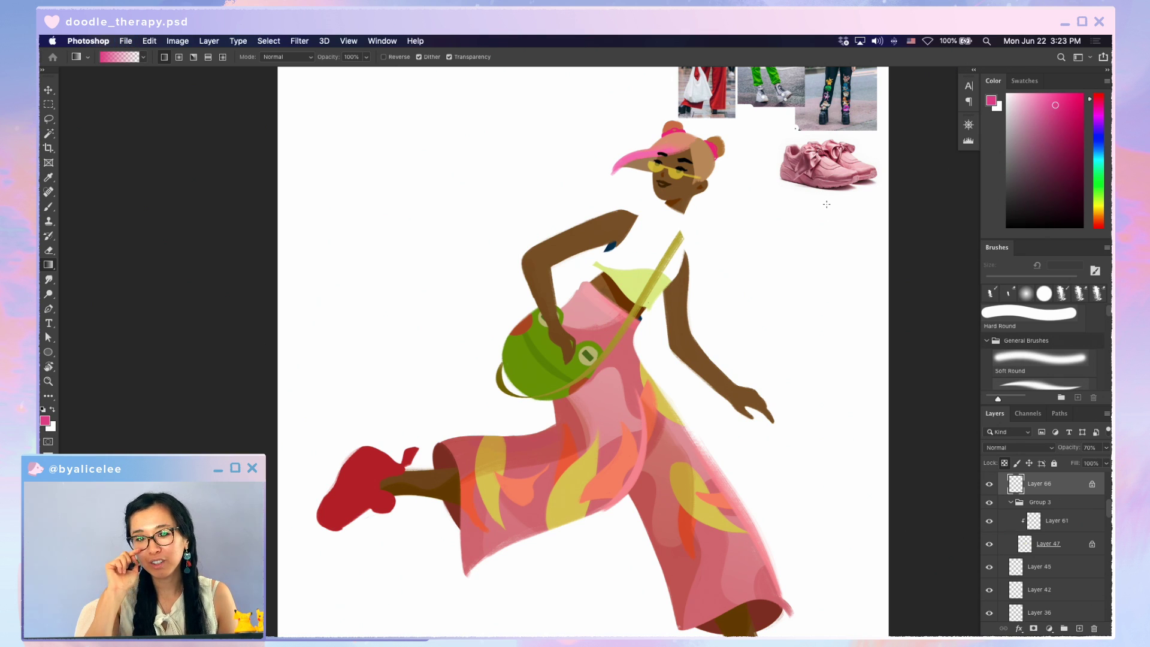
key("e")
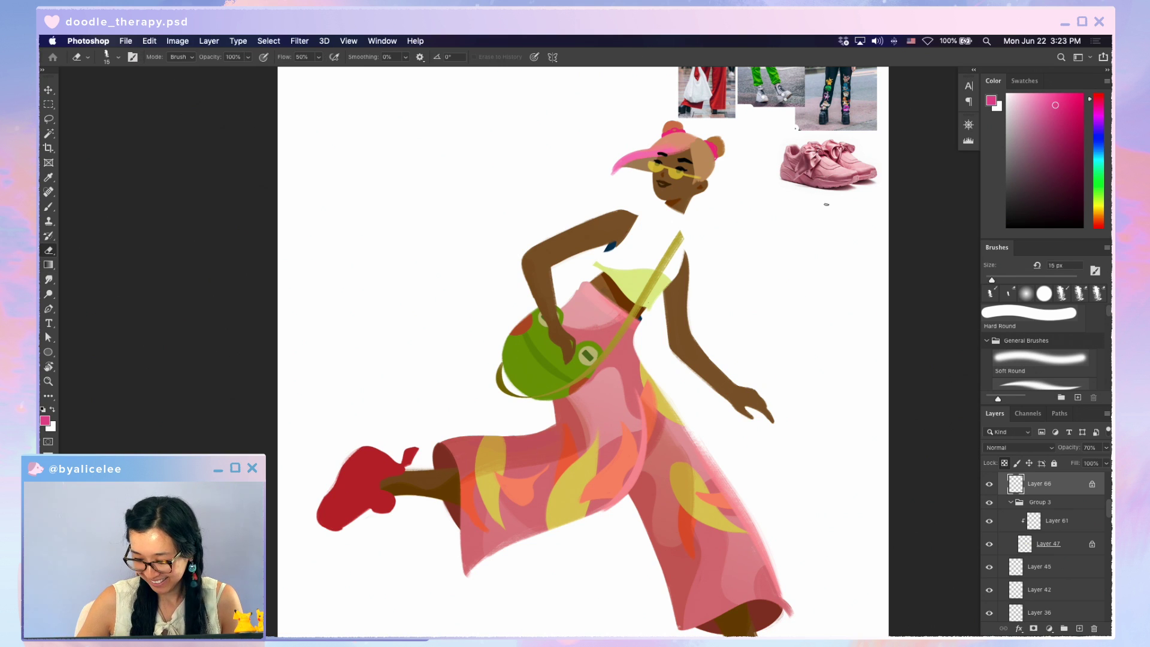
key("/")
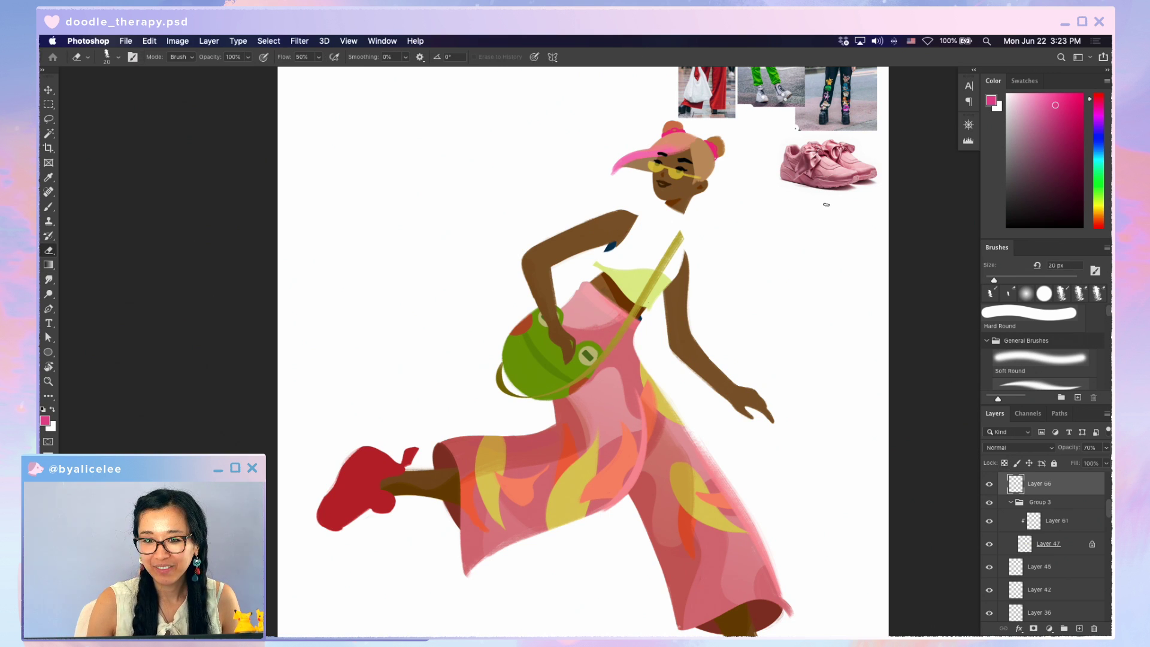
Create a new layer directly beneath the bag strap's layer and sample the strap's olive yellow
scroll(826, 205, "up", 3)
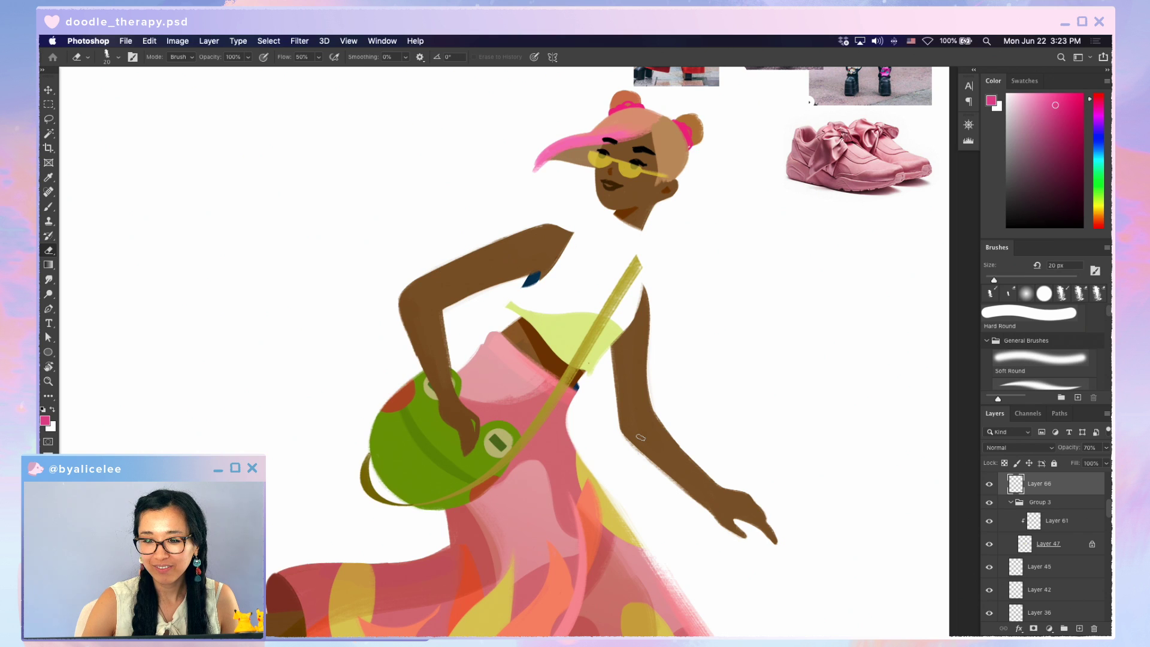
scroll(724, 461, "down", 3)
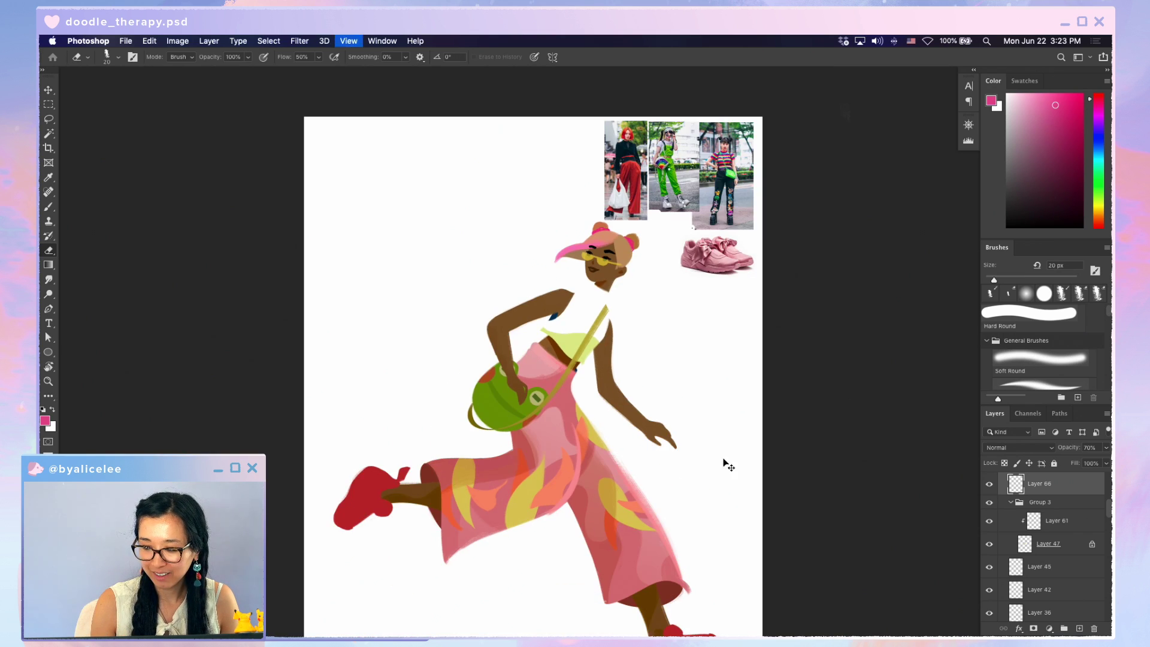
left_click_drag(719, 403, 772, 352)
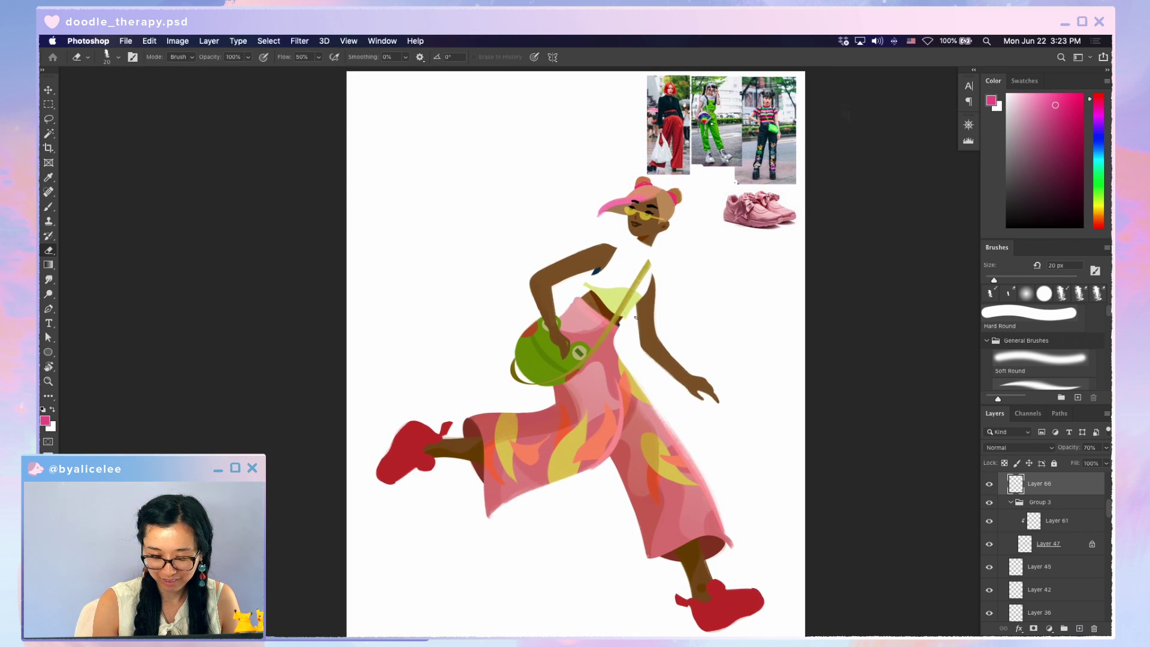
key("v")
mouse_move(590, 337)
left_mouse_down()
mouse_move(653, 300)
mouse_move(620, 326)
mouse_move(635, 392)
mouse_move(599, 344)
mouse_move(602, 353)
left_mouse_up()
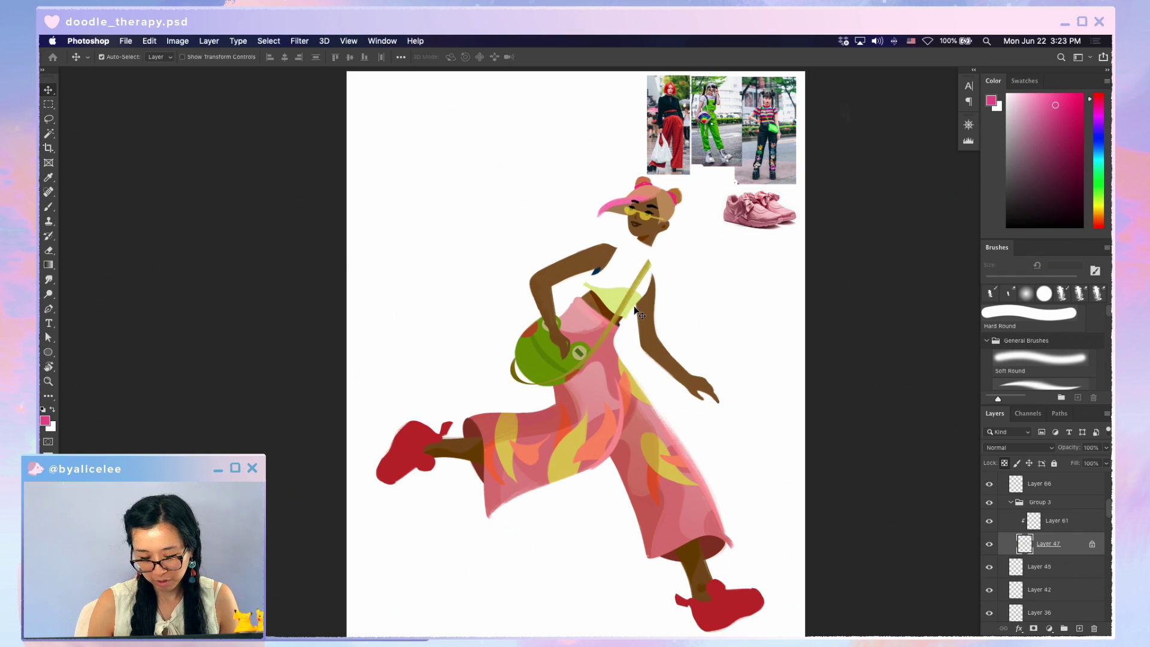
key("super+alt+shift+n")
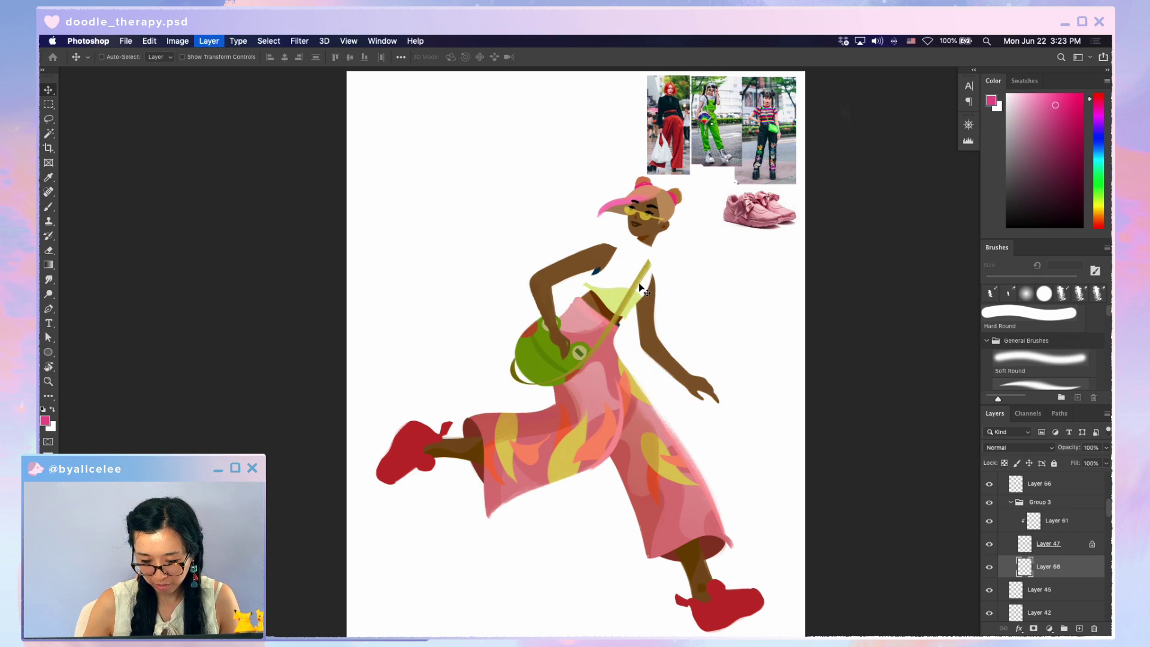
key("i")
left_click(638, 283)
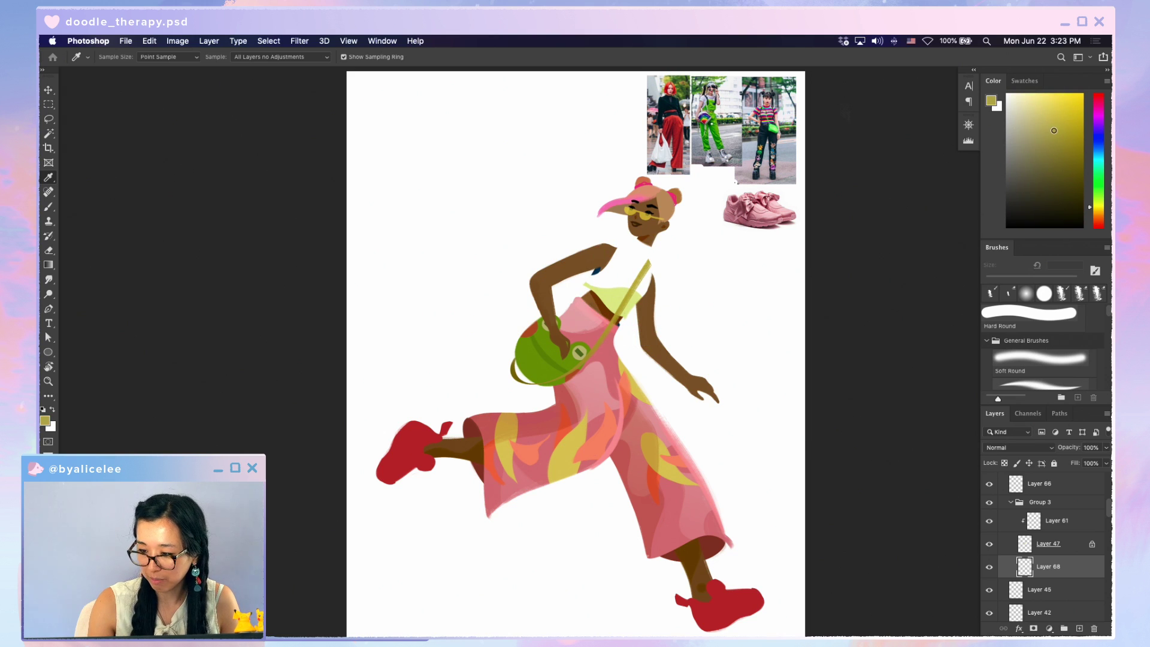
Paint the underside of the bag strap across the torso with a 20 px brush, redoing the first stroke
key("b")
key("bracketright")
key("bracketright")
key("bracketright")
key("bracketright")
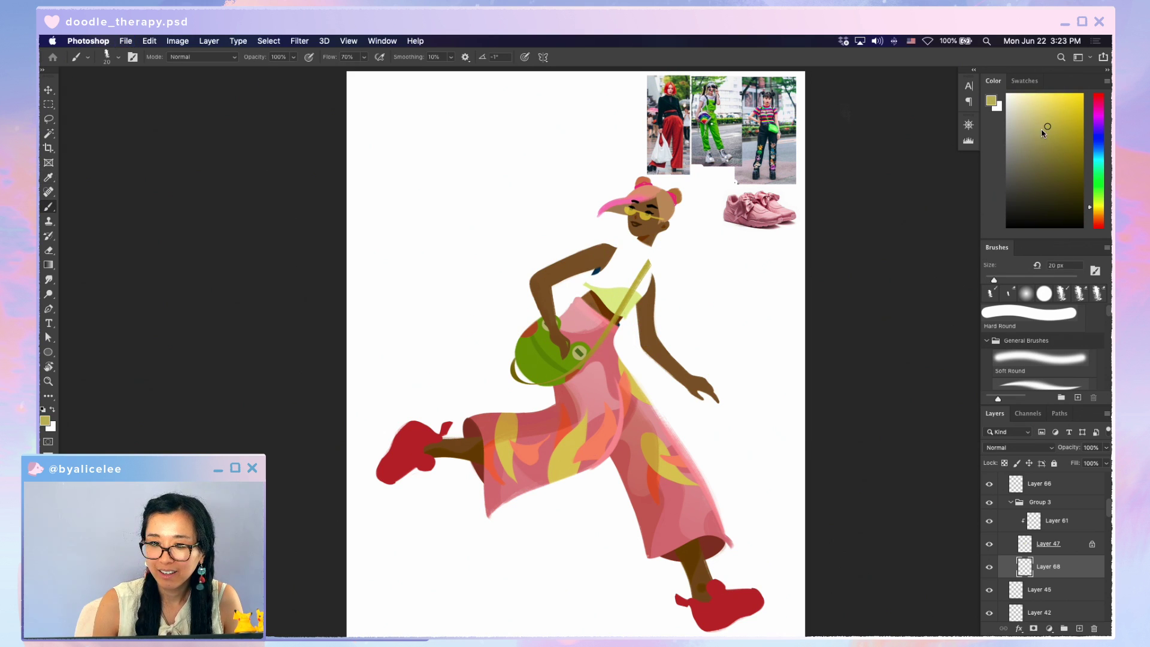
key("super+equal")
left_click_drag(671, 228, 617, 304)
key("super+z")
left_click_drag(647, 264, 617, 308)
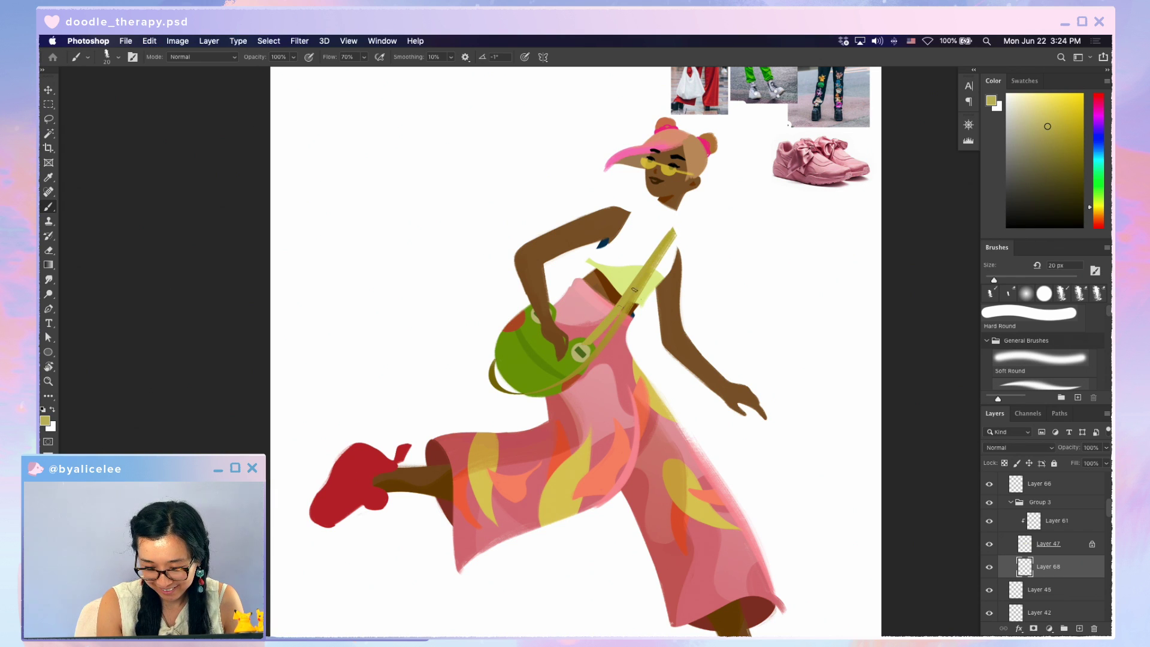
key("e")
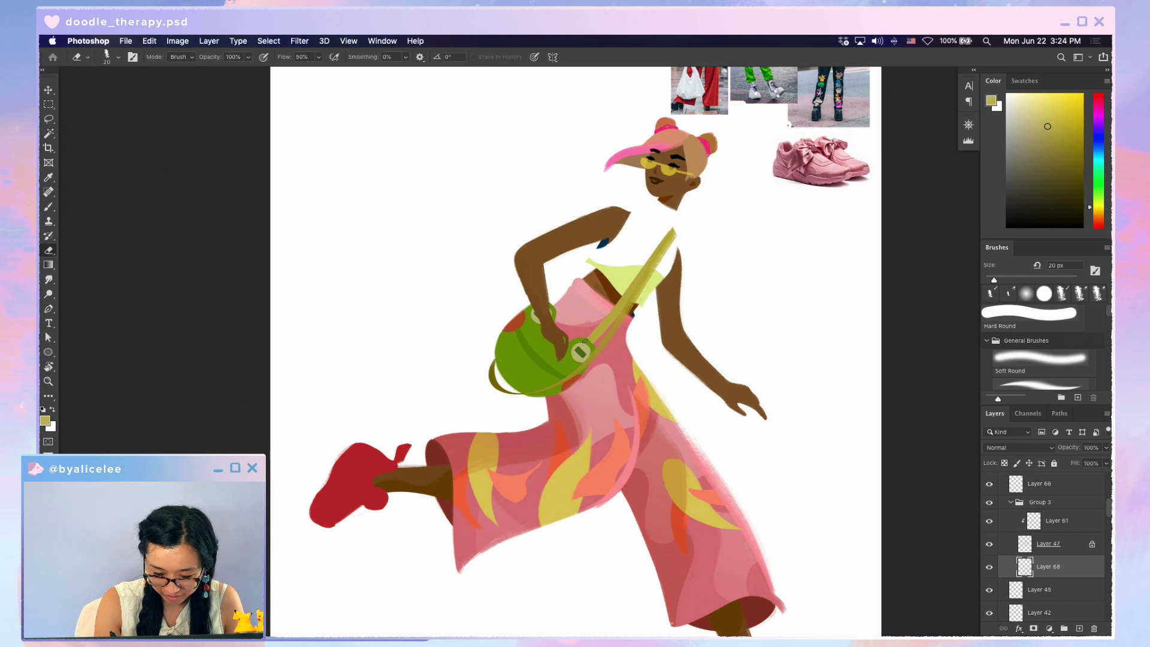
Darken the strap's underside with a Hue/Saturation adjustment of saturation +34 and lightness -33
key("super+u")
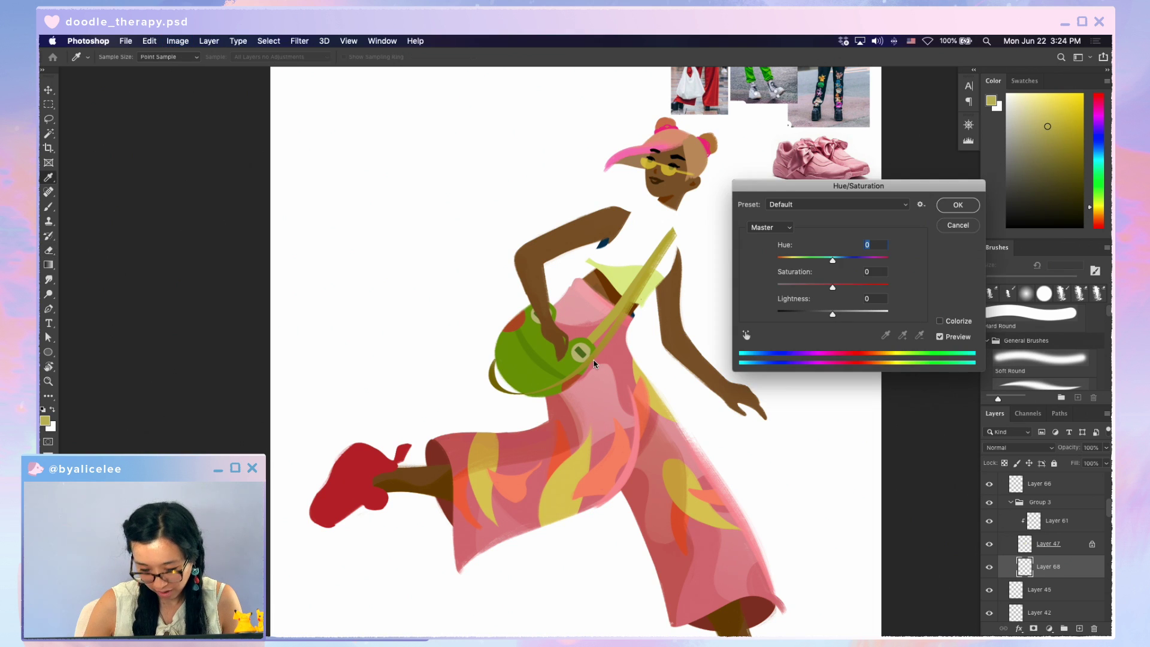
mouse_move(833, 311)
left_mouse_down()
mouse_move(851, 287)
mouse_move(817, 313)
left_mouse_up()
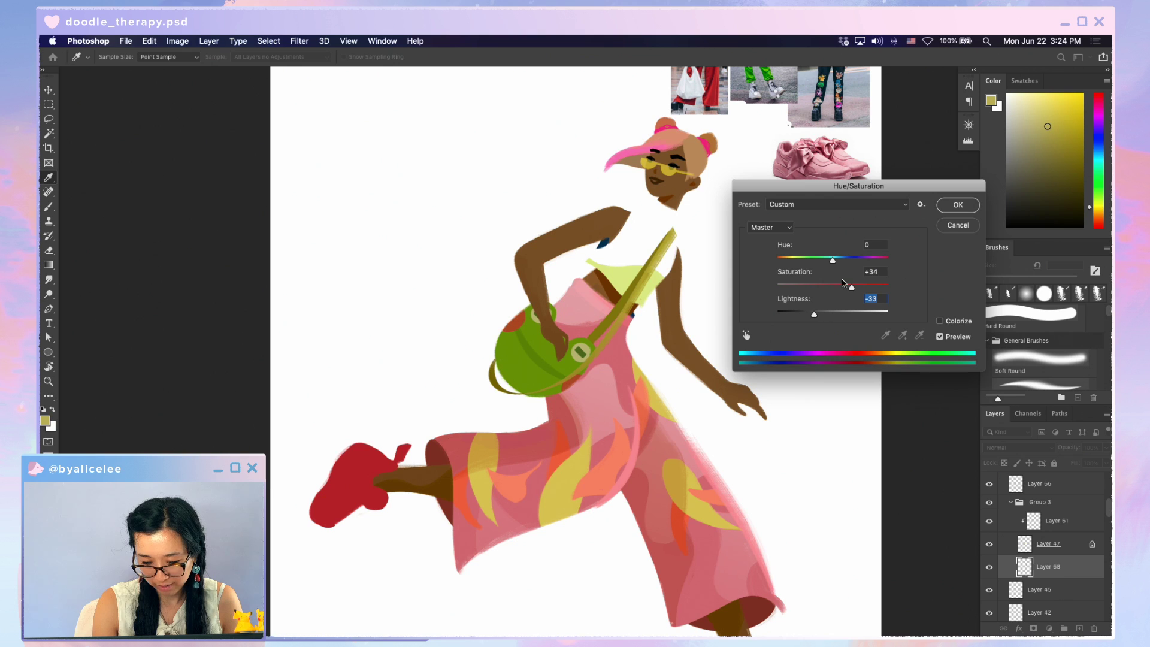
left_click(965, 209)
Erase along the edges of the darkened strap underside to thin it from the shoulder down to the bag
key("e")
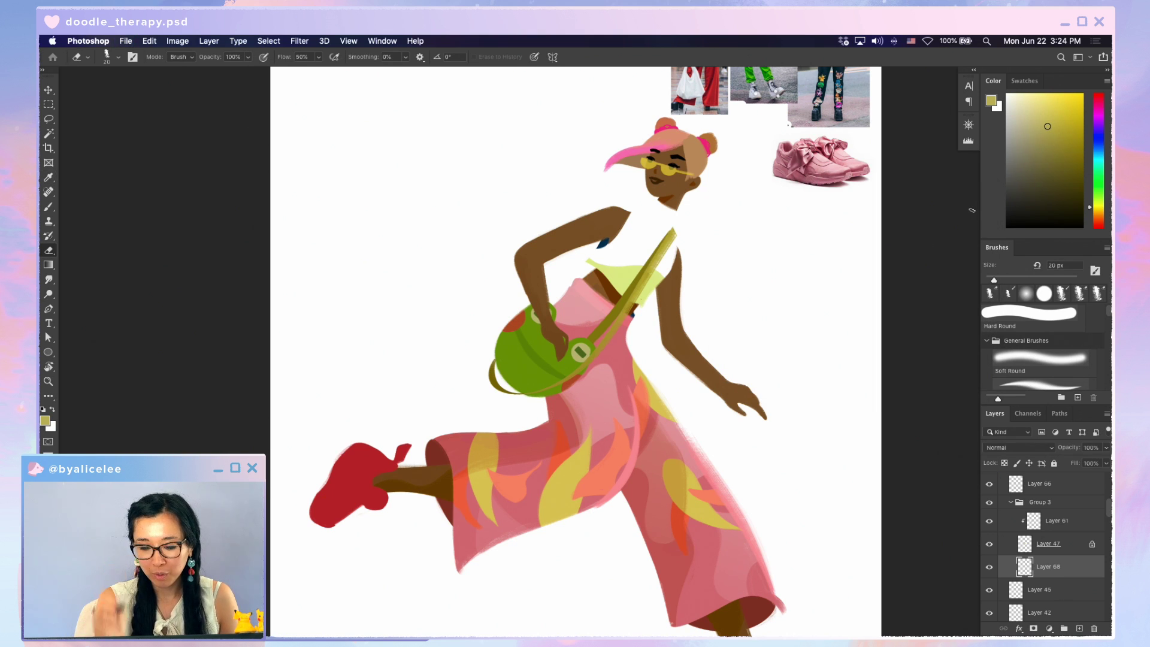
left_click_drag(661, 239, 604, 321)
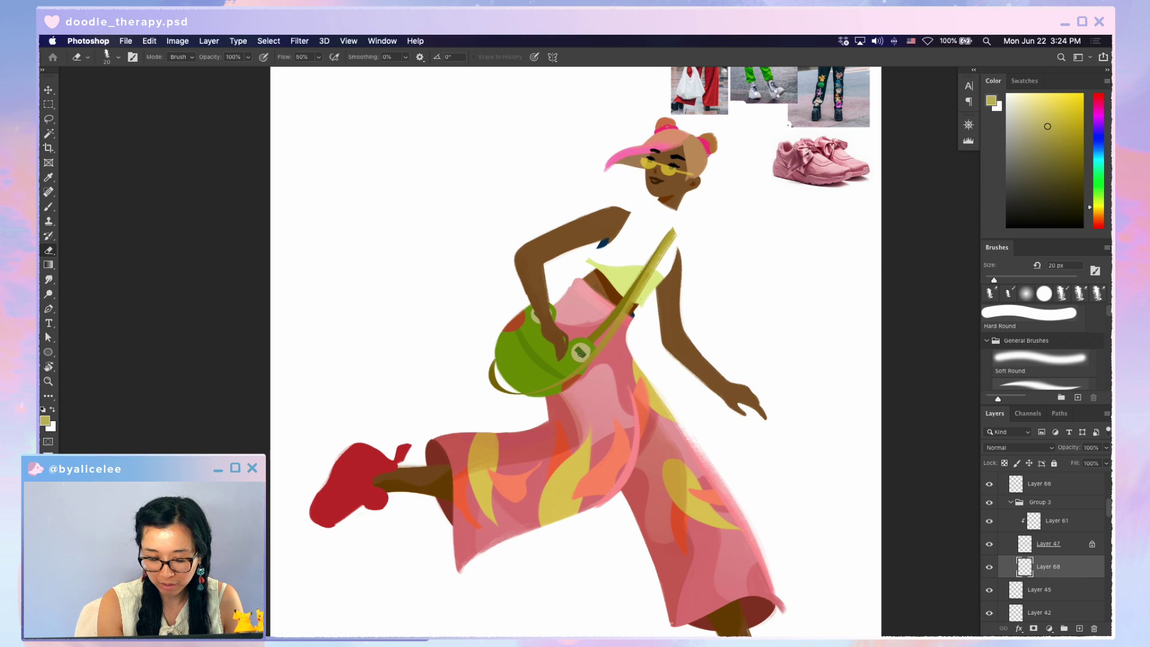
left_click_drag(616, 323, 643, 288)
left_click_drag(597, 342, 612, 323)
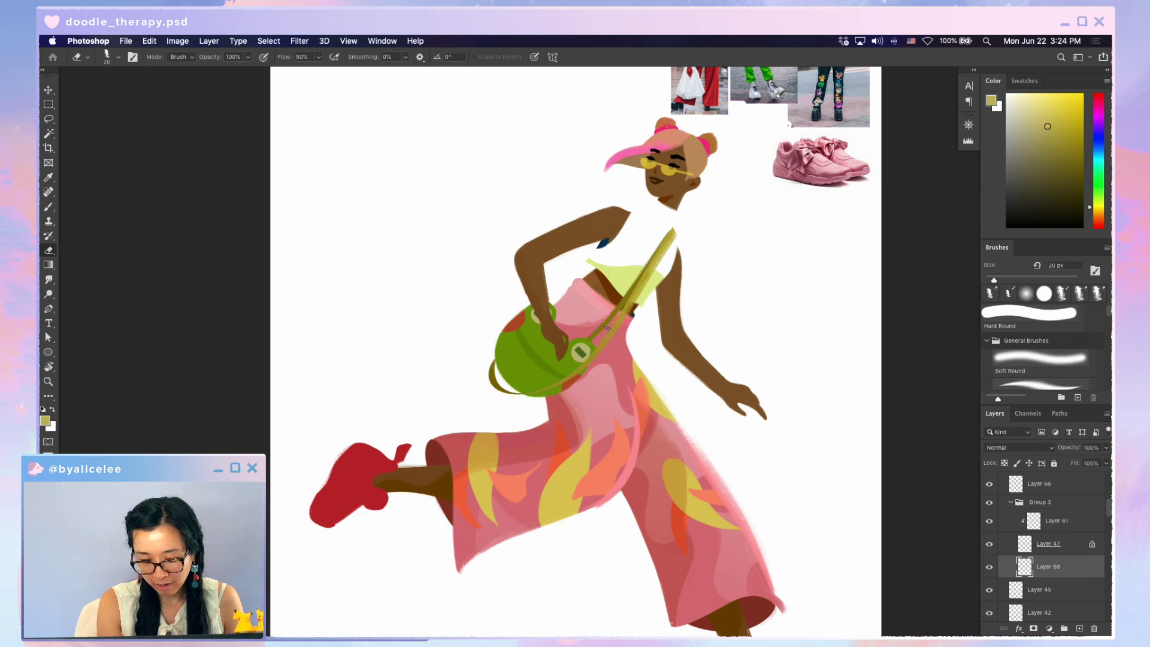
key("super+minus")
key("super+minus")
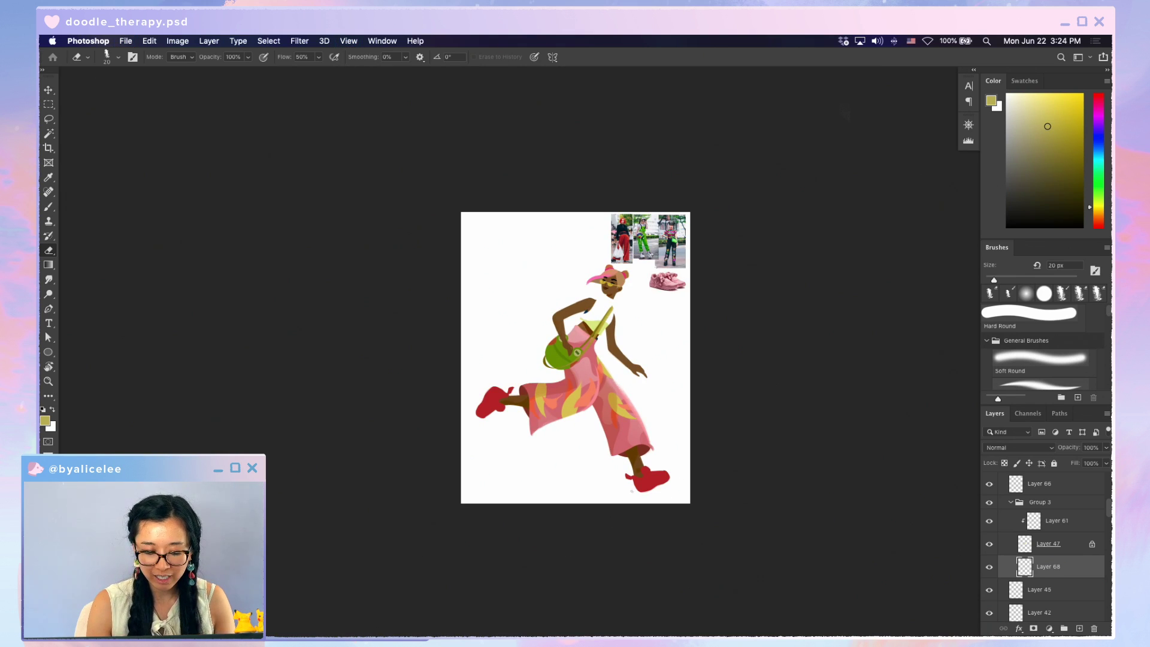
key("super+plus")
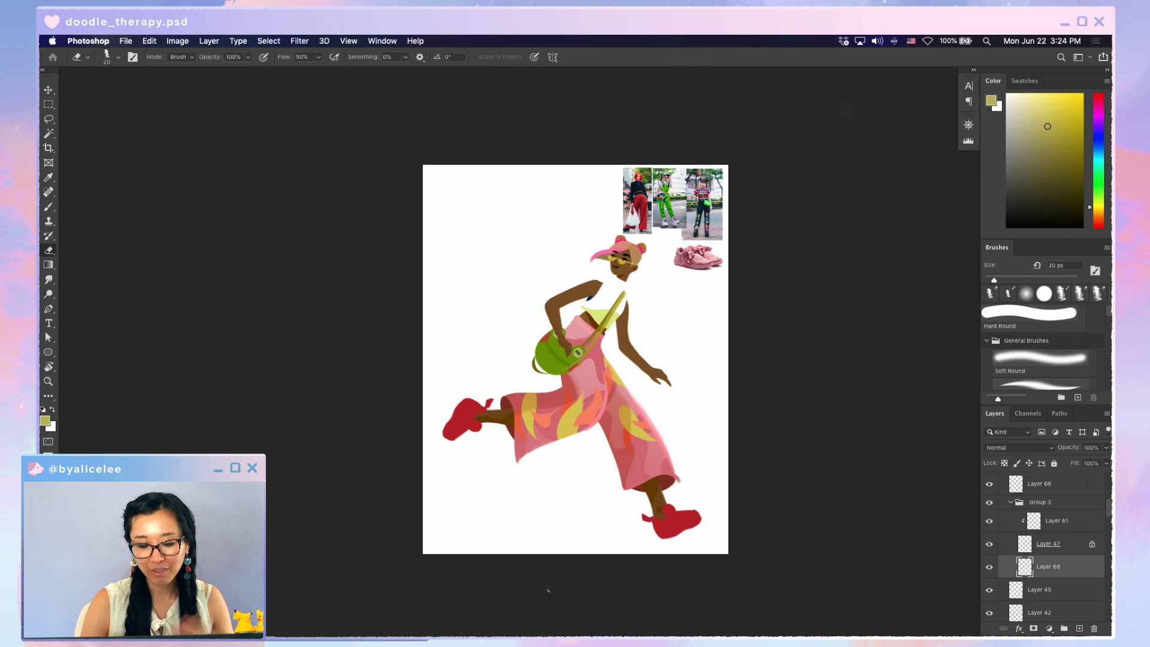
Sample the dark olive of the strap's underside, paint the rear strap from the bag to the waist, and erase its excess near the arm
key("i")
left_click(602, 326)
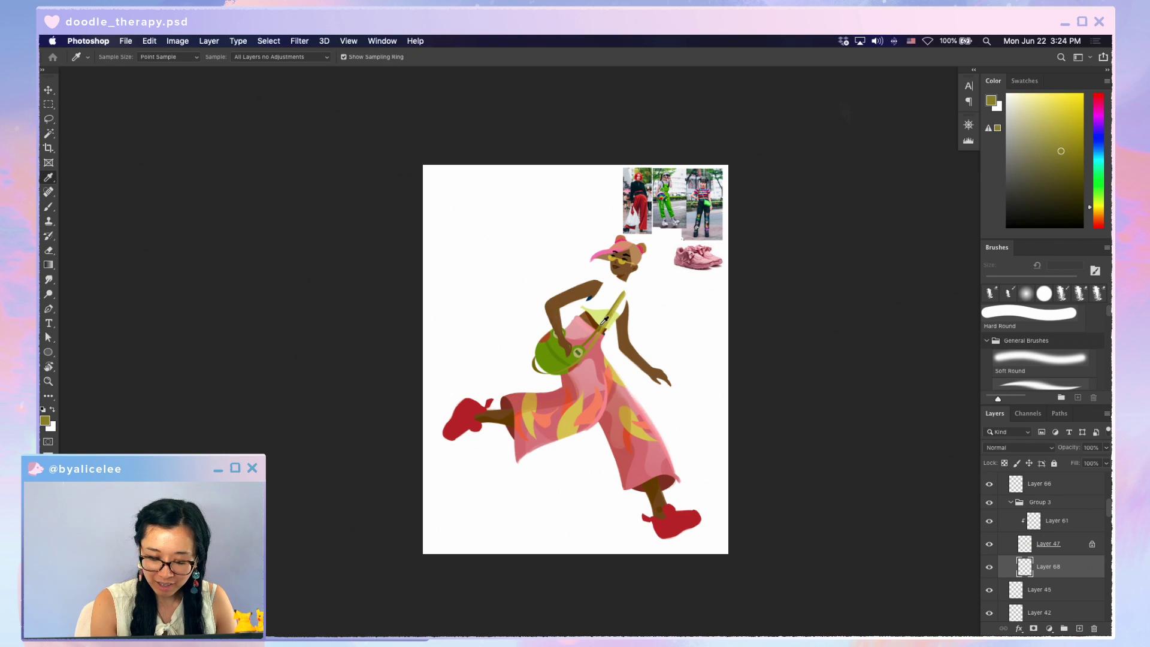
key("super+equal")
key("super+equal")
key("b")
left_click_drag(538, 298, 590, 265)
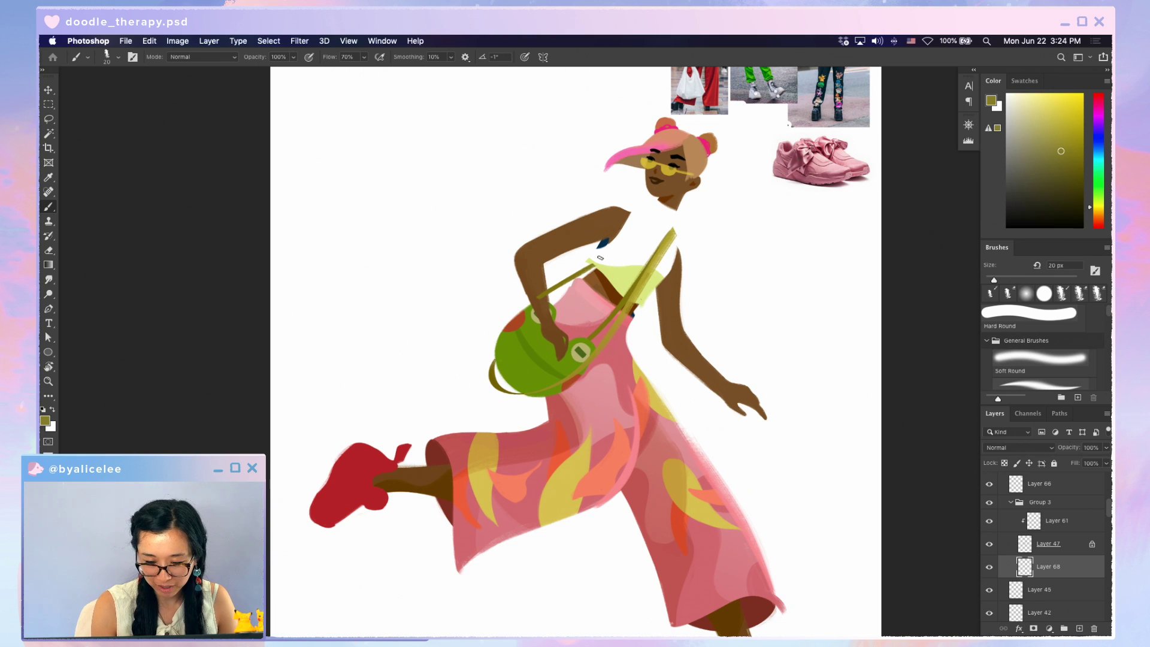
key("e")
left_click_drag(542, 304, 544, 290)
Select the rear strap between arm and waist, stretch its height to about 108% with a slight skew, and tidy its upper end with the Eraser
key("v")
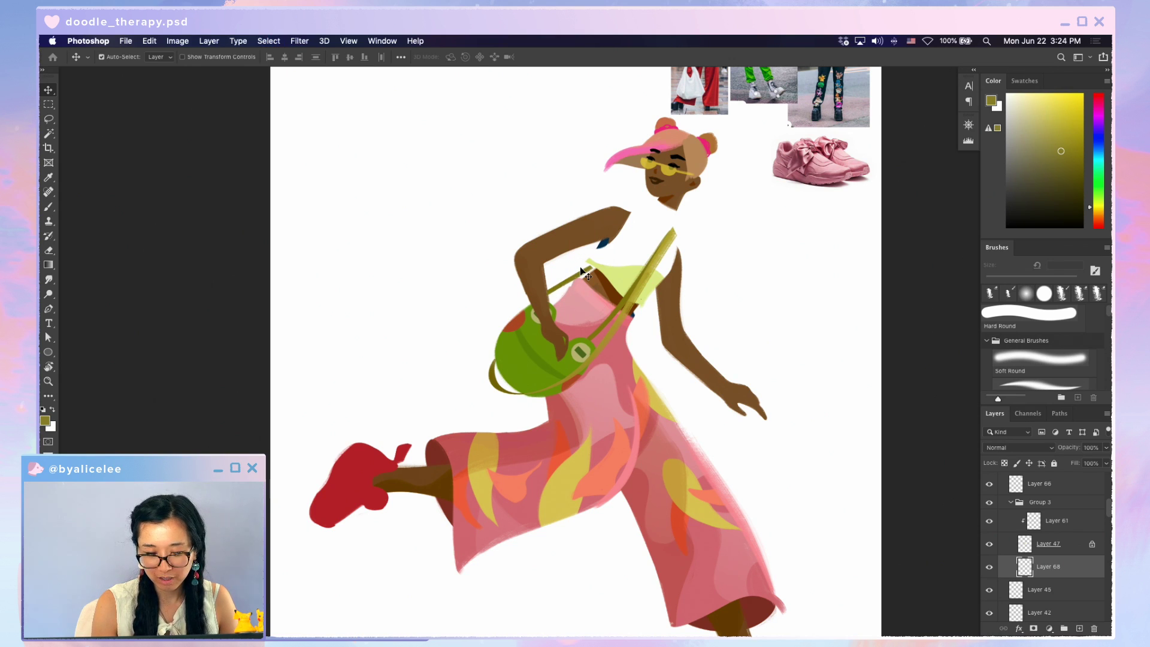
key("w")
left_click(593, 268)
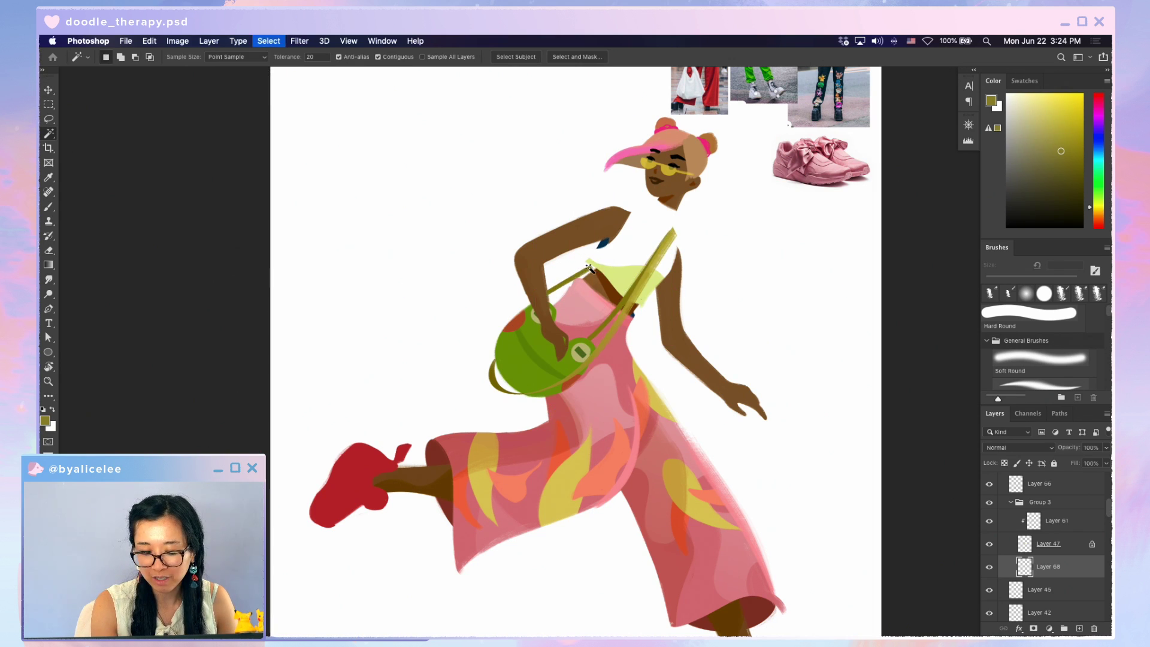
key("ctrl+t")
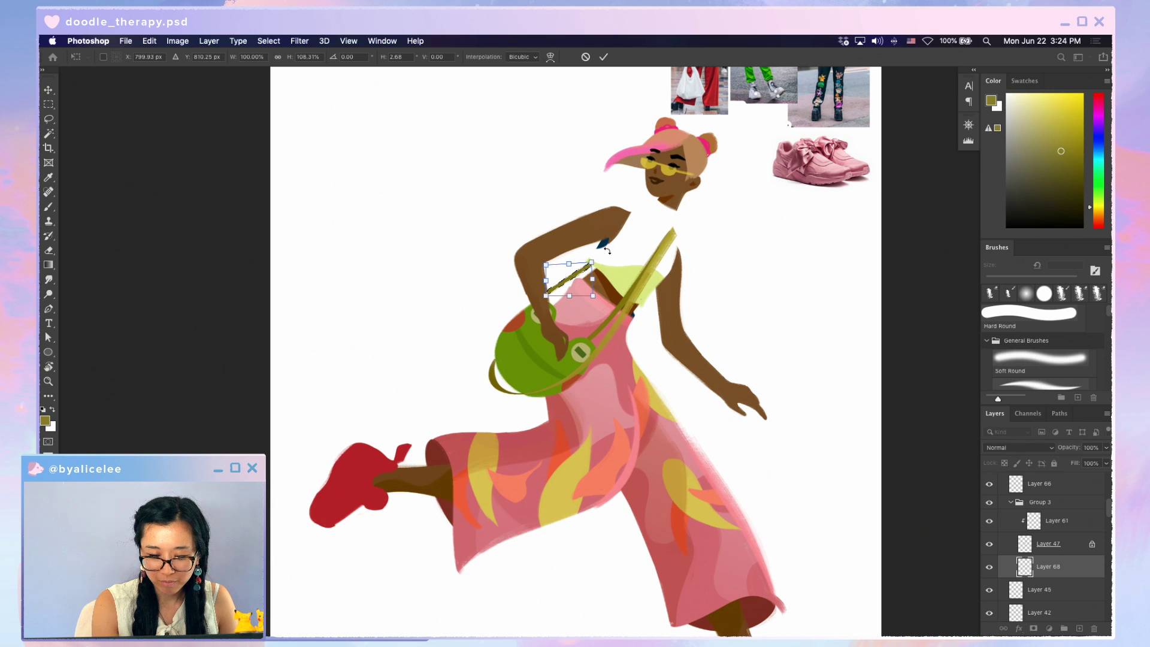
key("Return")
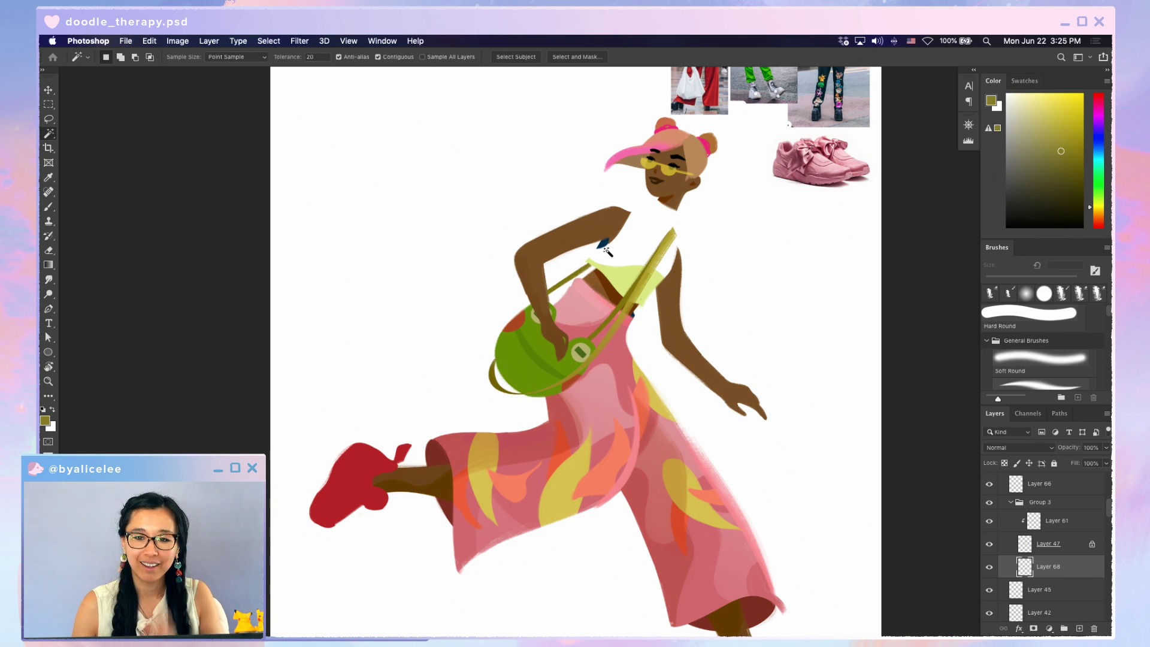
key("e")
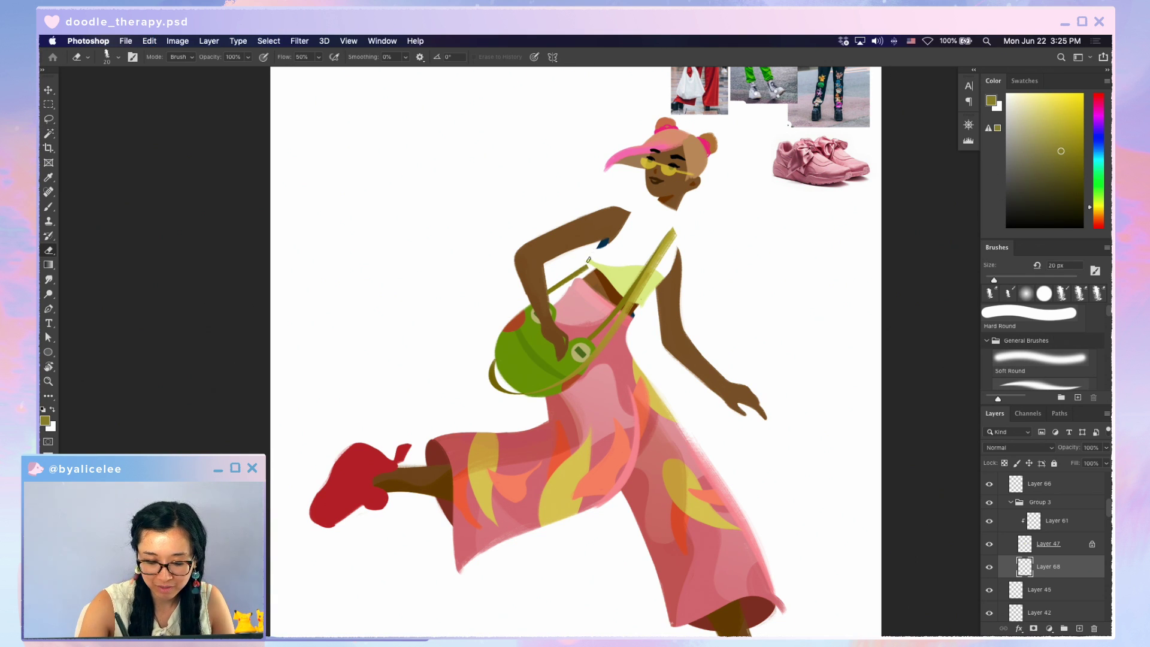
Select the layer of the dark blue patch under the raised arm, sample its blue, and paint a small blue touch at the rear strap's upper end
key("v")
left_click(605, 242)
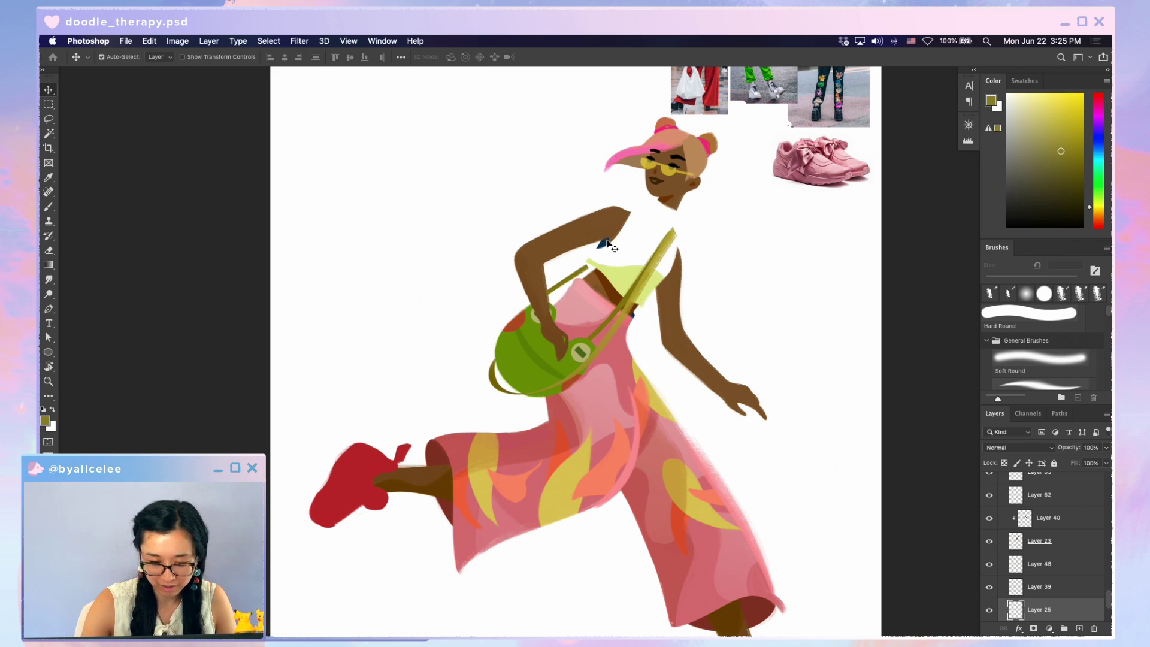
key("i")
left_click(601, 243)
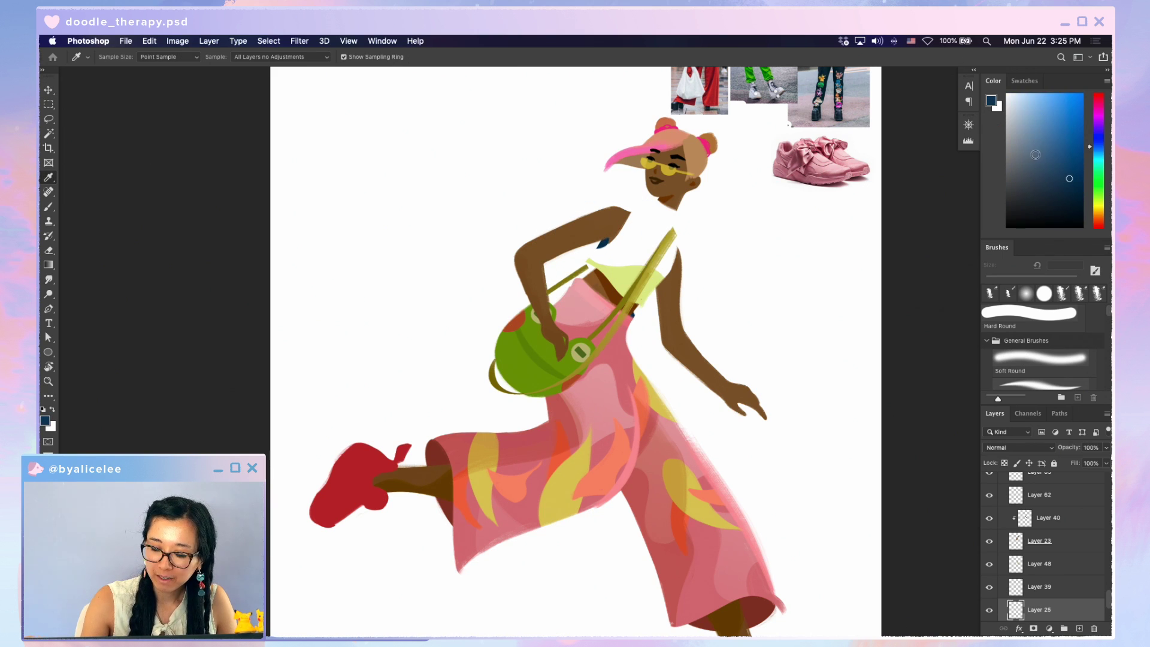
key("b")
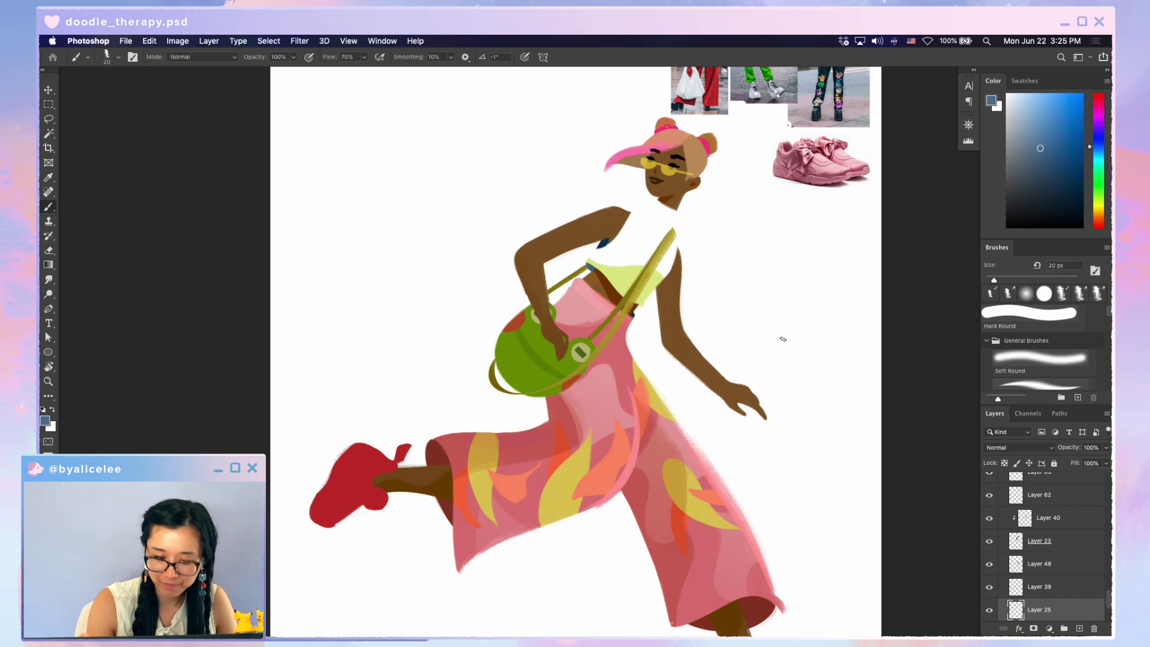
key("ctrl+minus")
key("ctrl+minus")
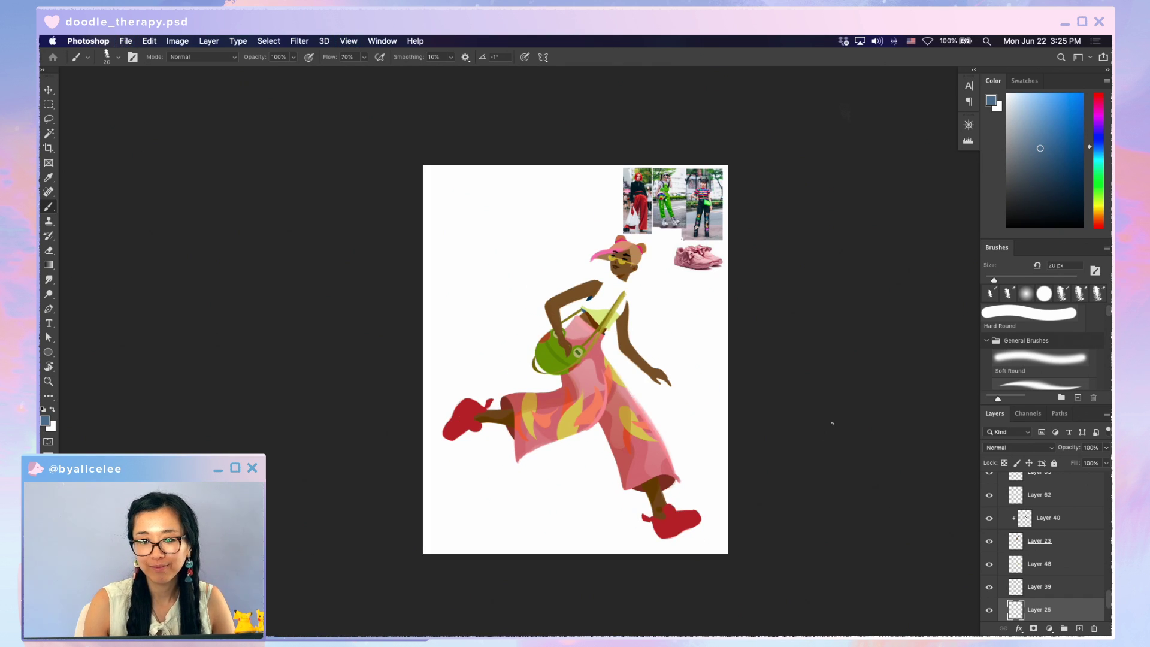
key("ctrl+plus")
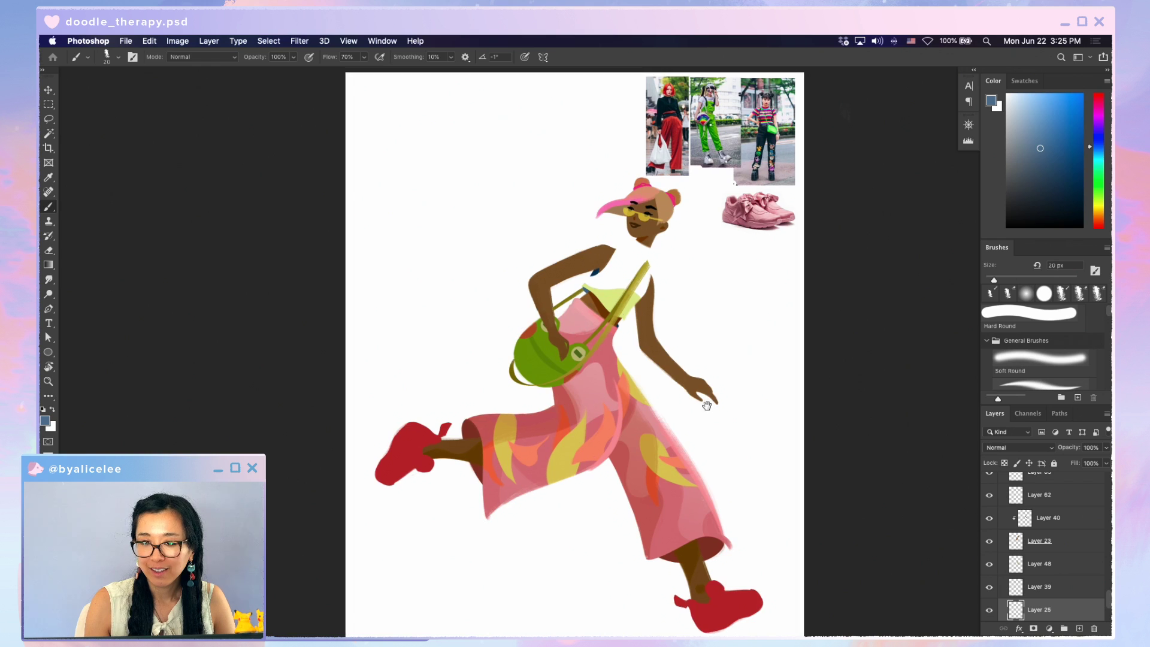